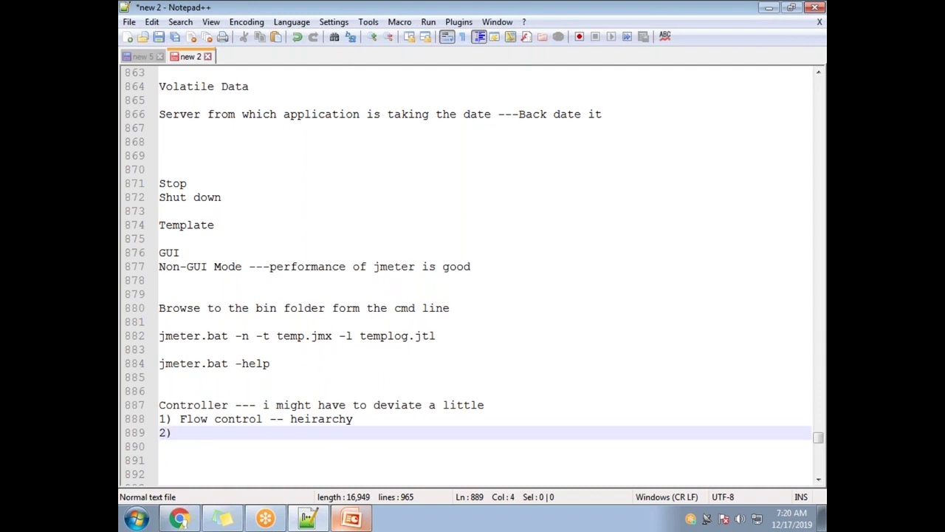
- Complete item 2 under the Controller notes with the text "Jmeter functions"
text(Jmeter )
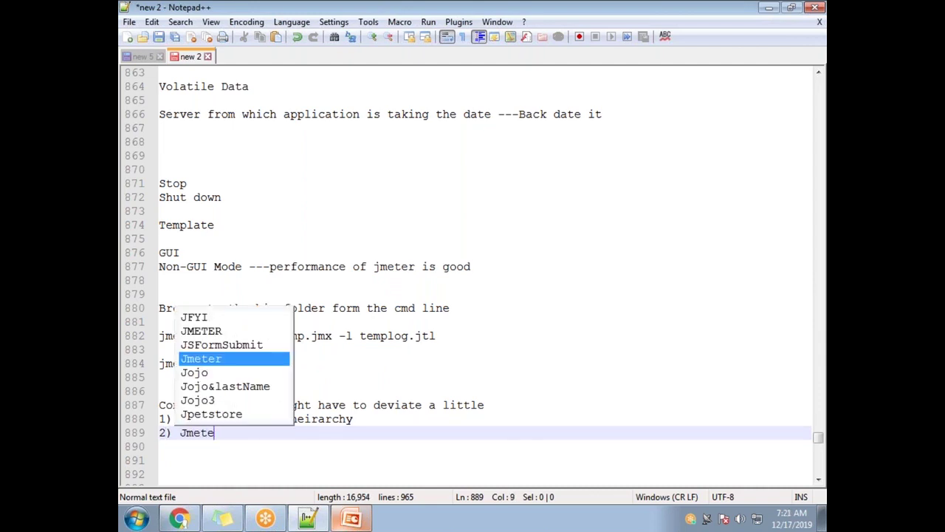
text(functions)
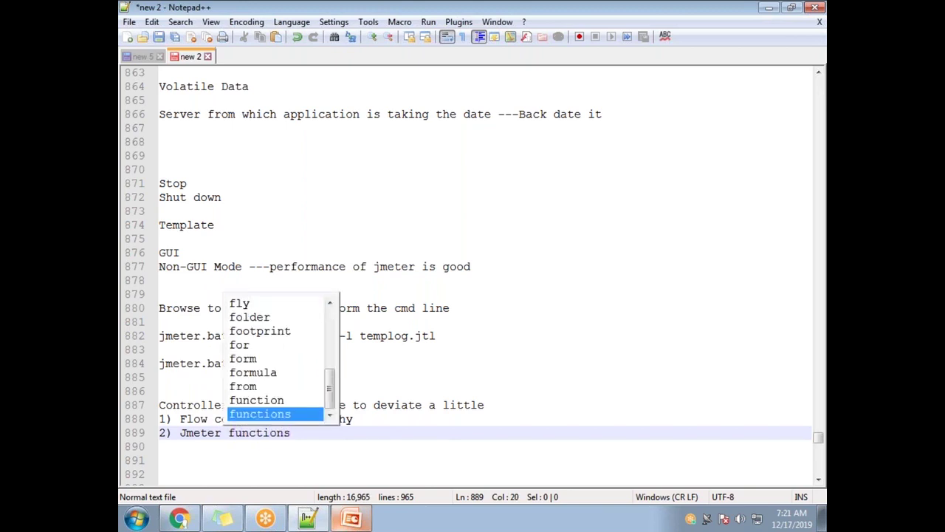
click(321, 461)
- Review the Controller notes, highlighting the heading, the flow control item and the Jmeter functions item
drag(373, 418, 180, 421)
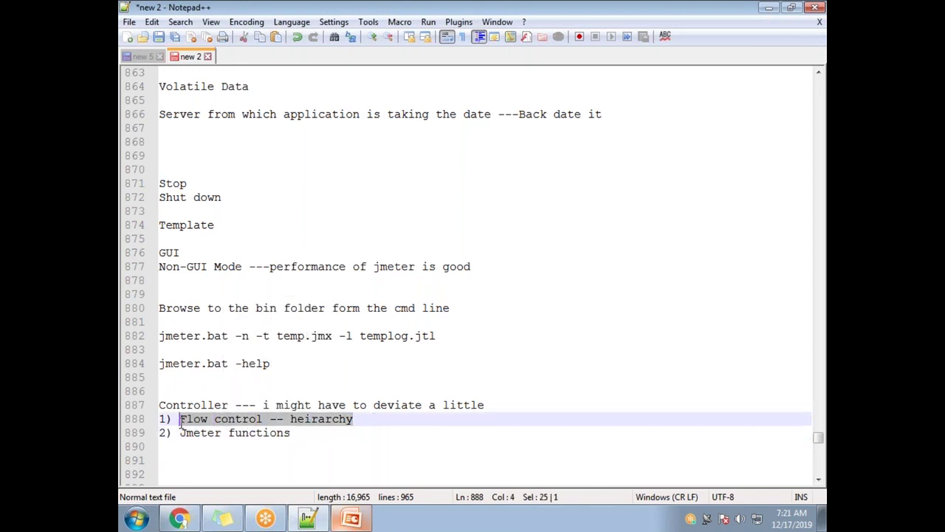
drag(294, 433, 184, 436)
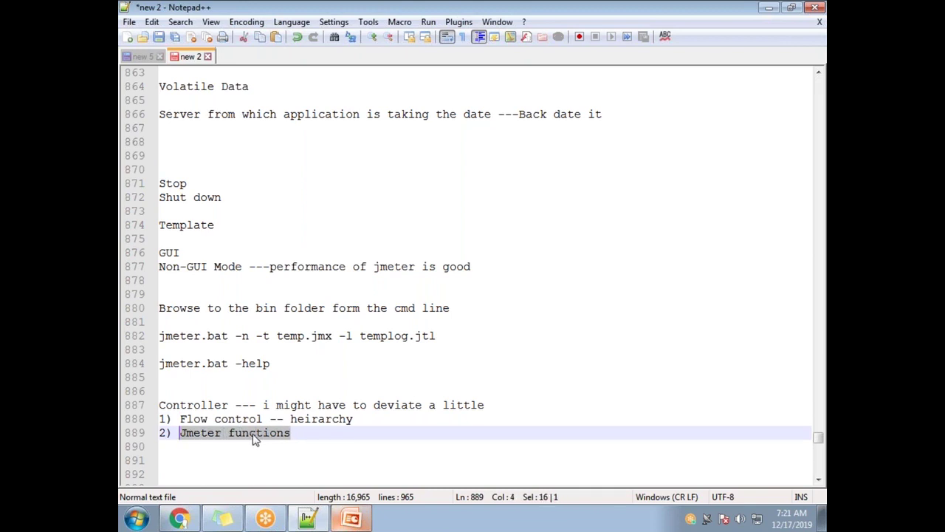
drag(229, 407, 156, 409)
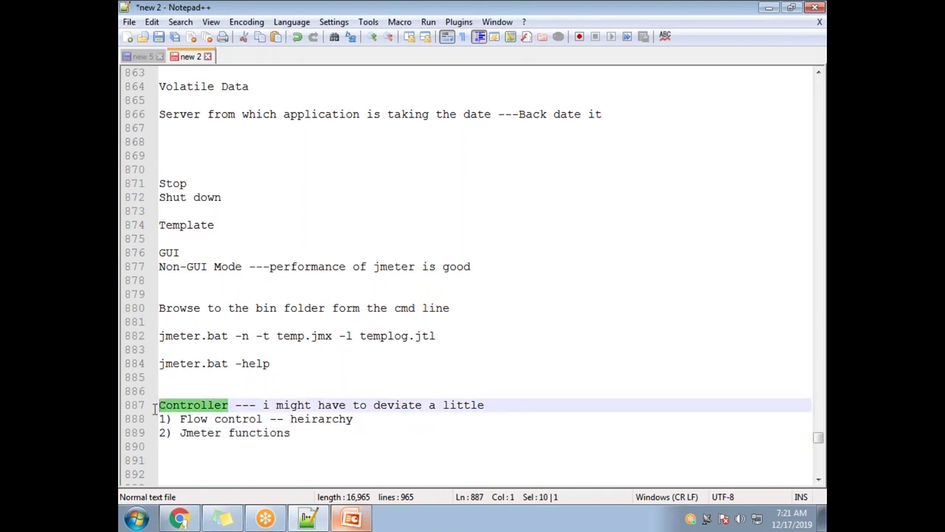
drag(292, 432, 180, 438)
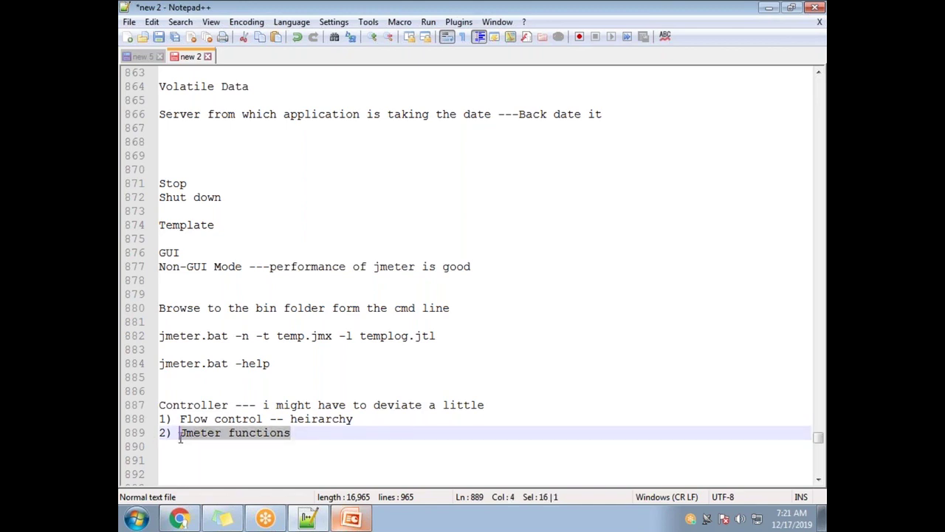
click(283, 441)
drag(295, 435, 179, 436)
click(283, 447)
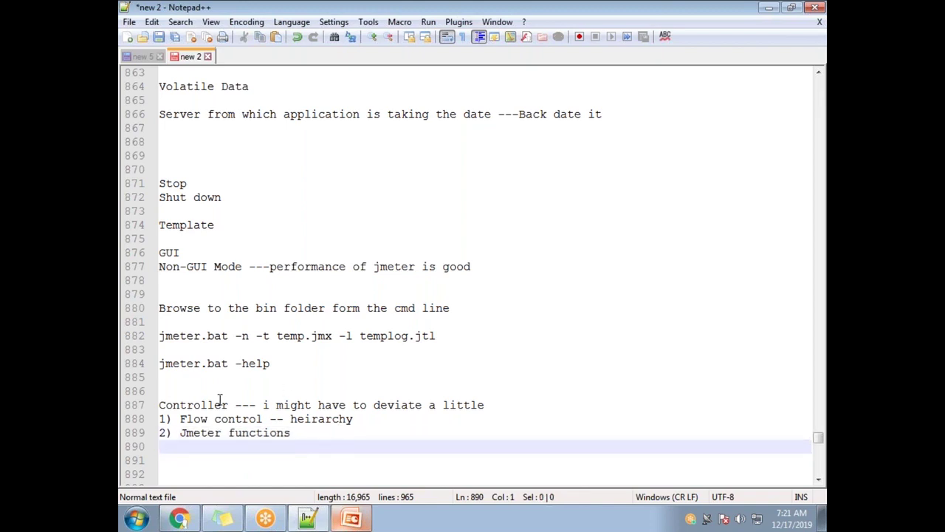
drag(229, 404, 158, 405)
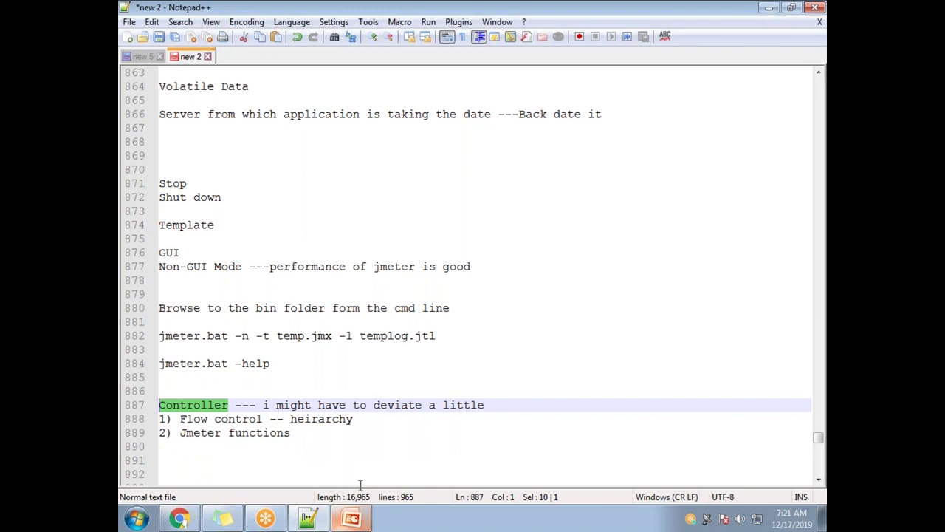
- Launch Apache JMeter from its desktop shortcut and open the recently used test plan Final_Script.jmx
click(822, 517)
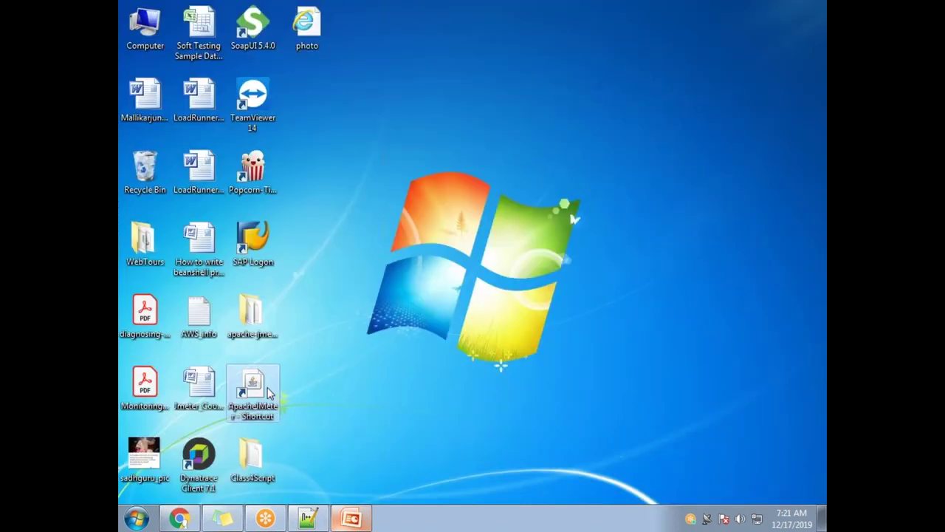
double_click(269, 394)
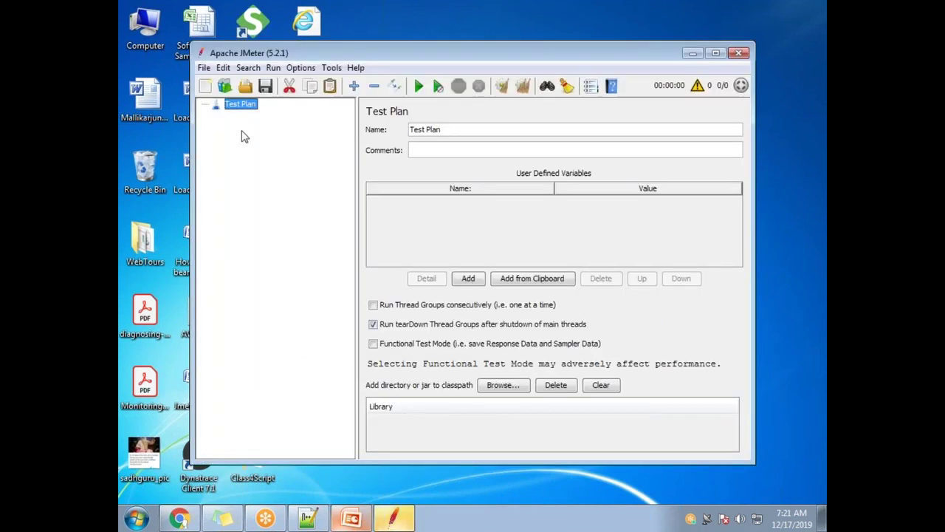
click(206, 68)
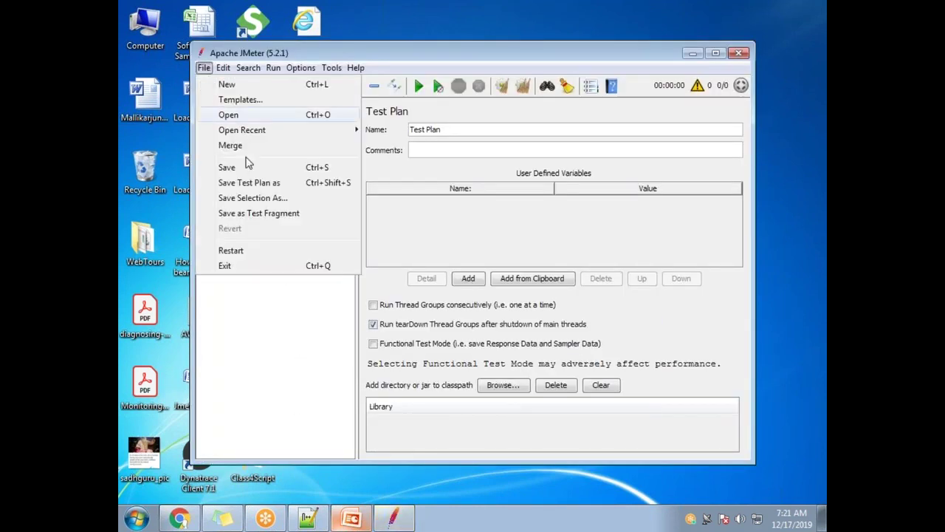
mouse_move(290, 132)
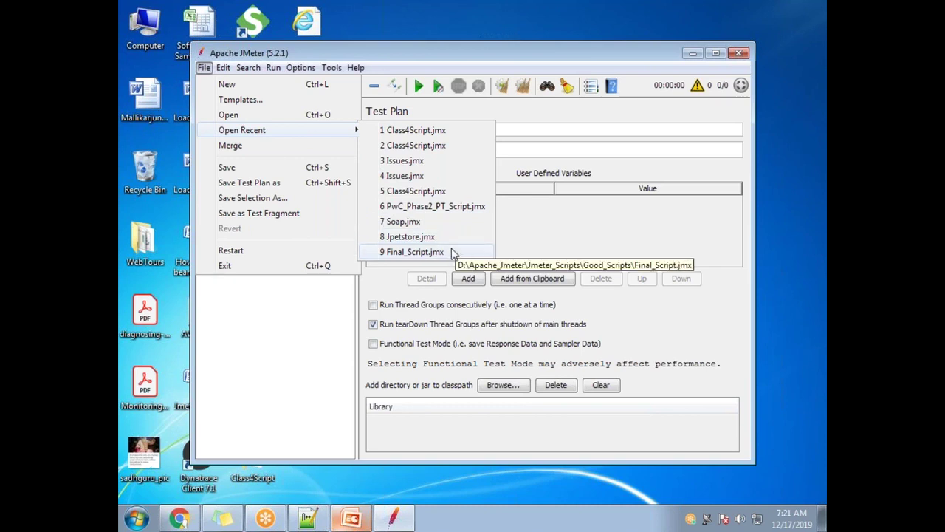
click(414, 252)
- Expand the Thread Group and examine the contents of its Simple Controllers and Loop Controller
click(251, 115)
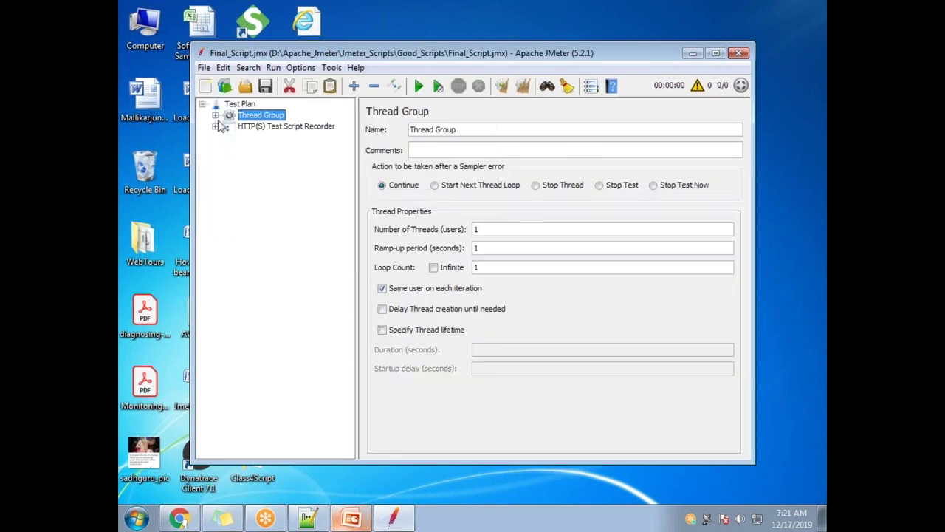
click(215, 116)
click(228, 137)
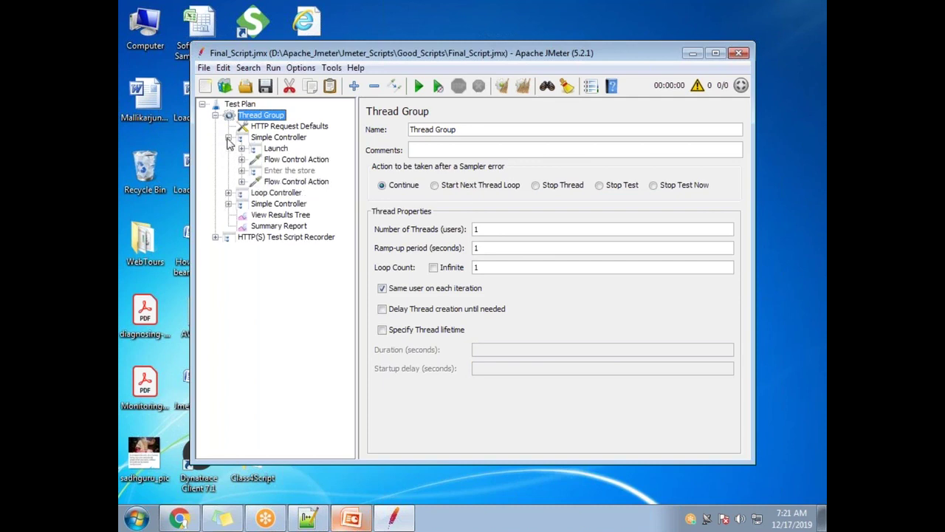
click(228, 137)
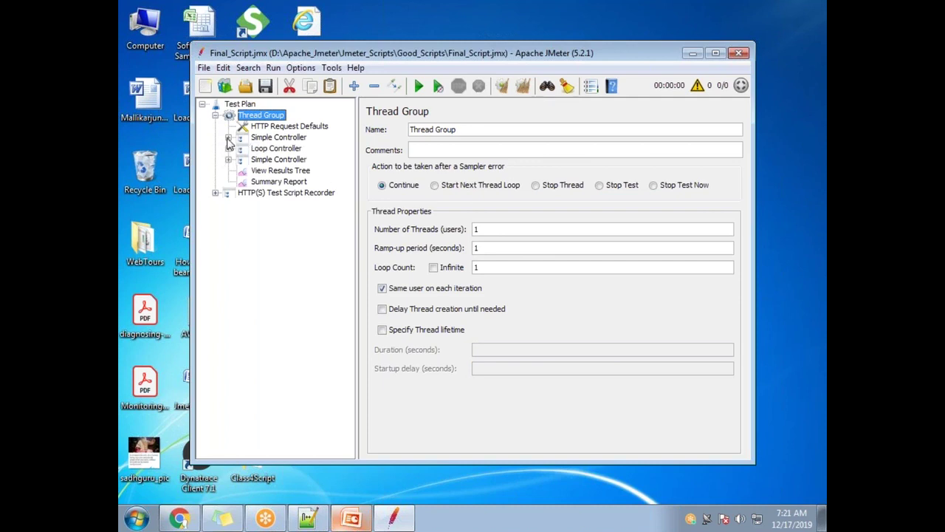
click(228, 149)
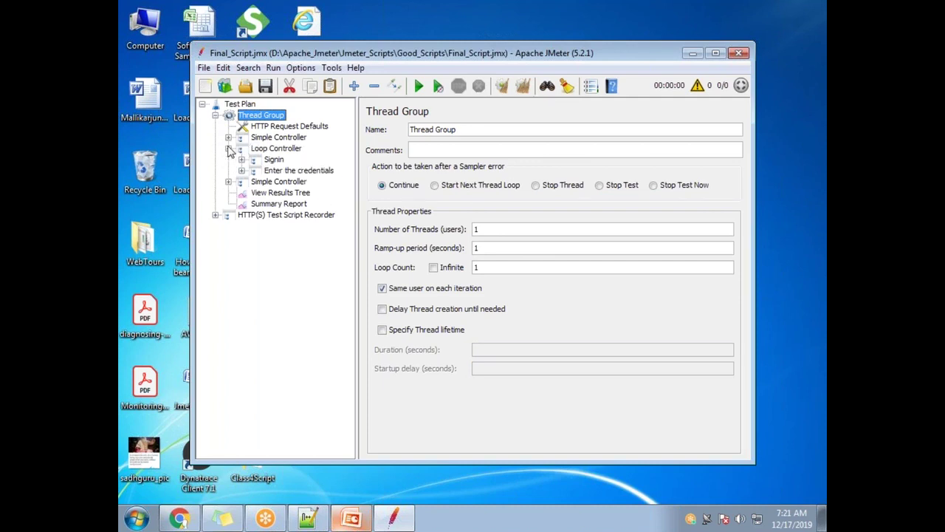
click(229, 148)
click(228, 149)
click(228, 181)
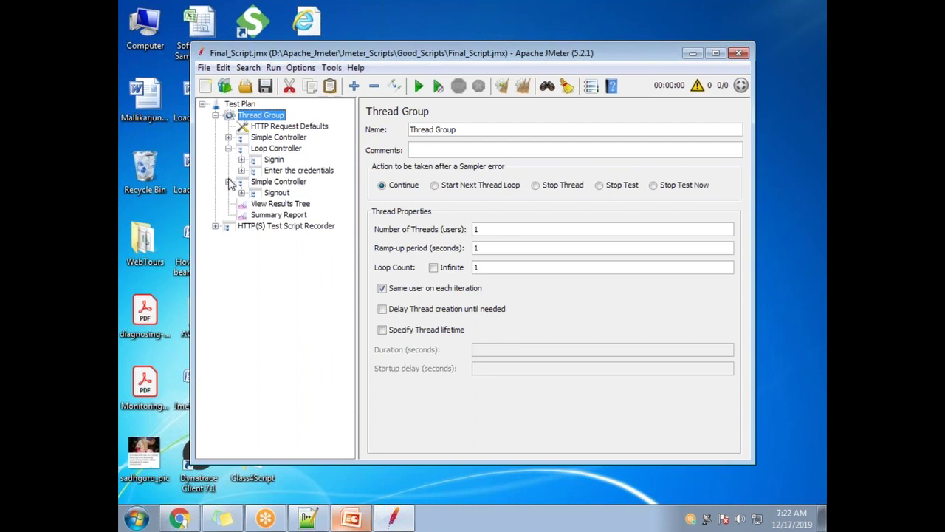
click(229, 182)
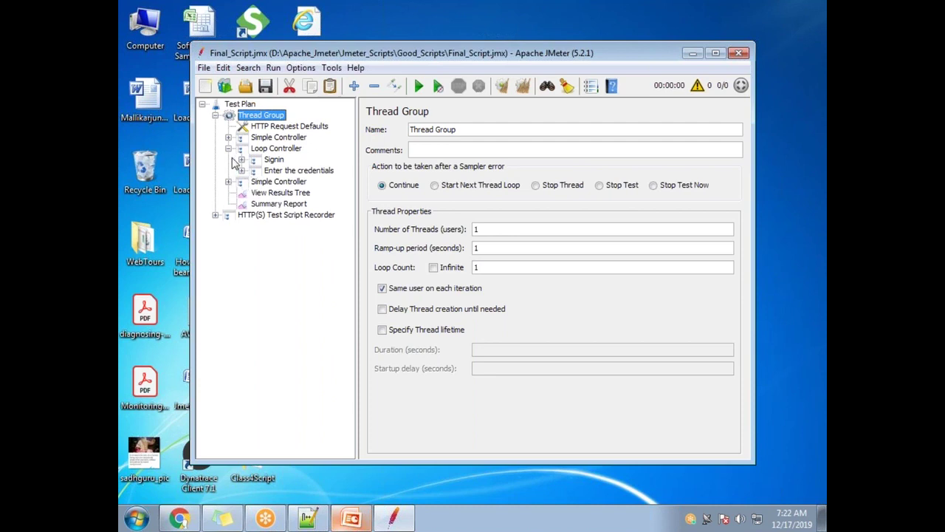
- Inspect the requests inside the Signin and Enter the credentials transaction controllers, including the parameters of Signin-1
click(275, 159)
click(285, 171)
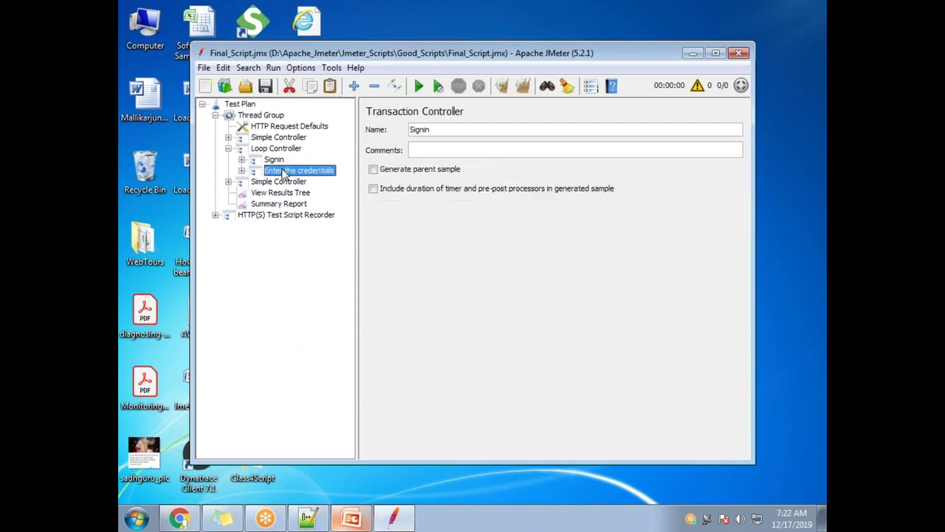
click(241, 170)
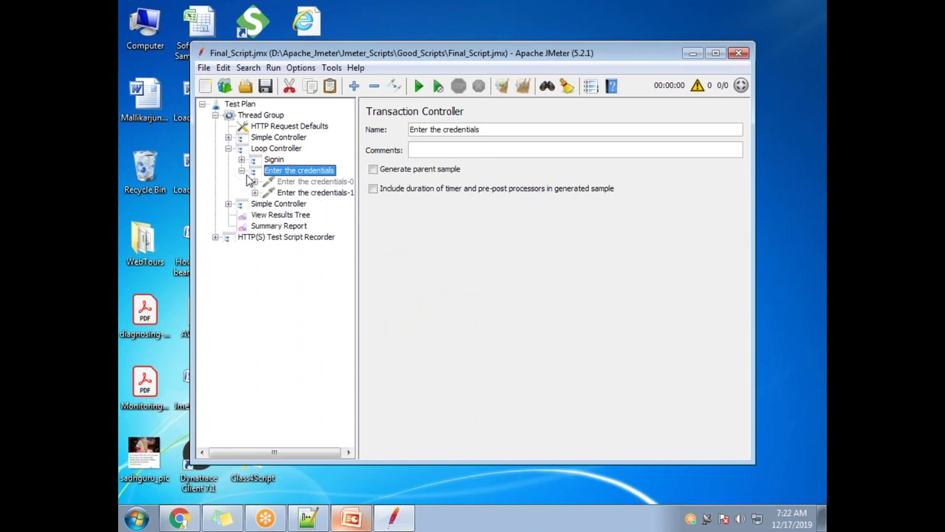
click(322, 182)
click(323, 193)
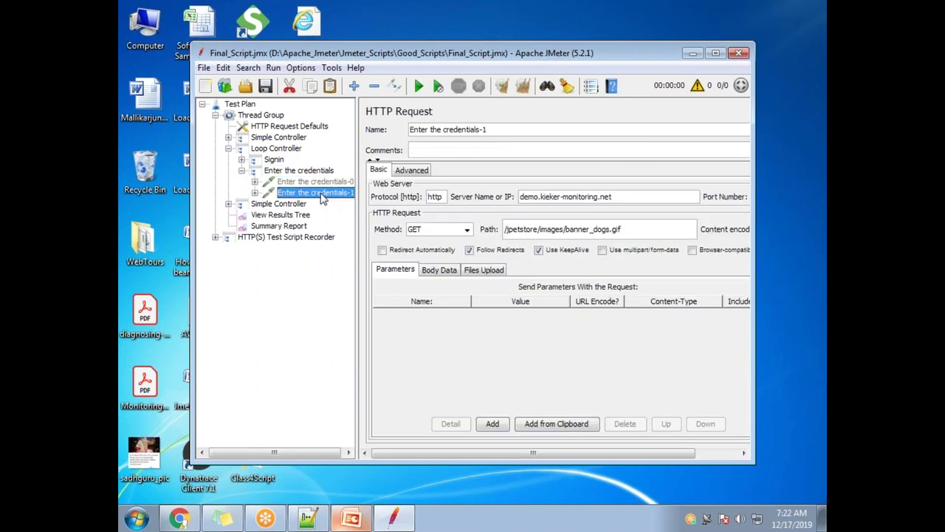
click(241, 159)
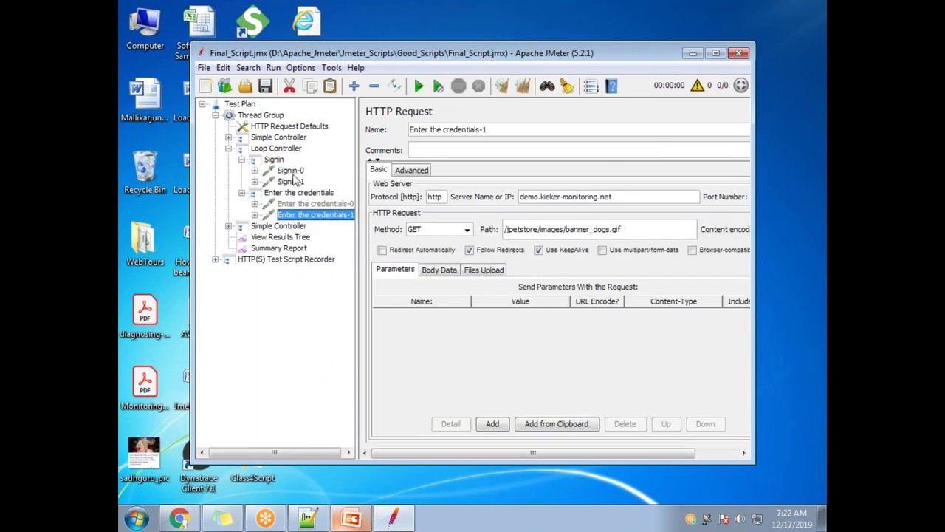
click(290, 171)
click(292, 181)
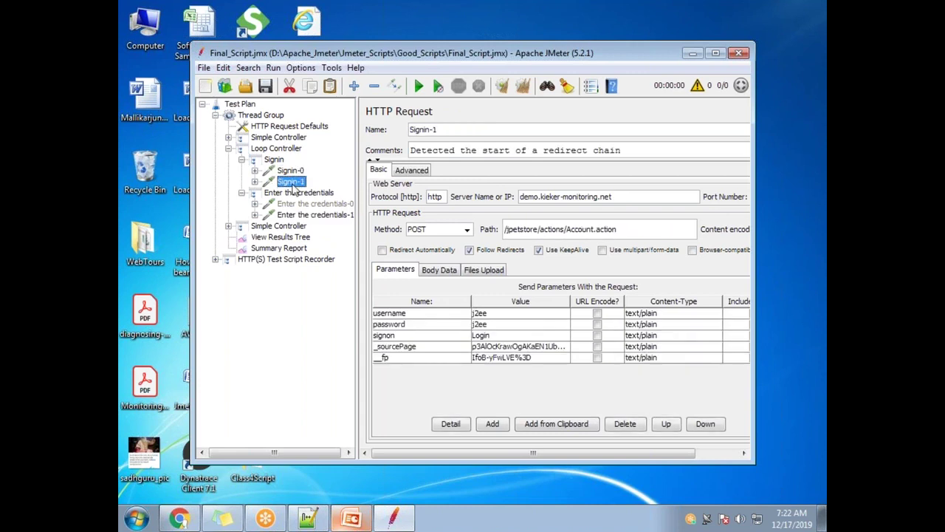
- Open the recently used Class4Script.jmx and expand its Thread Group down to the recorded requests
click(203, 67)
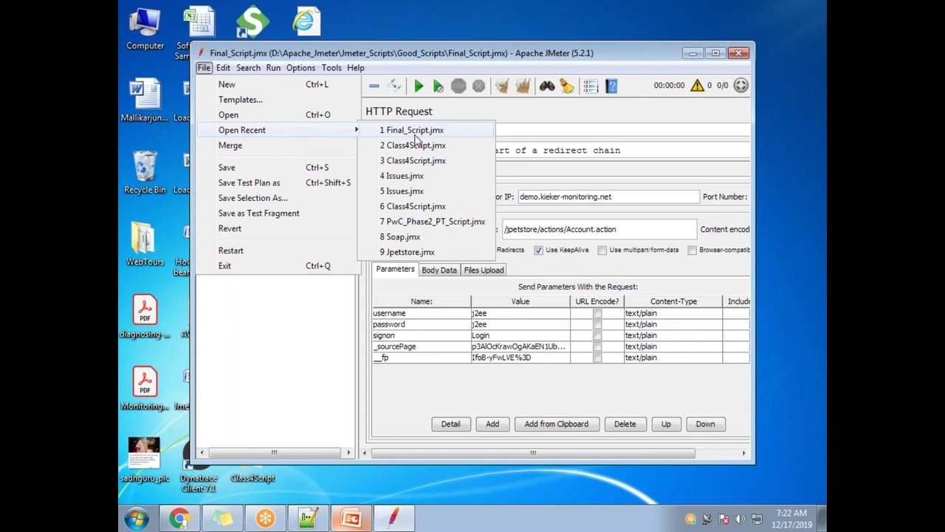
click(431, 149)
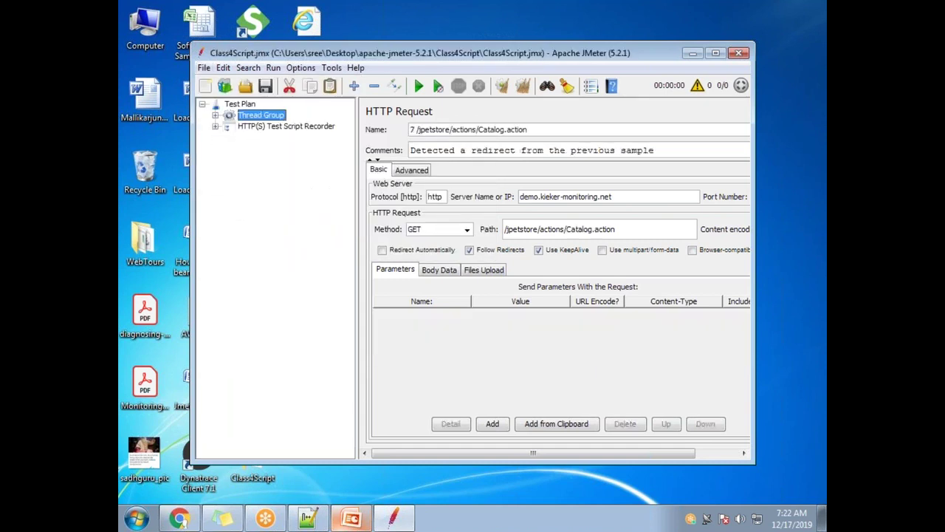
click(215, 126)
click(215, 115)
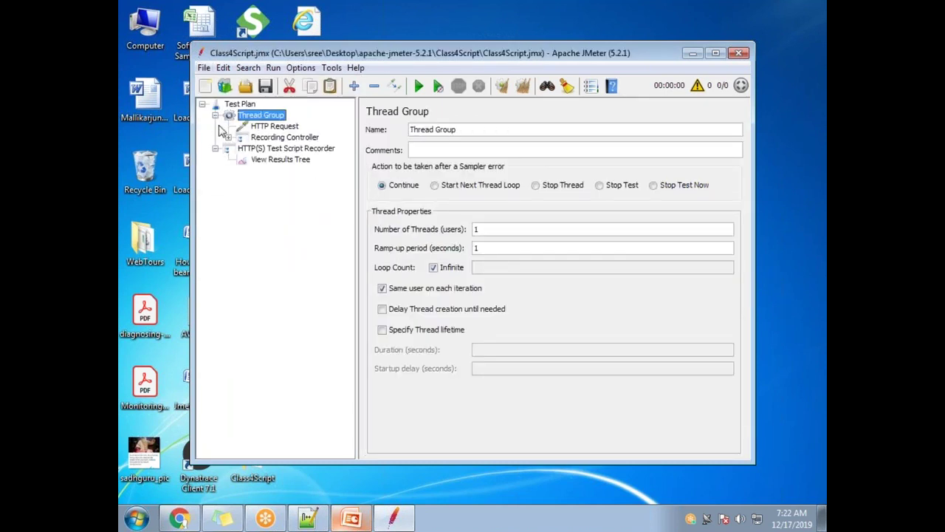
click(228, 137)
click(241, 149)
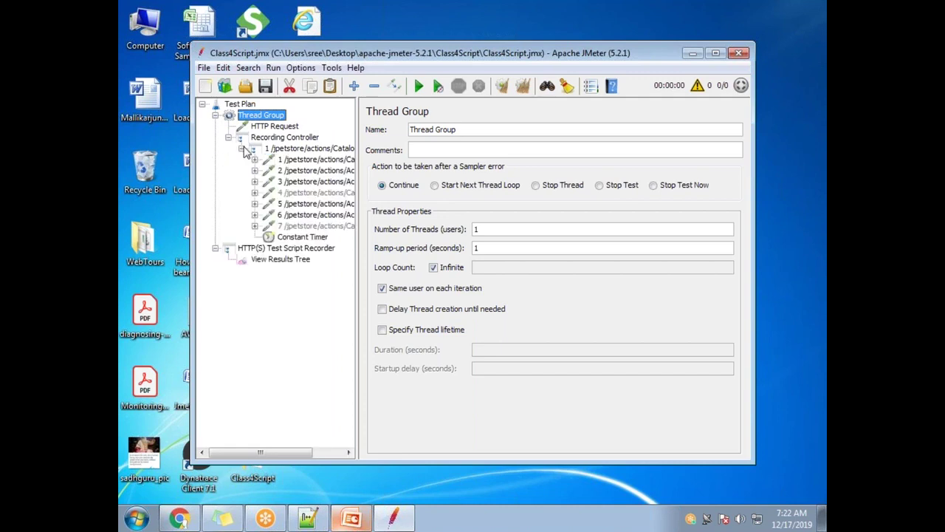
- Widen the test plan tree and inspect the first three recorded jpetstore requests
drag(362, 194, 445, 212)
click(336, 163)
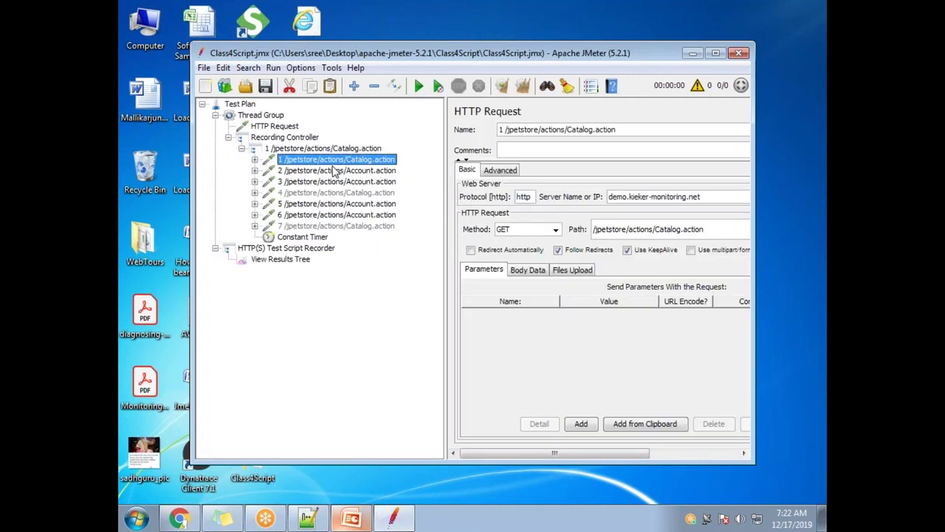
click(334, 170)
click(338, 182)
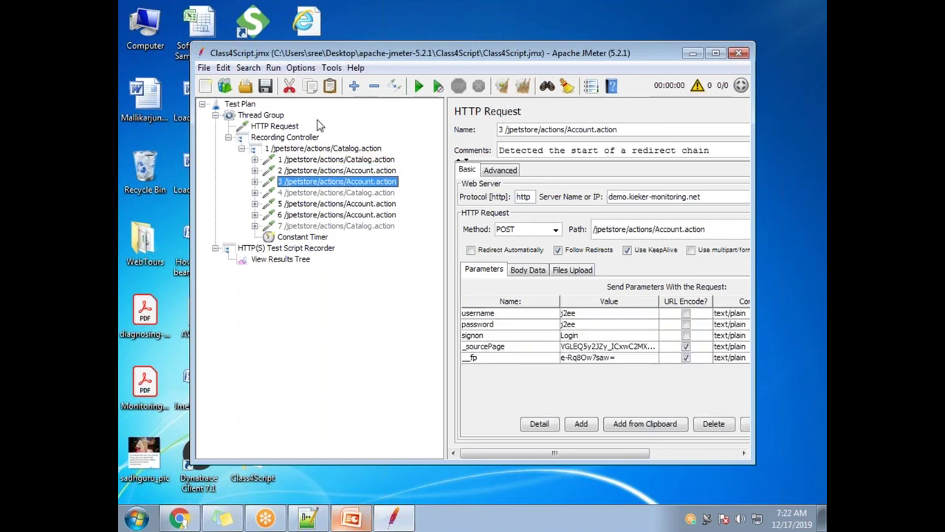
- Open the recently used Jpetstore.jmx and check the requests in its Thread Group, leaving the group collapsed
click(204, 68)
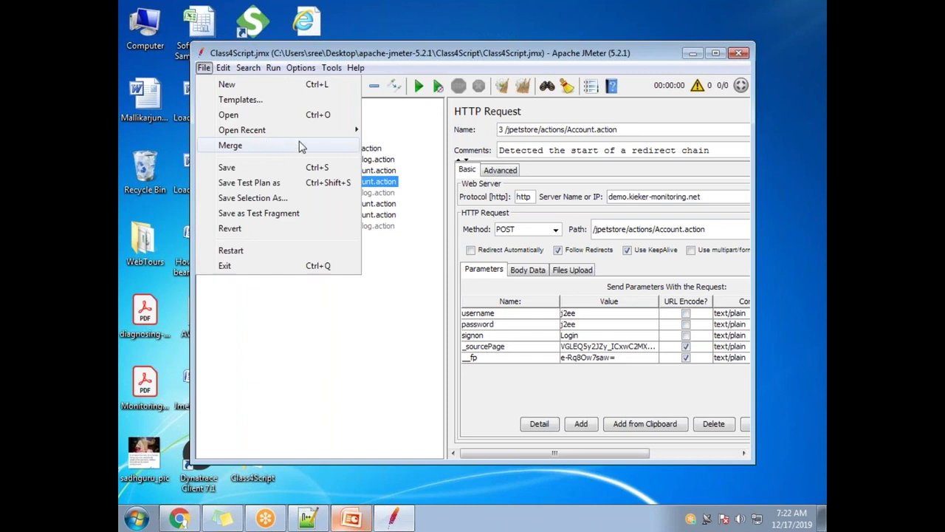
mouse_move(320, 133)
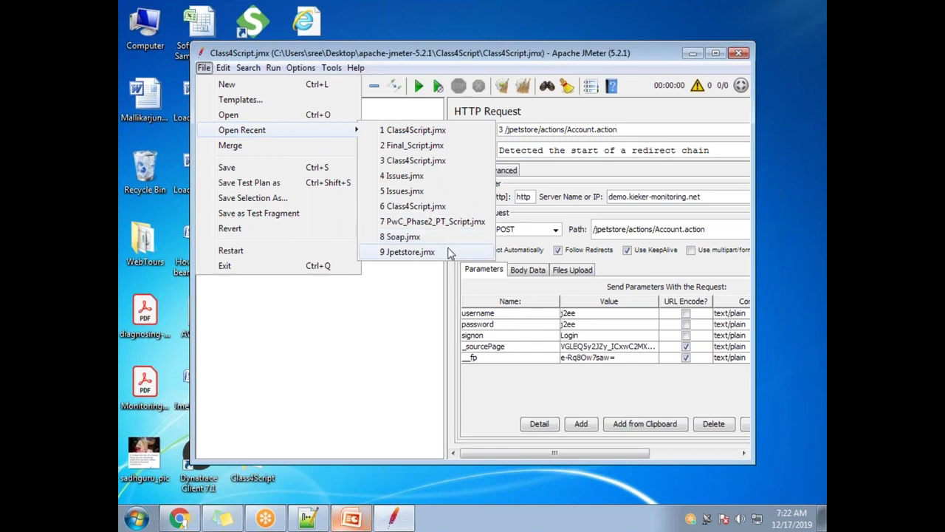
click(407, 252)
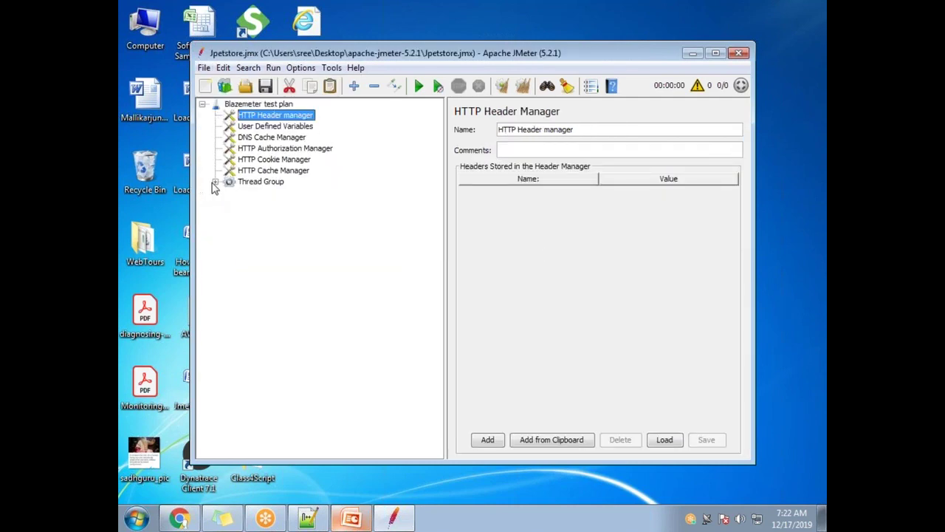
click(215, 183)
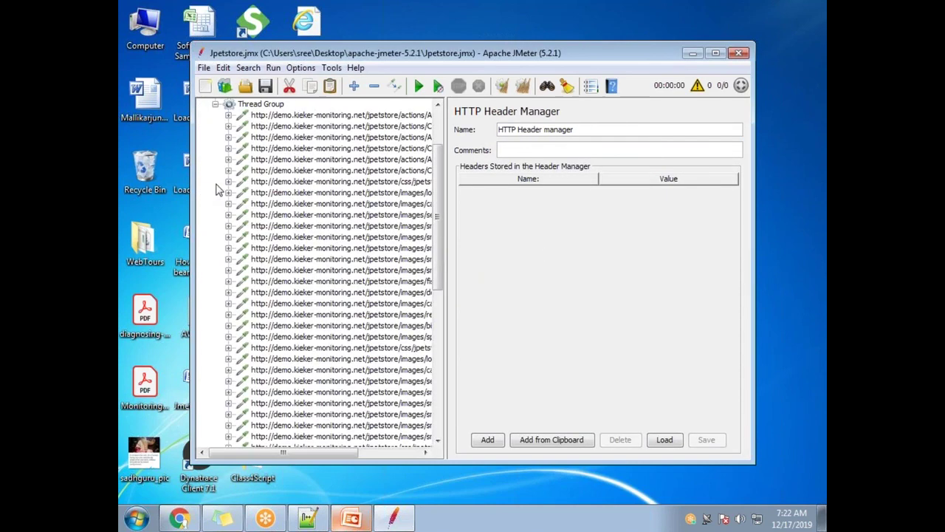
click(215, 104)
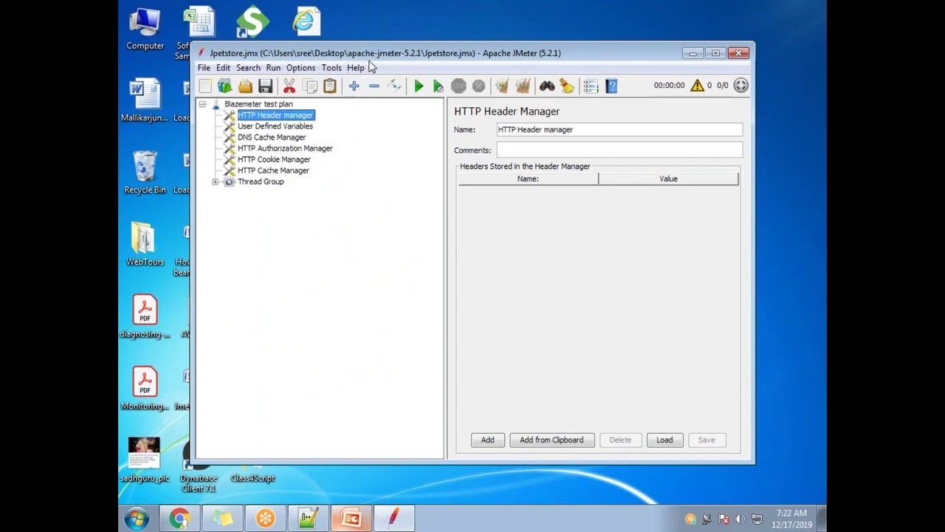
- Reopen the recent Class4Script.jmx and expand the Thread Group, its Recording Controller and the HTTP(S) Test Script Recorder
click(204, 68)
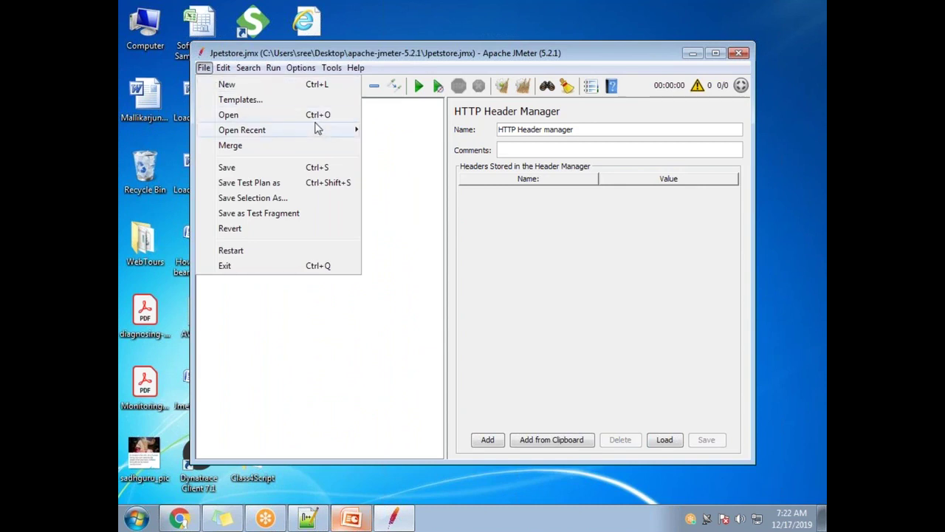
click(435, 145)
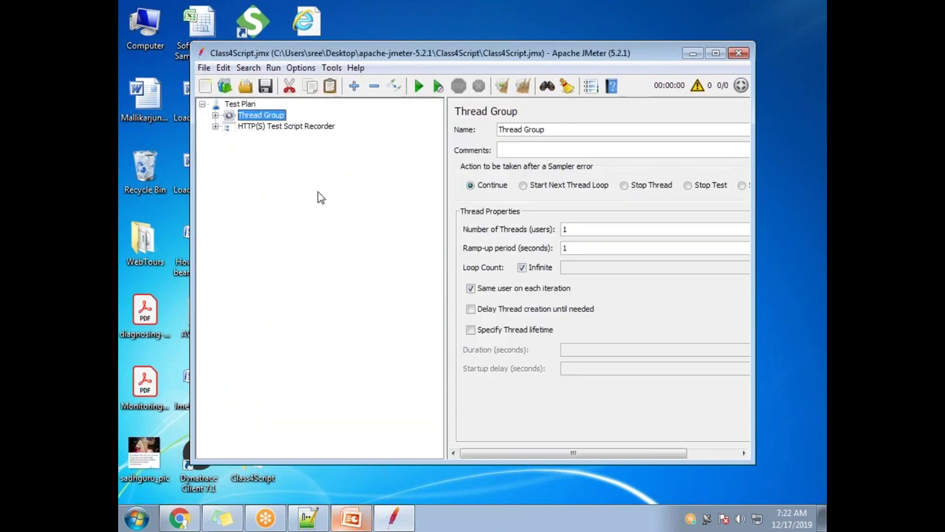
click(215, 126)
click(215, 115)
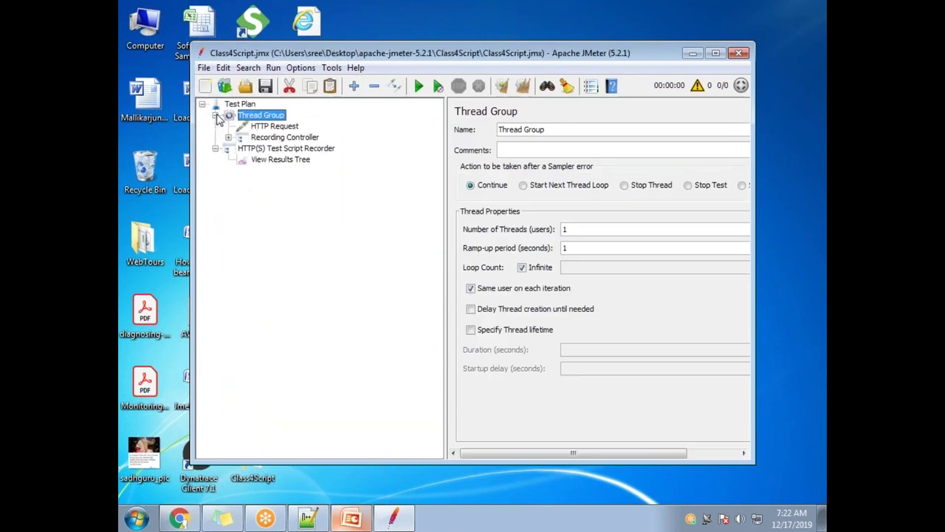
click(228, 137)
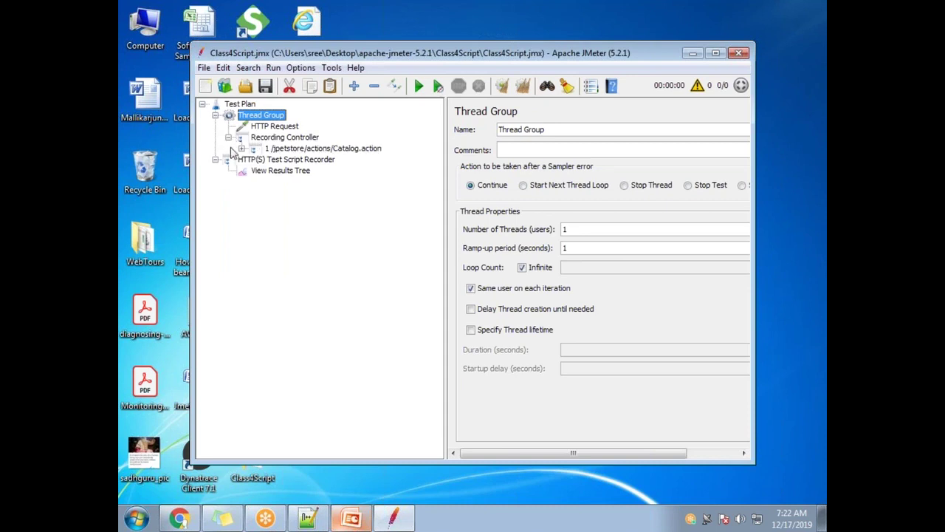
- Load the results file Class4Scriptlog.jtl into the View Results Tree under the HTTP(S) Test Script Recorder
click(286, 177)
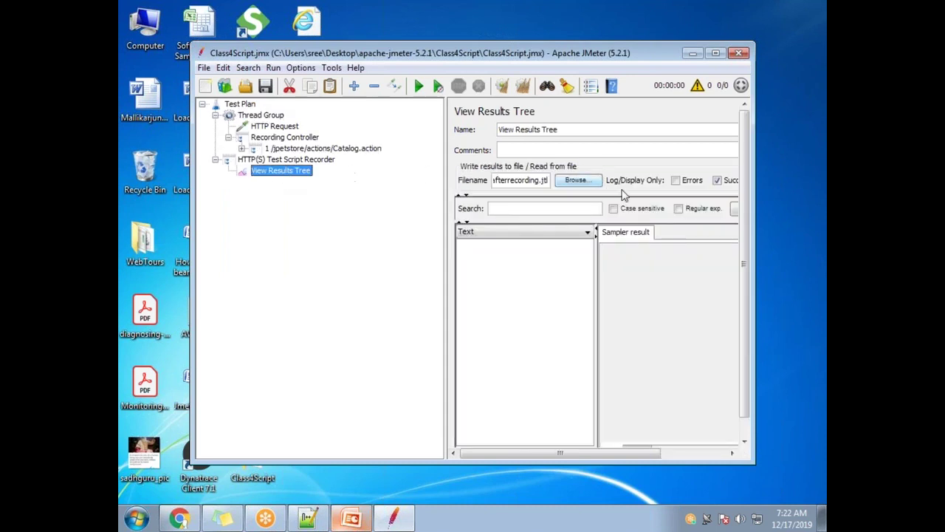
click(574, 182)
click(386, 154)
double_click(387, 155)
click(472, 273)
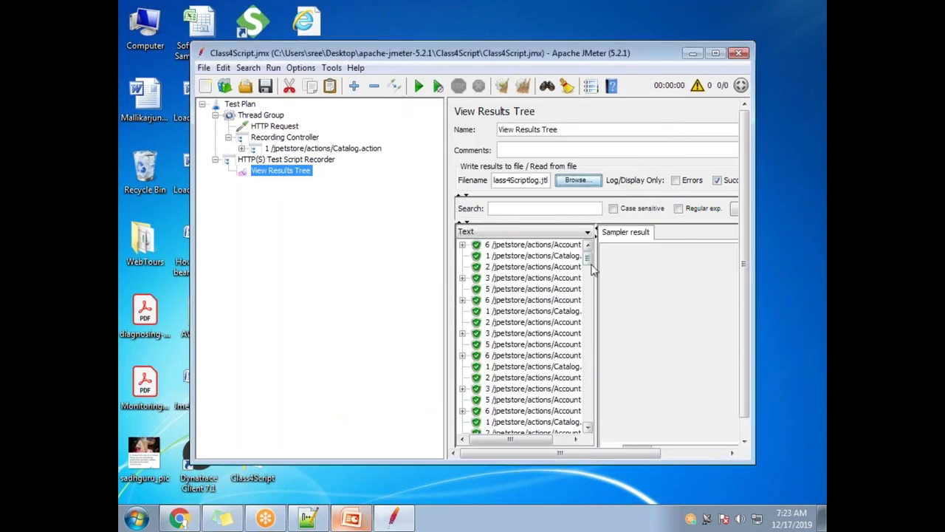
- Expand the Catalog.action controller, maximize the window and inspect the parameters of recorded requests 1 to 3
click(242, 150)
click(392, 160)
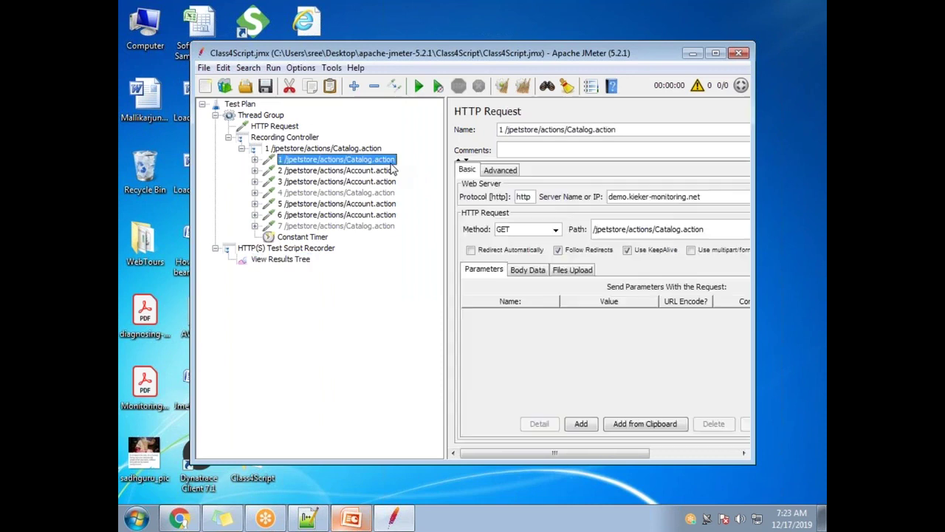
double_click(432, 56)
click(316, 125)
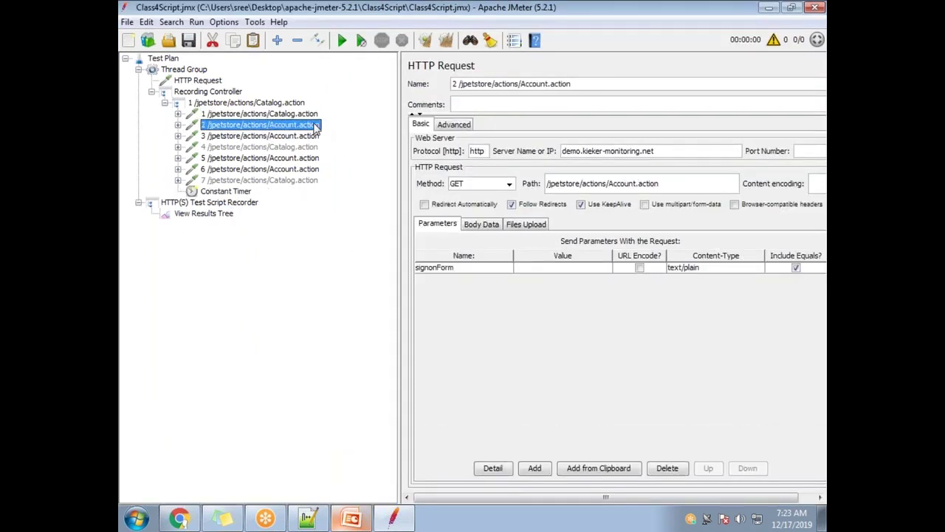
click(309, 137)
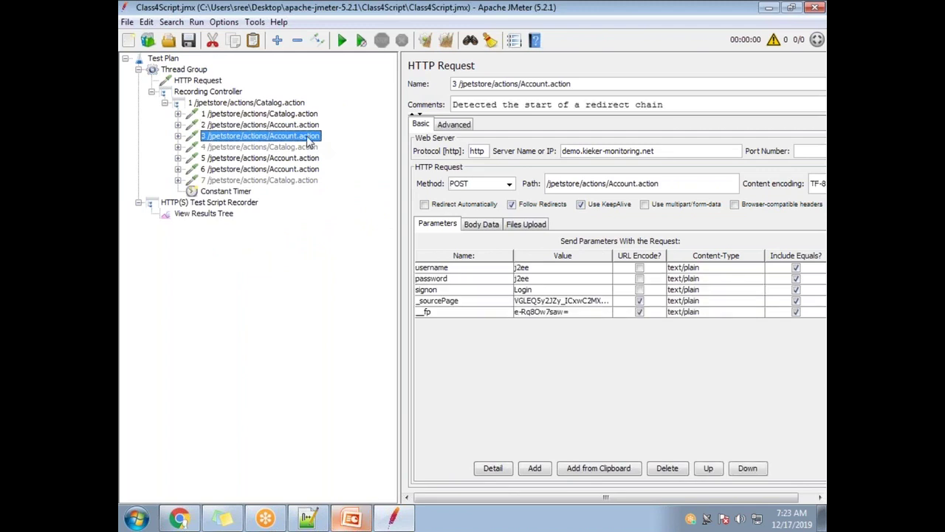
click(309, 126)
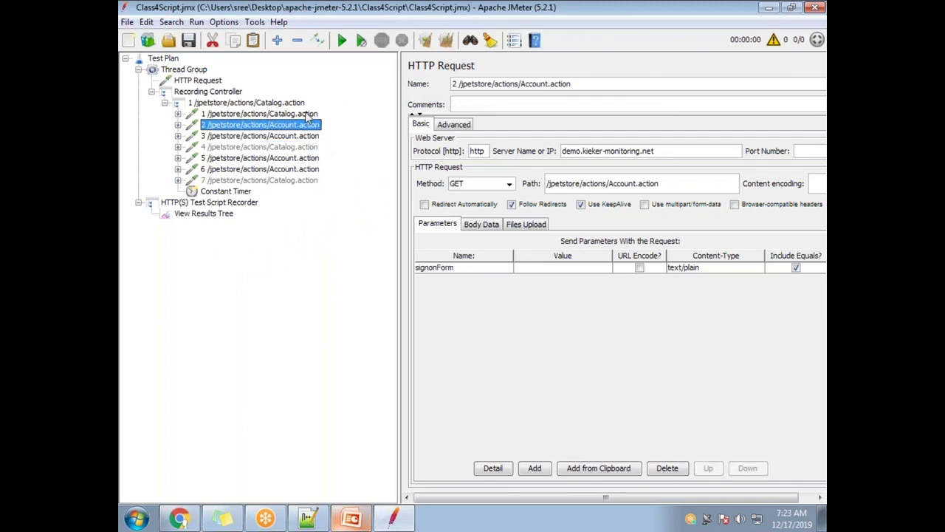
click(309, 114)
click(313, 137)
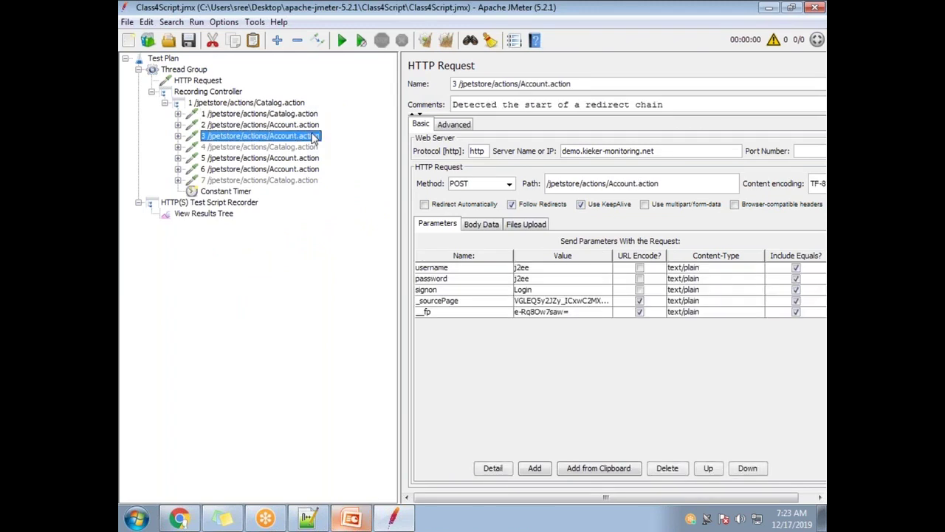
- Inspect the parameters of recorded requests 5 to 7 and recheck the earlier requests to identify each one's user action
click(312, 159)
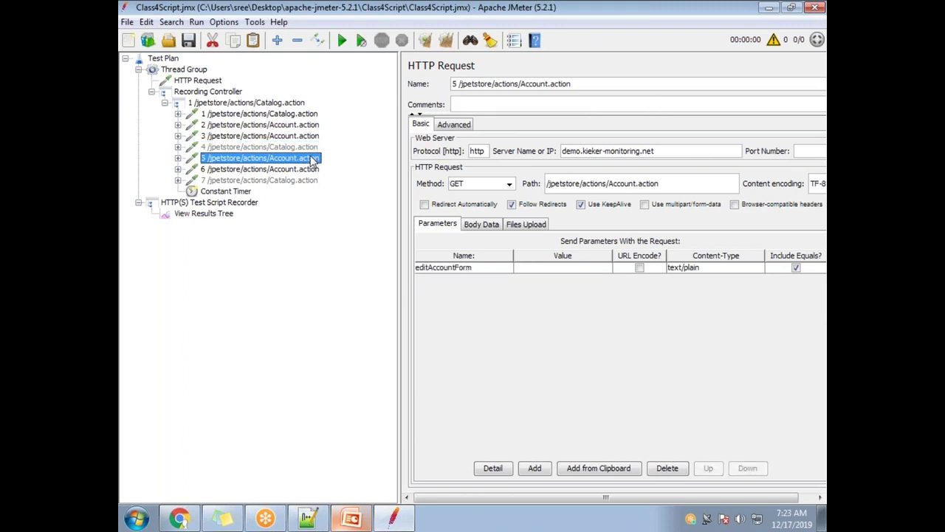
click(310, 170)
click(305, 181)
click(300, 170)
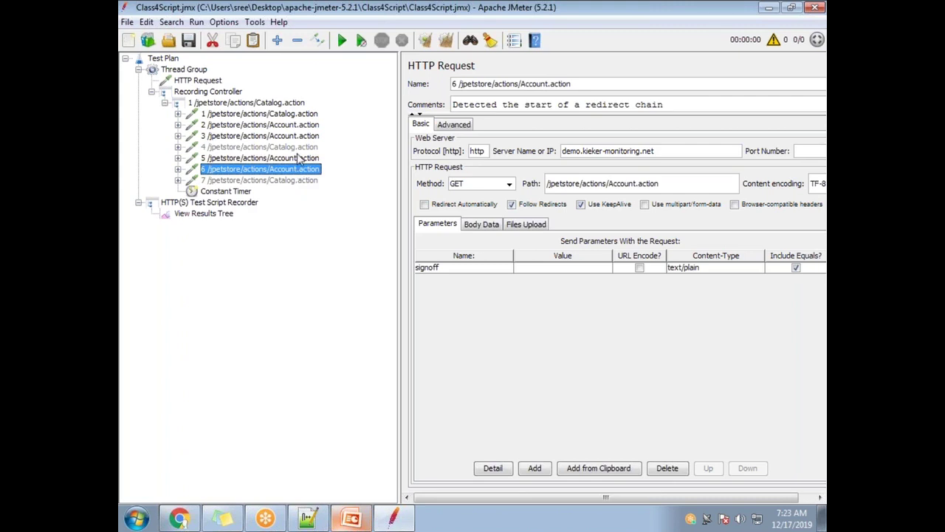
click(304, 159)
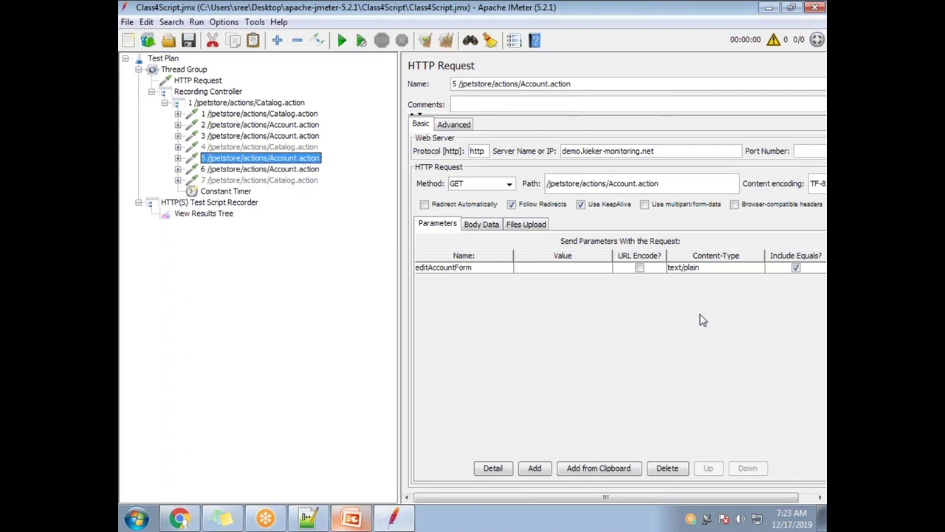
click(305, 148)
click(301, 159)
click(301, 136)
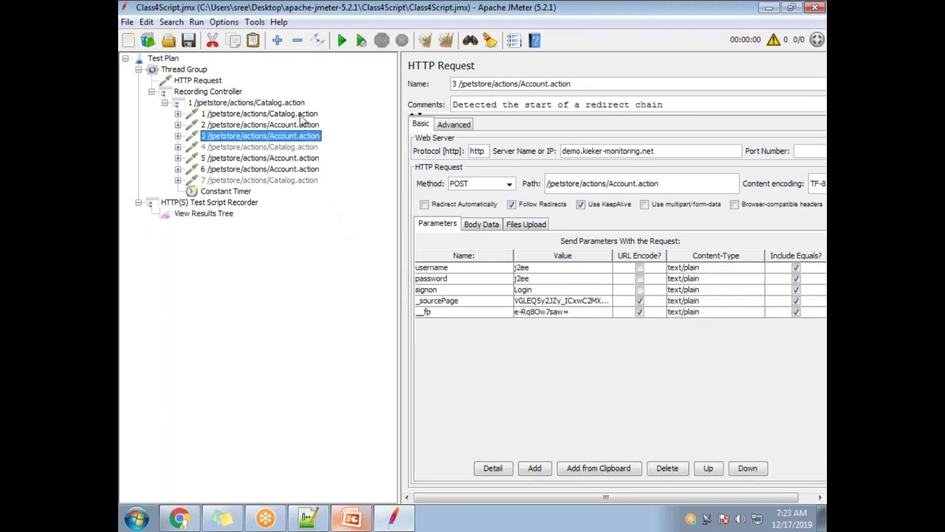
click(301, 114)
click(301, 126)
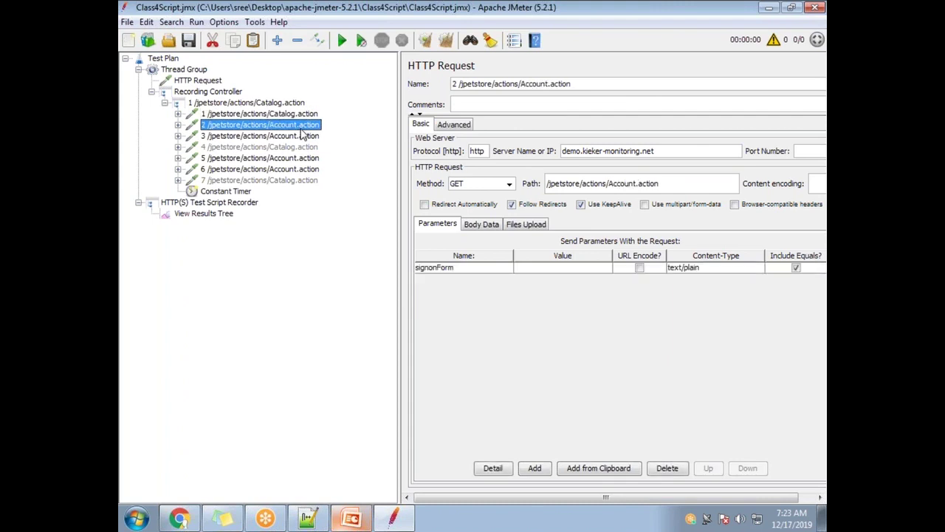
- Rename the first recorded Catalog.action request as Launch and request 2 /jpetstore/actions/Account.action as Click
click(307, 114)
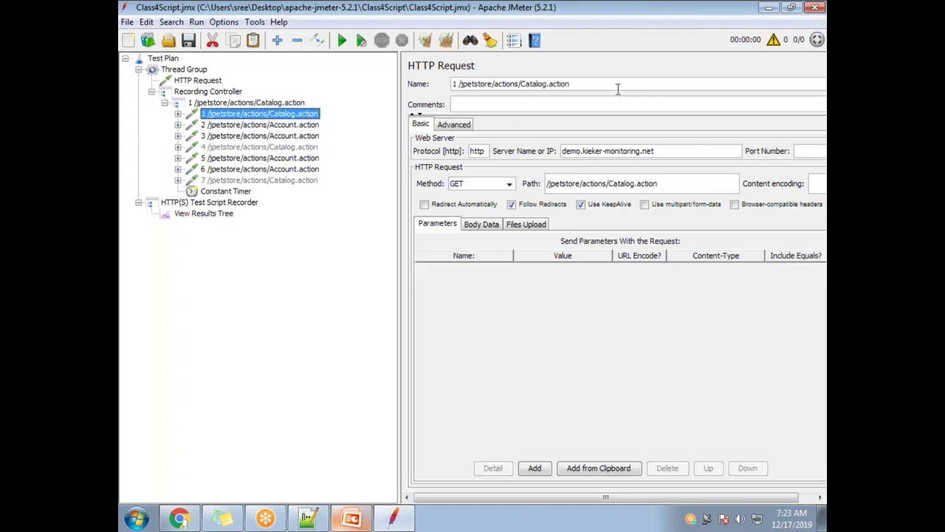
drag(616, 84, 382, 84)
text(Launch)
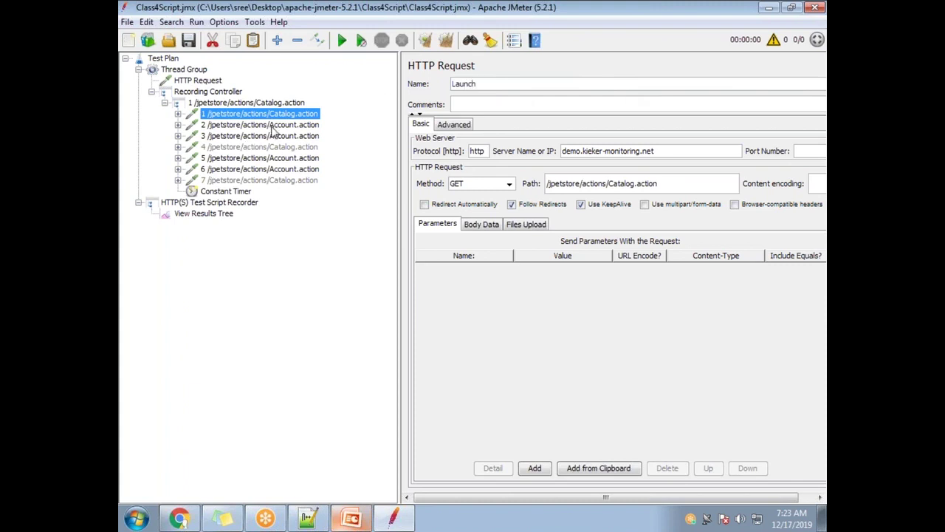
click(274, 126)
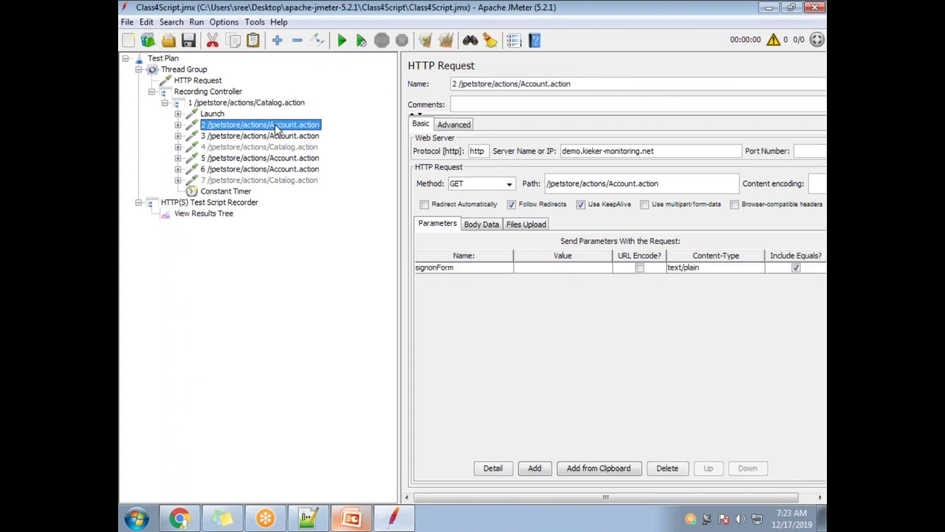
drag(583, 84, 441, 88)
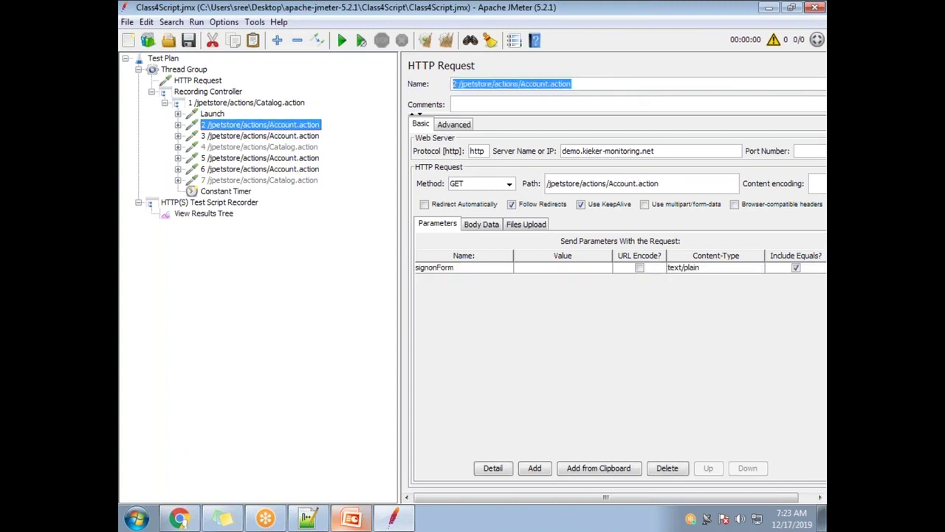
text(Click)
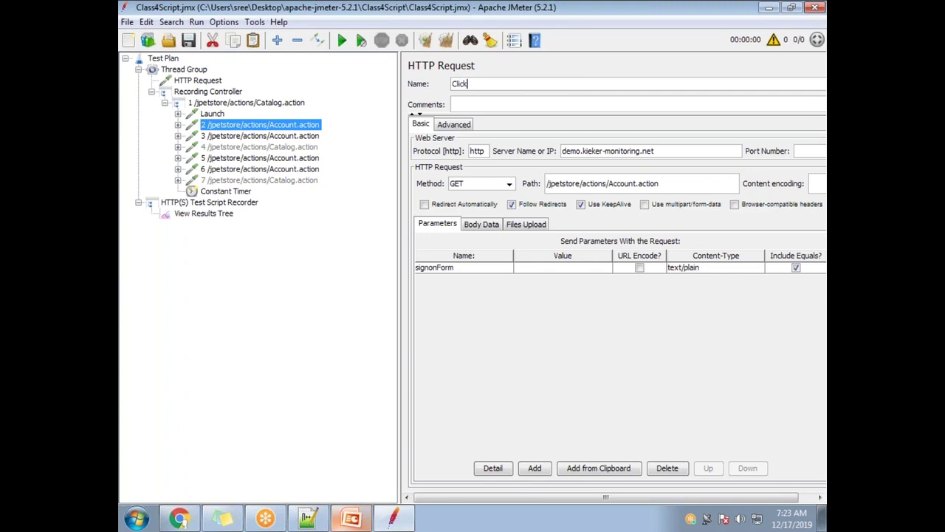
- Rename request 3 /jpetstore/actions/Account.action as Login and the disabled request 4 /jpetstore/actions/Catalog.action as Login2
click(295, 138)
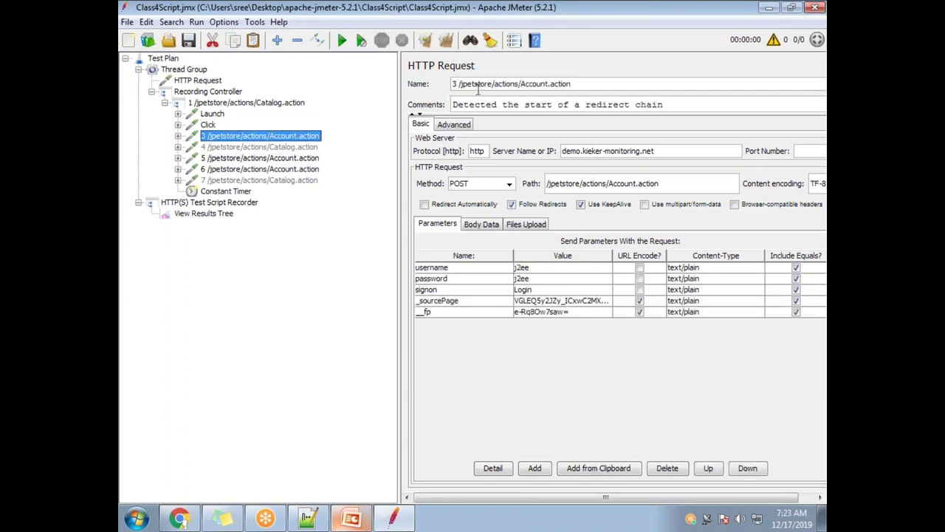
drag(589, 83, 427, 84)
text(Login)
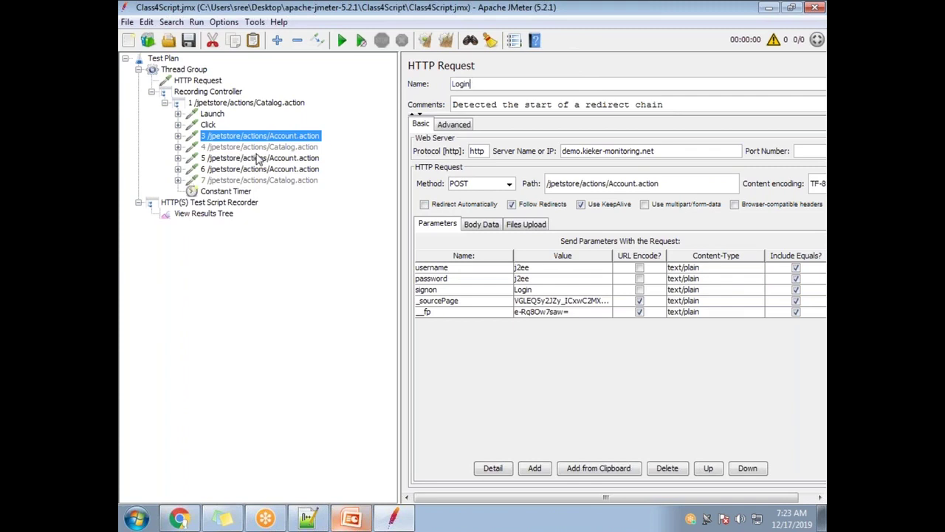
click(277, 148)
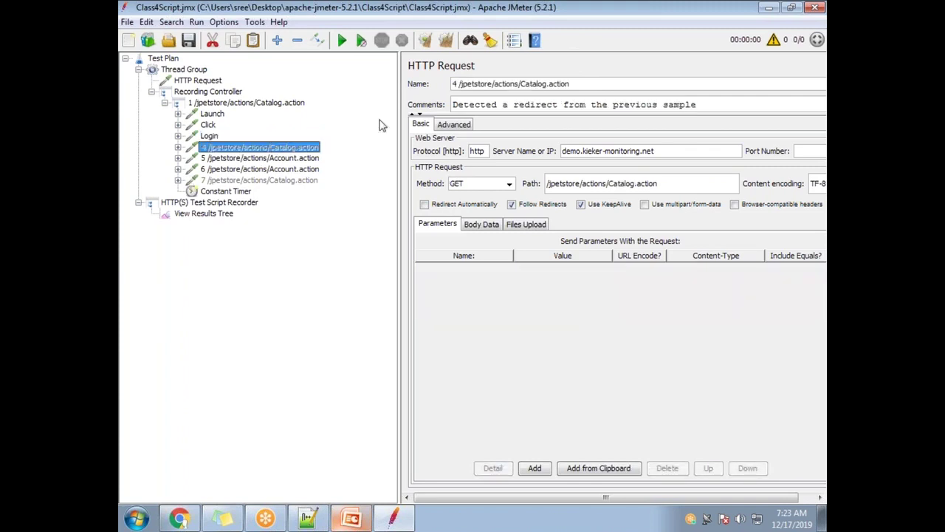
drag(565, 84, 447, 83)
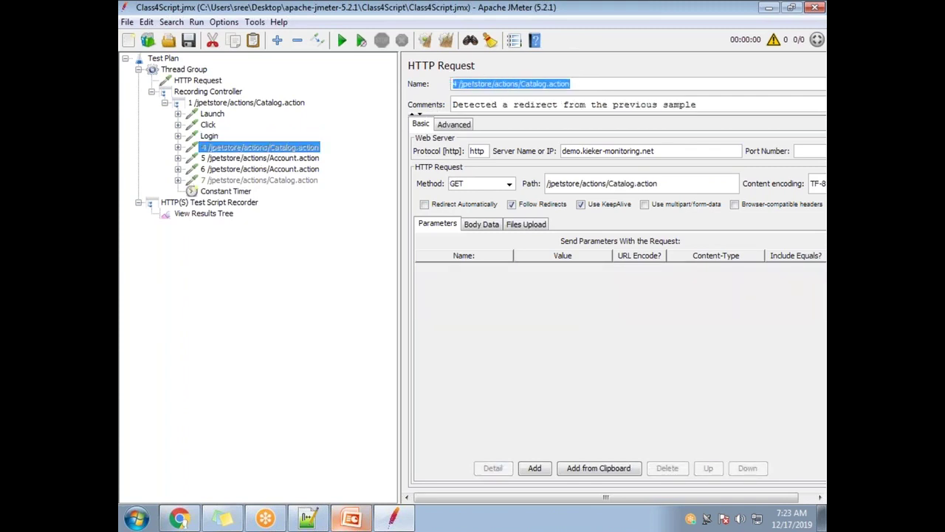
text(Login2)
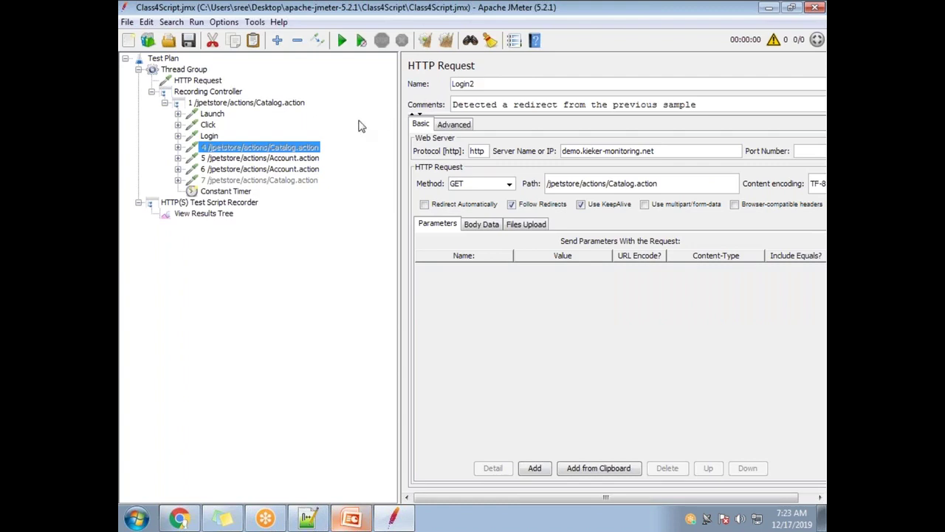
- Rename request 5 /jpetstore/actions/Account.action as Logout
click(298, 158)
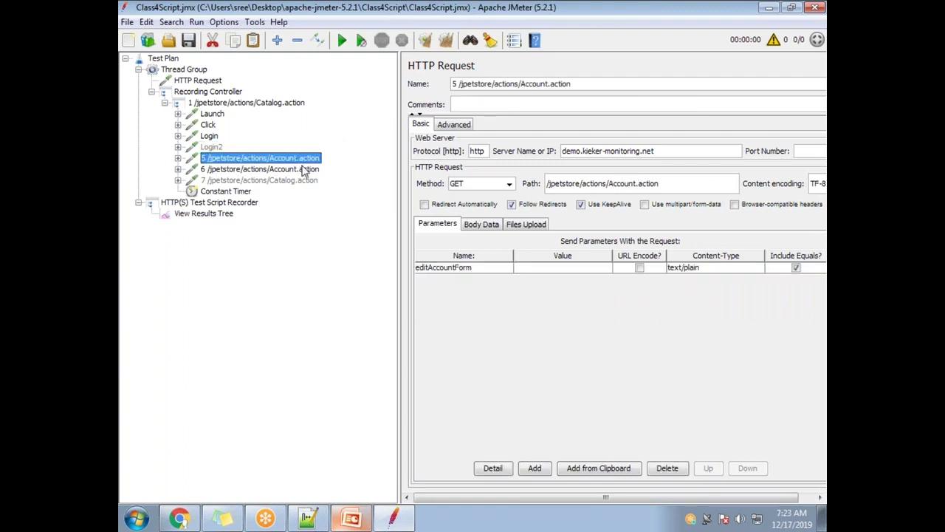
click(598, 88)
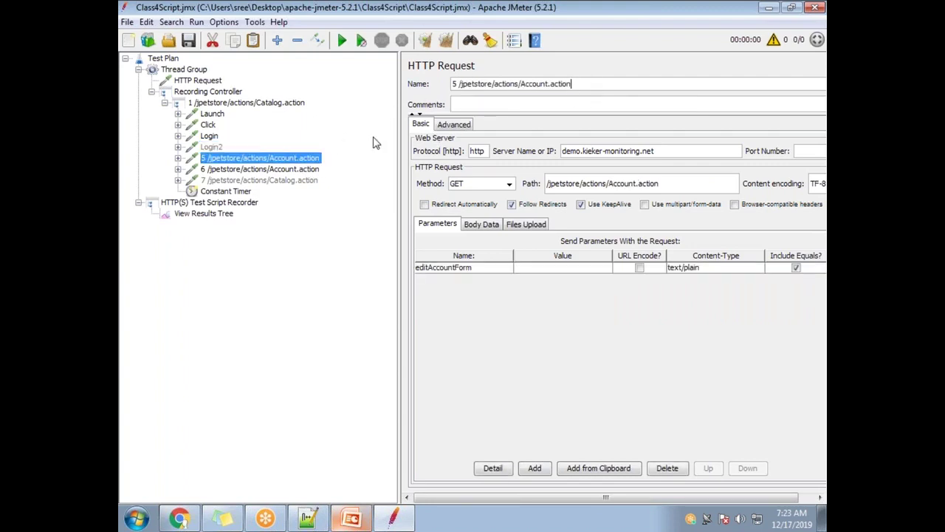
drag(565, 85, 451, 85)
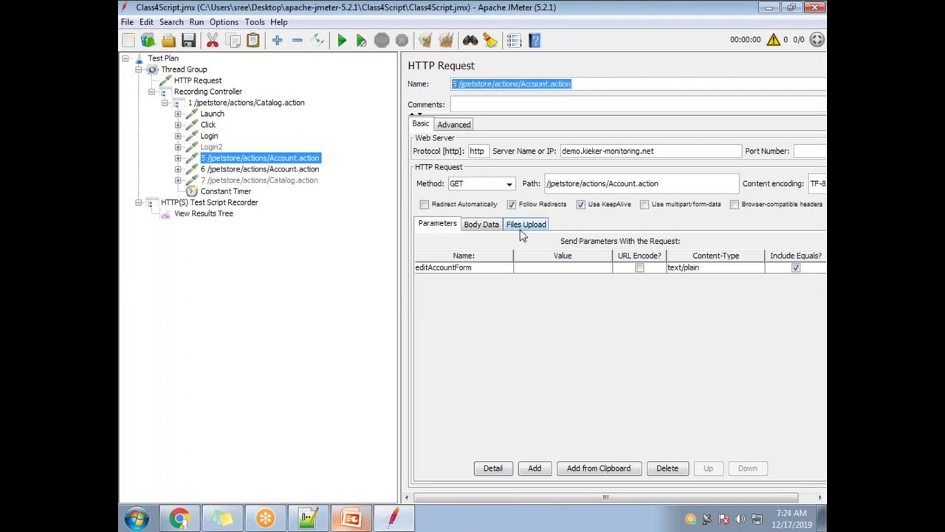
text(Logout)
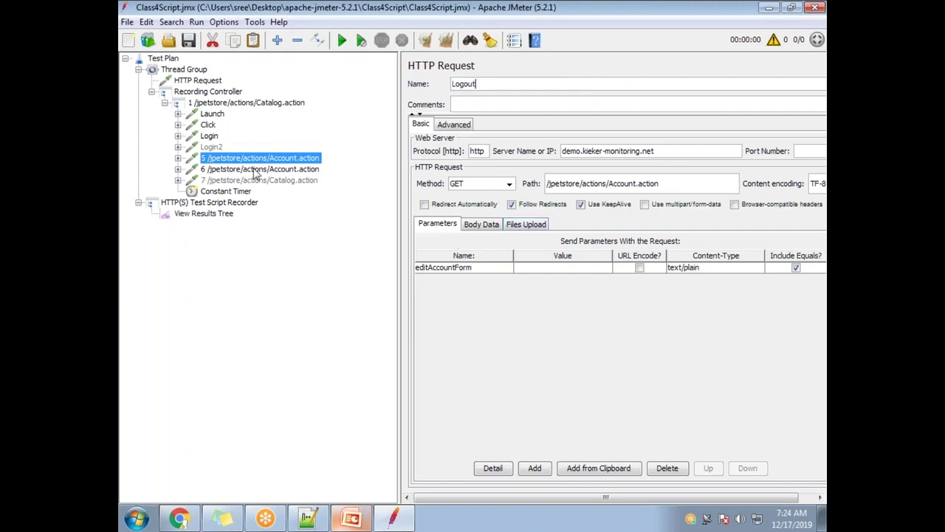
- Rename request 6 /jpetstore/actions/Account.action as Logout2 and the disabled request 7 /jpetstore/actions/Catalog.action as Logout3
click(292, 170)
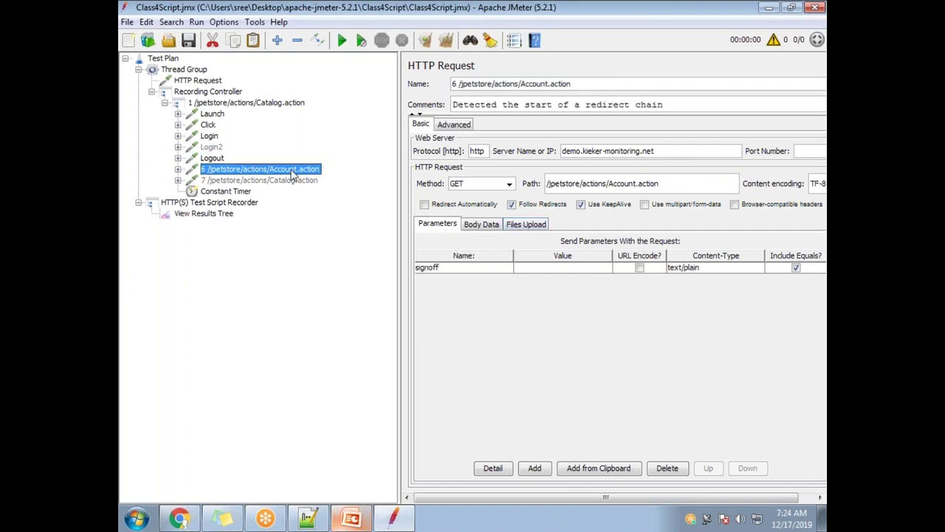
click(578, 86)
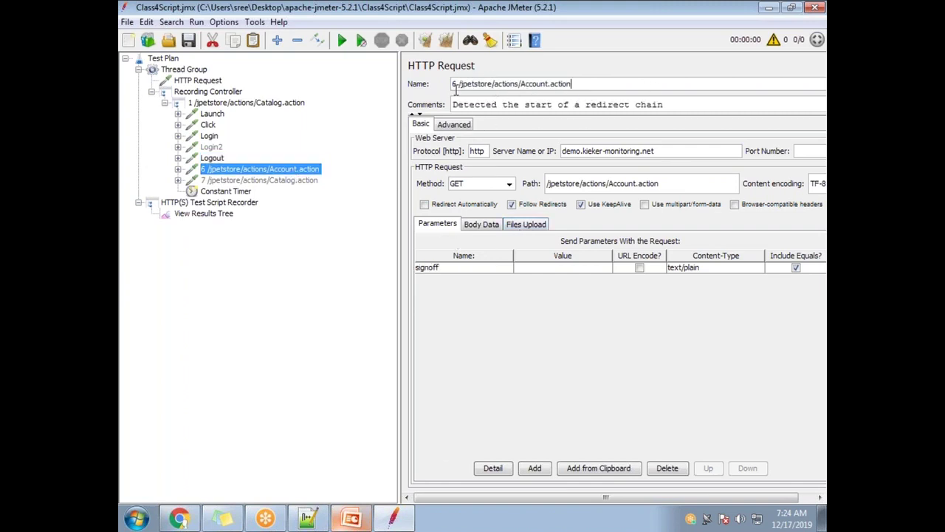
drag(581, 84, 462, 67)
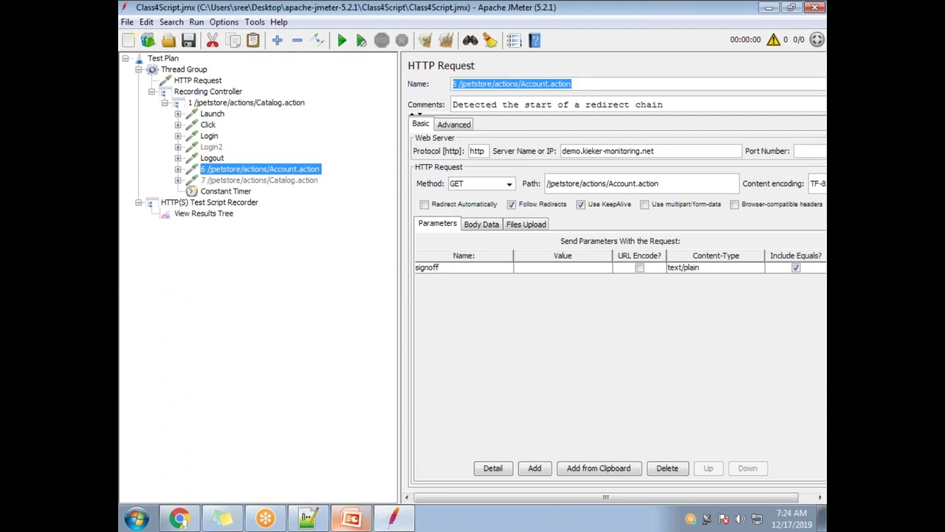
text(Logout2)
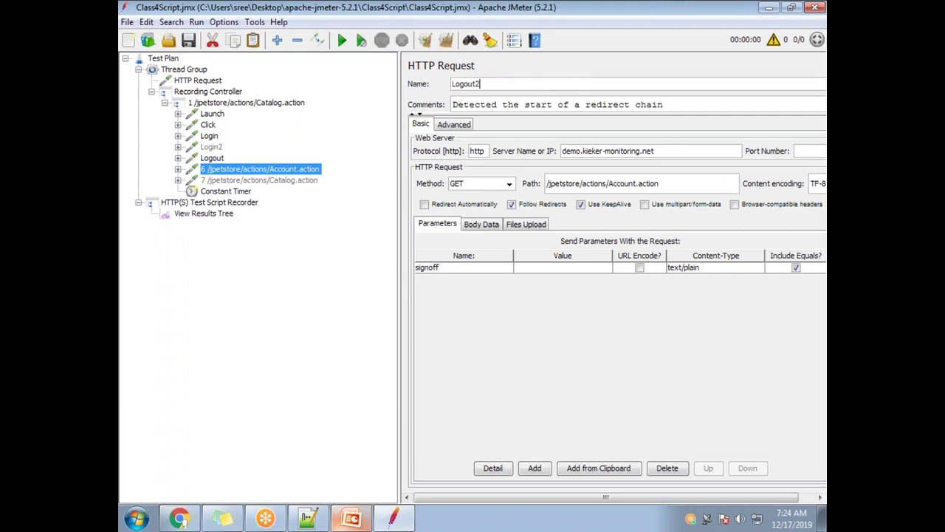
click(303, 181)
drag(590, 85, 448, 83)
text(Log)
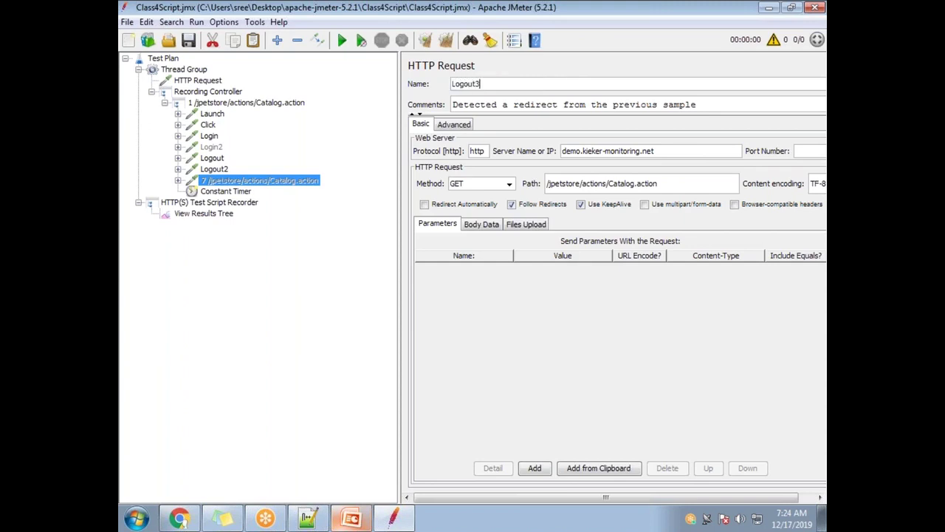
- Remove the Constant Timer from the recorded 1 /jpetstore/actions/Catalog.action controller
click(231, 193)
key(Delete)
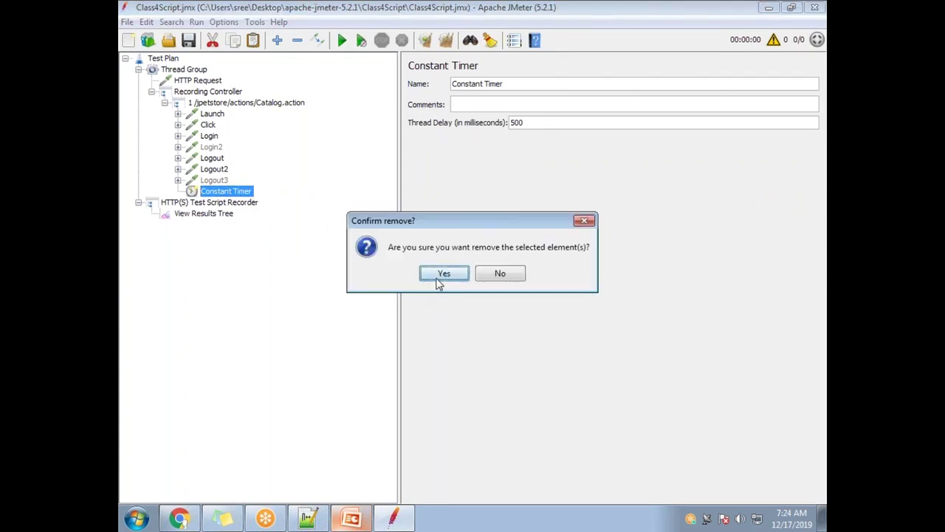
click(438, 274)
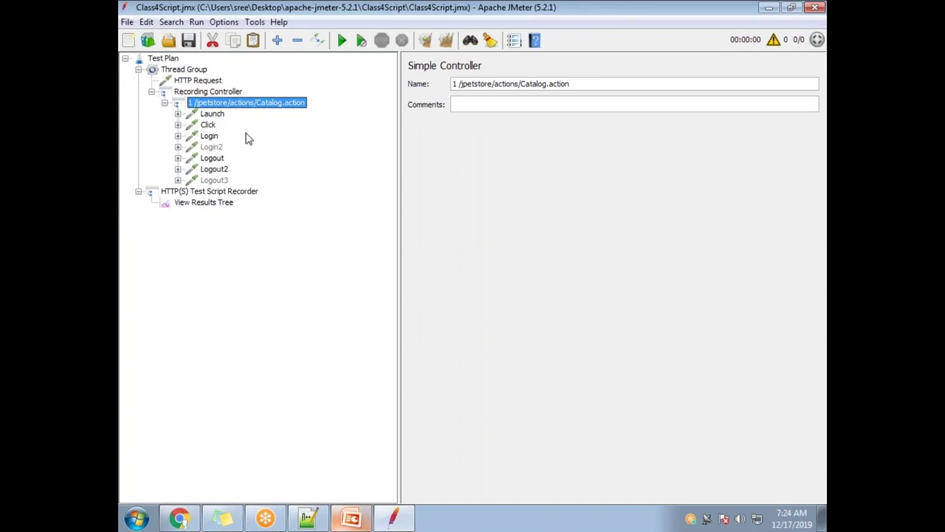
click(177, 114)
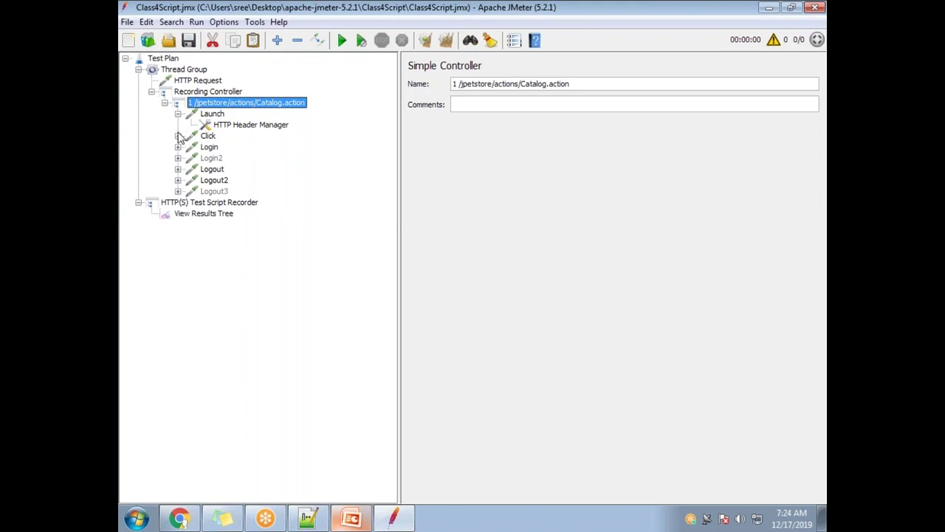
click(178, 117)
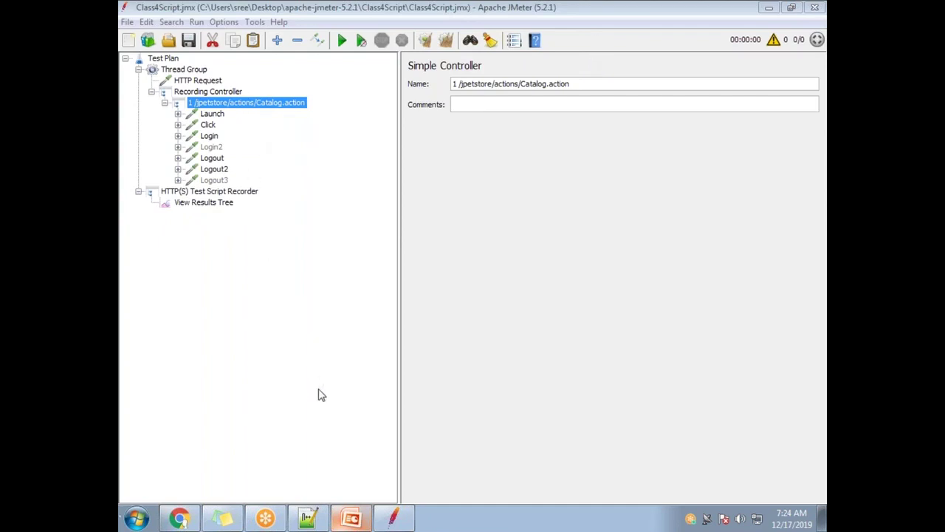
- Switch to the PowerPoint deck, read the Simple Controller definition on slide 40, and return to JMeter
click(353, 519)
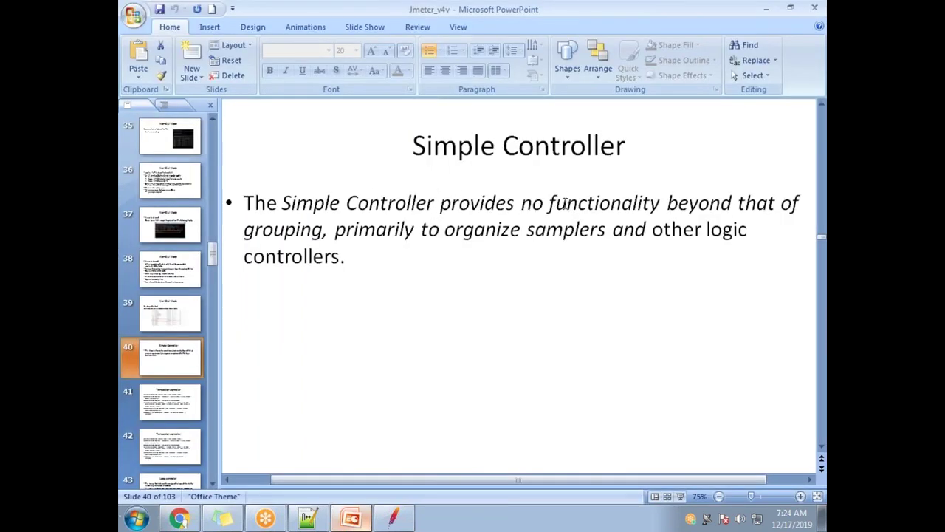
drag(555, 204, 650, 205)
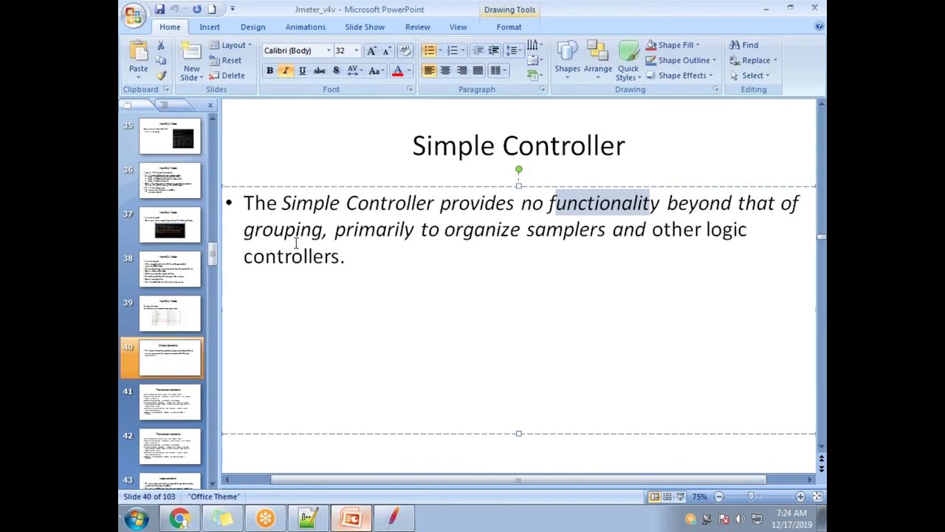
drag(349, 265, 238, 209)
key(alt+Tab)
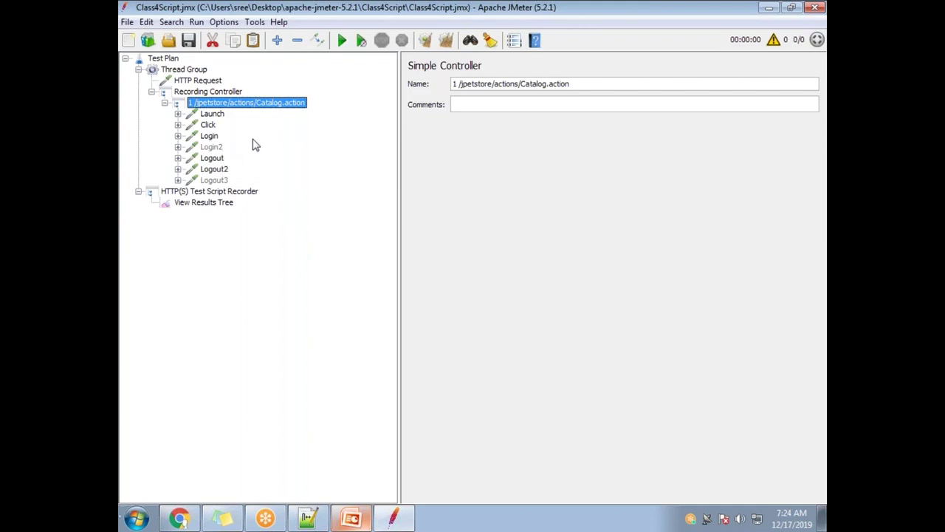
- Add a Simple Controller inside the recorded 1 /jpetstore/actions/Catalog.action controller
click(211, 147)
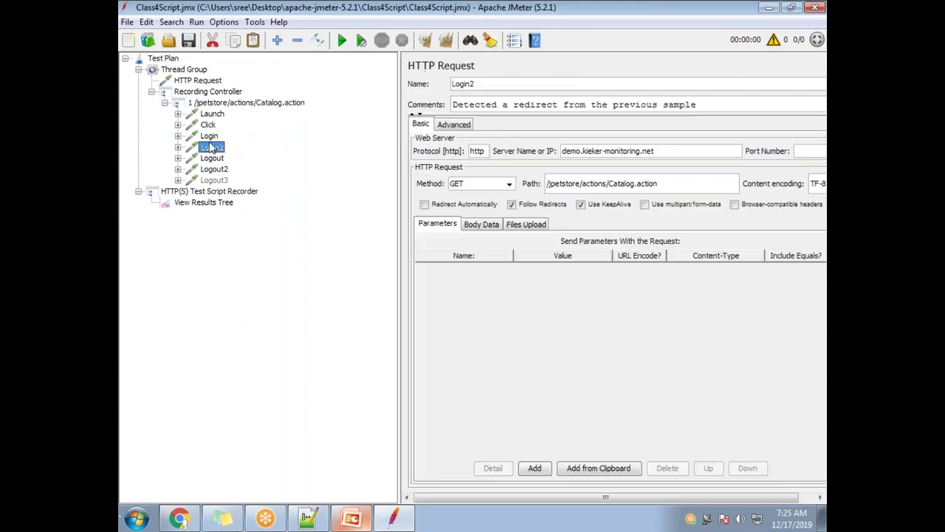
click(213, 136)
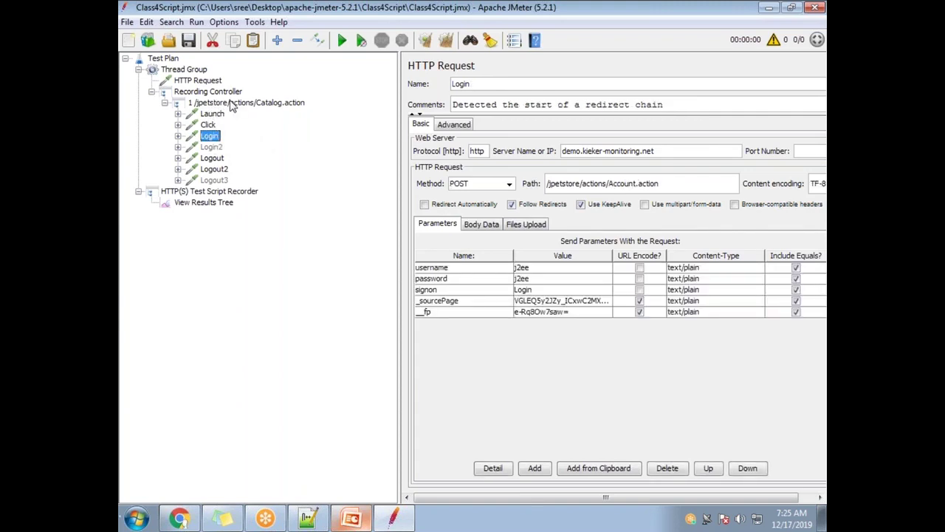
click(225, 103)
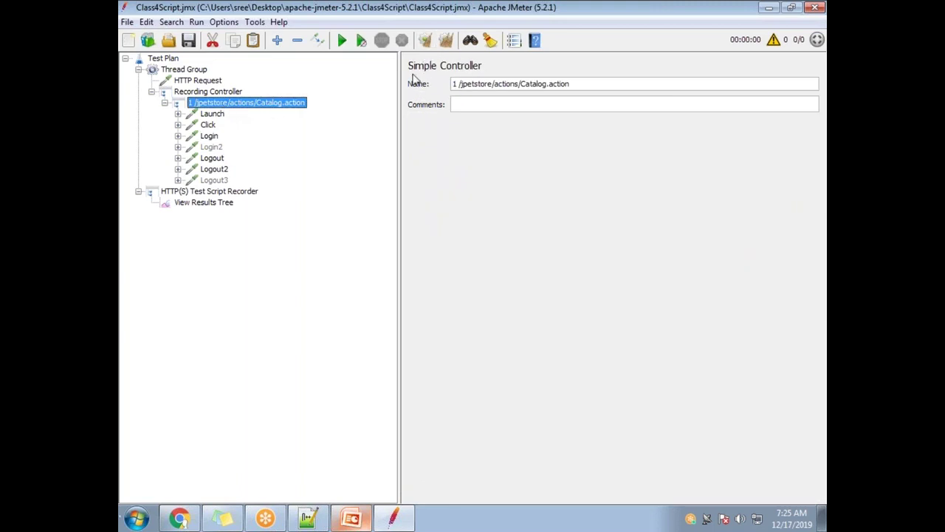
click(604, 90)
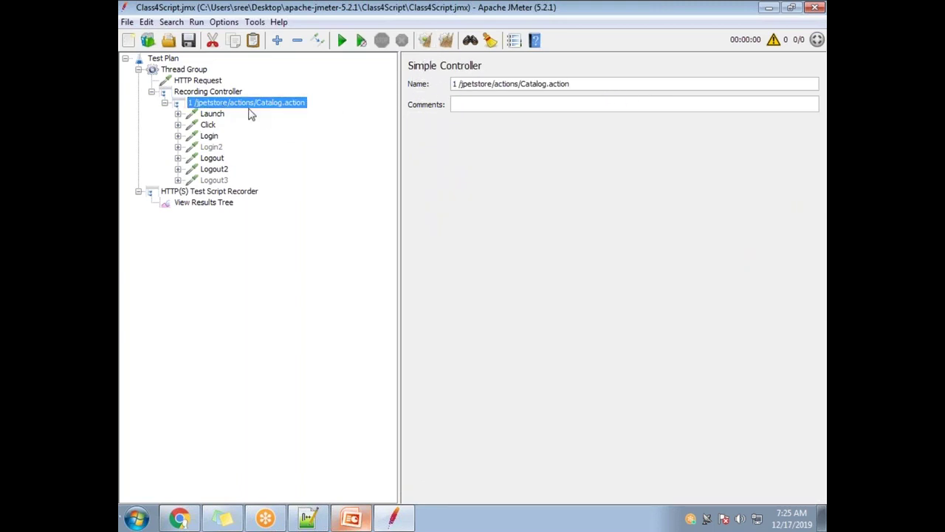
click(210, 95)
click(217, 103)
right_click(225, 109)
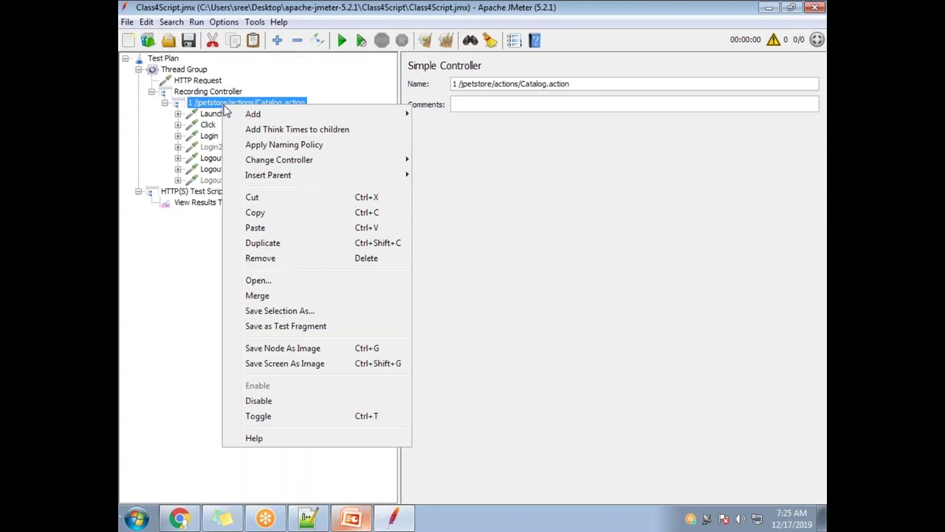
mouse_move(296, 114)
mouse_move(465, 136)
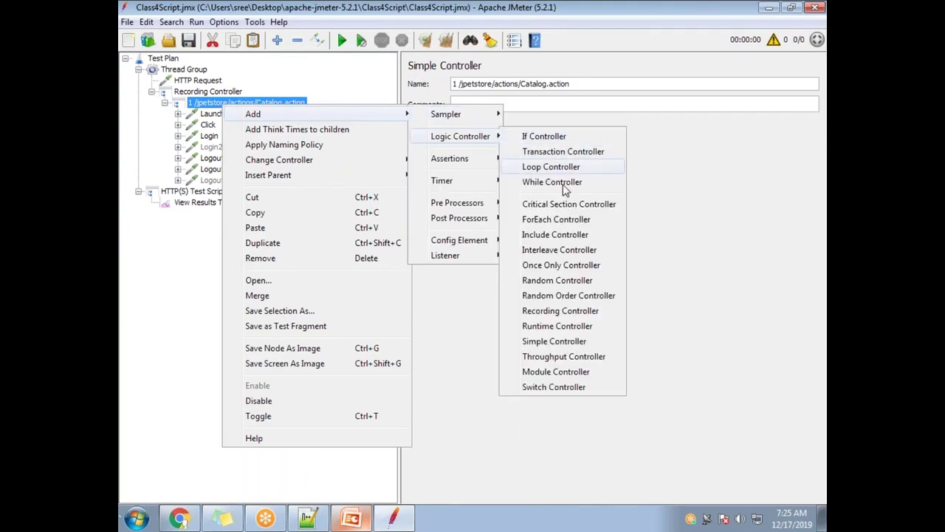
click(573, 341)
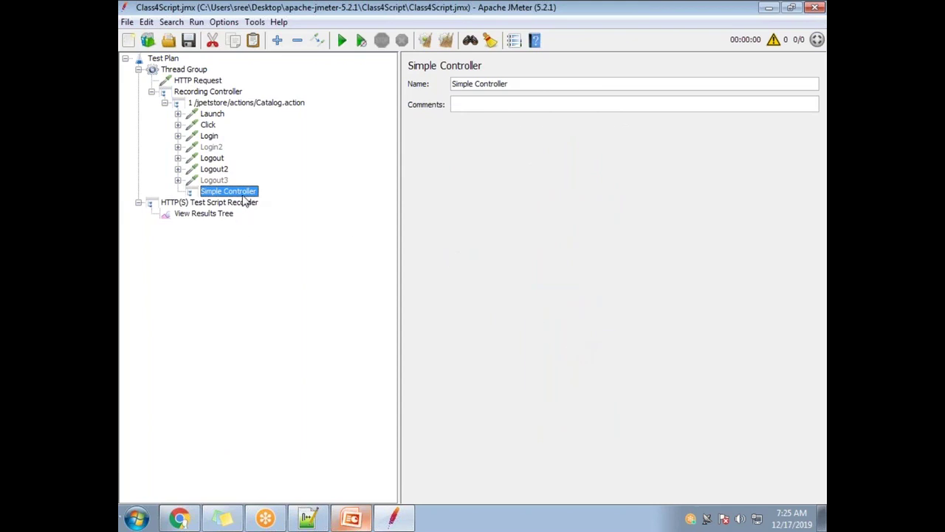
- Remove the two Simple Controllers nested inside the new Simple Controller
click(178, 191)
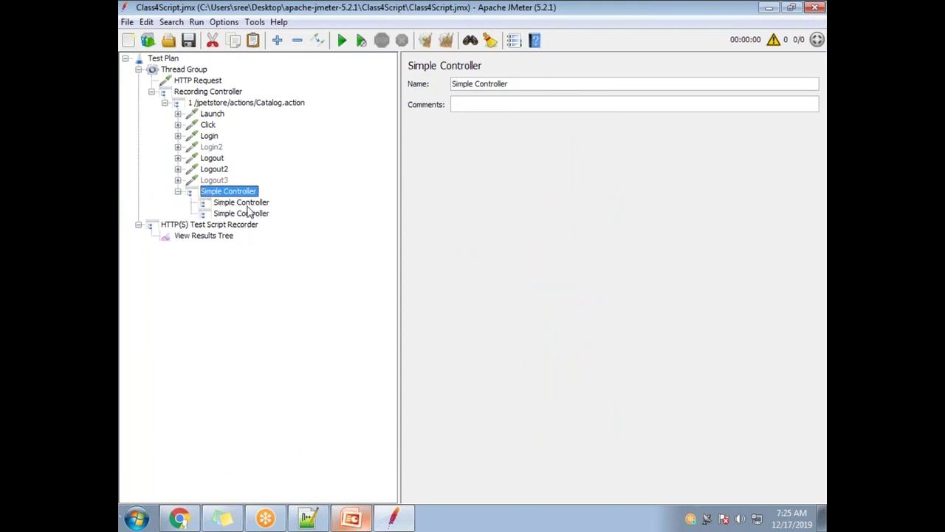
click(247, 207)
key(Delete)
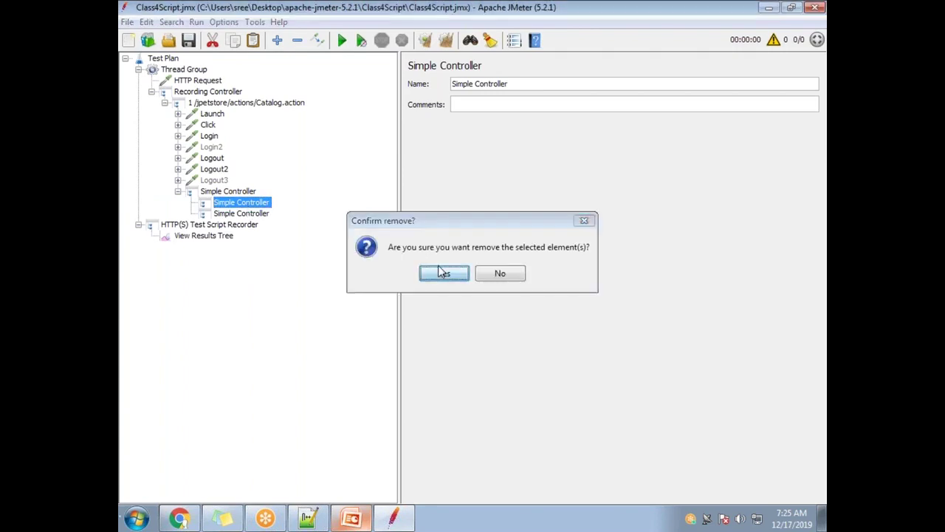
click(444, 273)
click(249, 203)
key(Delete)
click(455, 275)
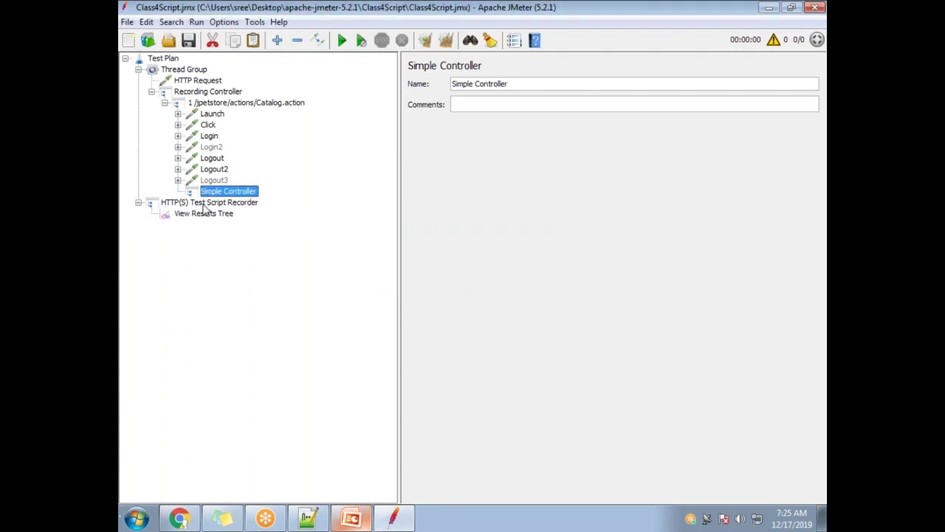
- Paste two more copies of the Simple Controller into the 1 /jpetstore/actions/Catalog.action controller
click(221, 104)
key(ctrl+v)
key(ctrl+v)
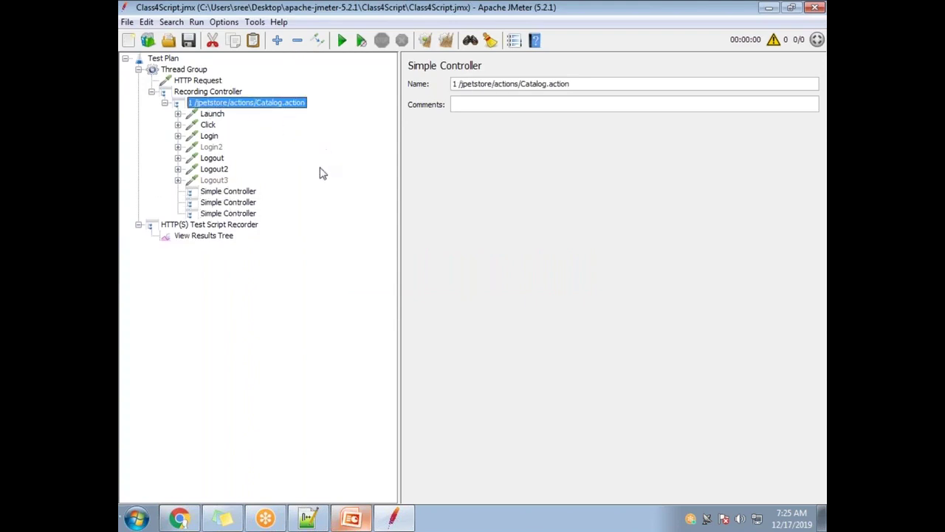
- Place the first Simple Controller between the Click and Login requests and move Login and Login2 into it
click(232, 195)
drag(235, 198, 235, 112)
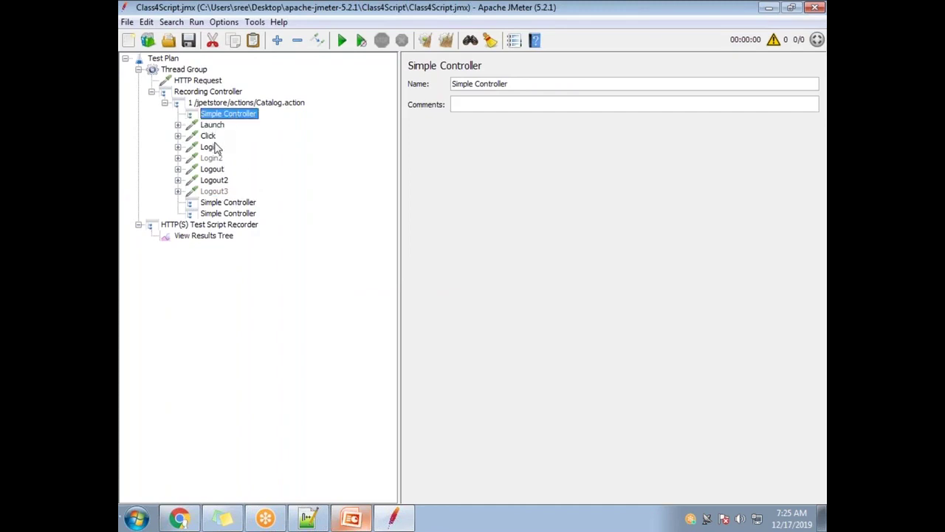
drag(231, 114, 237, 149)
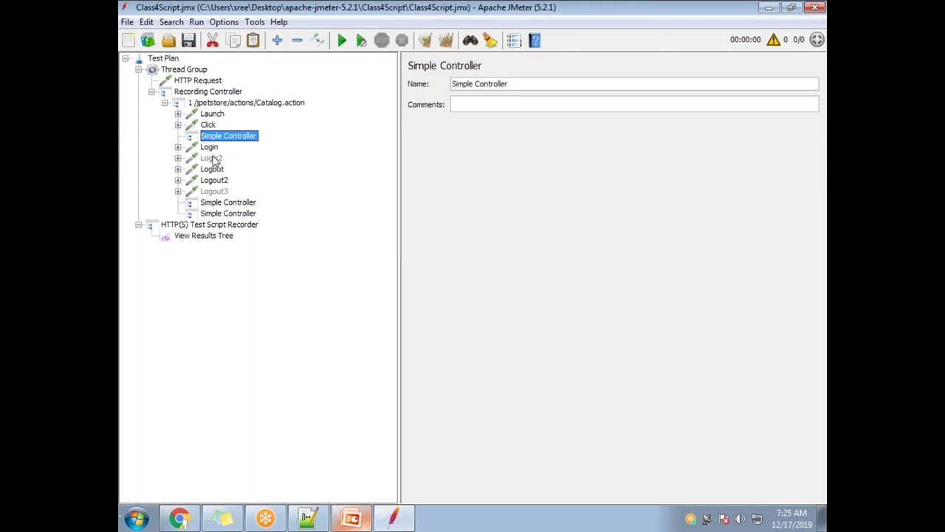
drag(211, 153, 224, 137)
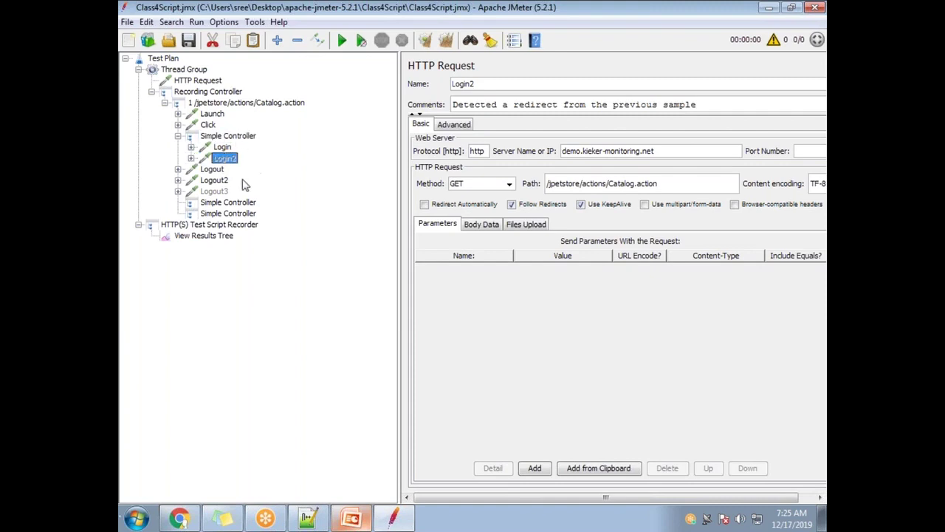
- Rename the Simple Controller holding the two login requests as Login
click(228, 138)
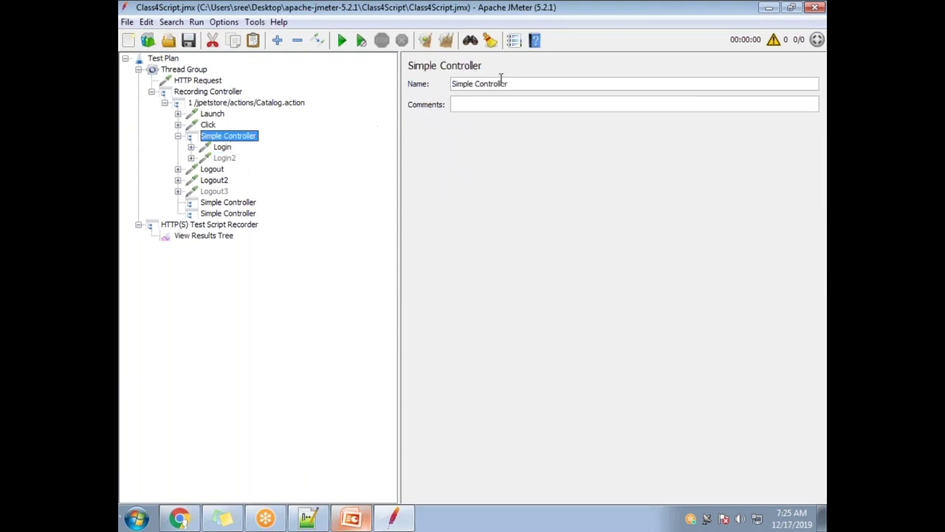
drag(528, 88, 439, 87)
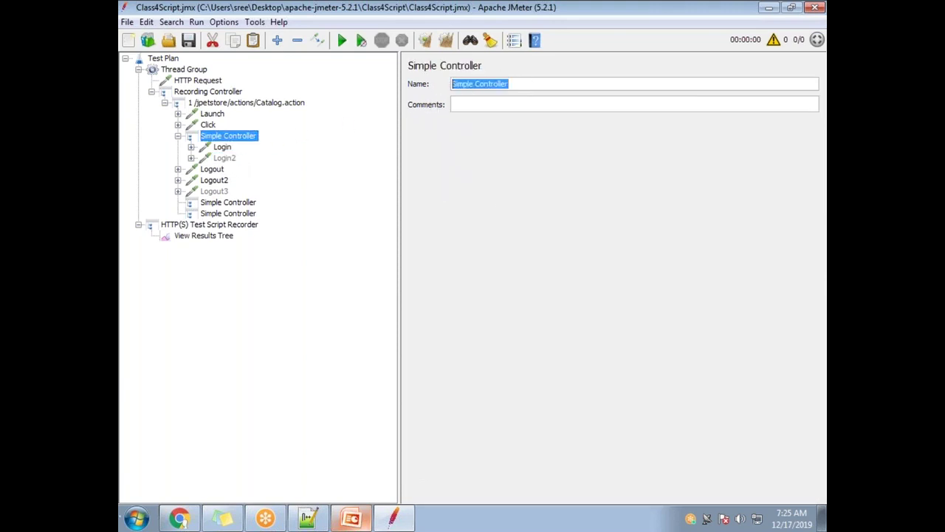
text(Logi)
click(215, 180)
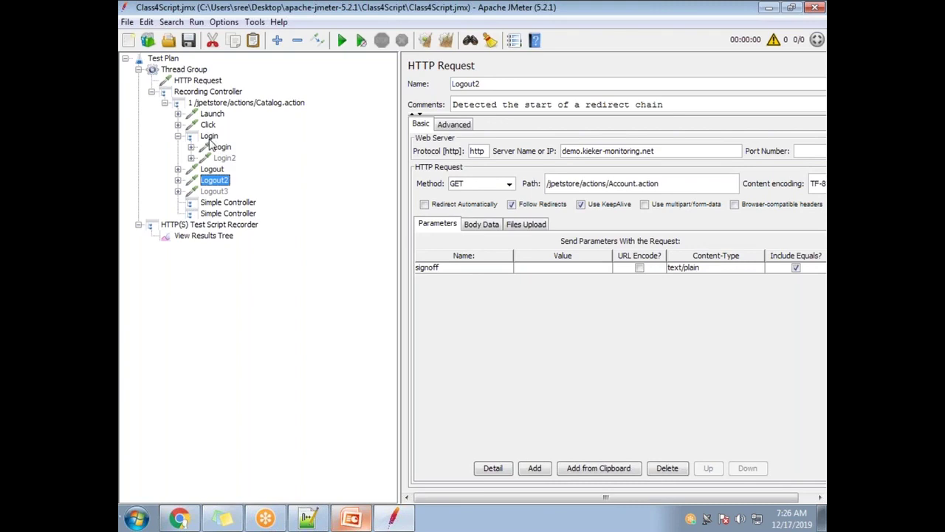
- Place a second Simple Controller above the Logout request and move Logout, Logout2 and Logout3 into it
click(232, 204)
drag(238, 170, 236, 175)
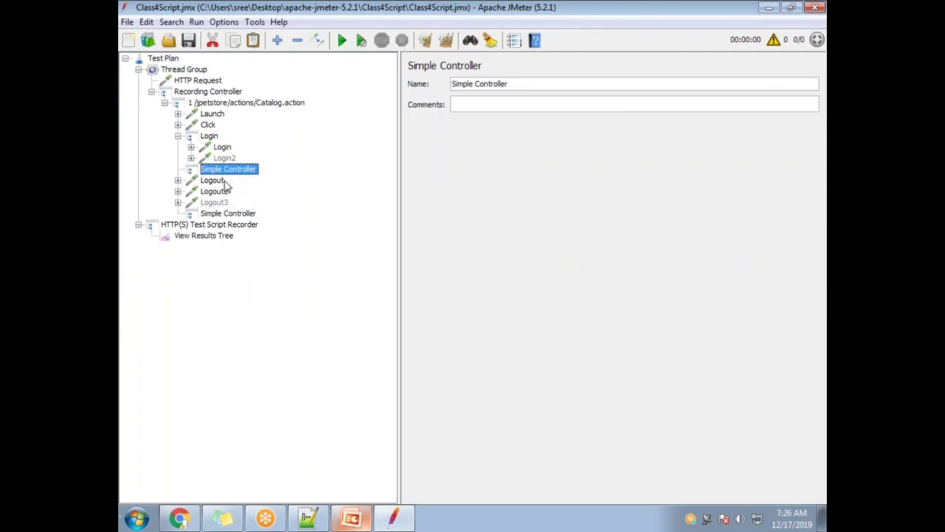
click(212, 181)
shift+click(214, 191)
shift+click(216, 202)
drag(216, 201, 240, 173)
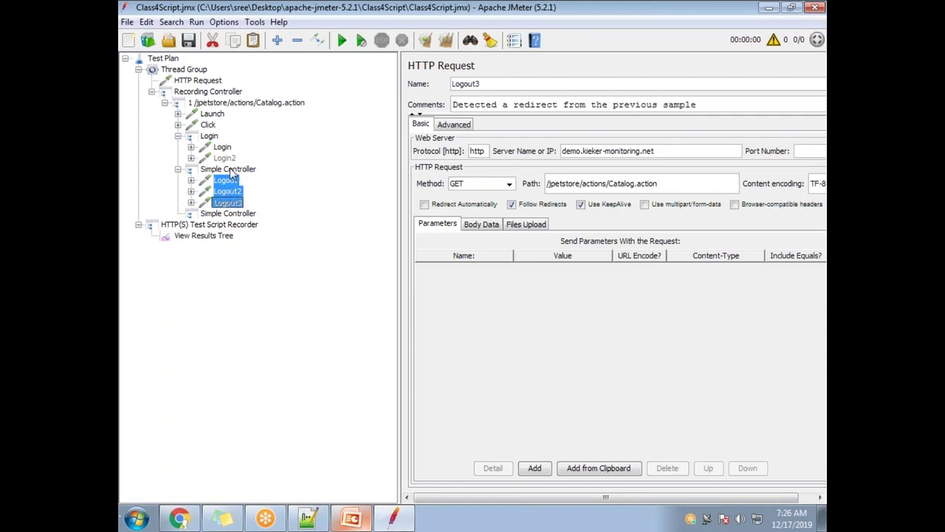
- Rename the Simple Controller holding the three logout requests as Logout
click(219, 171)
drag(510, 83, 424, 85)
text(Logout)
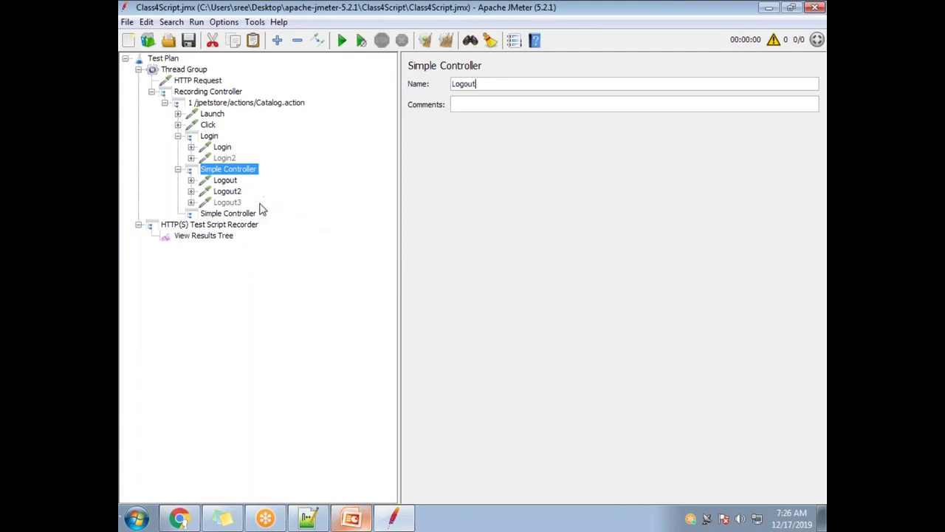
- Remove the unused empty Simple Controller below the Logout controller
click(255, 213)
key(Delete)
click(441, 273)
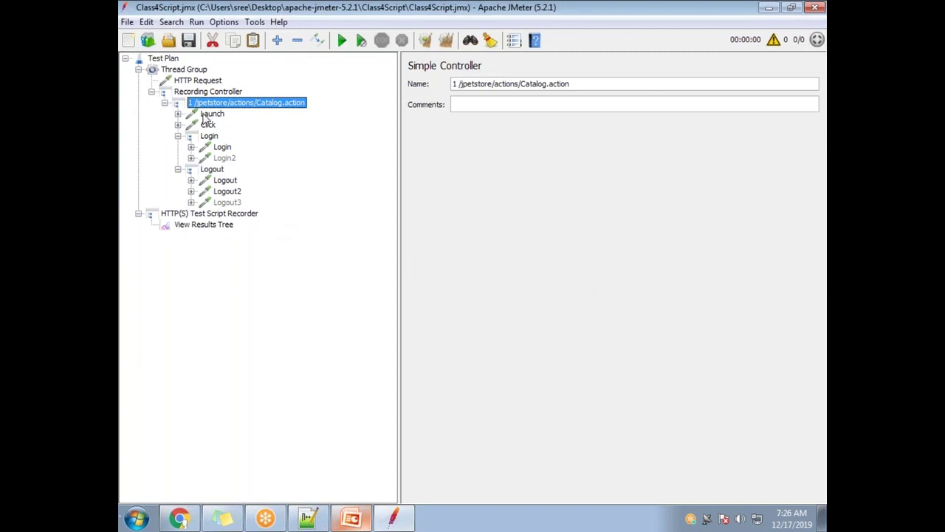
- Review the Launch and Click requests and the requests grouped under the Login and Logout controllers
click(210, 116)
click(208, 125)
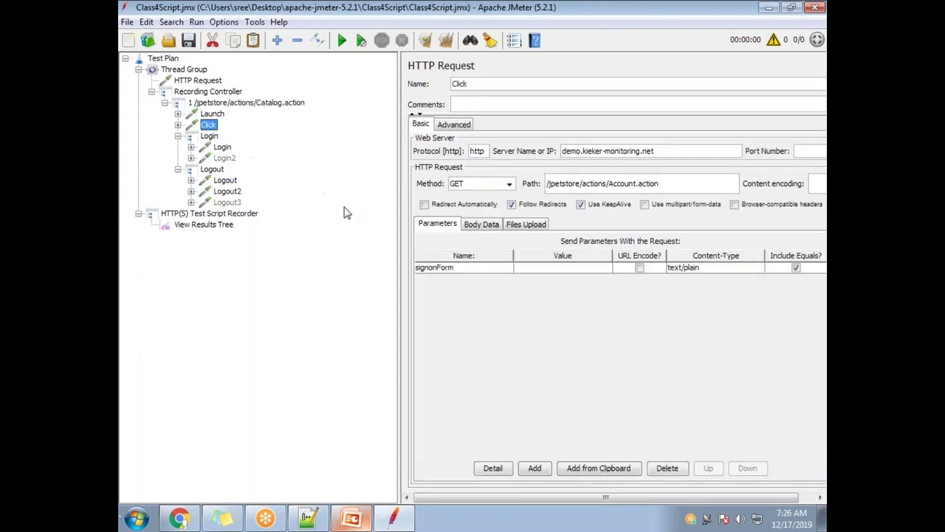
click(222, 147)
click(225, 159)
click(222, 147)
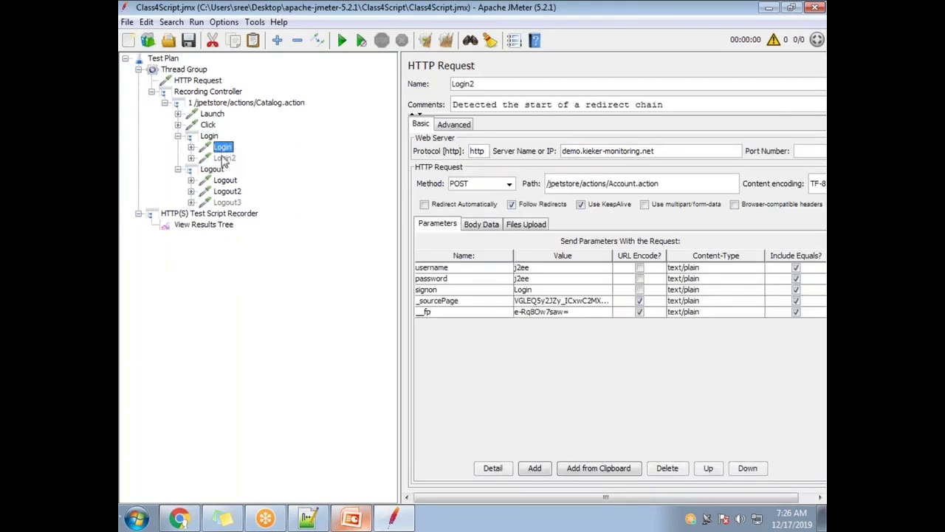
click(223, 181)
key(Down)
key(Down)
click(214, 169)
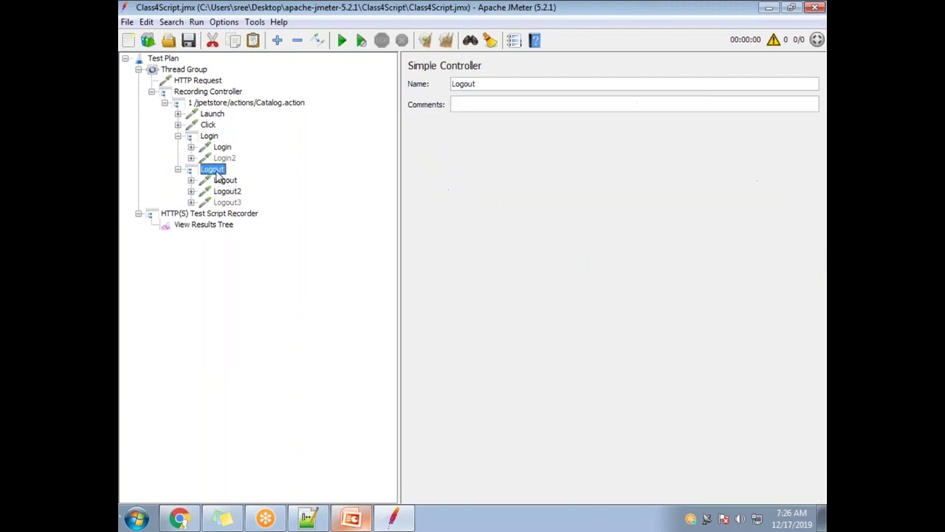
click(210, 138)
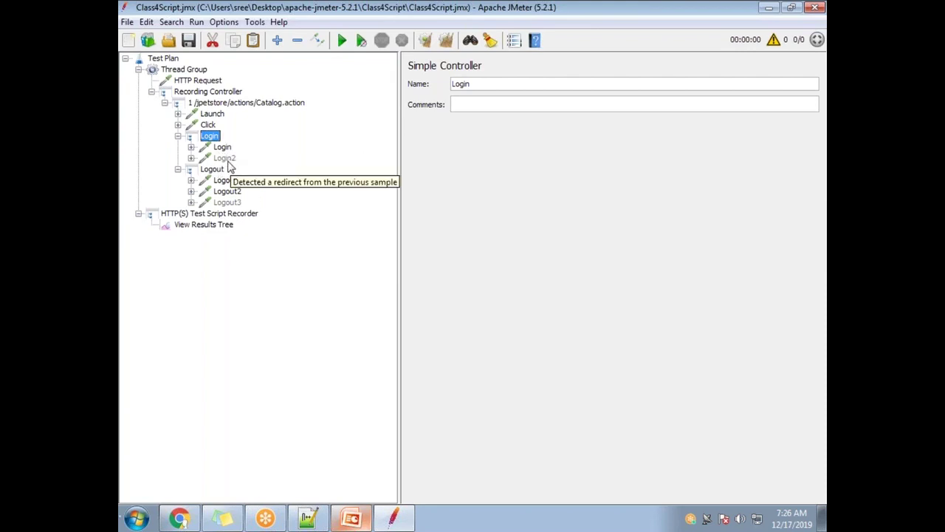
- Rename the parent controller 1 /jpetstore/actions/Catalog.action as Login Script
click(268, 105)
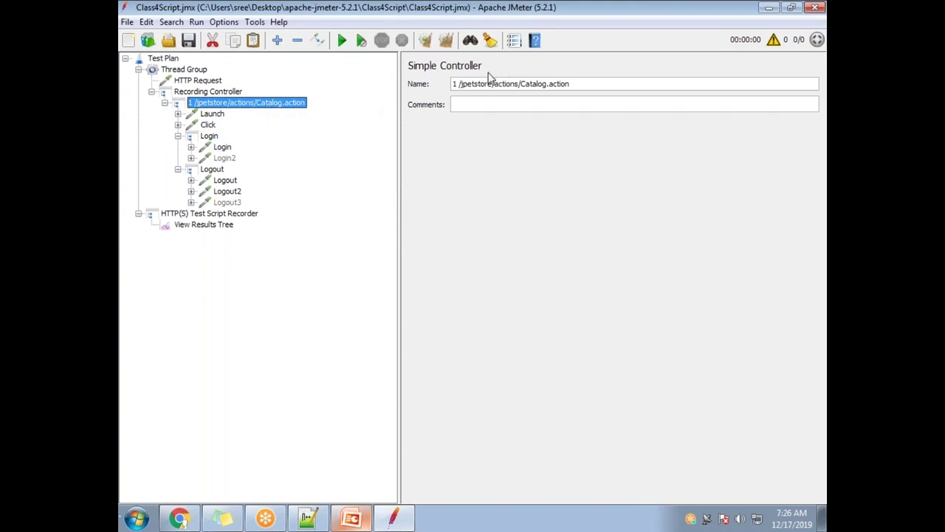
drag(575, 84, 286, 81)
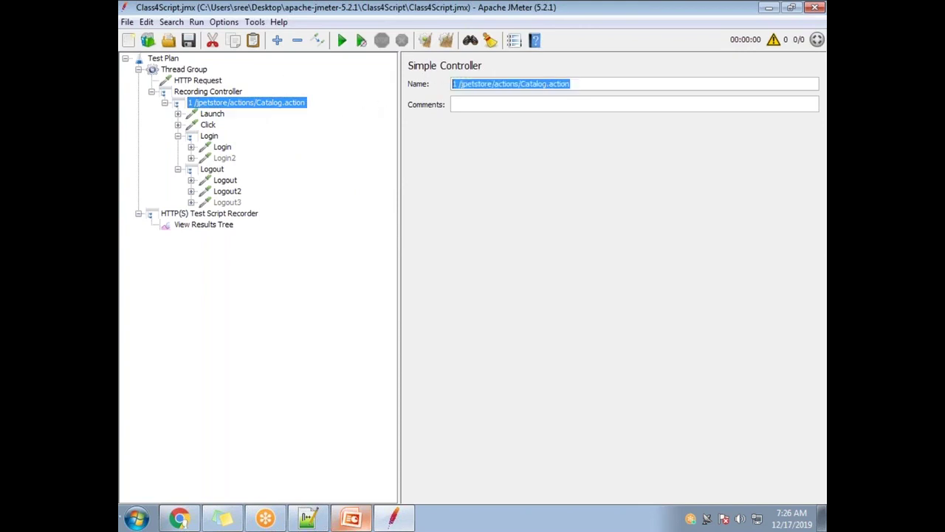
text(Login Script)
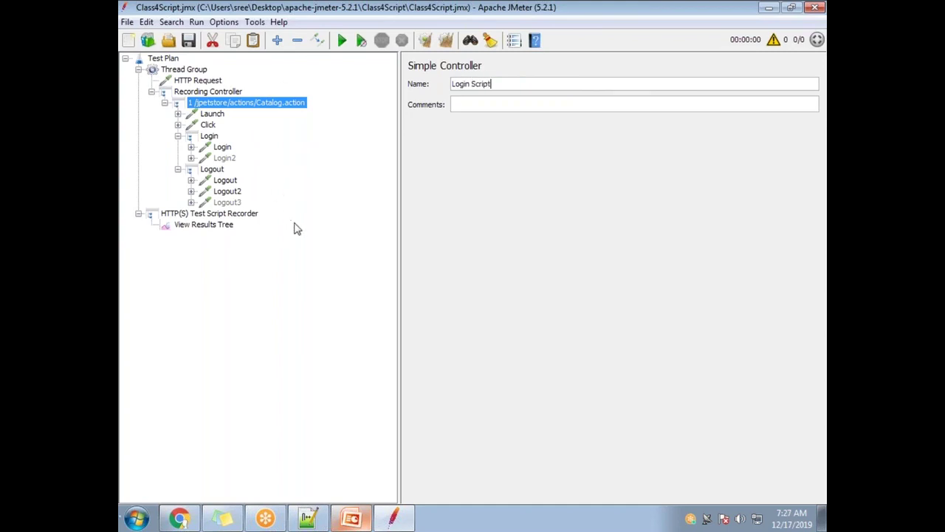
- Review the Login Script structure by collapsing the Login and Logout controllers and checking the requests inside them
click(220, 147)
click(210, 105)
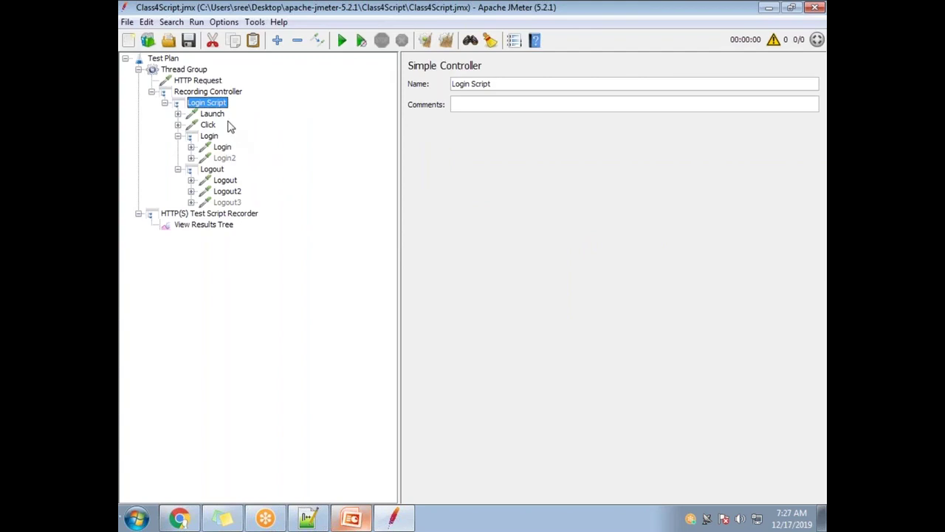
click(178, 136)
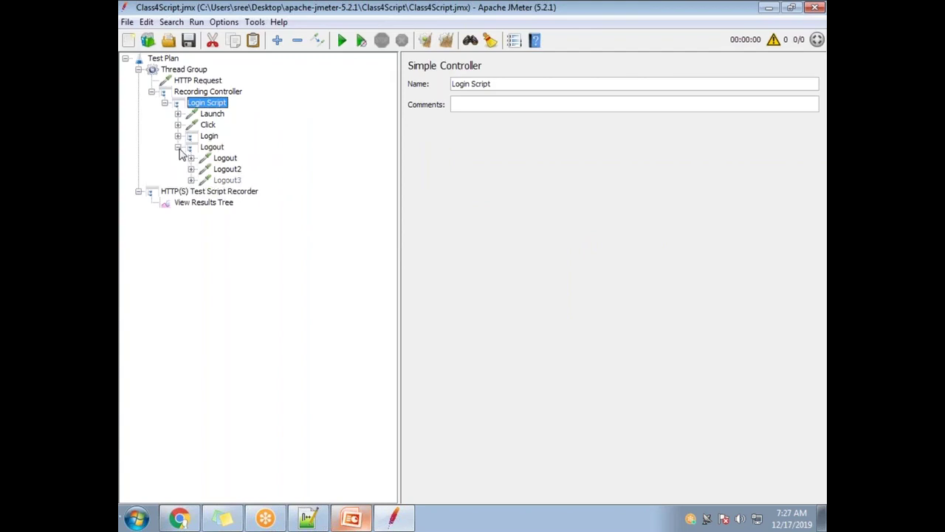
click(178, 147)
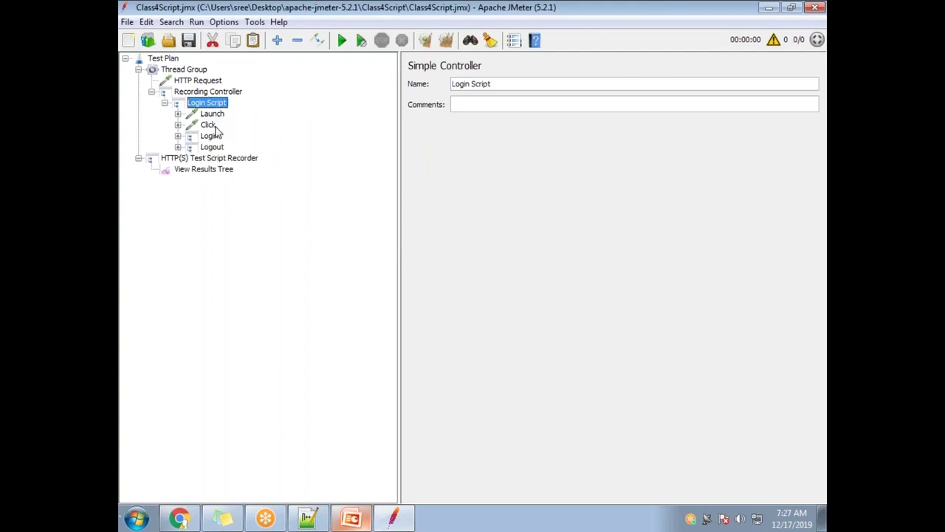
click(177, 136)
click(178, 136)
click(178, 147)
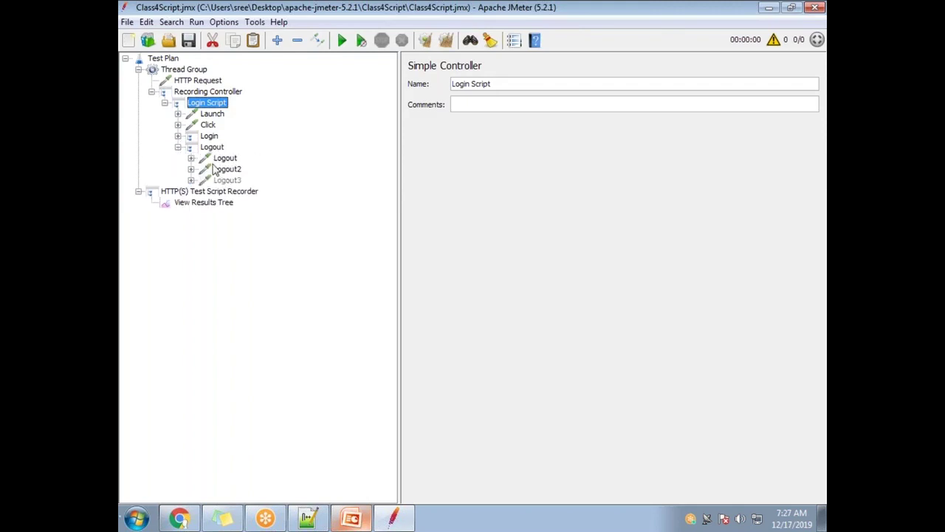
click(177, 147)
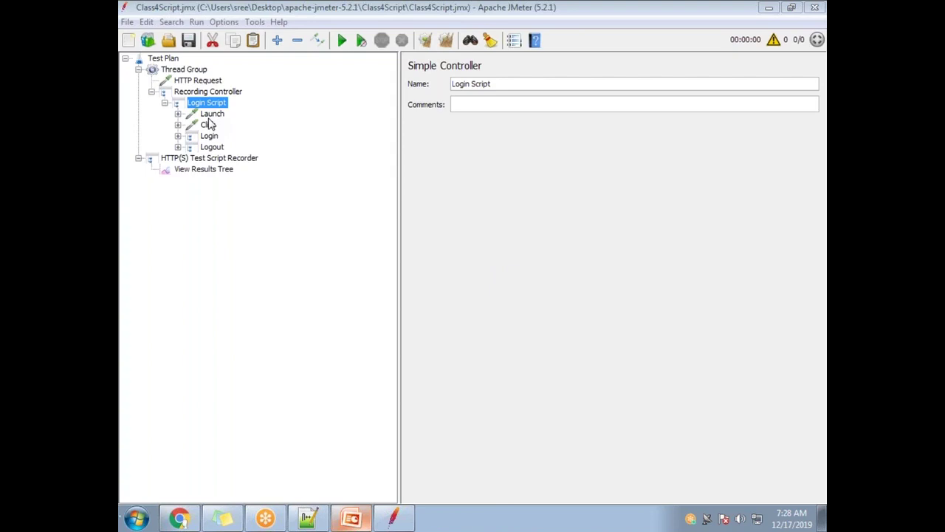
- Start a new empty test plan without saving the changes to Class4Script.jmx
click(130, 41)
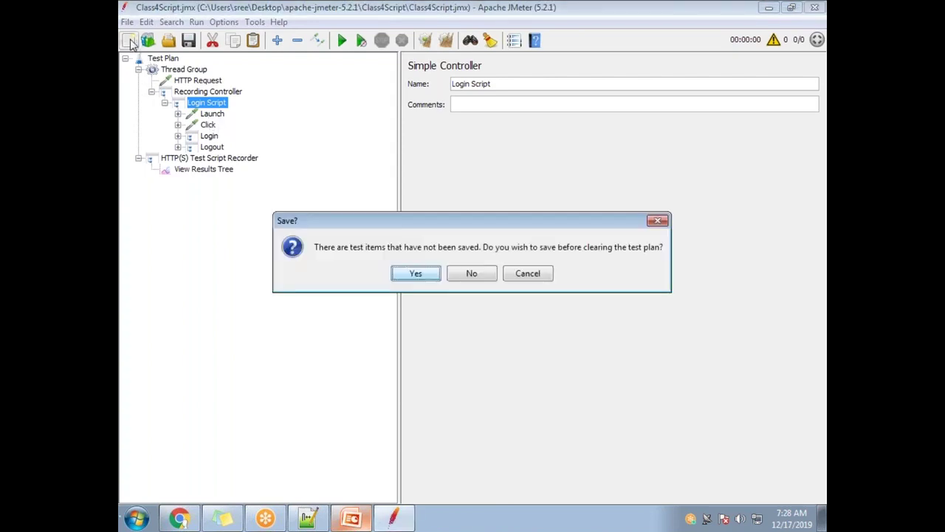
click(471, 273)
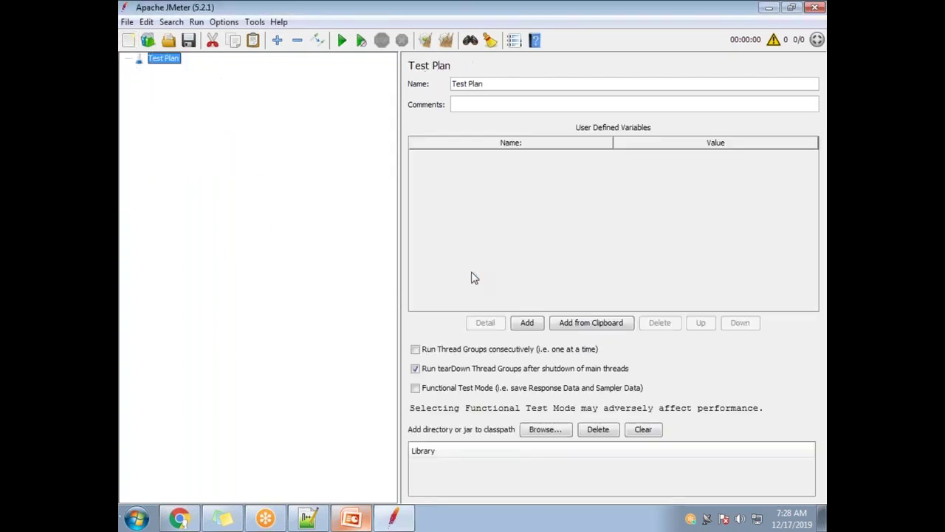
click(168, 40)
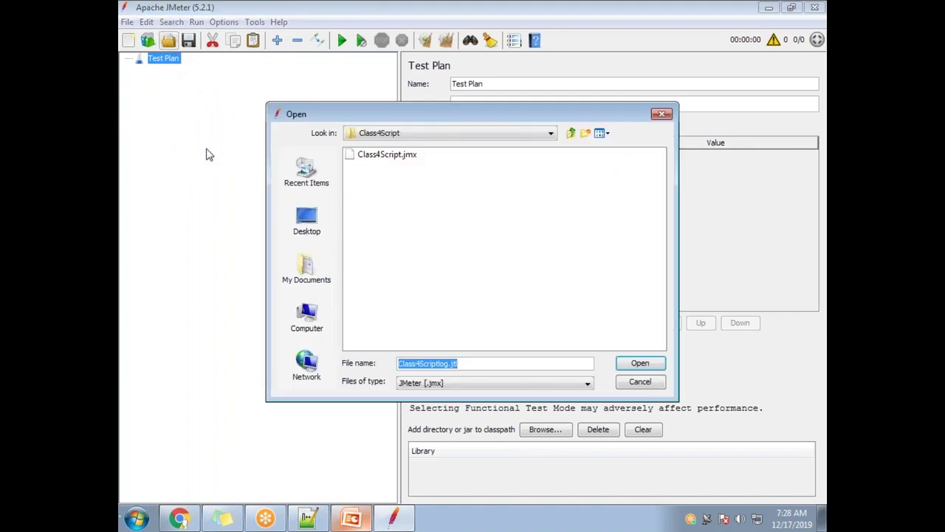
key(Escape)
click(150, 41)
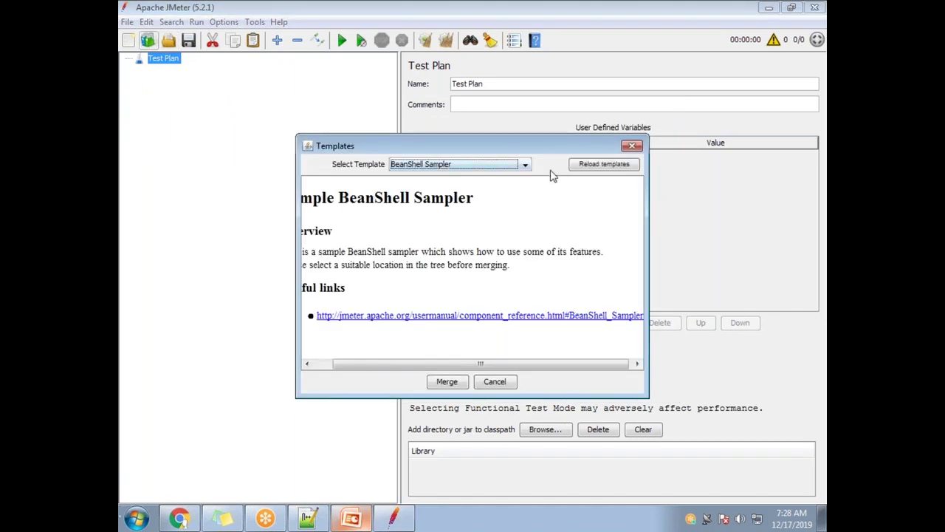
click(526, 164)
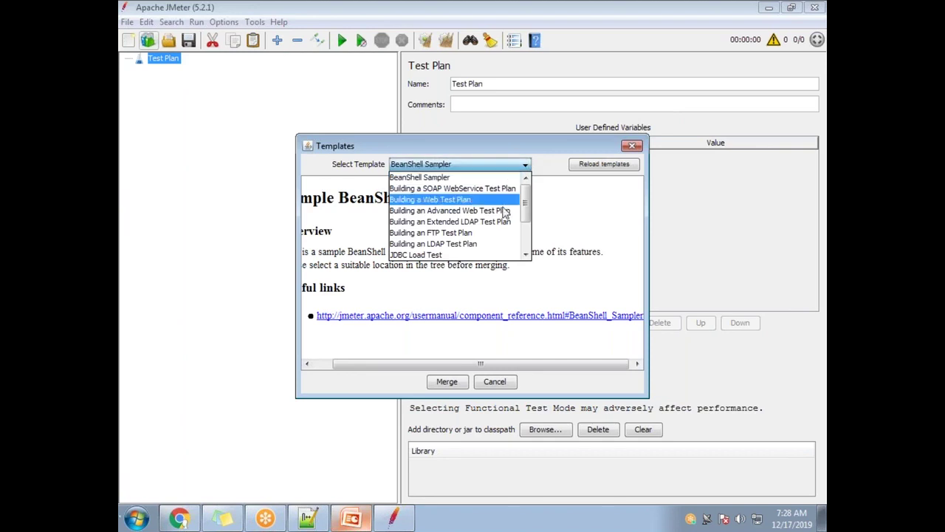
click(526, 254)
click(526, 254)
click(526, 254)
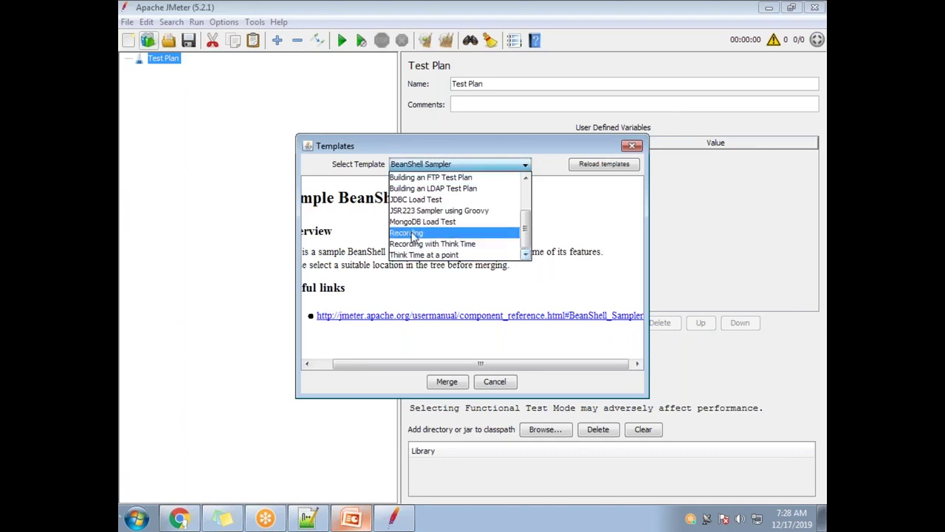
click(412, 233)
click(447, 382)
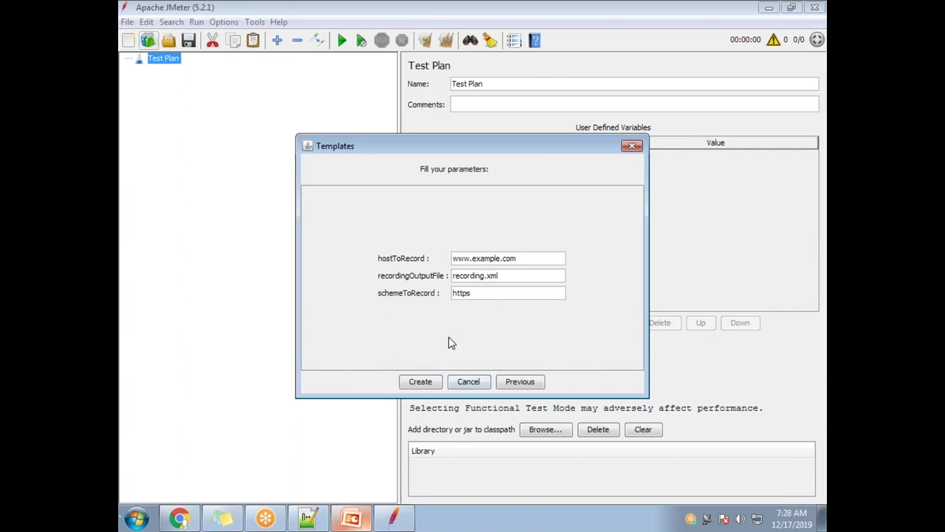
click(468, 382)
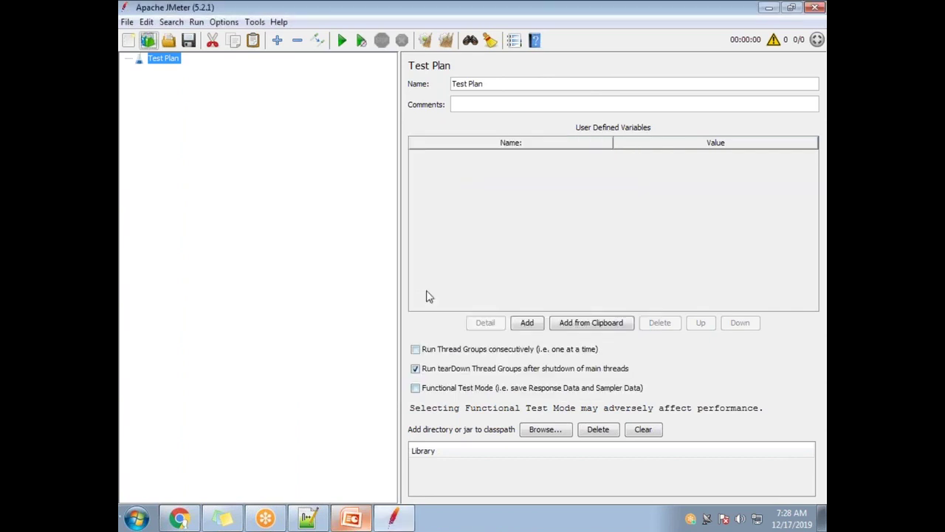
- Create the test plan from the Recording template with its default host, output file and scheme parameters
click(148, 40)
click(478, 162)
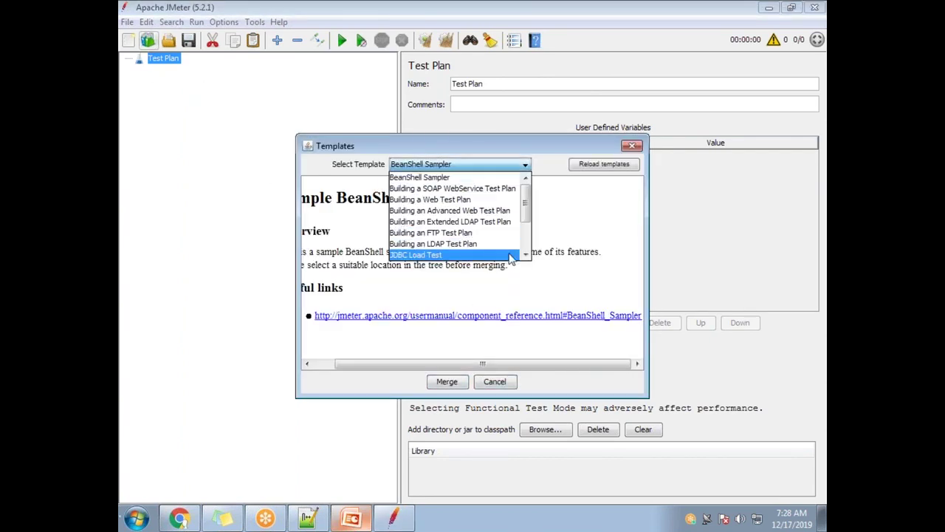
scroll(510, 255, down, 2)
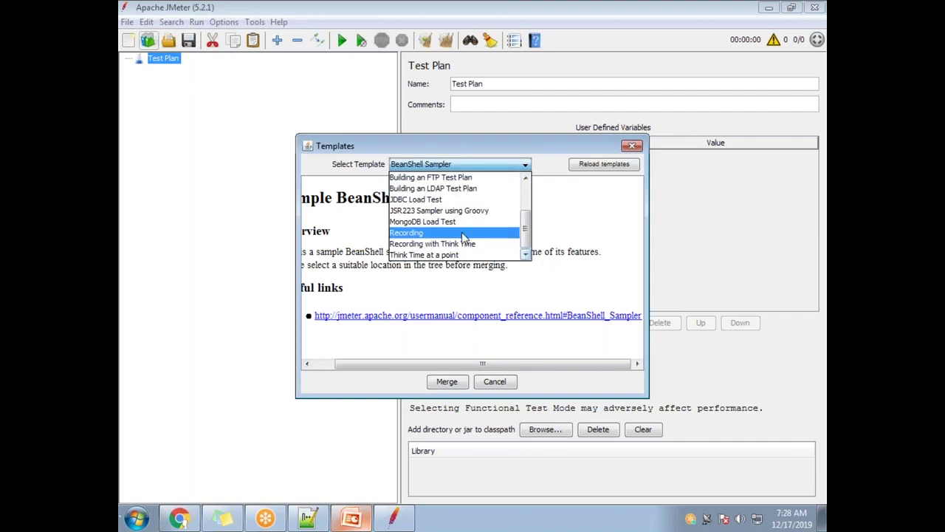
click(461, 232)
click(455, 382)
click(421, 381)
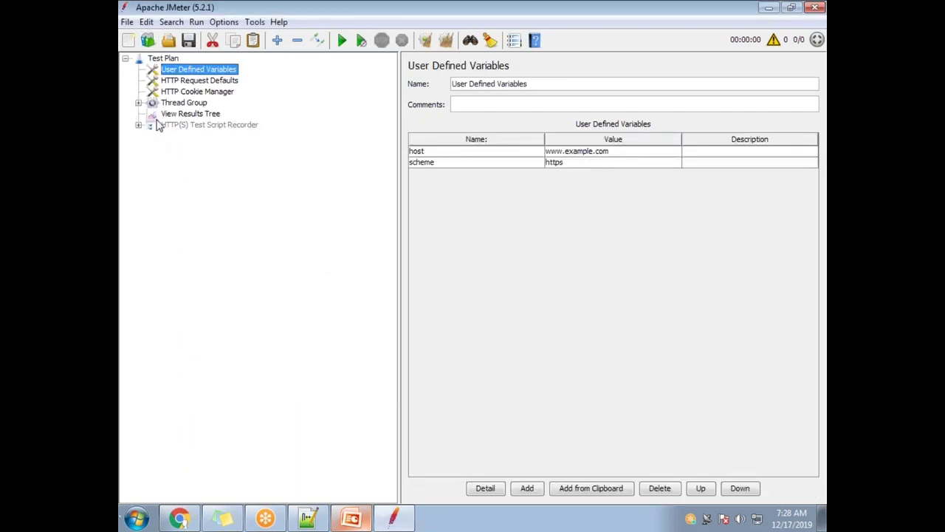
- Enable the HTTP(S) Test Script Recorder and expand the Thread Group down to its Recording Controller
click(139, 125)
click(190, 125)
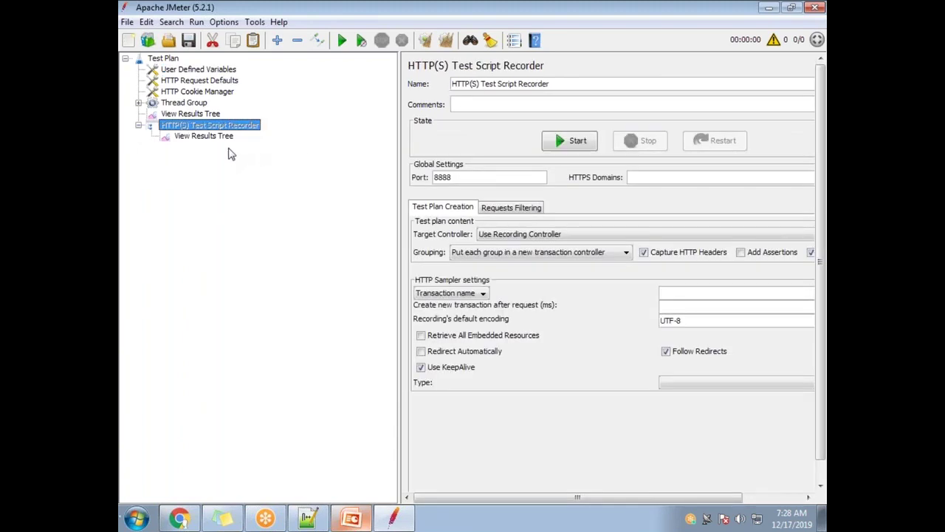
right_click(245, 125)
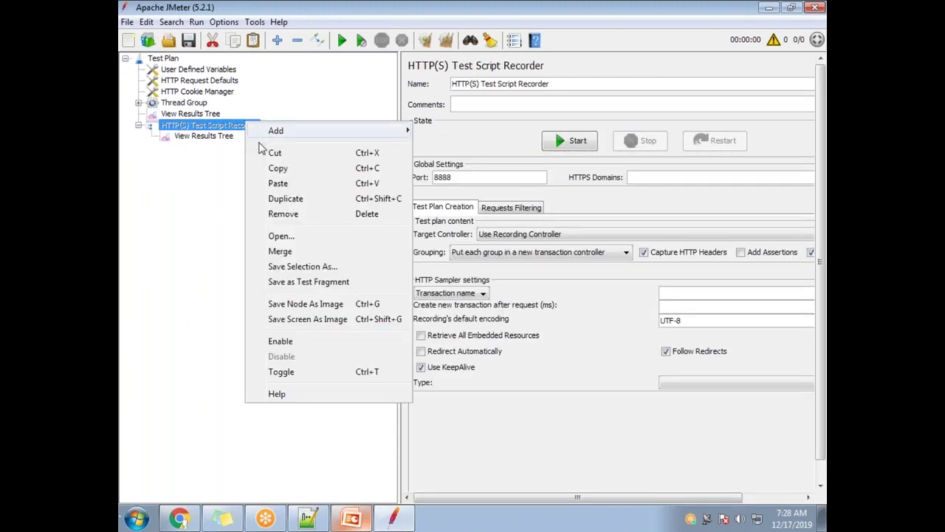
click(336, 347)
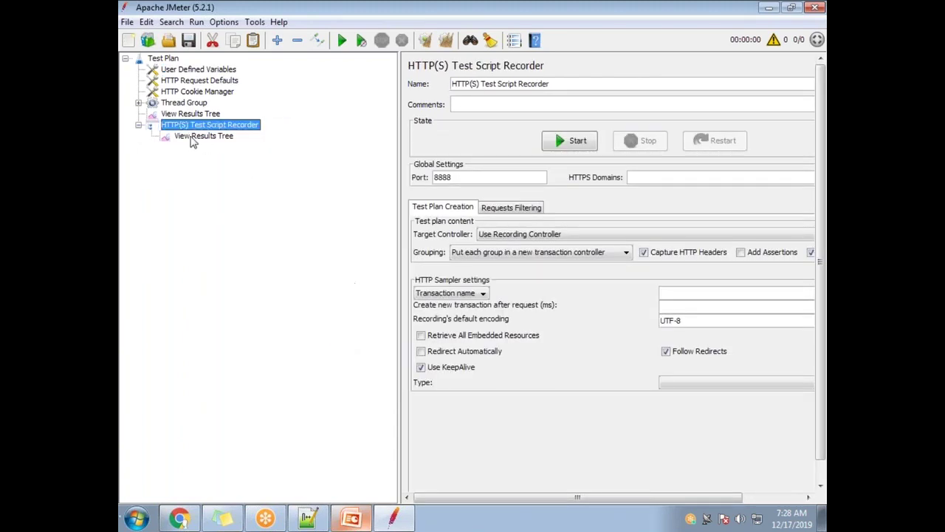
click(139, 104)
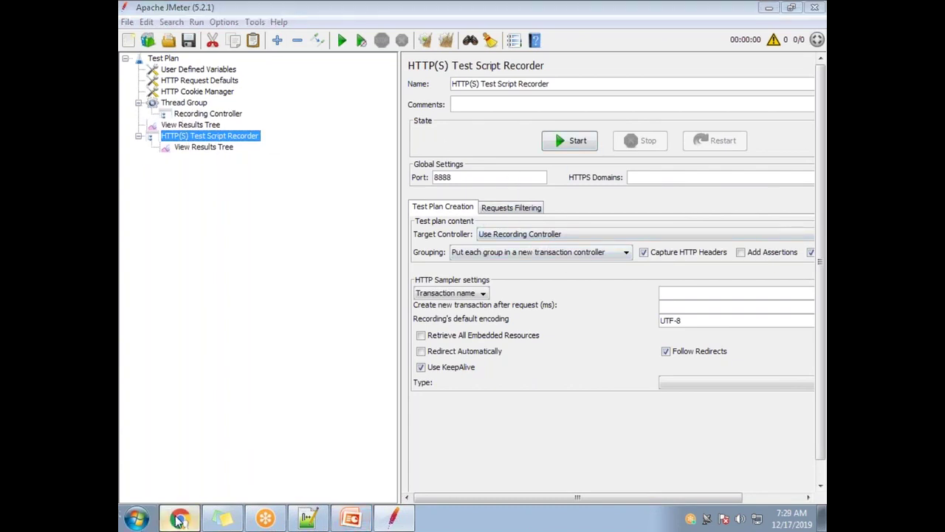
click(178, 519)
key(ctrl+n)
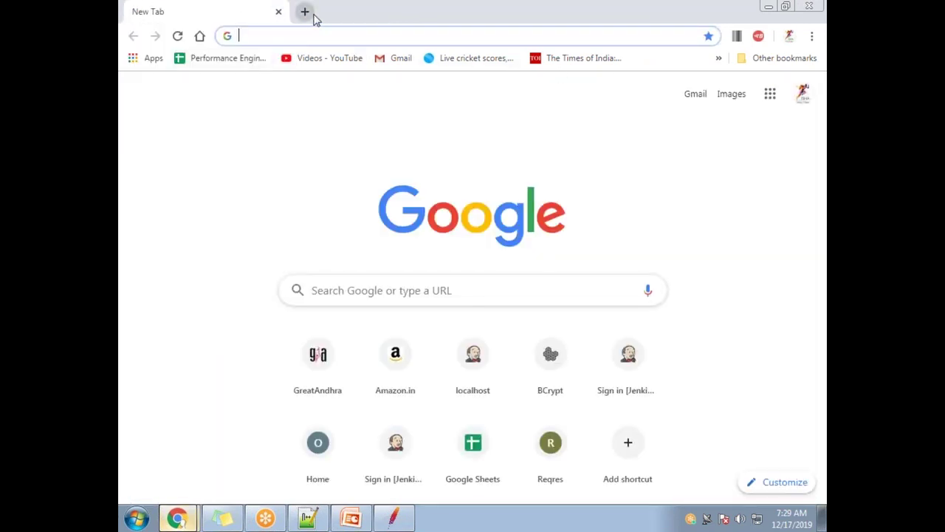
drag(330, 22, 295, 103)
click(672, 118)
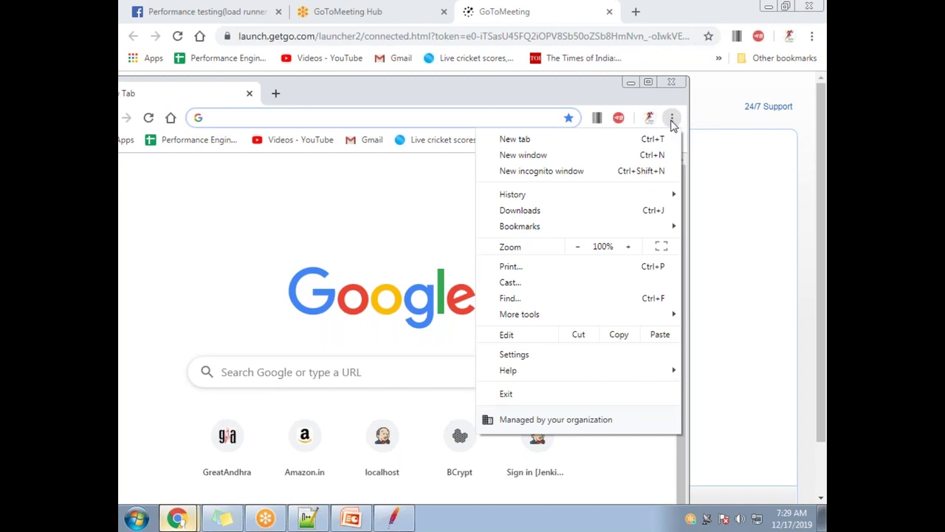
mouse_move(542, 317)
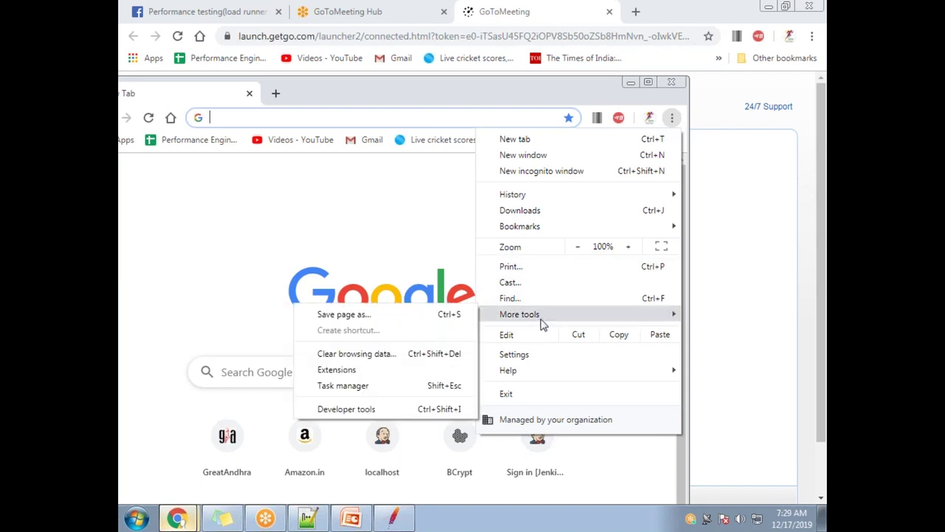
click(378, 371)
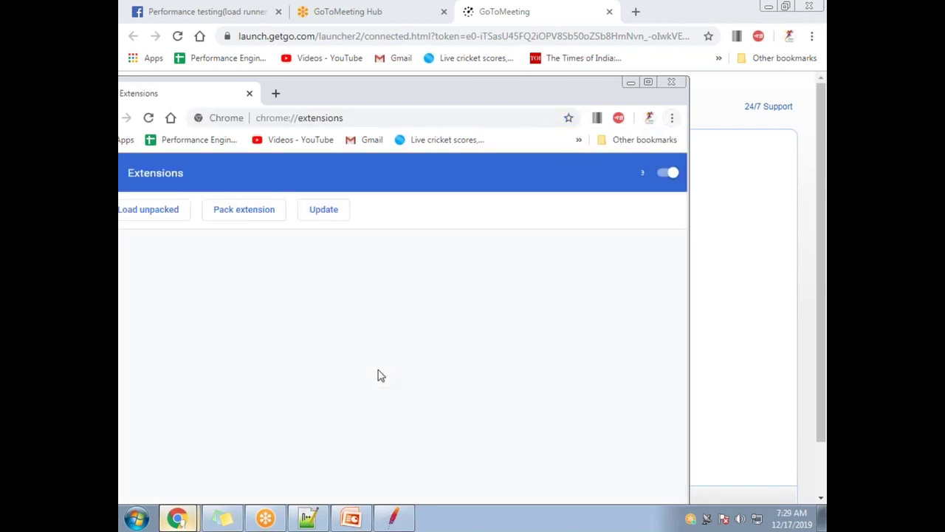
click(671, 82)
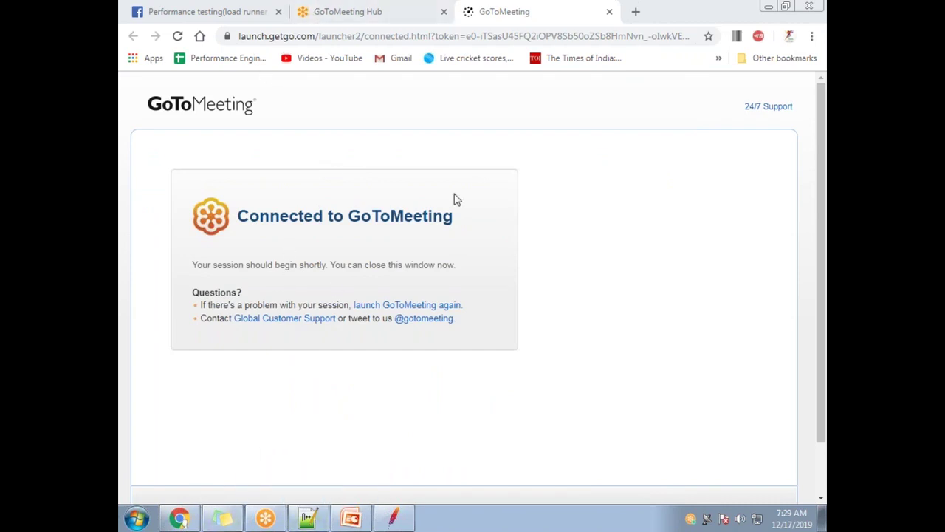
- Open a new Chrome window and bring up the browser settings in it, with the window maximized
key(ctrl+n)
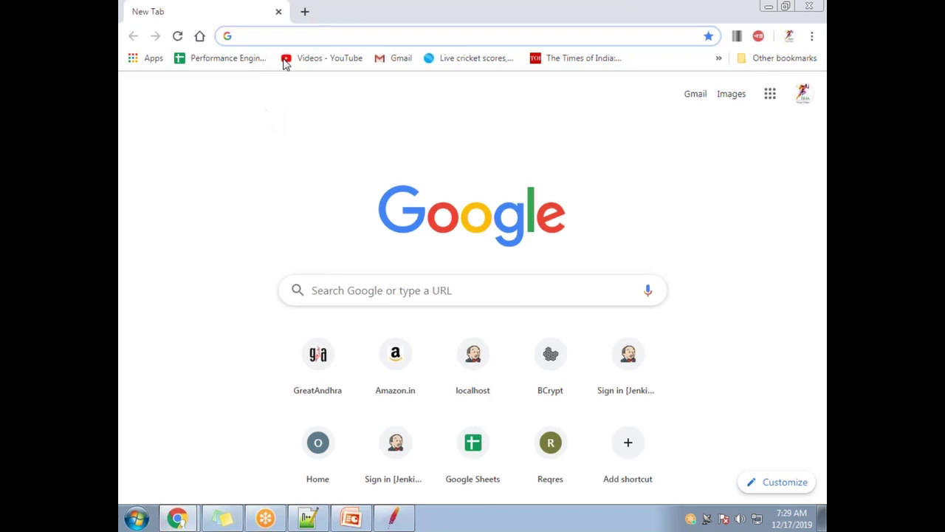
double_click(323, 20)
drag(323, 27, 308, 96)
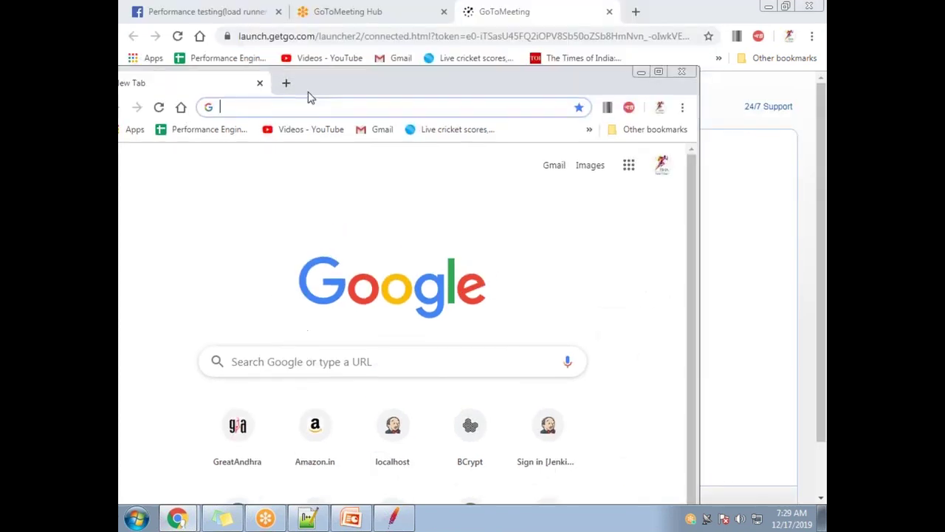
click(682, 107)
mouse_move(600, 313)
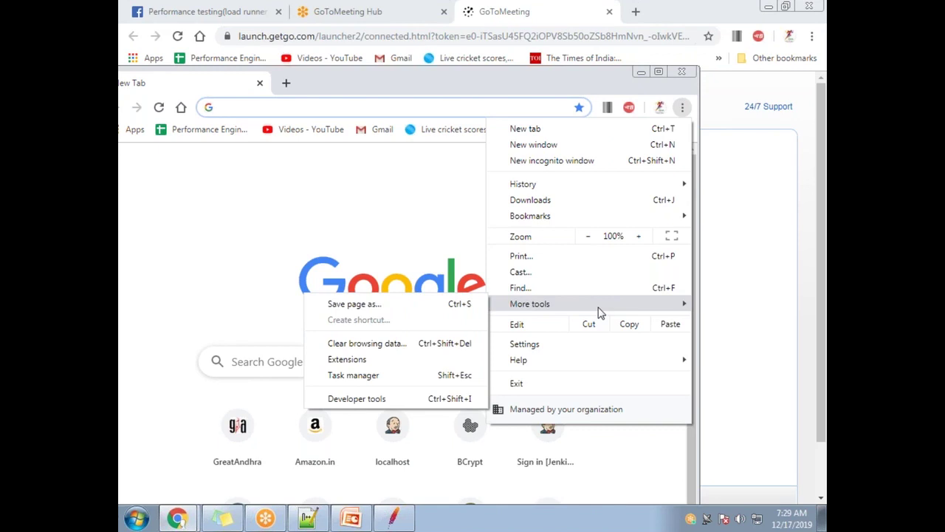
click(588, 345)
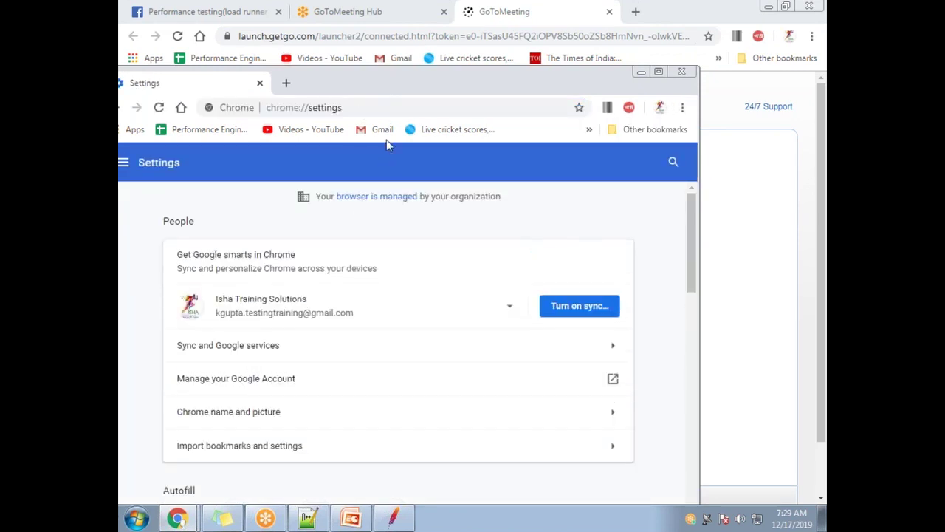
drag(398, 88, 437, 93)
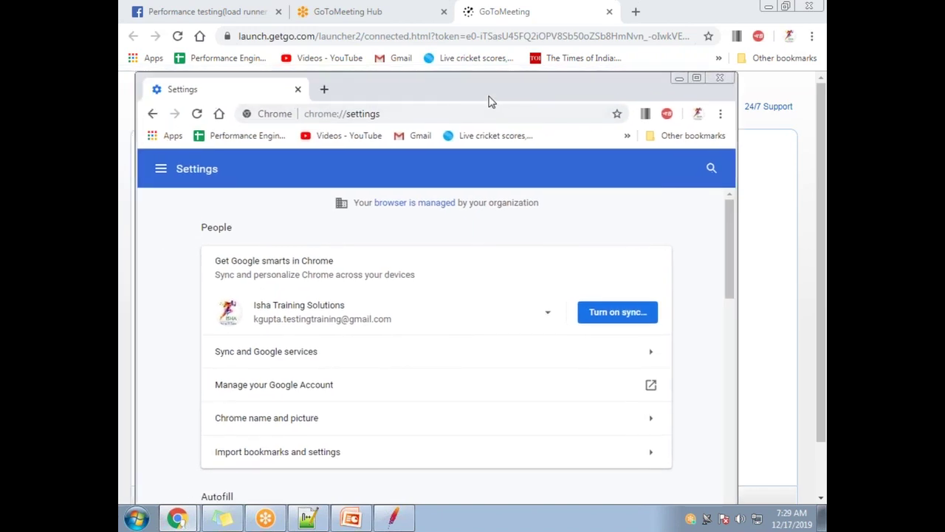
double_click(489, 102)
- Search the browser settings for proxy and open the computer's proxy settings
text(pro)
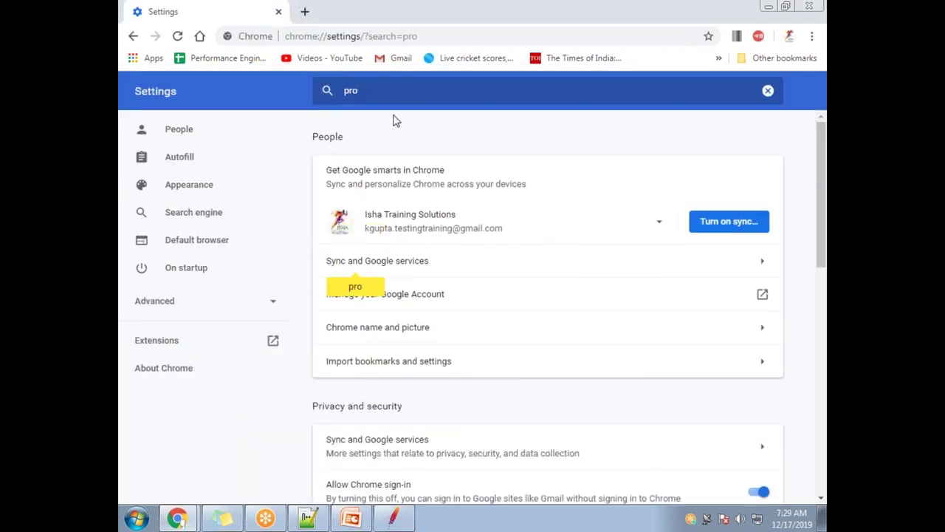
text(xy)
click(441, 240)
click(427, 236)
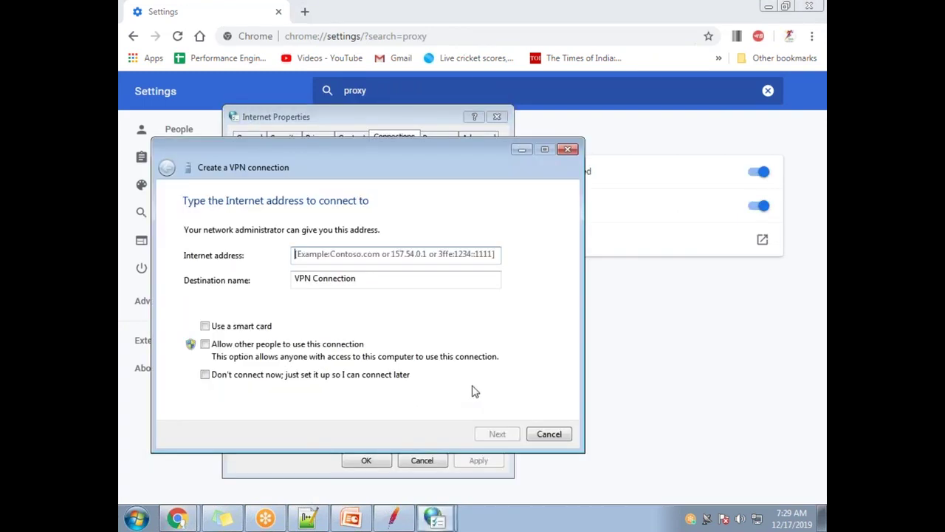
key(Escape)
- Turn on the LAN proxy server with address localhost and port 8888, and apply the Internet properties
click(482, 383)
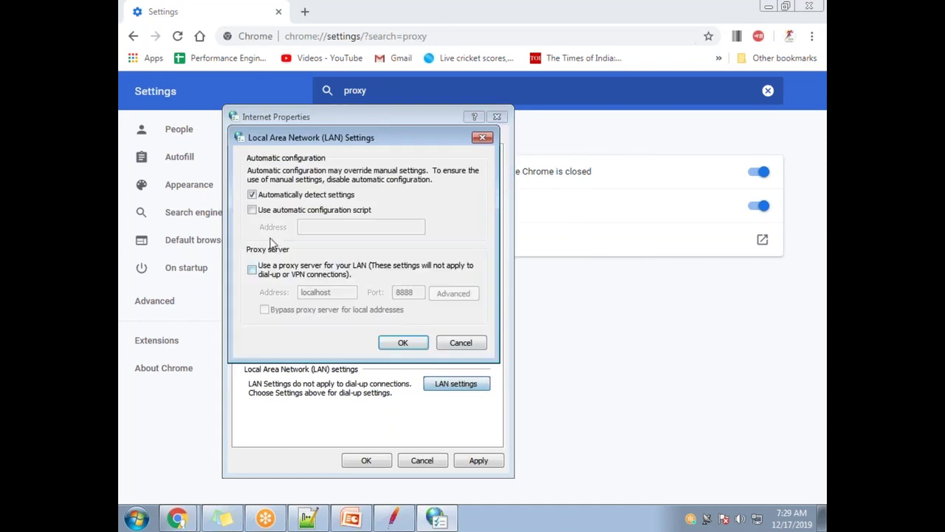
click(252, 271)
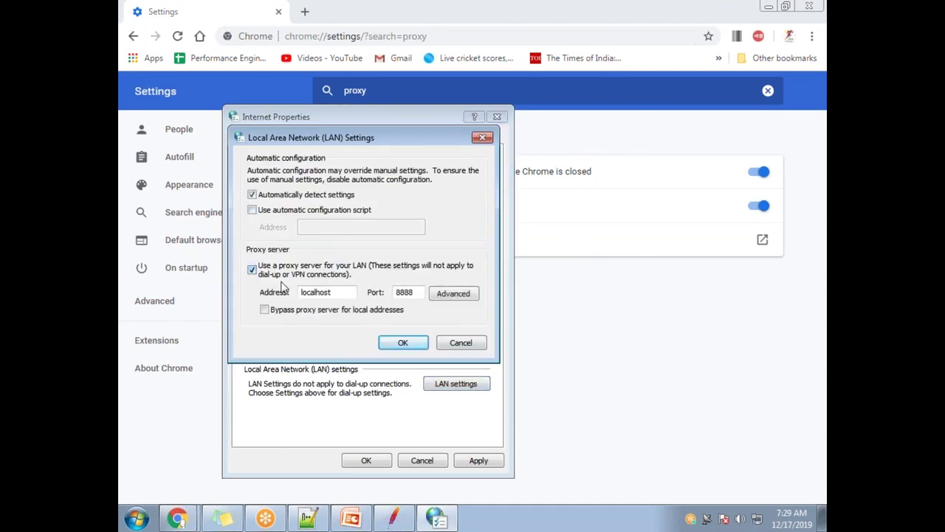
click(403, 343)
click(479, 460)
click(364, 460)
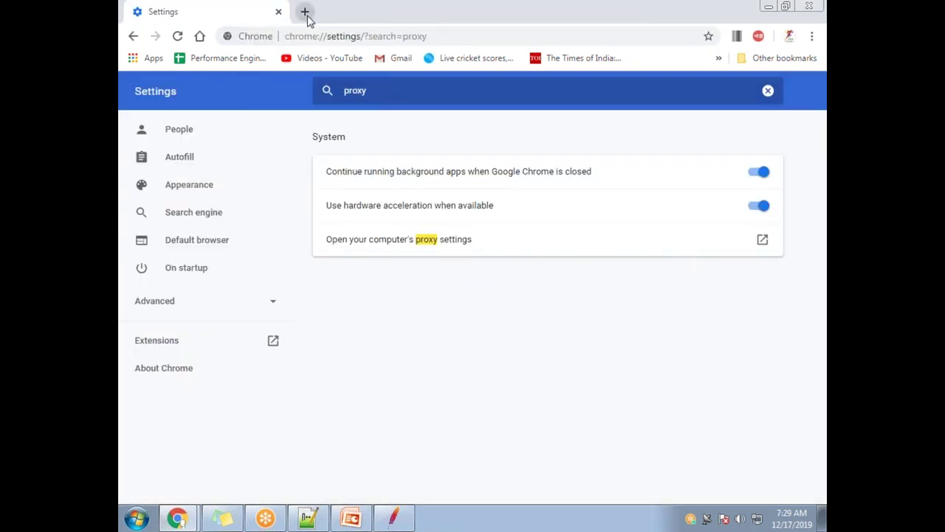
- Prepare a blank Chrome tab, then start JMeter's HTTP(S) Test Script Recorder and set its transaction name to Launch
click(305, 13)
click(397, 521)
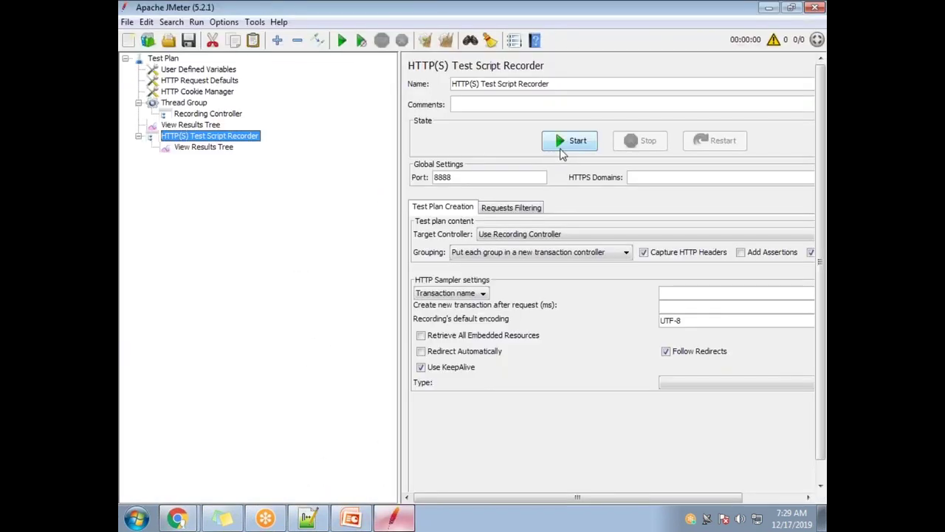
click(565, 151)
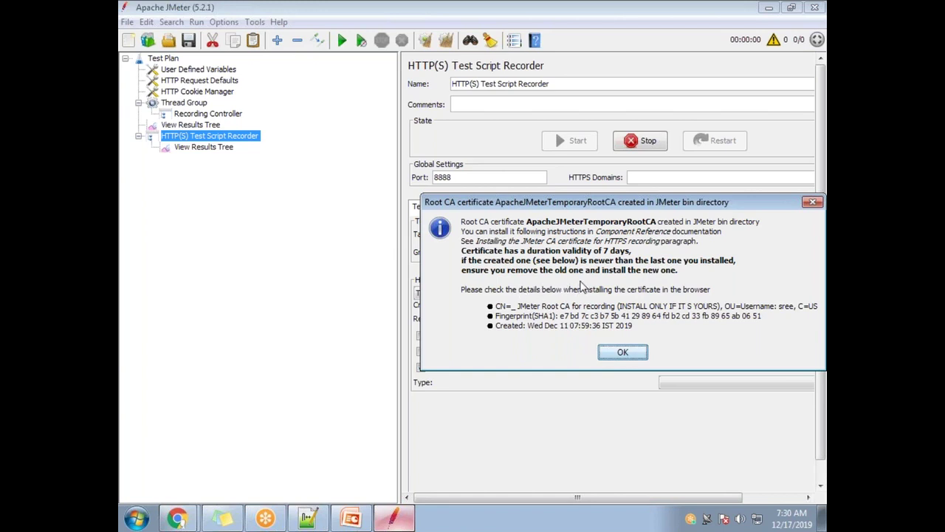
key(Return)
drag(246, 21, 379, 220)
click(535, 242)
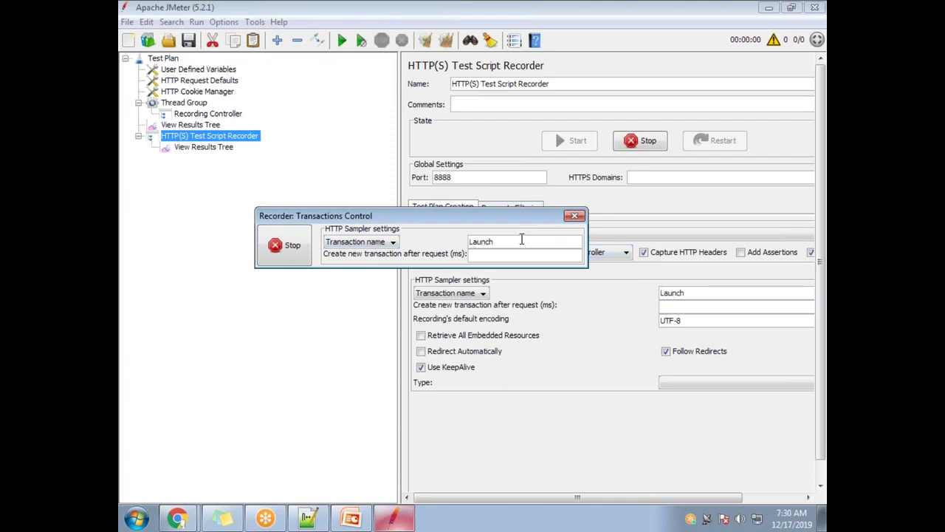
- Switch to Chrome and load the JPetStore demo at demo.kieker-monitoring.net/jpetstore/actions/Catalog.action
mouse_move(178, 517)
click(195, 489)
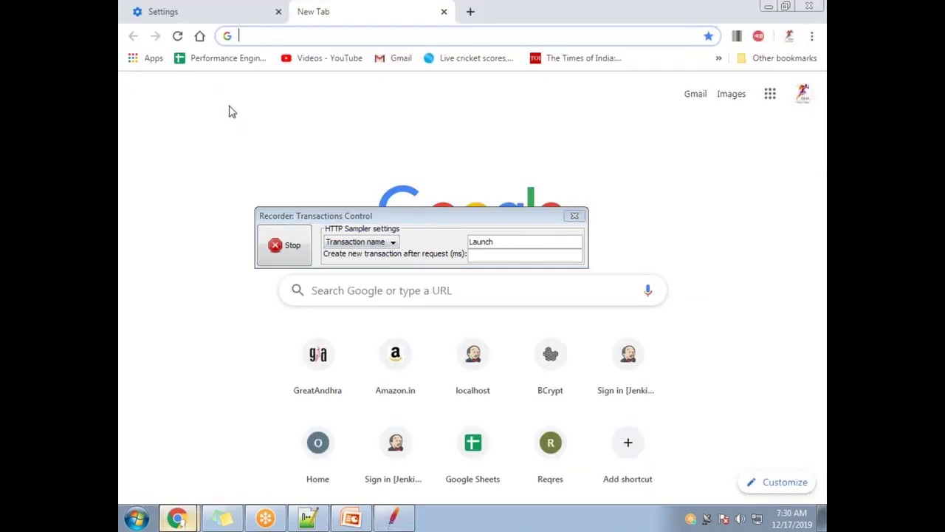
text(demo.)
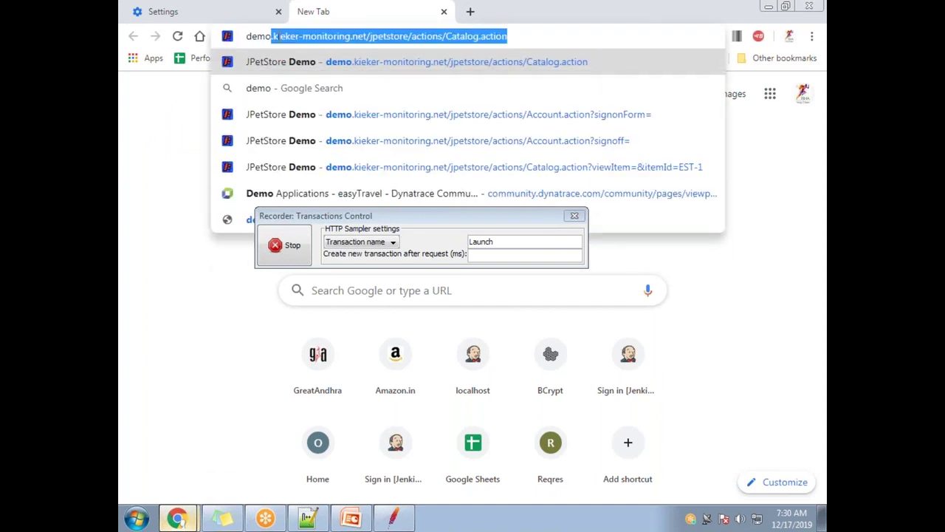
key(Return)
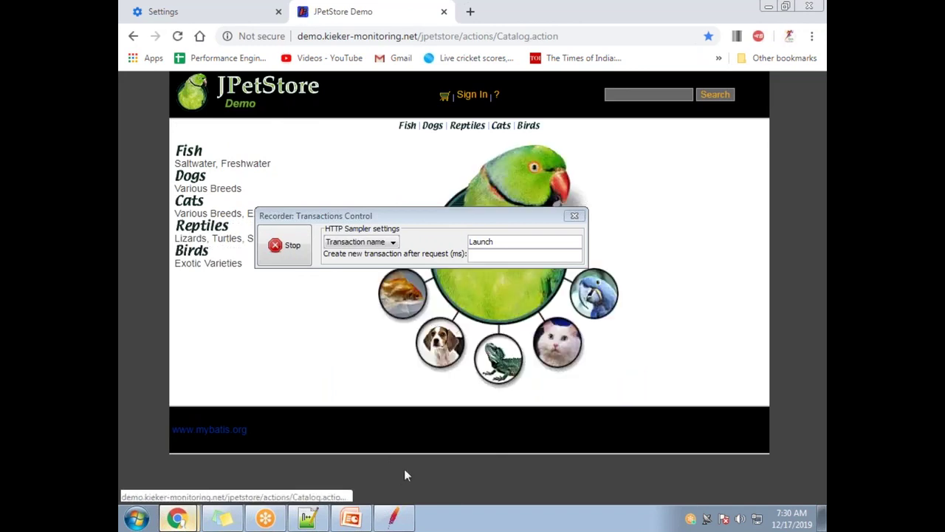
- Set the recorder's transaction name to Click and open the JPetStore sign-in page in Chrome
click(394, 517)
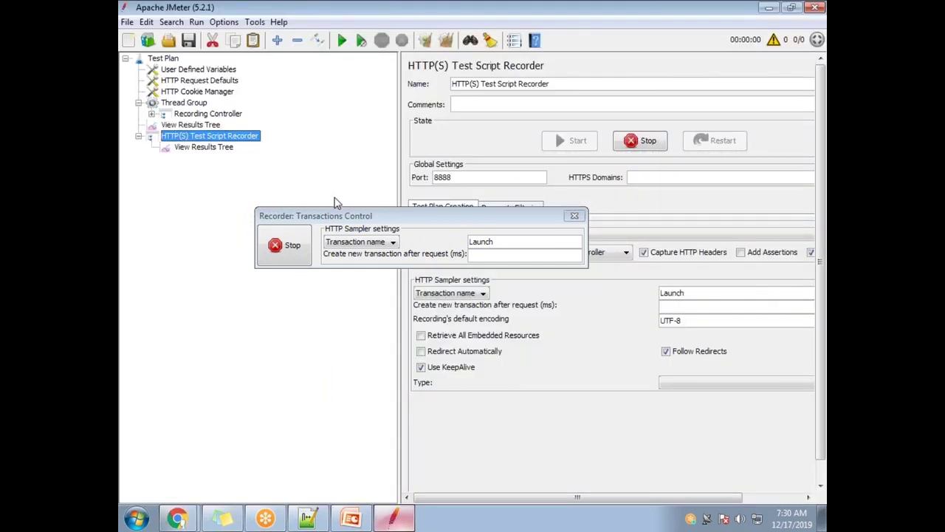
double_click(512, 247)
text(L)
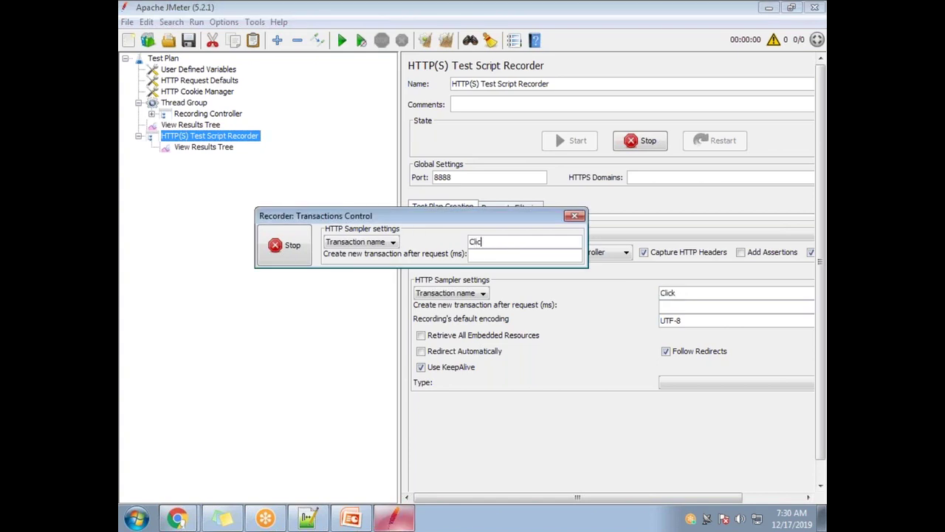
mouse_move(177, 518)
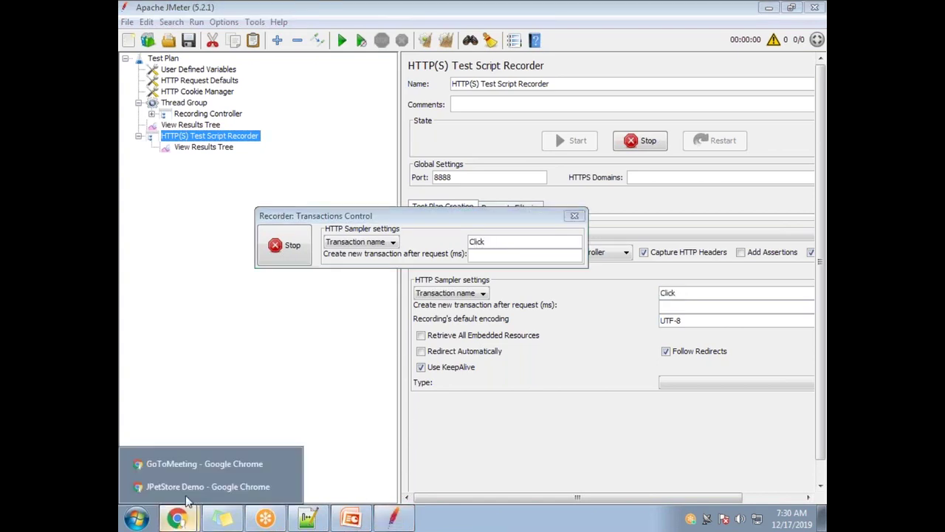
click(209, 489)
click(472, 95)
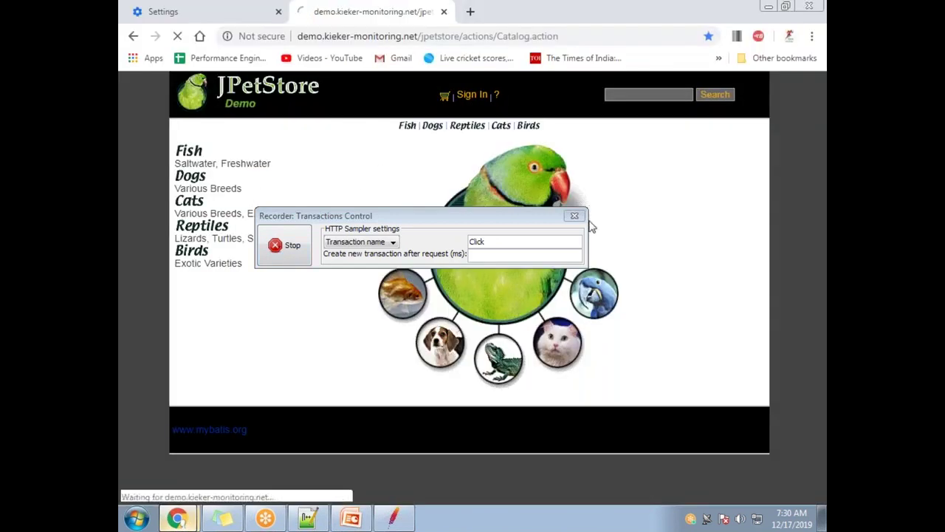
- Set the recorder's transaction name to Login and log in to JPetStore with the prefilled credentials
double_click(463, 241)
text(Login)
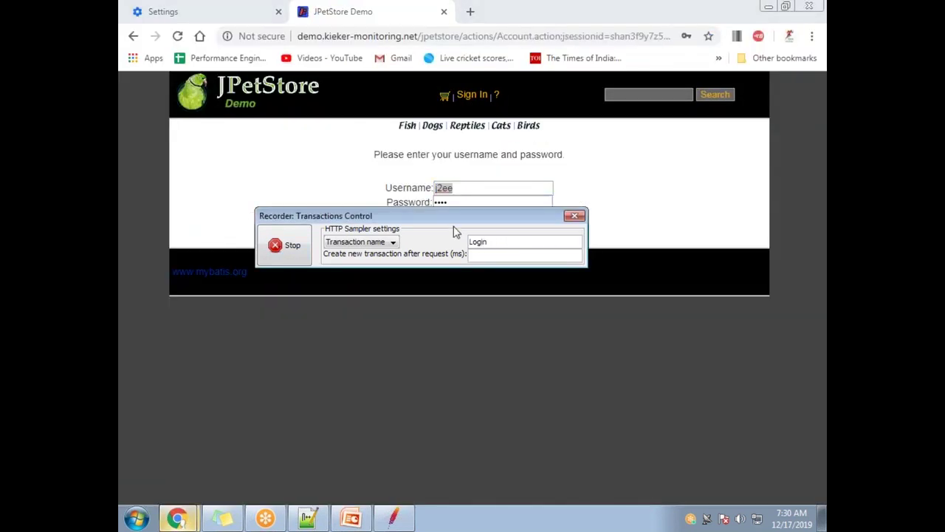
drag(456, 216, 466, 306)
click(468, 225)
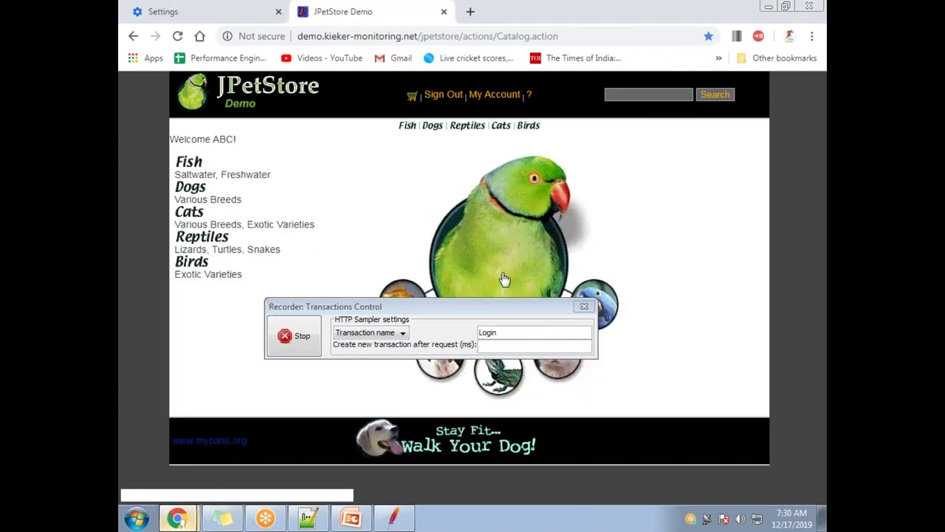
- Set the transaction name to "Click on FIsh" and open the Fish category in the store
click(476, 333)
key(ctrl+a)
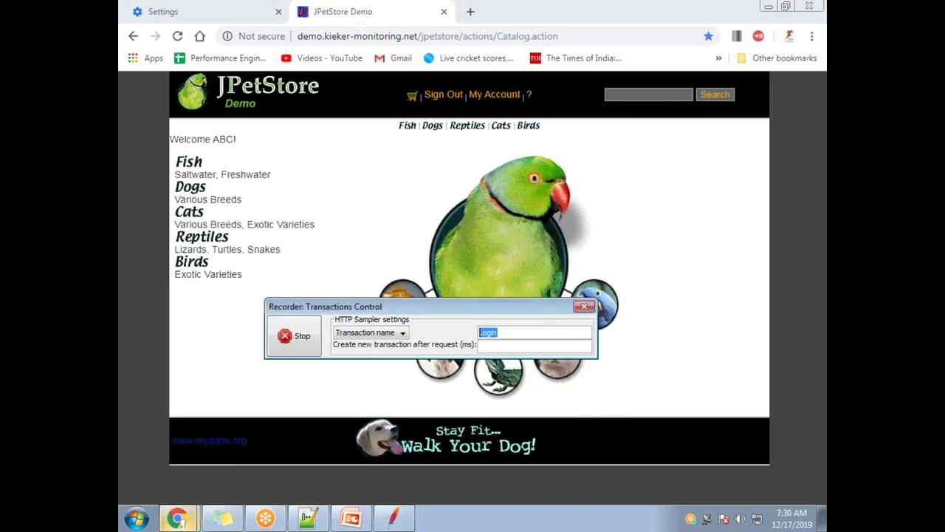
text(Click on FIsh)
click(188, 163)
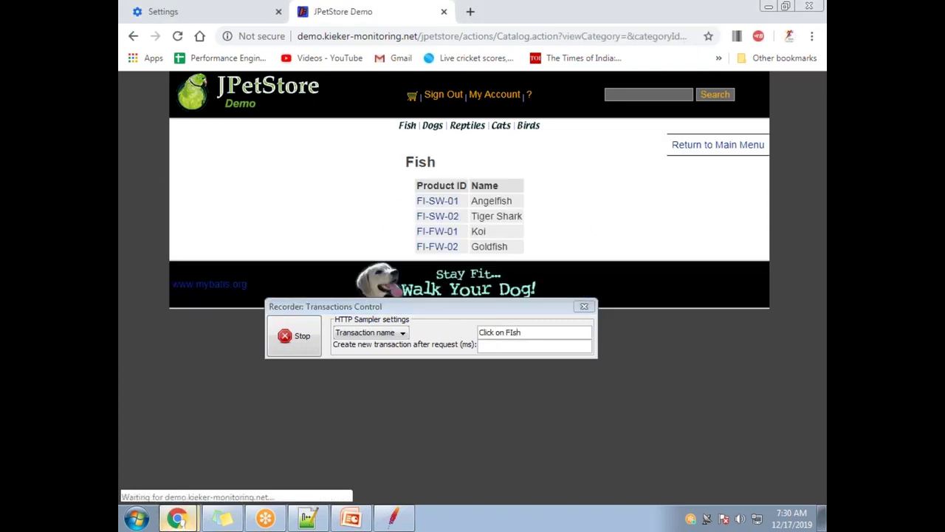
- Record opening the Angelfish product as "Select a Product" and adding the Large Angelfish to the cart as "Add to cart"
drag(531, 333, 467, 334)
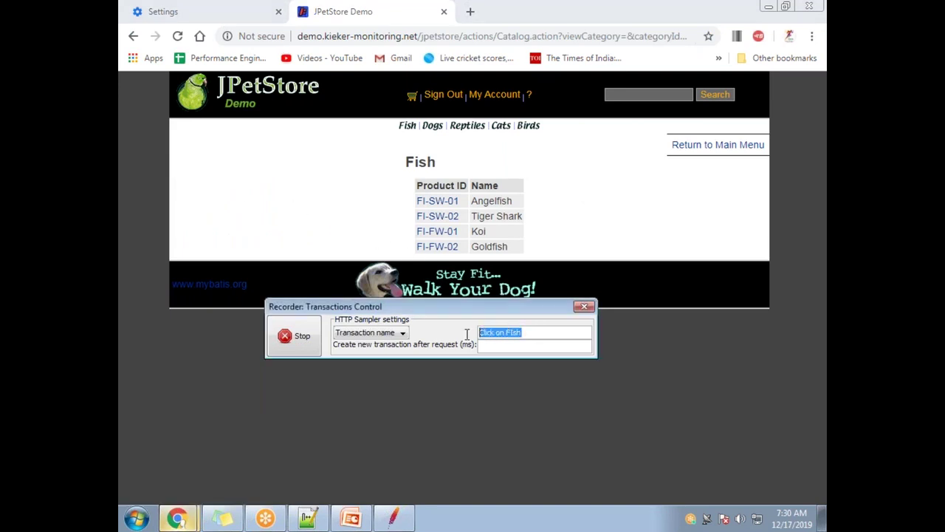
text(Select a Product)
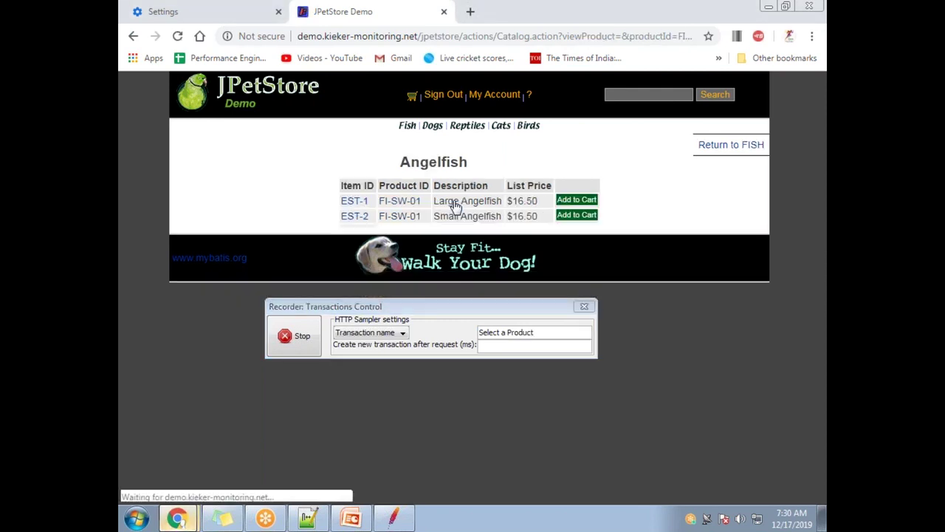
drag(534, 334, 482, 331)
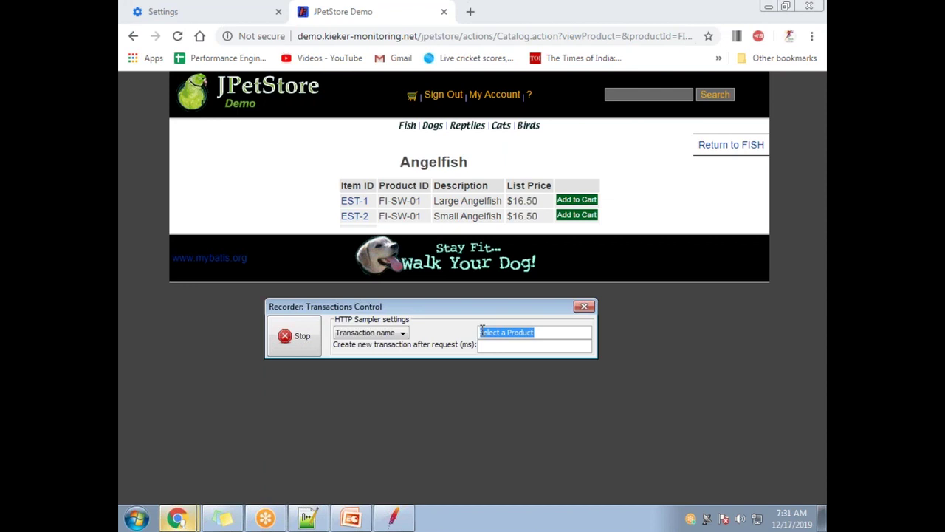
text(Sel)
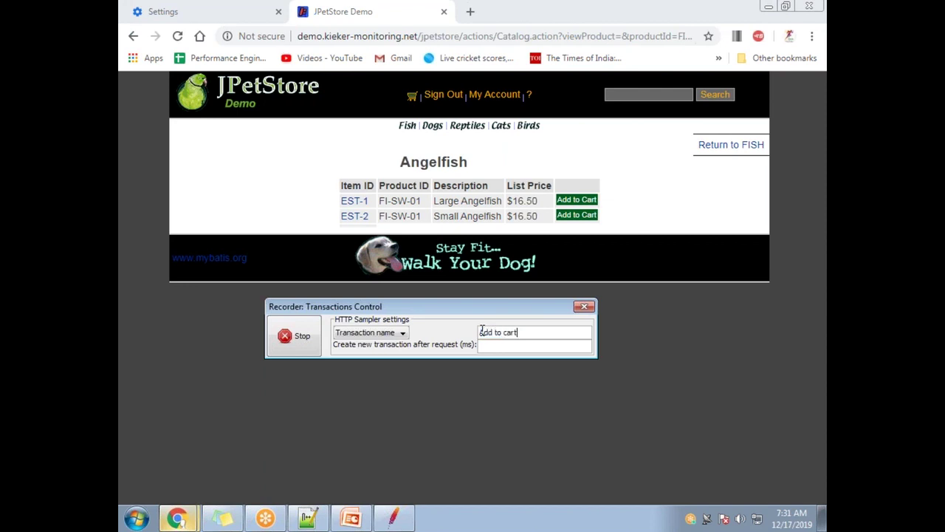
click(576, 200)
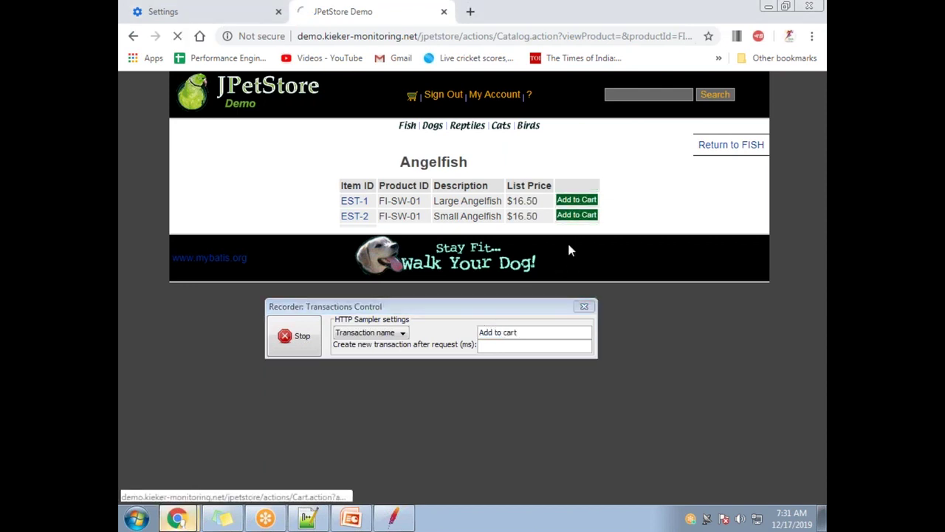
- Record proceeding to checkout as "Checkout" and continuing from the prefilled payment form as "COnfirm payment details"
drag(528, 332, 480, 332)
text(Checkout)
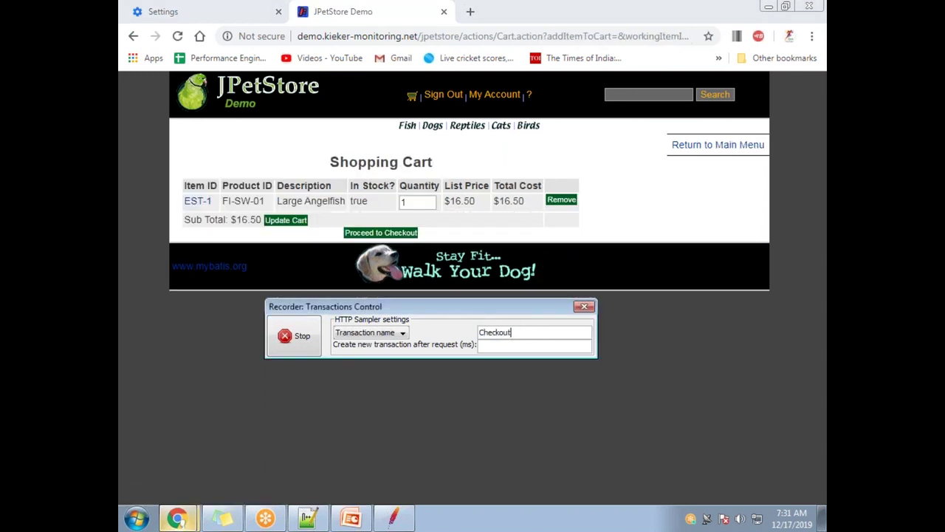
click(380, 232)
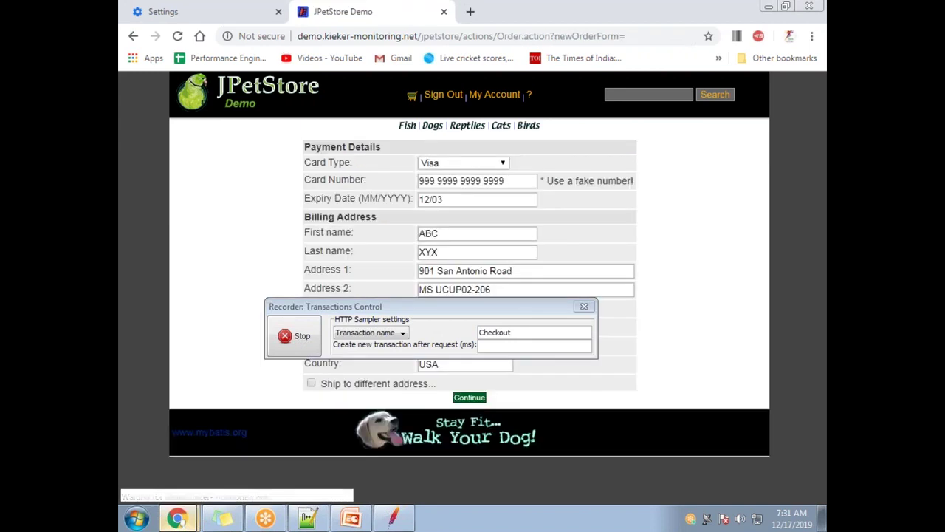
drag(527, 333, 478, 333)
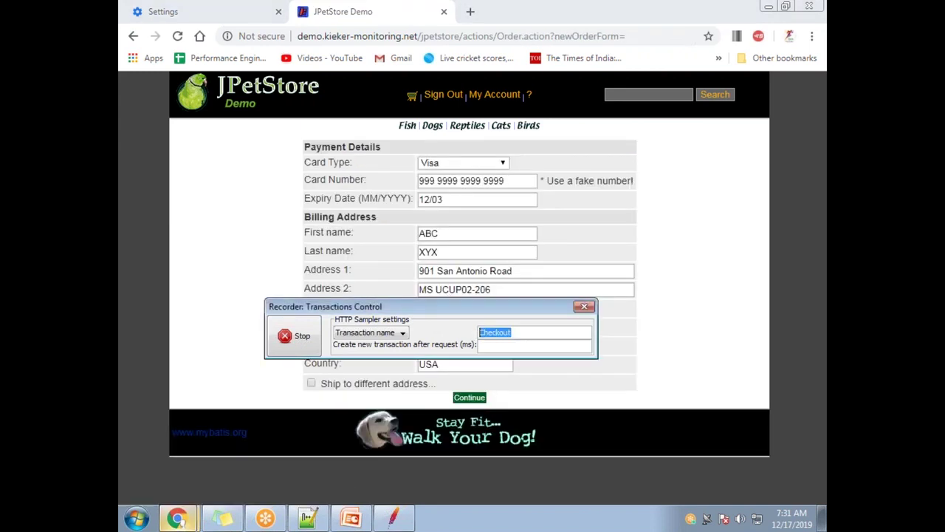
text(COnfirm payment details)
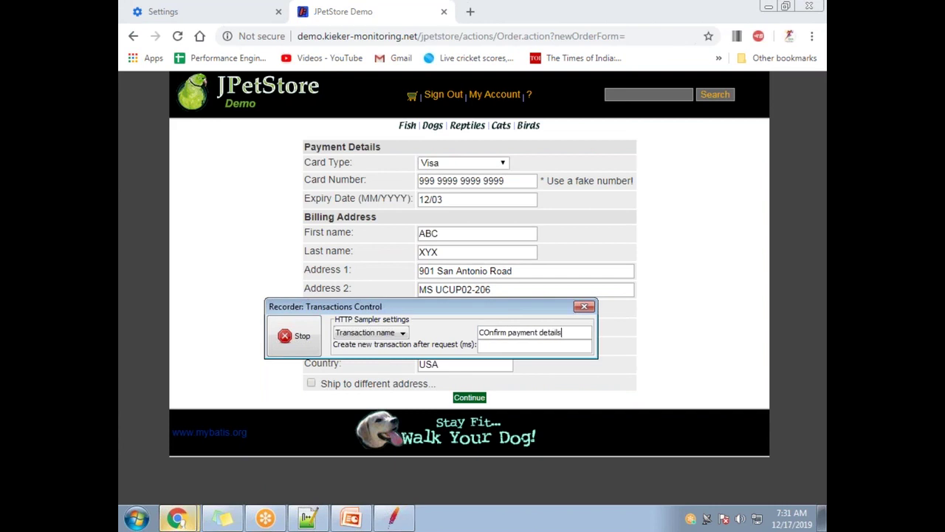
click(471, 396)
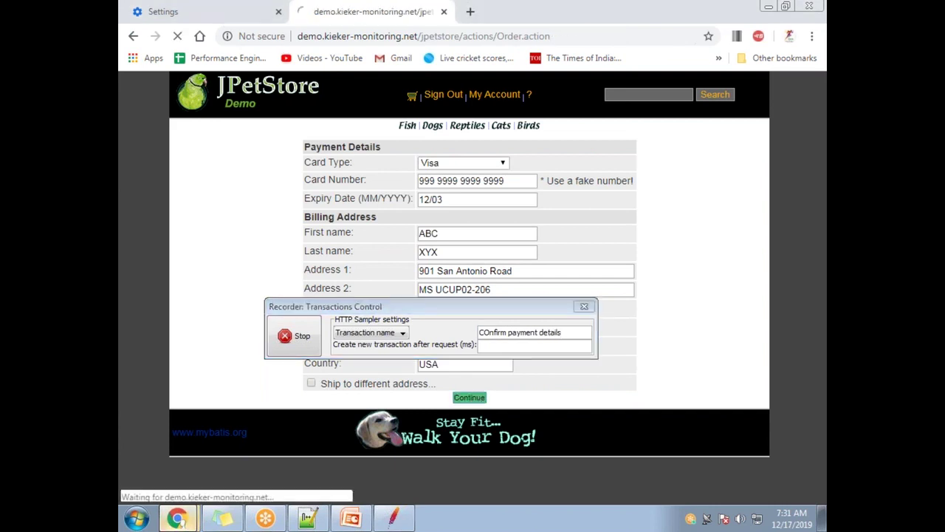
- Set the transaction name to Confirm and confirm the order in the store
drag(567, 332, 476, 330)
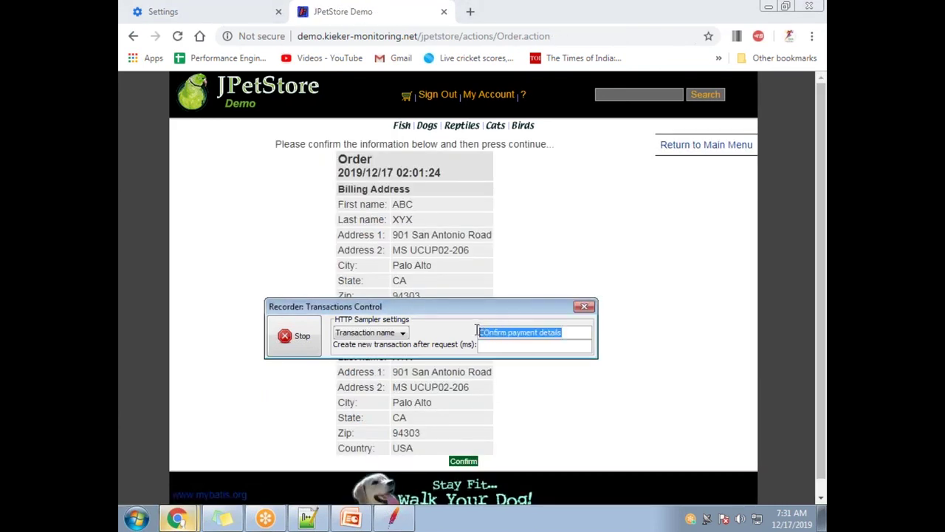
text(Confirm)
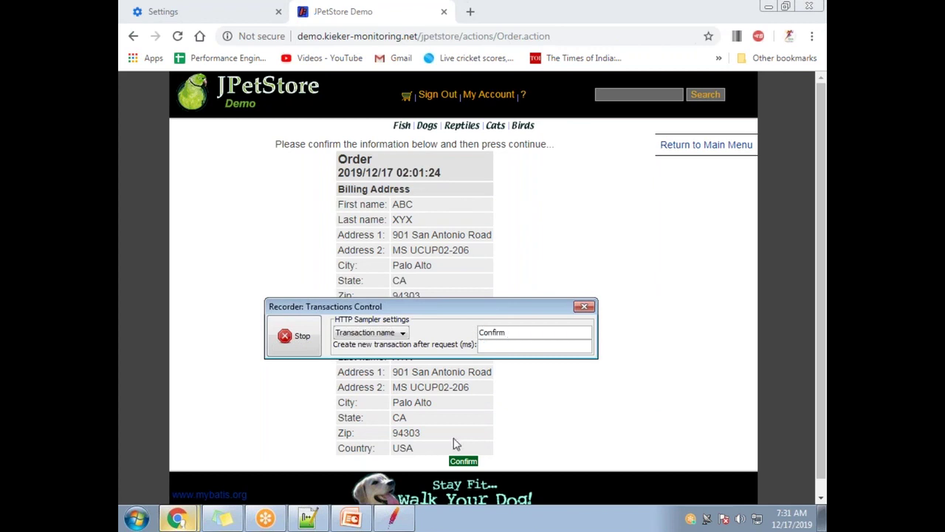
click(464, 461)
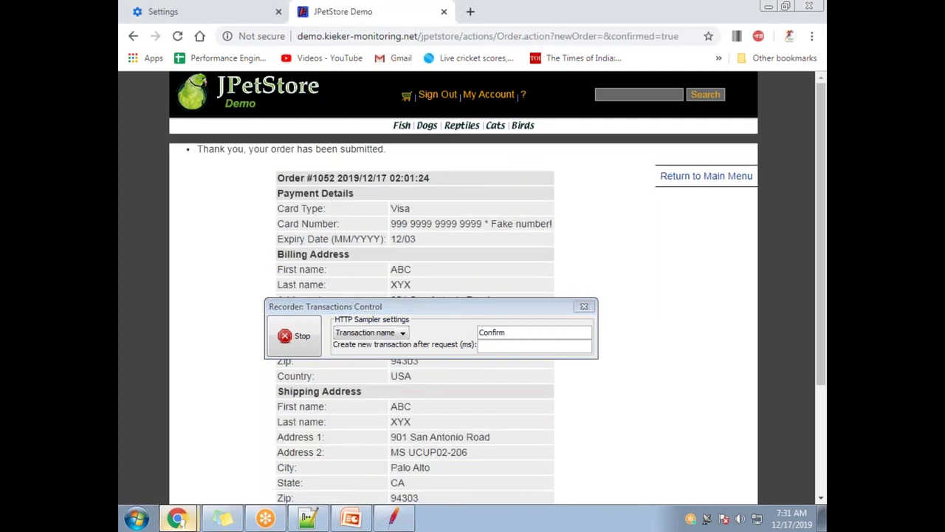
- Set the transaction name to Logout, sign out of JPetStore and stop the recorder
drag(519, 331, 473, 331)
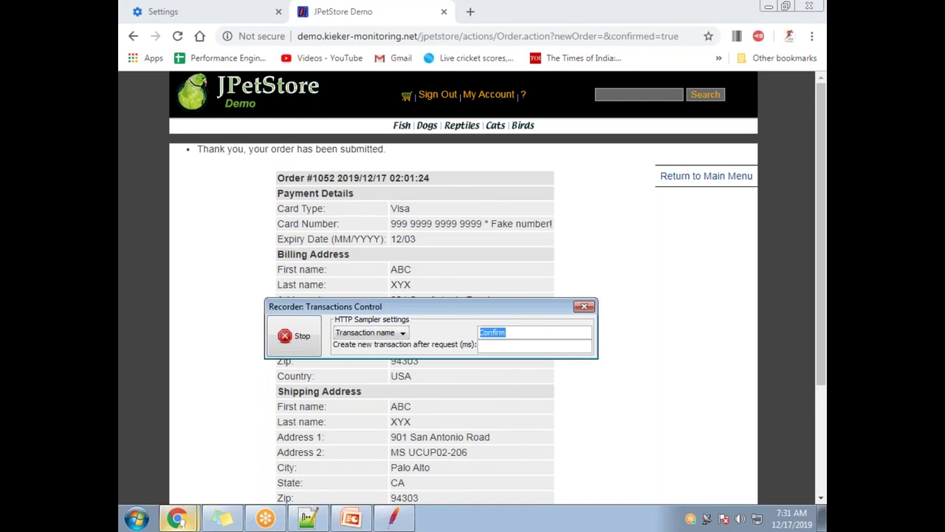
text(Log)
click(442, 94)
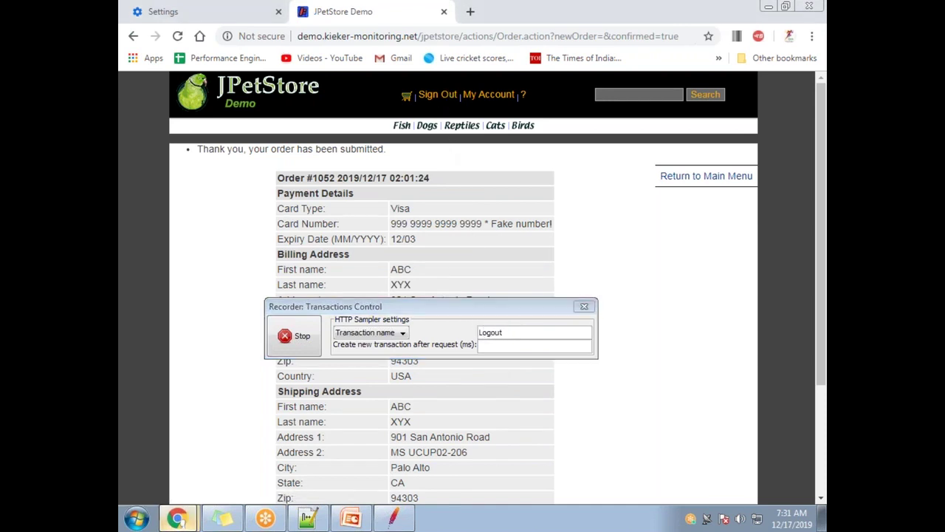
click(302, 346)
click(301, 345)
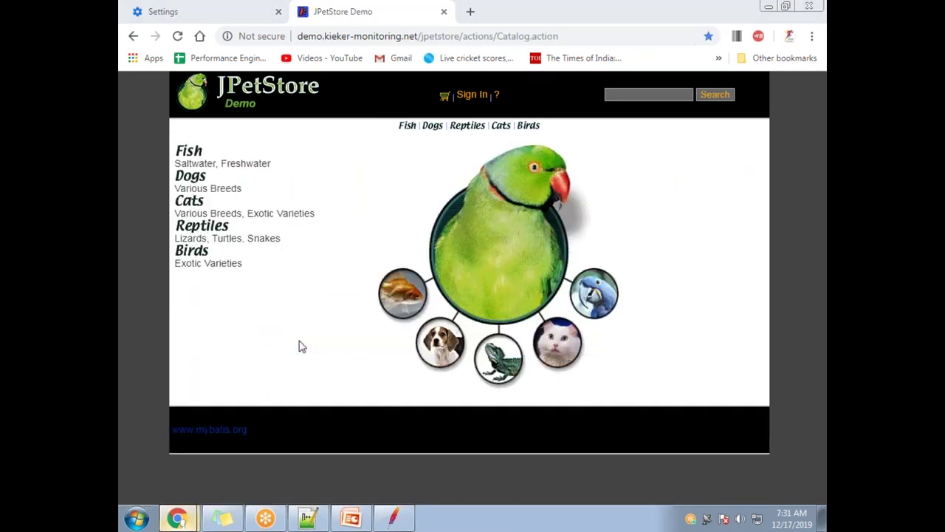
- Examine the recorded transactions under JMeter's Recording Controller, including the requests inside Launch-1 and Click-17
click(393, 518)
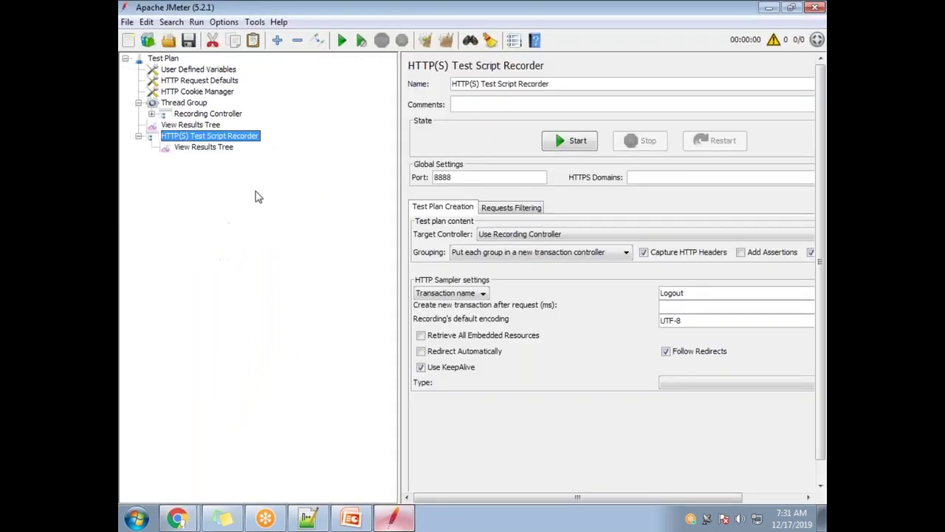
click(151, 114)
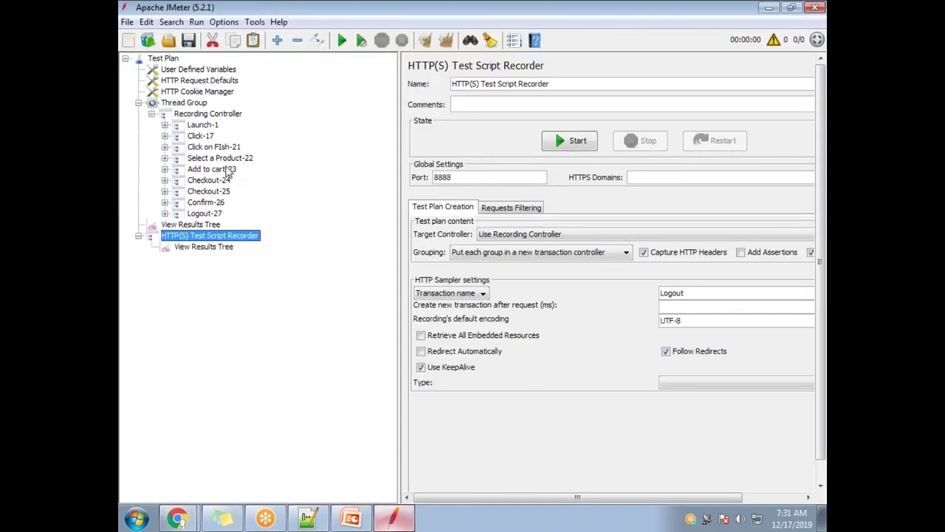
click(164, 125)
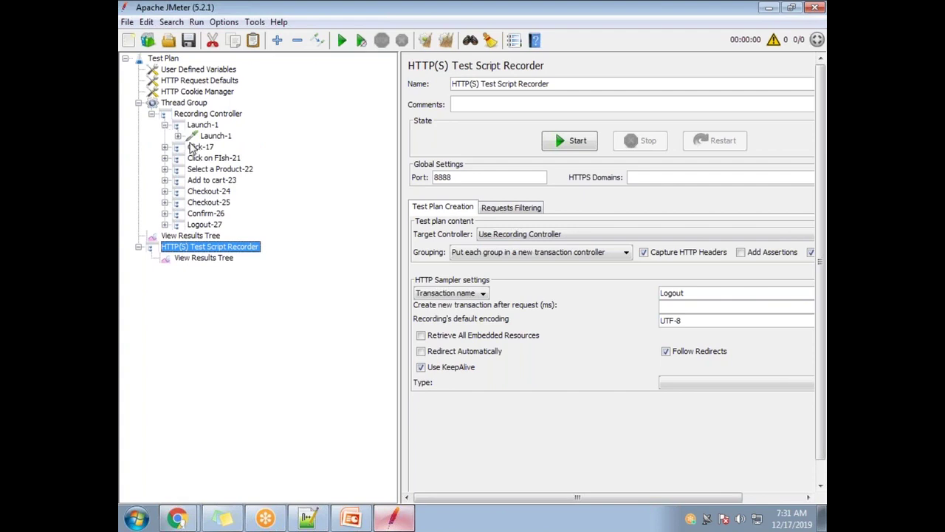
click(197, 127)
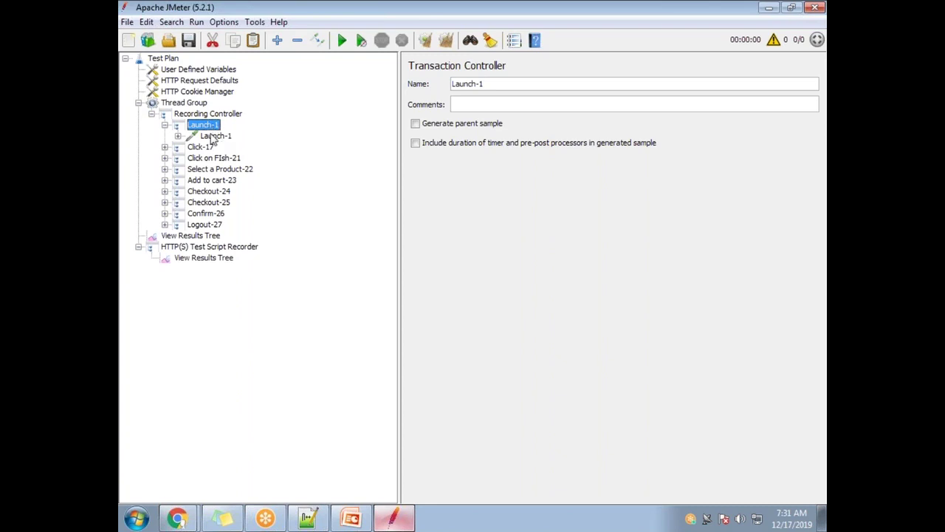
click(165, 147)
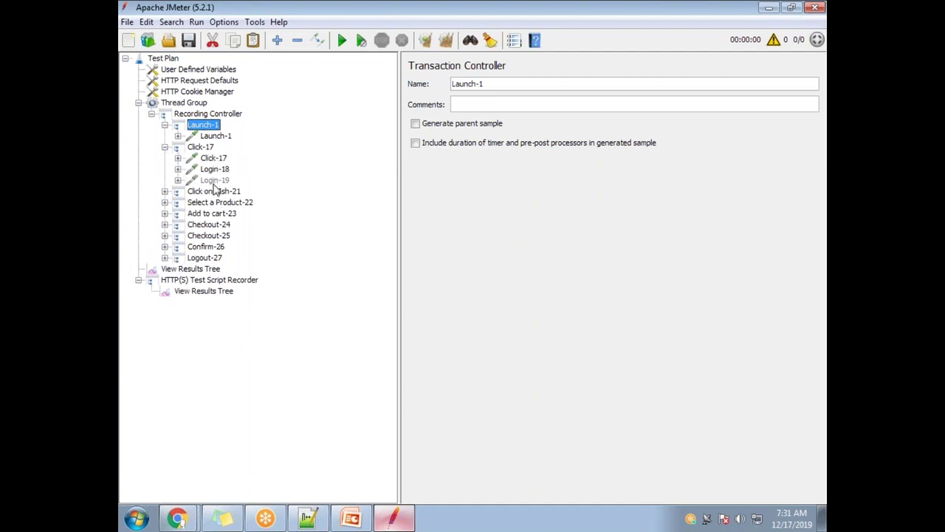
- Set the HTTP(S) Test Script Recorder's grouping to "Do not group samplers"
click(393, 517)
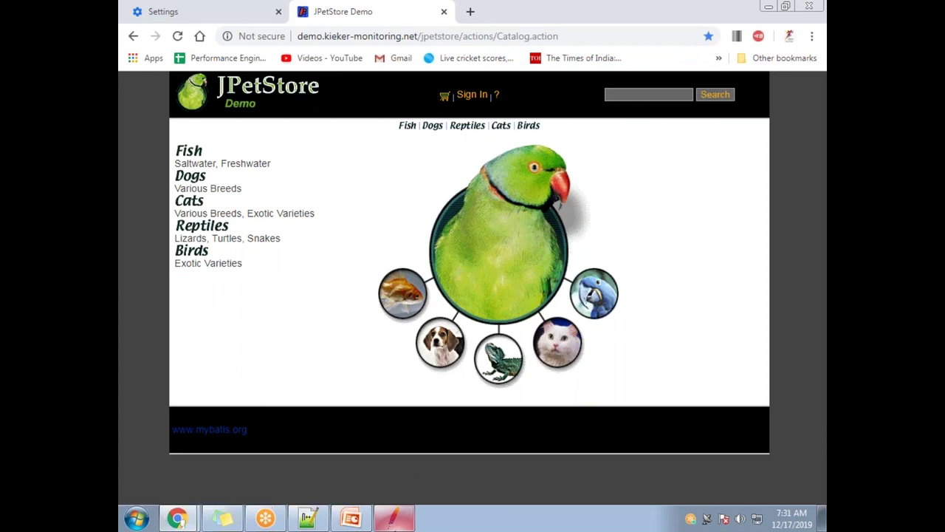
click(394, 523)
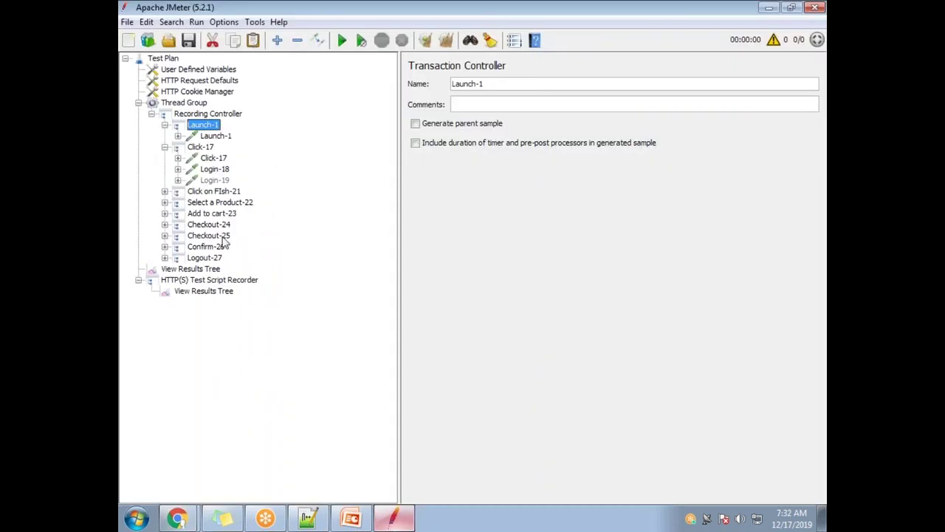
click(222, 284)
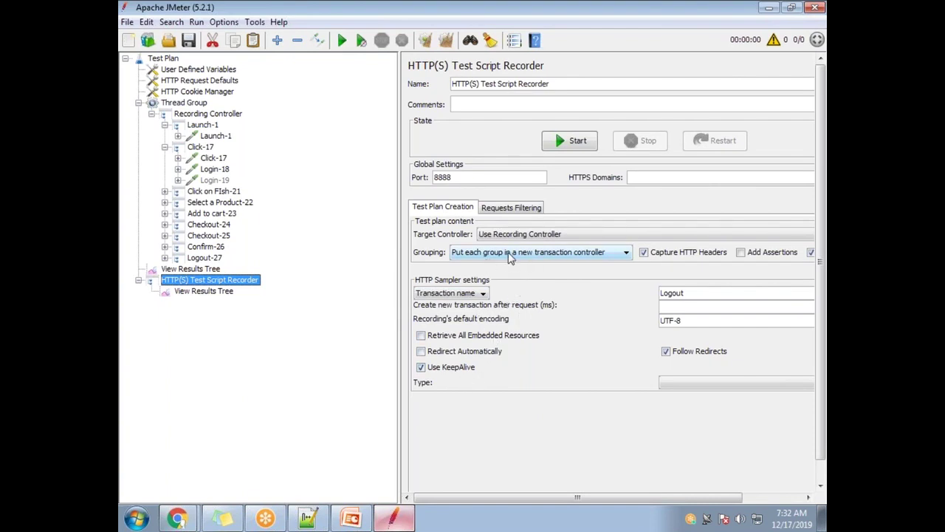
click(595, 255)
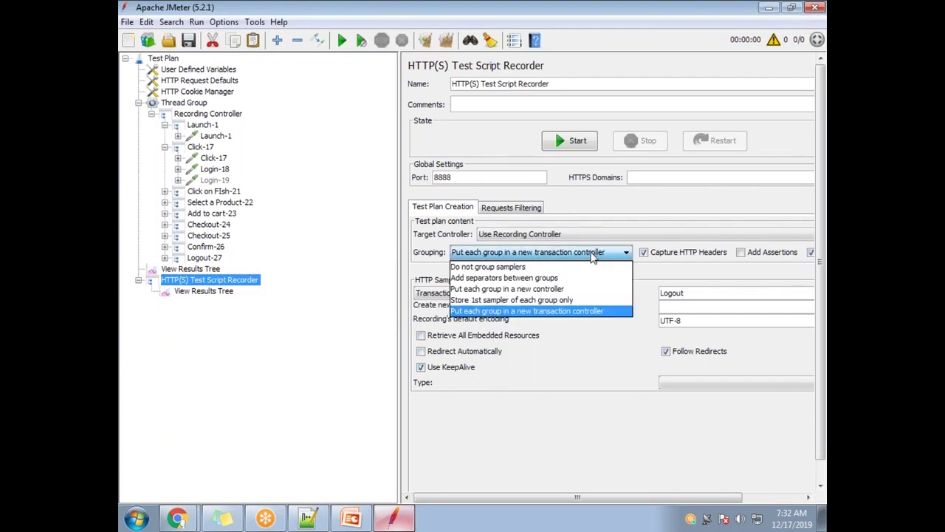
click(562, 267)
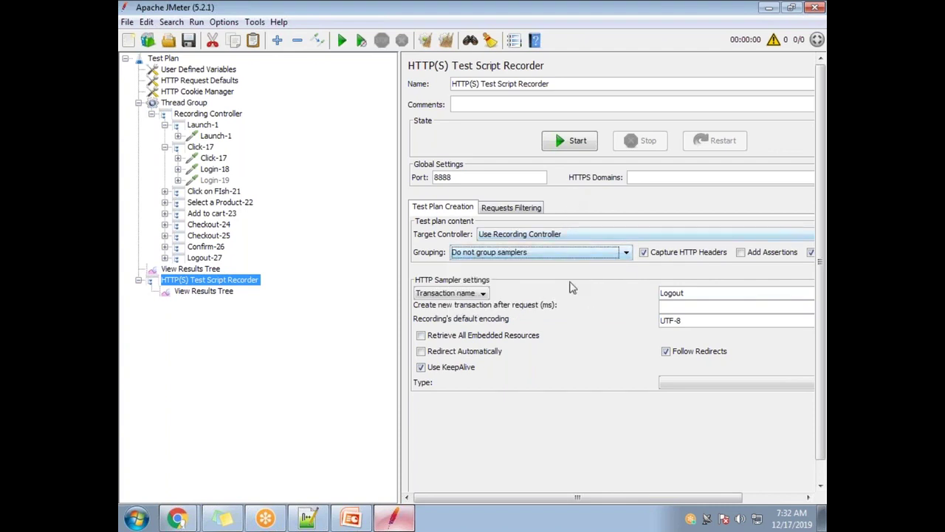
- Examine the requests inside the recorded transactions from Click on FIsh-21 through Logout-27, and the Launch-1 request's details
click(393, 517)
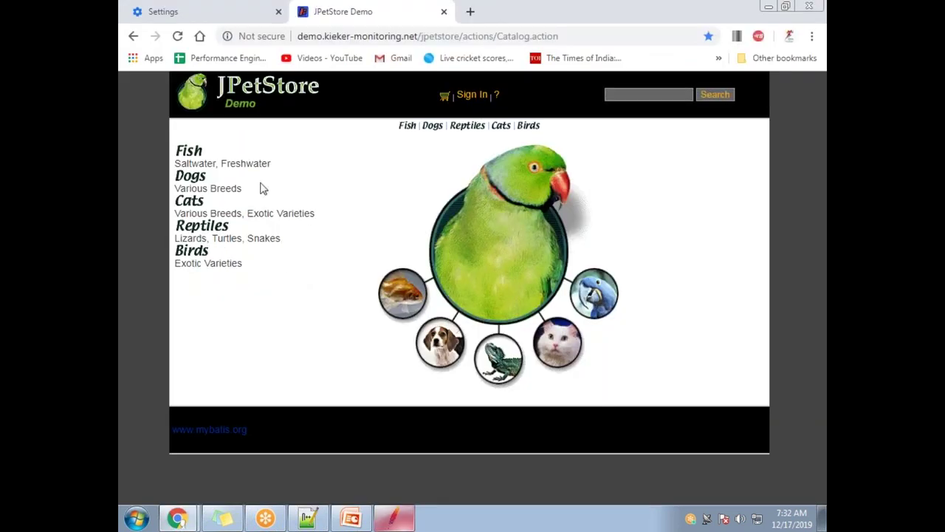
click(399, 519)
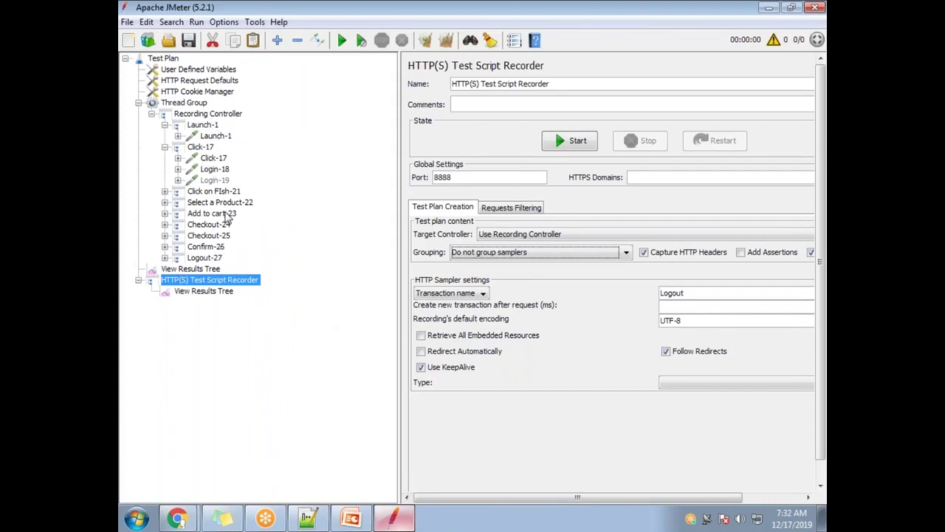
click(166, 192)
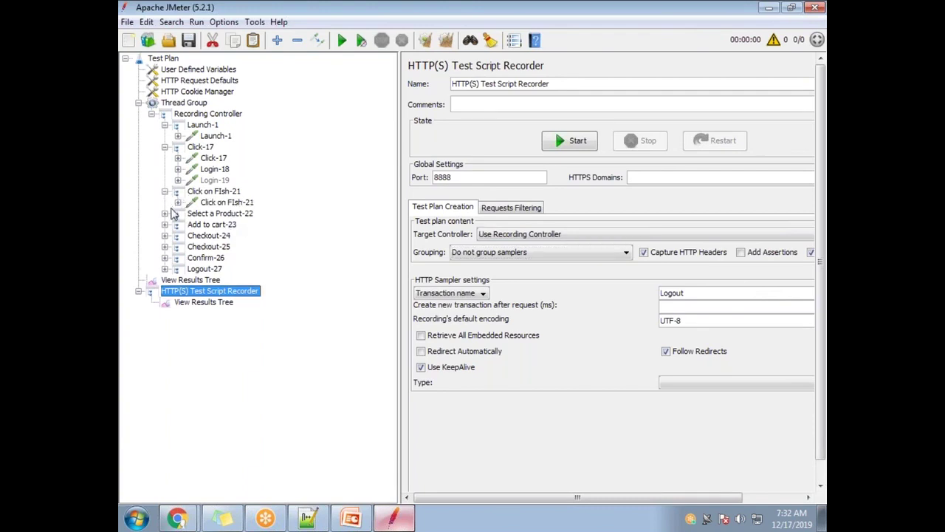
click(165, 214)
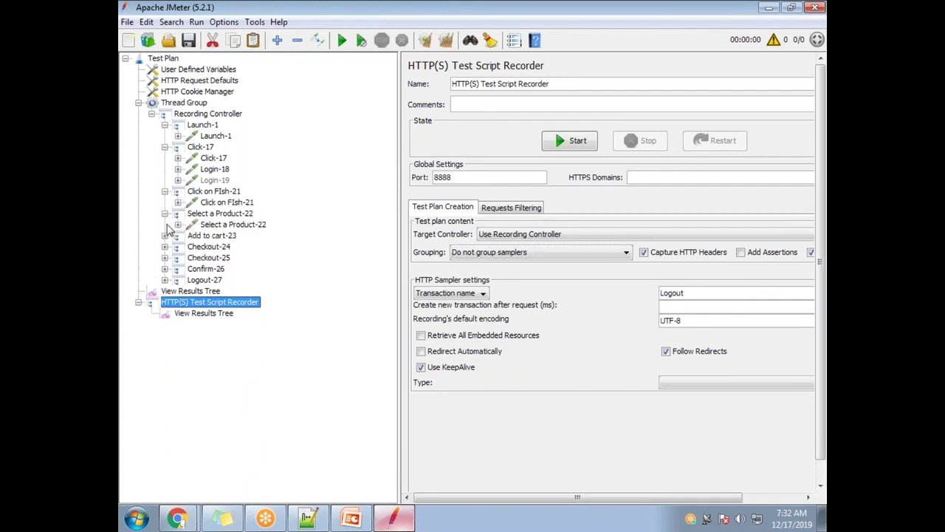
click(165, 236)
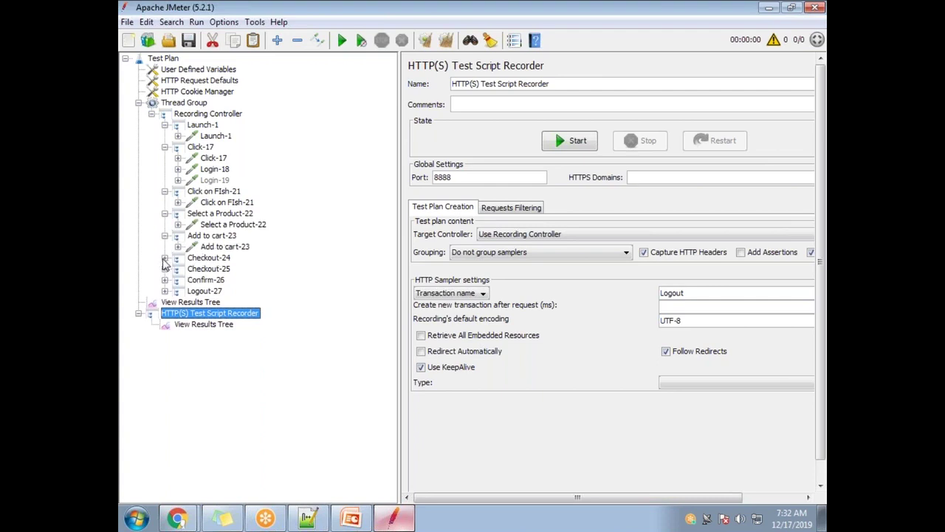
click(164, 258)
click(165, 280)
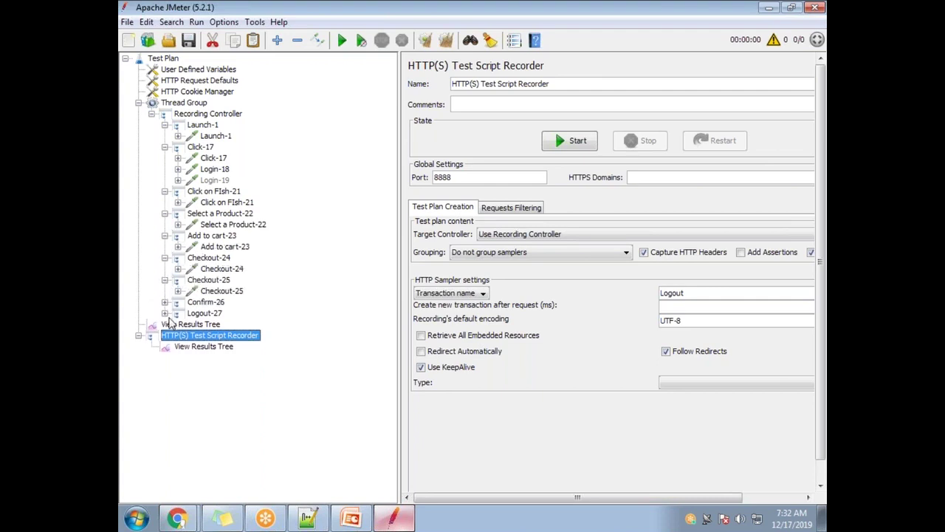
click(165, 302)
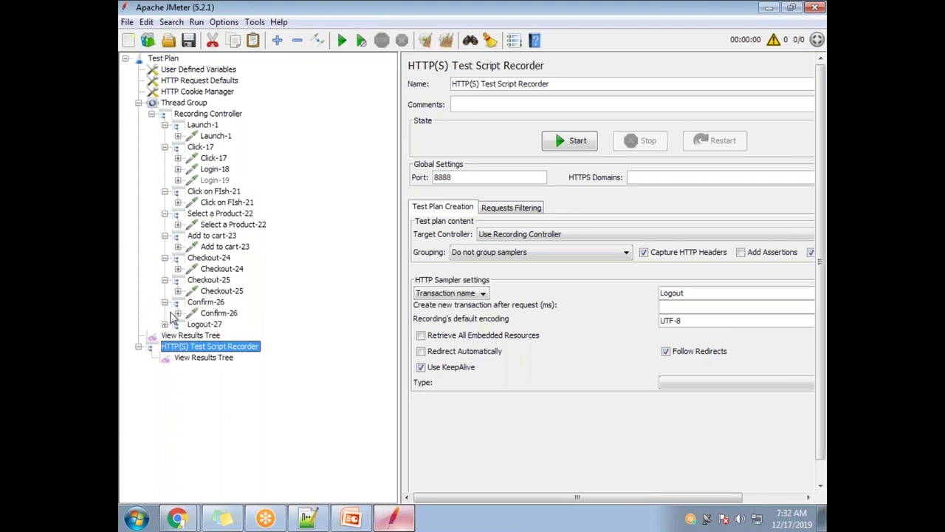
click(165, 325)
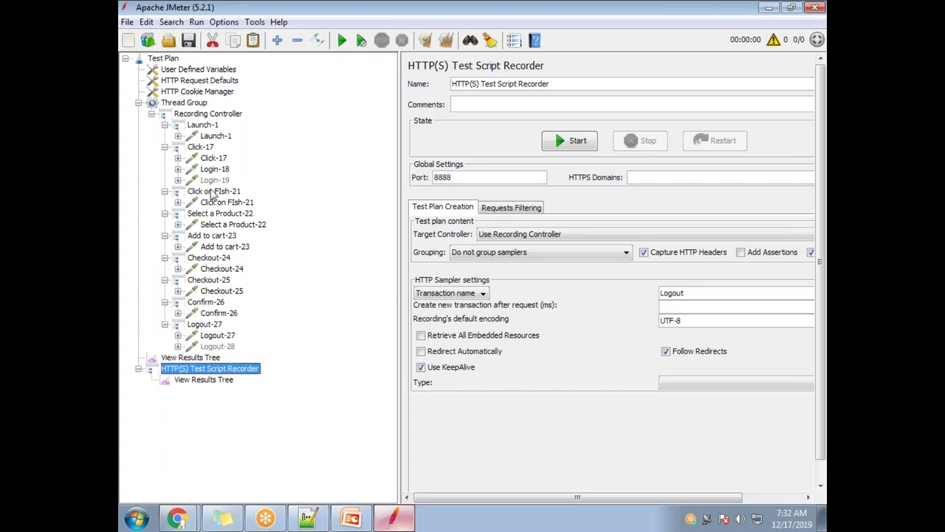
click(212, 136)
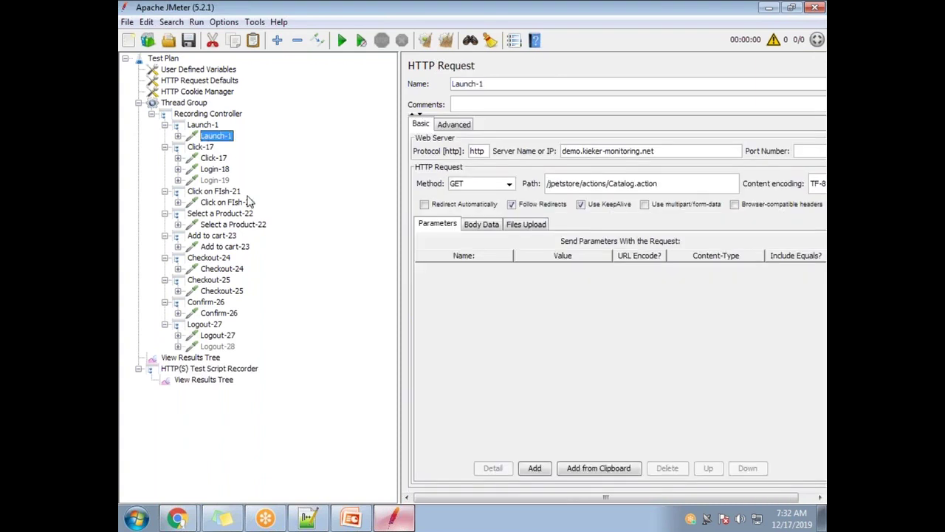
- Start the HTTP(S) Test Script Recorder and set the transaction name to Launch
click(221, 368)
click(569, 142)
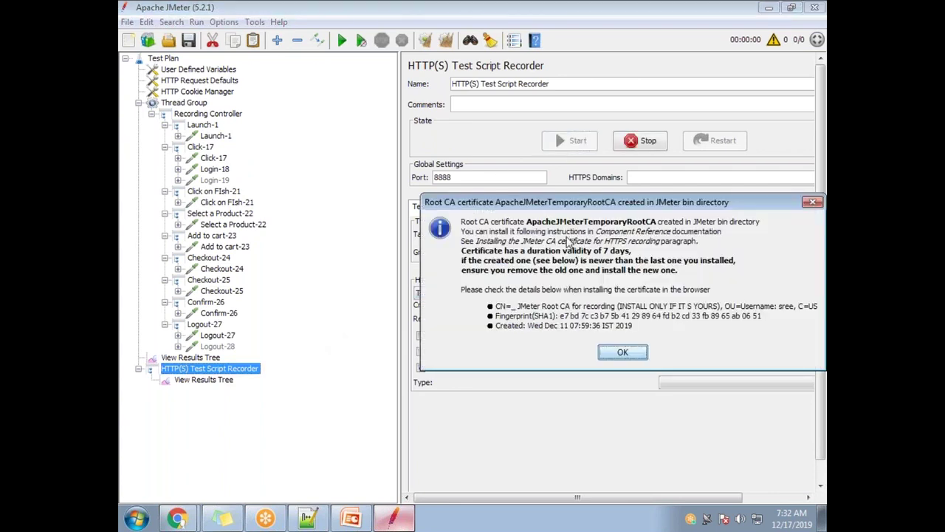
click(623, 351)
drag(526, 332, 456, 336)
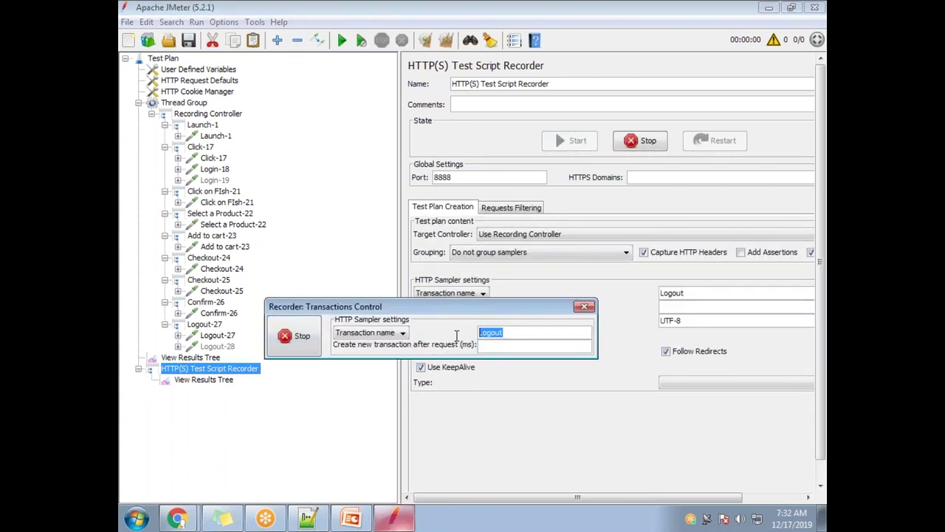
text(Launc)
- Reload the JPetStore catalog page in Chrome to record a trial request, stop the recorder and return to JMeter
mouse_move(177, 519)
click(214, 487)
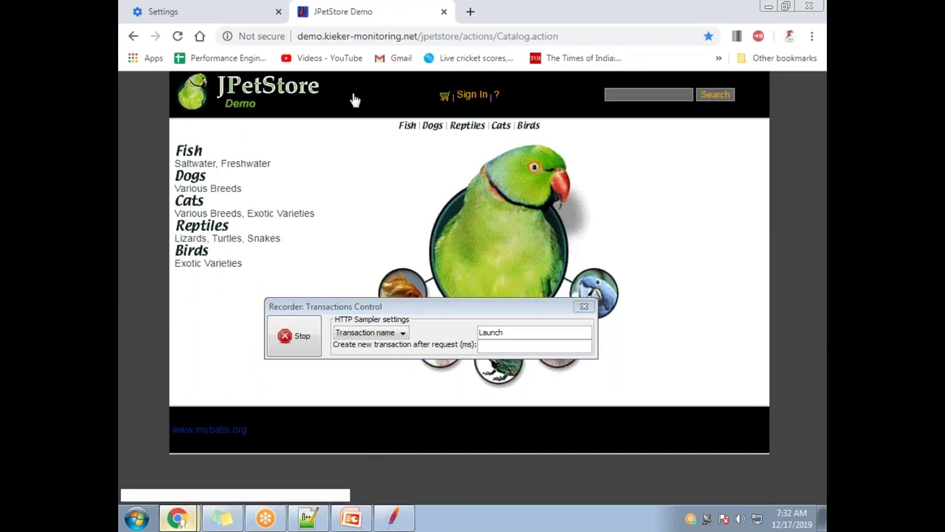
click(363, 37)
key(Return)
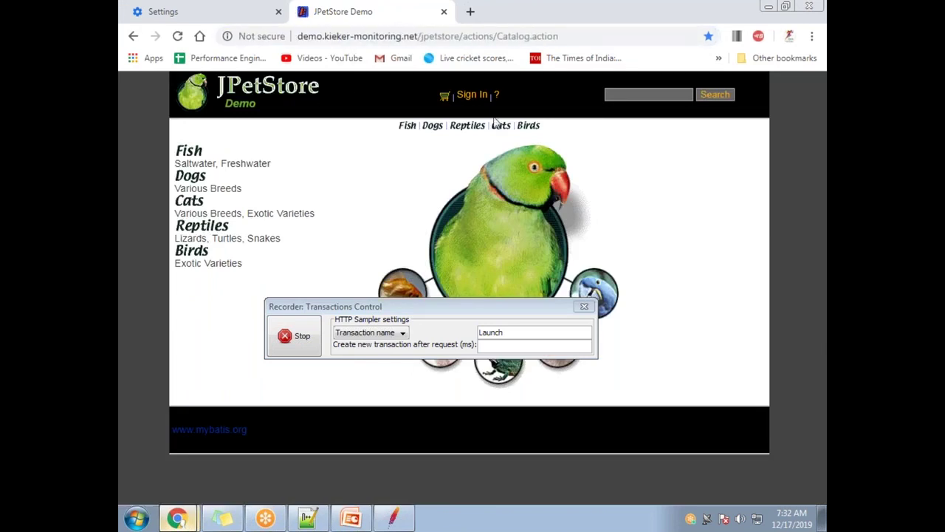
click(294, 337)
click(380, 522)
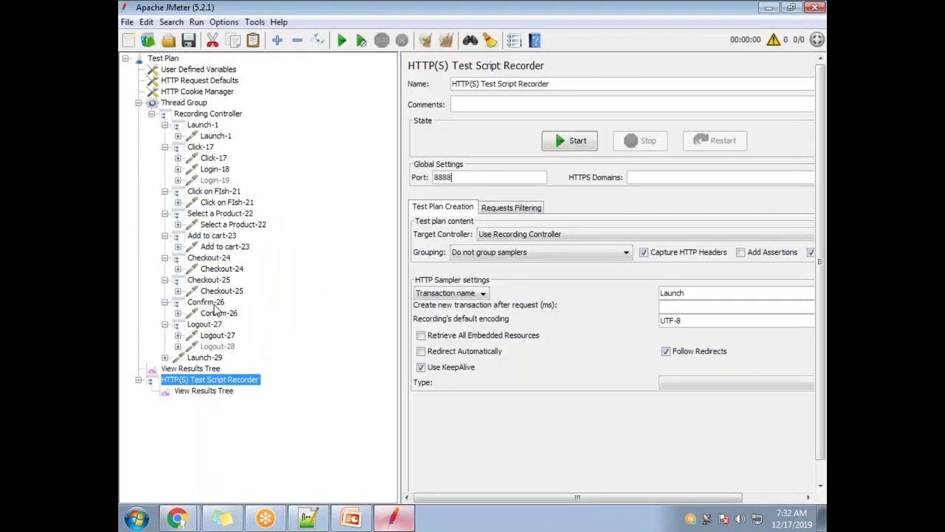
- Clear all recorded samples from the Recording Controller and restart the HTTP(S) Test Script Recorder
click(214, 116)
click(502, 120)
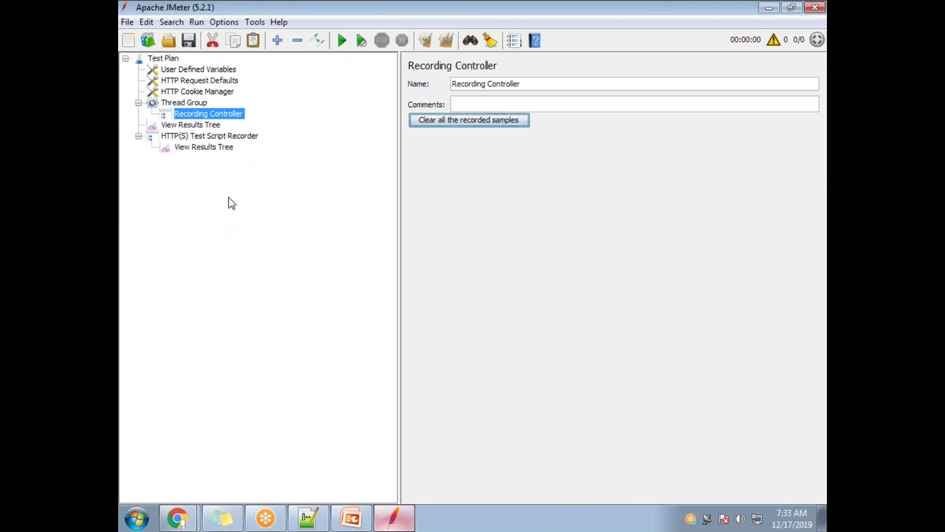
click(231, 138)
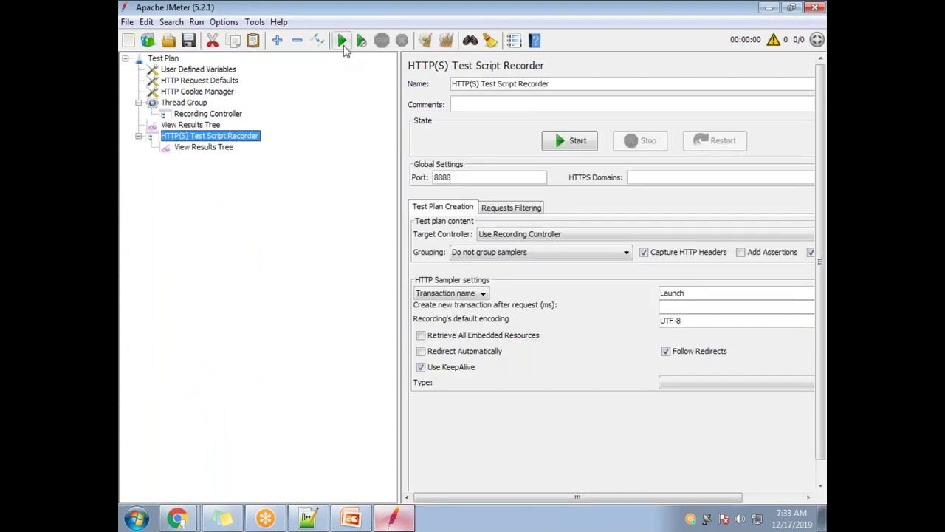
click(342, 40)
key(Return)
key(Return)
click(574, 141)
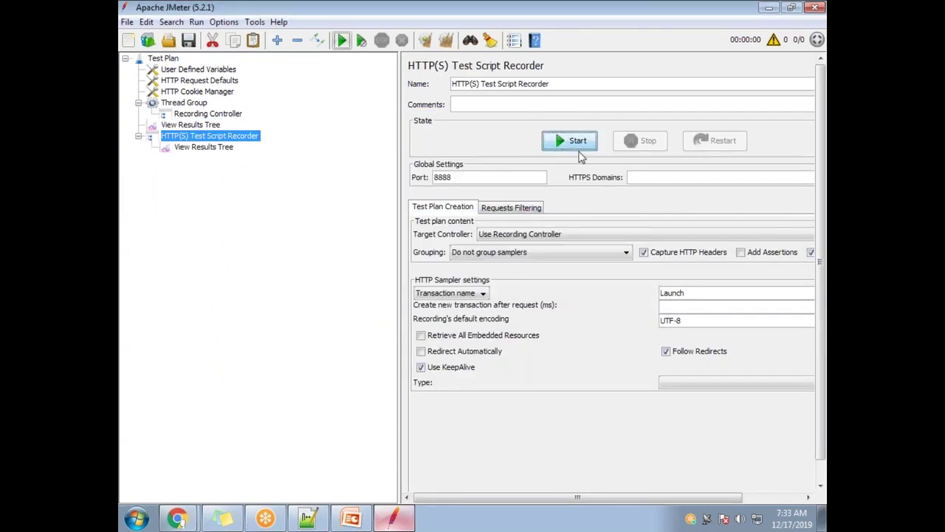
click(639, 356)
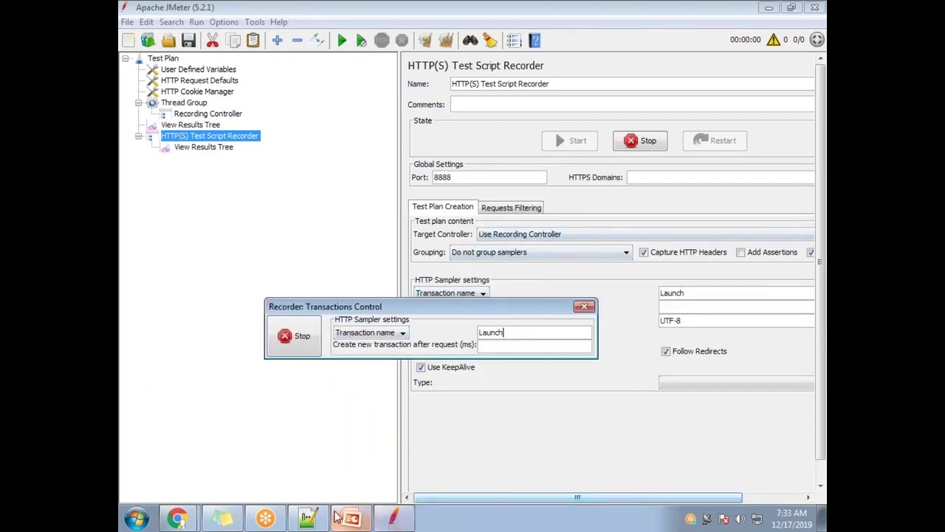
- Reload the JPetStore catalog page in Chrome to record it as Launch, and close the browser's Settings page
click(178, 520)
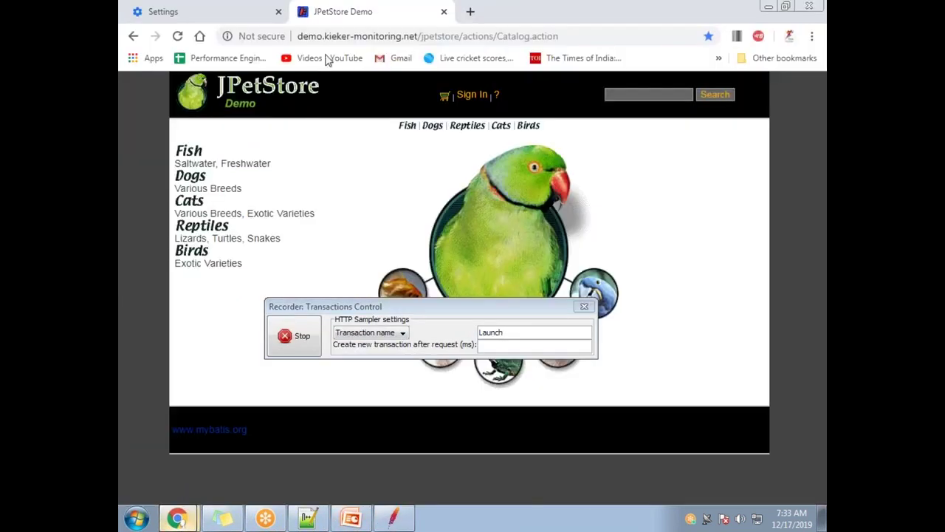
click(339, 42)
key(Return)
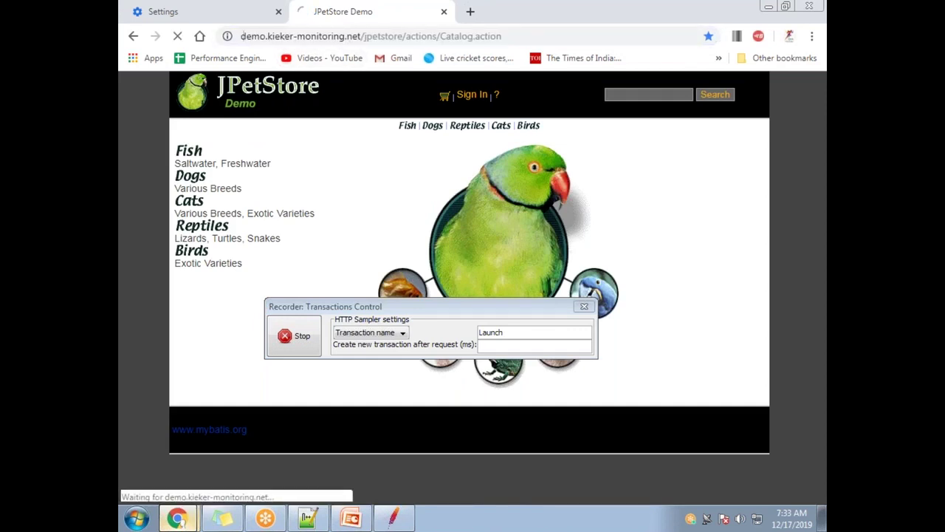
click(279, 11)
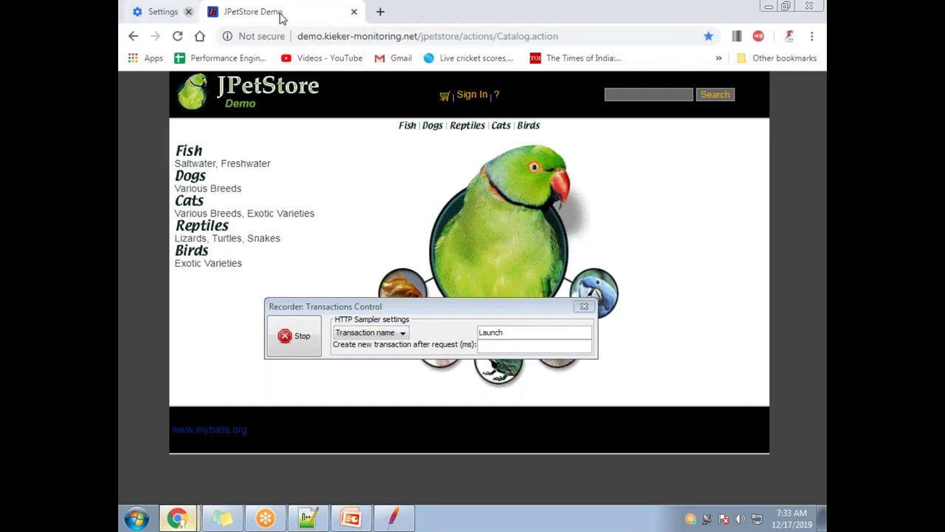
- Set the transaction name to Click and open the JPetStore sign-in page
click(532, 333)
drag(532, 333, 457, 337)
text(Cl)
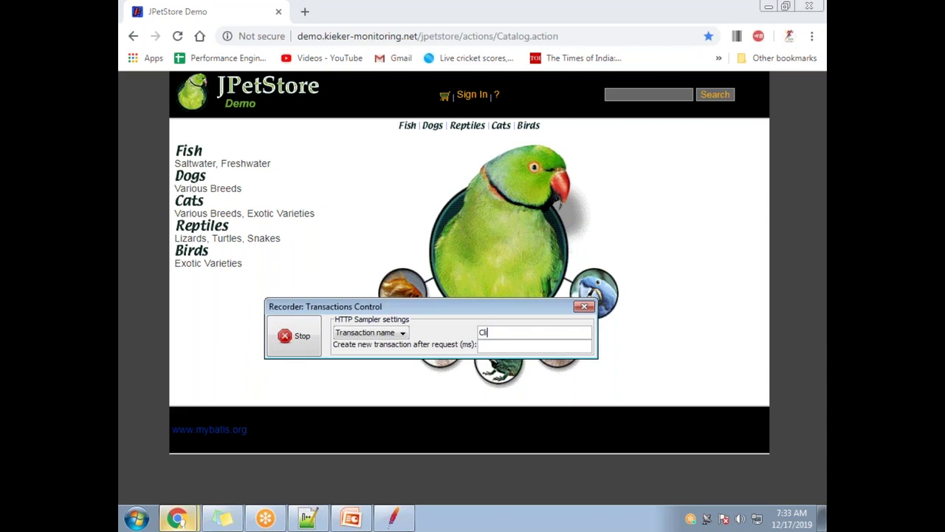
text(ick)
click(469, 94)
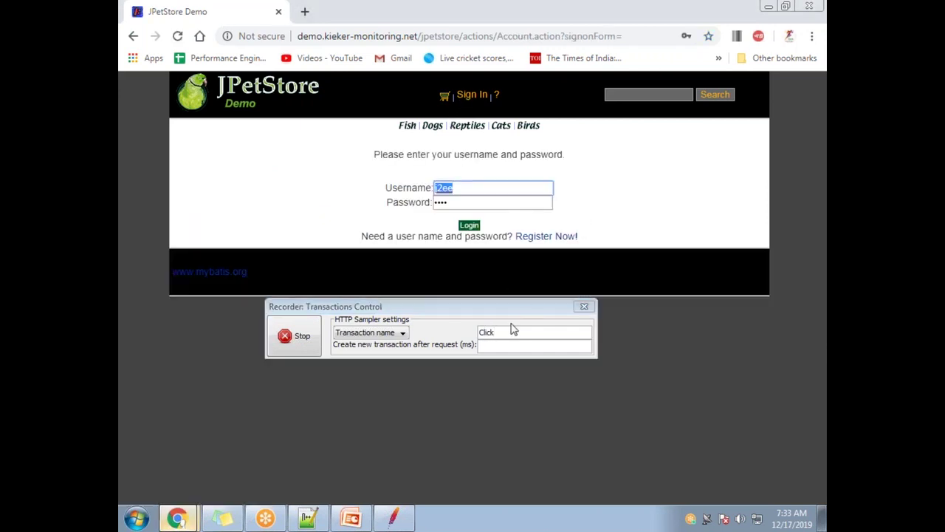
- Set the transaction name to Login and log in to JPetStore with the prefilled credentials
click(514, 331)
drag(512, 332, 470, 334)
text(Login)
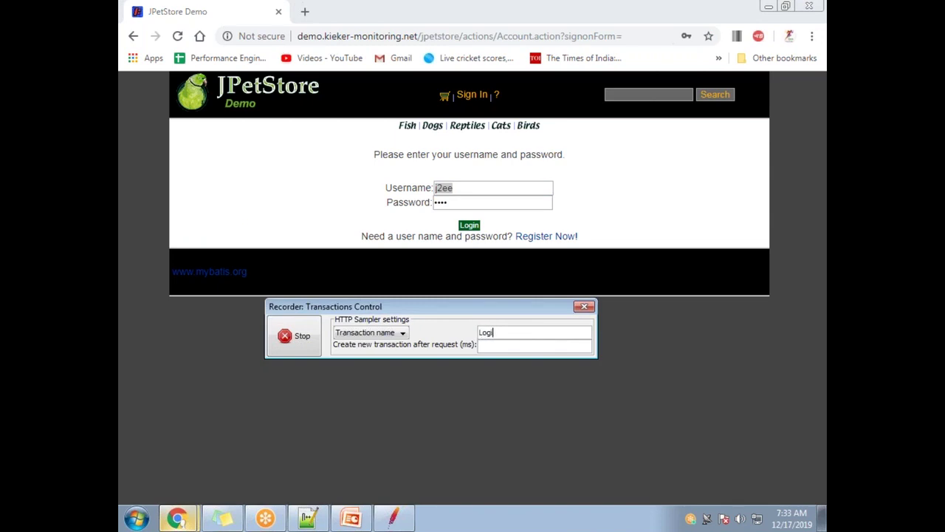
click(469, 225)
- Set the transaction name to "Click On Fish" and open the store's Fish category
click(487, 338)
drag(471, 335, 499, 333)
text(Click On Fish)
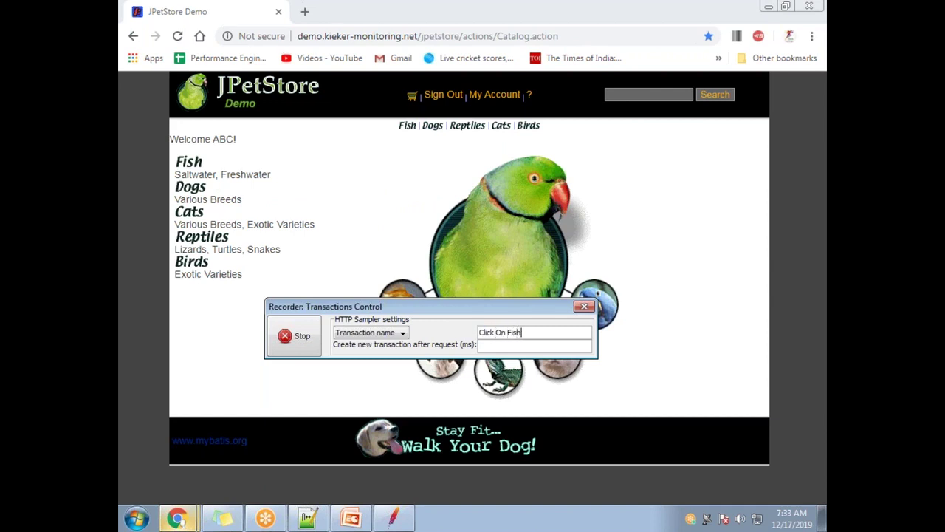
click(179, 171)
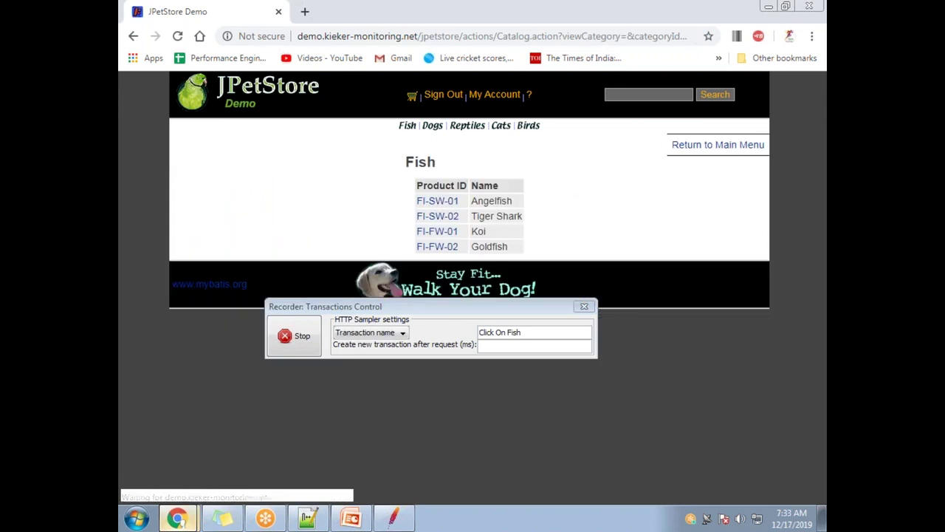
- Set the transaction name to "Product ID" and open the Angelfish product FI-SW-01
click(540, 335)
drag(540, 335, 444, 336)
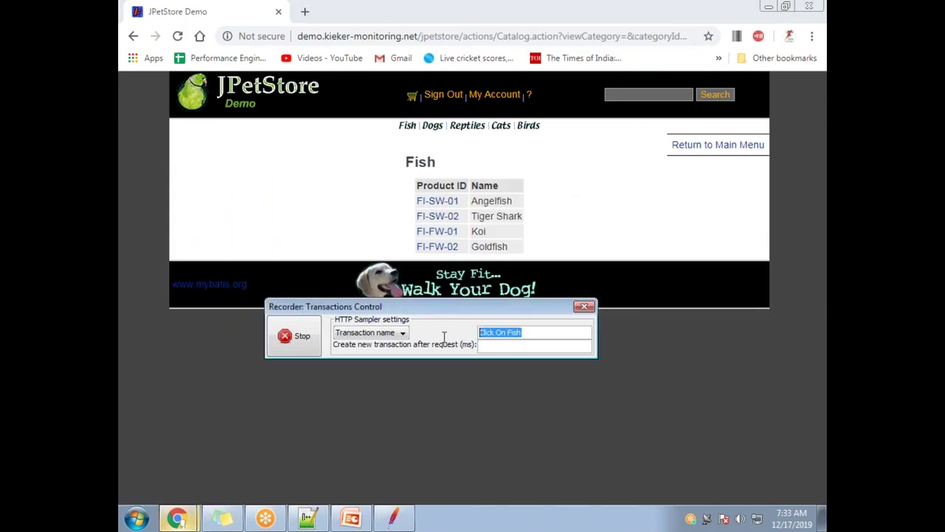
text(Product ID)
click(427, 204)
- Set the transaction name to "Add to cart" and add the Large Angelfish (EST-1) to the shopping cart
click(477, 334)
drag(477, 332, 516, 333)
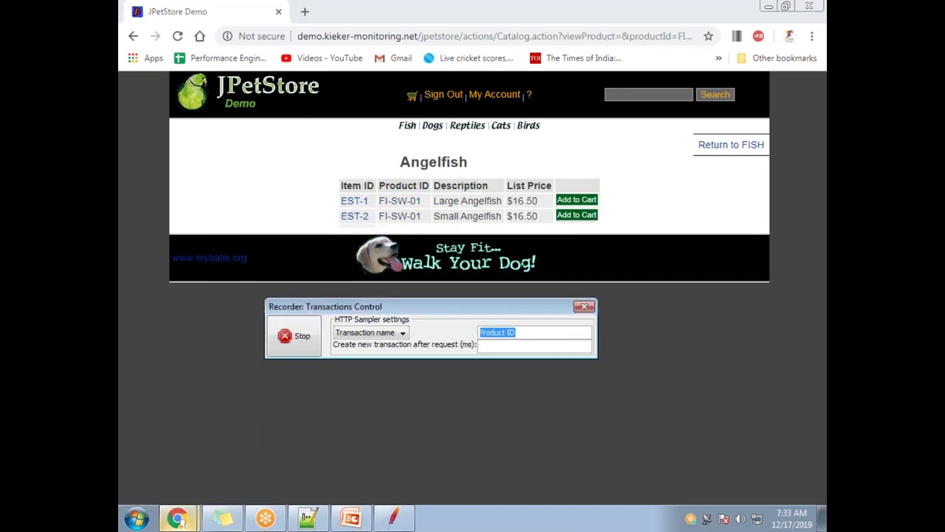
text(Add to cart)
click(577, 199)
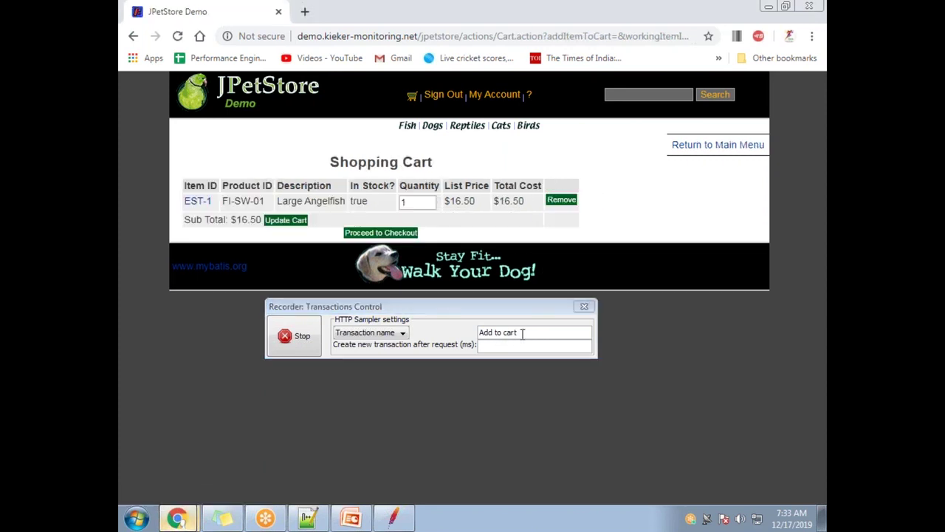
- Set the transaction name to "Checkout" and proceed to checkout from the shopping cart
drag(529, 333, 476, 332)
text(Checkout)
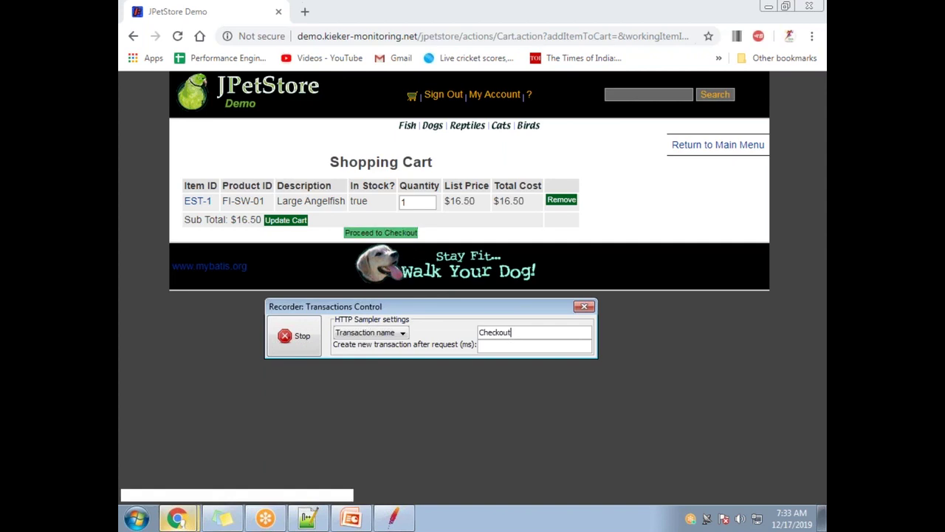
click(380, 232)
- Set the transaction name to "Payment details" and continue with the prefilled payment and billing information
click(521, 330)
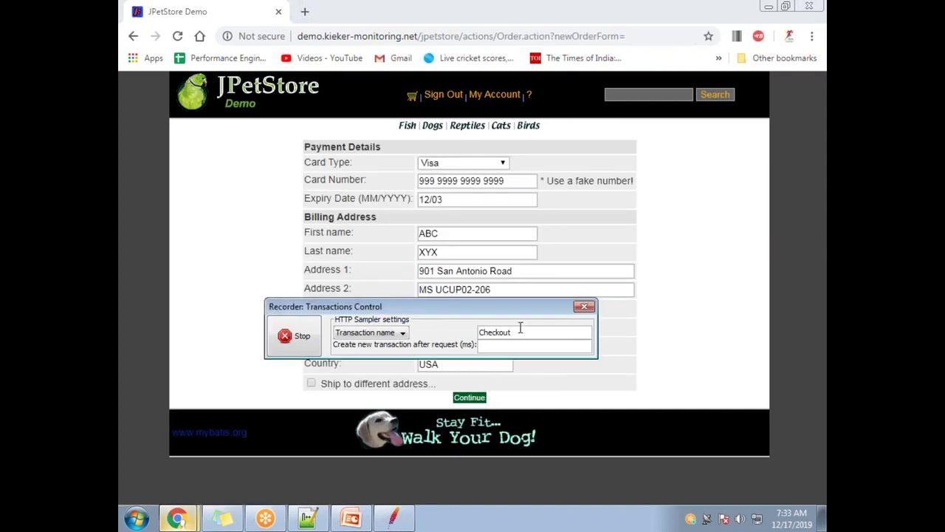
drag(561, 331, 479, 332)
text(Payment details)
click(473, 397)
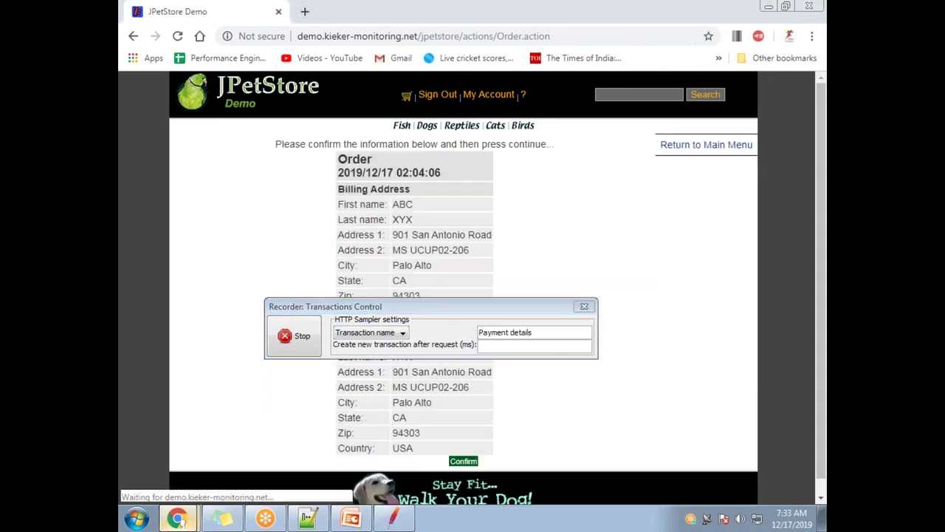
- Set the transaction name to "Confirm" and confirm the order
click(486, 333)
drag(534, 332, 474, 332)
text(Confirm)
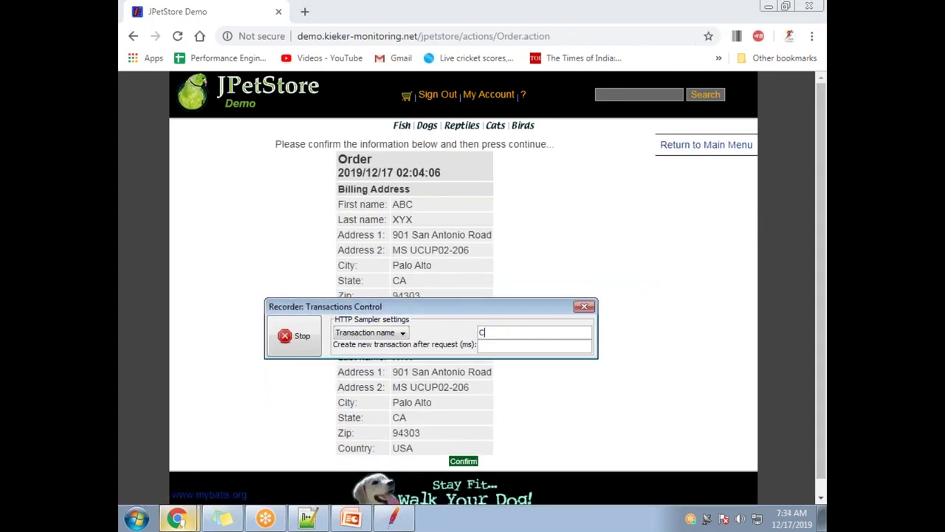
click(465, 461)
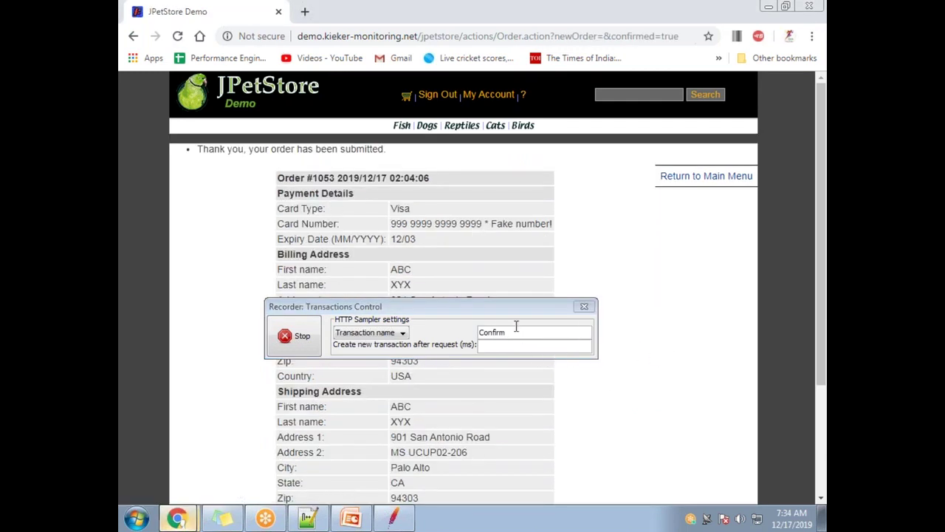
- Set the transaction name to "Logout" and sign out of the store
click(482, 330)
drag(508, 338, 466, 333)
text(Logout)
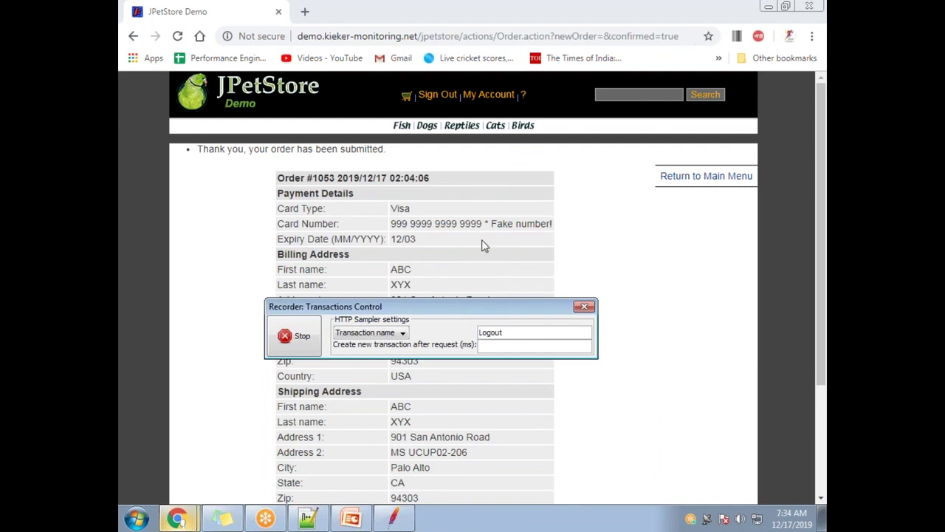
click(440, 94)
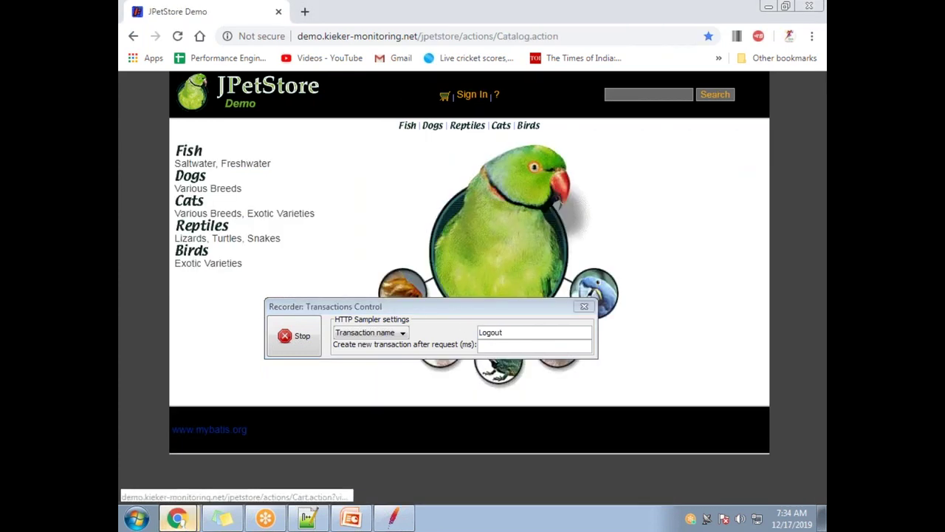
- Stop the recording, switch to JMeter and expand the Recording Controller to show its recorded samplers
click(302, 345)
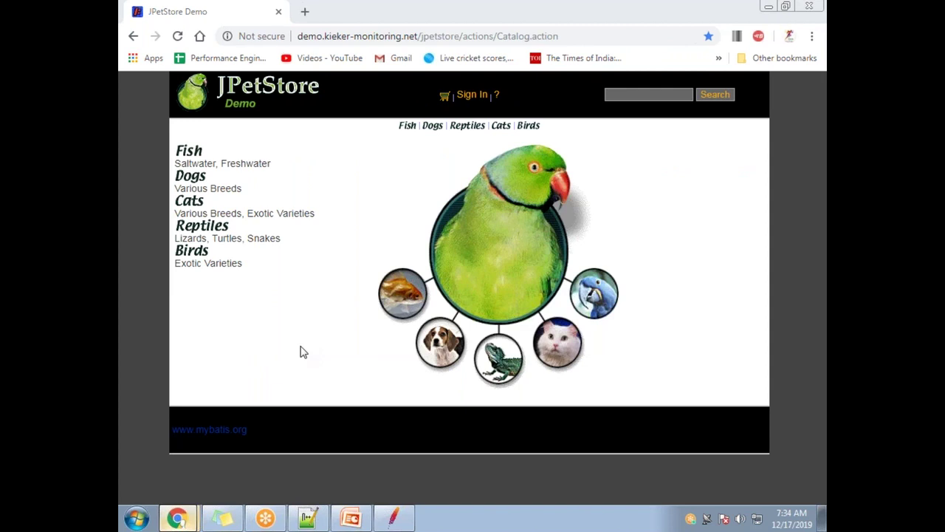
click(394, 517)
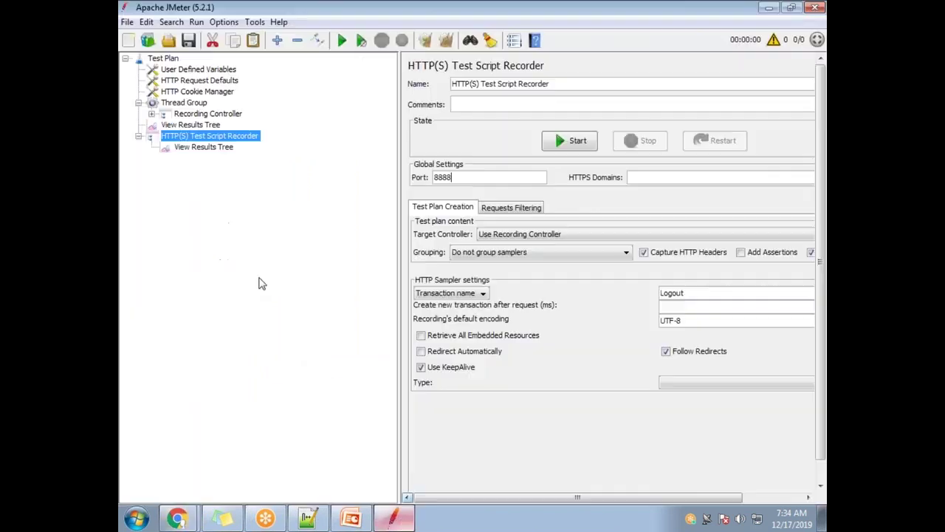
click(151, 115)
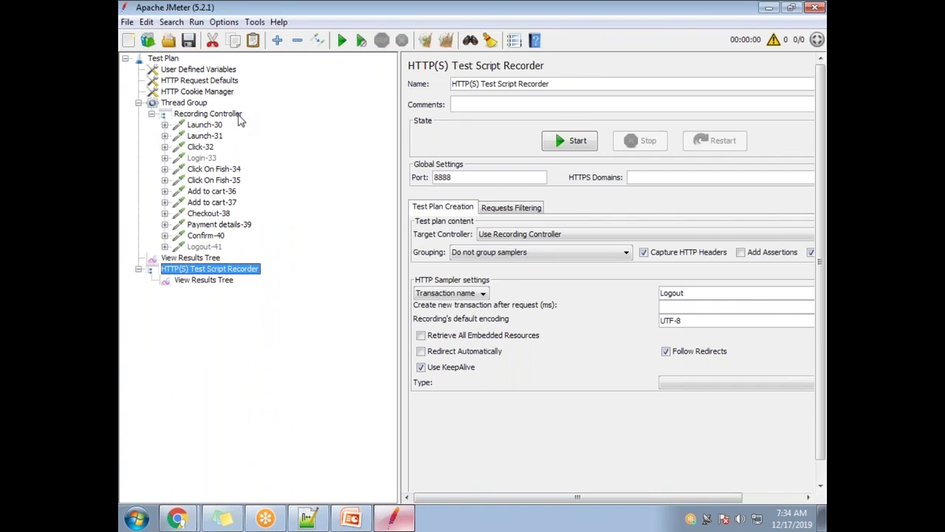
- Examine the recorded Launch-30 request and its child element under the Recording Controller
click(164, 125)
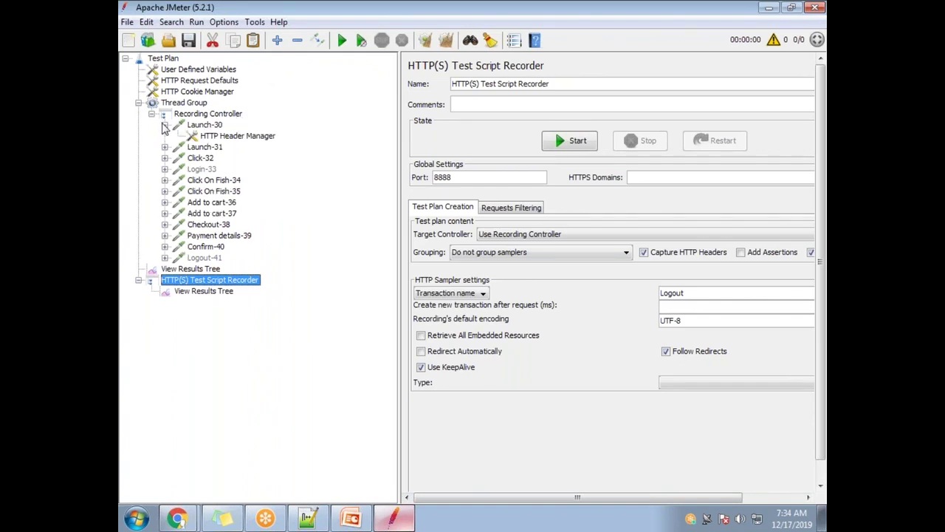
click(198, 126)
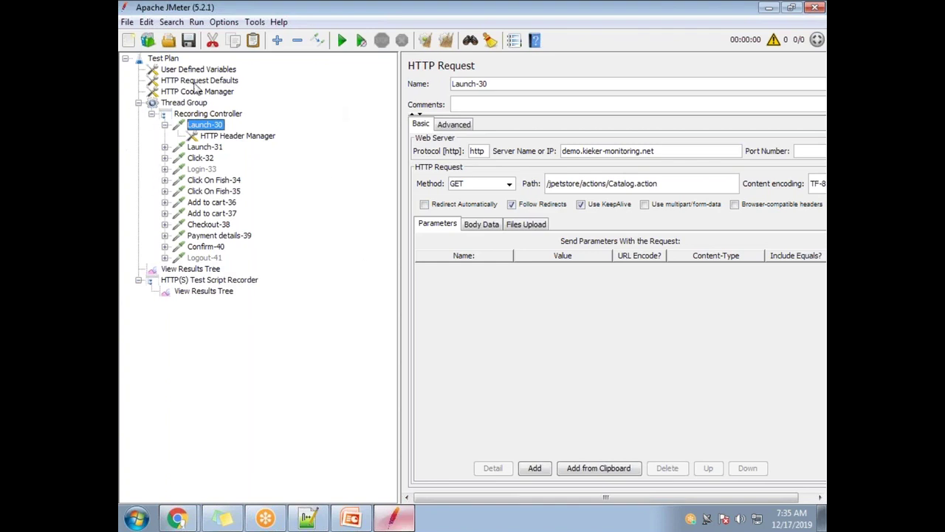
click(165, 126)
right_click(186, 104)
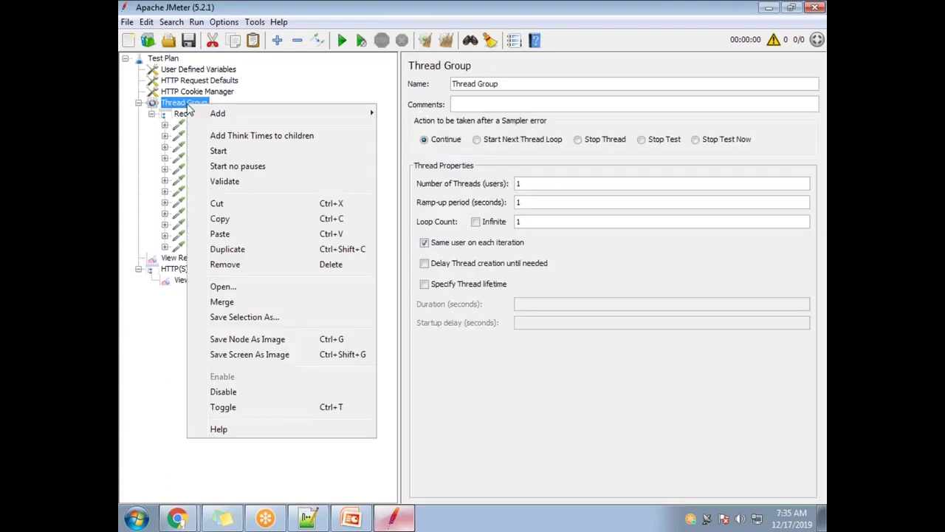
mouse_move(228, 115)
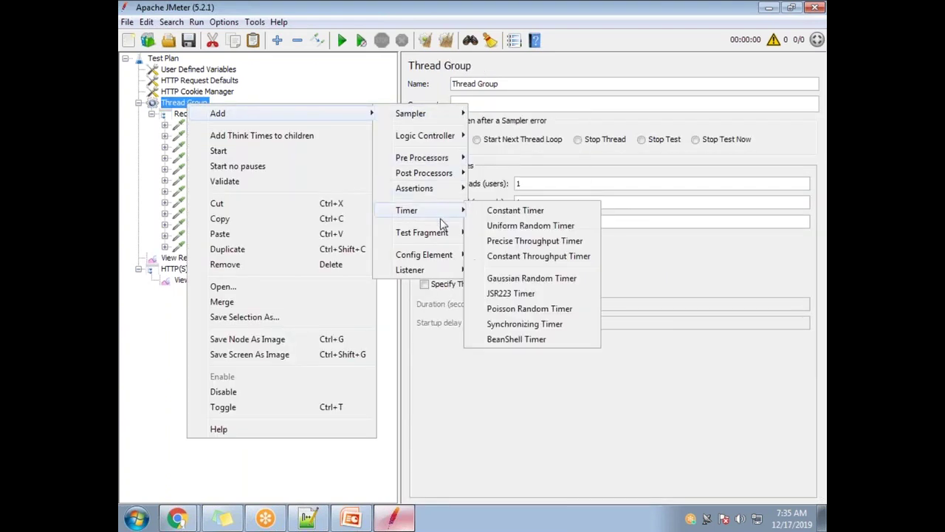
mouse_move(429, 135)
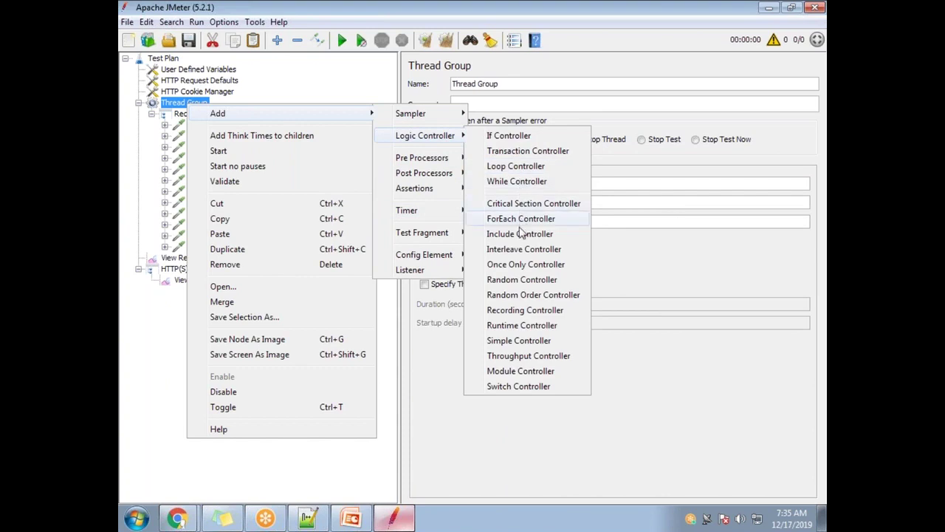
click(528, 342)
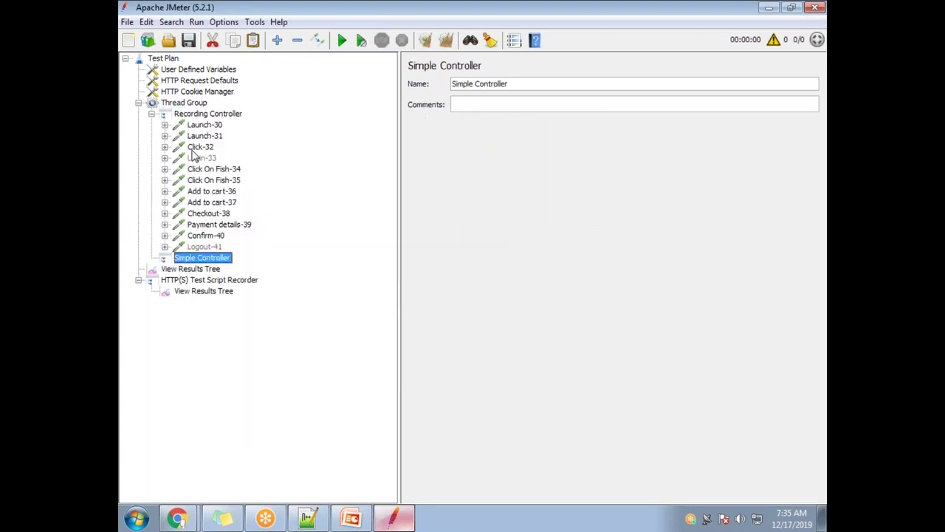
drag(216, 260, 219, 116)
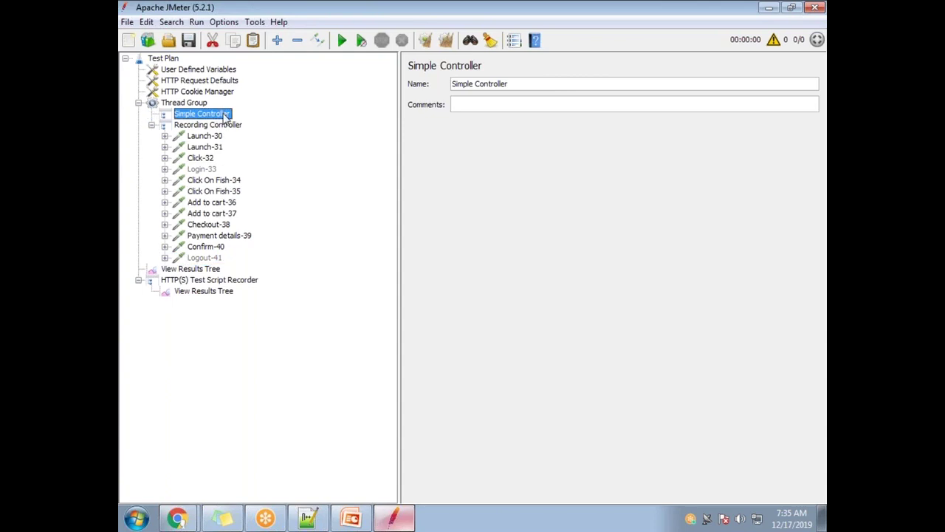
drag(529, 80, 425, 81)
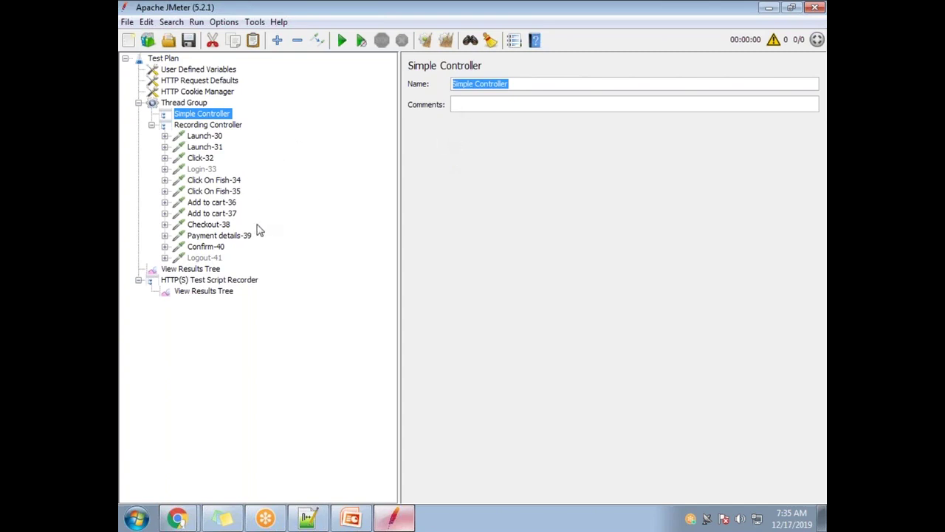
click(196, 182)
click(211, 116)
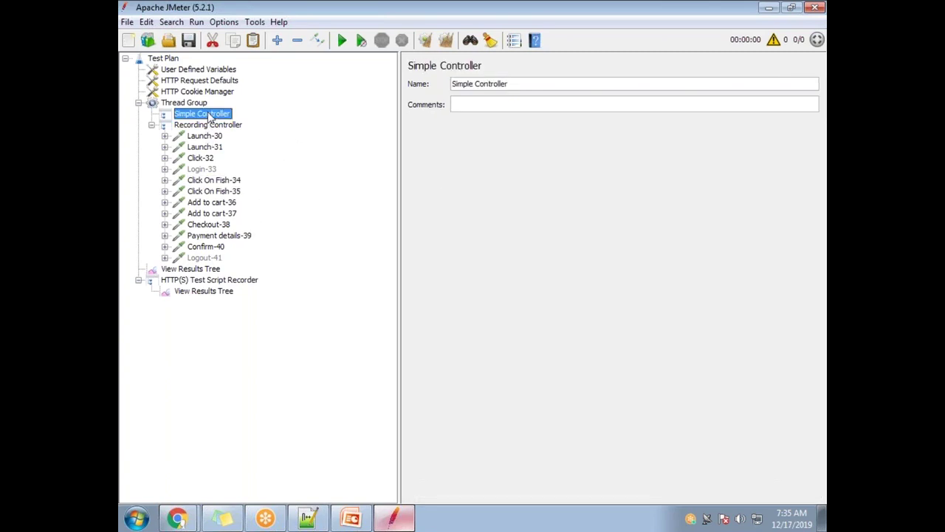
key(Delete)
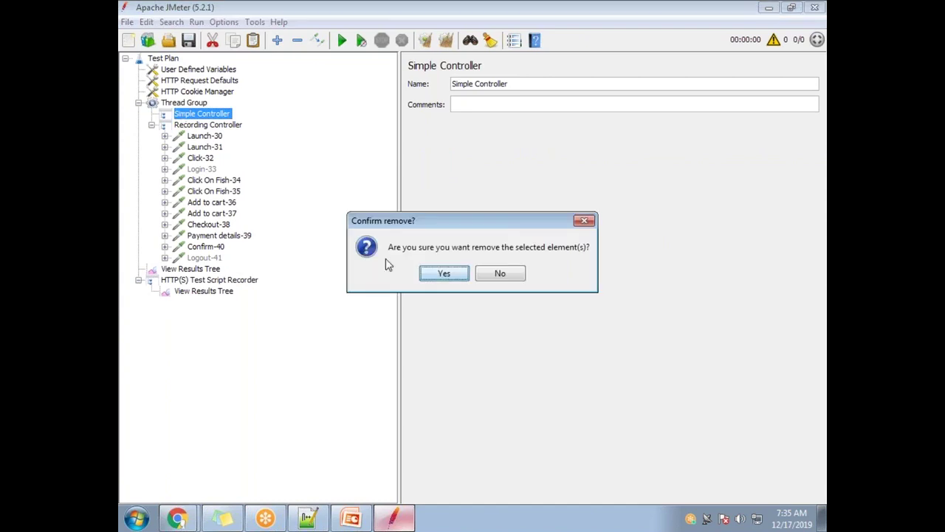
click(447, 274)
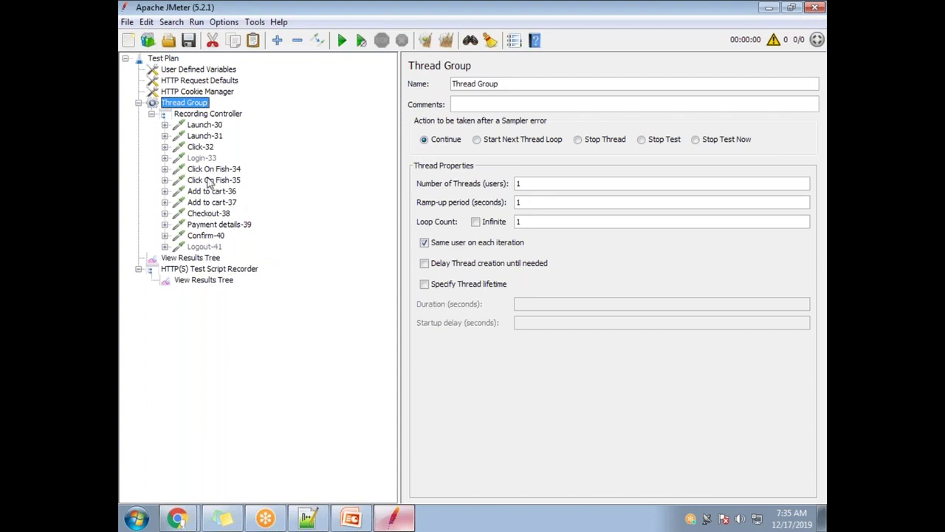
- Add a Simple Controller to the Thread Group and name it "Login"
right_click(202, 107)
mouse_move(232, 114)
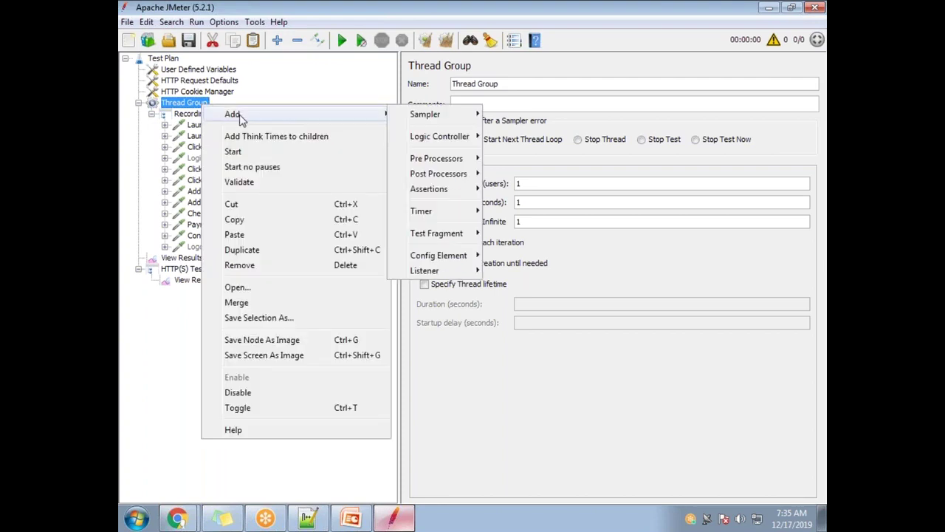
mouse_move(465, 141)
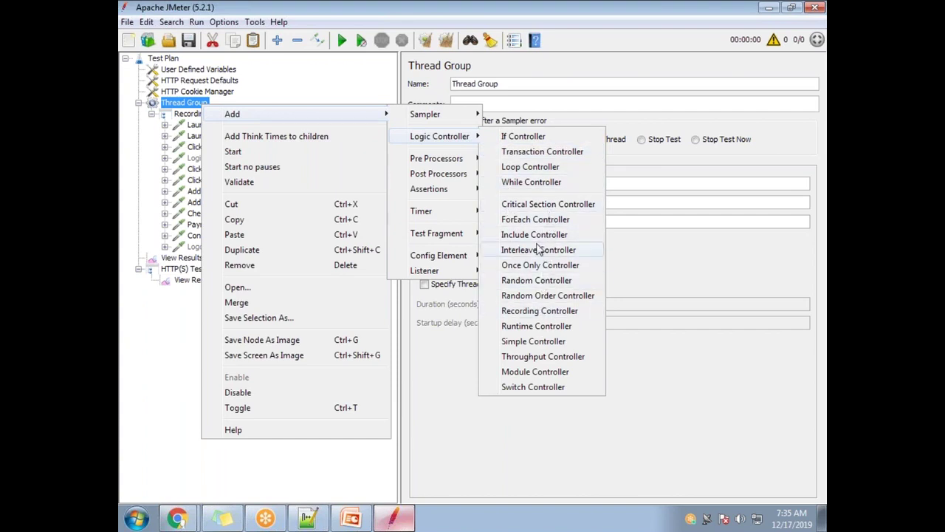
click(541, 342)
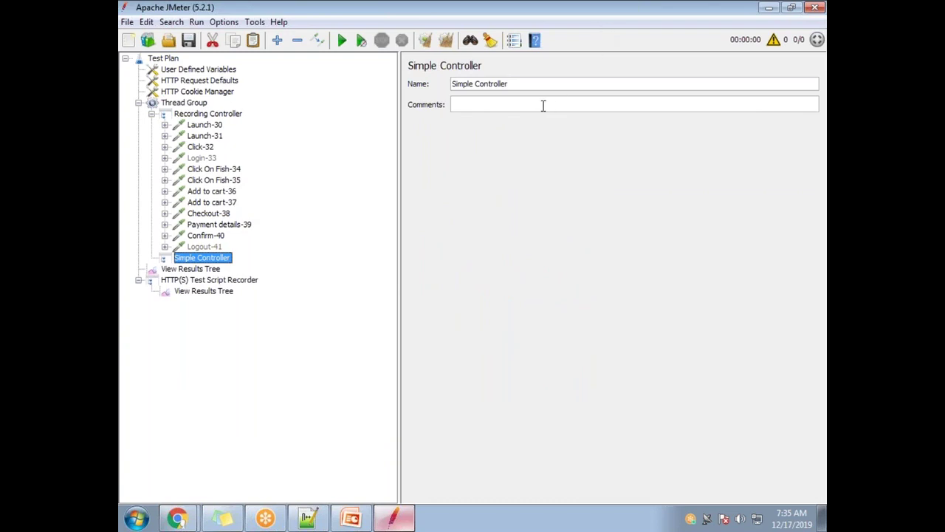
drag(513, 83, 443, 85)
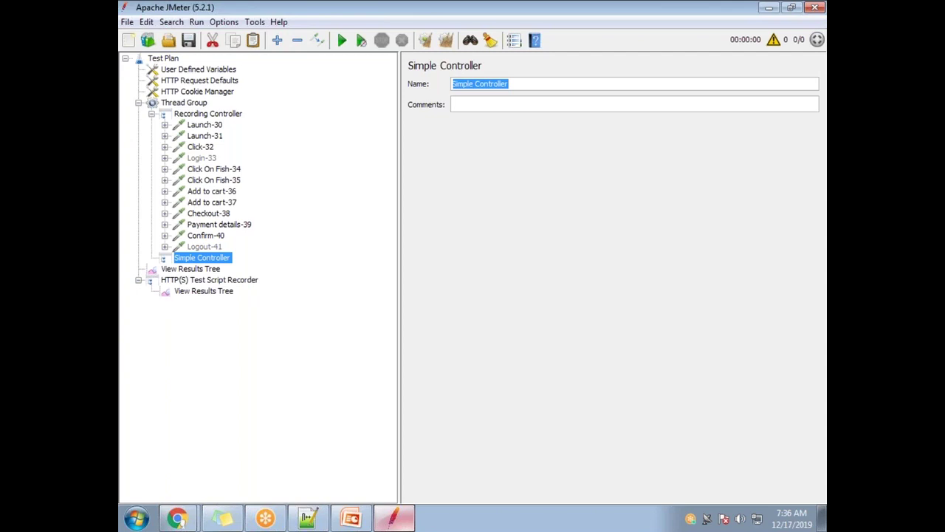
text(Login)
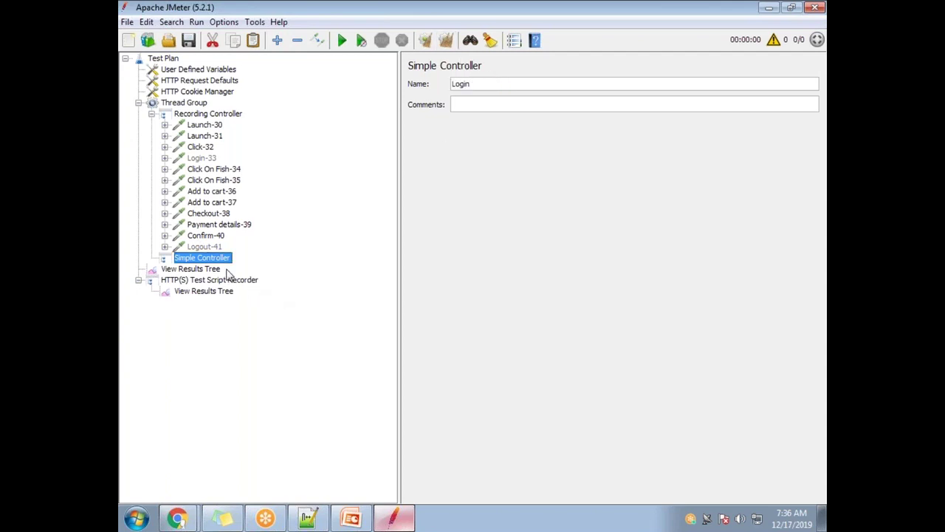
- Move the samplers Launch-30 through Login-33 from the Recording Controller into the Login controller
click(204, 126)
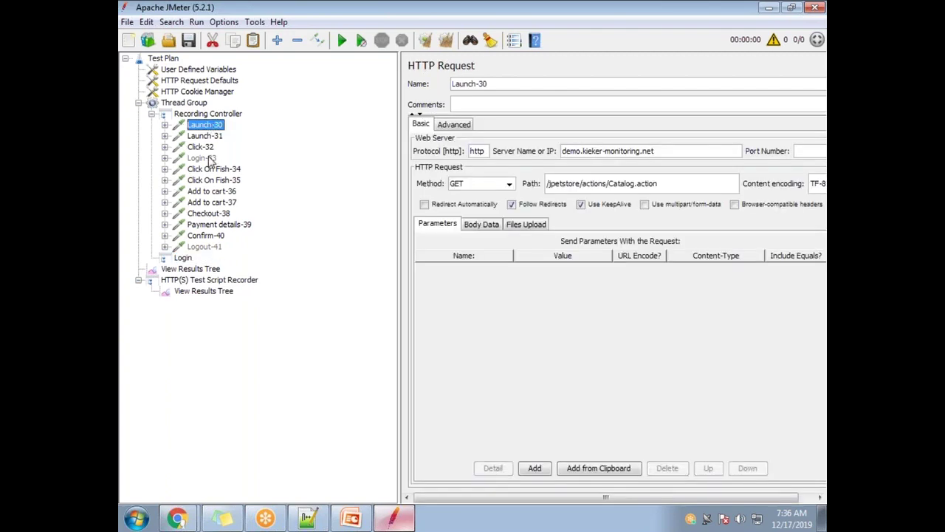
shift+click(211, 159)
drag(210, 137, 226, 263)
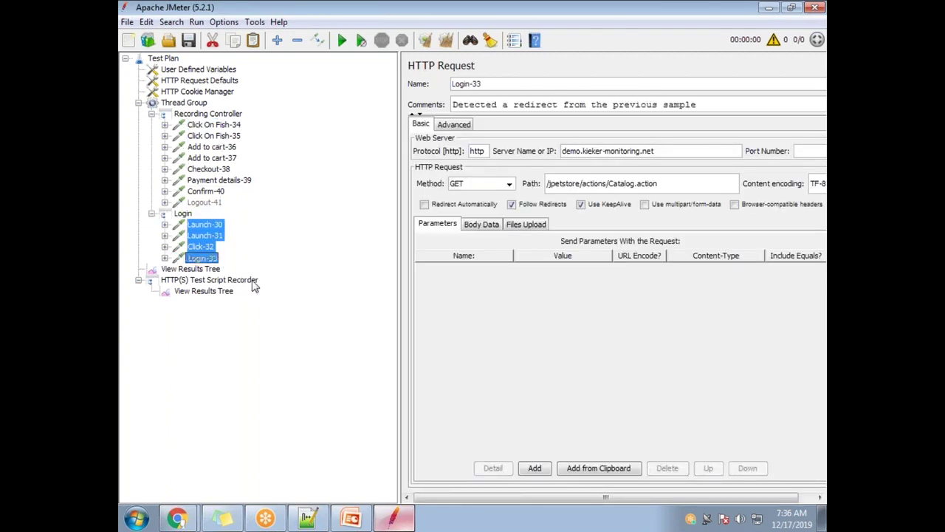
- Add another Simple Controller to the Thread Group and name it "Purchase a fish"
right_click(194, 108)
mouse_move(296, 116)
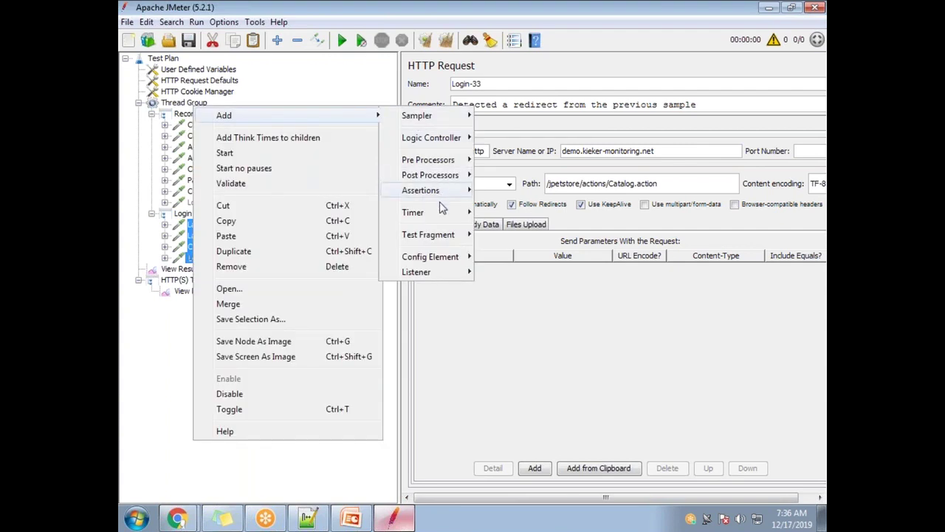
mouse_move(436, 138)
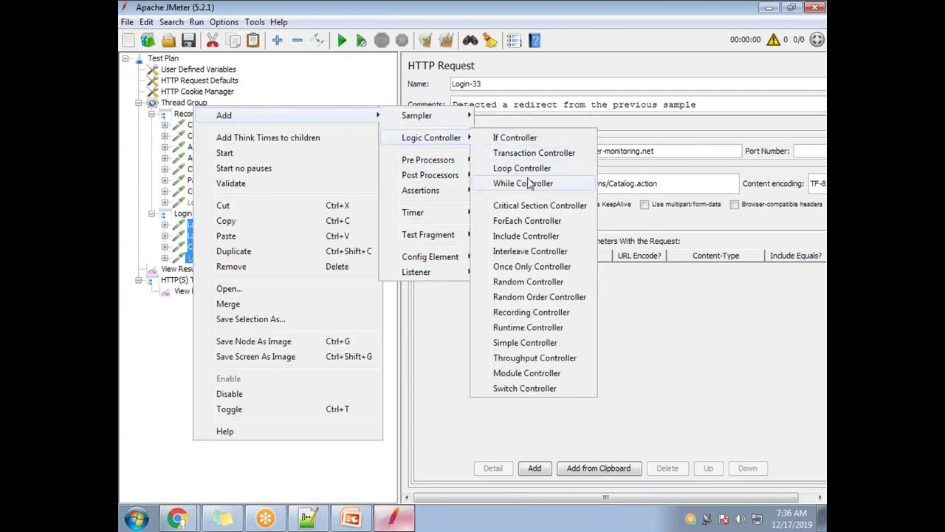
click(526, 343)
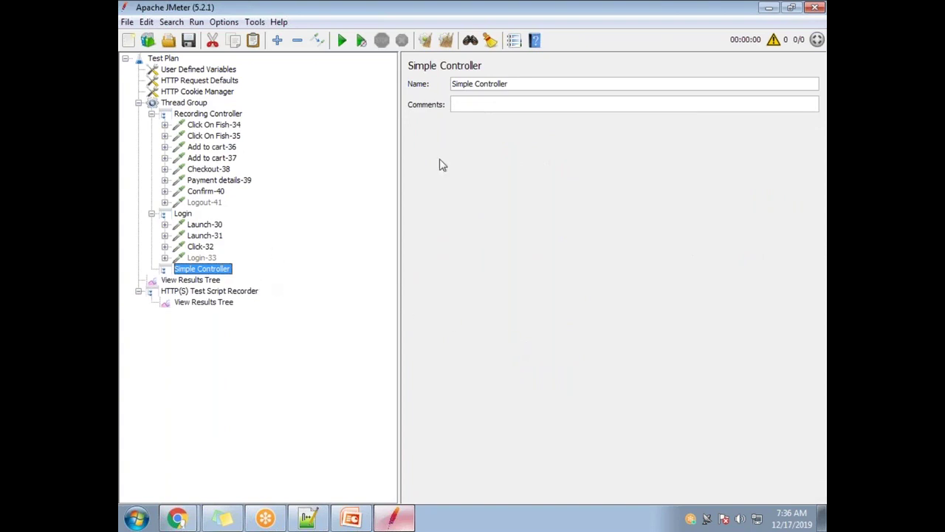
drag(509, 86, 454, 74)
text(Purchase a fish)
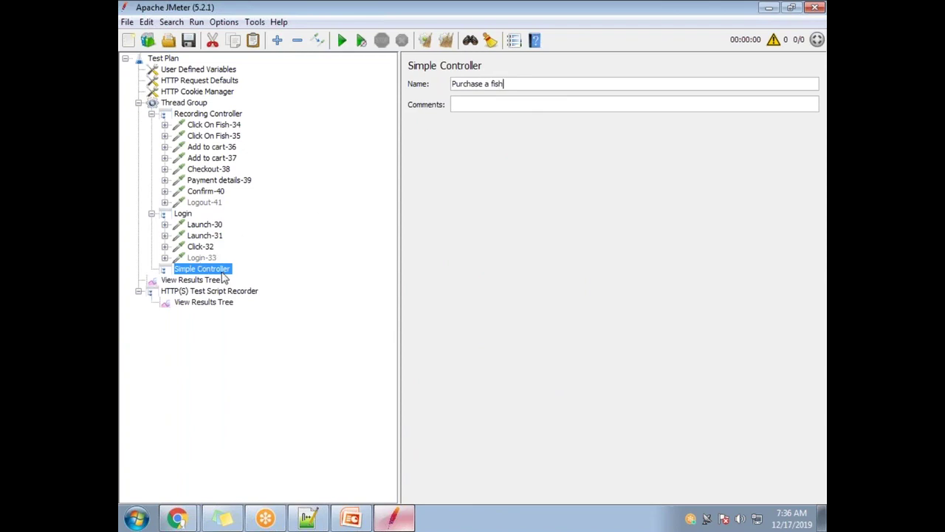
- Move the samplers Click On Fish-34 through Confirm-40 from the Recording Controller into the "Purchase a fish" controller
click(213, 127)
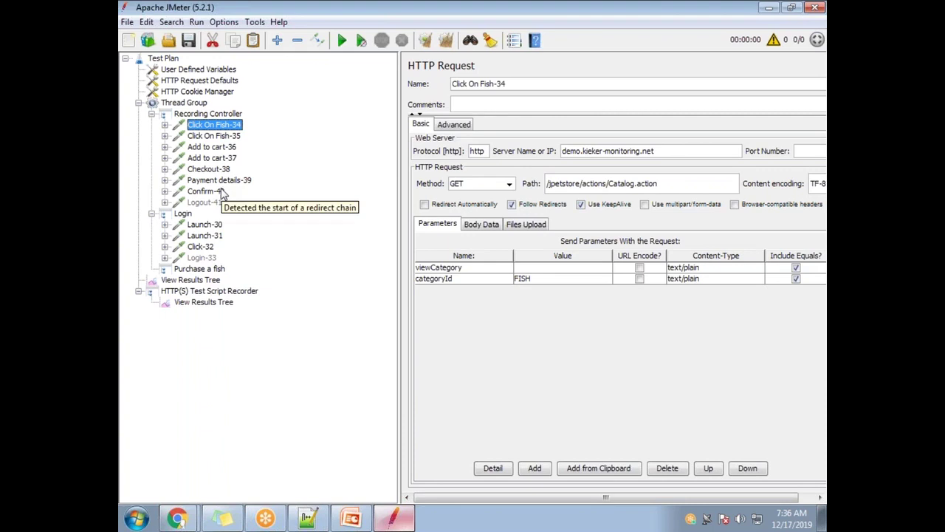
shift+click(224, 193)
drag(220, 127, 237, 276)
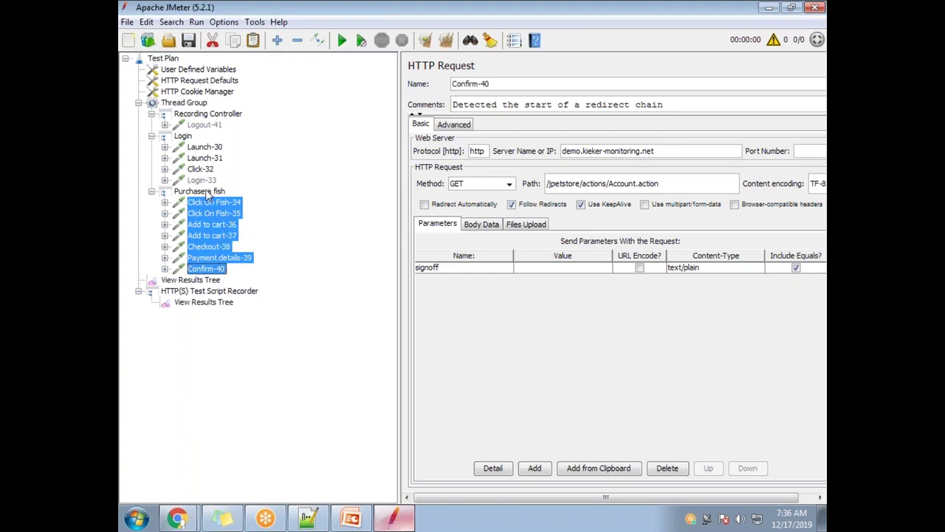
- Add a Simple Controller under the Recording Controller and name it "Logout"
right_click(212, 122)
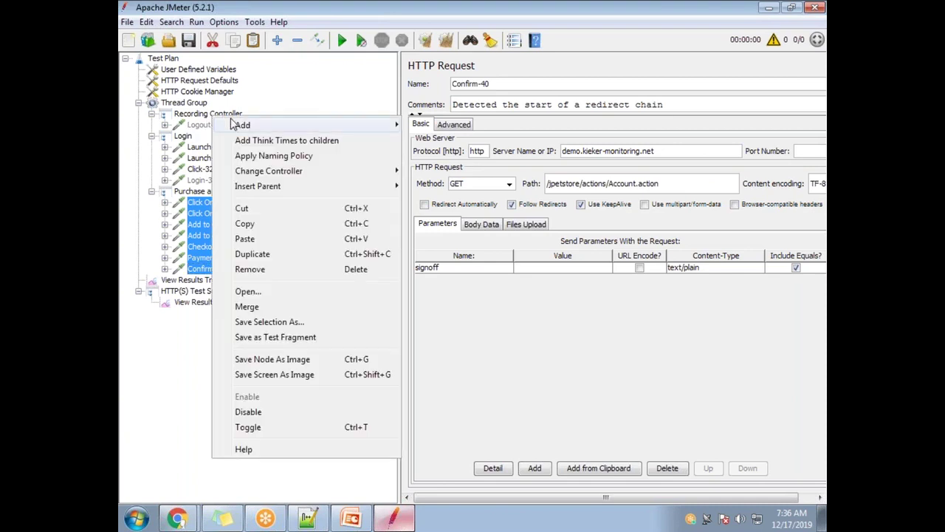
mouse_move(251, 125)
mouse_move(450, 147)
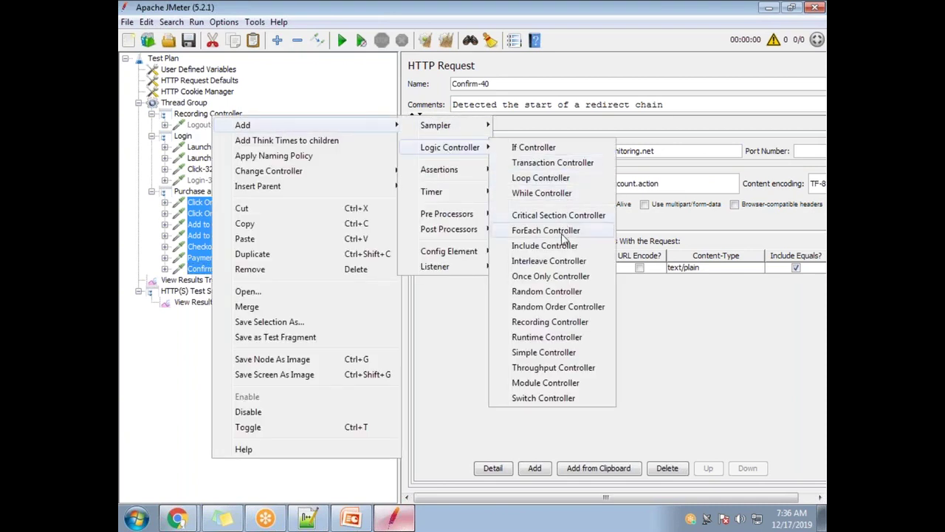
click(544, 352)
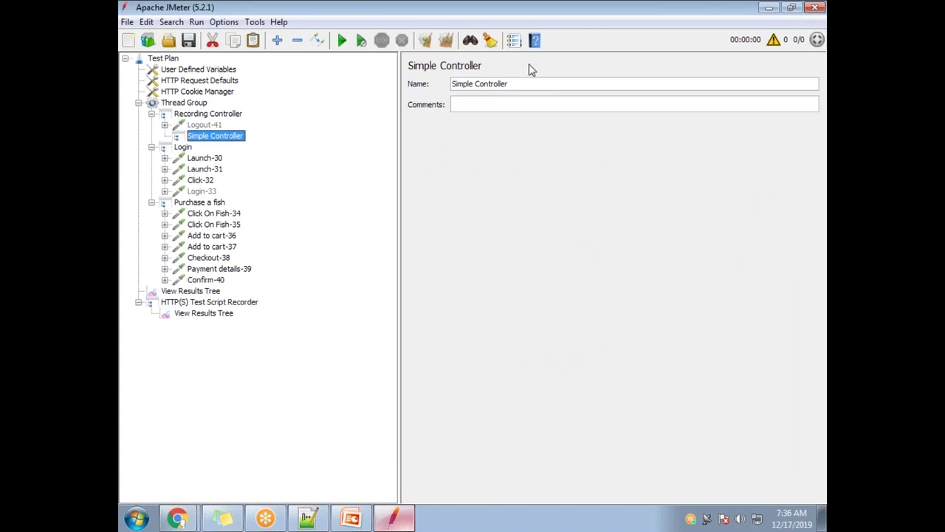
triple_click(453, 83)
text(Logout)
- Move the sampler Logout-41 into the Logout controller, and move that controller out of the Recording Controller directly under the Thread Group
click(205, 124)
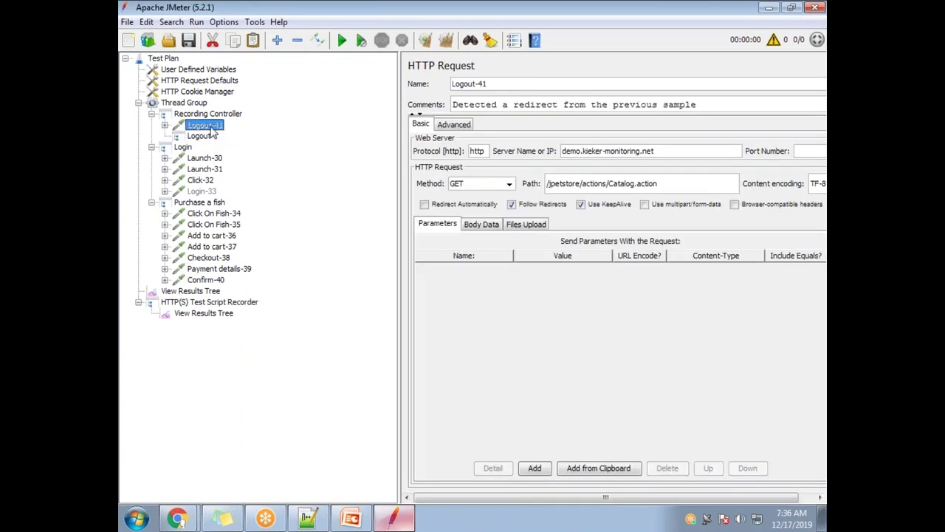
drag(220, 150, 210, 138)
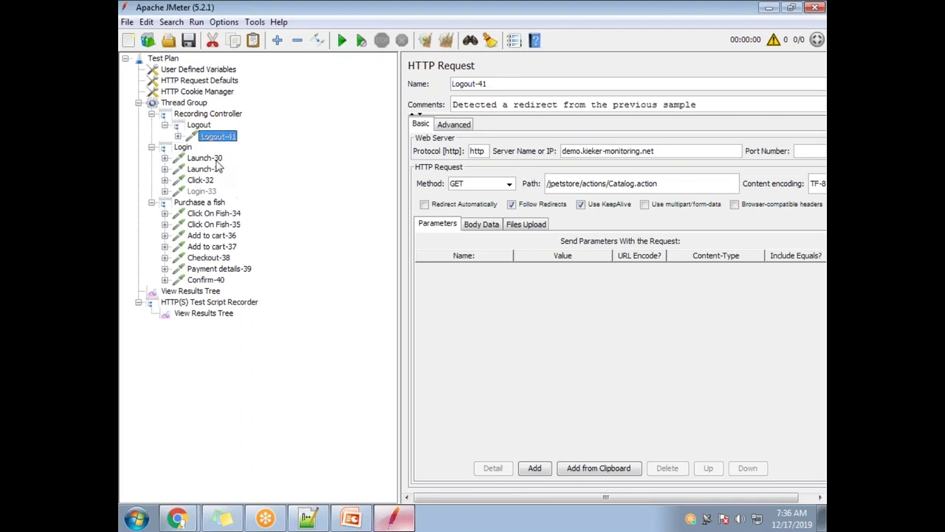
click(199, 126)
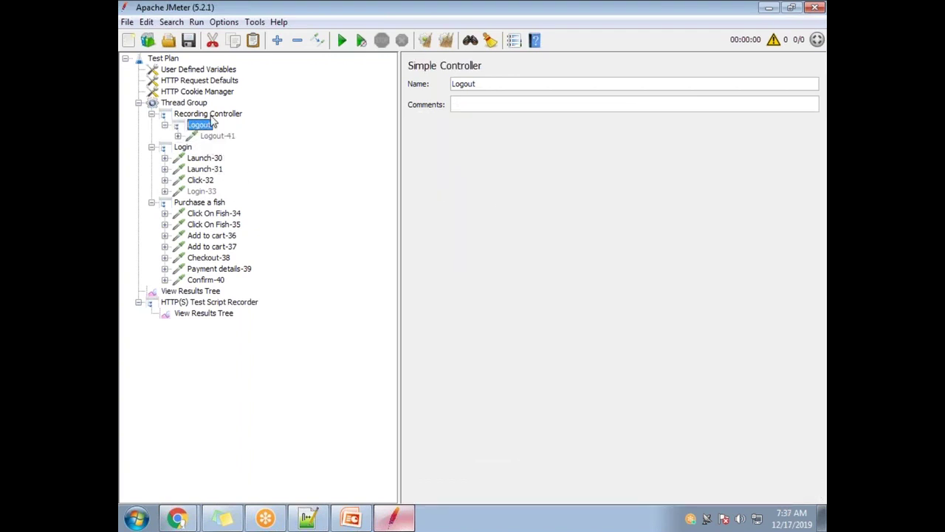
key(Up)
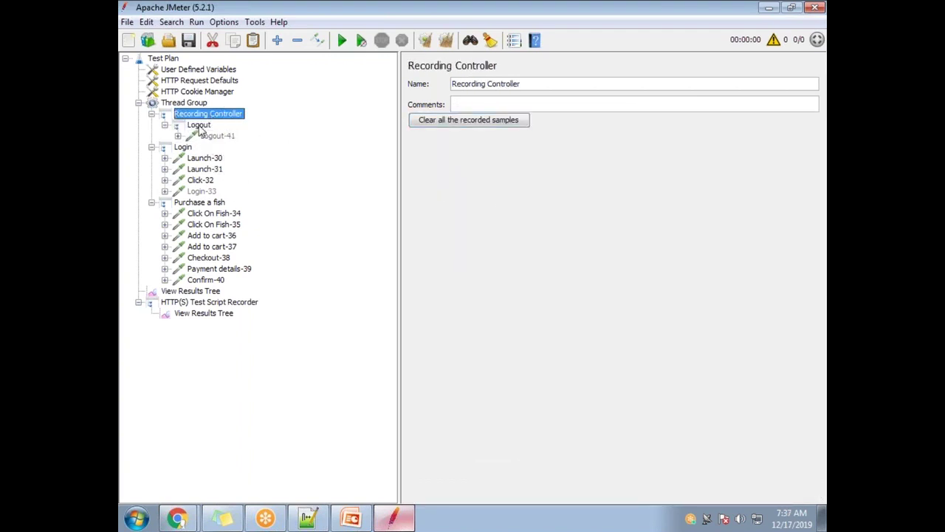
click(194, 127)
drag(194, 127, 186, 108)
- Delete the empty Recording Controller from the Thread Group
click(208, 127)
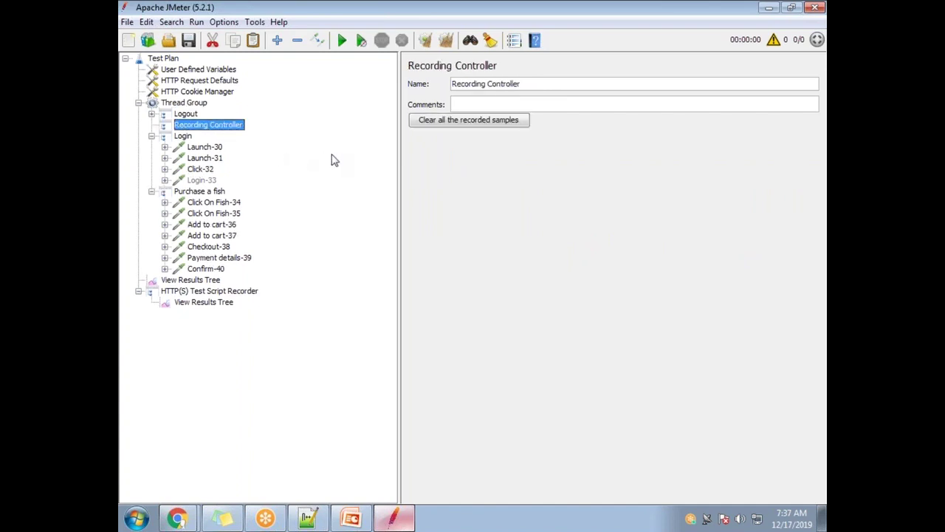
key(Delete)
click(458, 271)
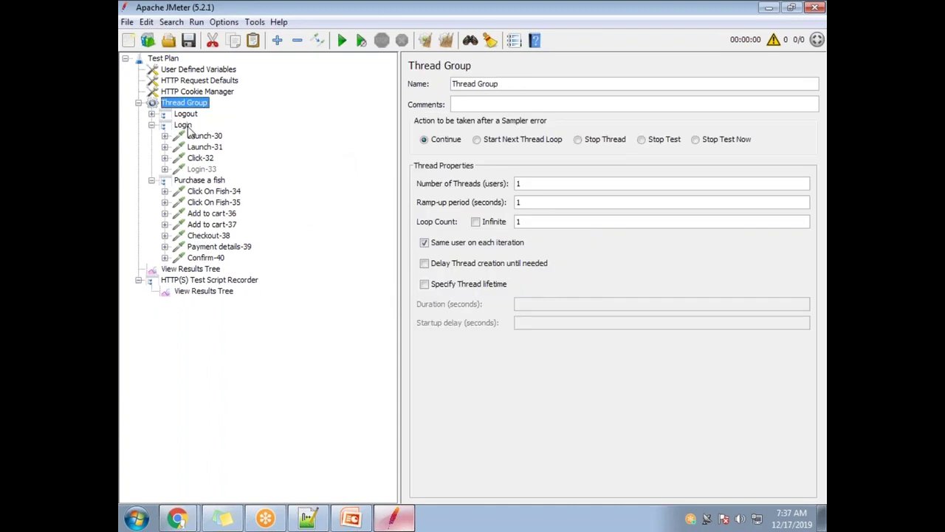
- Reorder the Thread Group's collapsed controllers as Login, Purchase a fish, Logout
click(185, 126)
click(199, 181)
click(186, 115)
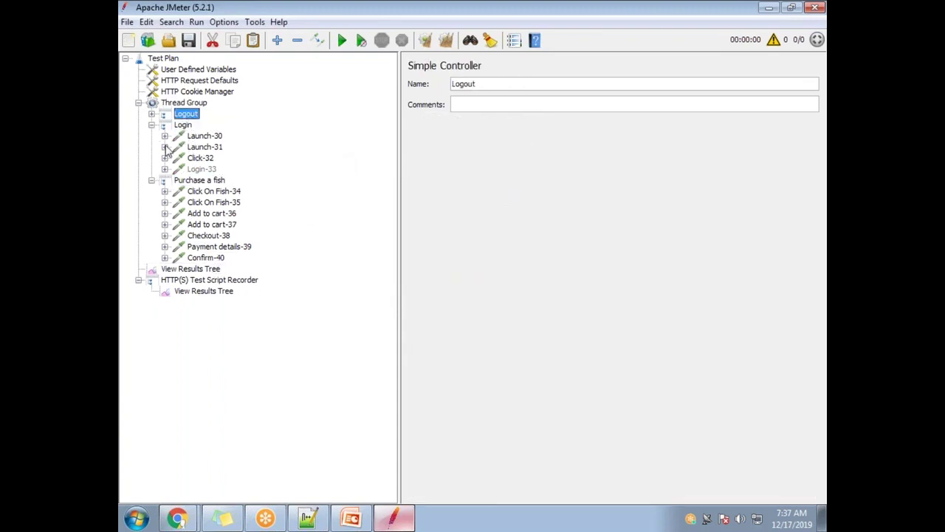
drag(182, 118, 177, 270)
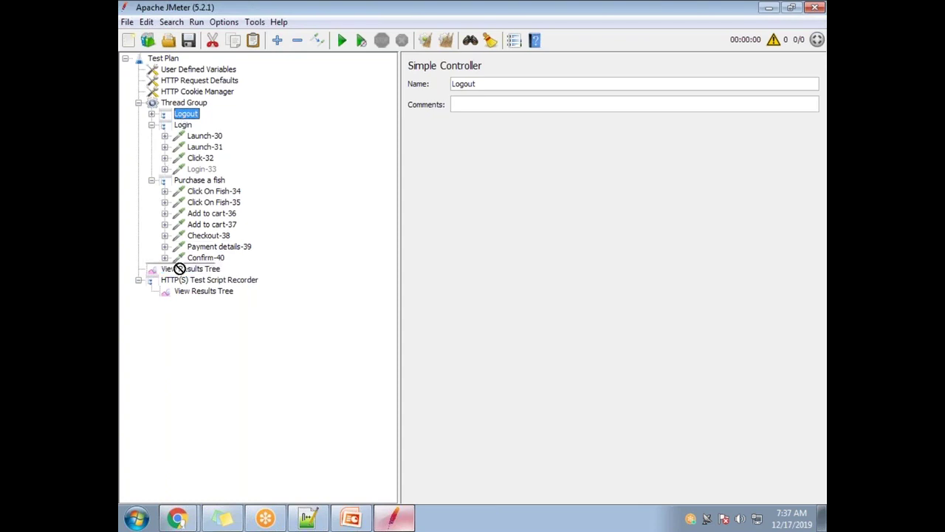
click(151, 180)
click(152, 124)
click(185, 126)
mouse_move(184, 123)
mouse_down()
mouse_move(185, 112)
mouse_move(192, 122)
mouse_up()
click(197, 136)
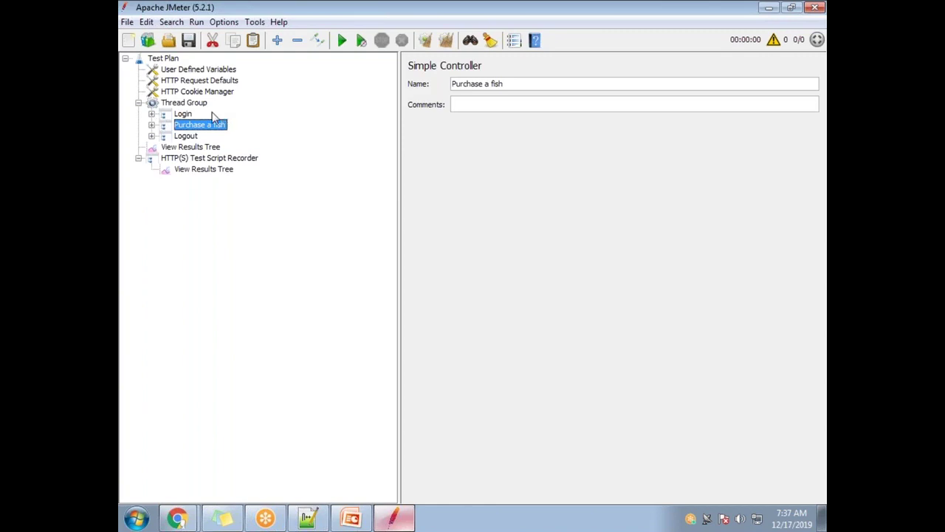
- Review the samplers grouped under the Login, Purchase a fish and Logout controllers, and collapse all three
click(151, 115)
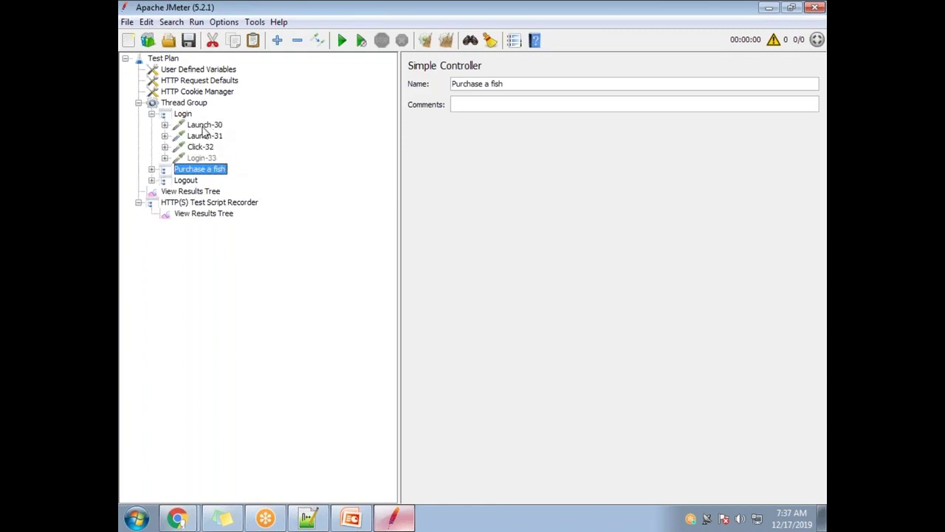
click(183, 114)
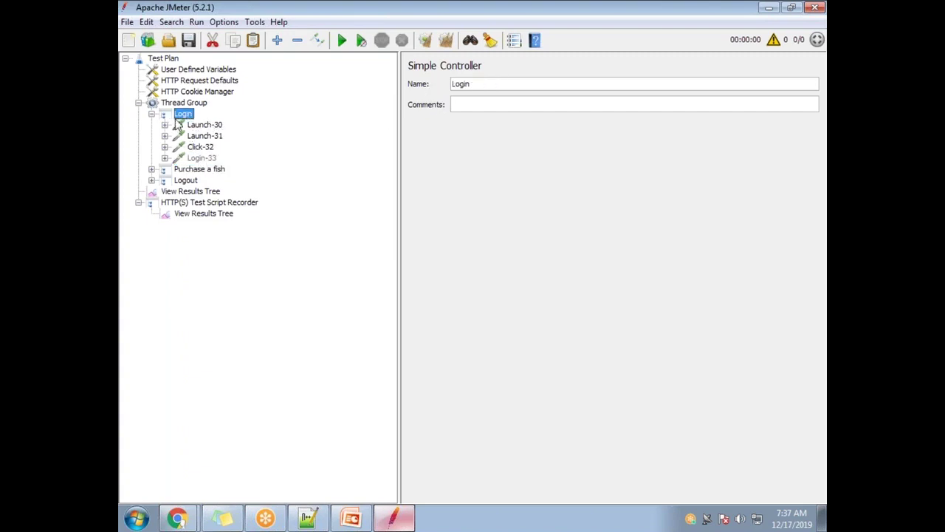
click(151, 169)
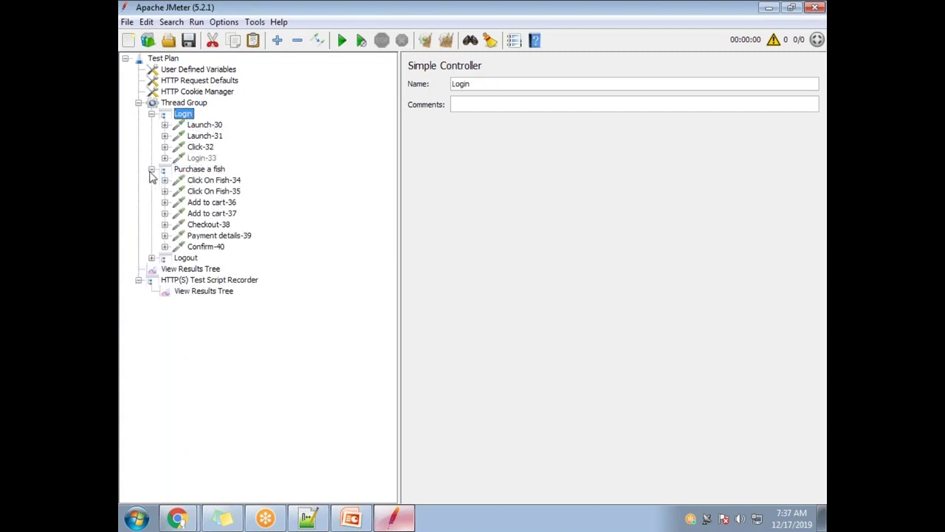
click(218, 170)
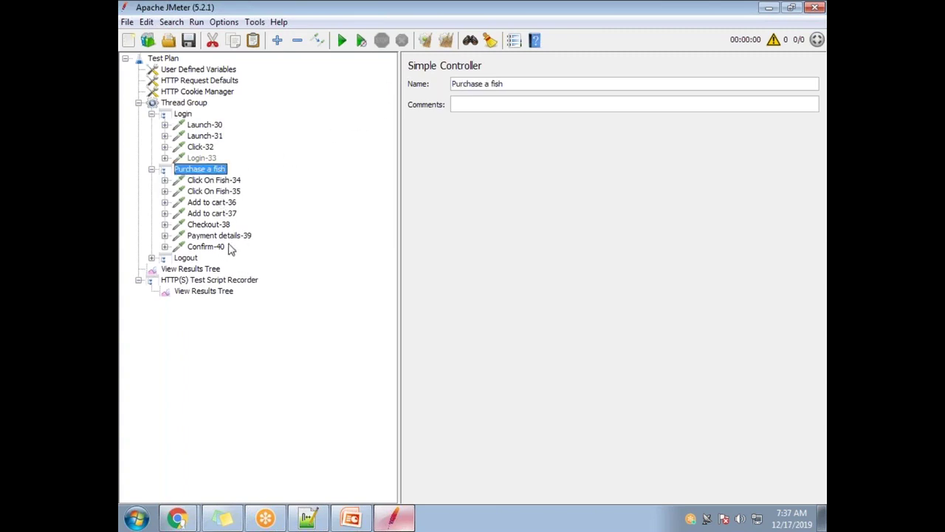
click(152, 257)
click(185, 259)
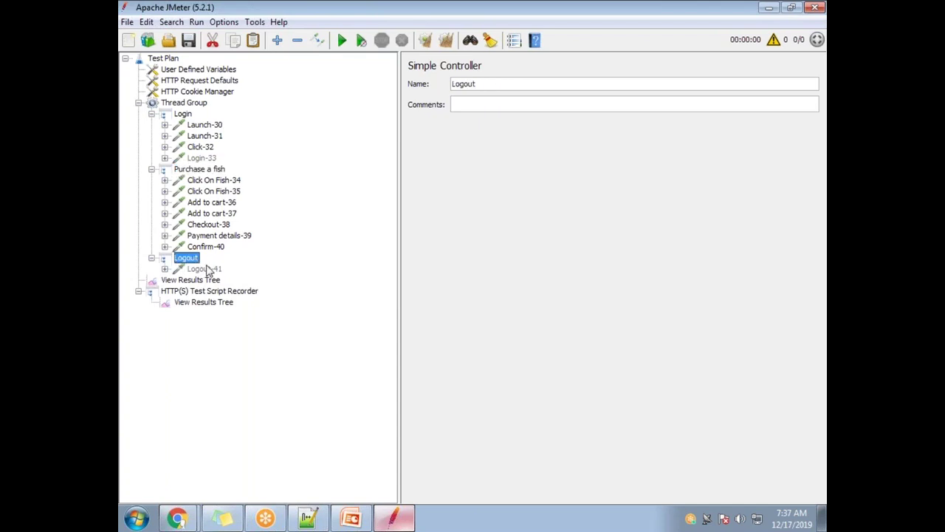
click(204, 269)
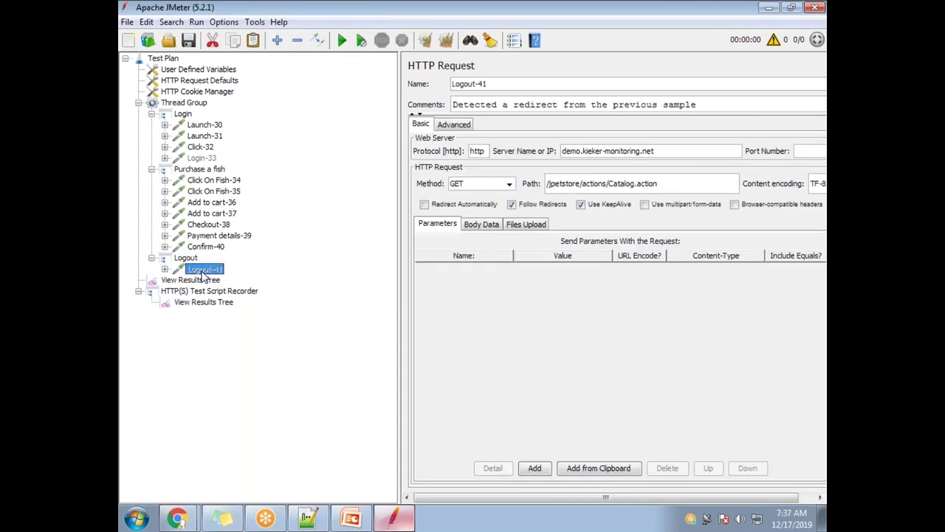
click(151, 258)
click(152, 170)
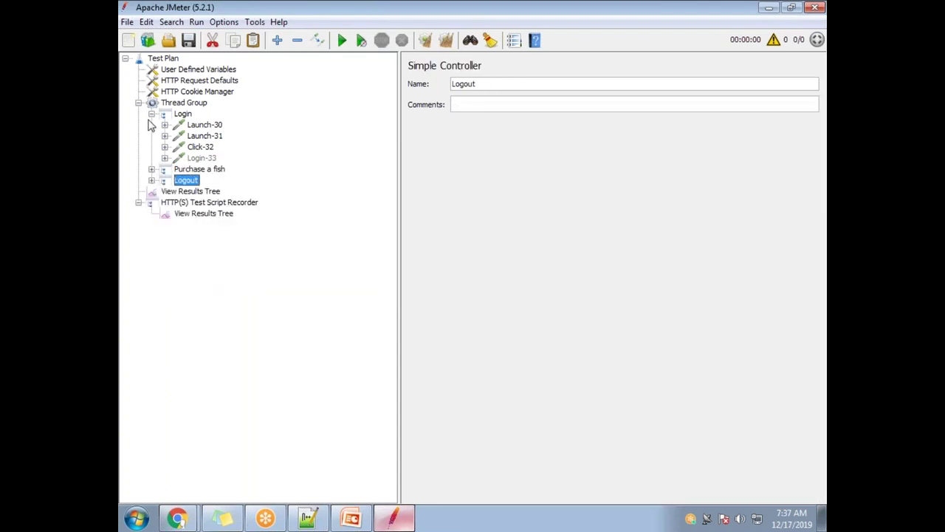
click(151, 114)
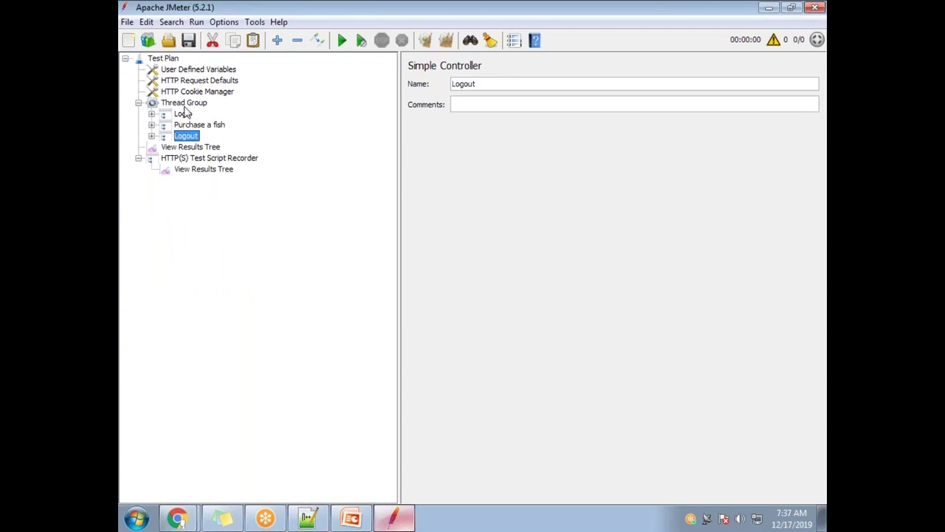
- Expand the Purchase a fish, Logout and Login controllers again to show their samplers
click(152, 125)
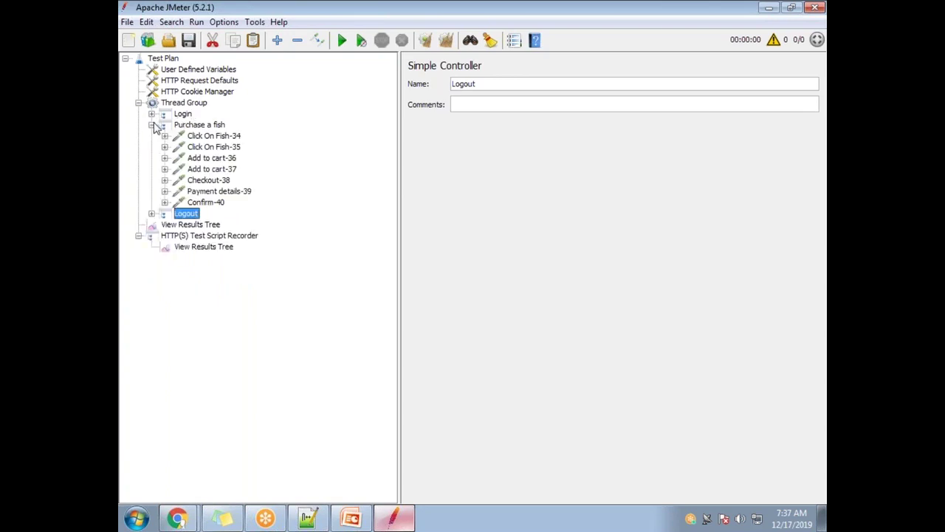
click(152, 213)
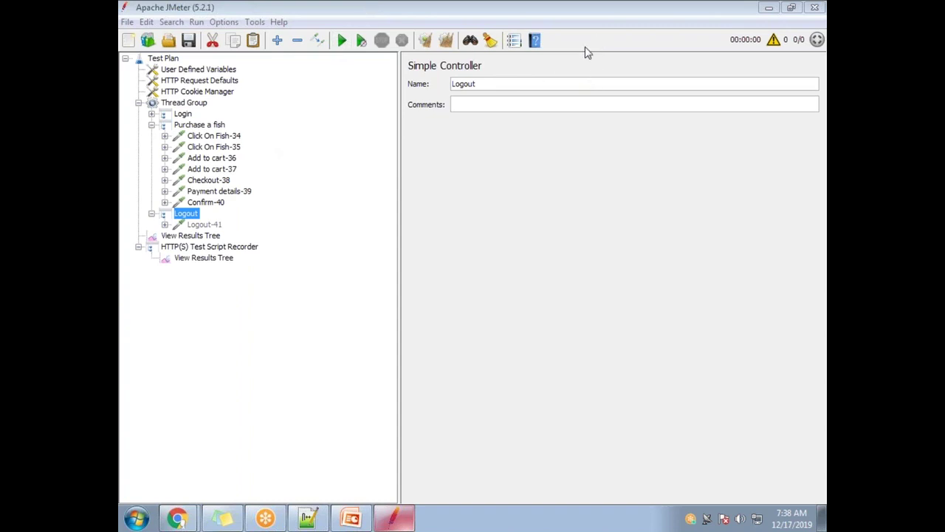
click(184, 114)
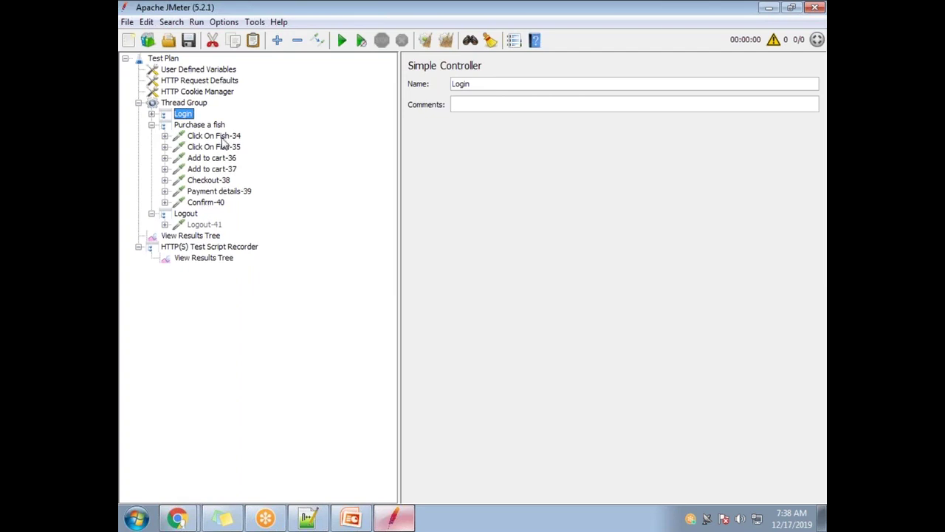
click(151, 114)
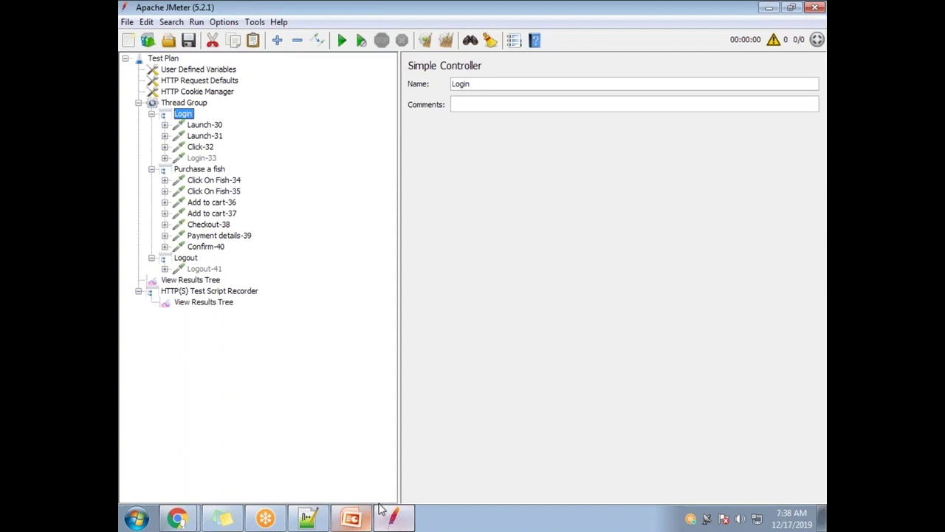
- Switch to Notepad++ and start a new note reading "Controller" on line 892, below "2) Jmeter functions"
click(307, 520)
click(333, 443)
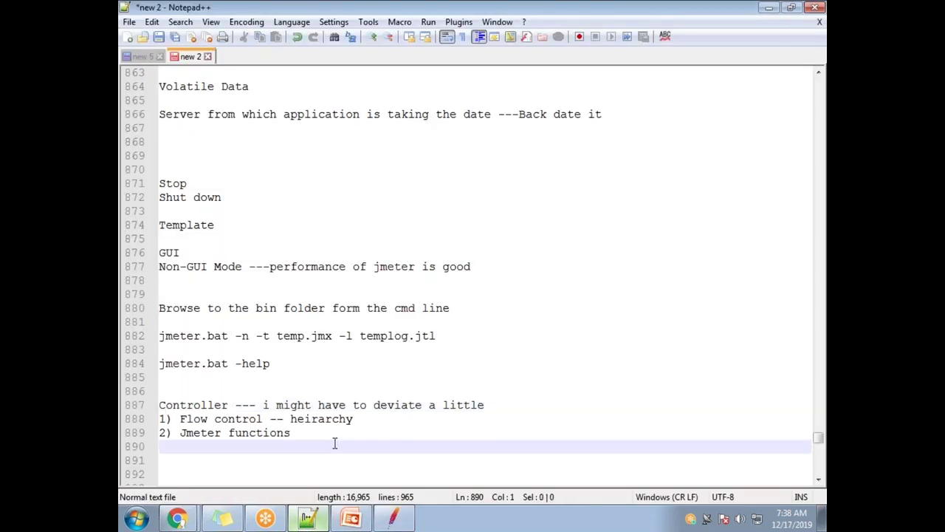
key(Return)
key(Return)
text(Controller)
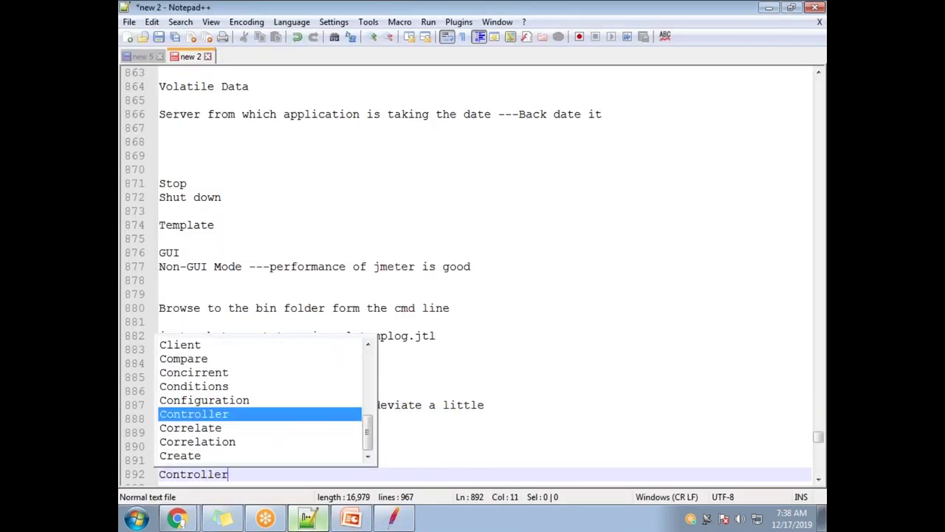
- Complete the last note line so it reads "Controller can include multiple transactions"
text( can have mu)
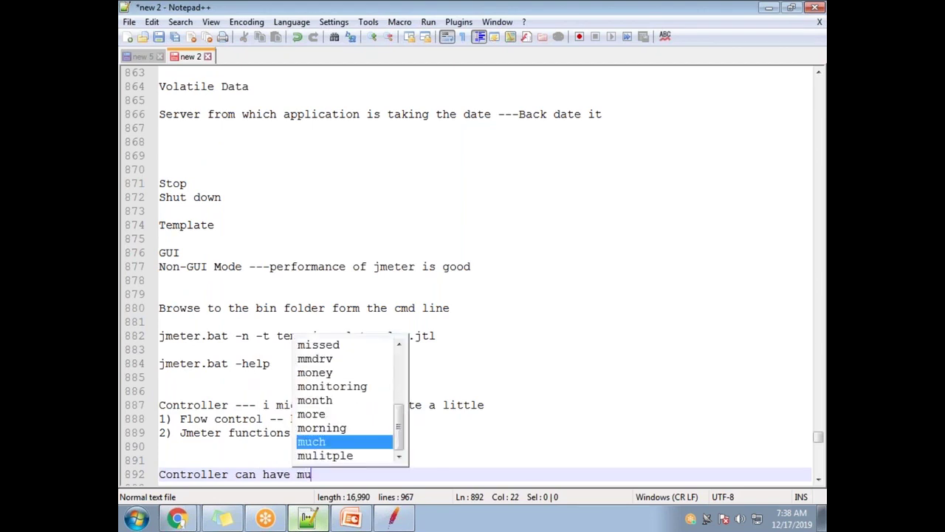
text(ltiple transaction)
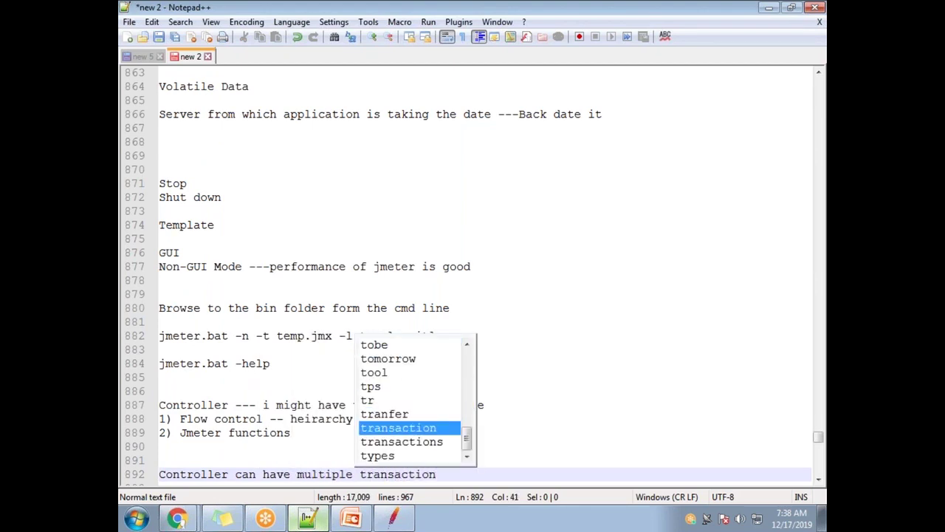
text(s)
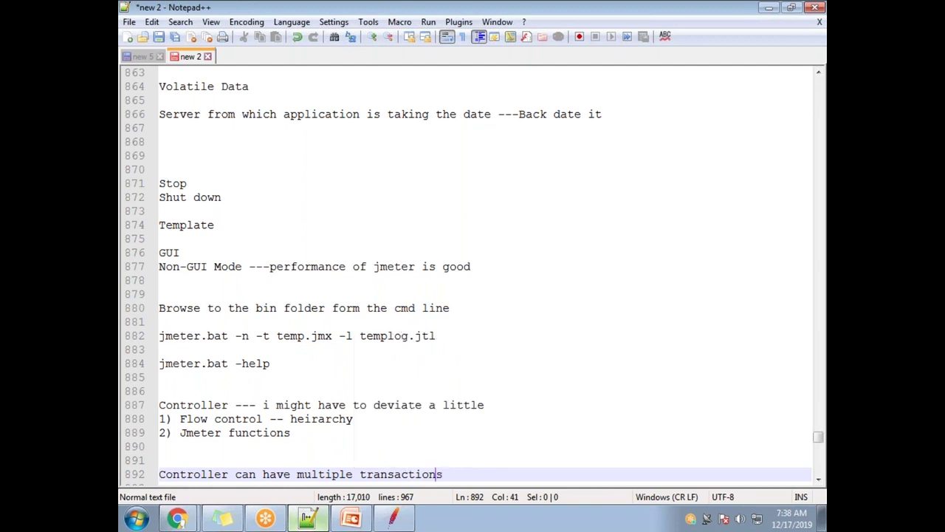
key(BackSpace)
key(BackSpace)
key(BackSpace)
key(BackSpace)
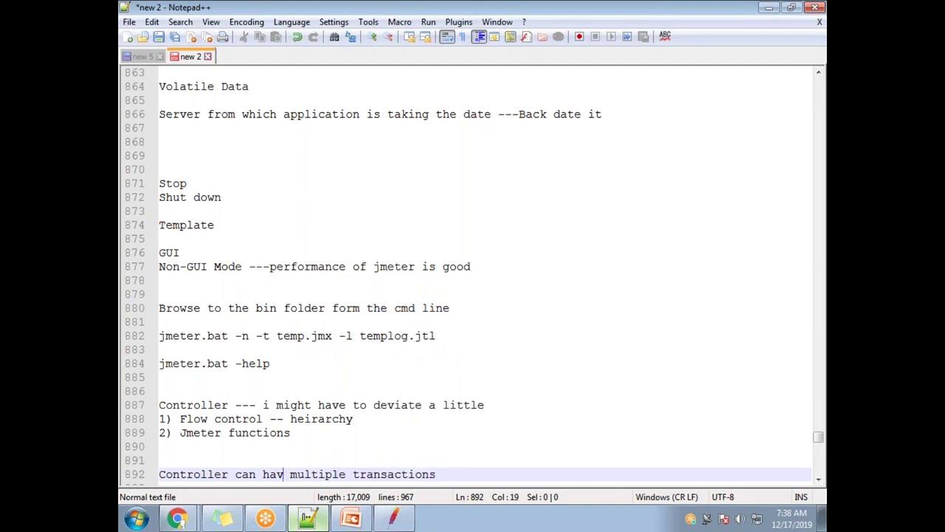
text(include)
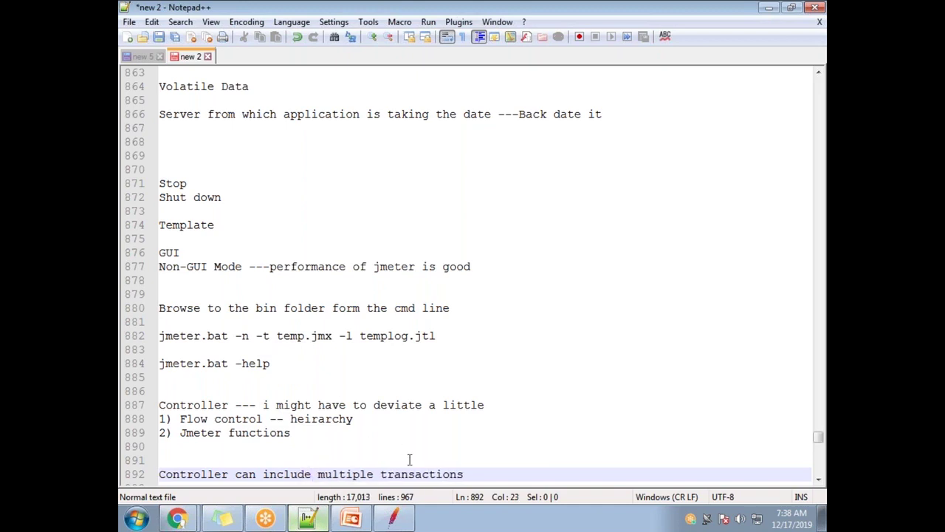
- Add a line break after the controller note and prefix that note with "---->"
key(Up)
click(484, 474)
key(Return)
key(Up)
text(---->)
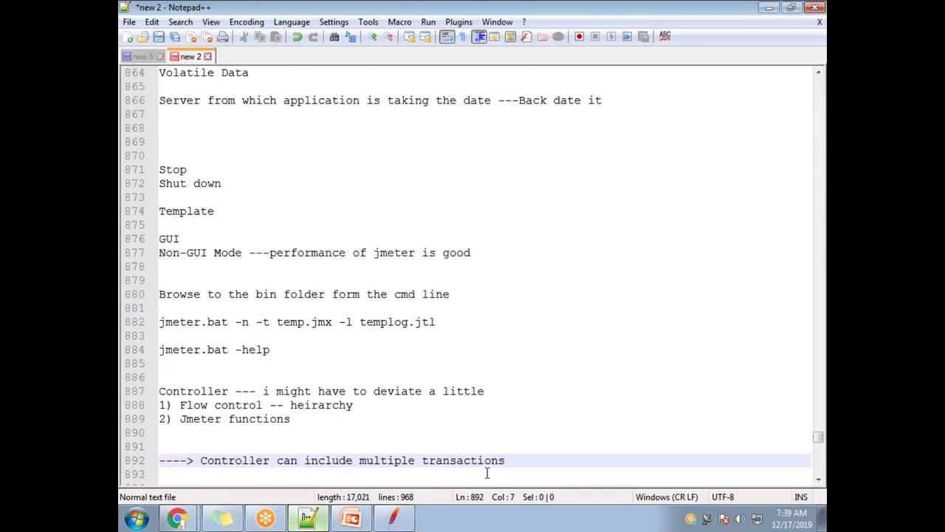
- Add the line "----> A transaction can include multiple samplers" below the controller note and select both lines
key(End)
key(Return)
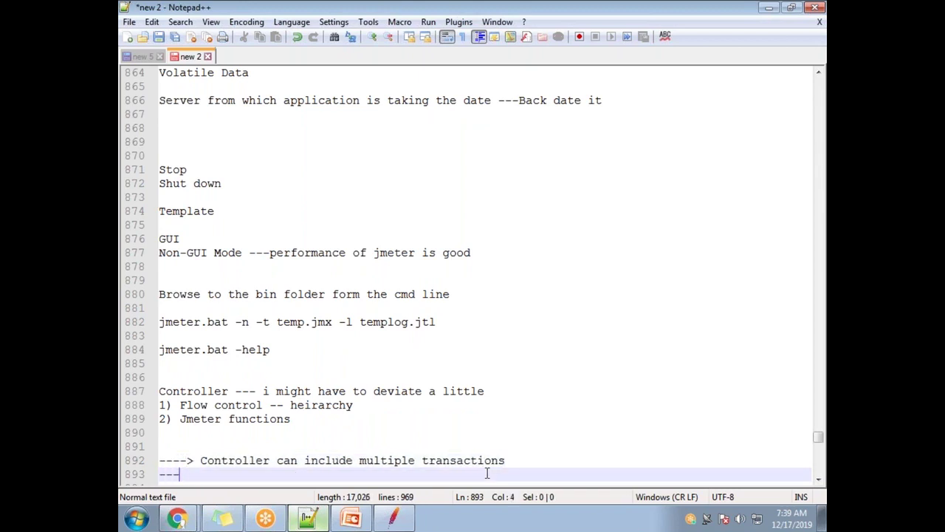
text(----> A transaction )
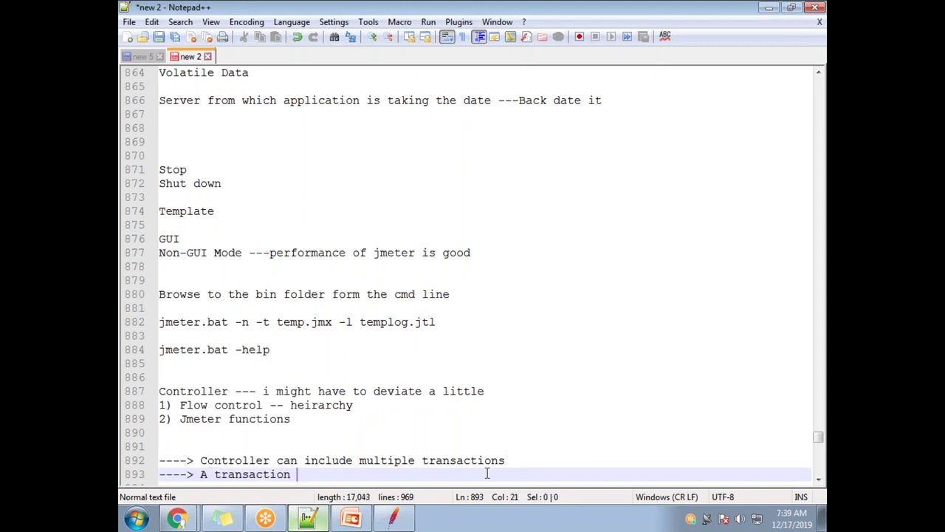
text(can)
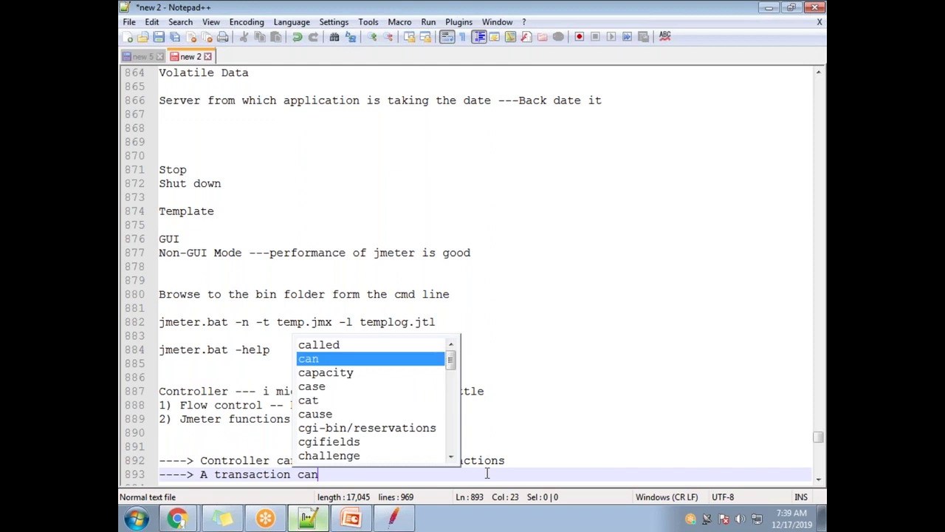
text( include multi)
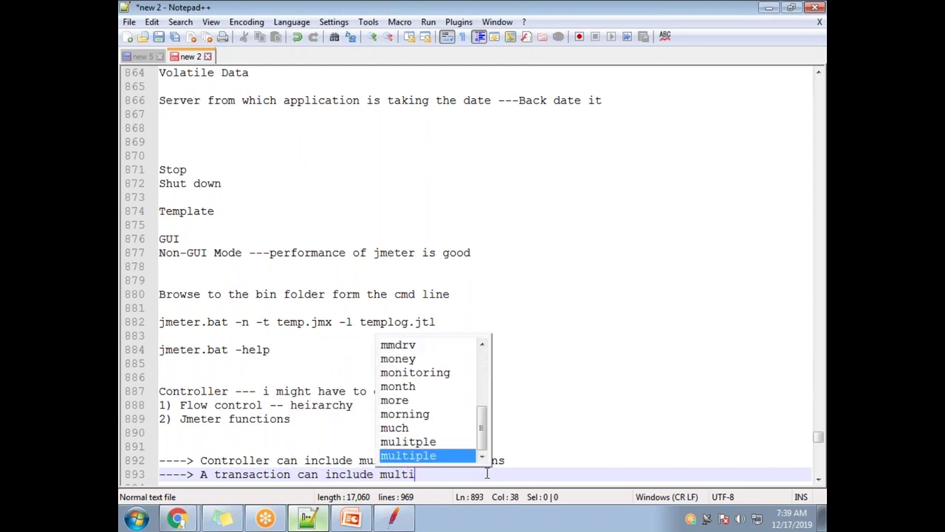
text(ple samplers)
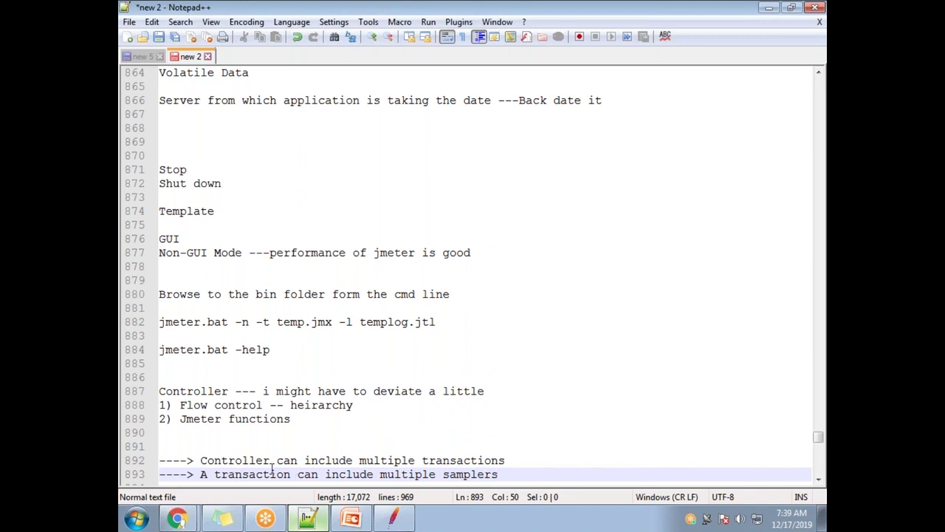
drag(517, 474, 134, 463)
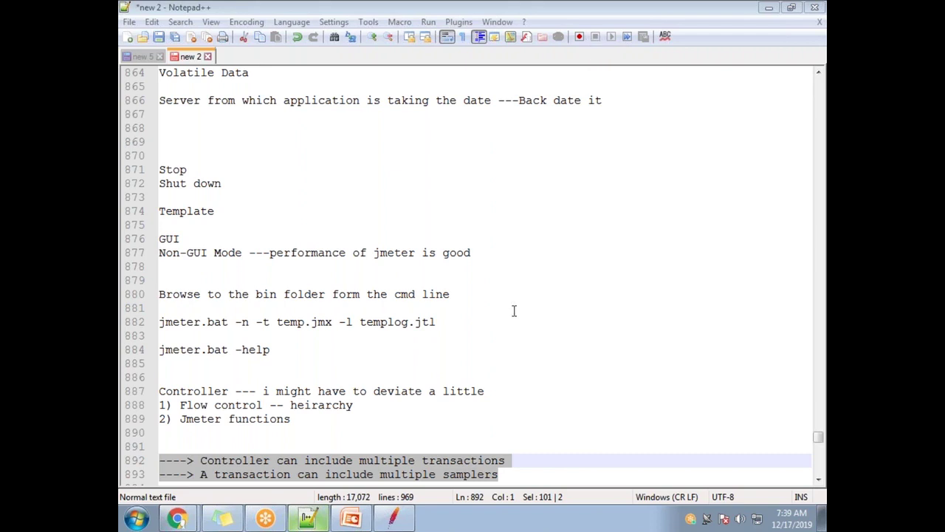
- Switch to JMeter and rename the Click-32 request under the Login controller as "Login - 32"
key(alt+Tab)
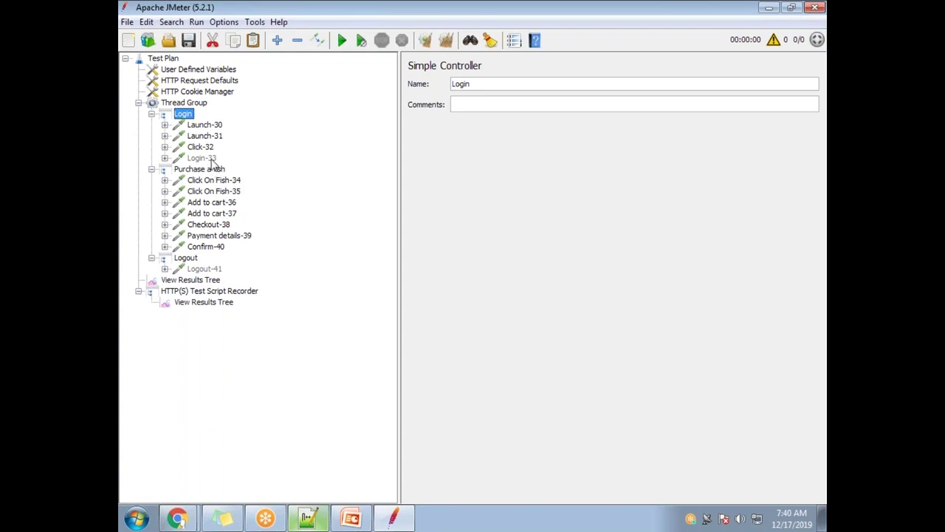
click(166, 147)
click(207, 150)
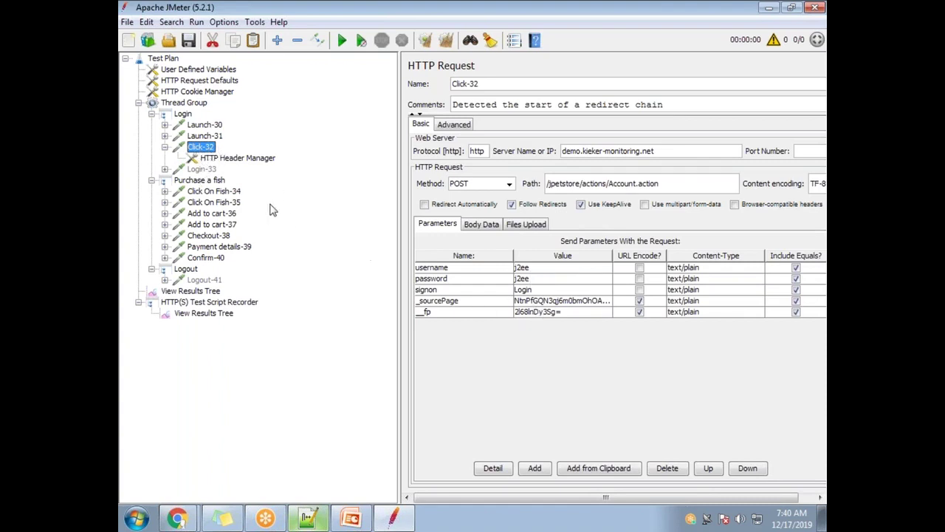
triple_click(473, 83)
text(L)
click(207, 213)
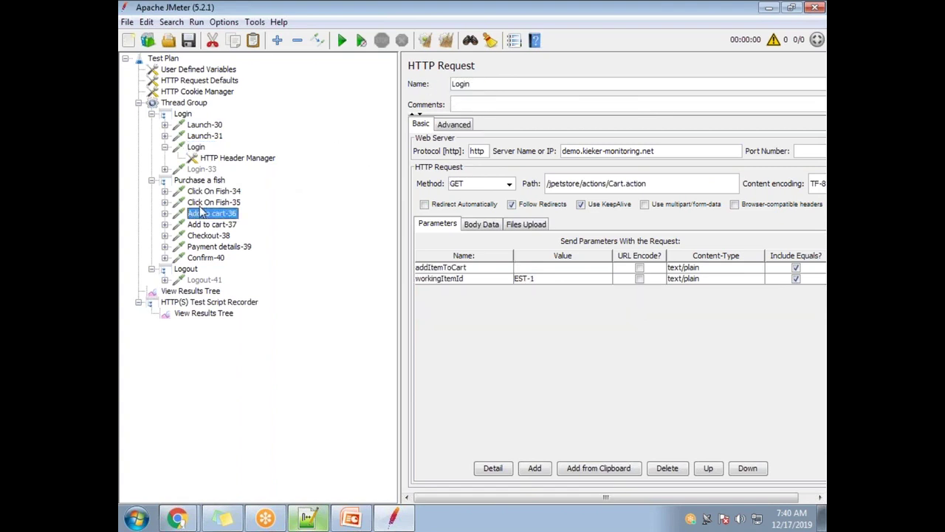
click(210, 147)
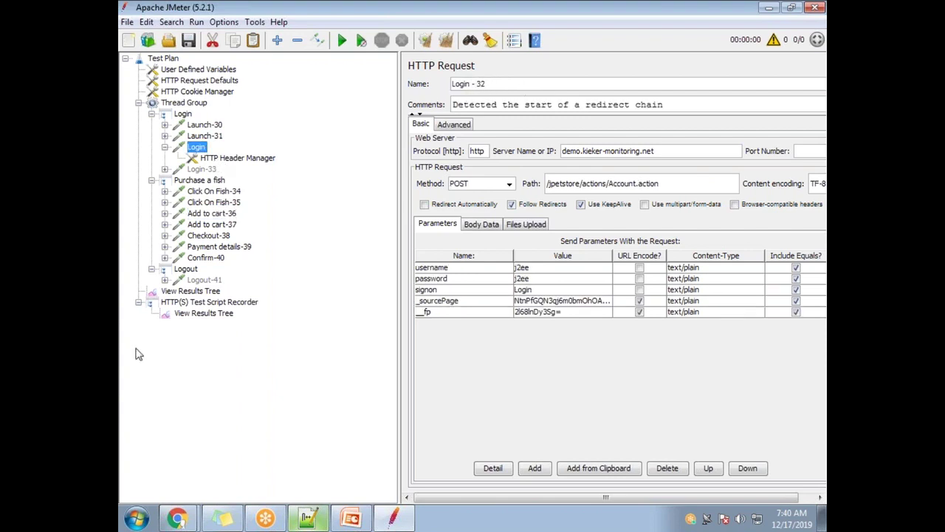
click(225, 159)
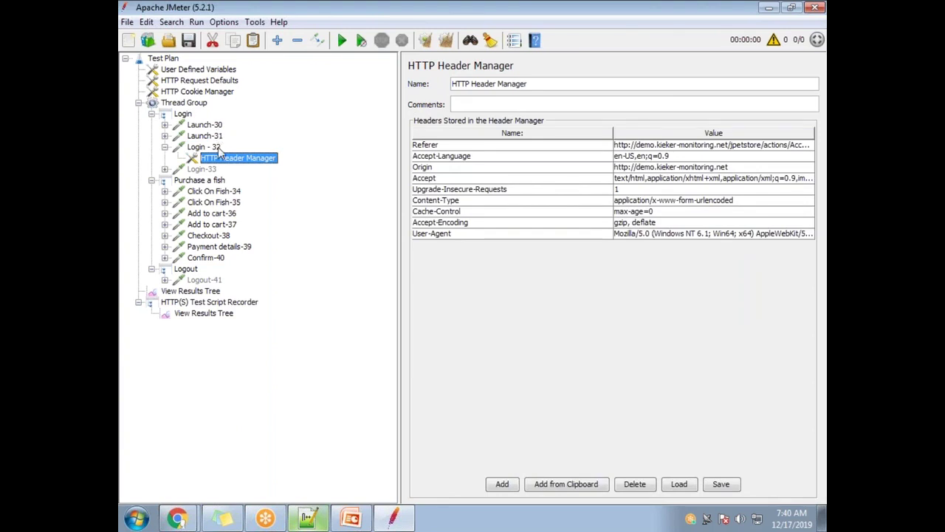
- Compare the settings of the Login - 32 request with the disabled Login-33 request, and collapse Login - 32
click(204, 149)
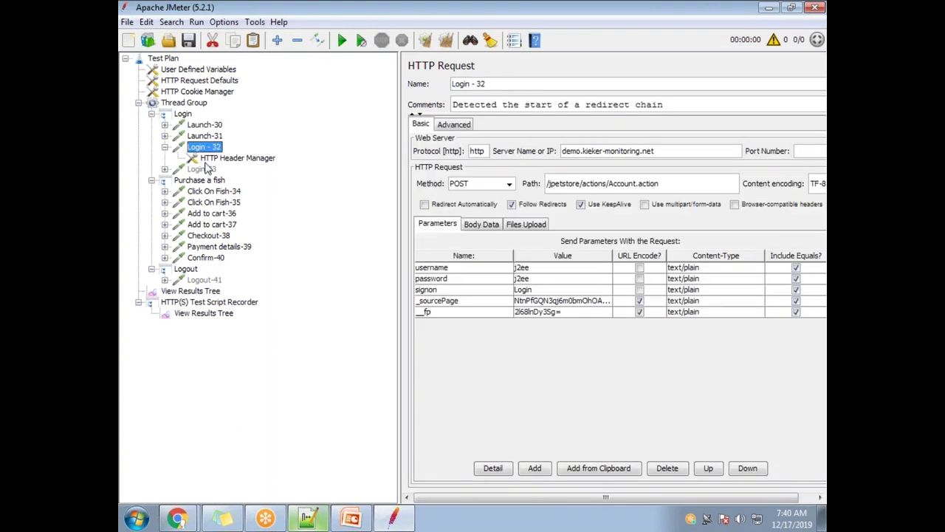
click(208, 169)
click(199, 148)
key(Down)
click(199, 148)
click(199, 170)
click(200, 149)
click(198, 170)
click(200, 148)
click(164, 147)
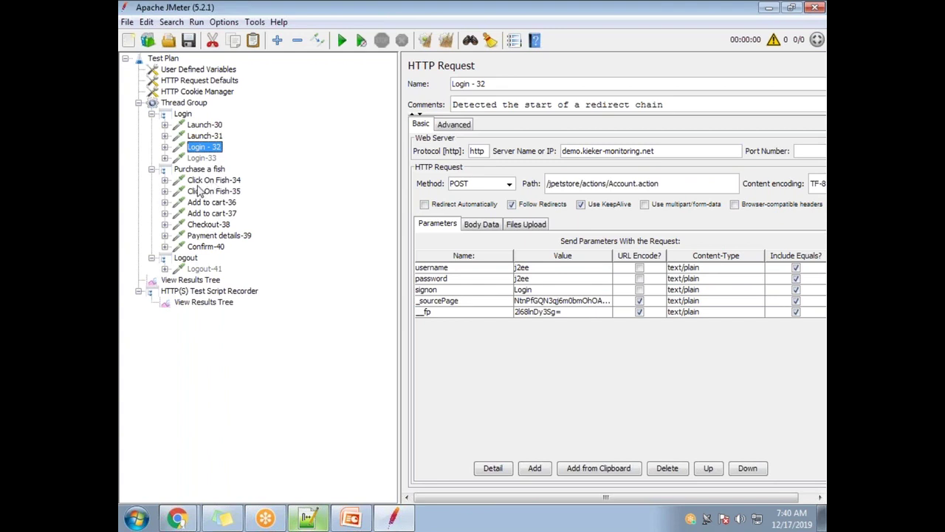
- Check the controller notes in Notepad++ against the Login and Purchase a fish controllers in JMeter
key(alt+Tab)
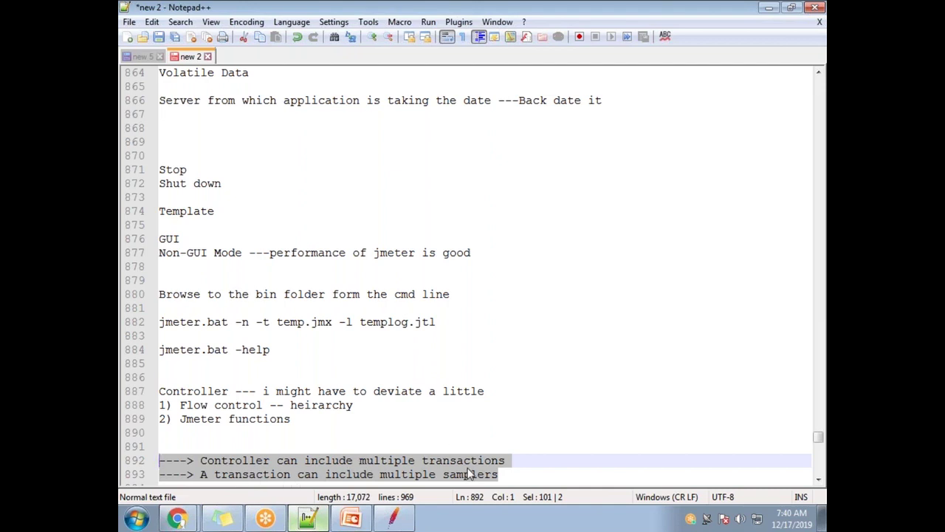
key(alt+Tab)
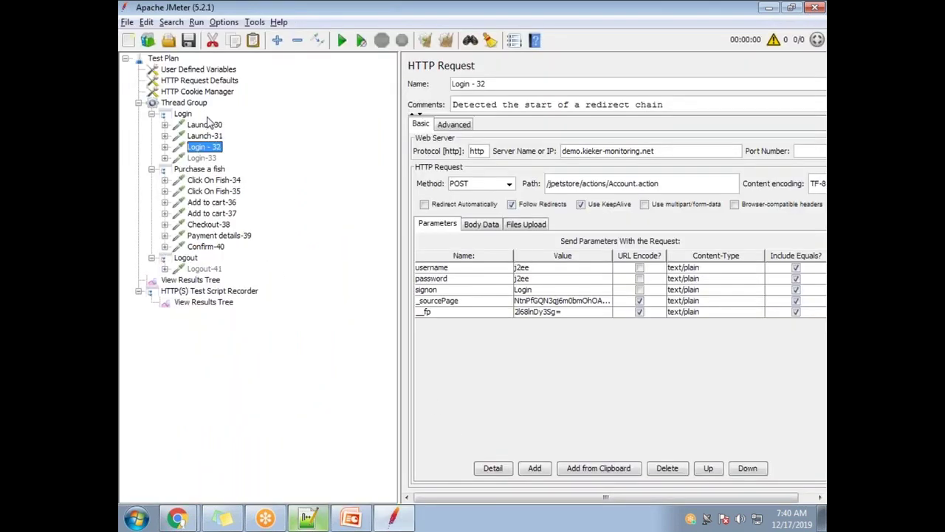
click(184, 115)
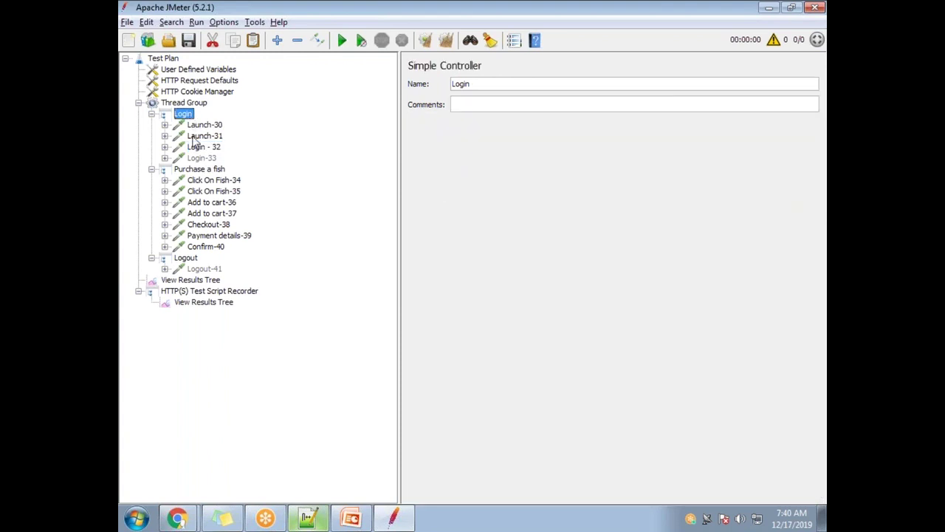
click(209, 170)
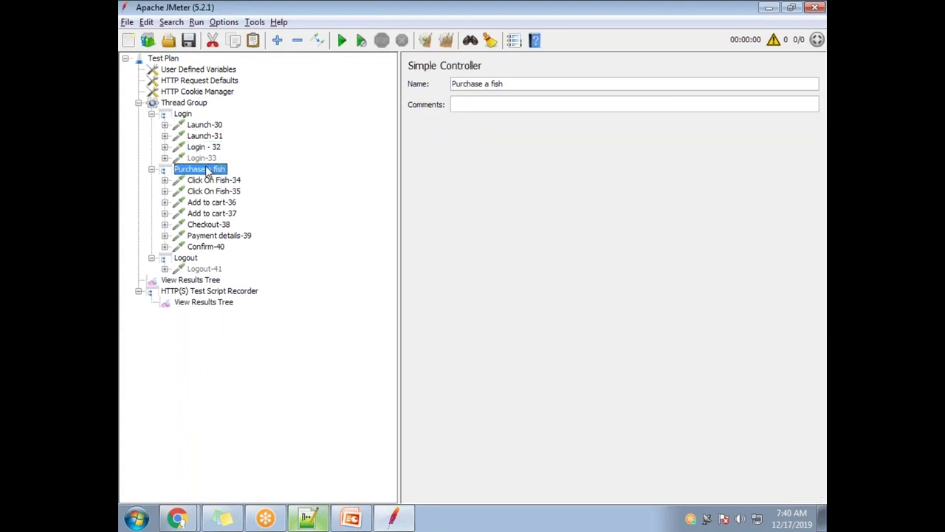
- Rename the thread group as "Buy Fish"
click(183, 103)
drag(508, 86, 453, 87)
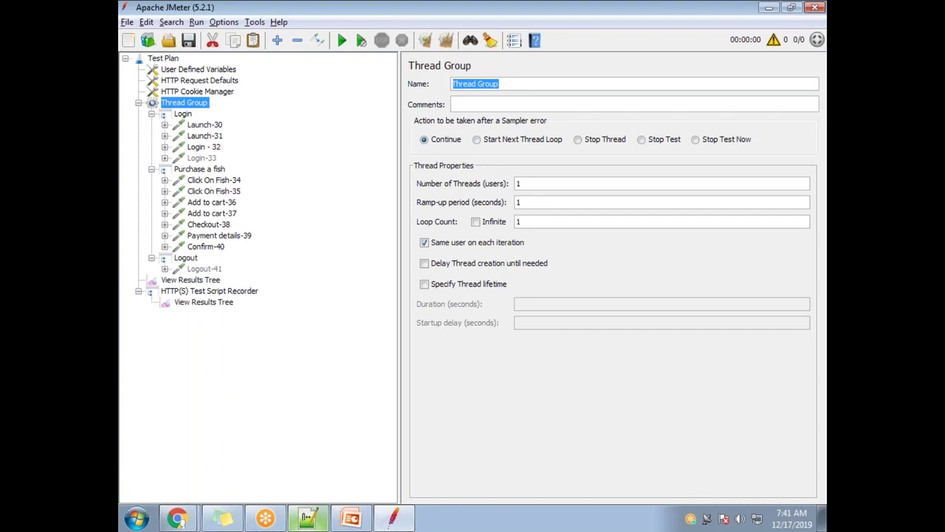
text(Buy Fish)
click(178, 235)
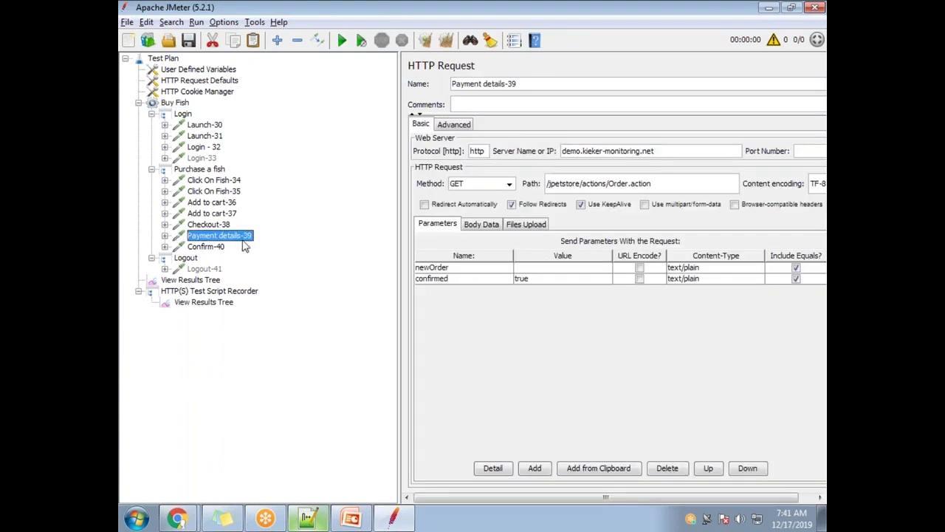
- Reopen the Buy Fish thread group's settings and collapse its branch in the test plan tree
click(171, 103)
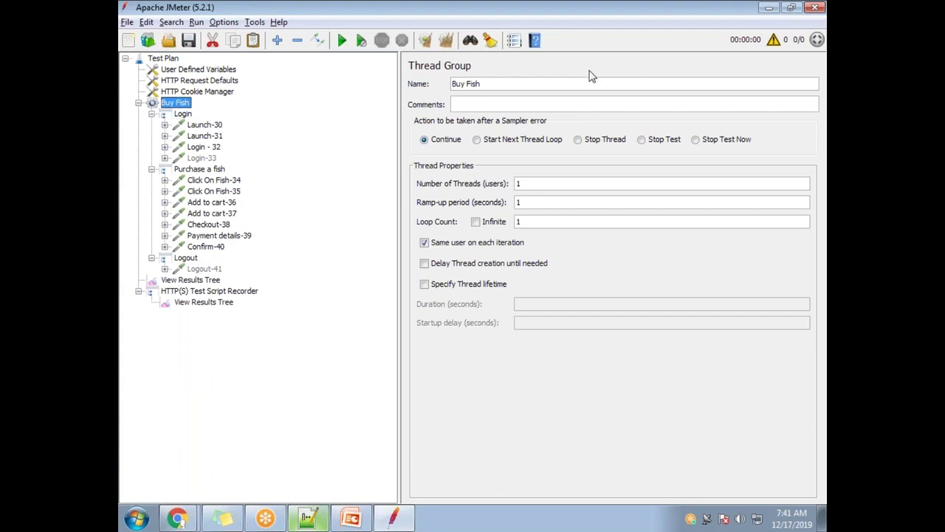
drag(501, 87, 453, 84)
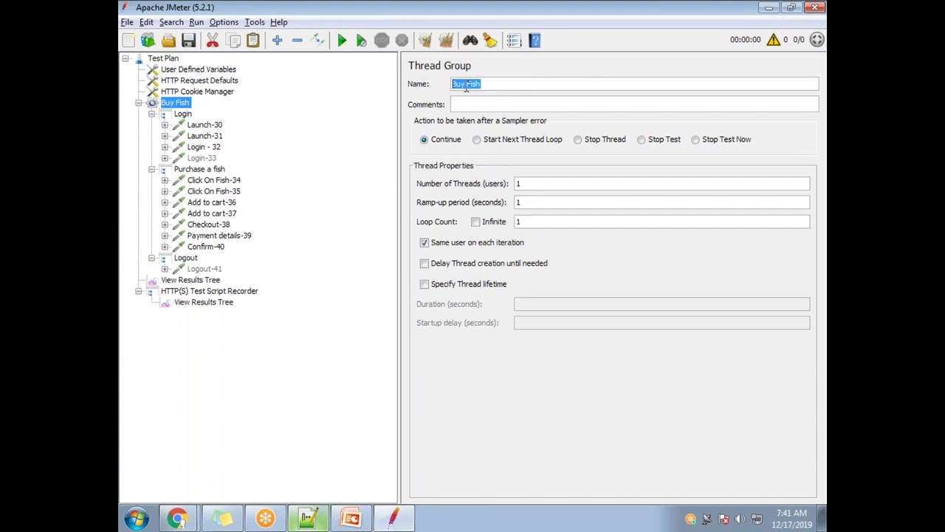
click(138, 103)
click(138, 104)
click(138, 104)
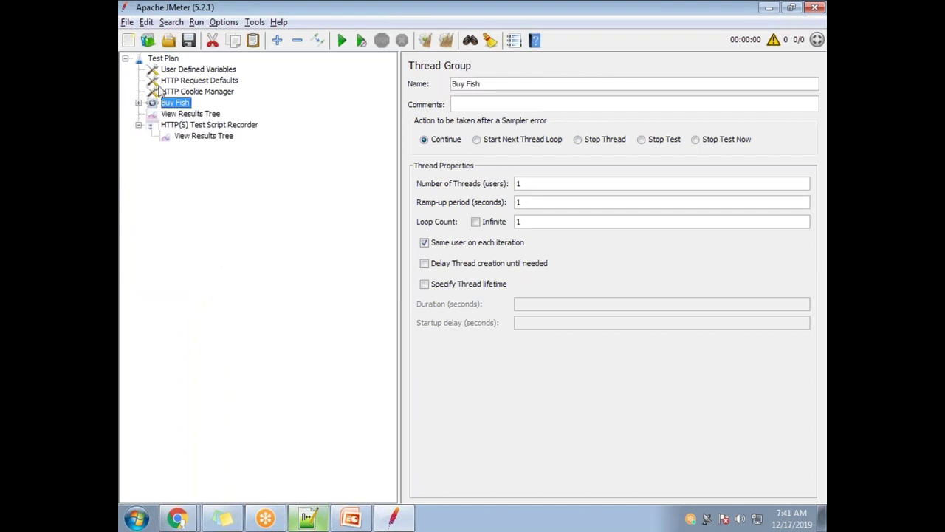
- Add a second thread group named "Buy Dog" to the test plan and move it directly below Buy Fish
right_click(178, 62)
mouse_move(202, 74)
mouse_move(440, 74)
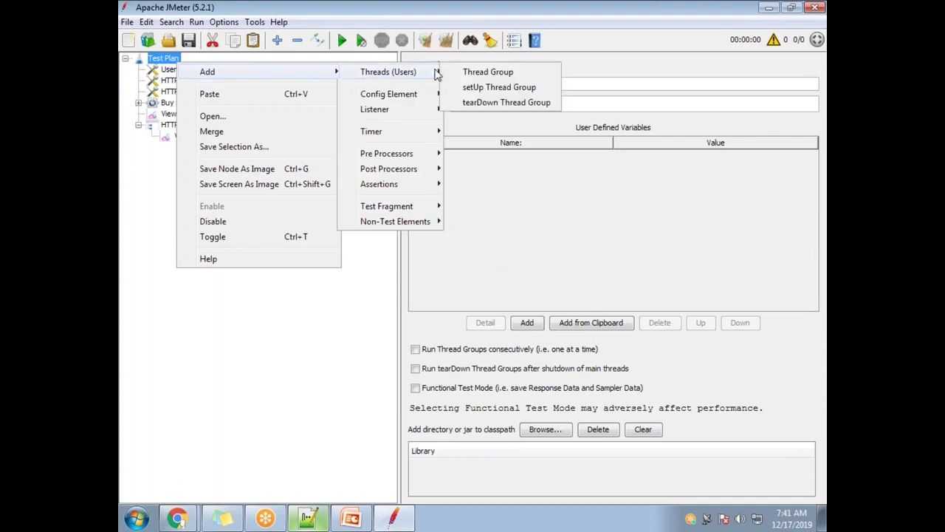
click(476, 72)
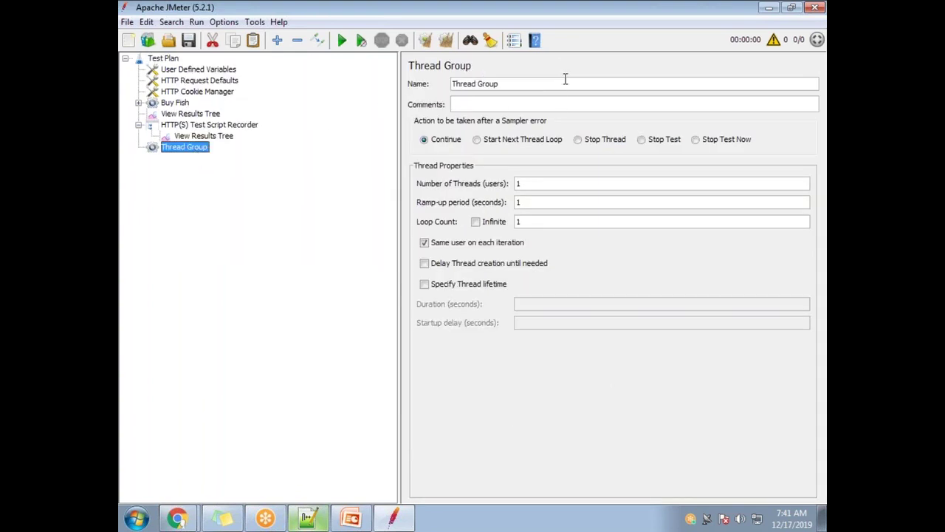
drag(527, 83, 447, 83)
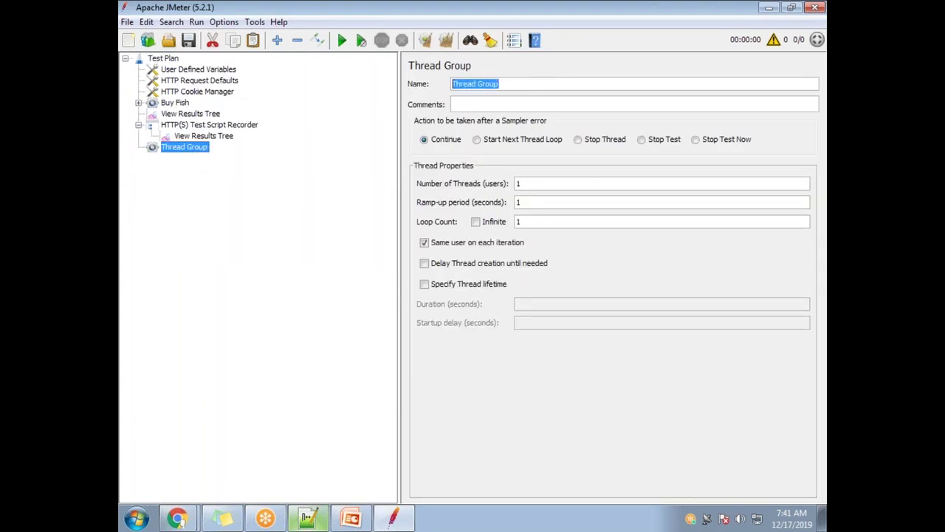
text(P)
click(177, 148)
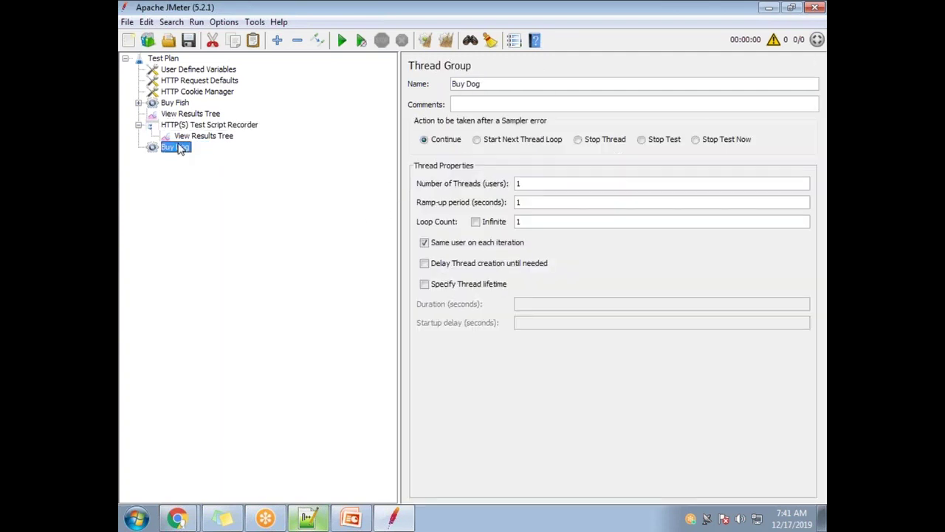
drag(176, 148, 186, 118)
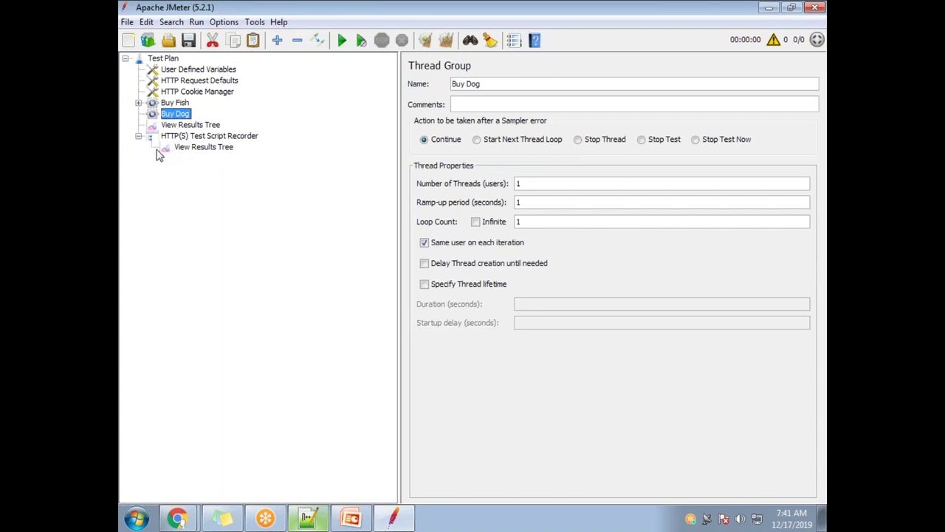
- Add a Simple Controller to the Buy Dog thread group and paste two more copies of it there
right_click(180, 120)
mouse_move(274, 125)
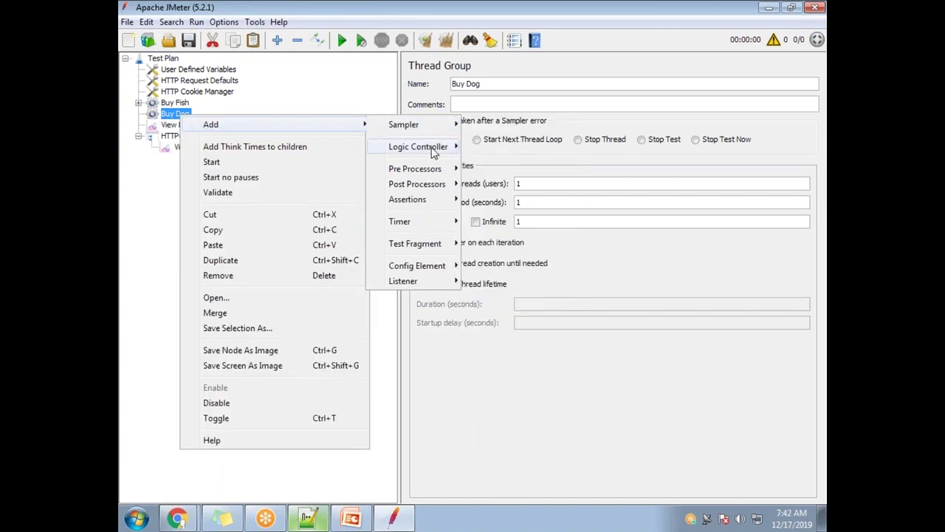
mouse_move(417, 146)
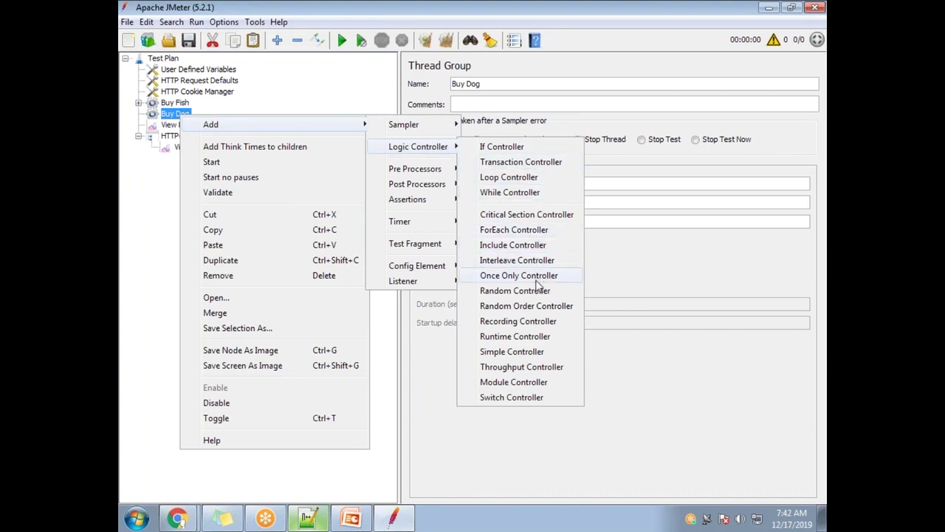
click(531, 352)
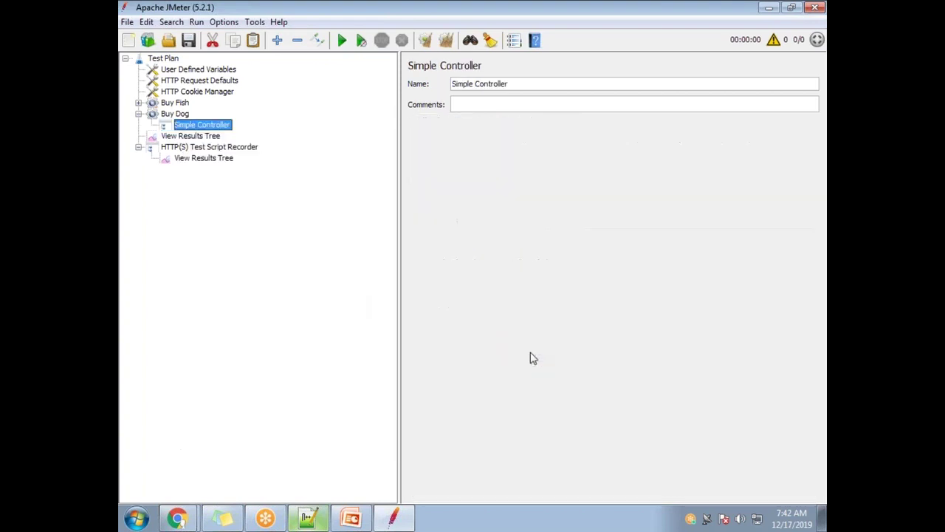
click(181, 115)
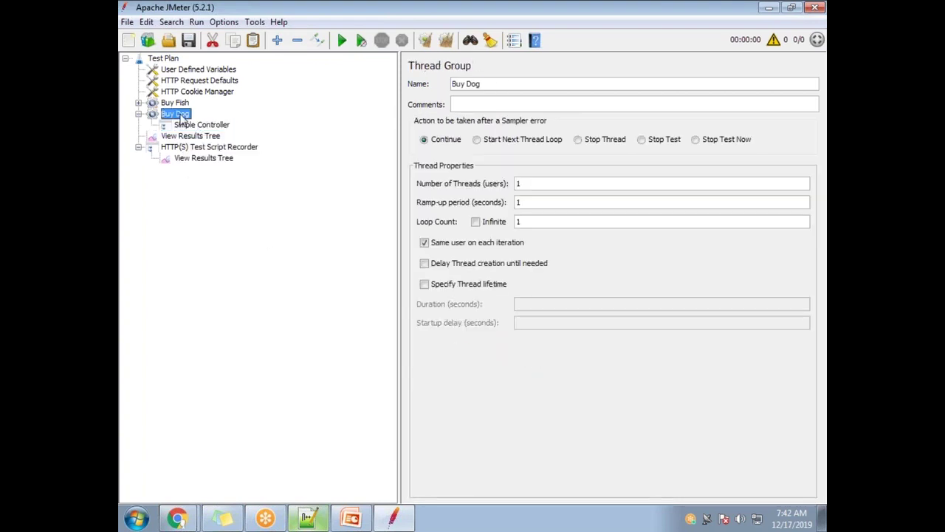
key(ctrl+v)
key(ctrl+v)
- Rename the first simple controller under Buy Dog as "Login" and the second as "Purchase a Dog"
click(211, 126)
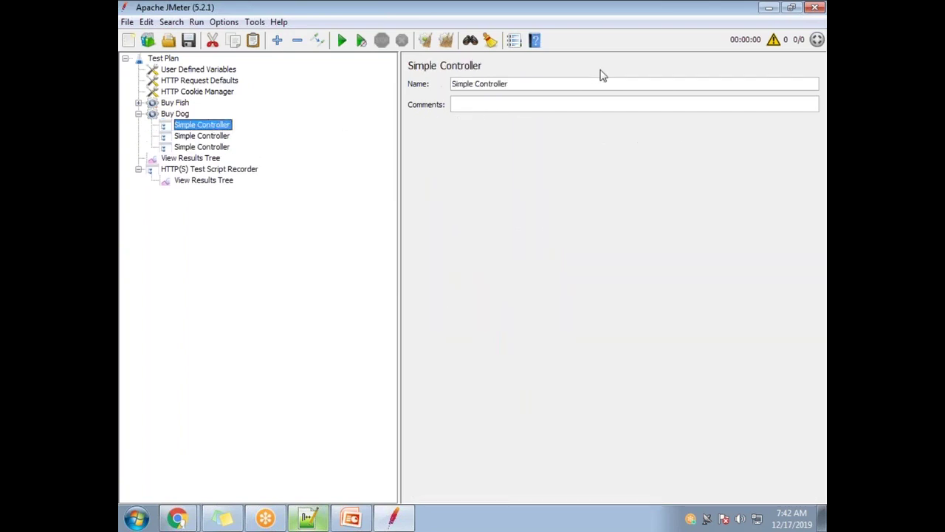
drag(507, 83, 388, 84)
text(Login)
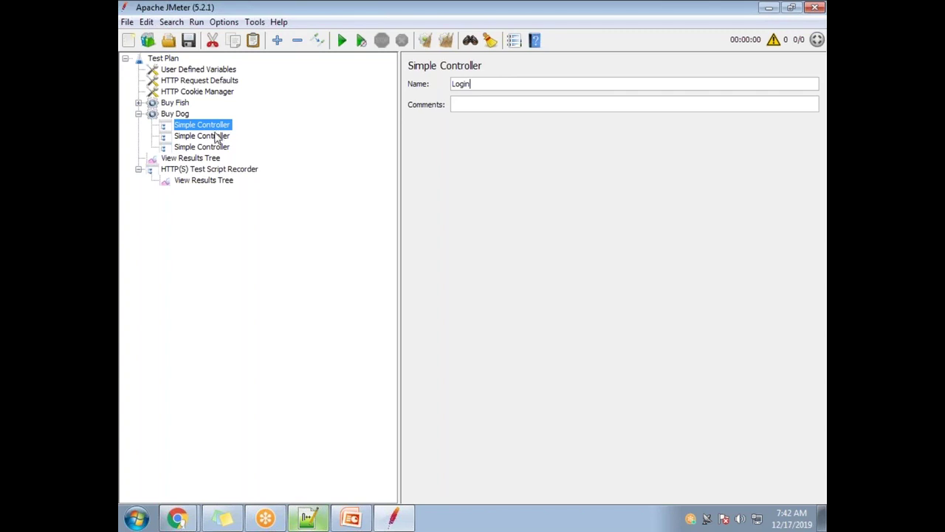
click(217, 137)
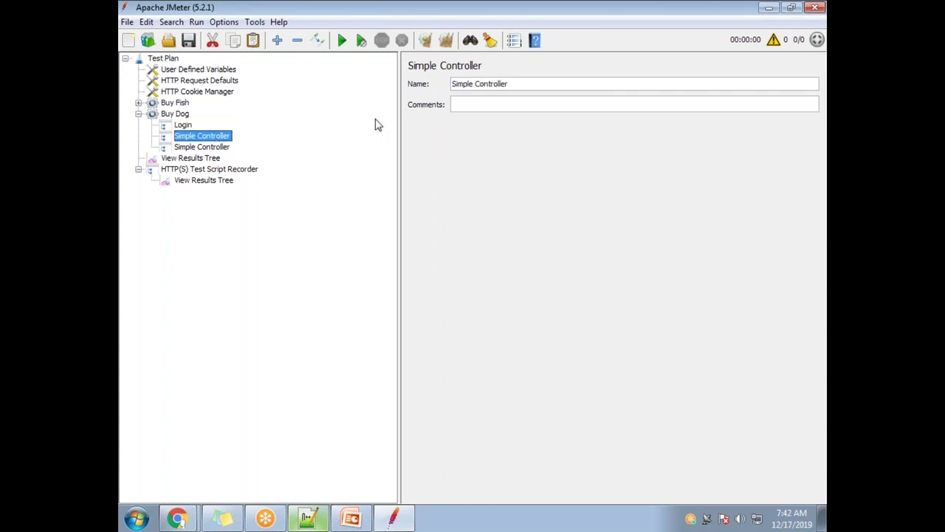
drag(517, 83, 451, 83)
text(Purch)
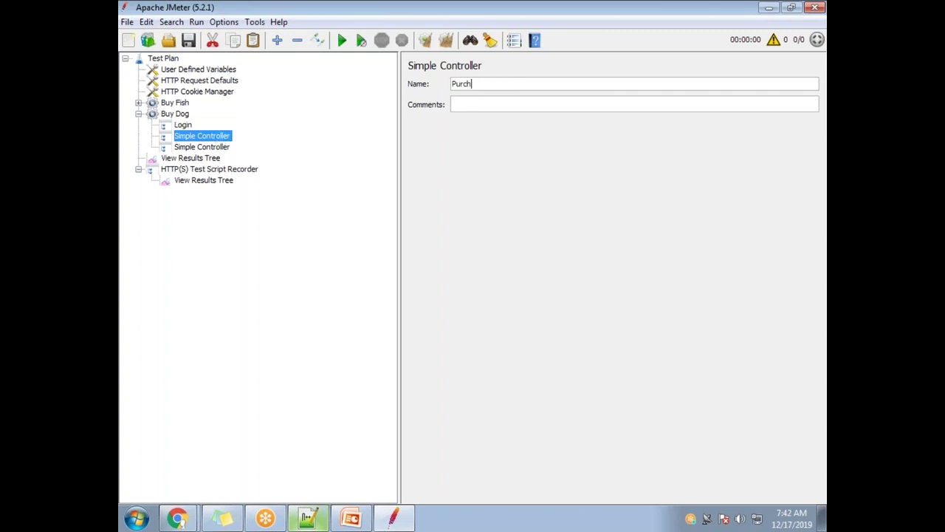
text(ase a Dig)
- Rename the third simple controller under Buy Dog as "Logout"
click(212, 148)
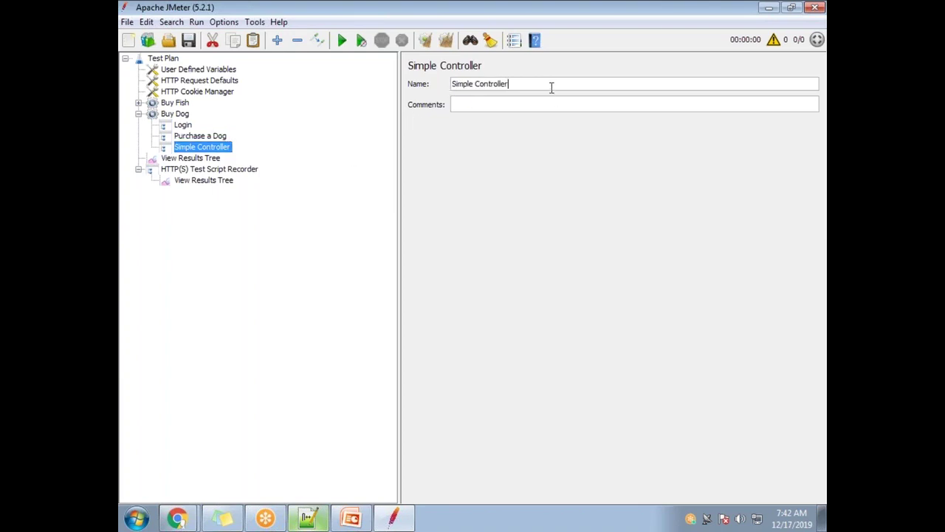
drag(521, 87, 435, 83)
text(Logout)
click(204, 170)
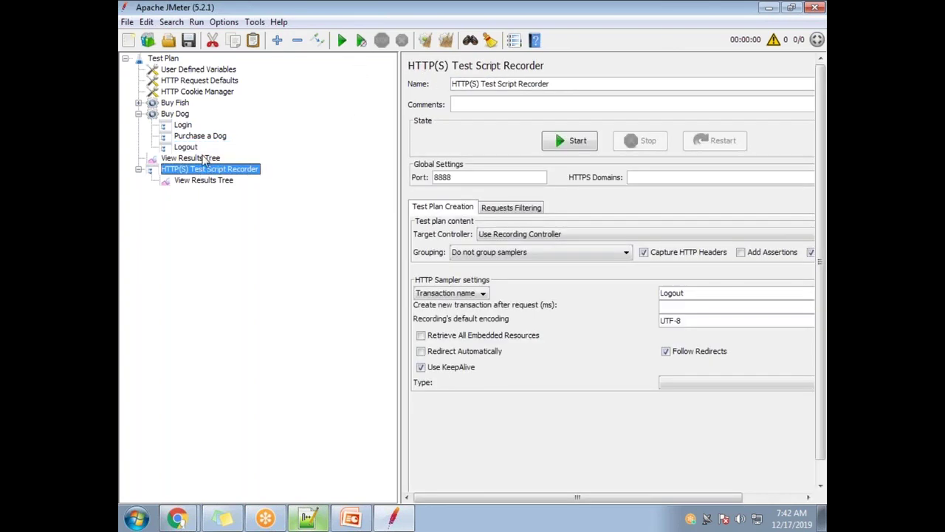
click(195, 148)
- Rename the test plan as "Load test"
click(169, 59)
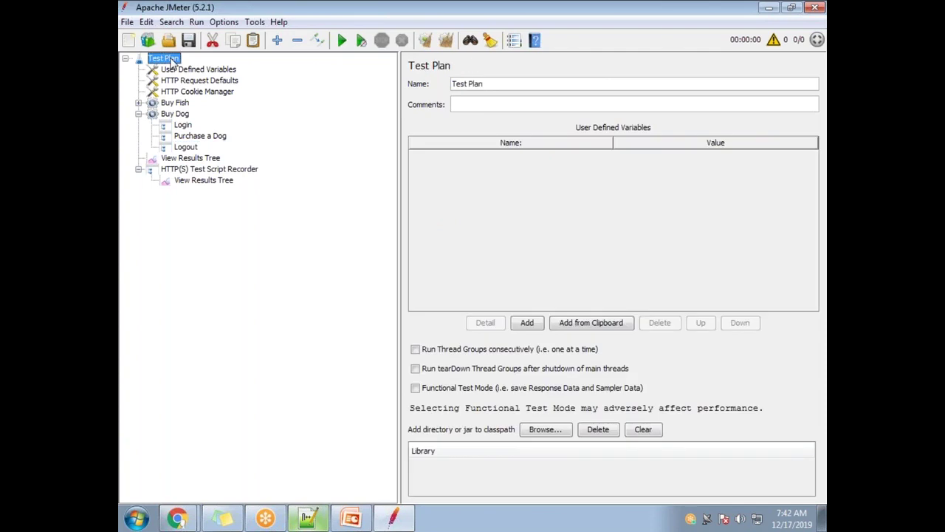
drag(506, 84, 433, 83)
text(L)
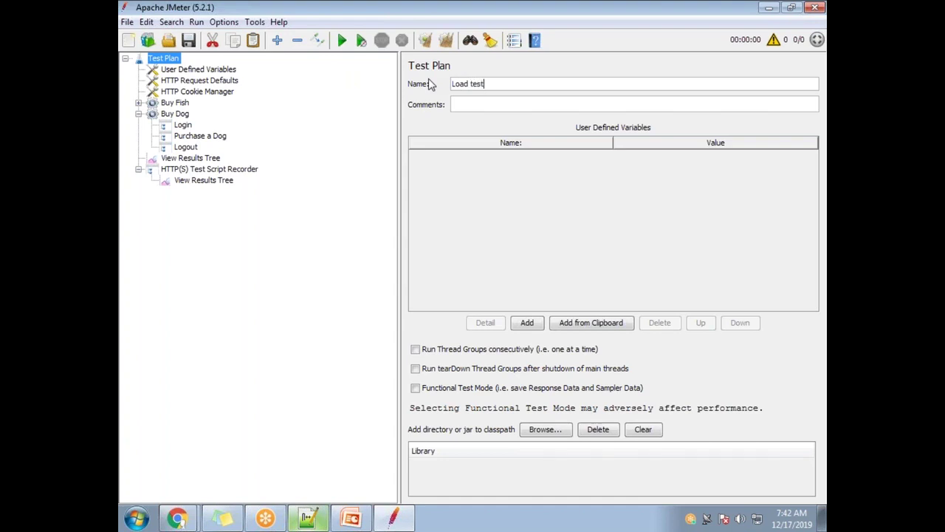
text(oad test)
click(197, 80)
click(163, 58)
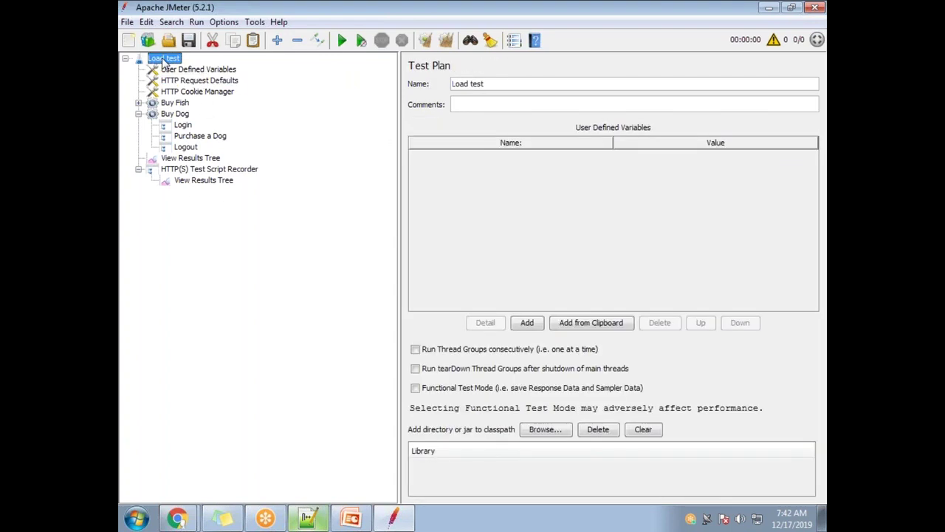
- Examine the Buy Fish thread group's structure by expanding and collapsing its Login, Purchase a fish and Logout controllers
click(172, 104)
drag(494, 87, 415, 85)
click(139, 103)
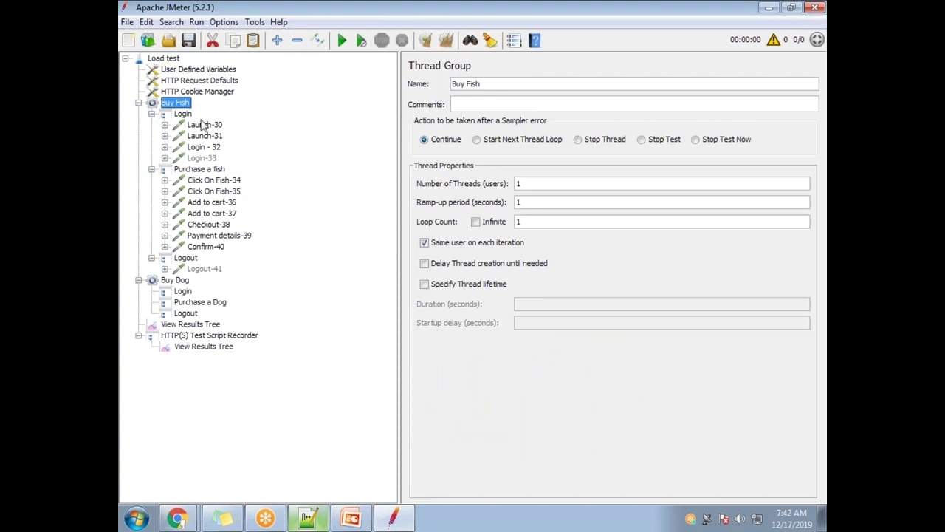
click(151, 114)
click(152, 125)
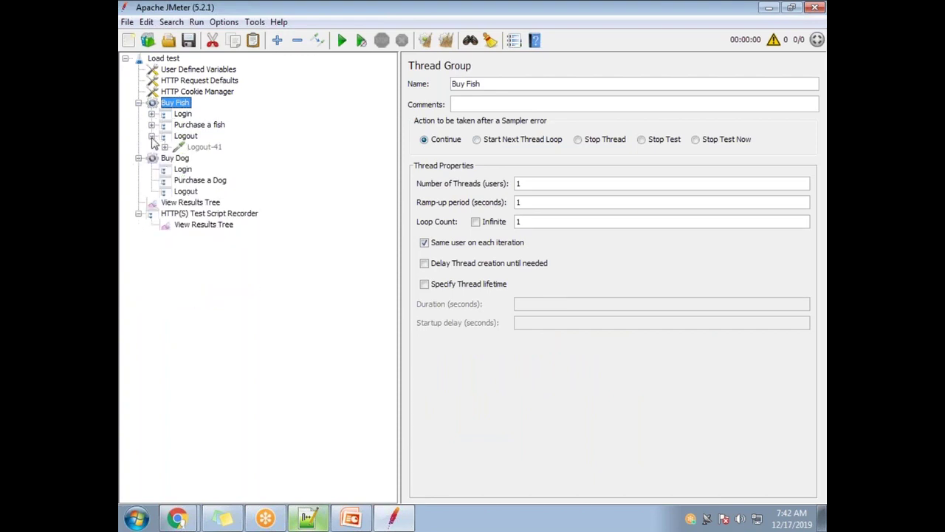
click(151, 136)
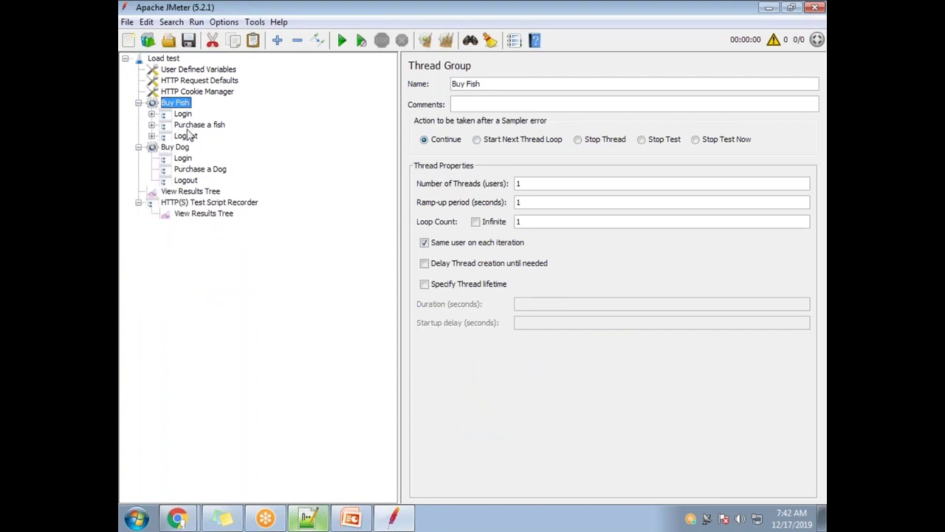
click(151, 114)
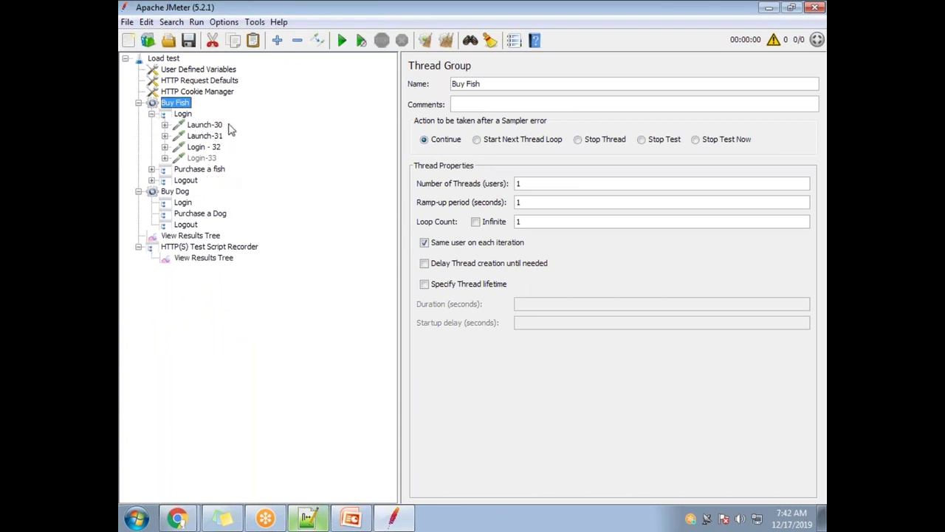
click(151, 169)
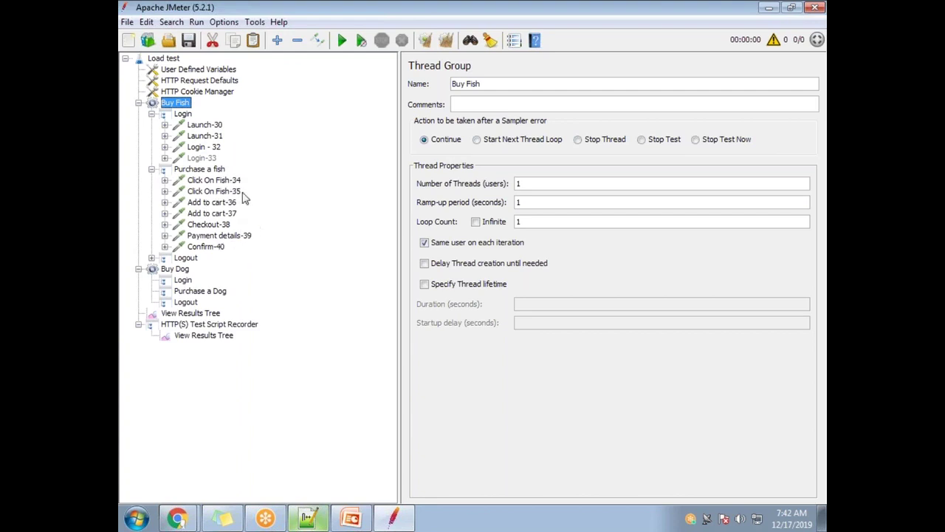
click(151, 258)
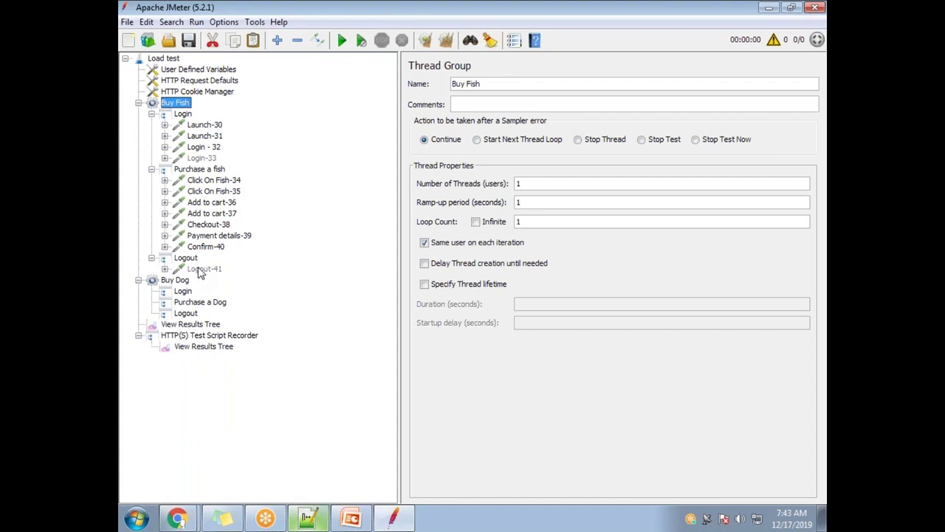
click(151, 258)
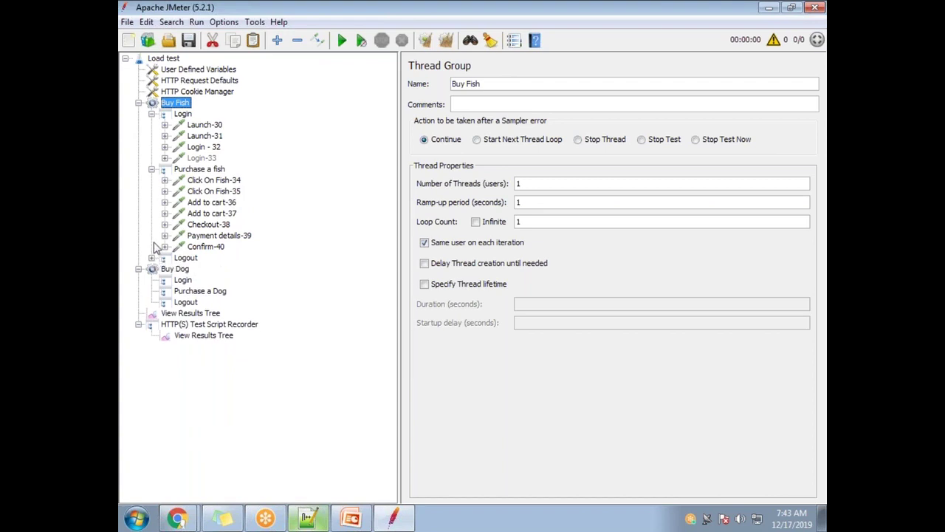
click(152, 114)
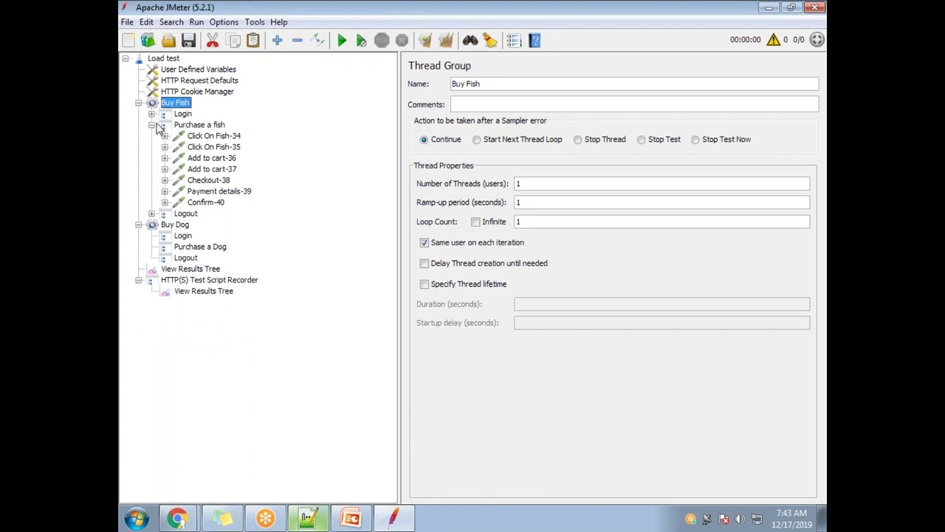
click(152, 125)
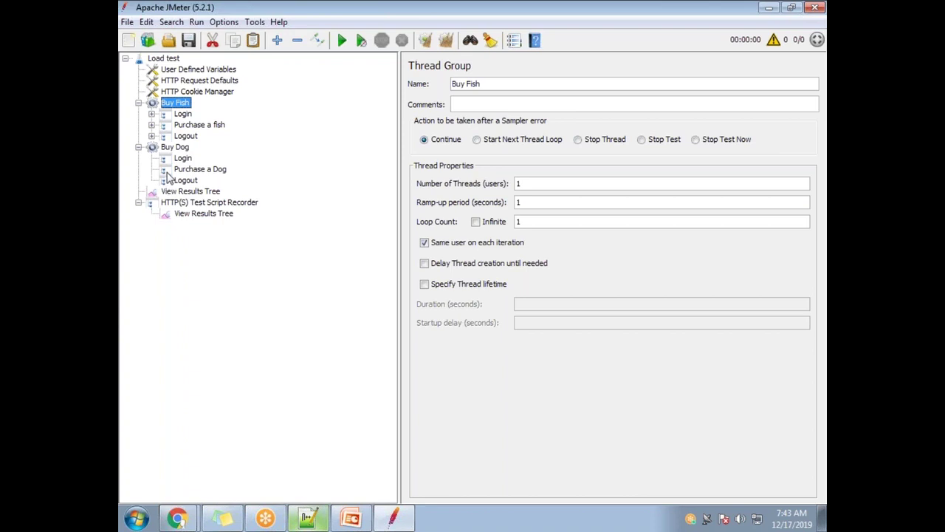
- Switch to the Notepad++ notes and add the heading "Test Scenrio" below the line about transactions and samplers
mouse_move(376, 514)
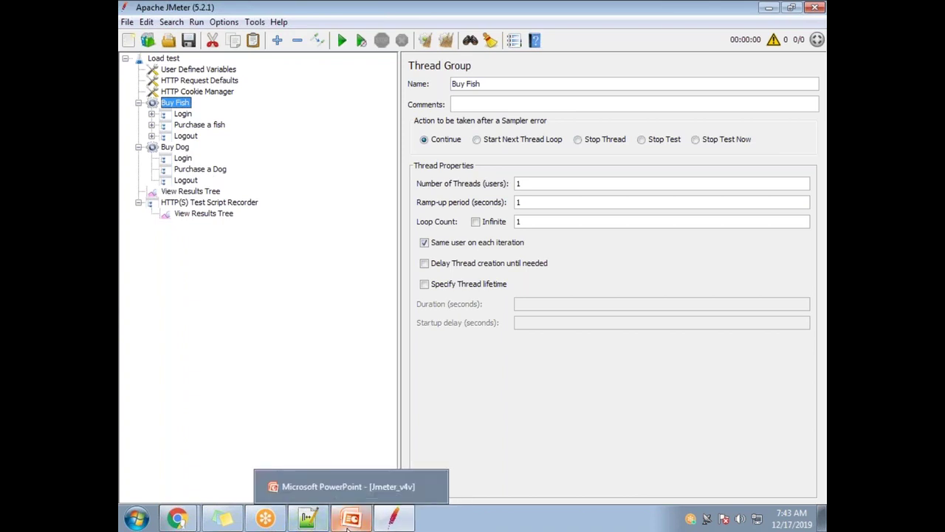
click(307, 517)
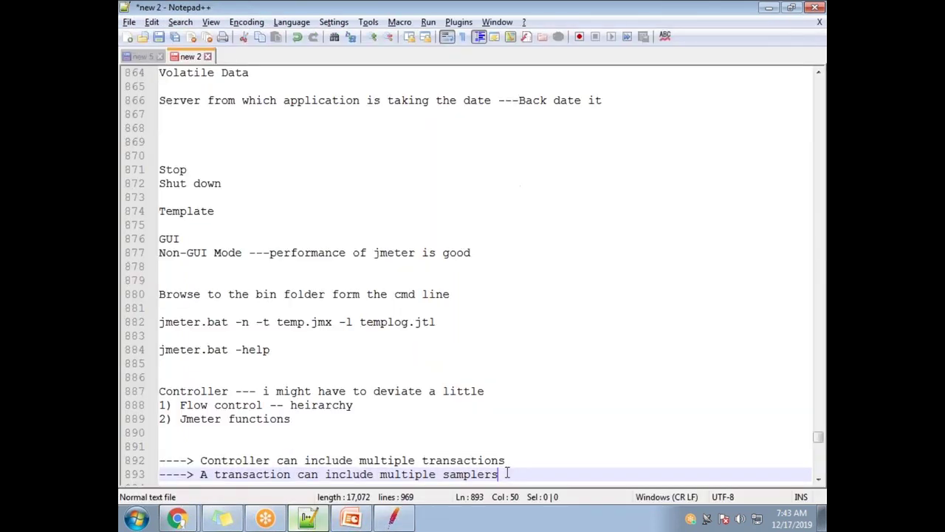
key(Return)
key(Return)
key(Return)
text(Test)
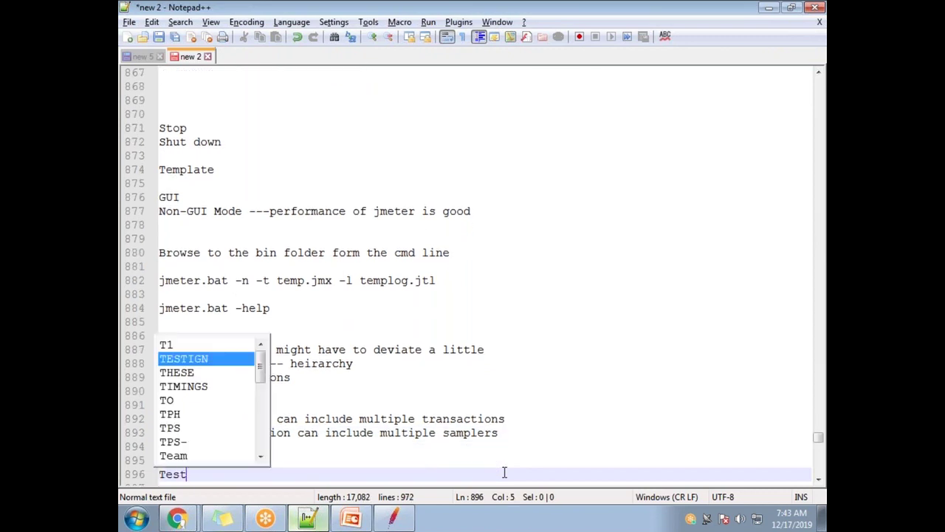
text( Scrio)
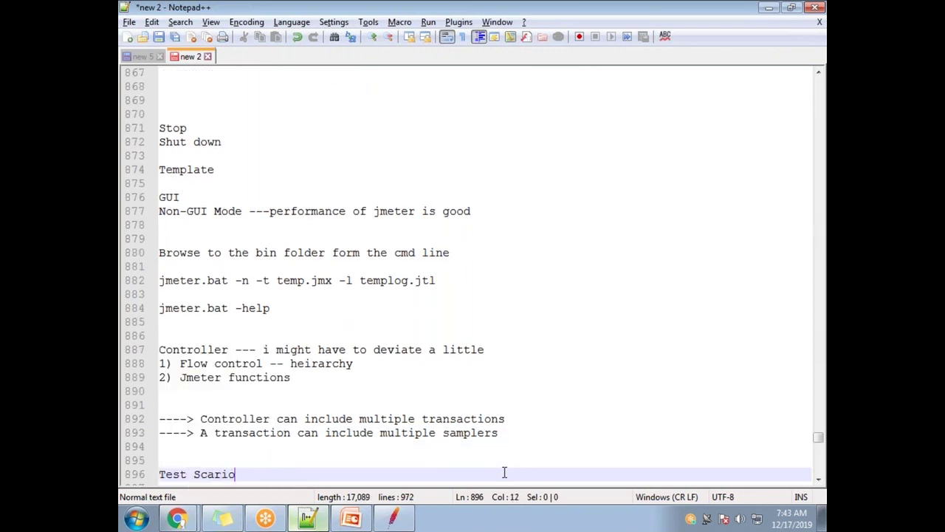
key(Return)
key(BackSpace)
key(BackSpace)
key(BackSpace)
key(BackSpace)
key(BackSpace)
text(enrio)
key(Return)
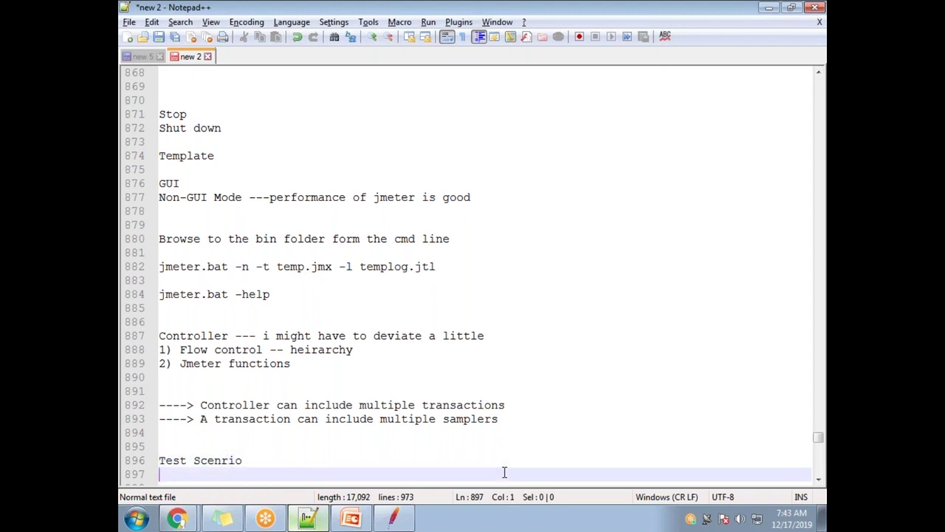
- List "Buy A fish", "Buy A dog" and "Cancel order" on separate lines under the test scenario heading
text(Buy A fish)
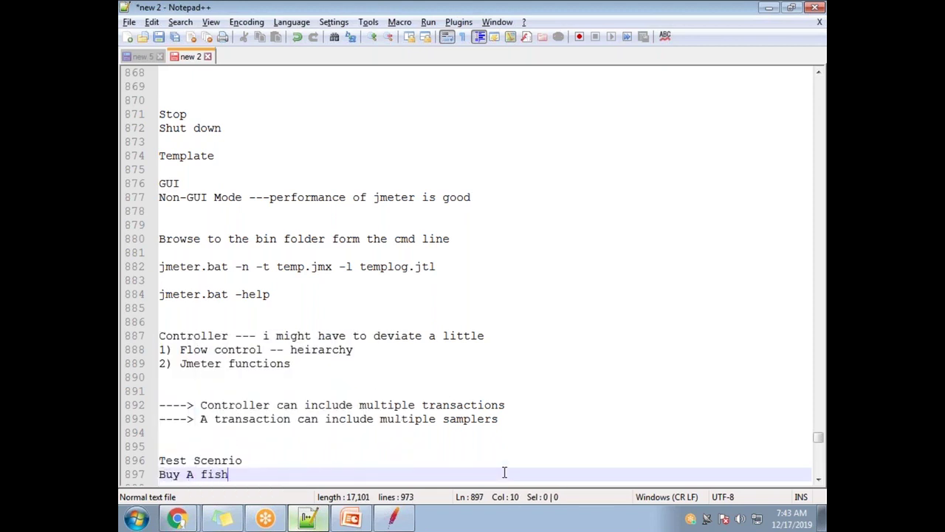
key(Return)
text(Bu)
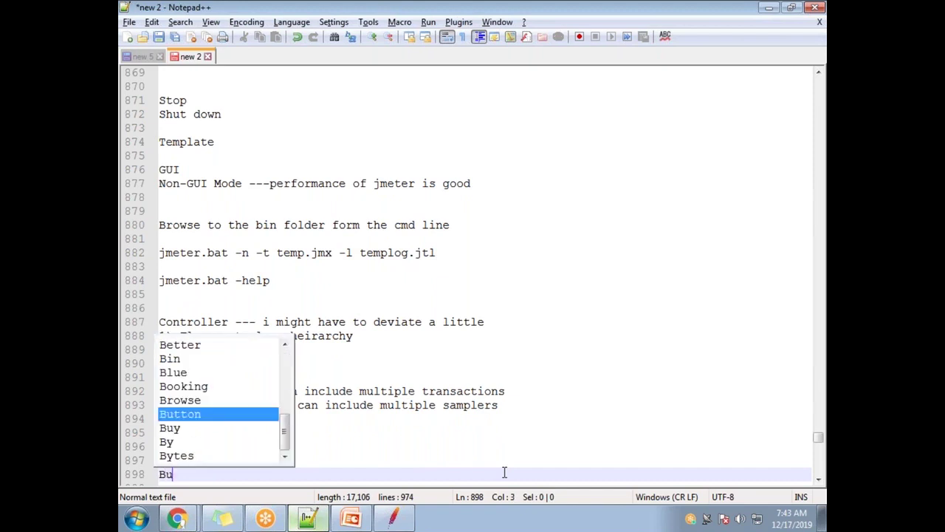
text(y A dog)
key(Return)
text(Cancel orede)
key(BackSpace)
key(BackSpace)
text(er)
key(Return)
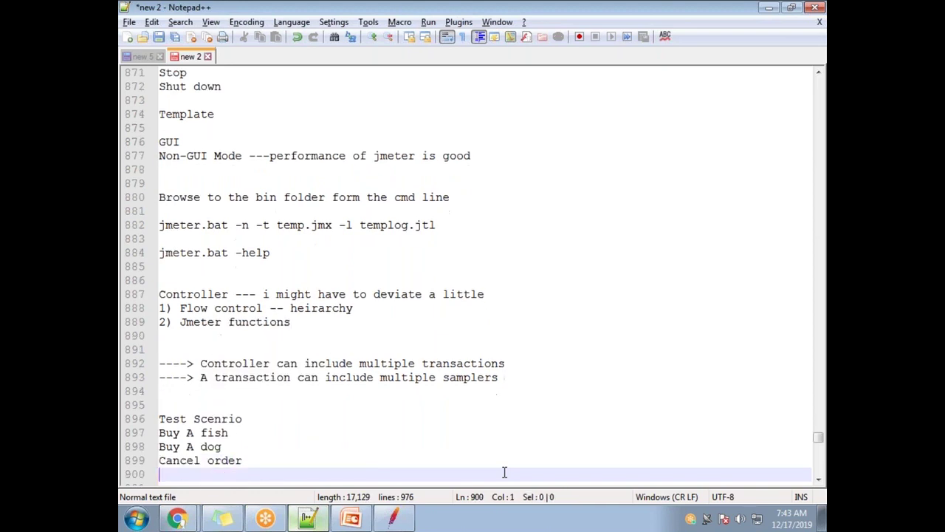
- Extend the test scenario heading with "- Load Test" and underline it with a row of dashes
click(266, 418)
text(-)
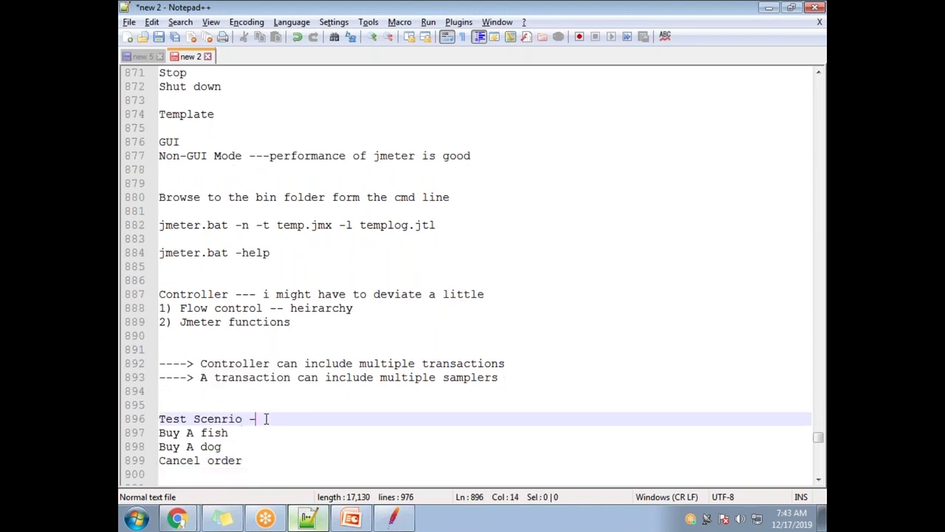
text( Load Test)
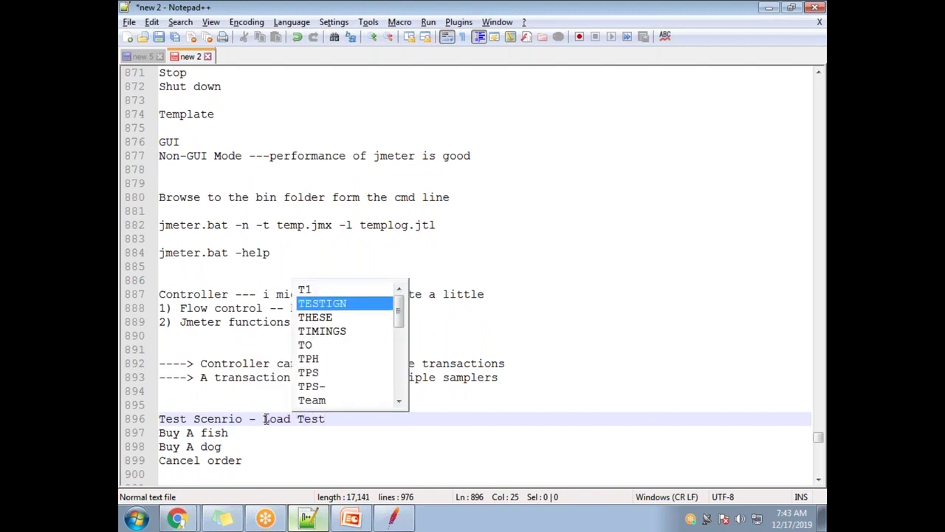
click(336, 419)
key(Return)
text(--------------------------)
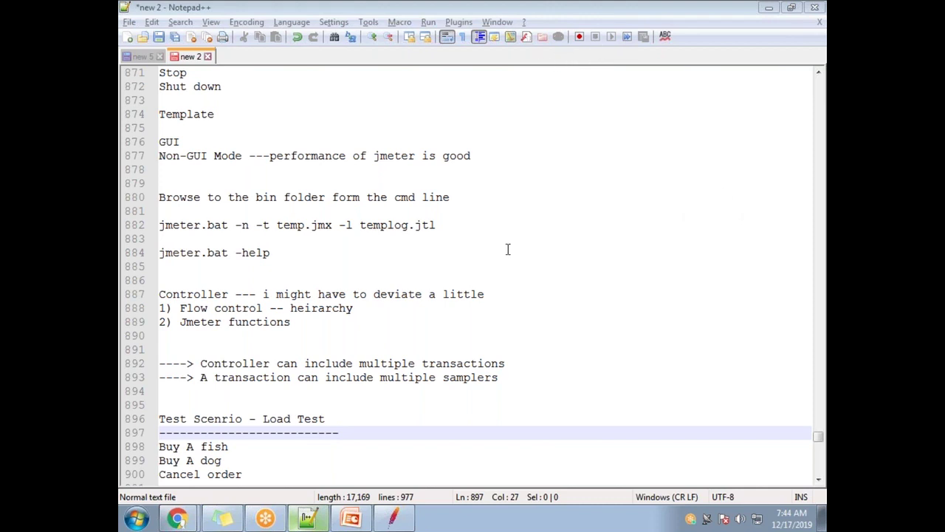
- Review the load test heading and the three scenario lines beneath it in the notes
click(255, 472)
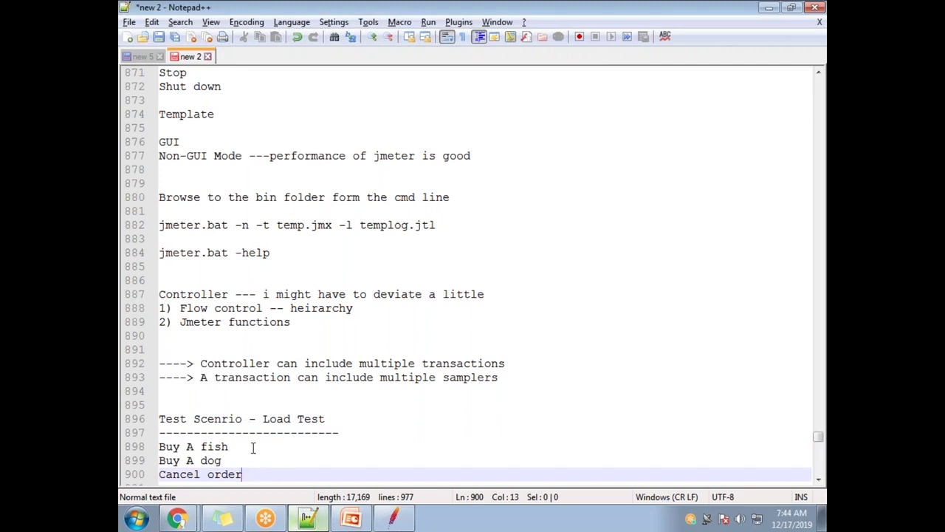
key(shift+Up)
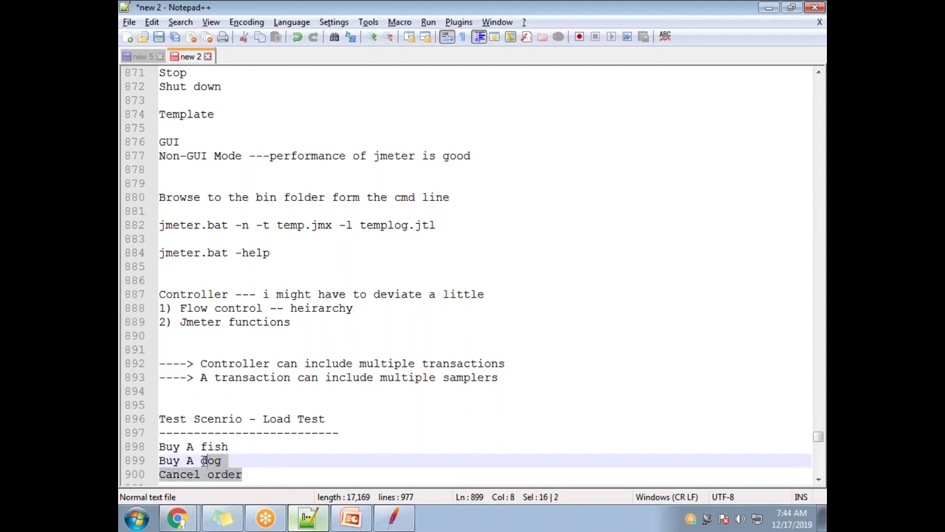
key(shift+Up)
key(shift+Home)
key(Down)
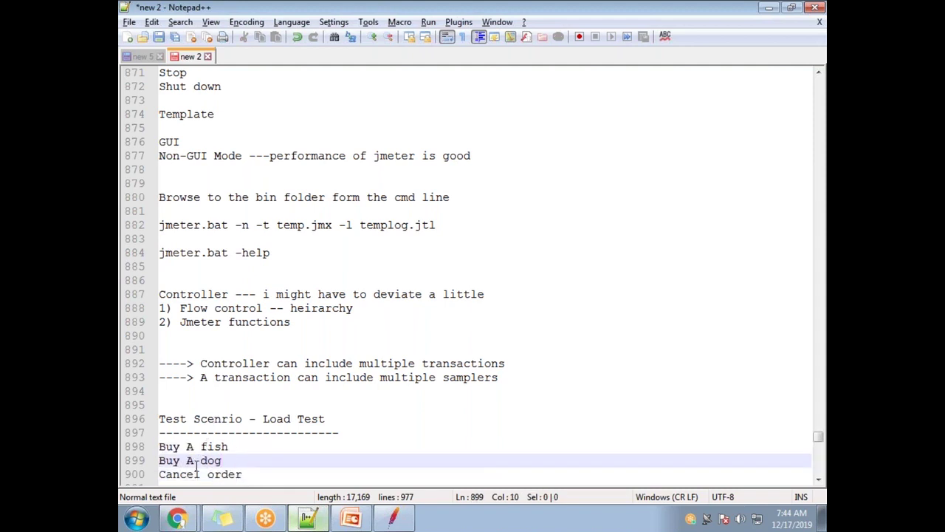
click(249, 419)
key(shift+Home)
click(327, 418)
key(ctrl+shift+Left)
key(shift+Left)
click(231, 447)
drag(230, 447, 159, 447)
- Switch to JMeter and add a thread group named "Cancel Order" to the Load test plan
key(alt+Tab)
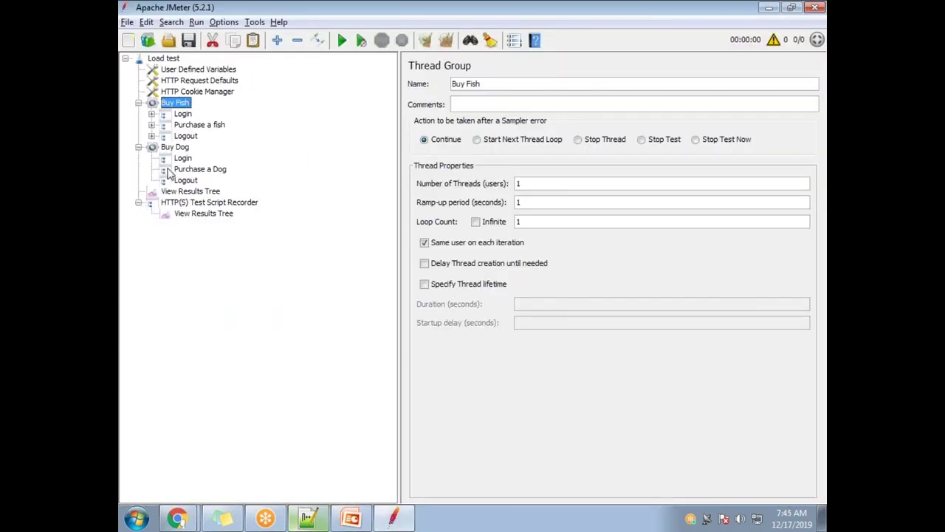
click(164, 59)
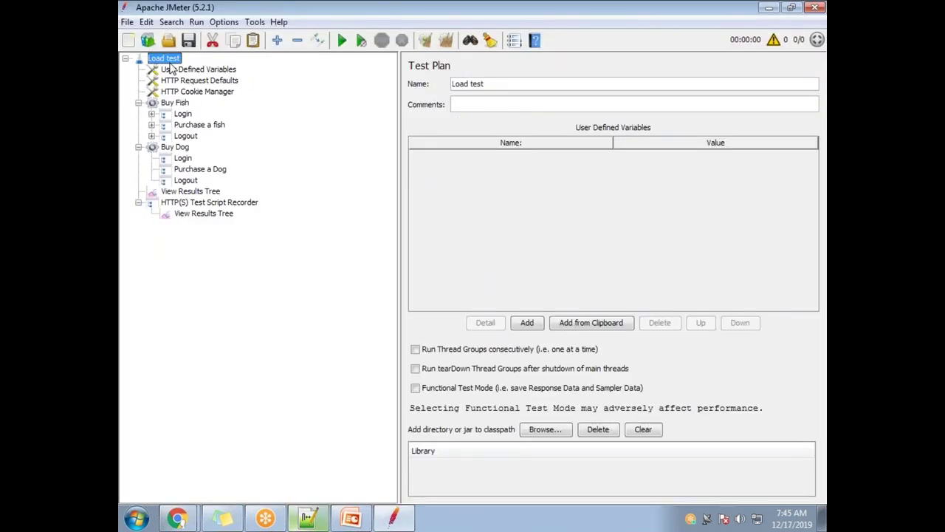
right_click(183, 61)
mouse_move(200, 71)
mouse_move(399, 74)
click(481, 69)
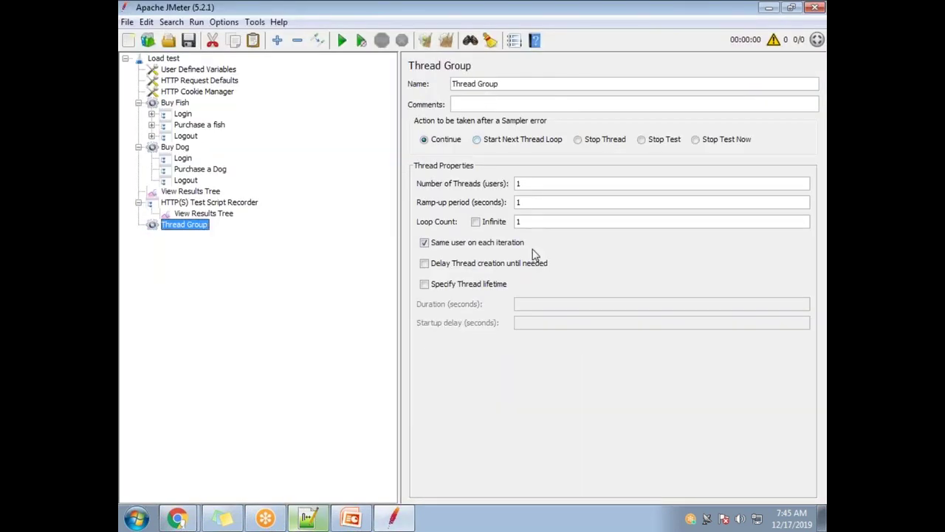
drag(511, 81, 454, 82)
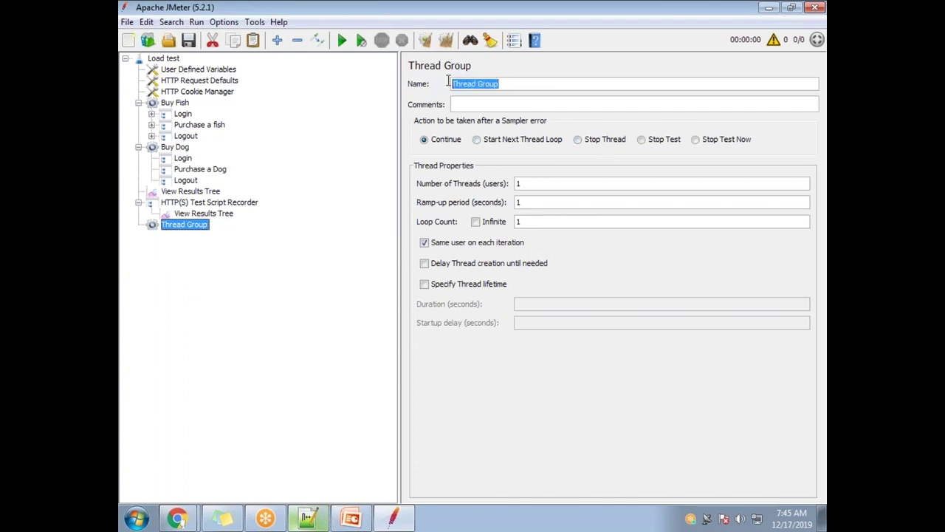
text(Cancel Order)
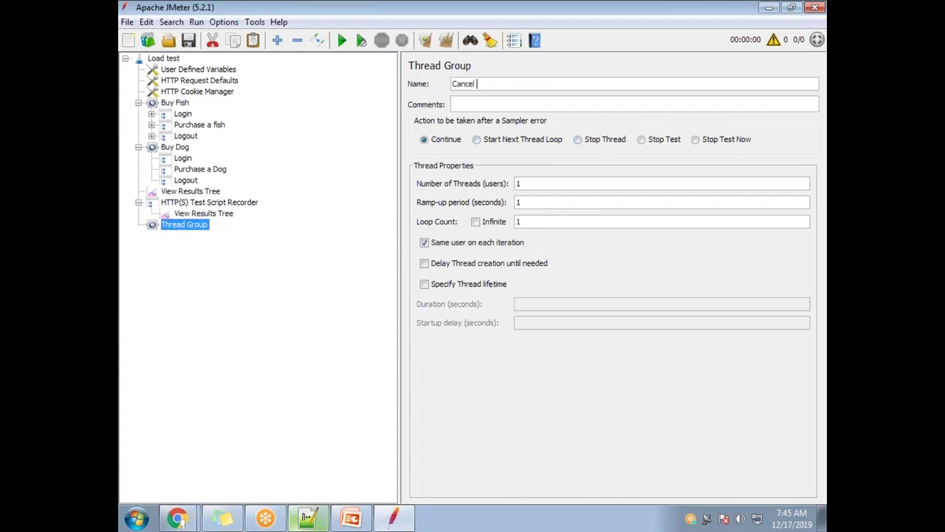
click(226, 376)
- Collapse the Buy Fish and Buy Dog thread groups and move the Cancel Order thread group directly below Buy Dog
click(138, 104)
click(138, 114)
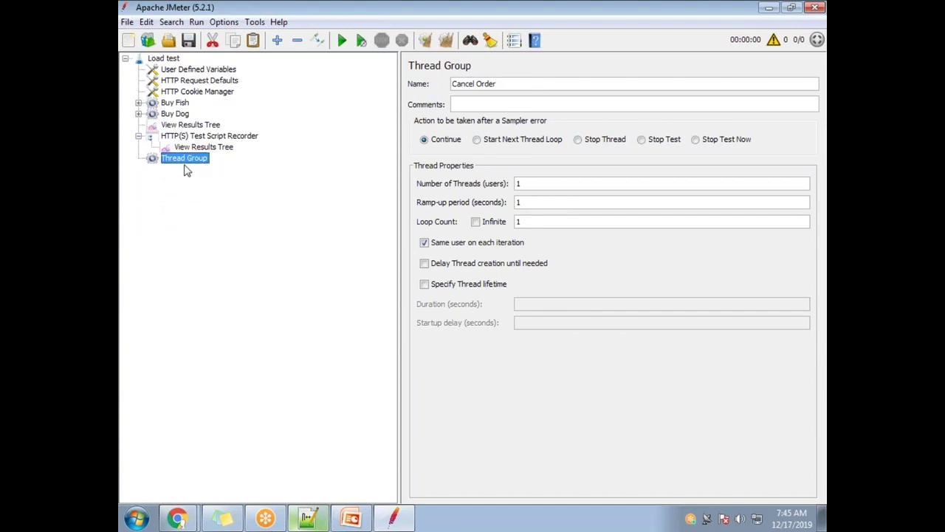
click(181, 136)
click(177, 158)
drag(177, 158, 187, 127)
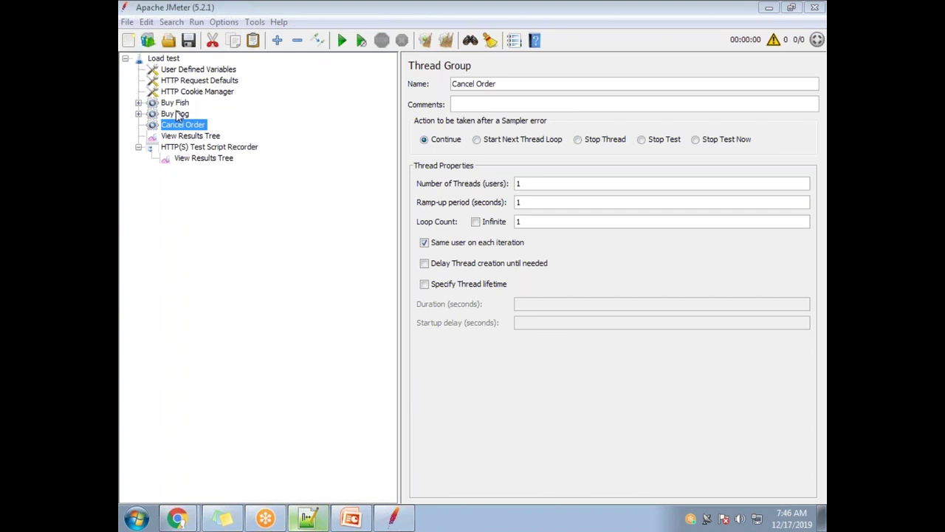
click(139, 102)
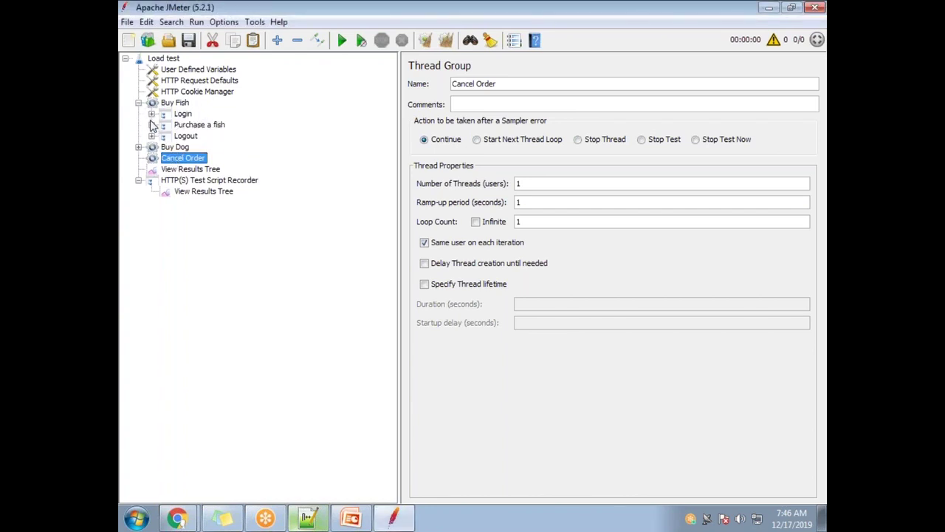
click(151, 124)
click(152, 125)
click(139, 102)
- Remove the Buy Dog and Cancel Order thread groups from the test plan
click(175, 115)
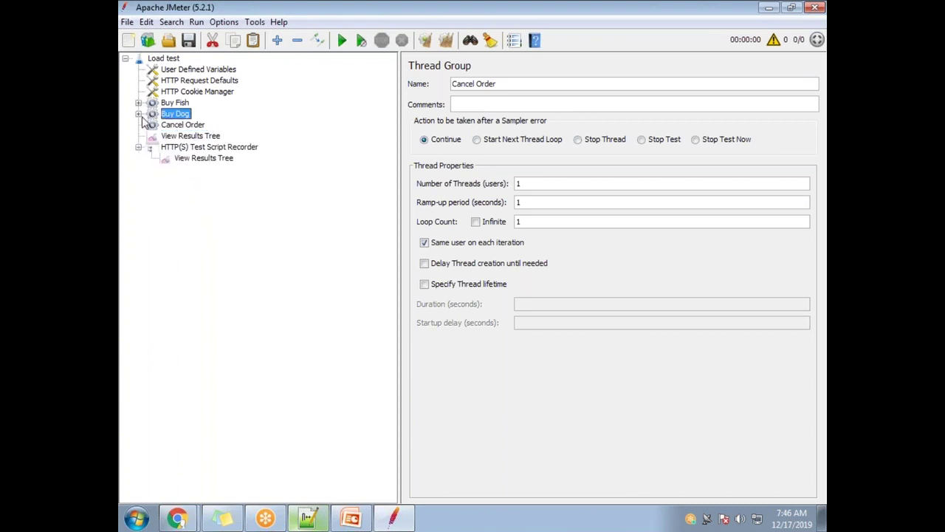
double_click(177, 114)
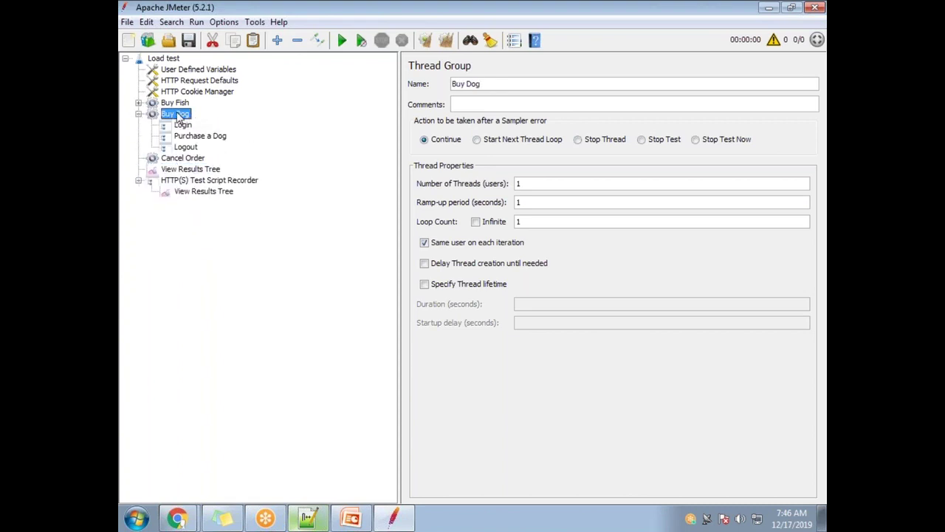
key(Delete)
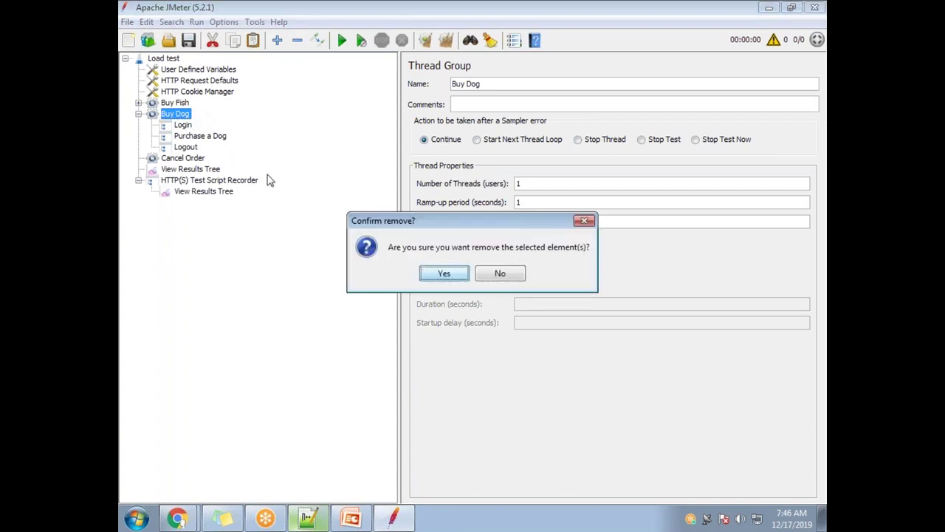
click(444, 273)
click(185, 113)
key(Delete)
click(427, 272)
click(179, 102)
drag(494, 84, 419, 84)
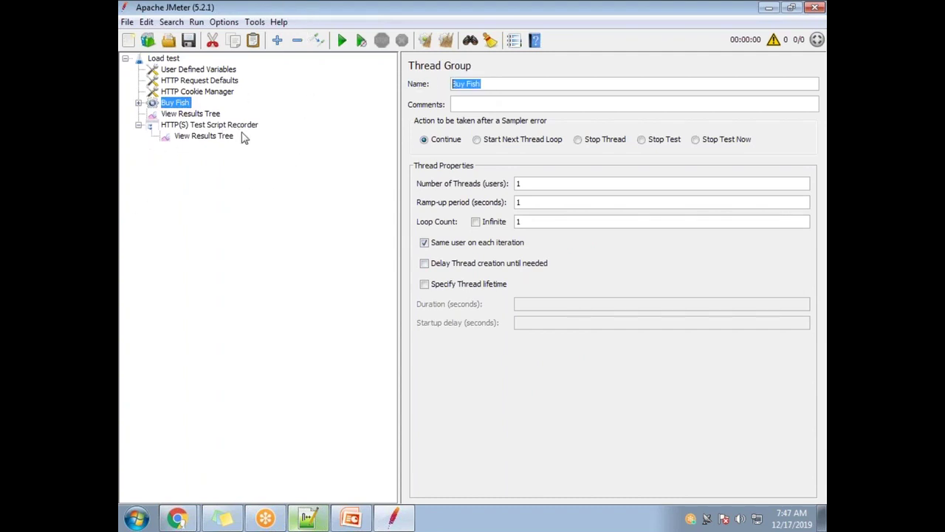
click(138, 103)
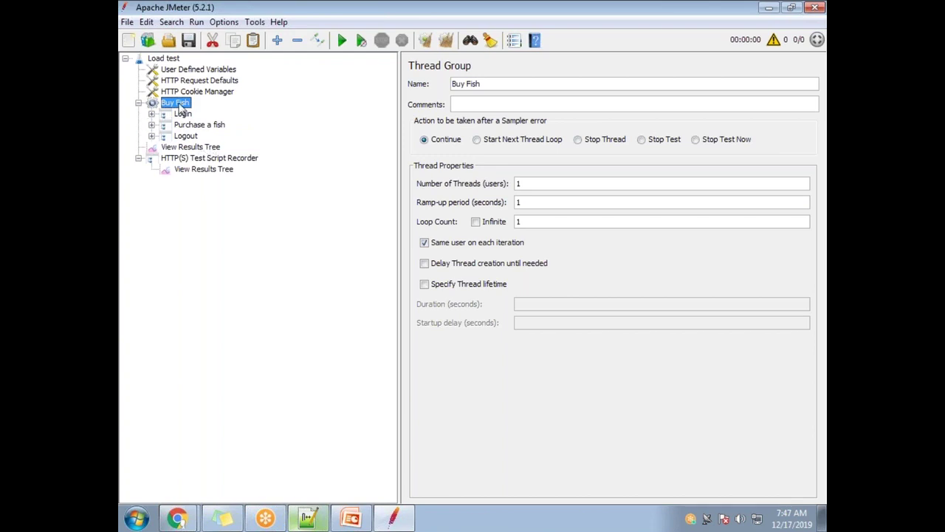
click(191, 148)
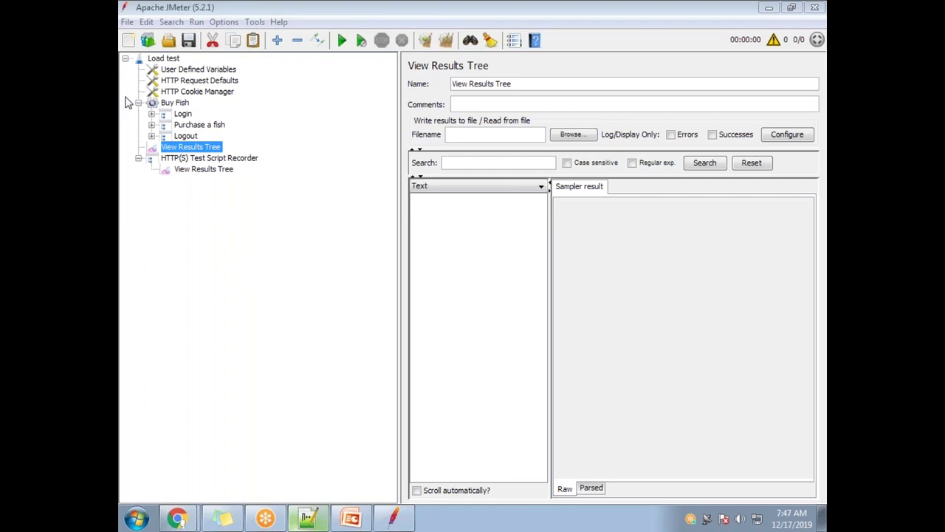
- Add an Aggregate Report listener and a Summary Report listener to the Buy Fish thread group
click(181, 104)
right_click(188, 107)
mouse_move(214, 116)
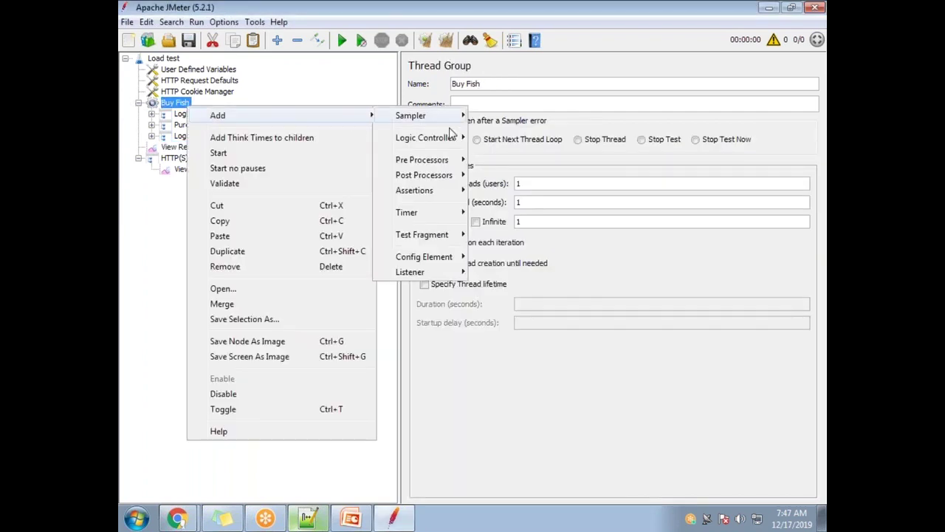
mouse_move(414, 272)
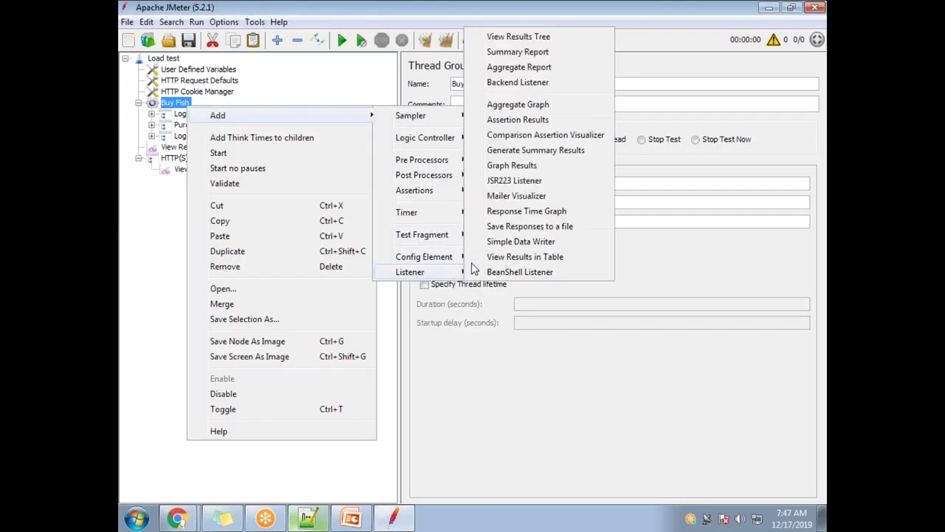
click(519, 67)
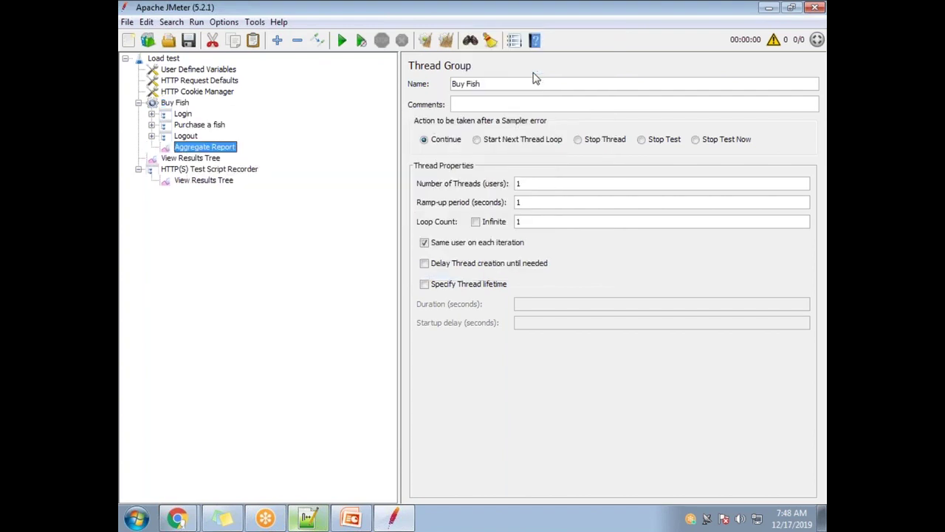
click(181, 103)
right_click(184, 104)
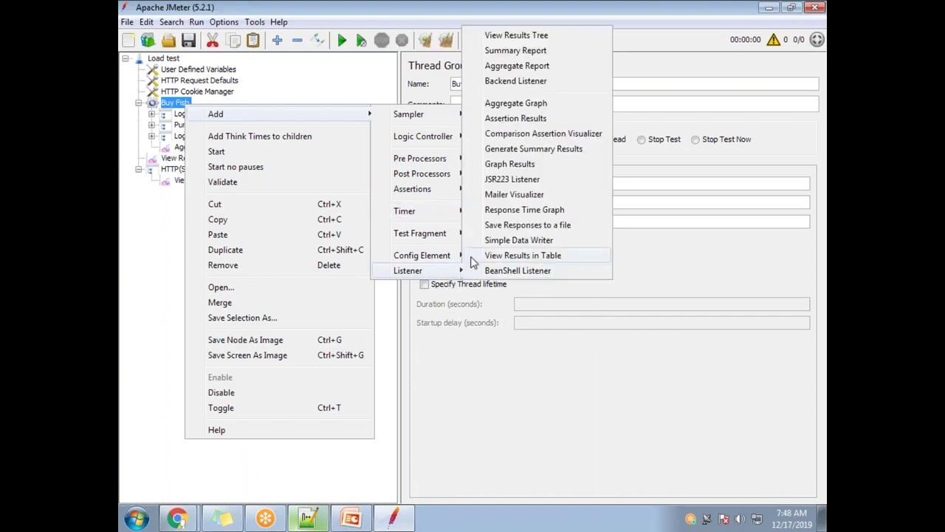
click(524, 52)
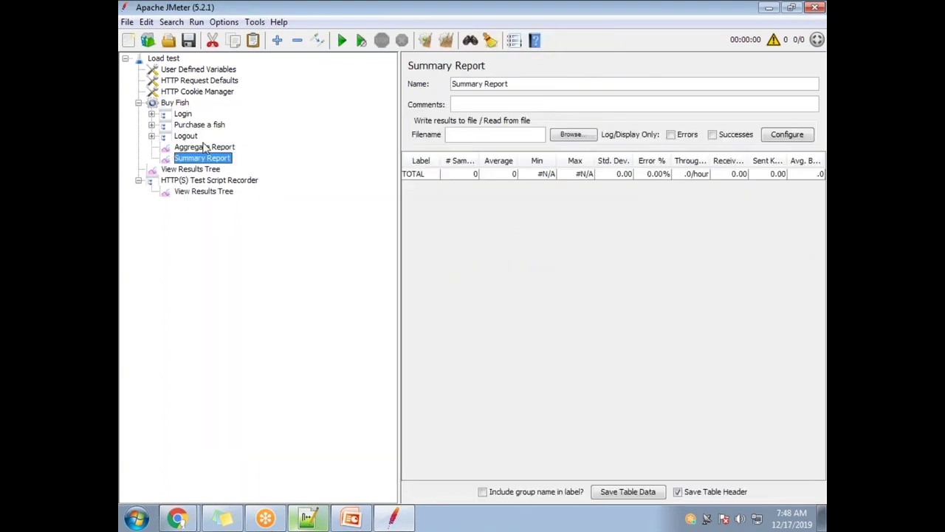
- Add a View Results in Table listener inside the Logout controller of Buy Fish
click(186, 136)
right_click(190, 137)
mouse_move(248, 147)
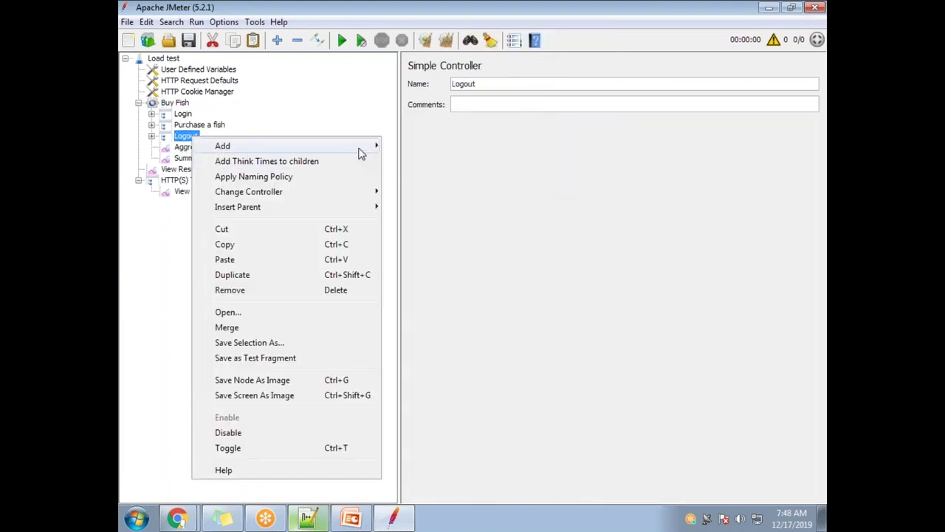
mouse_move(426, 286)
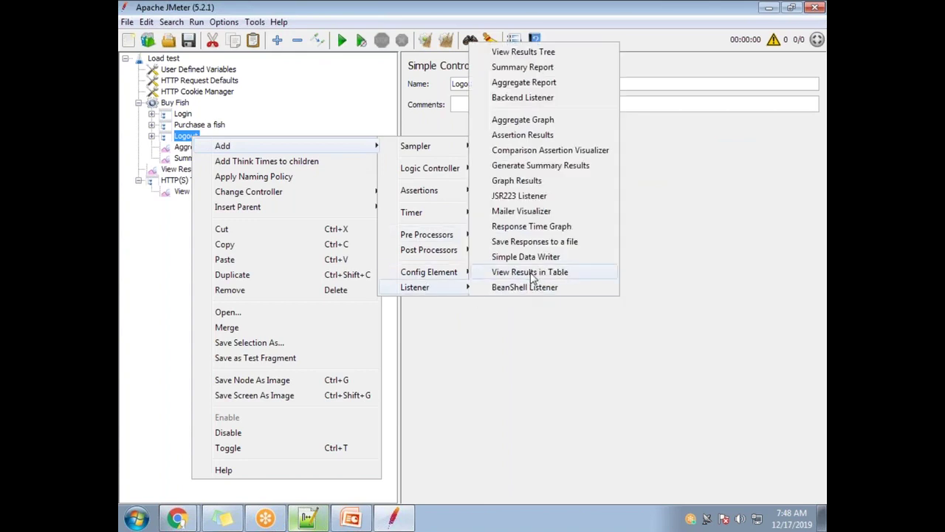
click(540, 273)
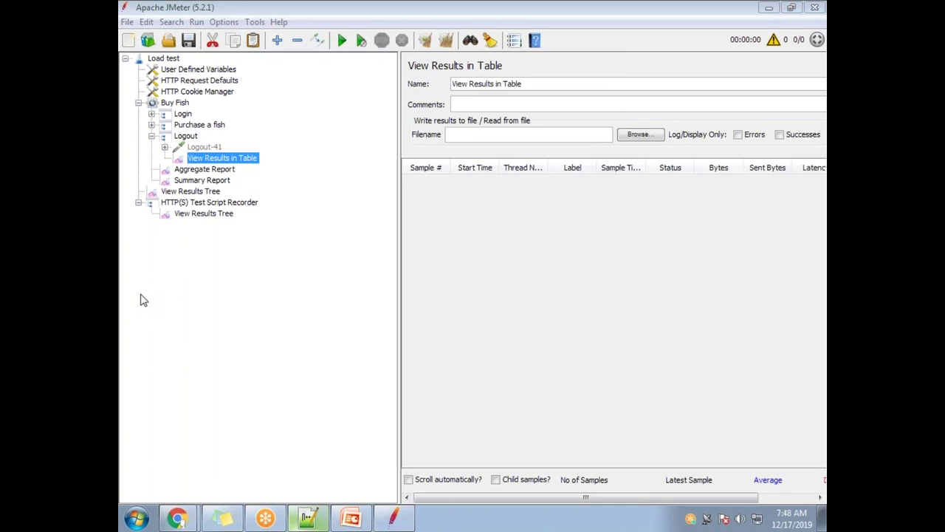
- Move View Results in Table out of Logout to sit between Aggregate Report and Summary Report in Buy Fish, and collapse Logout
click(206, 170)
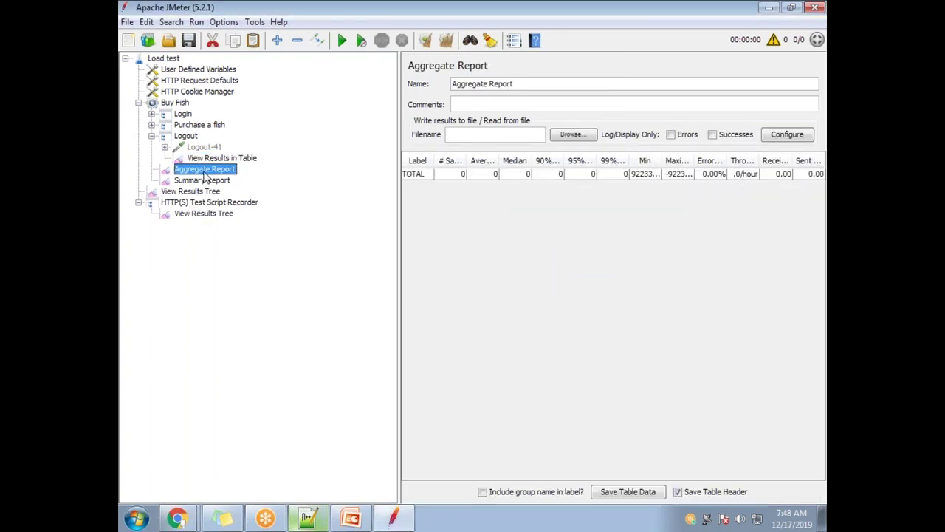
click(220, 160)
drag(219, 159, 195, 113)
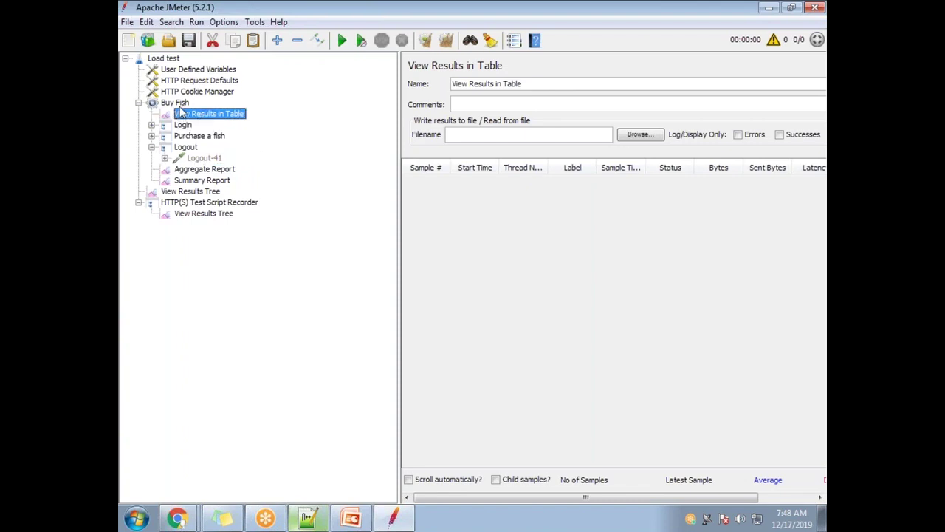
click(178, 105)
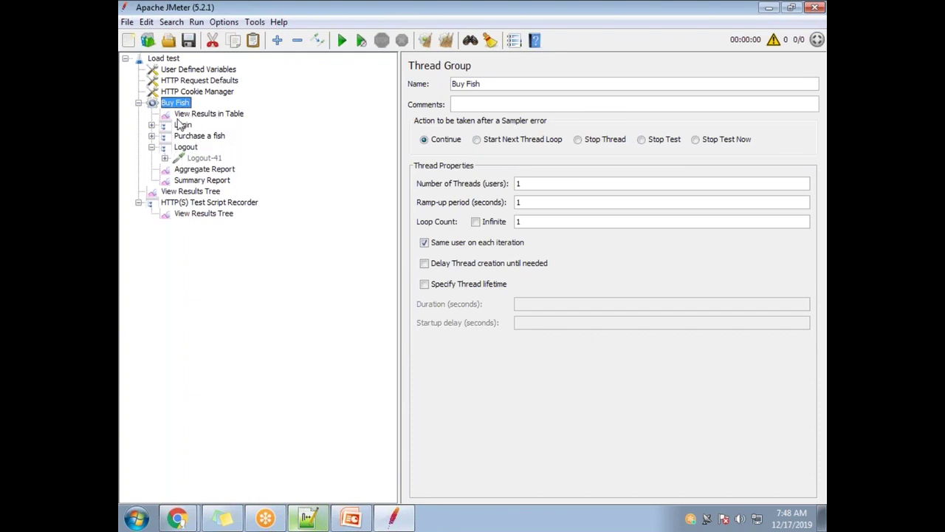
drag(215, 115, 225, 182)
click(152, 136)
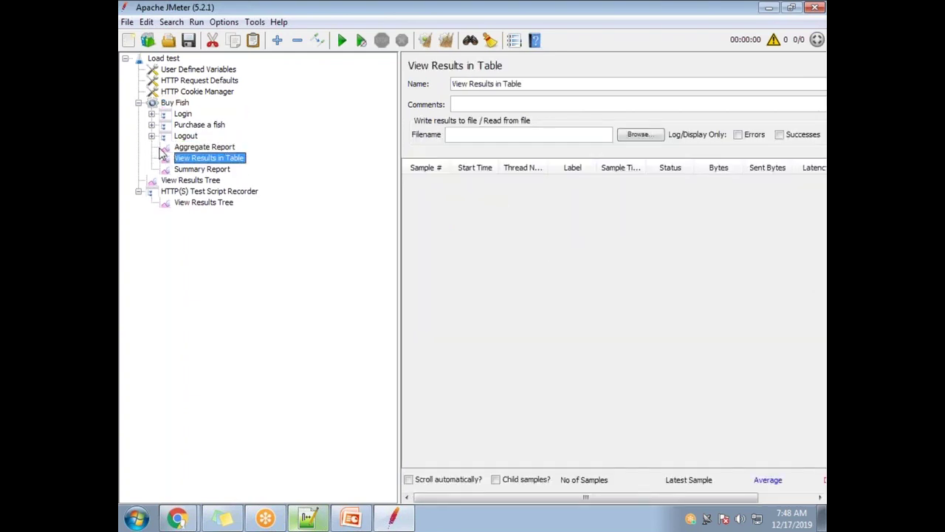
- Compare the three listeners inside the Buy Fish thread group with the View Results Tree at test plan level
click(200, 169)
click(200, 159)
click(200, 147)
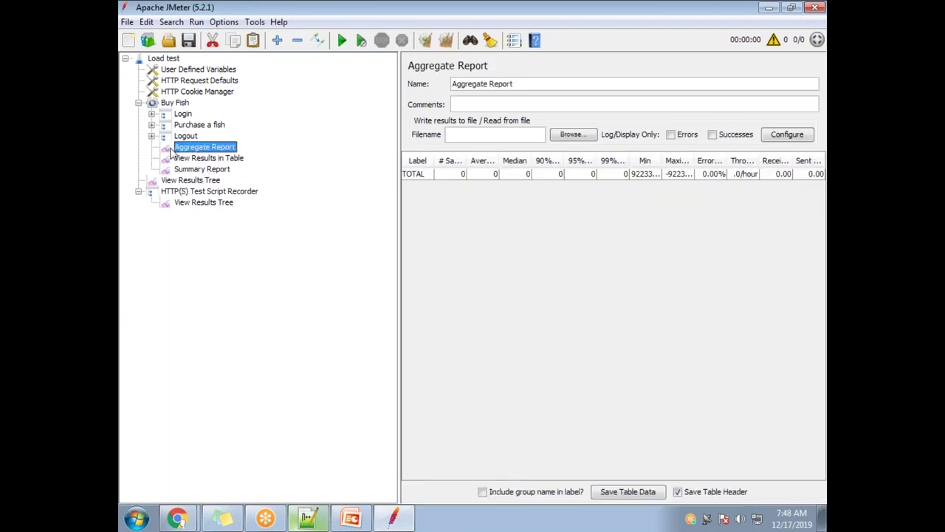
click(187, 180)
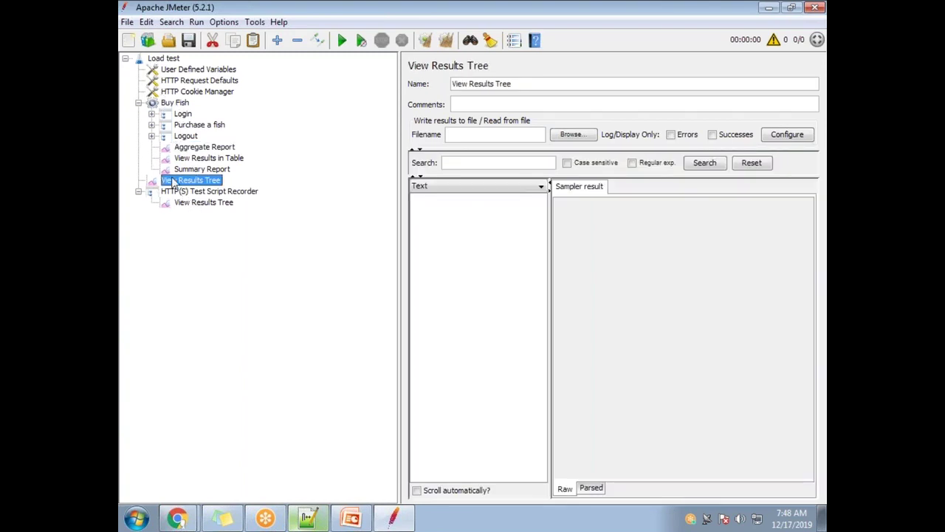
click(139, 103)
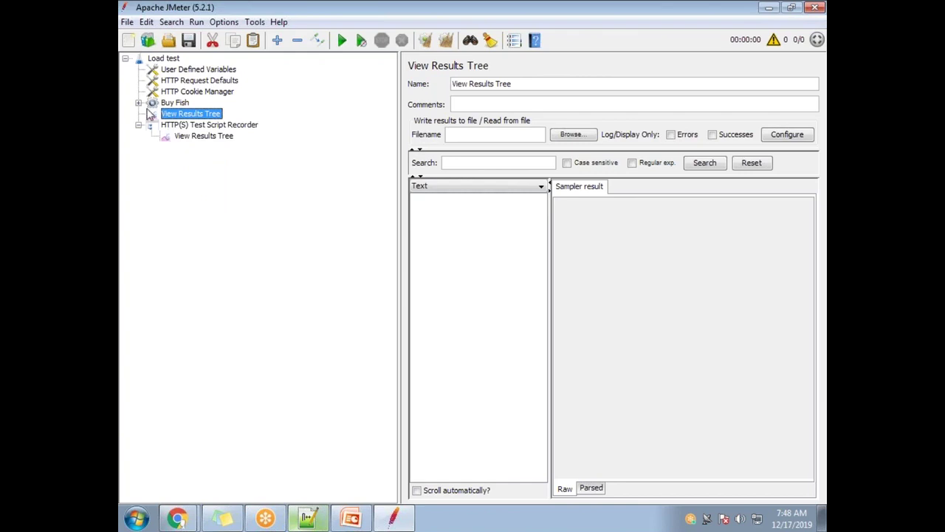
click(140, 103)
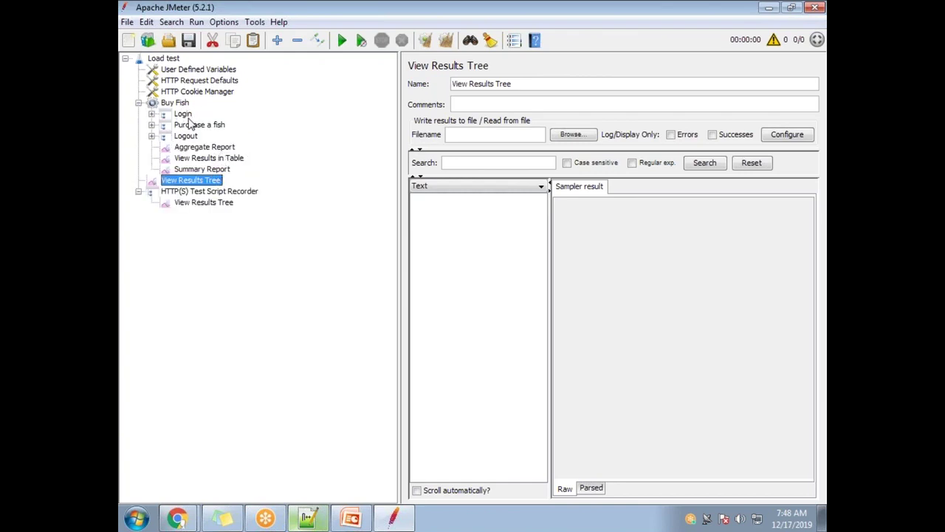
- Move the Aggregate Report, View Results in Table and Summary Report listeners out of Buy Fish to directly under the Load test plan
click(207, 148)
shift+click(214, 158)
shift+click(216, 170)
drag(210, 115, 177, 66)
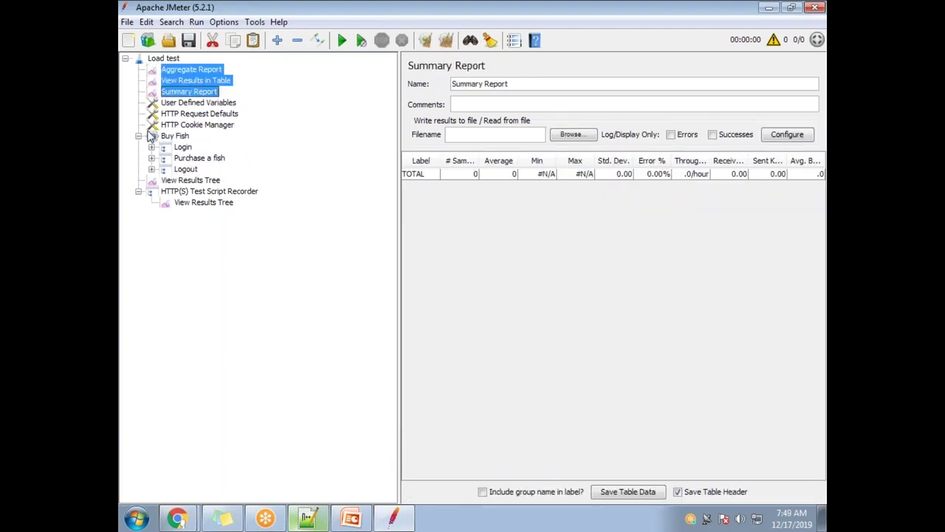
drag(167, 138, 178, 92)
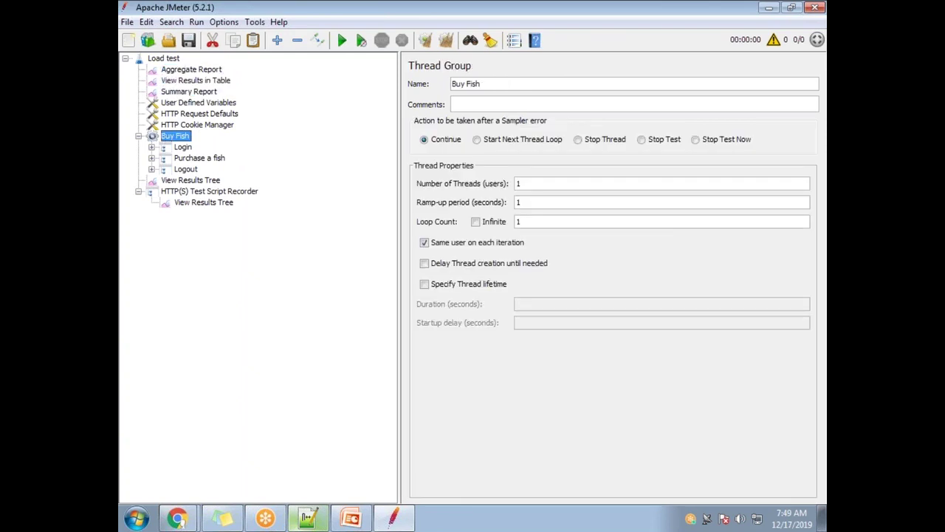
- Move the Aggregate Report, View Results in Table and Summary Report listeners below View Results Tree at test plan level
click(190, 69)
shift+click(195, 80)
shift+click(193, 91)
drag(195, 111, 193, 185)
- Compare the test-plan-level listeners with the Load test plan and Buy Fish thread group to examine the scope of their results
click(186, 148)
click(186, 158)
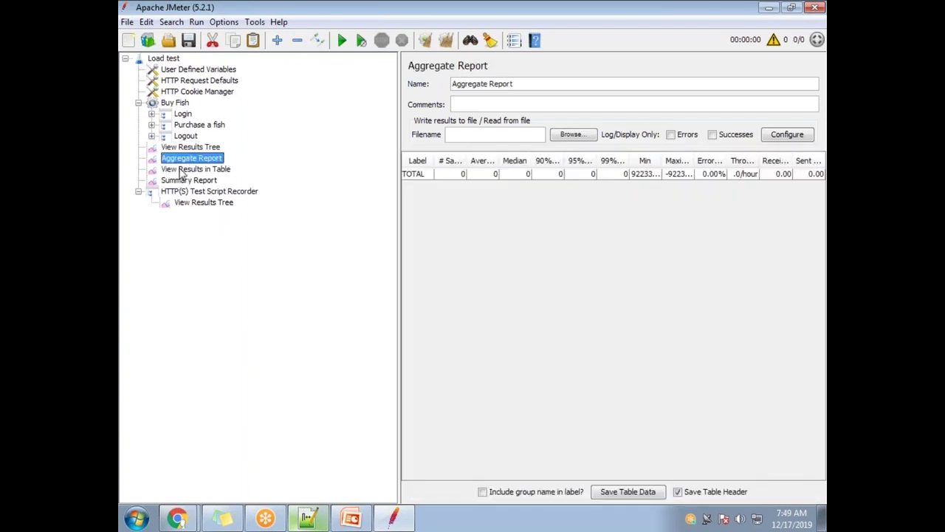
click(181, 169)
click(176, 58)
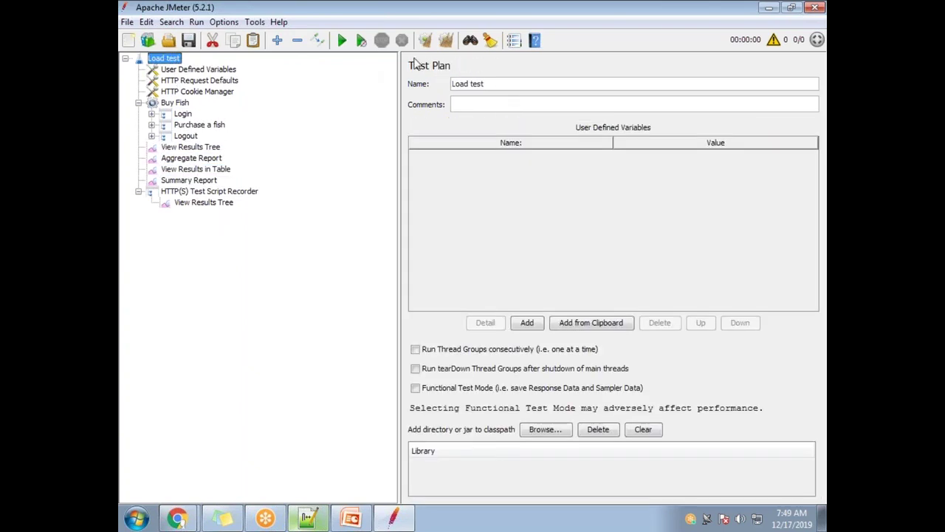
click(176, 105)
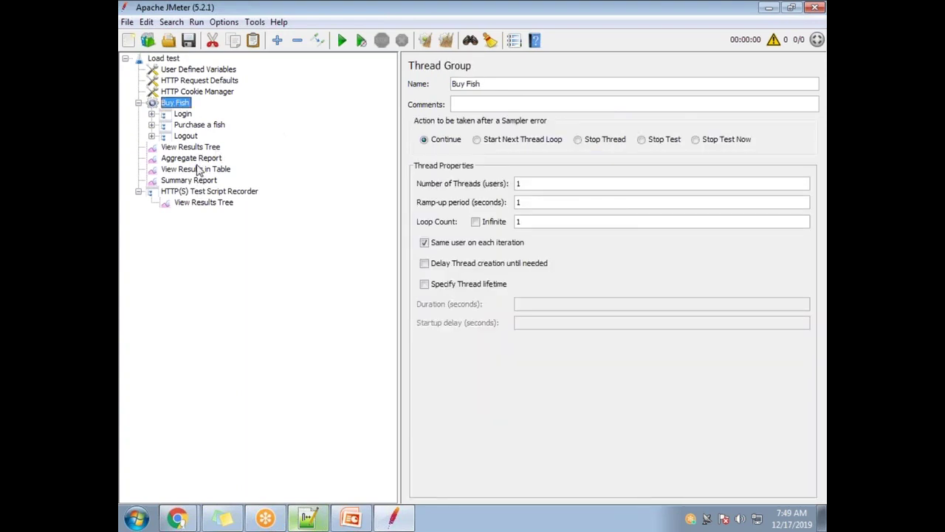
click(176, 60)
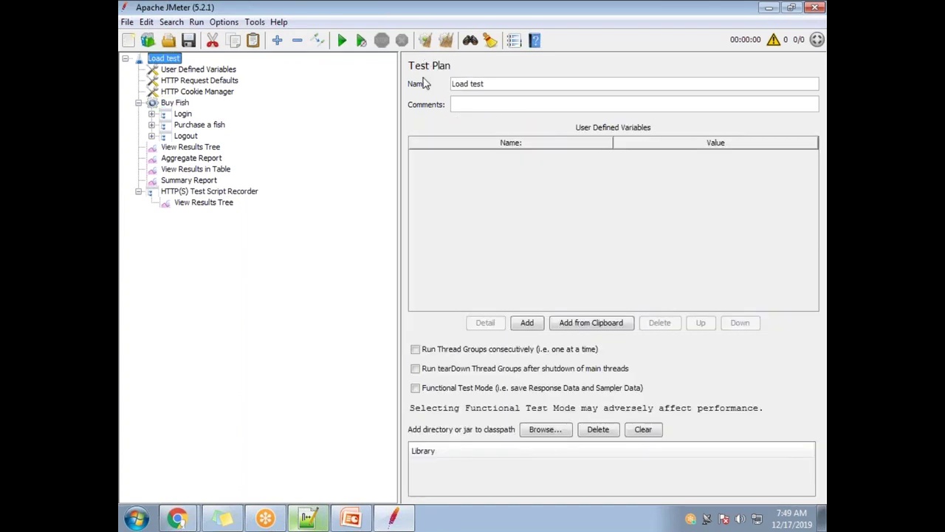
click(185, 147)
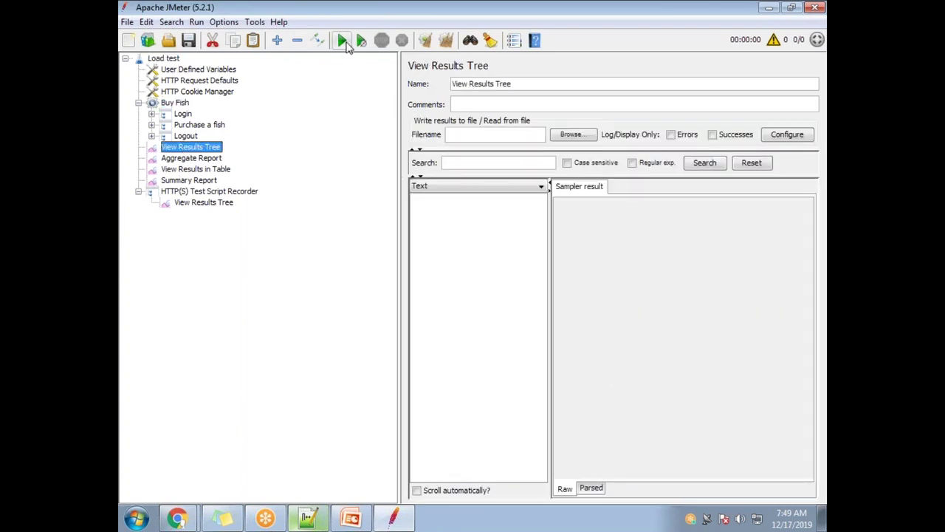
click(206, 158)
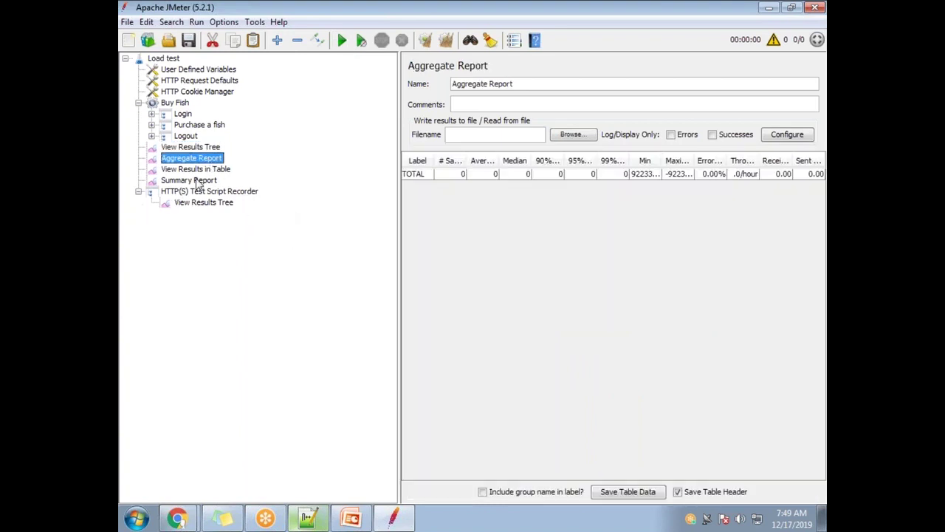
- Run the test with View Results in Table open, saving the plan as View Results in Table.jmx and overwriting the existing recording.xml
click(196, 171)
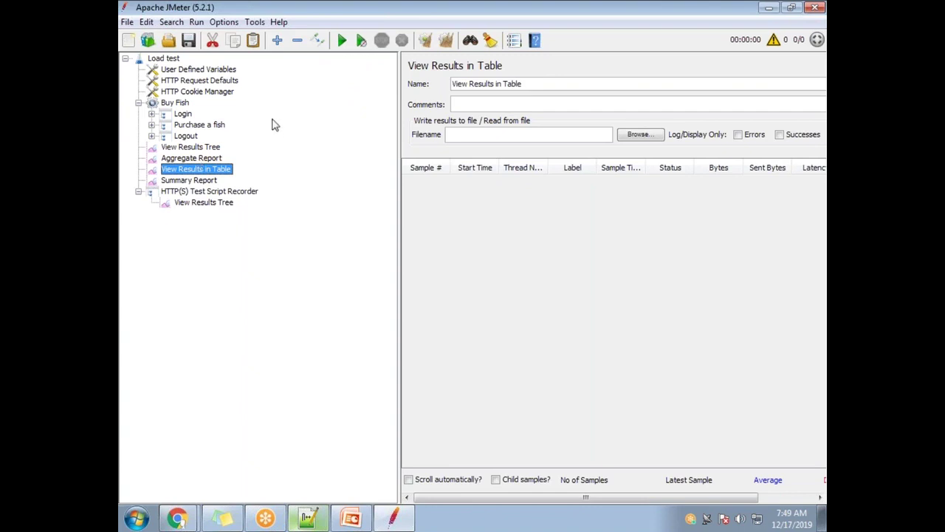
click(342, 40)
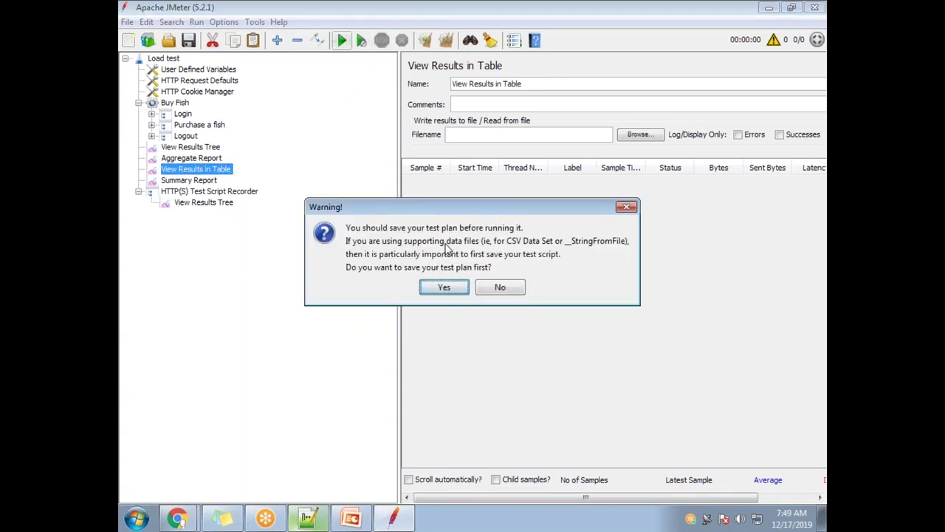
click(444, 288)
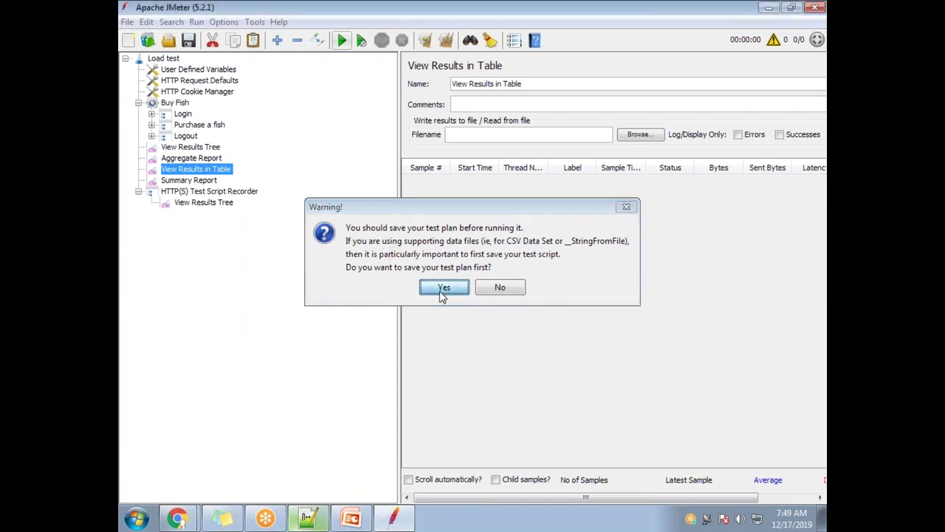
click(639, 365)
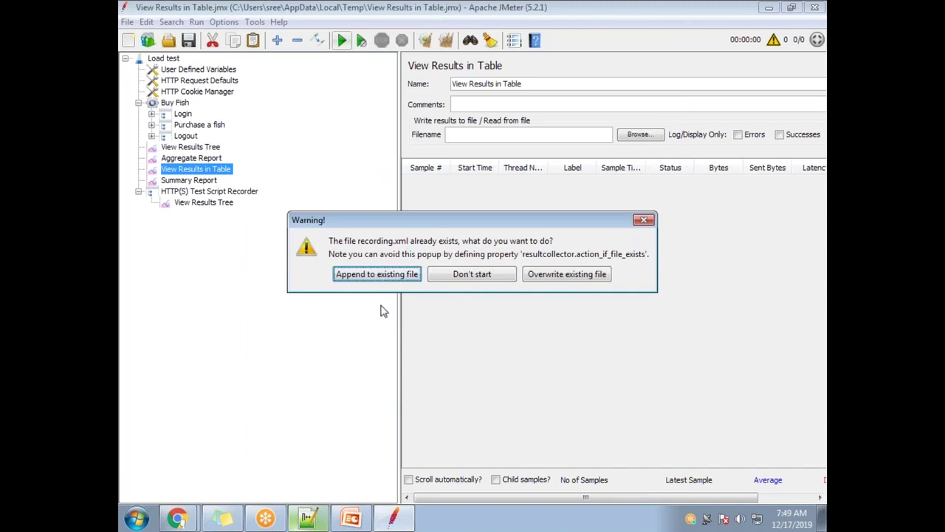
click(589, 275)
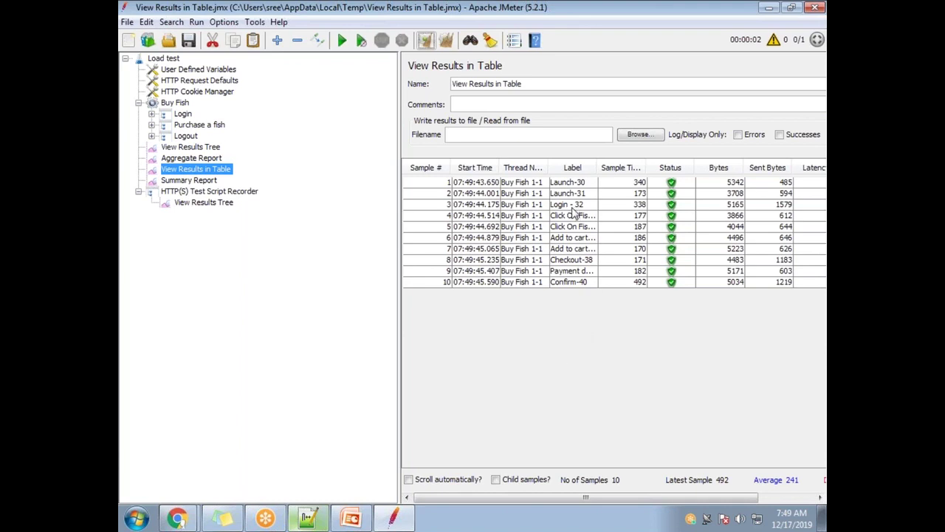
- Review the run results in View Results in Table, Summary Report and Aggregate Report, widening the Label and Sample Time(ms) columns where needed
drag(594, 167, 618, 167)
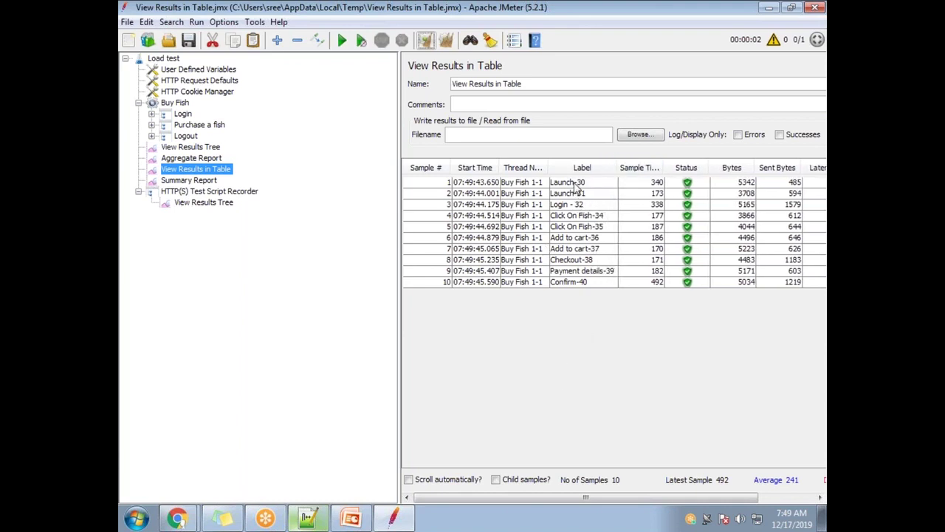
drag(665, 170, 697, 170)
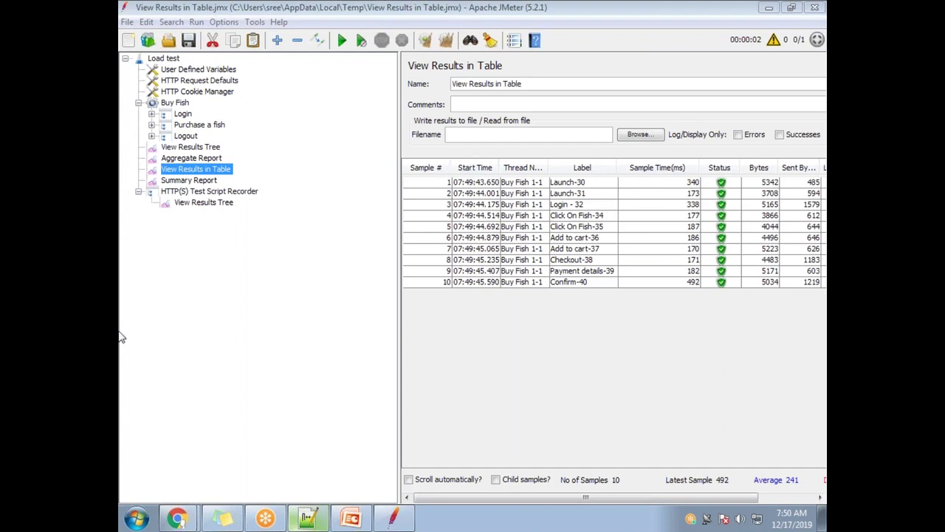
click(193, 181)
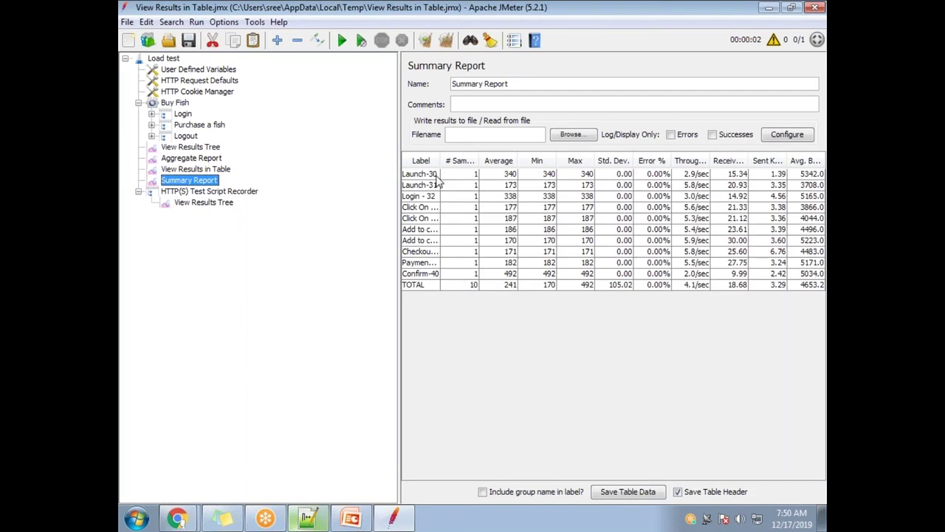
click(192, 158)
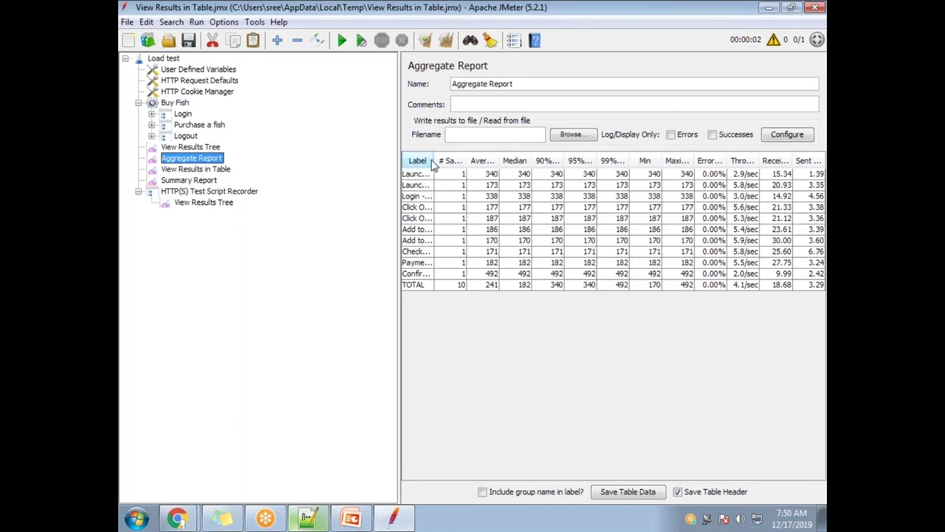
drag(434, 161, 456, 160)
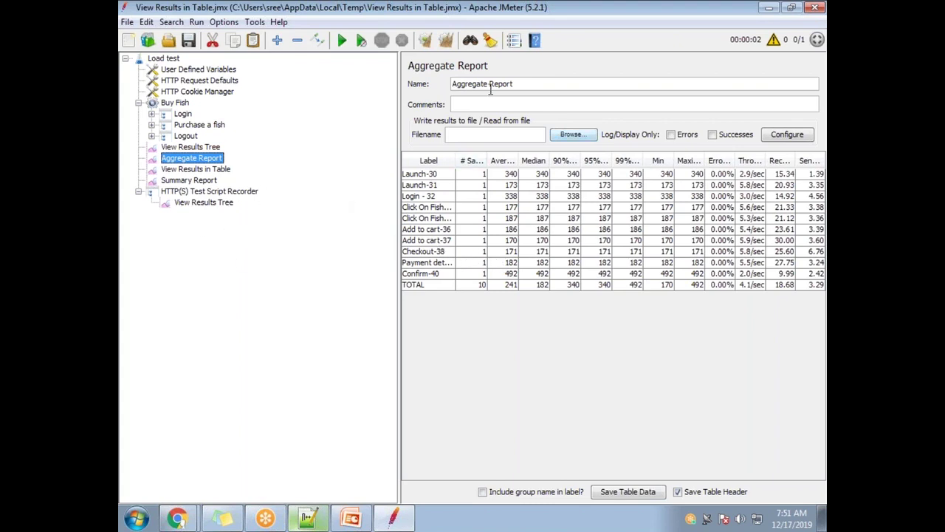
- Add a Transaction Controller inside the Login controller and place it above Launch-30
click(152, 114)
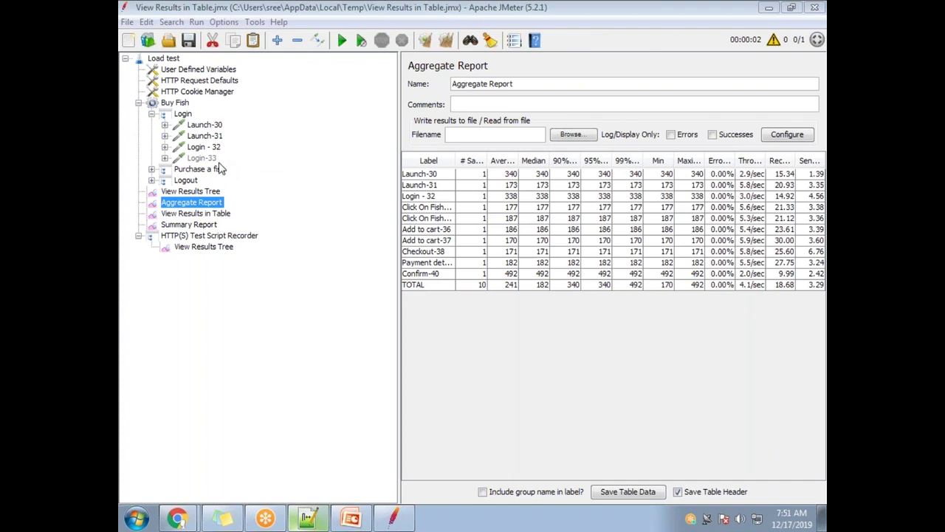
click(184, 114)
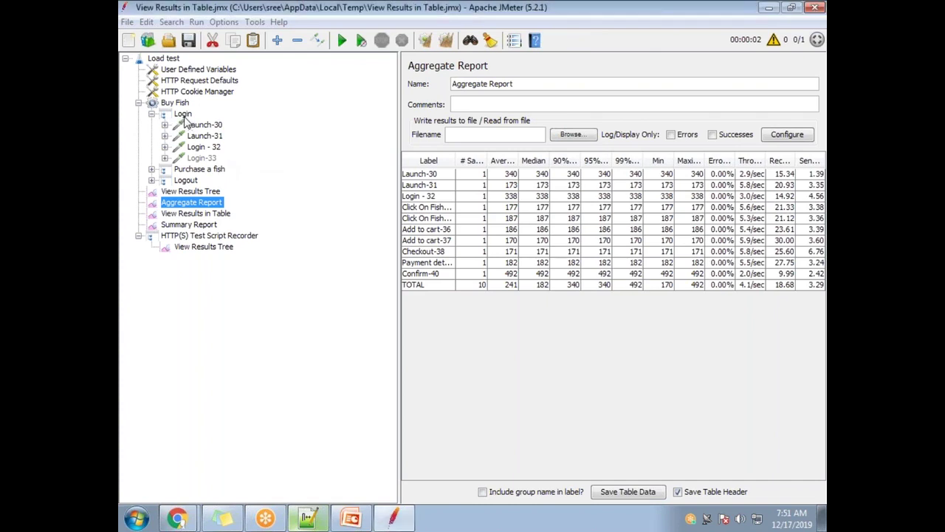
right_click(184, 116)
mouse_move(221, 126)
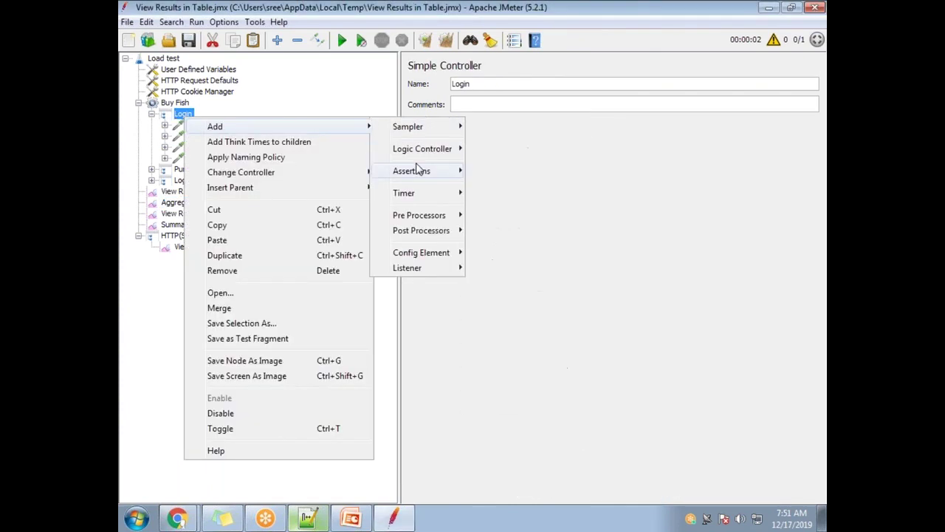
mouse_move(447, 156)
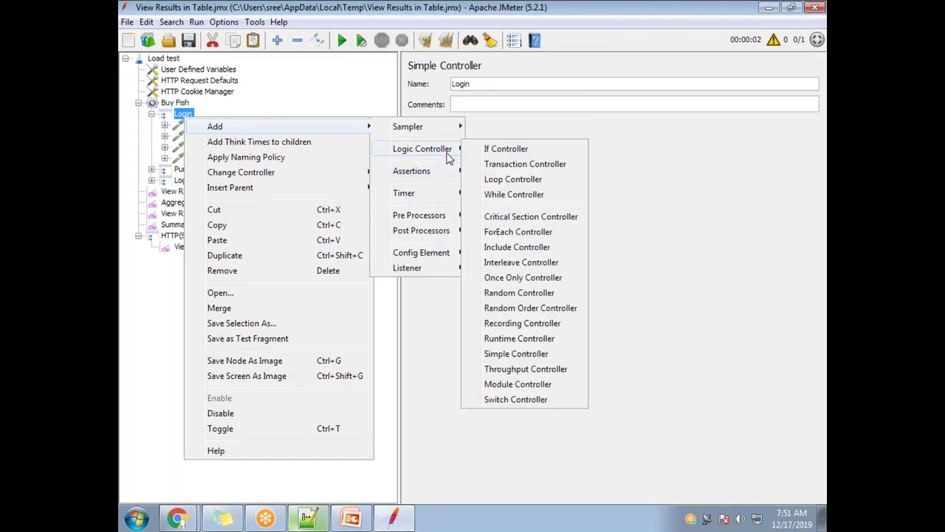
click(480, 165)
drag(216, 168, 223, 127)
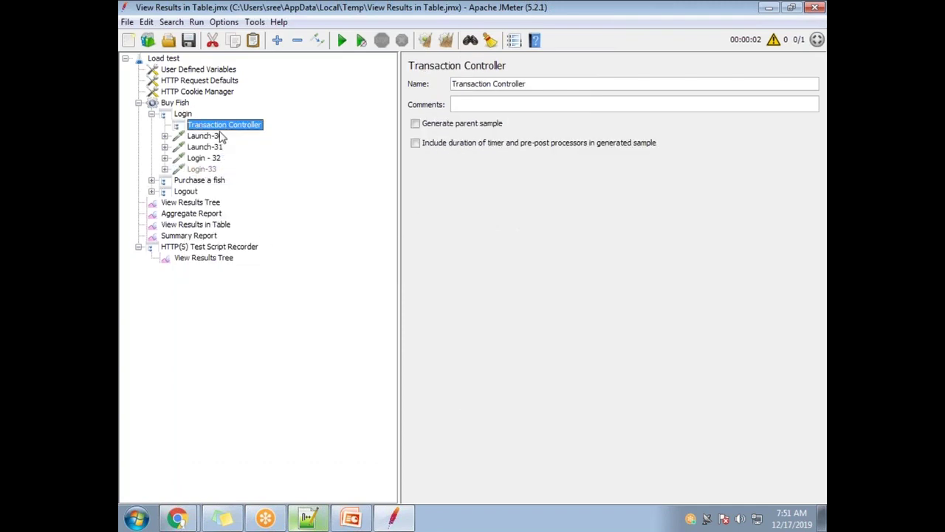
- Move the Launch-30 and Launch-31 requests into the new Transaction Controller under Login
key(Down)
key(Down)
key(Up)
shift+click(214, 147)
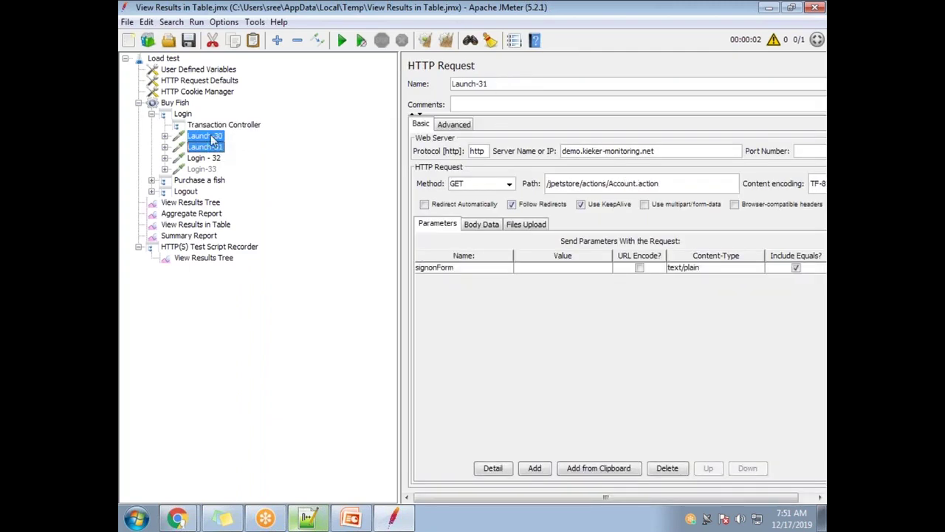
drag(214, 147, 244, 128)
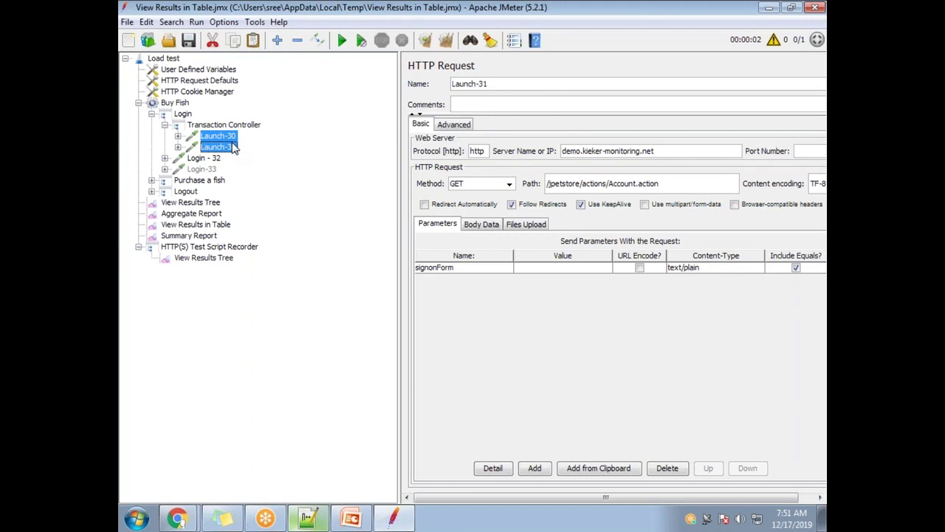
click(219, 147)
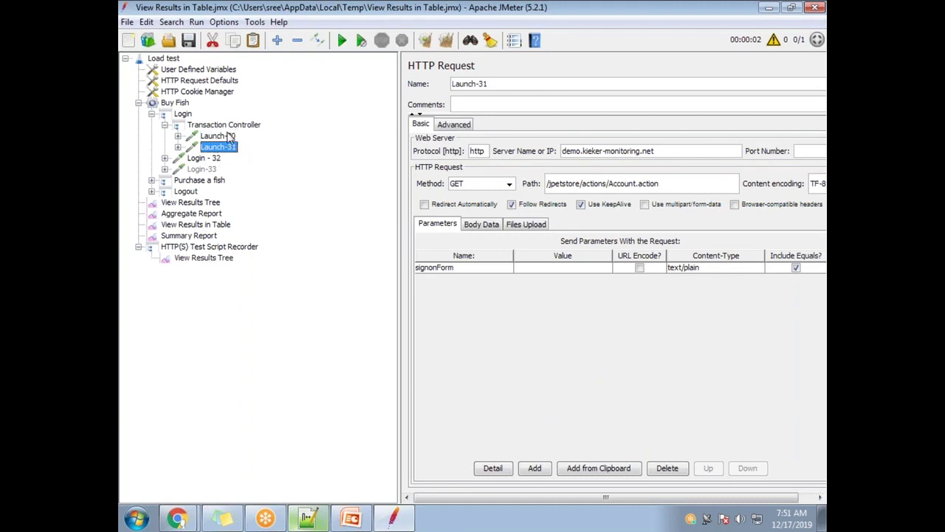
click(222, 136)
- Rename the Transaction Controller holding Launch-30 and Launch-31 as Launch
click(227, 125)
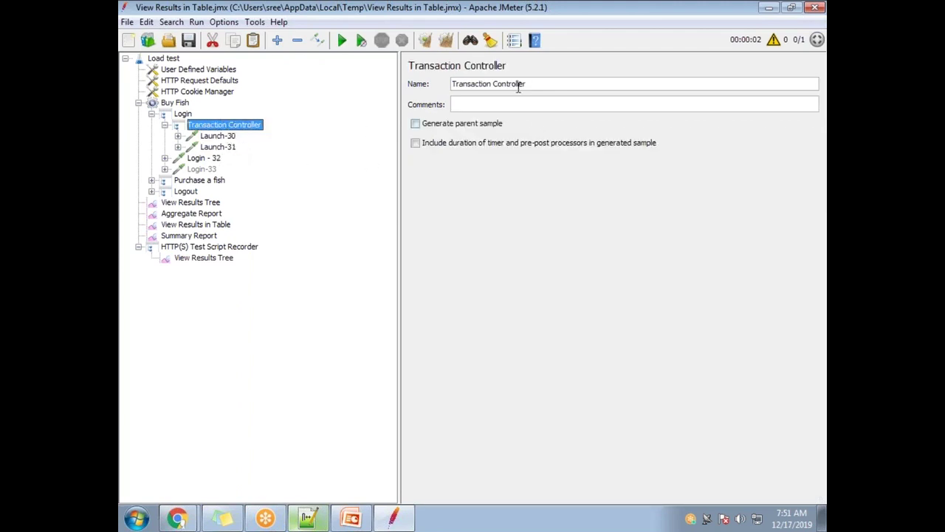
drag(539, 86, 439, 88)
text(Launch)
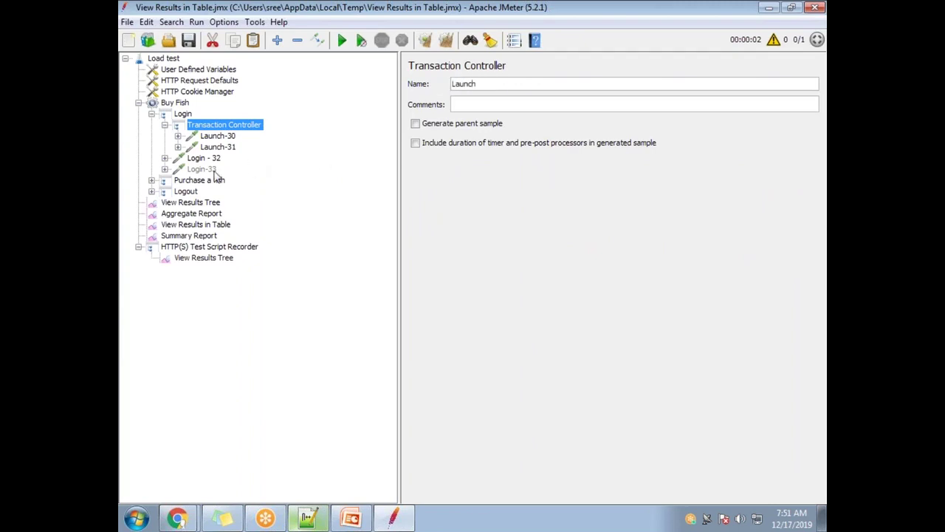
click(171, 192)
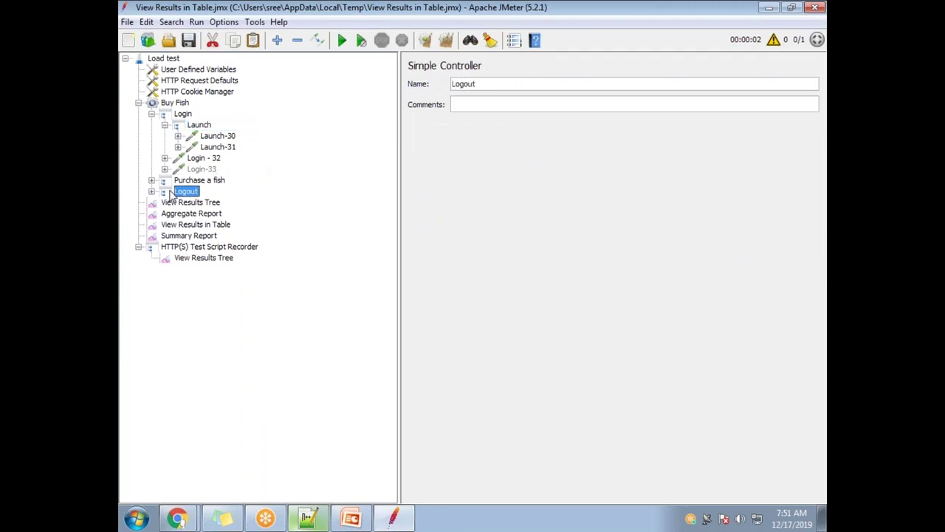
- Review the Launch-30 and Launch-31 requests grouped under the Launch transaction controller
click(214, 137)
click(217, 148)
key(Up)
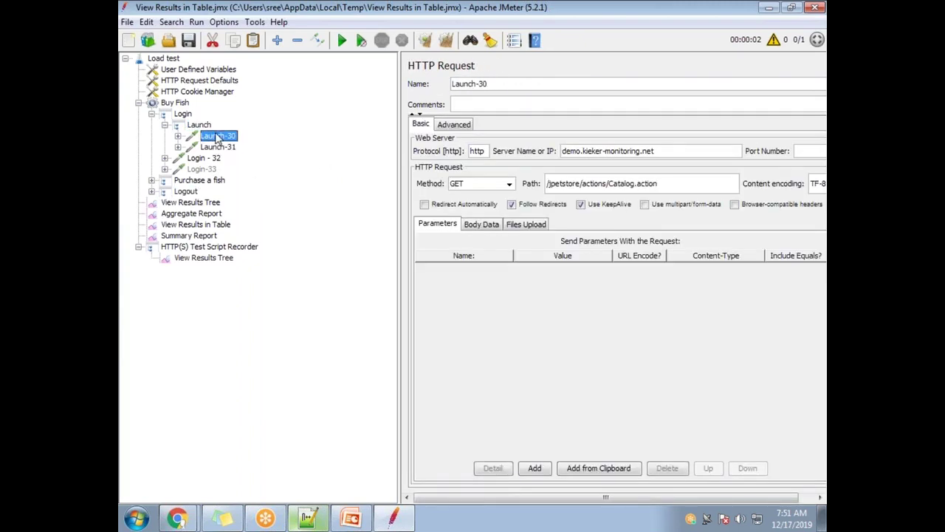
click(214, 146)
key(Up)
click(196, 126)
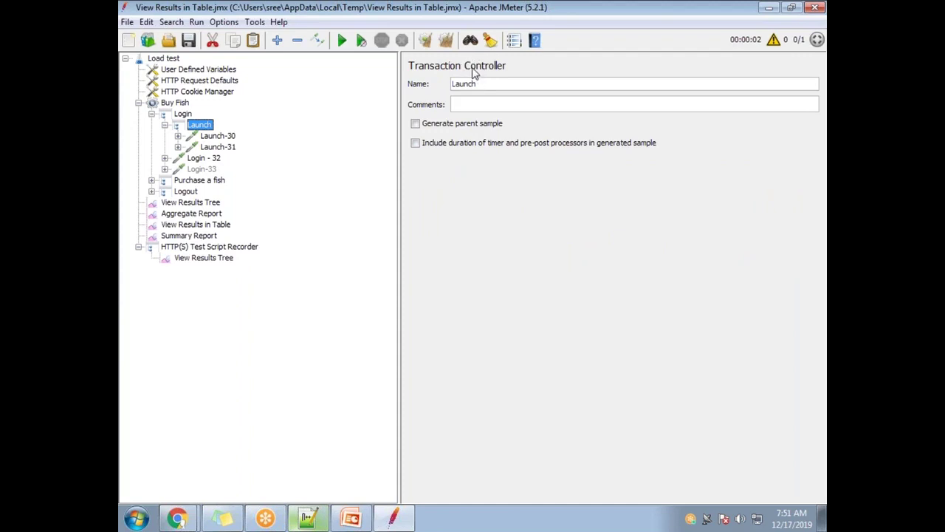
- Add a second Transaction Controller inside Login and place it between the Launch transaction and Login - 32
right_click(186, 116)
mouse_move(253, 122)
mouse_move(437, 165)
mouse_move(447, 145)
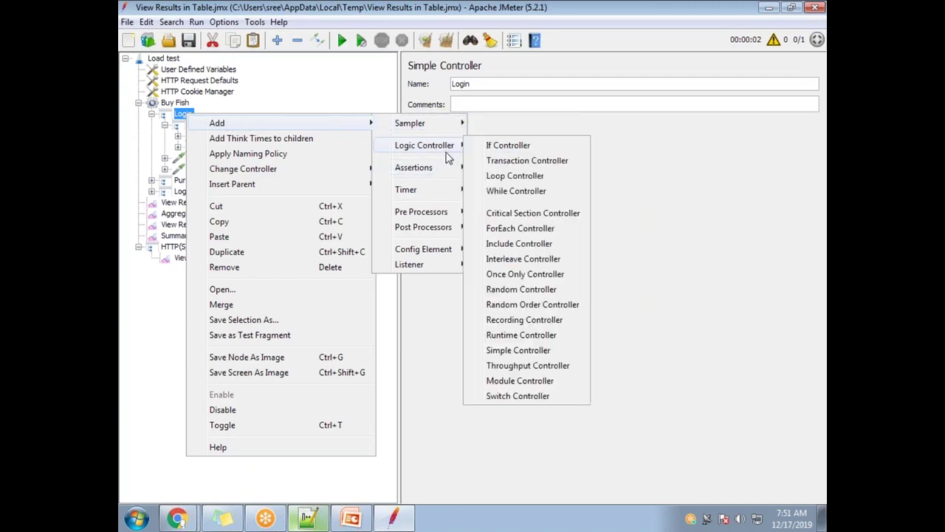
click(547, 160)
drag(204, 184, 209, 164)
- Move the Login - 32 and Login-33 requests into the second Transaction Controller
click(204, 169)
shift+click(202, 180)
drag(219, 176, 248, 163)
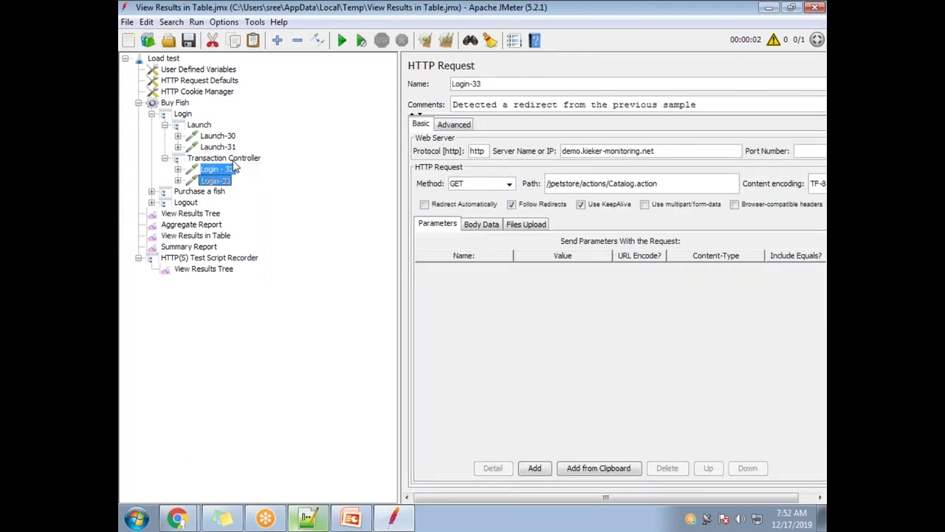
- Rename the Transaction Controller holding Login - 32 and Login-33 as Login
click(251, 158)
drag(565, 83, 497, 85)
key(Right)
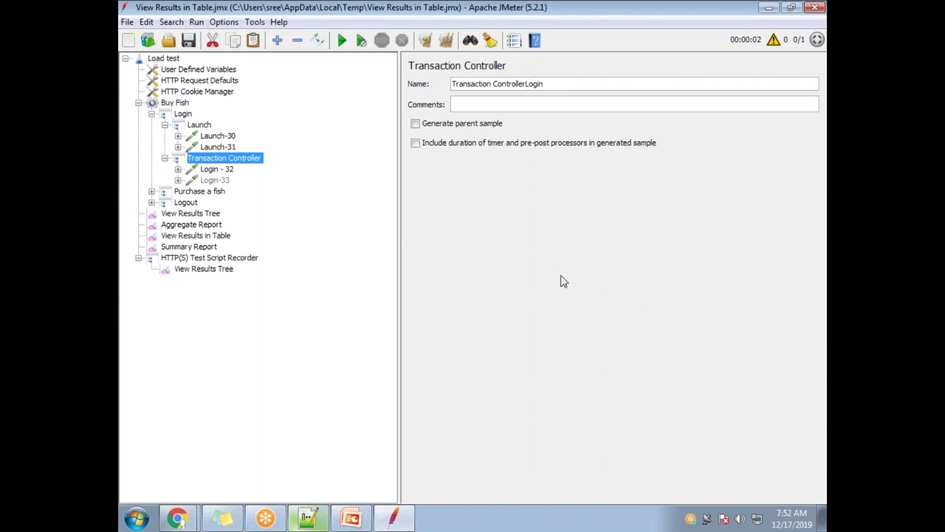
key(BackSpace)
key(BackSpace)
key(BackSpace)
key(BackSpace)
key(BackSpace)
key(BackSpace)
key(BackSpace)
key(BackSpace)
key(BackSpace)
key(BackSpace)
key(BackSpace)
key(BackSpace)
key(BackSpace)
key(BackSpace)
key(BackSpace)
key(BackSpace)
key(BackSpace)
key(BackSpace)
key(BackSpace)
key(BackSpace)
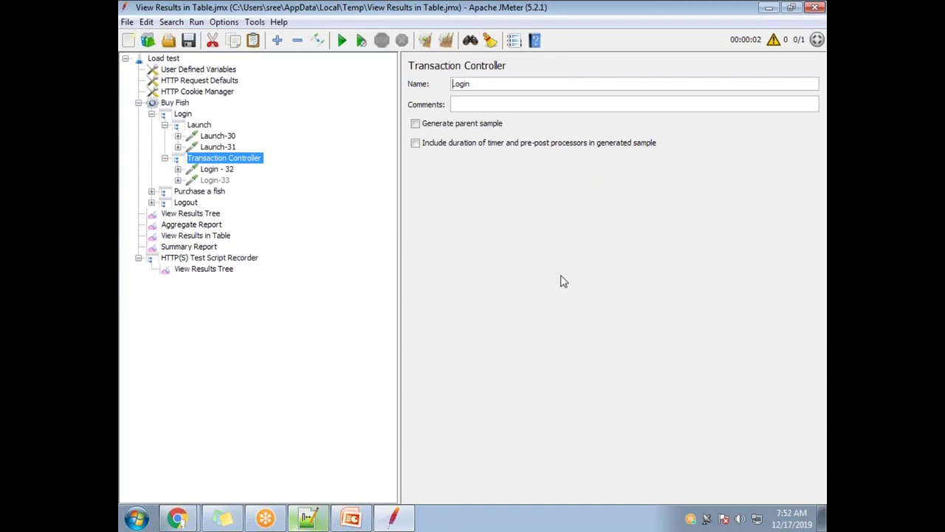
click(190, 215)
- Expand the Purchase a fish controller and add a Transaction Controller inside it
click(194, 192)
click(151, 191)
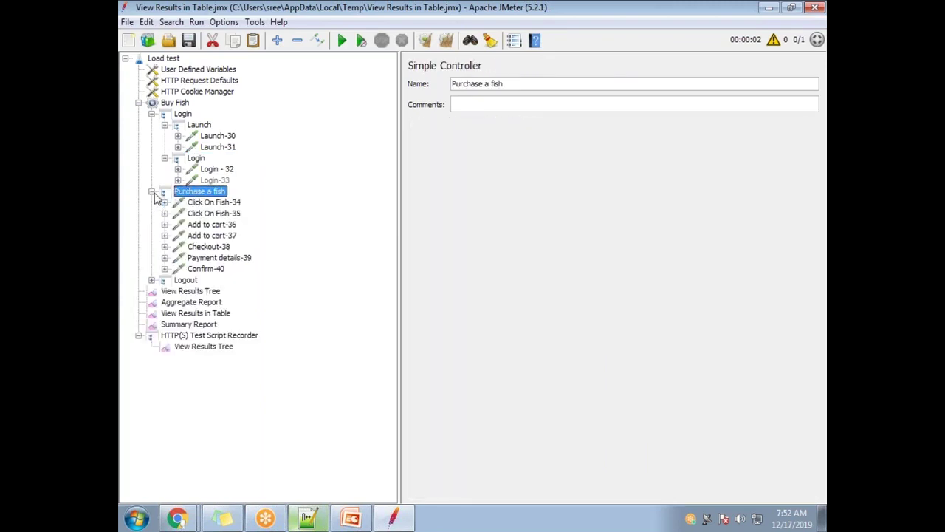
click(197, 161)
click(198, 191)
right_click(196, 191)
mouse_move(225, 198)
mouse_move(437, 220)
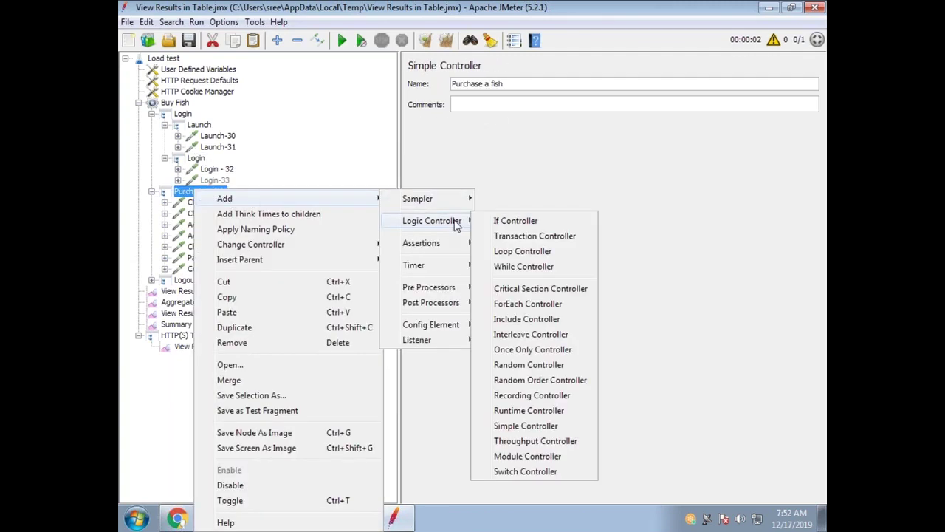
click(516, 235)
- Place the new Transaction Controller above Click On Fish-34 and move Click On Fish-34 and Click On Fish-35 into it
drag(227, 281, 251, 211)
click(231, 216)
shift+click(233, 223)
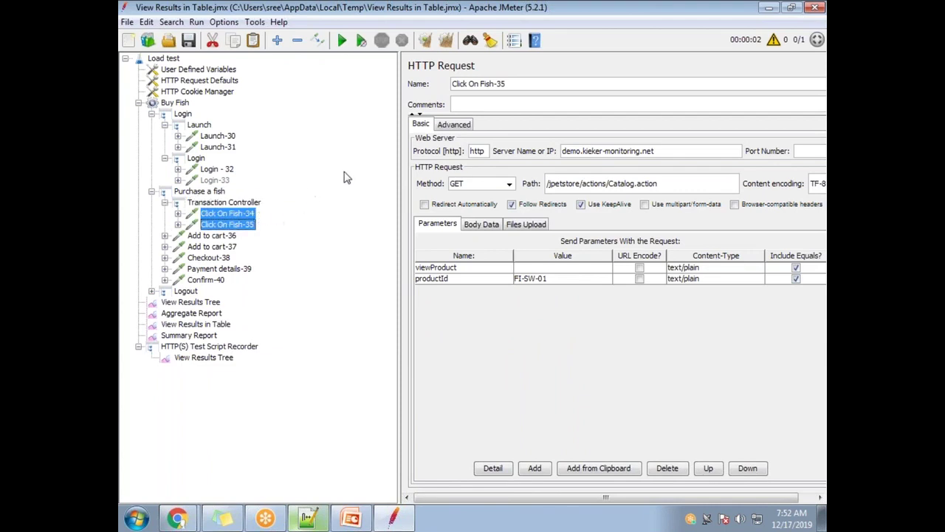
- Rename the Transaction Controller holding the two Click On Fish requests as Click on FIsh
click(250, 204)
click(533, 86)
drag(533, 86, 427, 88)
text(Click on FIsh)
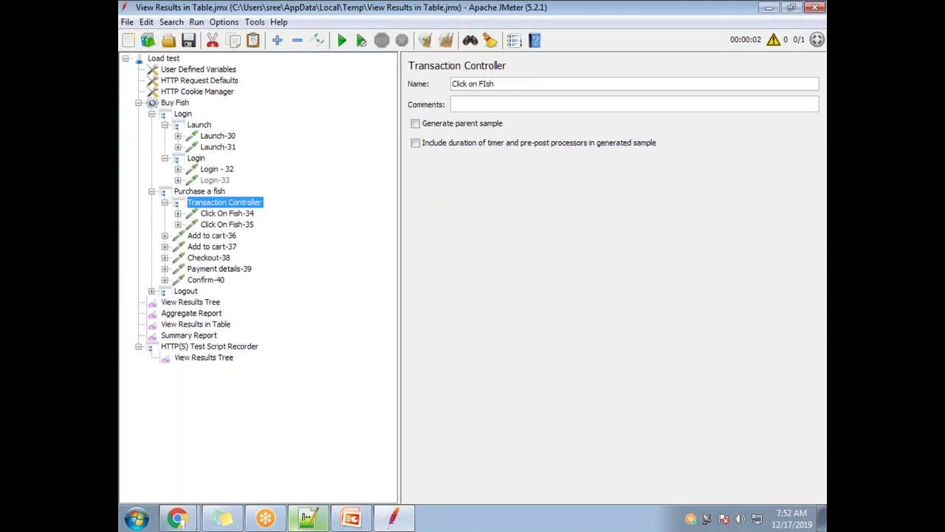
click(190, 270)
- Expand the Logout controller and compare the settings of the Add to cart-36 and Add to cart-37 requests
click(186, 291)
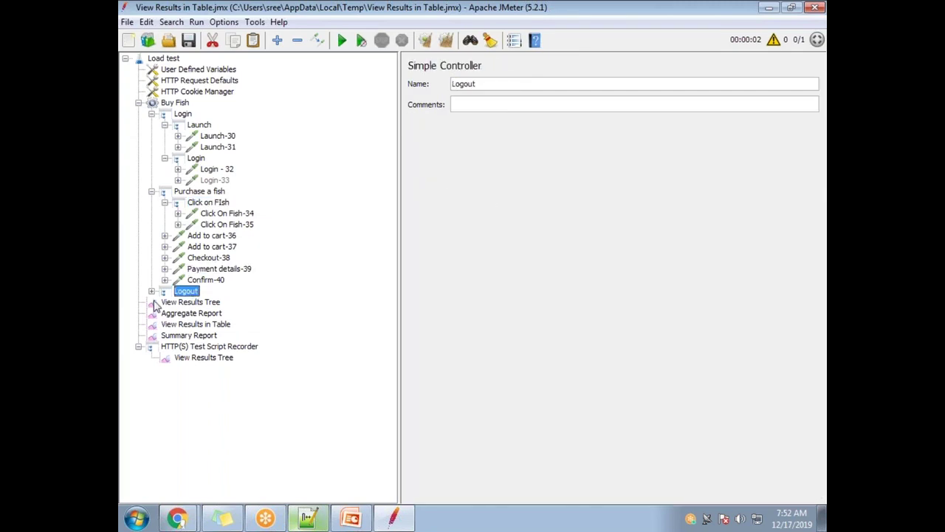
click(152, 291)
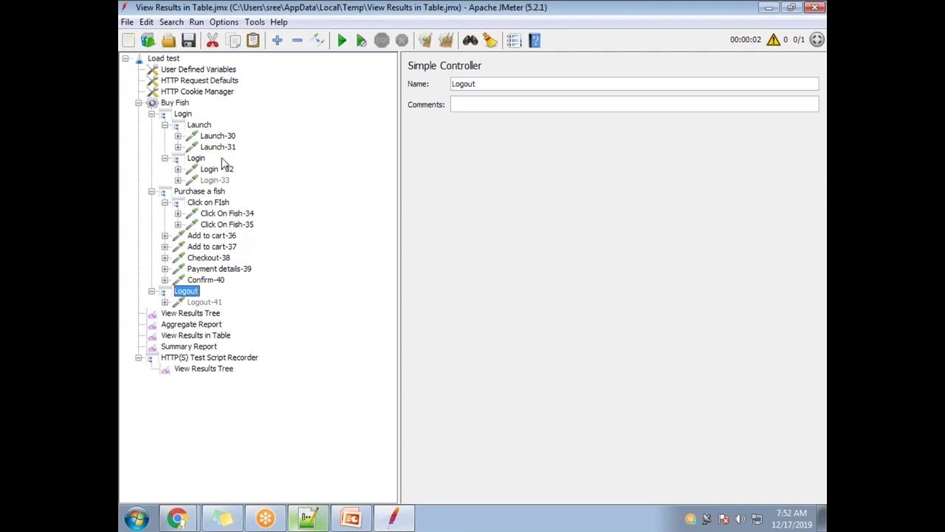
click(225, 235)
click(228, 246)
click(225, 235)
click(225, 246)
click(225, 235)
click(225, 246)
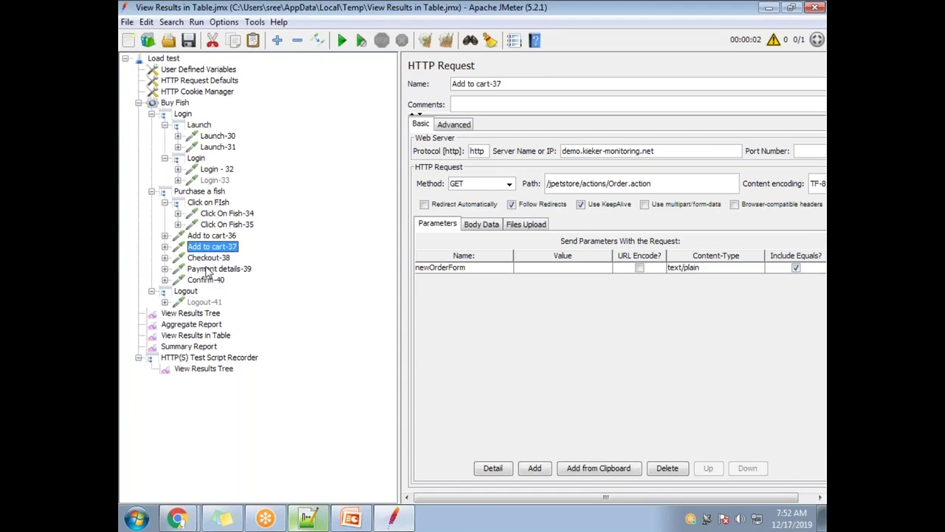
- Add three more Transaction Controllers inside the Purchase a fish controller
click(213, 192)
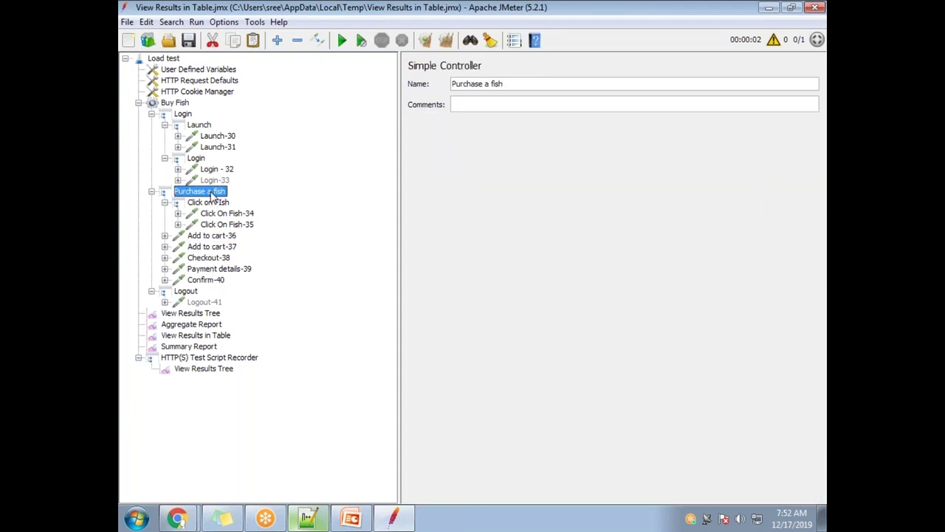
right_click(212, 192)
mouse_move(358, 196)
mouse_move(480, 220)
click(522, 236)
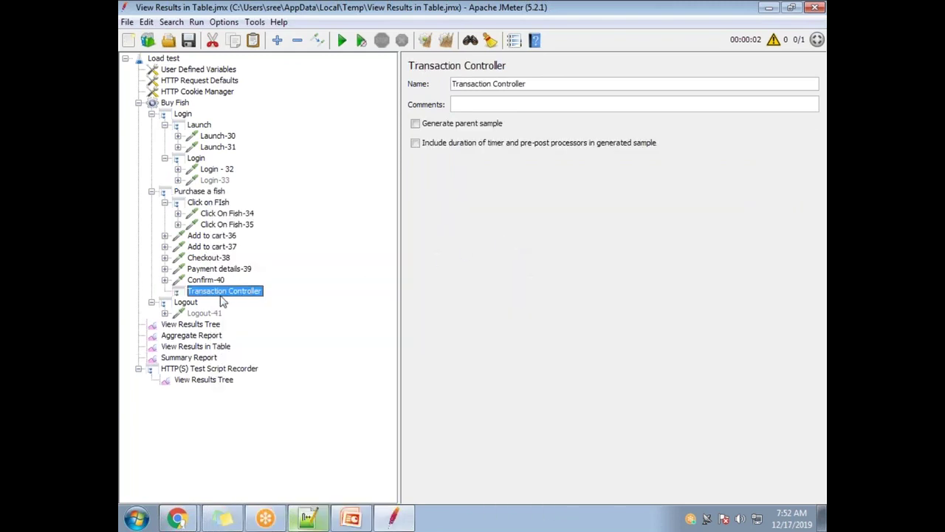
click(199, 195)
key(ctrl+v)
key(ctrl+v)
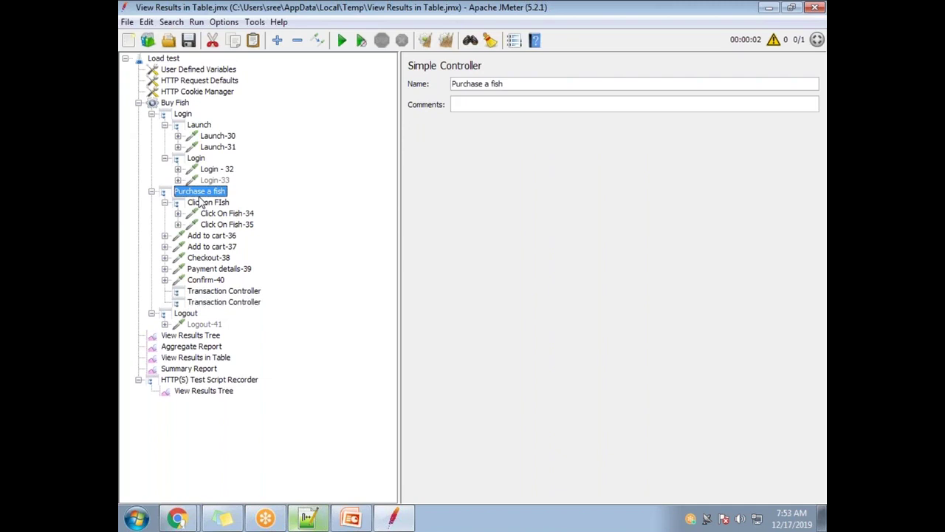
- Place one empty Transaction Controller above Add to cart-36 and move Add to cart-36 and Add to cart-37 into it
drag(230, 293, 245, 236)
click(221, 246)
ctrl+click(228, 257)
- Rename the Transaction Controller holding the Add to cart requests as Add to cart, copying the text from the Add to cart-36 name
click(225, 246)
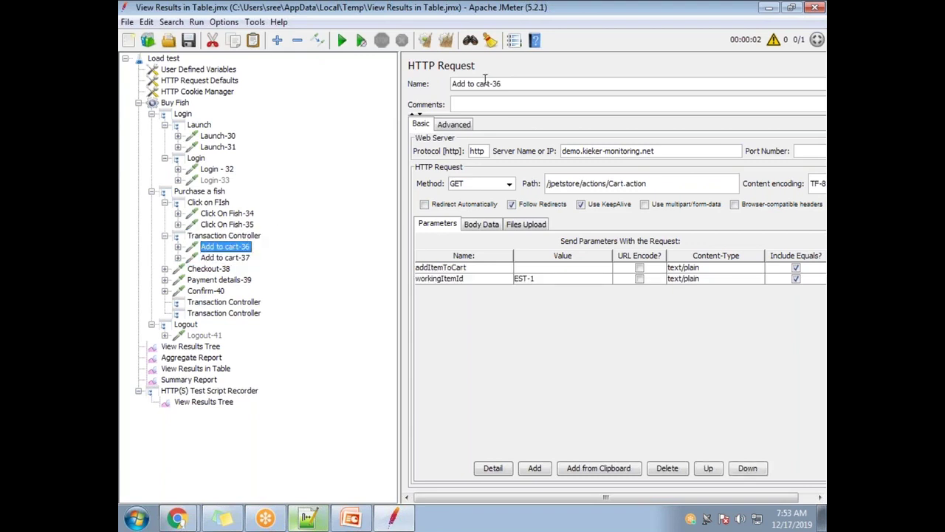
key(shift+Home)
key(ctrl+c)
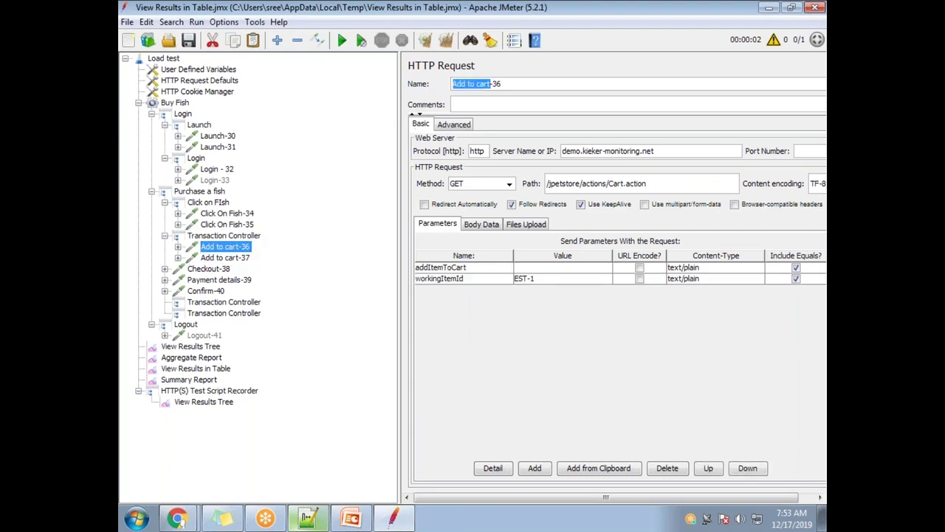
click(251, 236)
key(shift+Home)
key(ctrl+v)
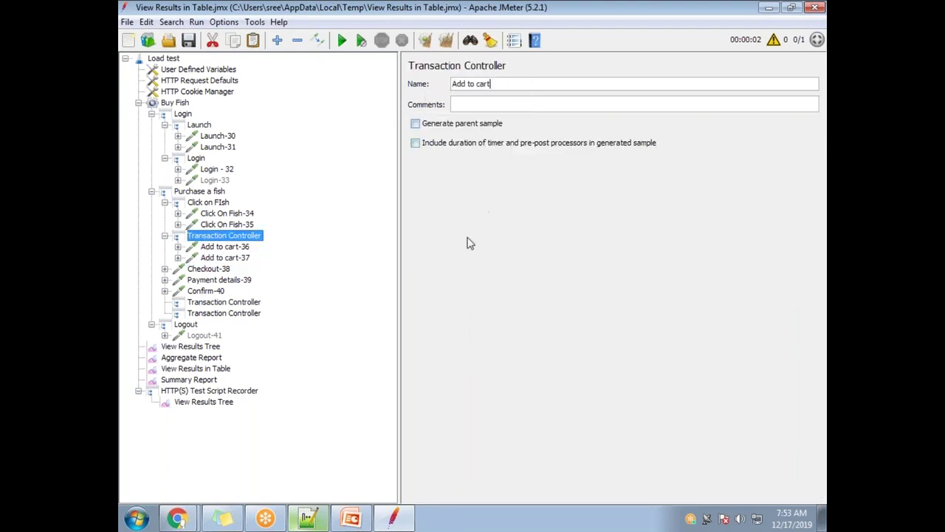
- Place an empty Transaction Controller above Checkout-38 and put a copy of the Checkout-38 request inside it
click(214, 269)
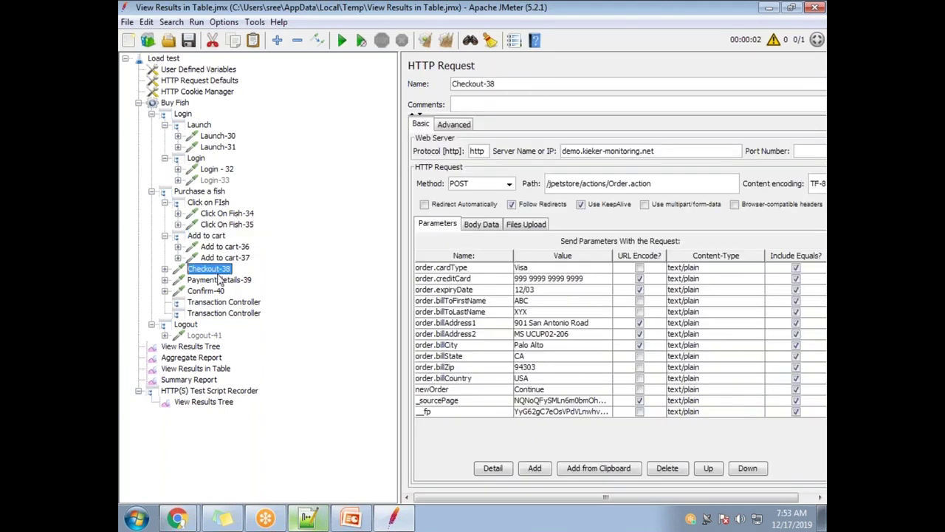
drag(227, 302, 240, 270)
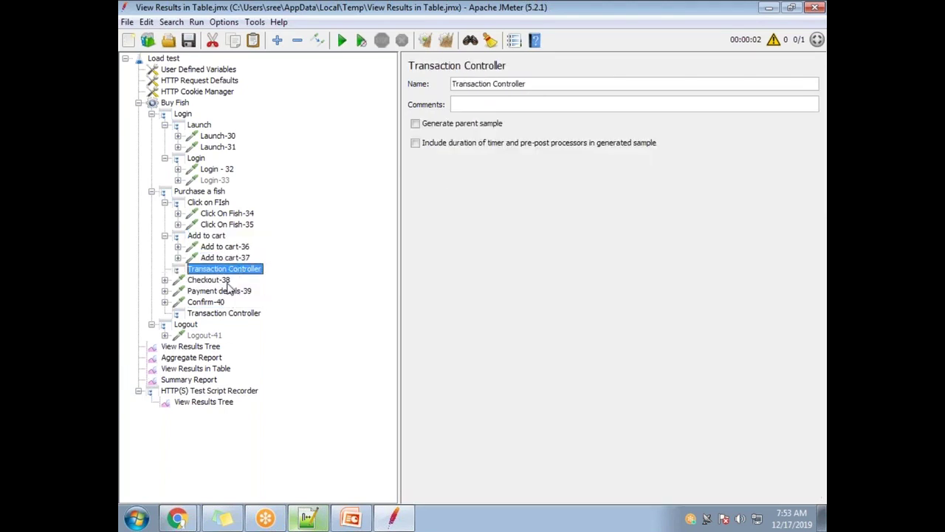
click(214, 282)
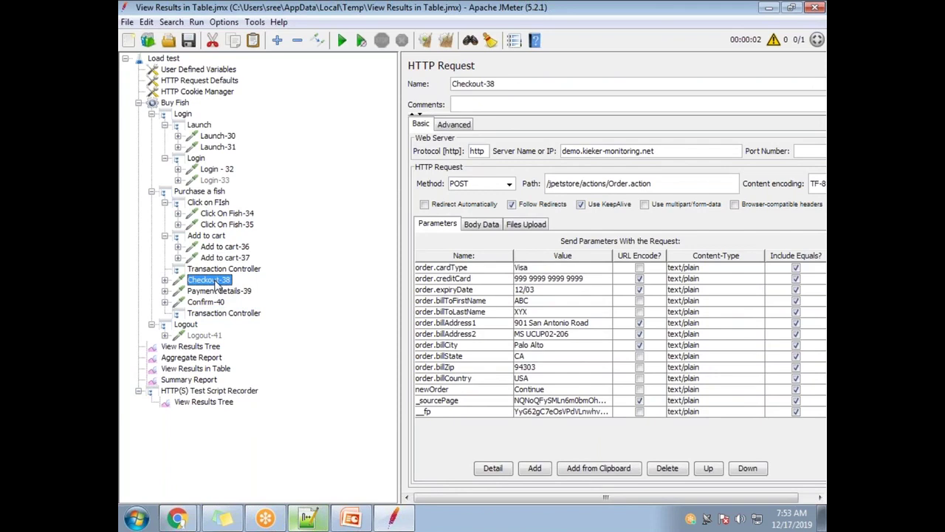
click(243, 270)
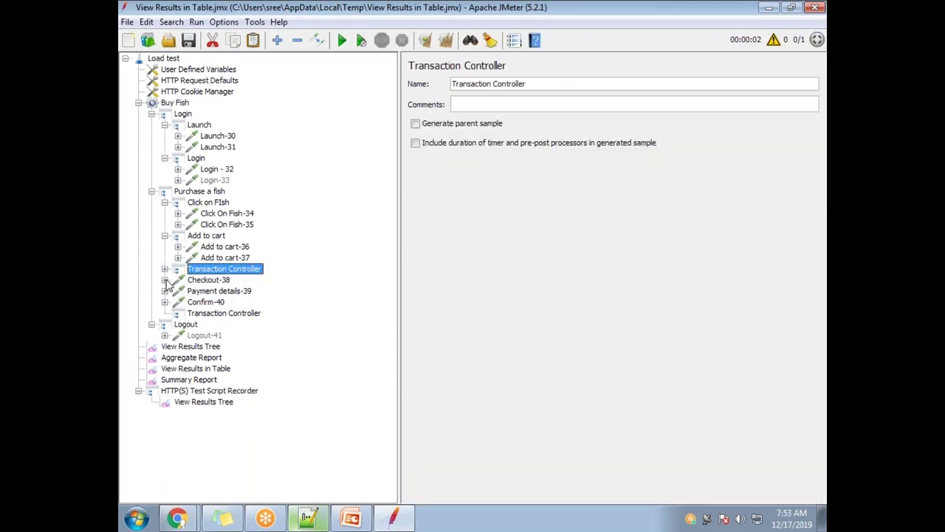
key(ctrl+v)
- Remove the original Checkout-38 request that sits outside the Transaction Controller
click(215, 293)
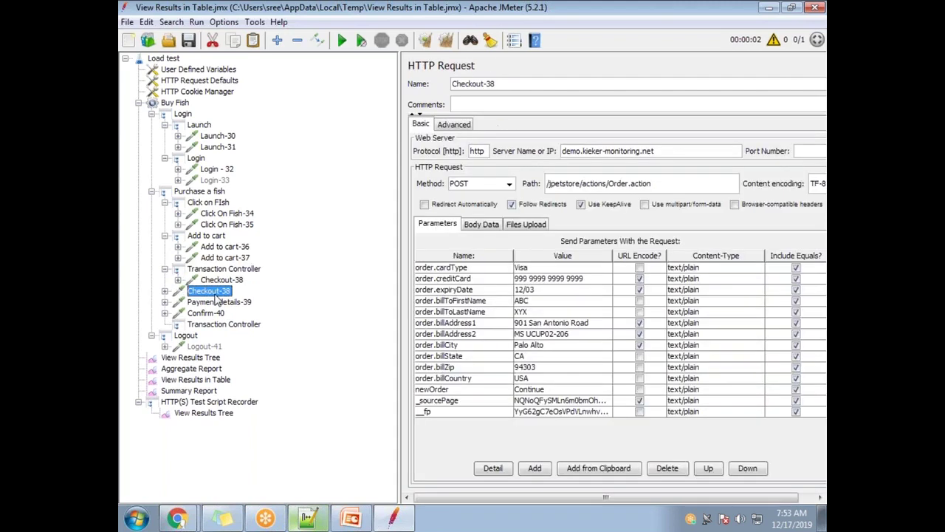
key(Delete)
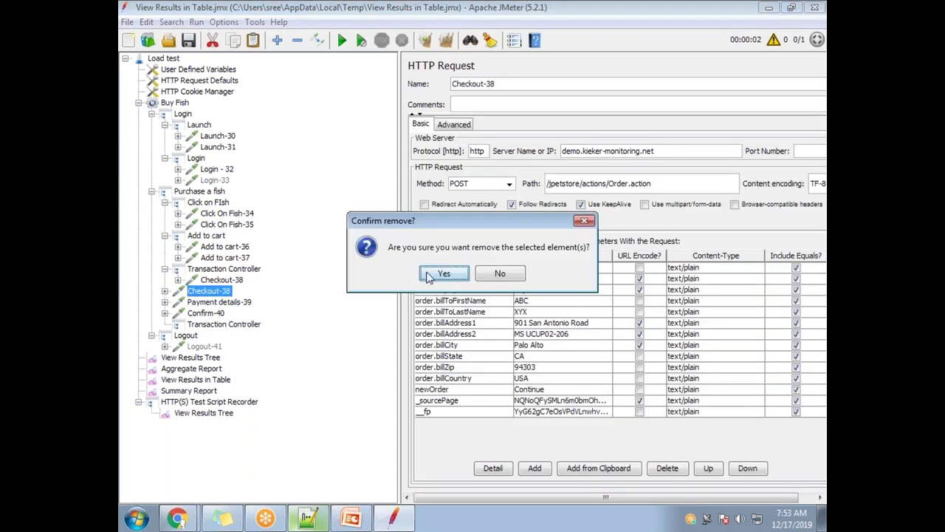
click(452, 274)
- Rename the Transaction Controller holding Checkout-38 as Checkout, copying the text from the request's name
click(216, 280)
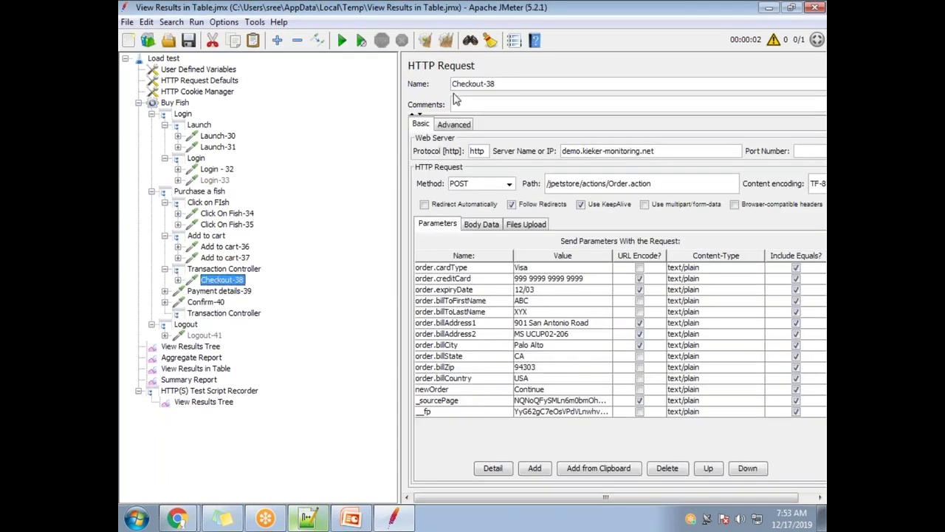
double_click(485, 84)
key(ctrl+c)
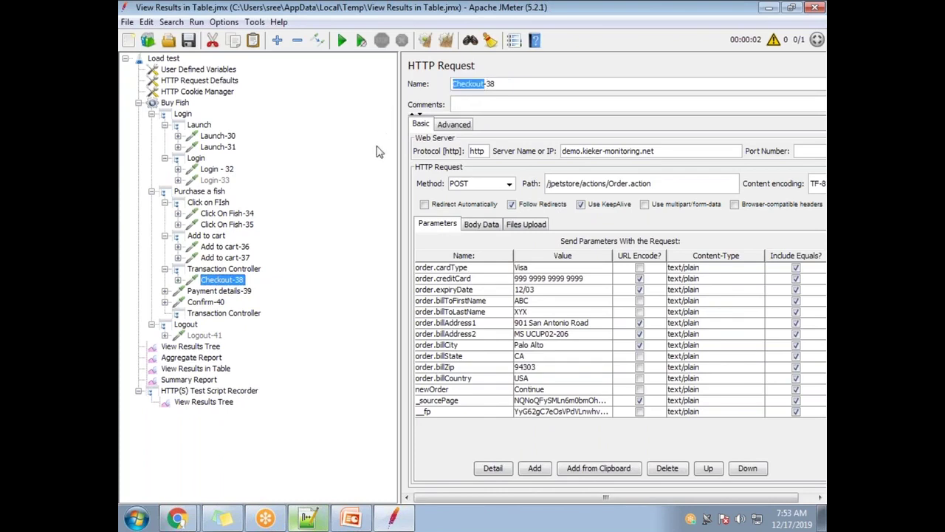
click(249, 269)
drag(549, 86, 454, 76)
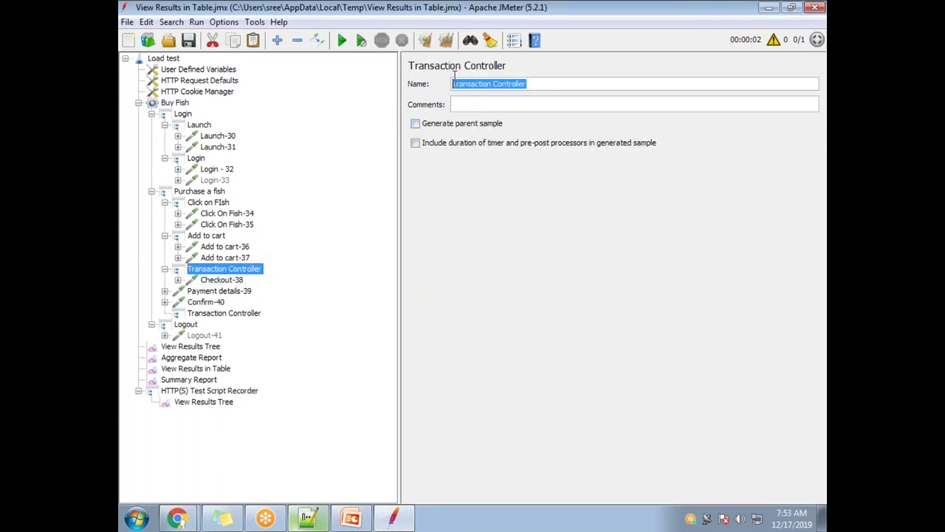
key(ctrl+v)
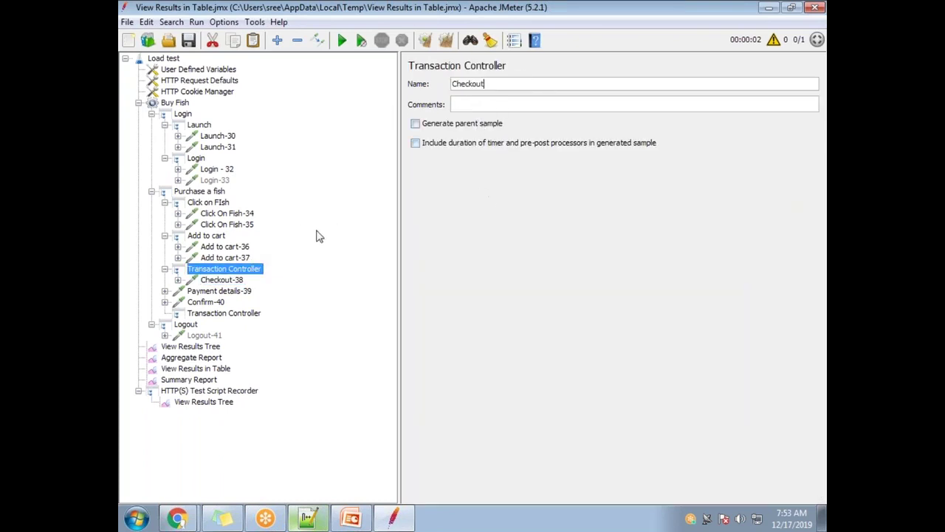
click(232, 294)
click(216, 271)
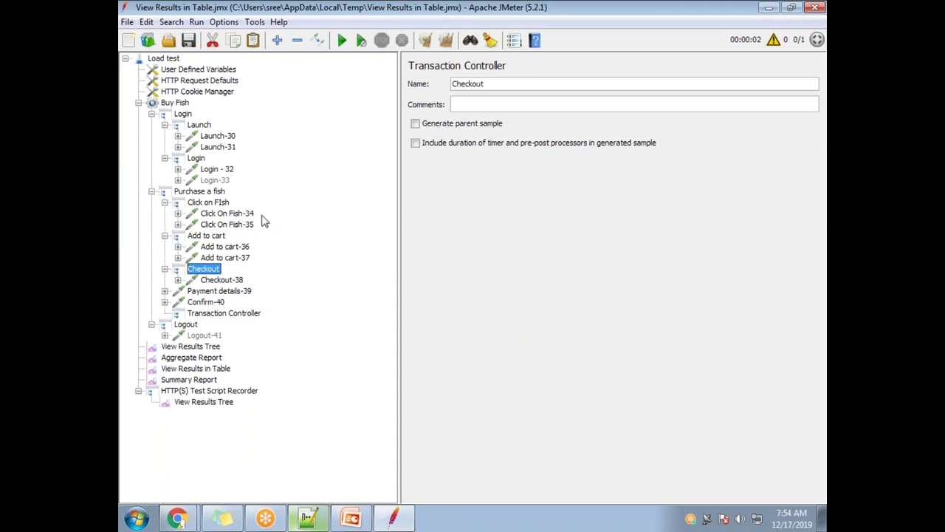
- Clear all earlier results from the listeners and check that the results views are empty
click(192, 358)
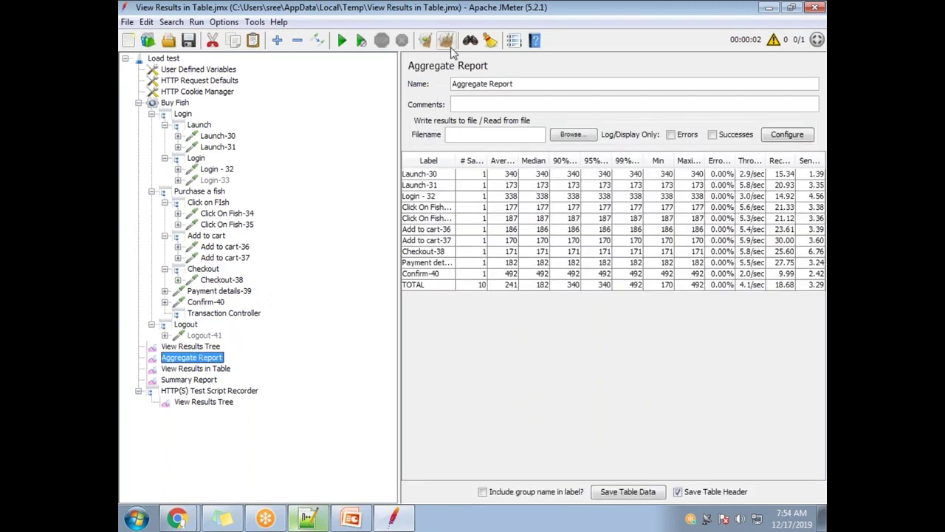
click(447, 43)
click(198, 347)
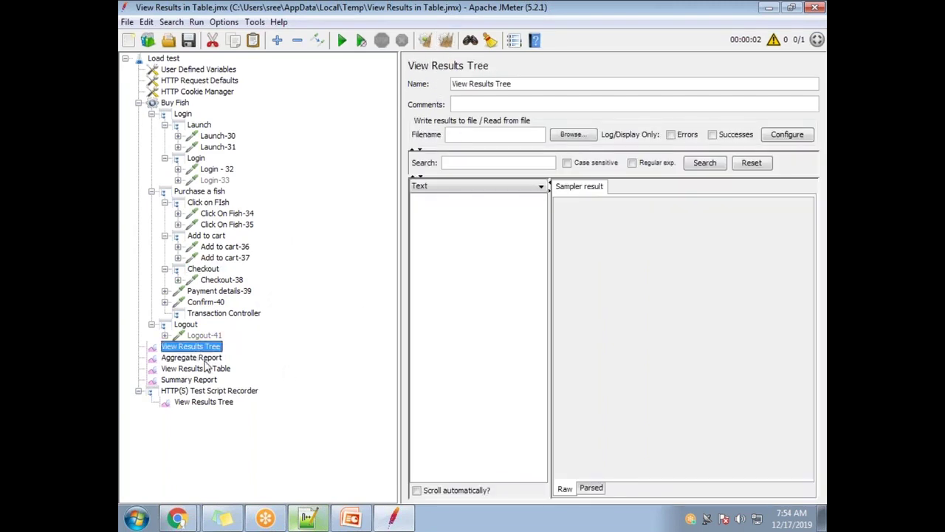
click(209, 404)
click(203, 379)
click(201, 368)
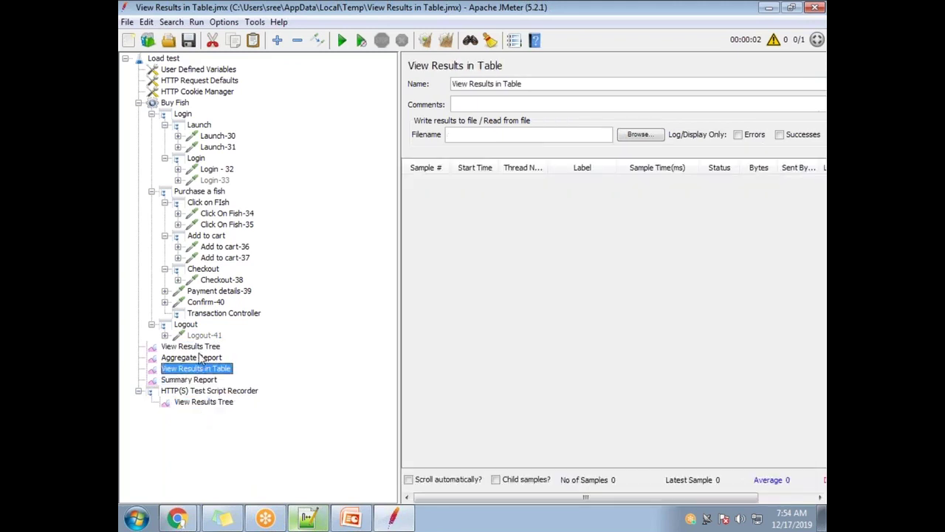
- Run the test with View Results Tree open, appending to the existing recording.xml file
click(200, 347)
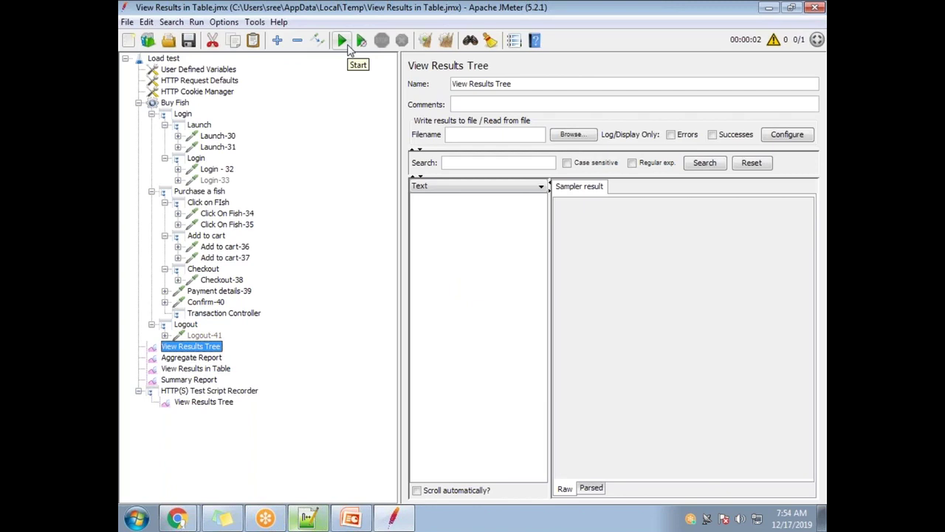
click(345, 42)
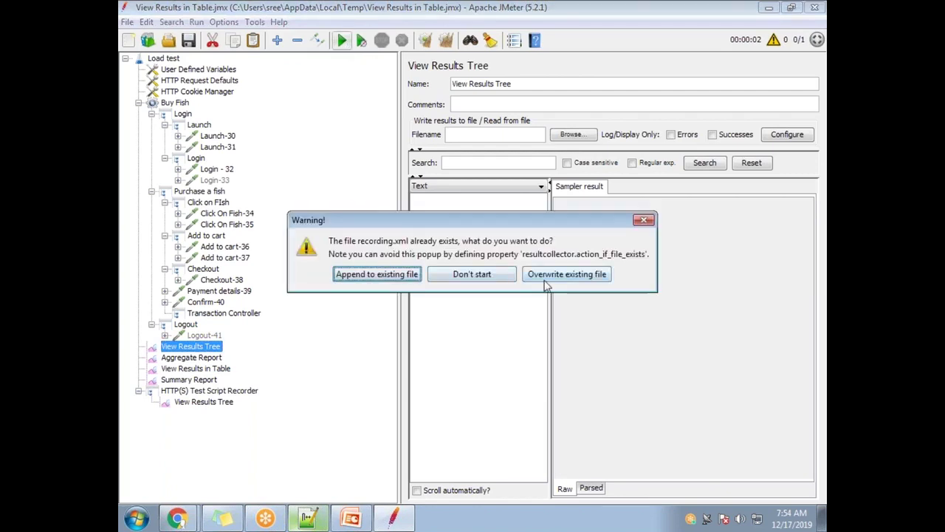
click(390, 278)
- Review the run in Aggregate Report, View Results Tree and View Results in Table against the Launch and Login transaction controllers
click(198, 360)
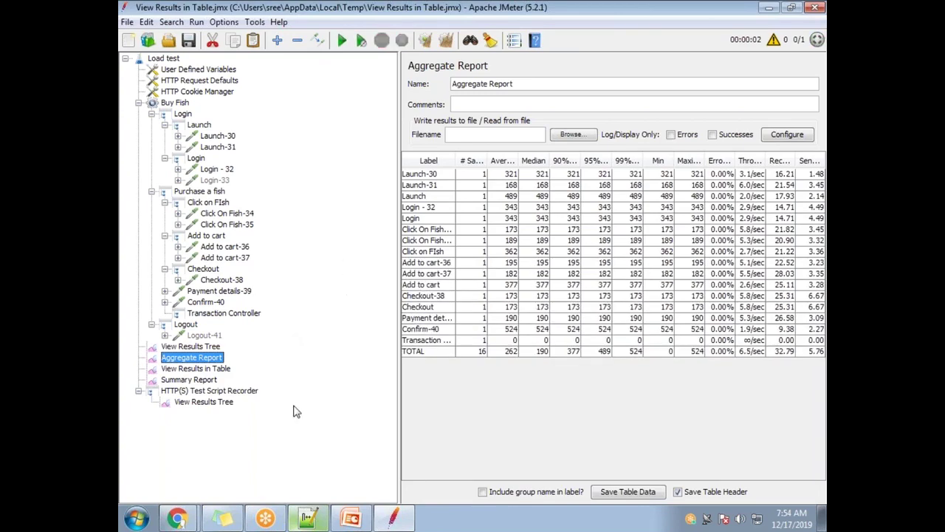
click(210, 347)
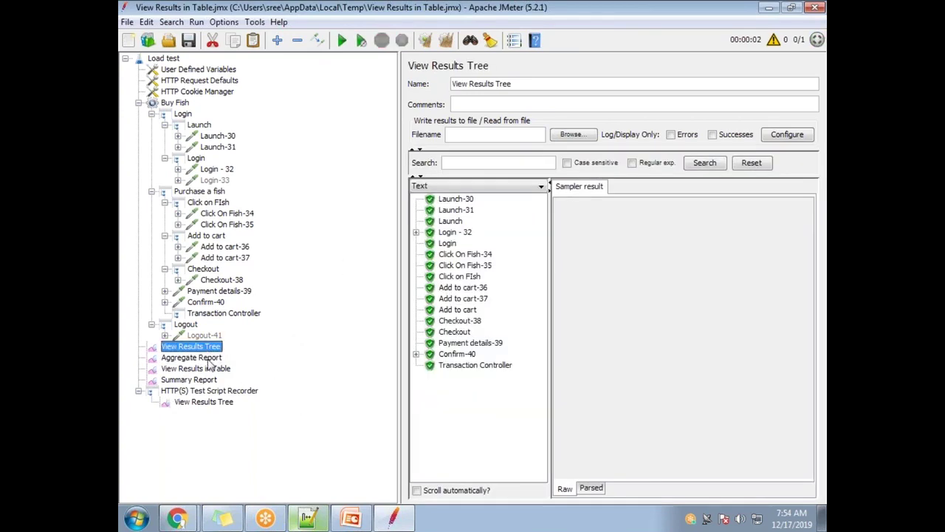
click(207, 368)
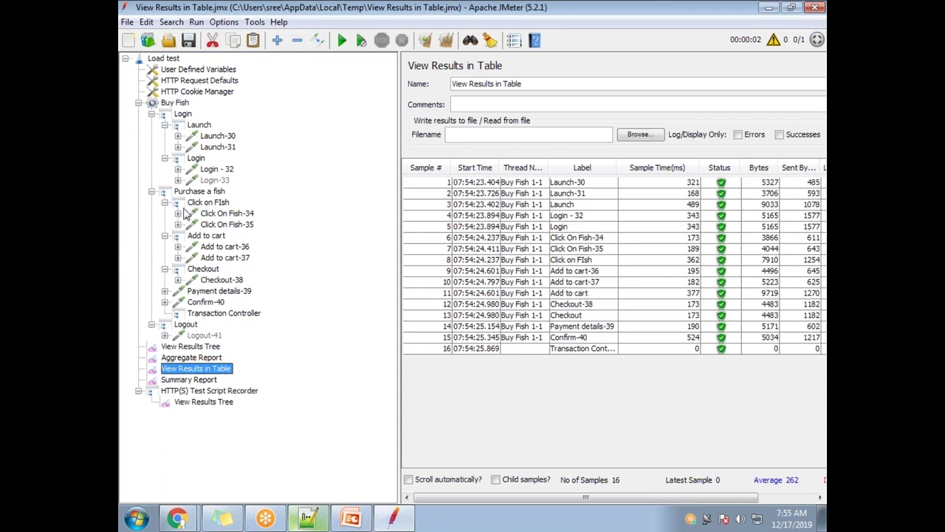
click(196, 159)
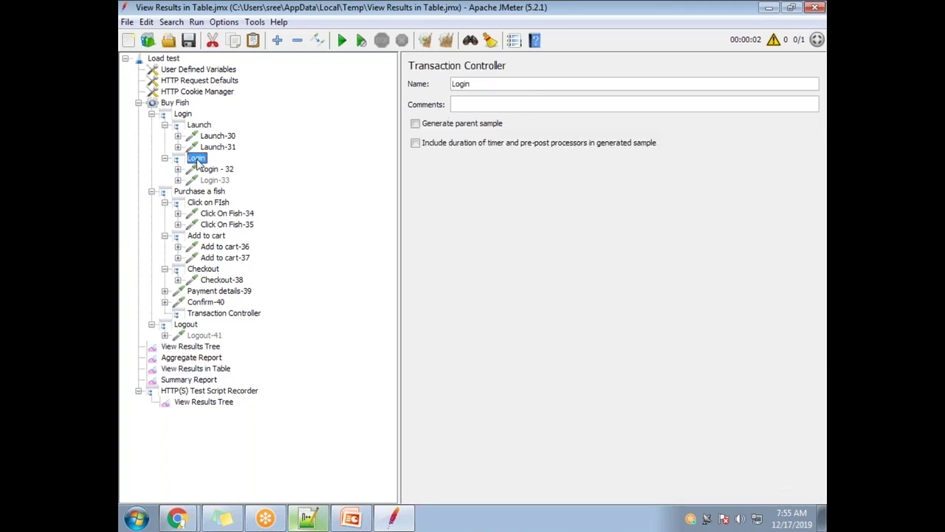
click(198, 126)
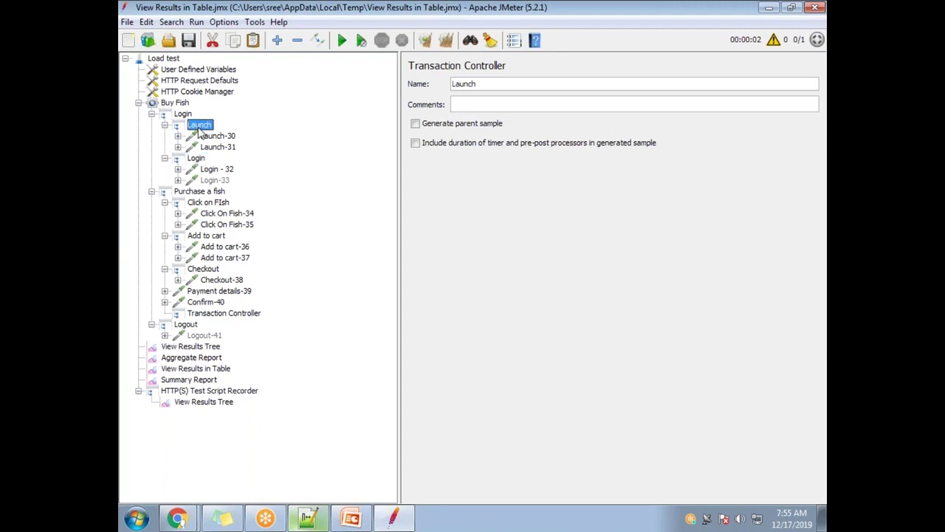
click(196, 160)
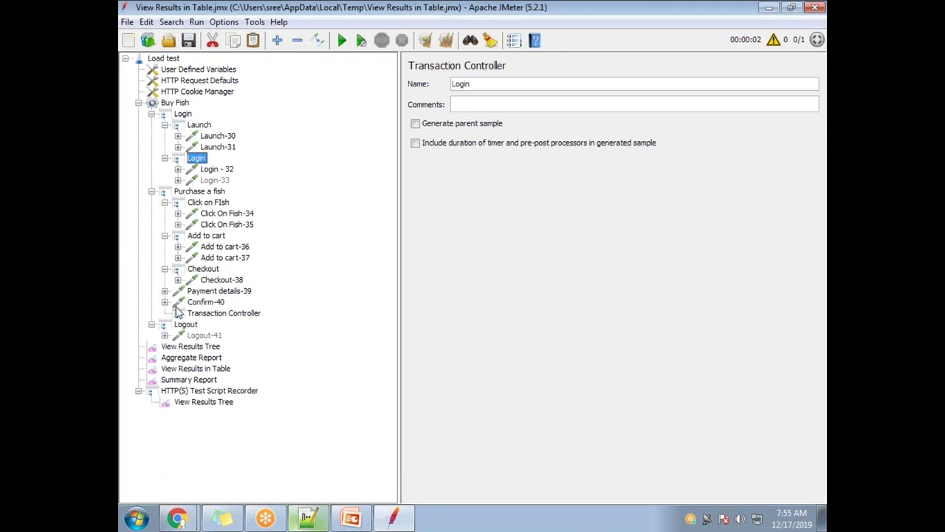
- Compare the request and transaction rows in Aggregate Report and View Results in Table with the Click on FIsh transaction controller
click(183, 359)
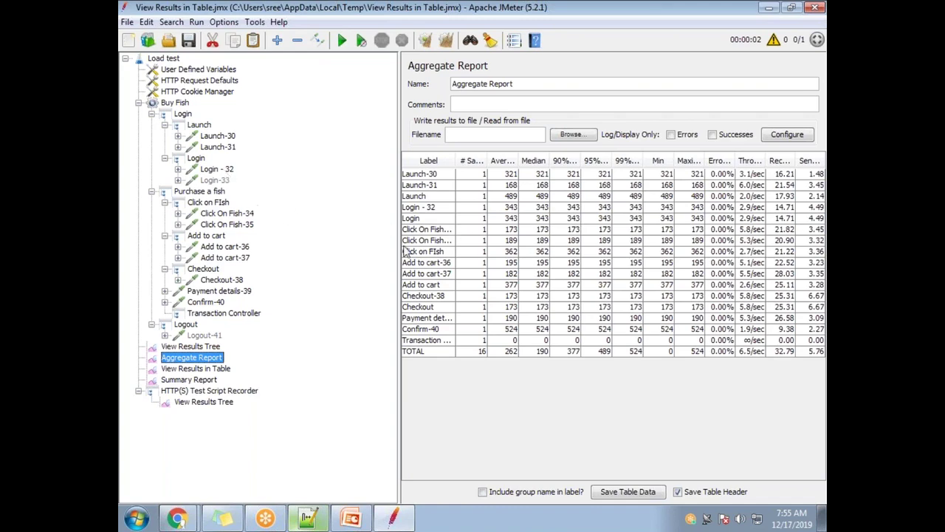
click(212, 370)
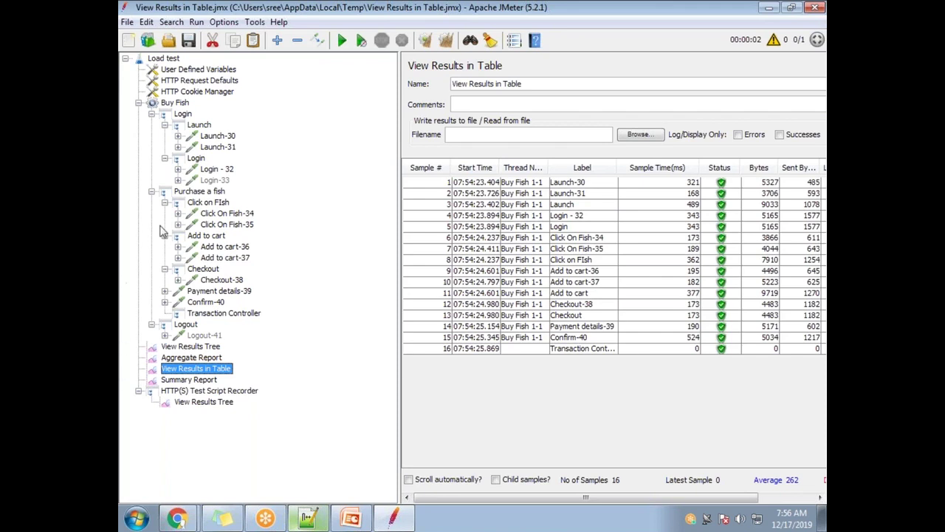
click(210, 202)
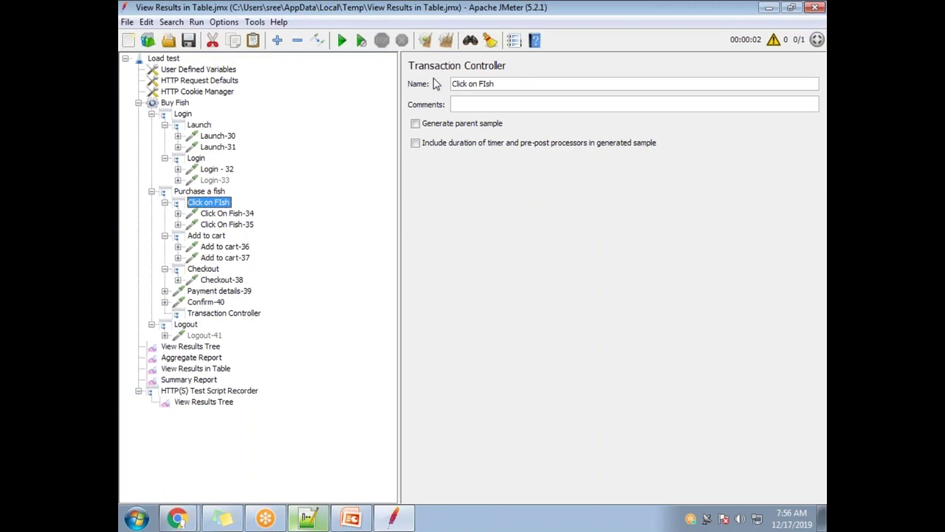
click(228, 369)
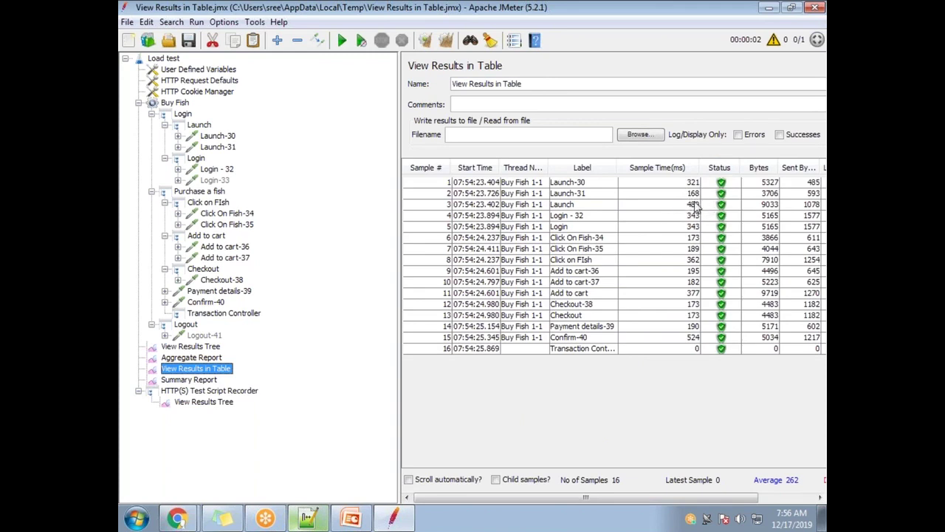
- Collapse the Launch and Login transaction controllers inside the Login scenario, along with the Purchase a fish scenario
click(151, 114)
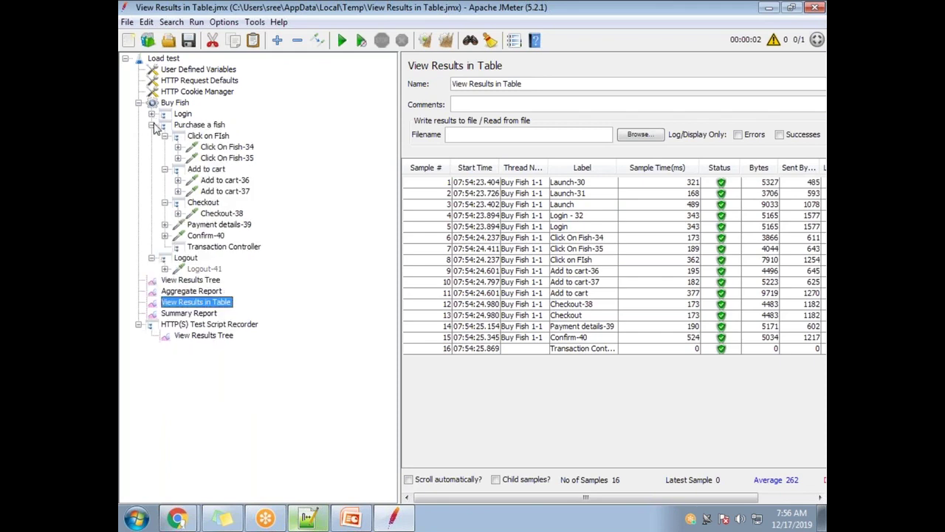
click(153, 125)
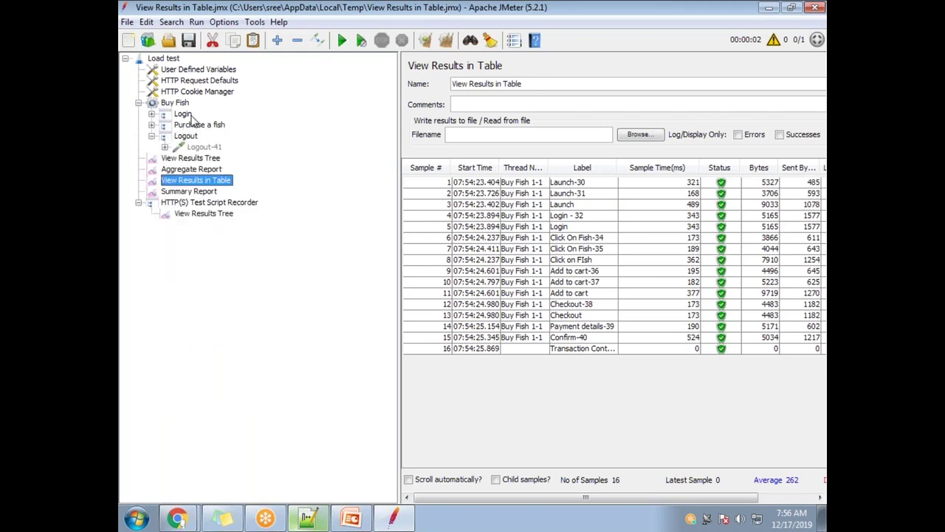
click(151, 114)
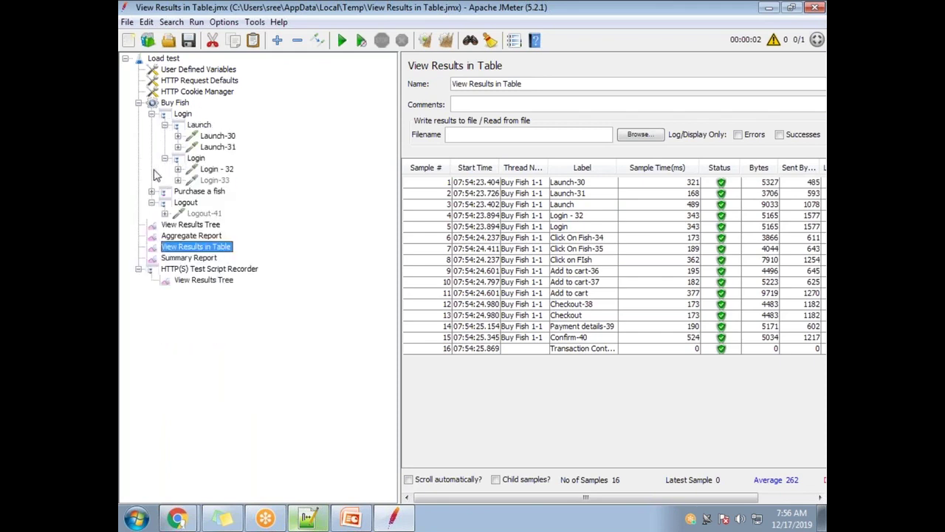
click(164, 125)
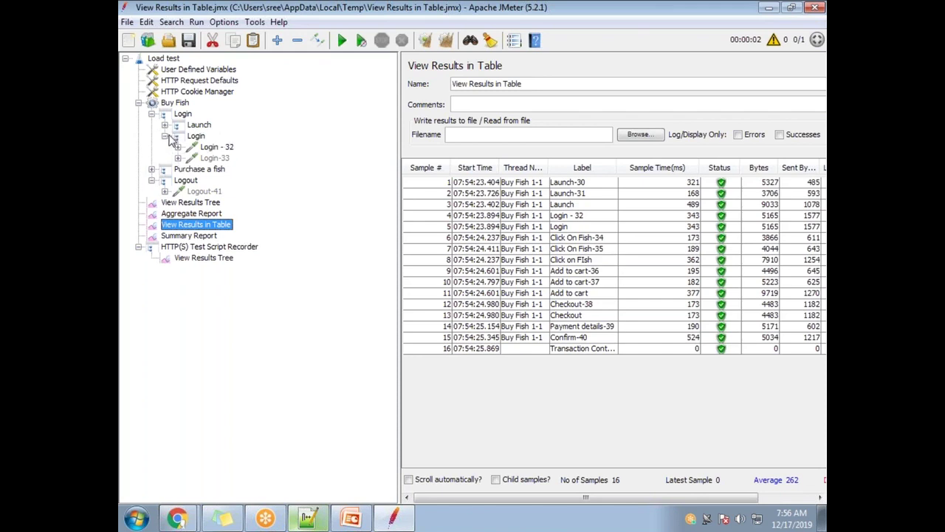
click(165, 135)
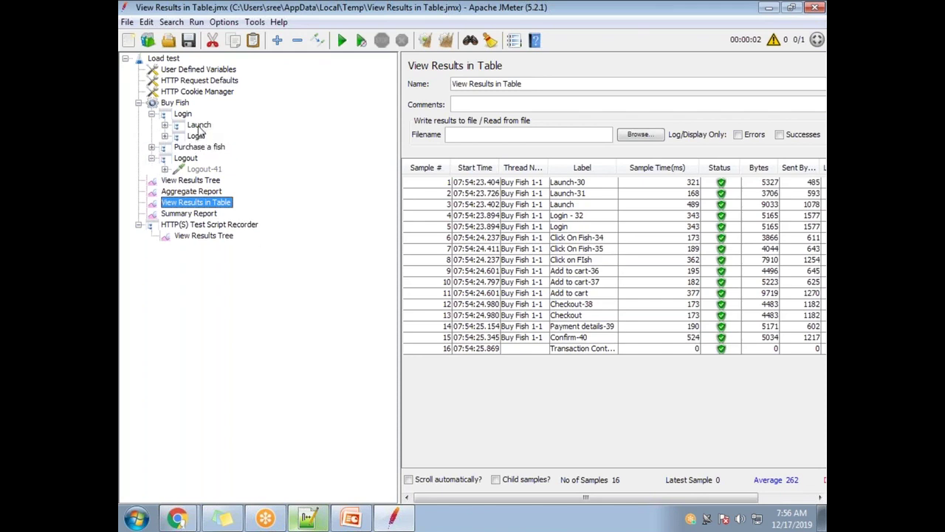
- Examine how the Login, Purchase a fish and Logout scenarios group their transactions in the test plan tree
click(151, 147)
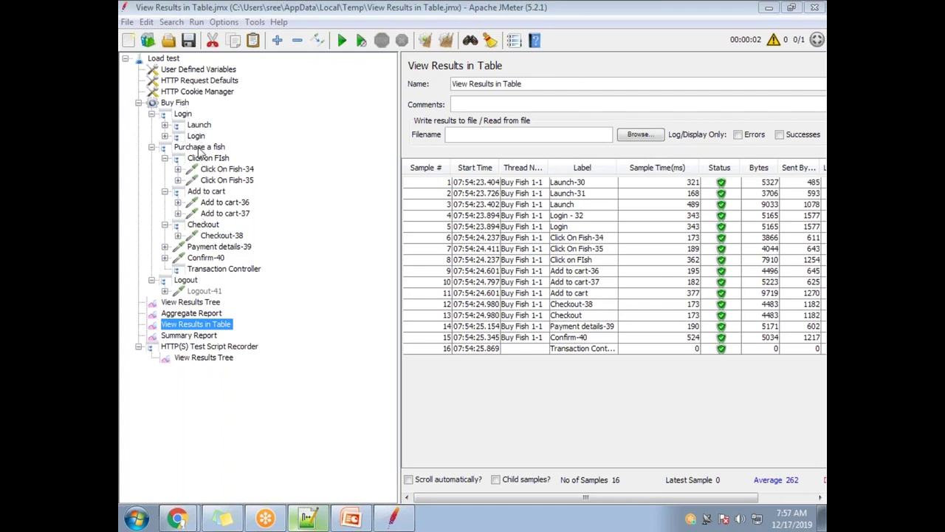
click(152, 114)
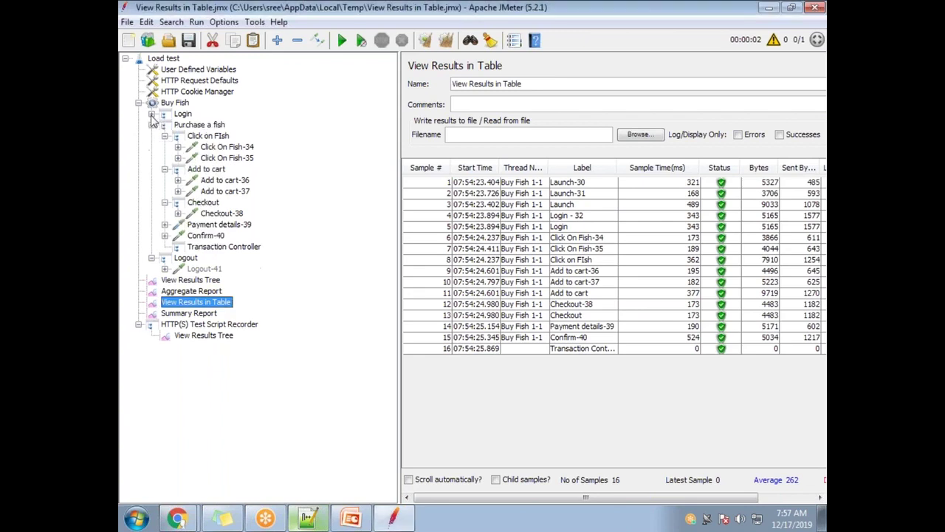
click(151, 125)
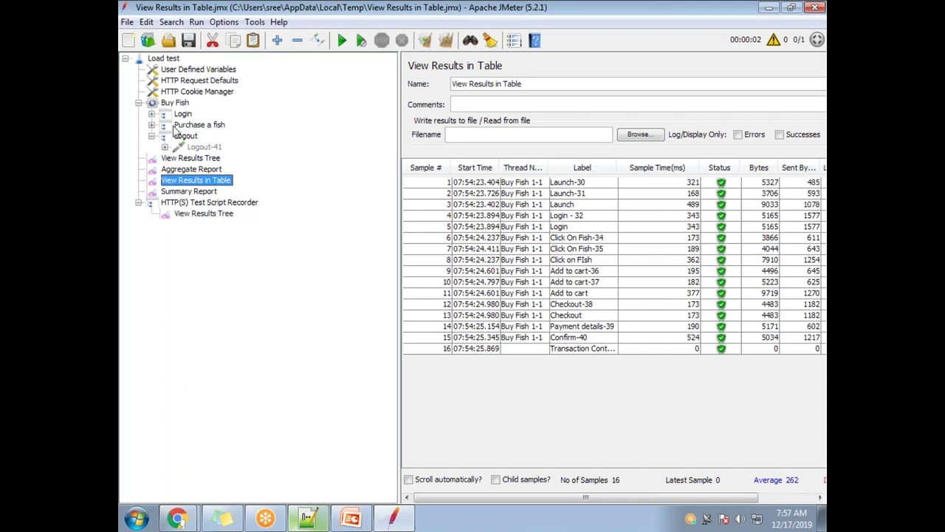
click(152, 115)
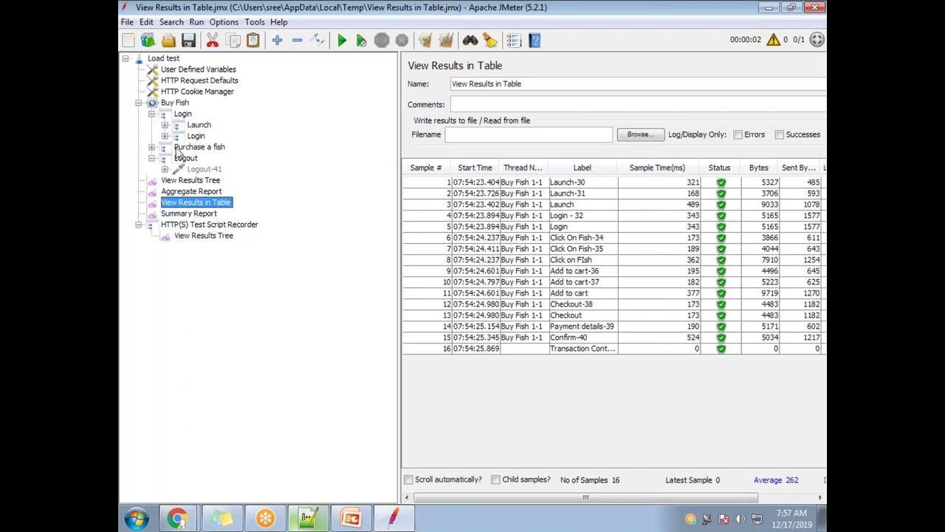
click(151, 147)
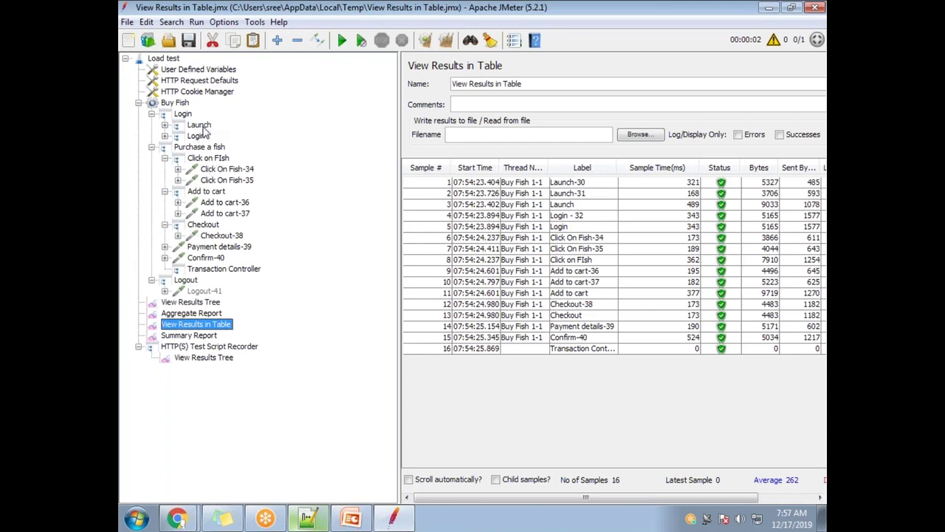
click(151, 280)
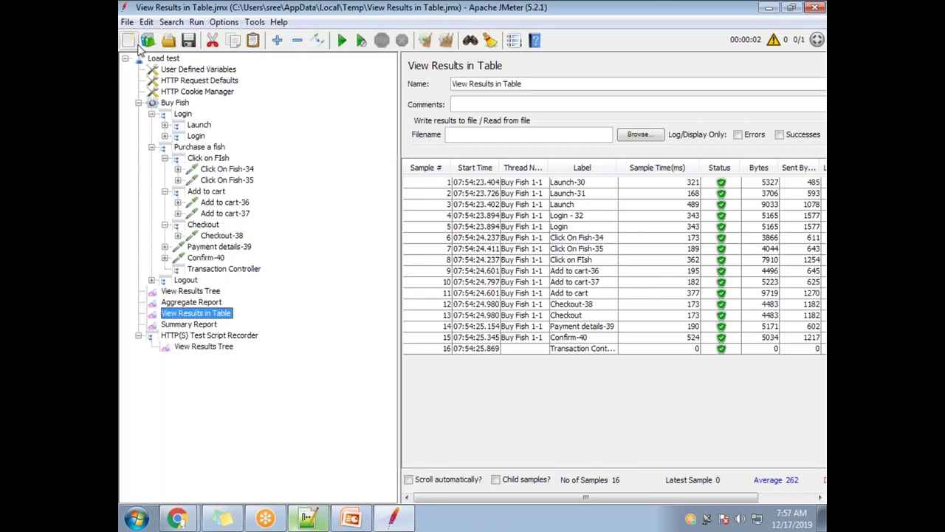
click(151, 147)
click(151, 115)
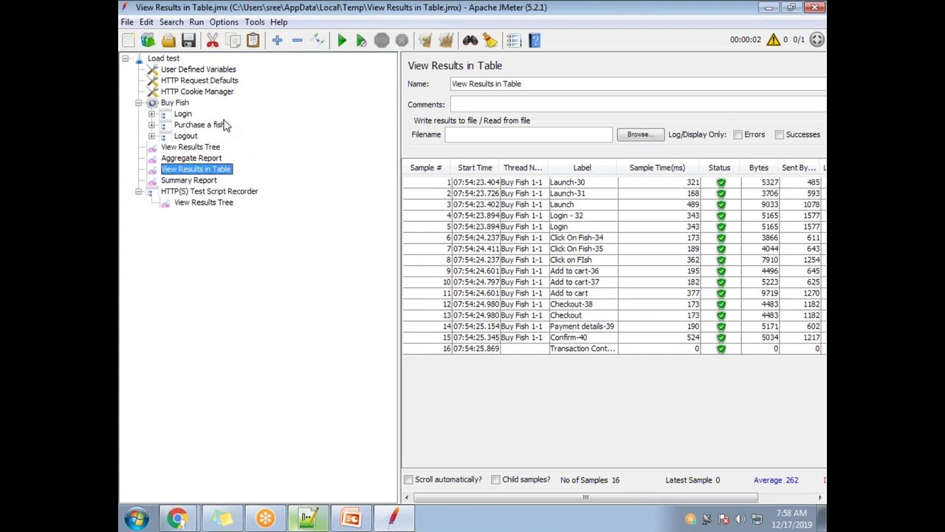
- Expand the Login, Purchase a fish and Logout scenarios, and collapse the Click on FIsh, Add to cart and Checkout transaction controllers
click(152, 114)
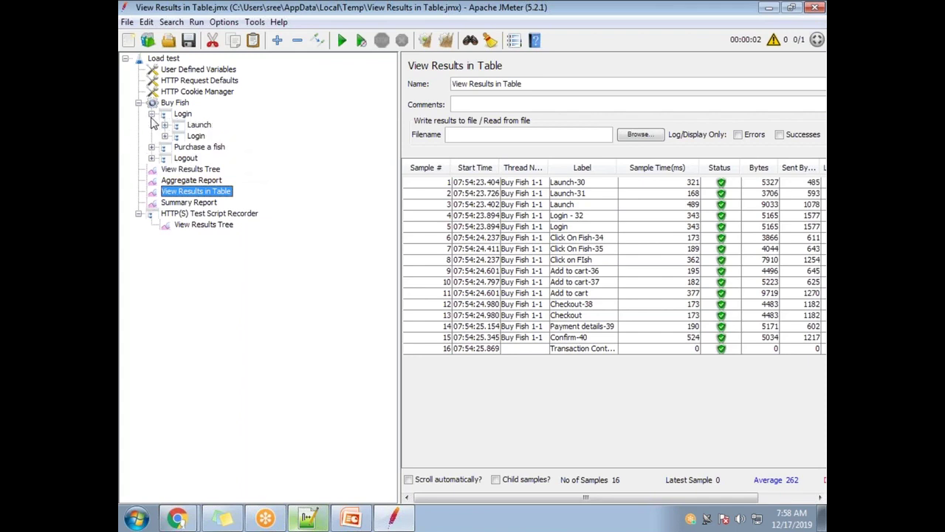
click(151, 147)
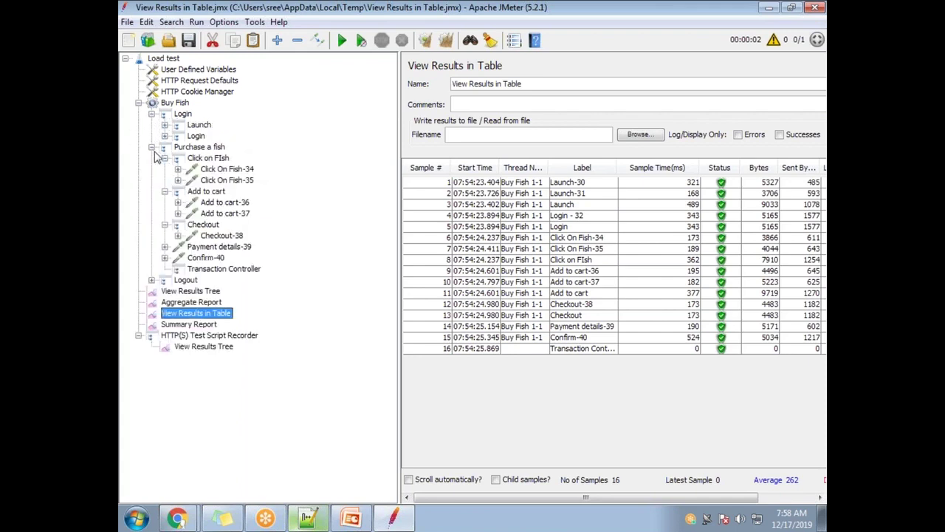
click(151, 280)
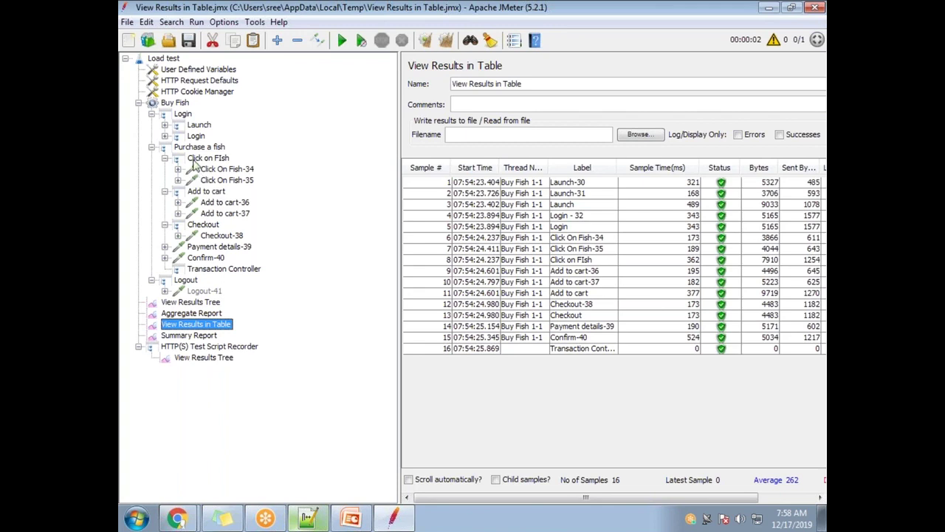
click(164, 158)
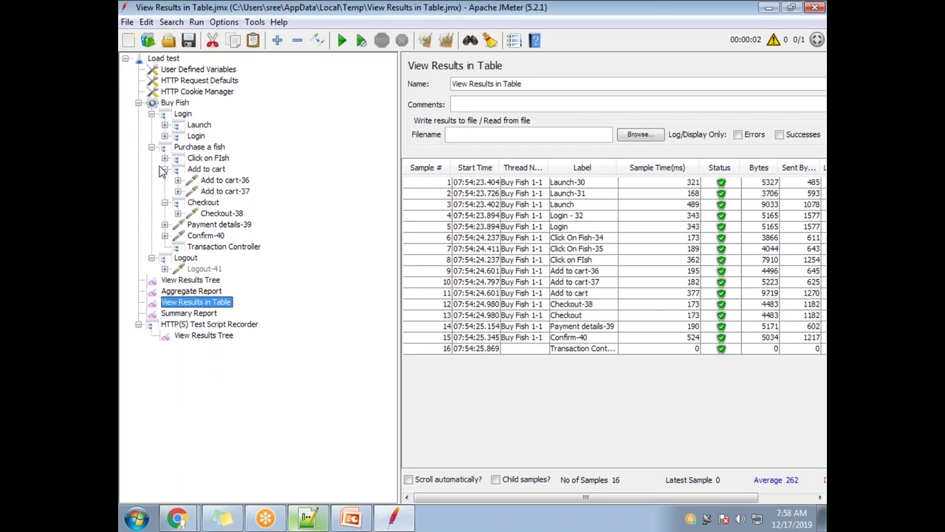
click(164, 169)
click(164, 180)
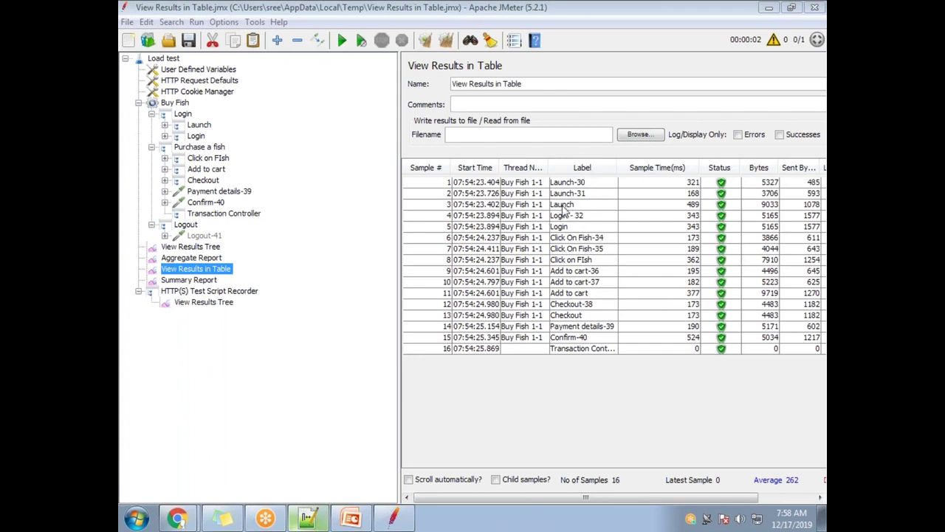
- Enable Generate parent sample on the Launch, Login, Click on FIsh, Add to cart and Checkout transaction controllers
click(202, 126)
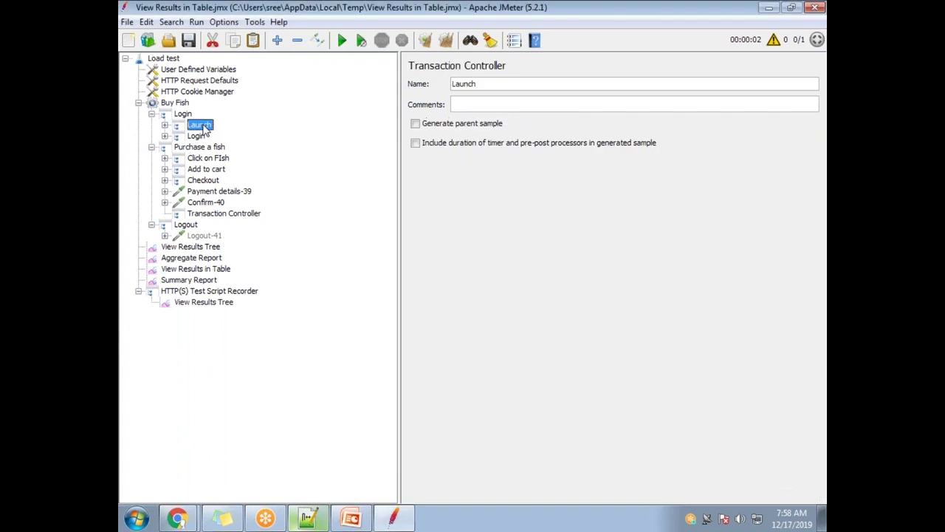
click(416, 125)
click(197, 136)
click(442, 125)
click(209, 159)
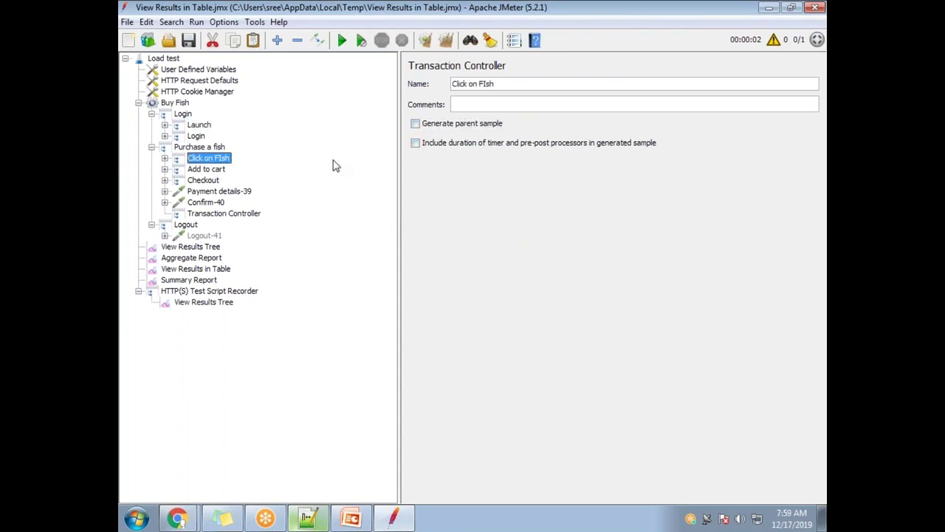
click(417, 126)
click(217, 170)
click(479, 124)
click(214, 181)
click(416, 124)
- Delete the empty, unnamed Transaction Controller after Confirm-40 in the Purchase a fish scenario
click(203, 194)
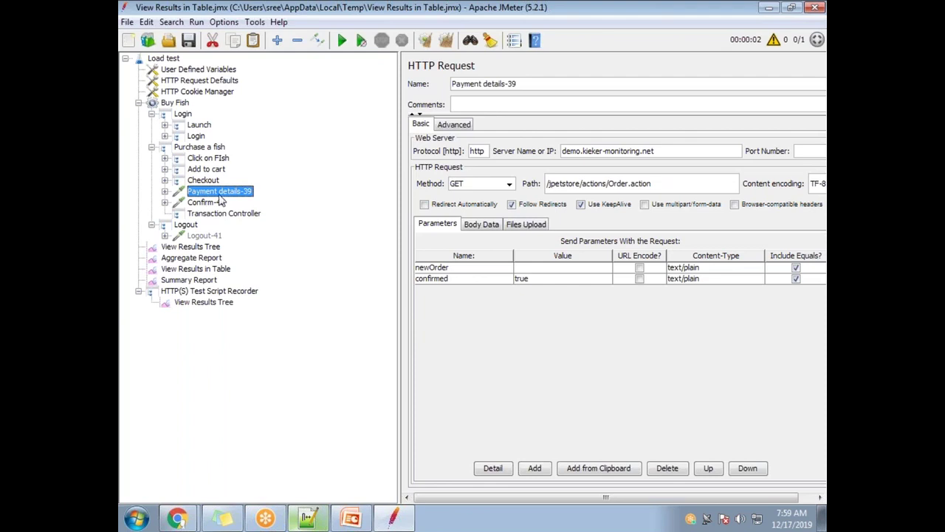
click(213, 203)
click(214, 215)
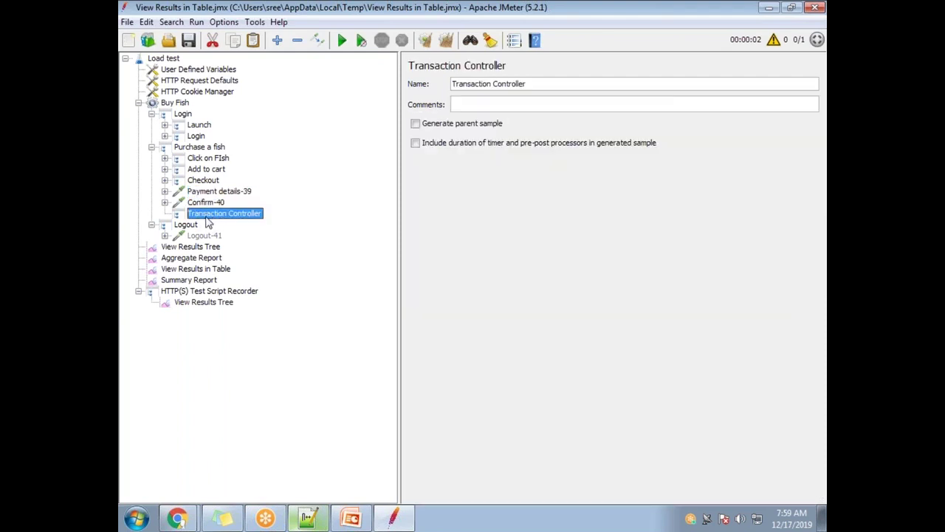
key(Delete)
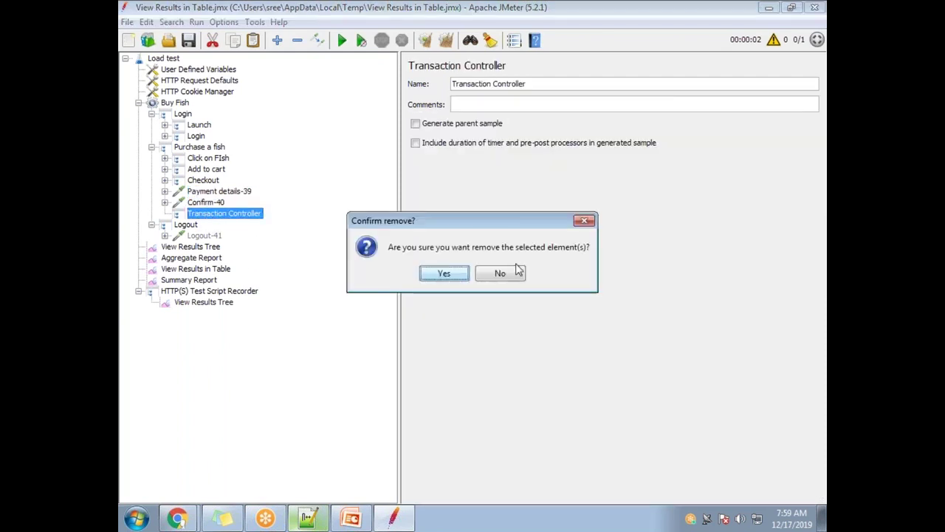
click(446, 273)
click(205, 225)
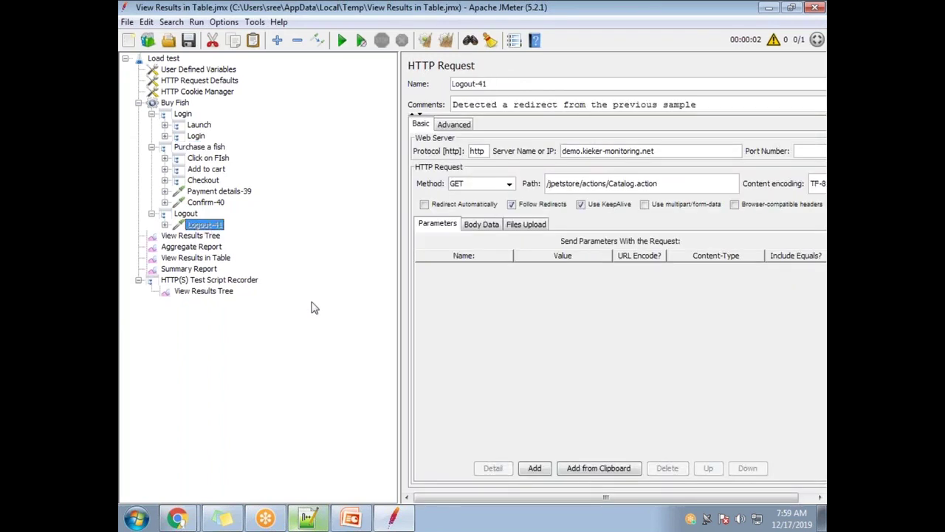
- Clear the previous run's results and check that View Results Tree, Aggregate Report, View Results in Table and Summary Report are empty
click(201, 126)
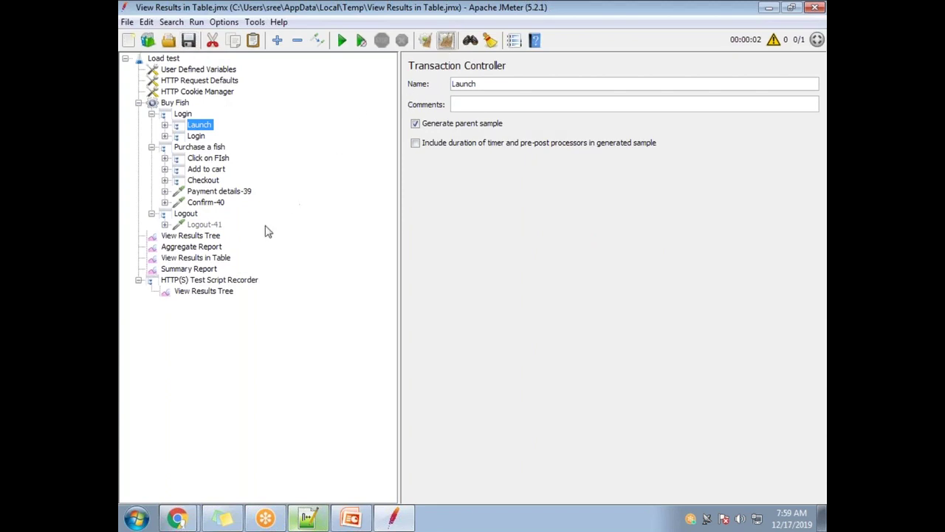
click(207, 237)
click(208, 249)
click(211, 259)
click(210, 271)
click(207, 246)
click(213, 258)
click(212, 269)
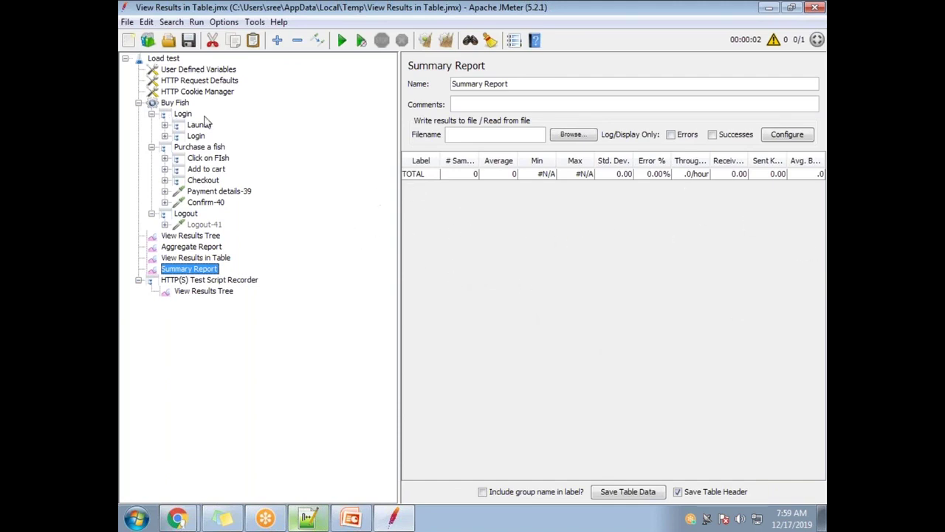
- Run the test again with the parent-sample settings while View Results Tree is open, appending to the existing recording.xml file
click(221, 238)
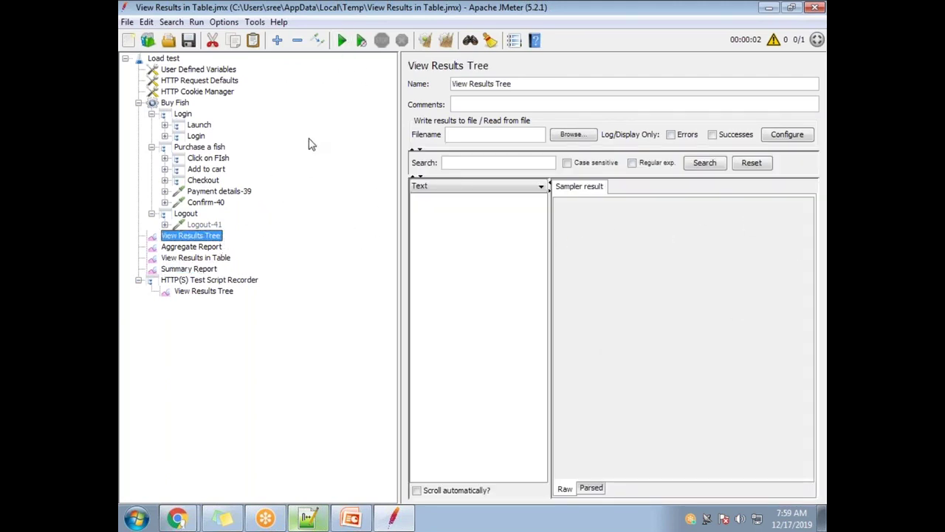
click(349, 44)
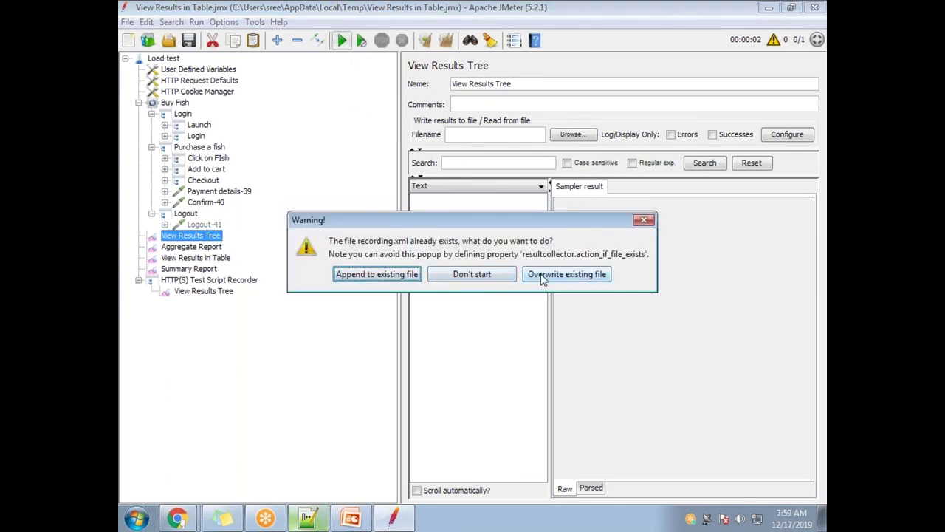
click(408, 279)
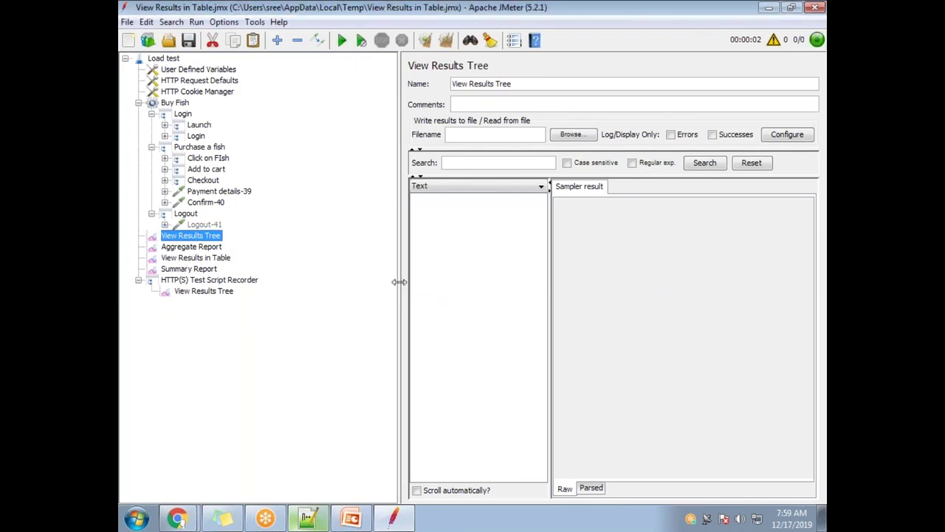
- Review the parent-sample run in Aggregate Report and View Results in Table, comparing the Launch row with the requests under its controller
click(206, 249)
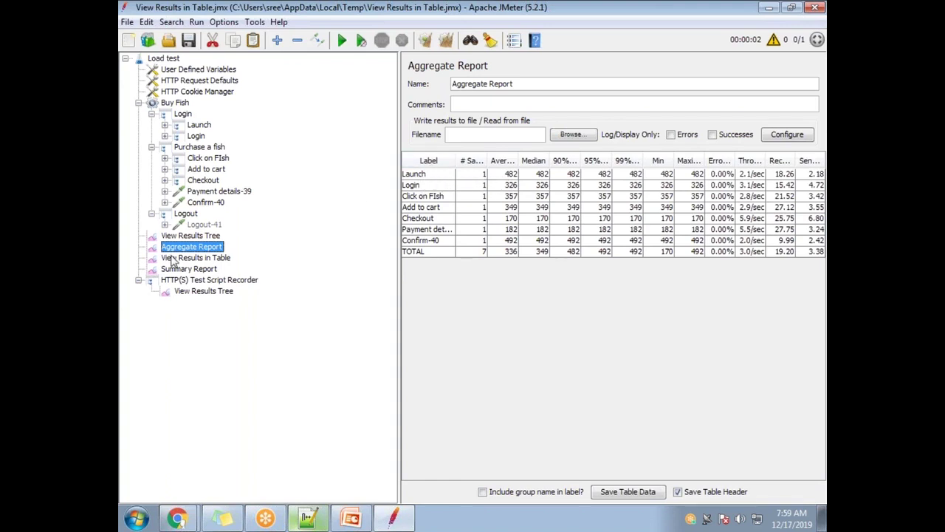
click(197, 257)
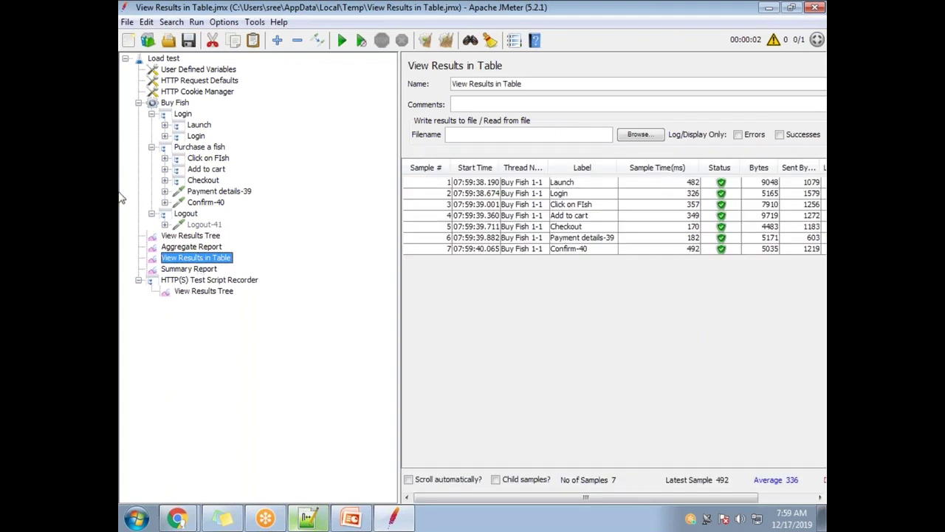
click(165, 125)
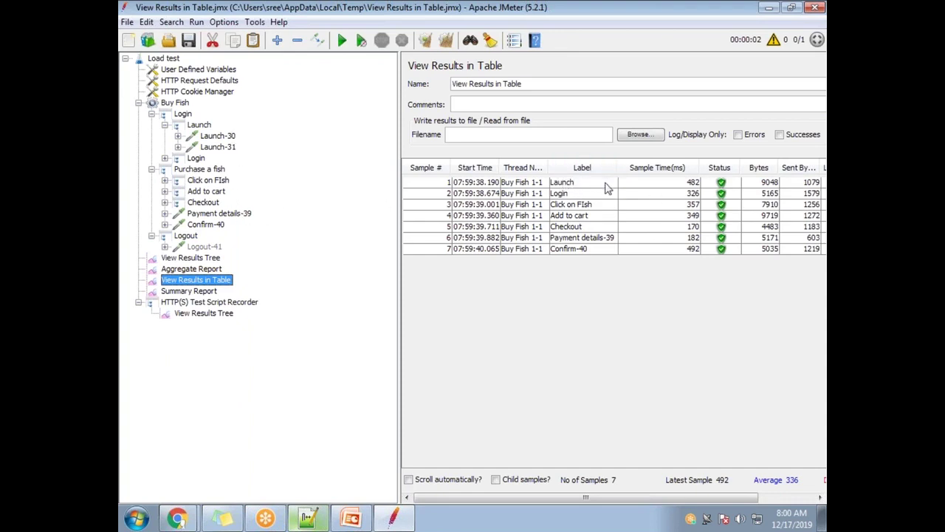
- Expand the inner Login and Click on FIsh controllers and compare their requests and parent-sample setting with the results table rows
click(164, 159)
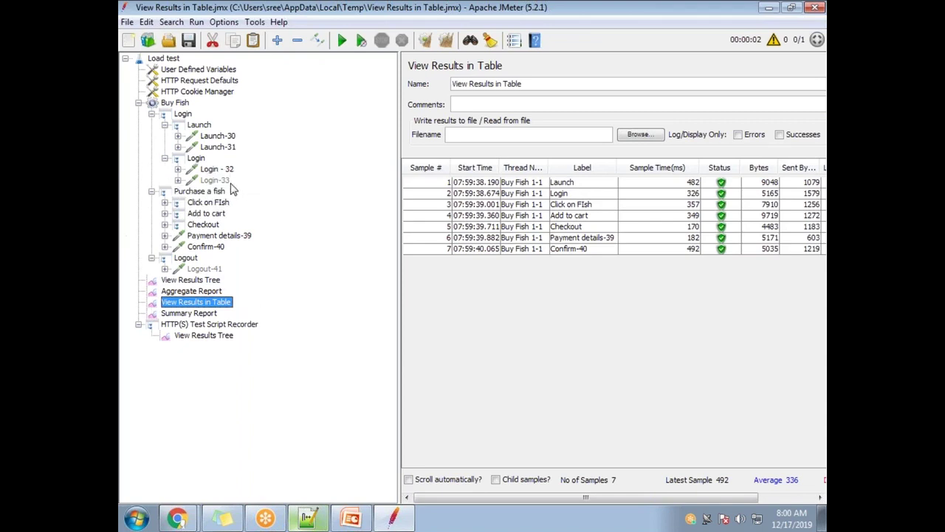
click(165, 202)
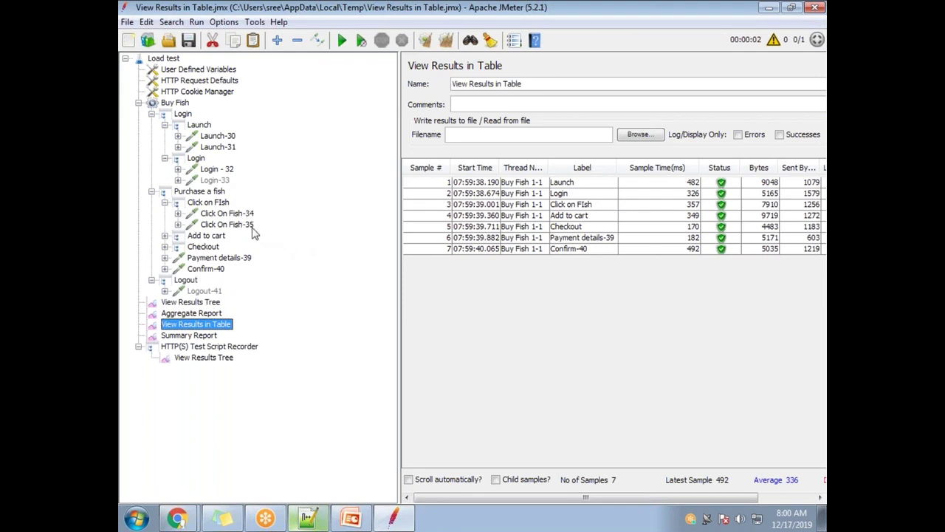
click(577, 205)
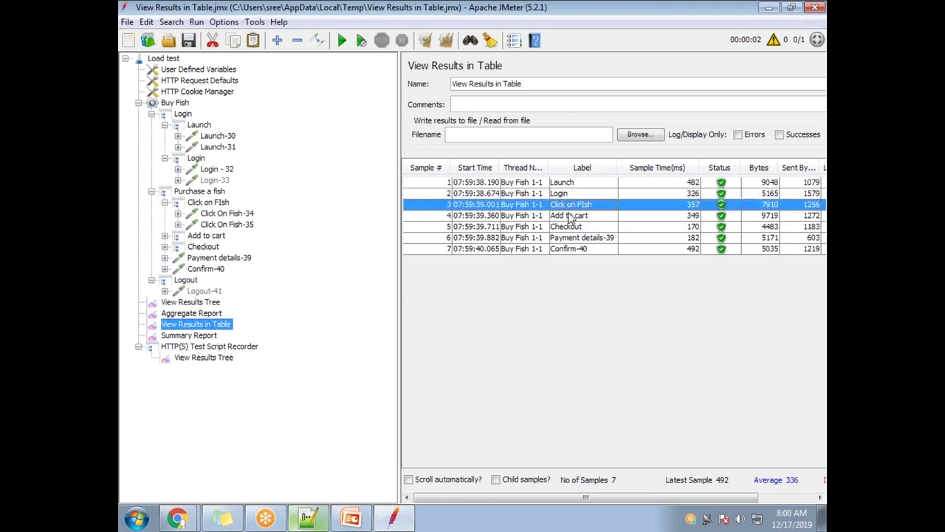
click(227, 202)
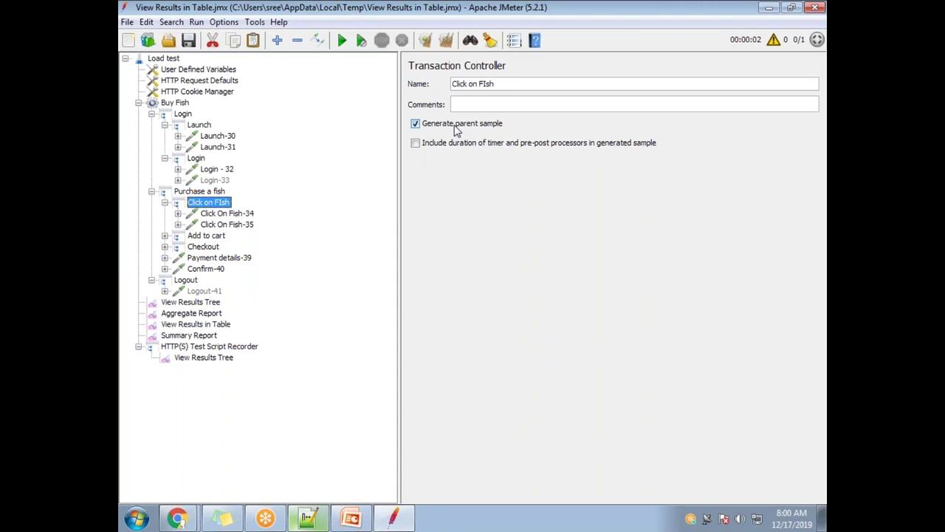
click(233, 214)
click(237, 225)
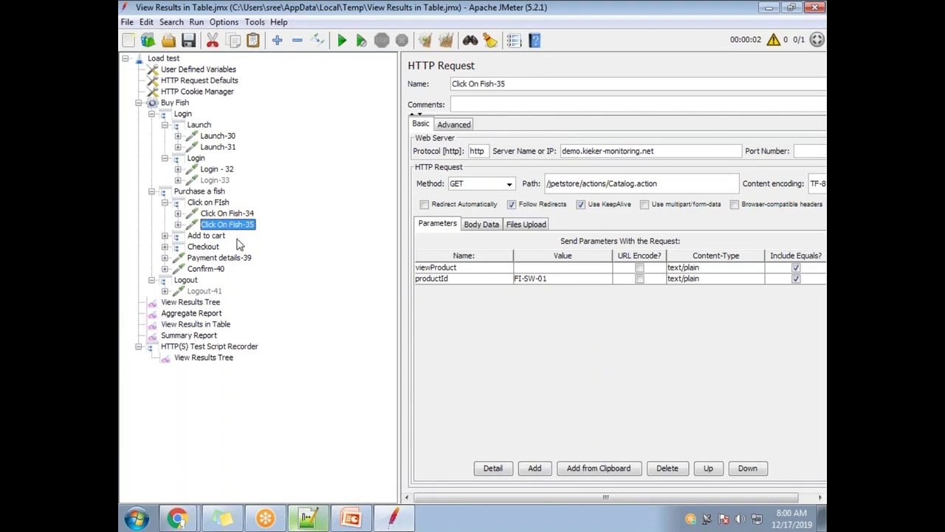
click(199, 204)
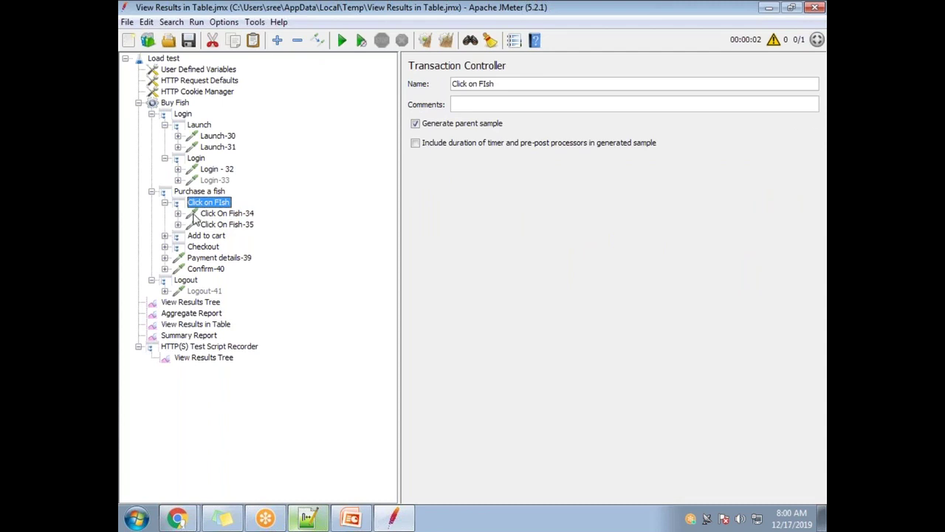
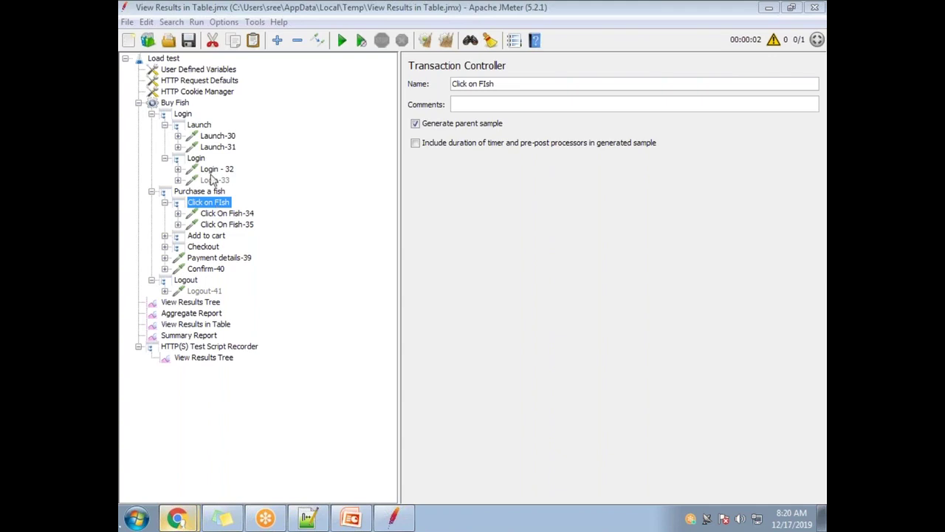
- Expand Launch-30 and Launch-31 and inspect the headers stored in each request's HTTP Header Manager
click(177, 136)
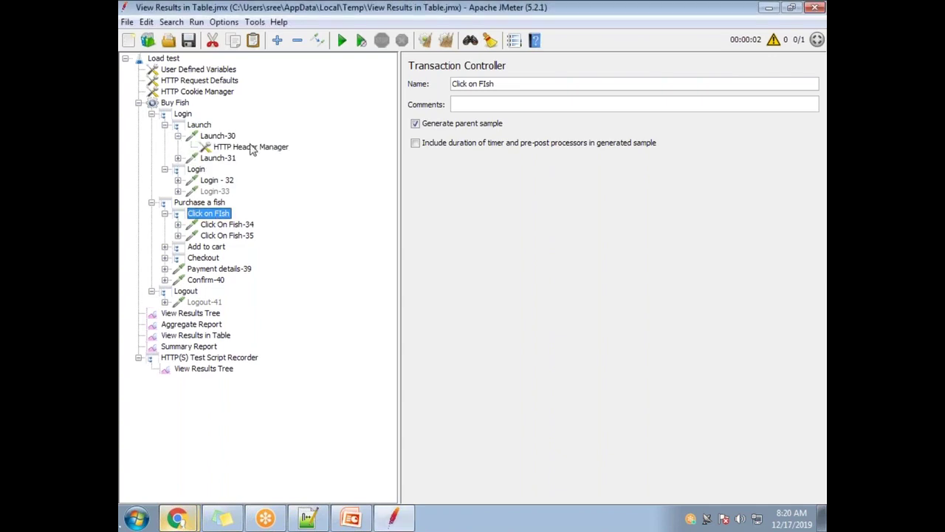
click(177, 158)
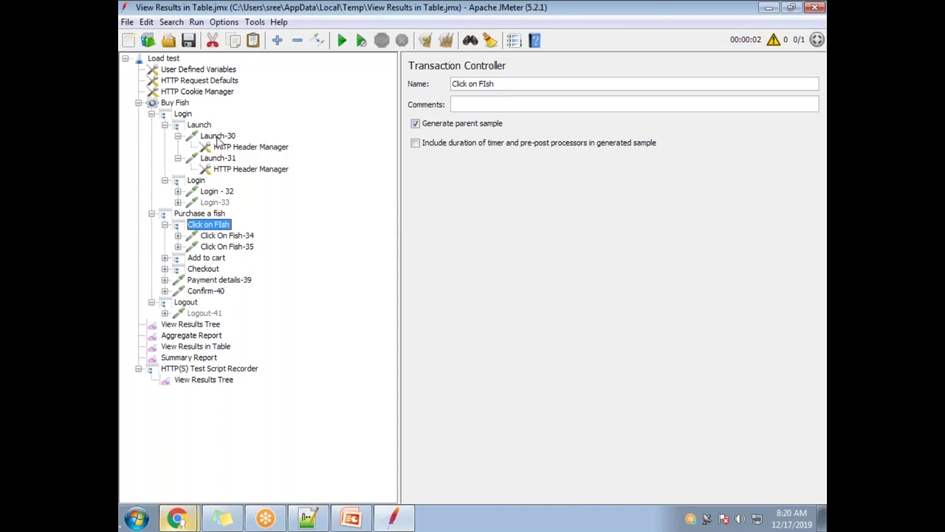
click(218, 136)
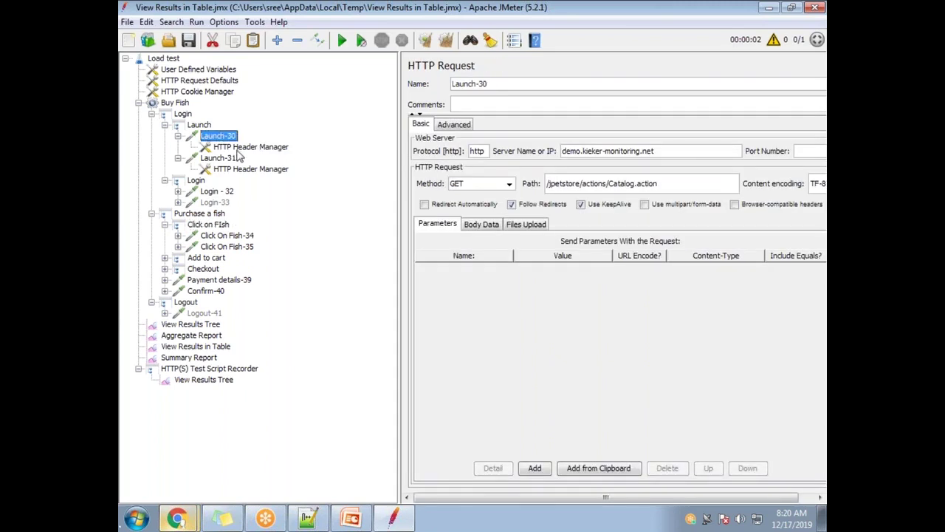
click(247, 147)
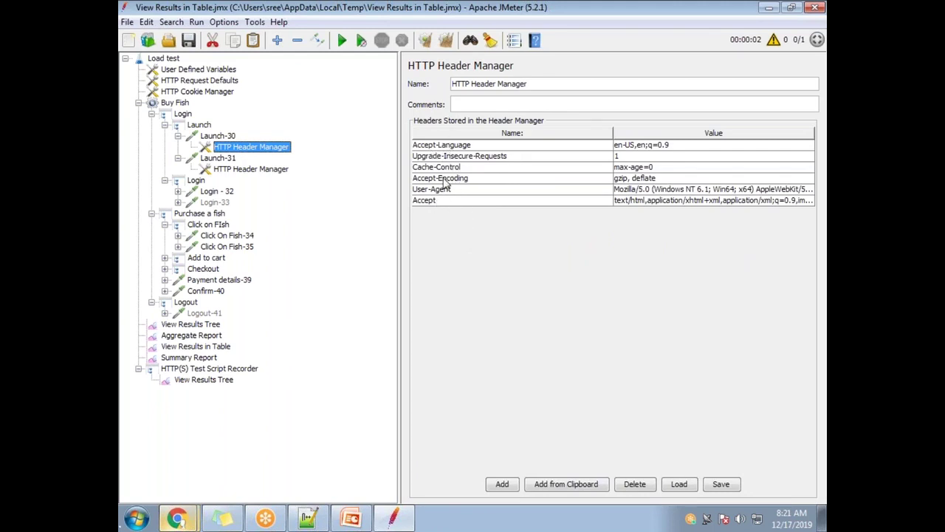
click(230, 170)
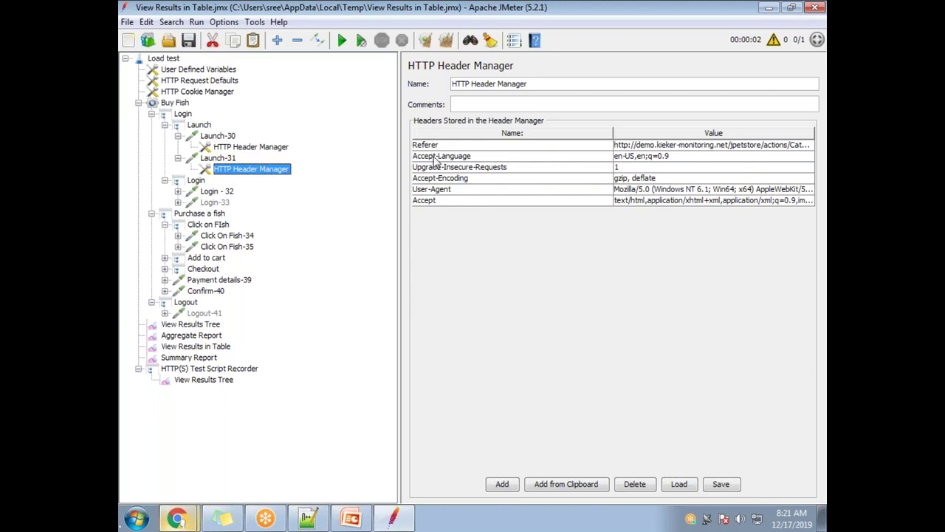
- Compare the Launch-30 and Launch-31 header managers entry by entry, looking for headers that only one of them contains
click(274, 149)
click(280, 171)
click(249, 150)
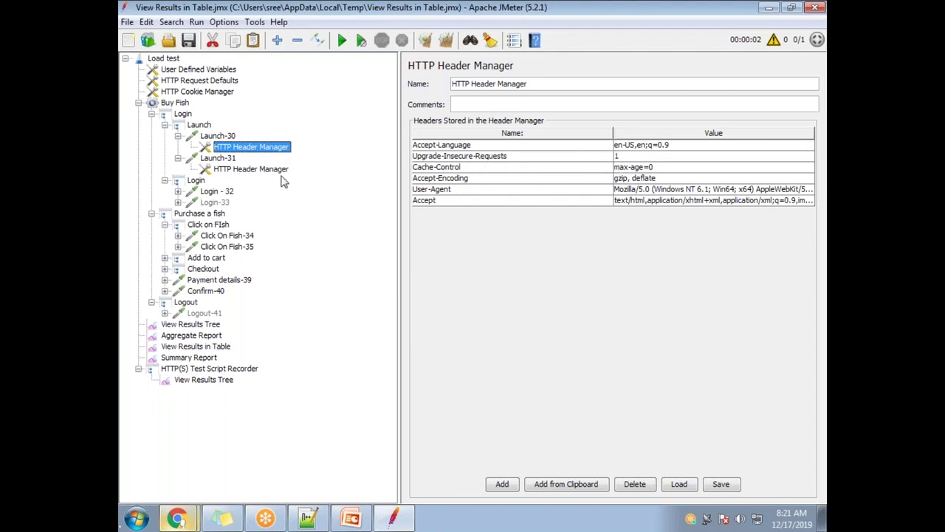
click(256, 171)
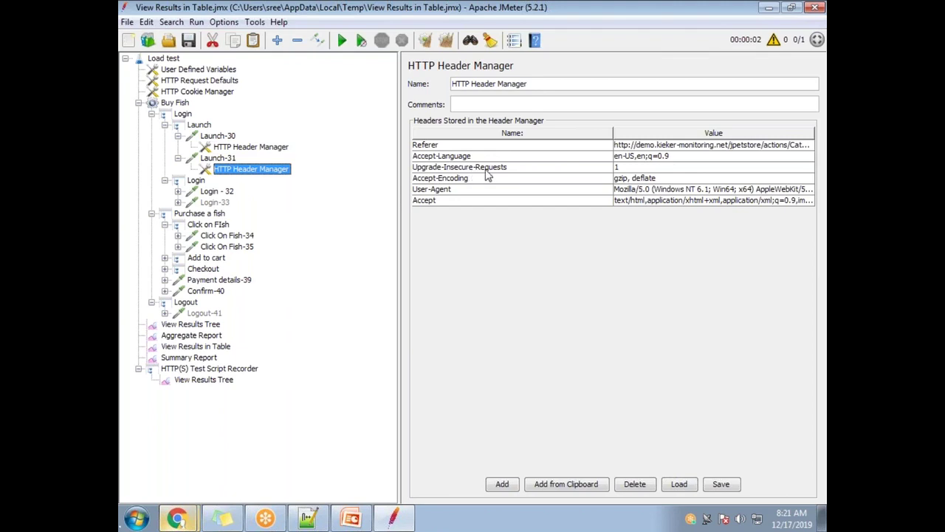
click(246, 148)
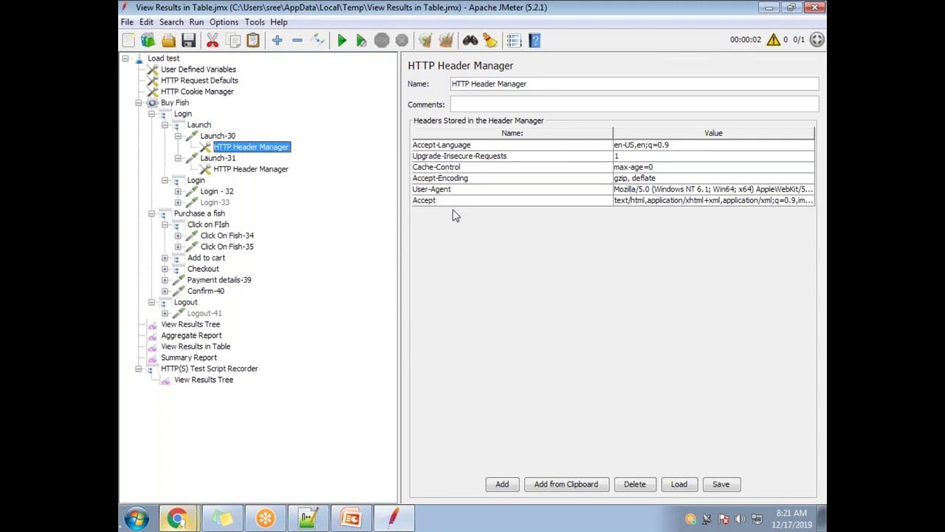
click(247, 169)
click(247, 148)
click(248, 170)
click(250, 148)
click(224, 170)
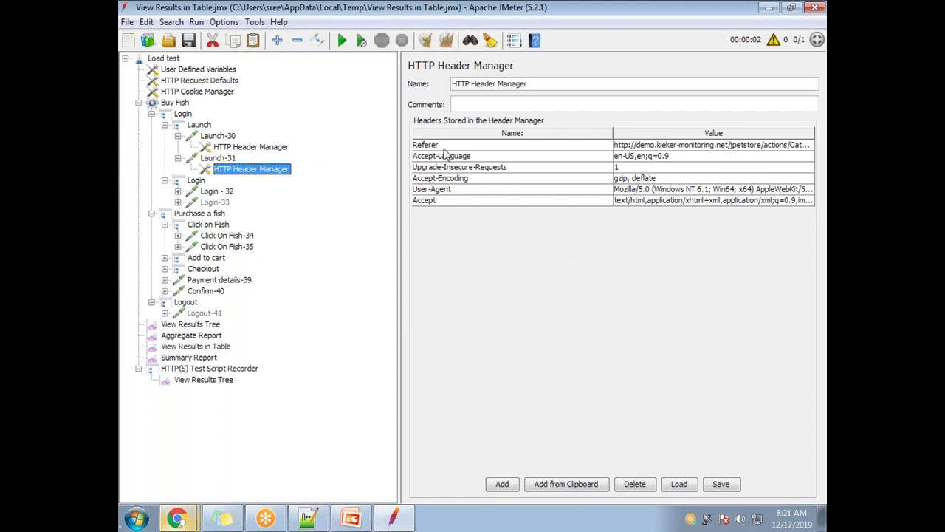
click(237, 148)
click(246, 170)
click(245, 148)
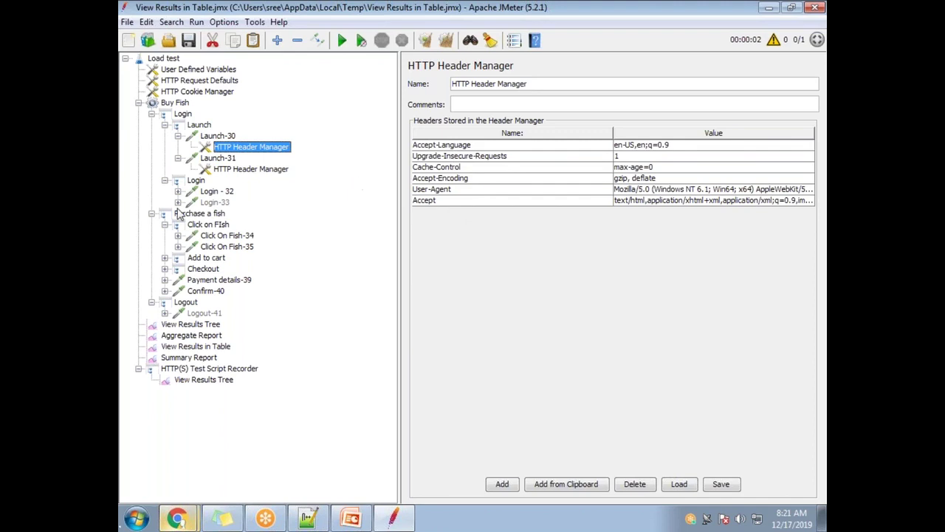
click(241, 170)
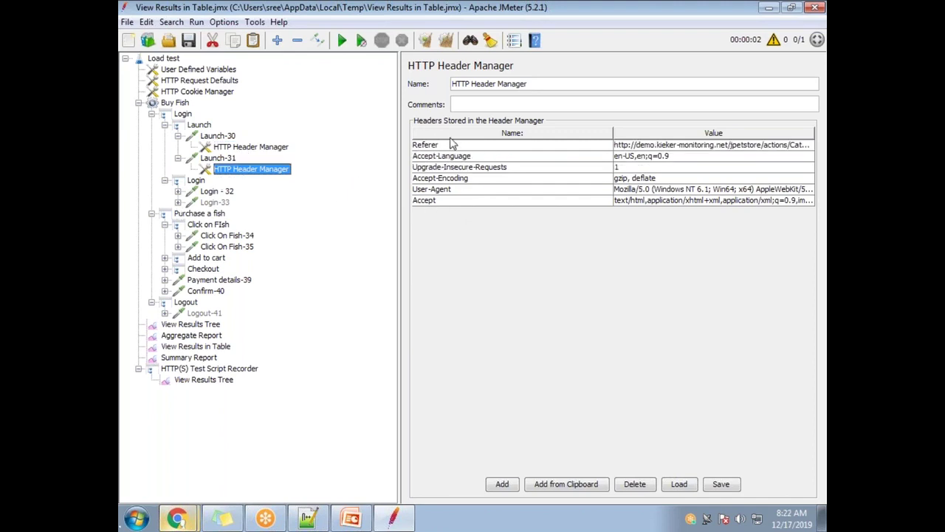
click(240, 150)
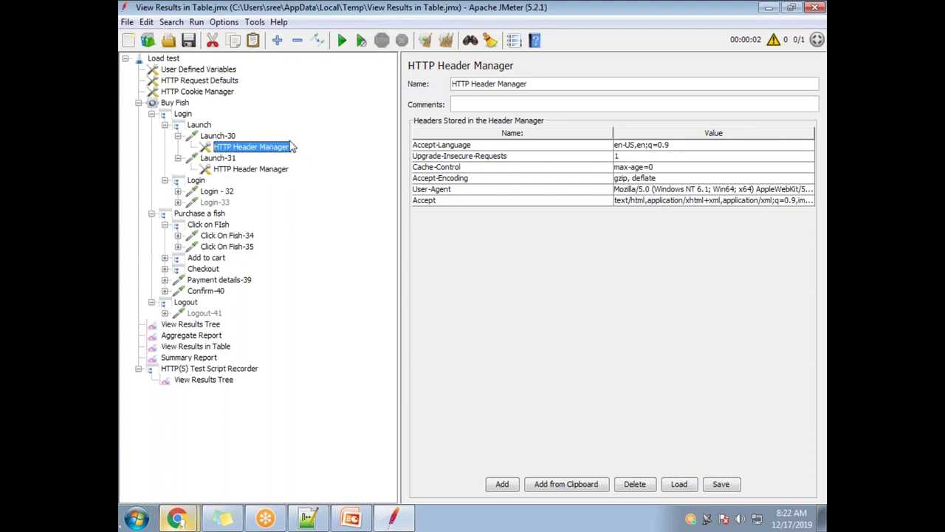
- Review the Launch-30 and Launch-31 request settings alongside their respective HTTP Header Managers
click(222, 137)
click(235, 147)
click(217, 137)
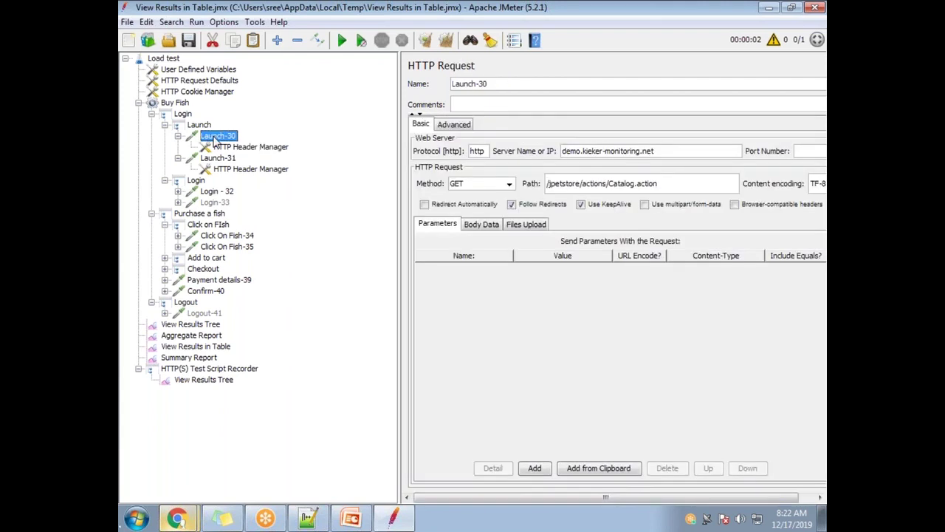
click(232, 170)
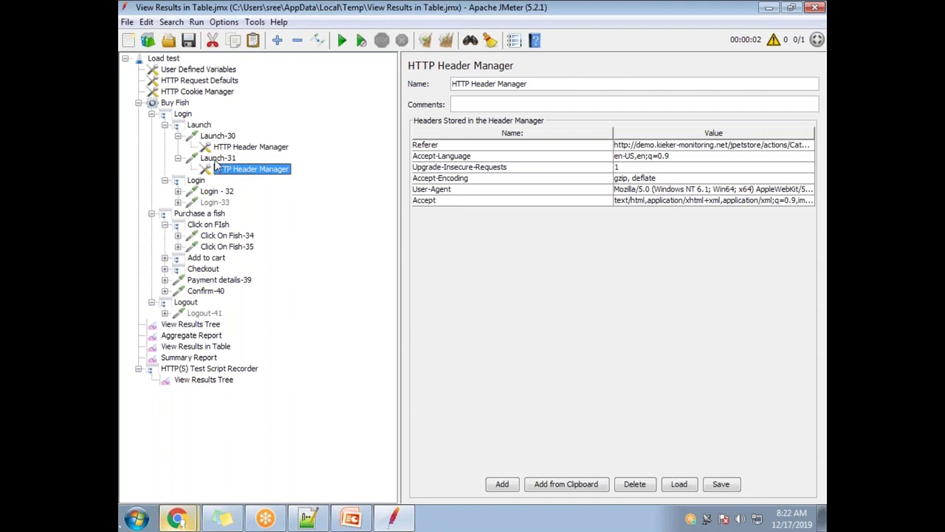
click(218, 159)
click(223, 170)
- Move the HTTP Header Manager out of Launch-30 and place it directly under the Launch transaction controller
click(243, 149)
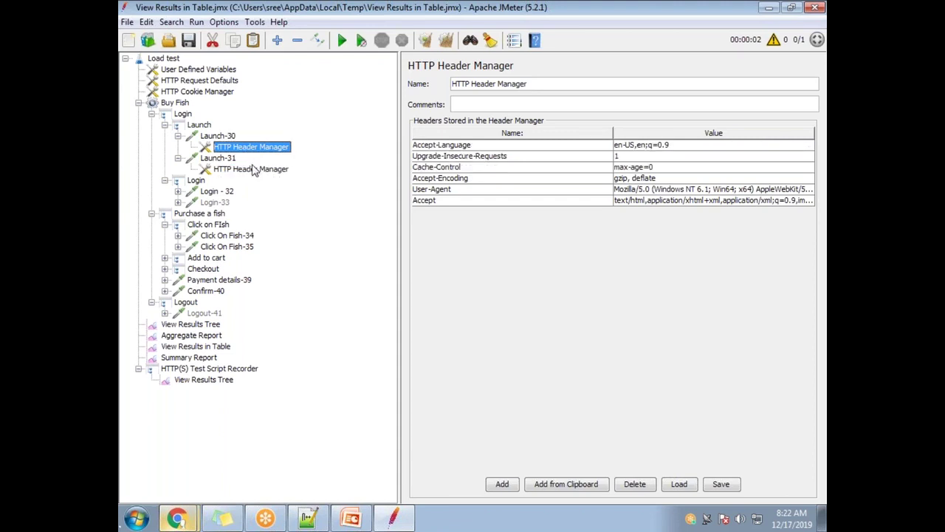
key(Delete)
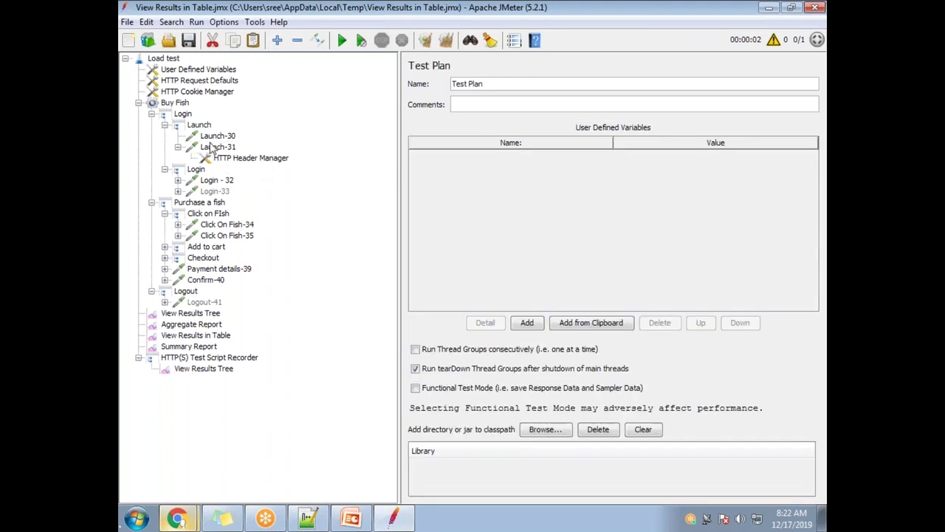
click(205, 127)
key(ctrl+v)
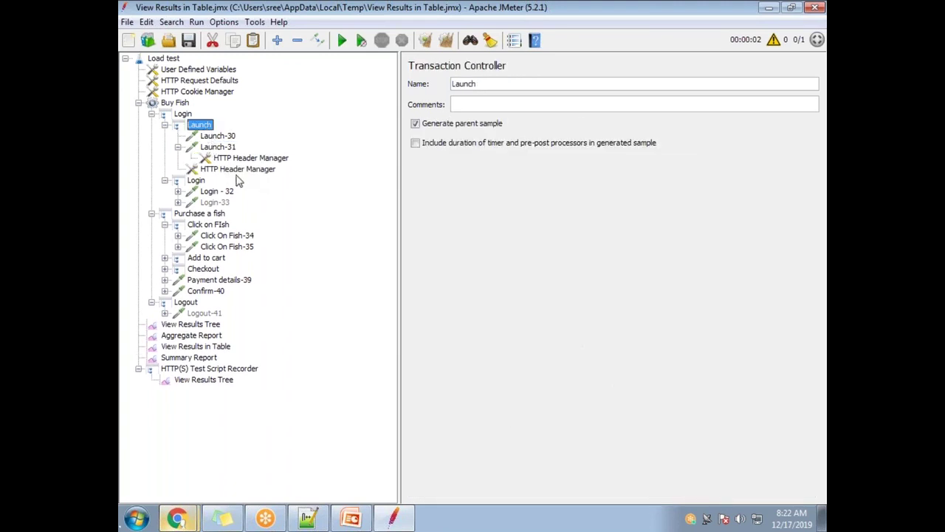
- Move Launch-31's HTTP Header Manager to the first position directly under the Launch controller, above Launch-30
click(238, 160)
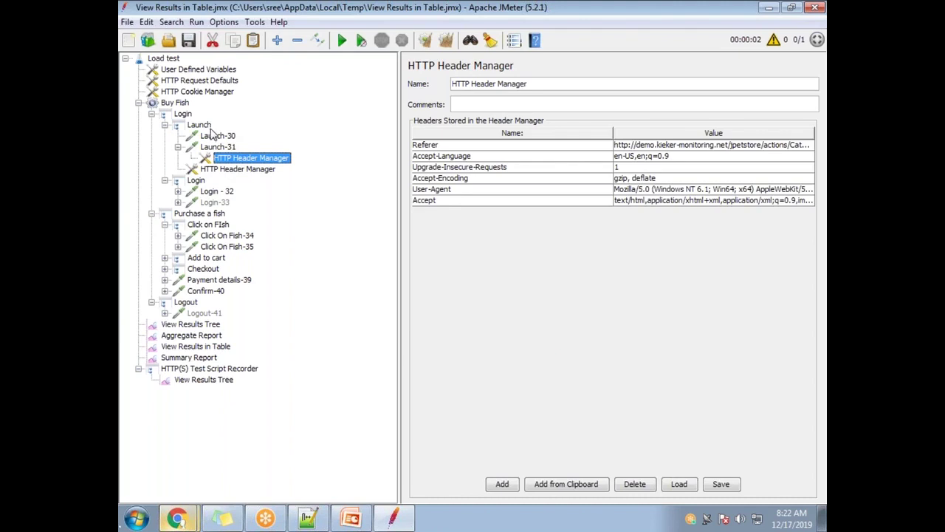
drag(246, 159, 204, 131)
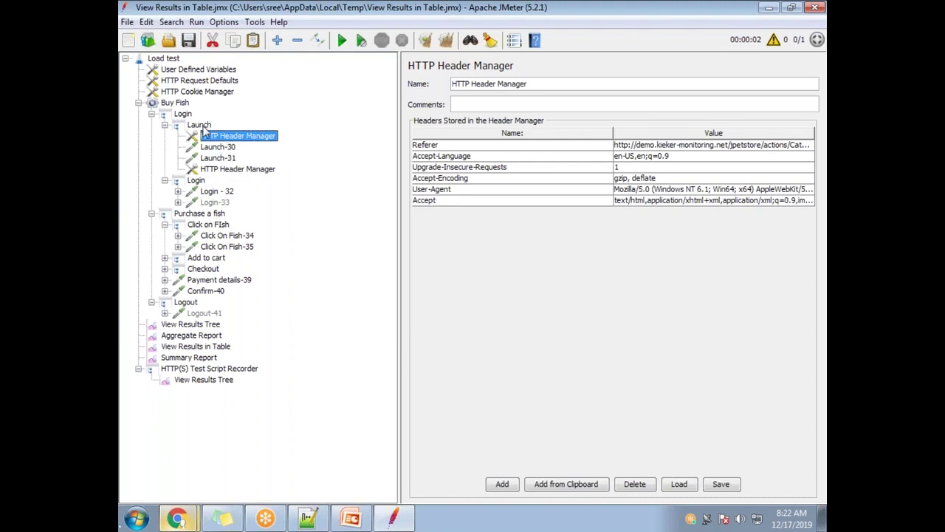
click(200, 126)
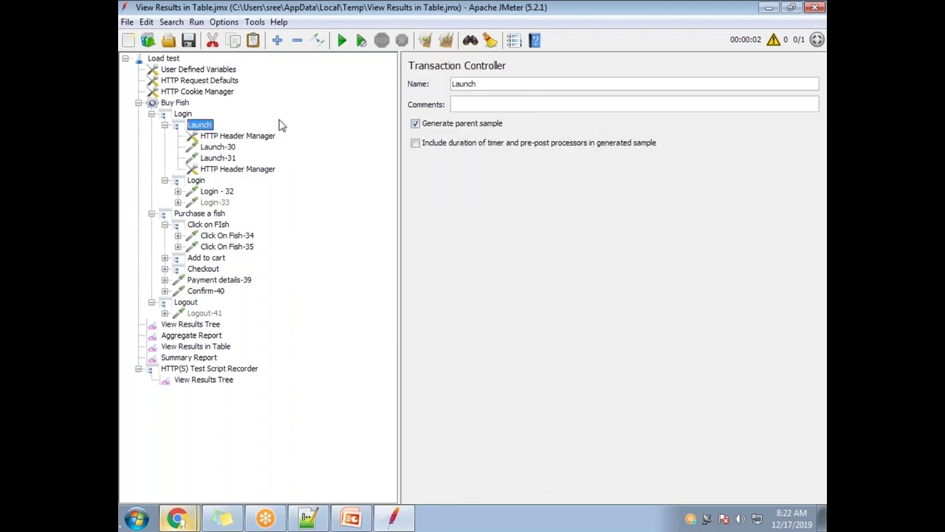
click(212, 137)
click(219, 147)
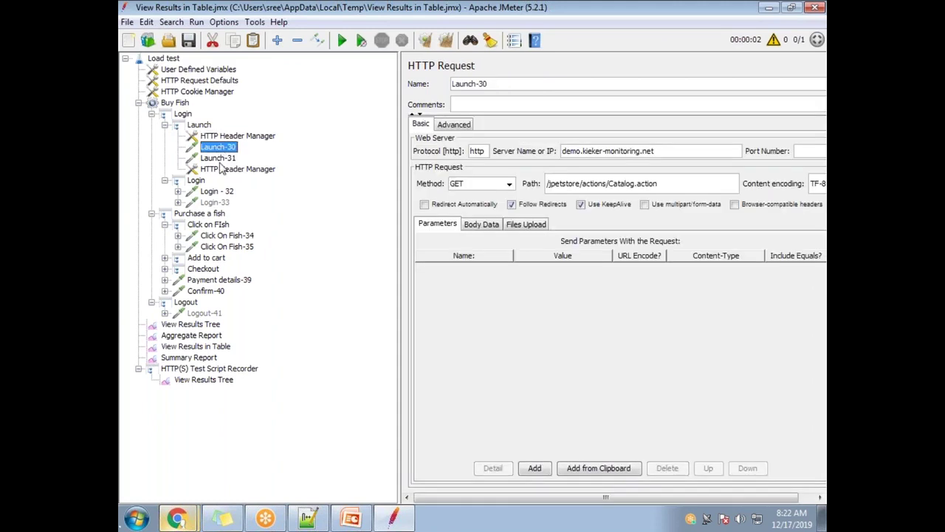
click(221, 158)
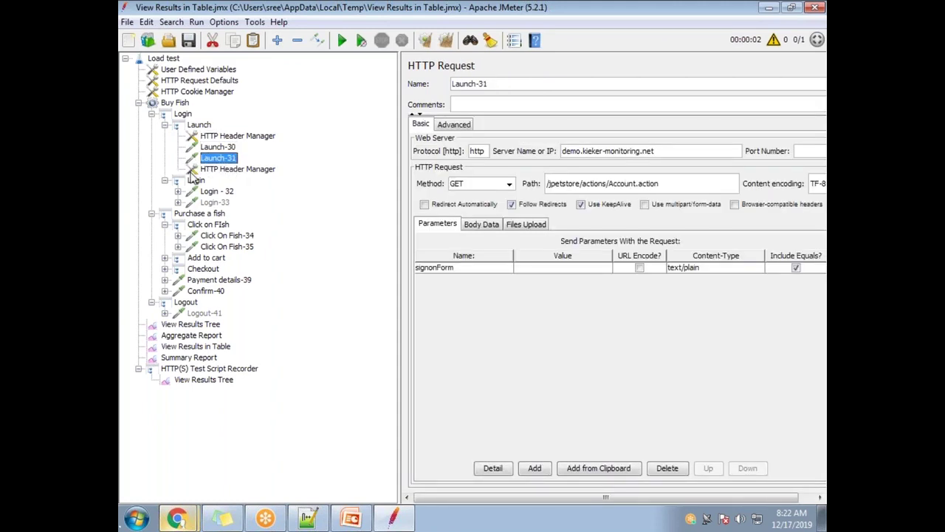
- Delete the redundant HTTP Header Manager without a Referer entry, located below Launch-31 in the Launch controller
click(226, 170)
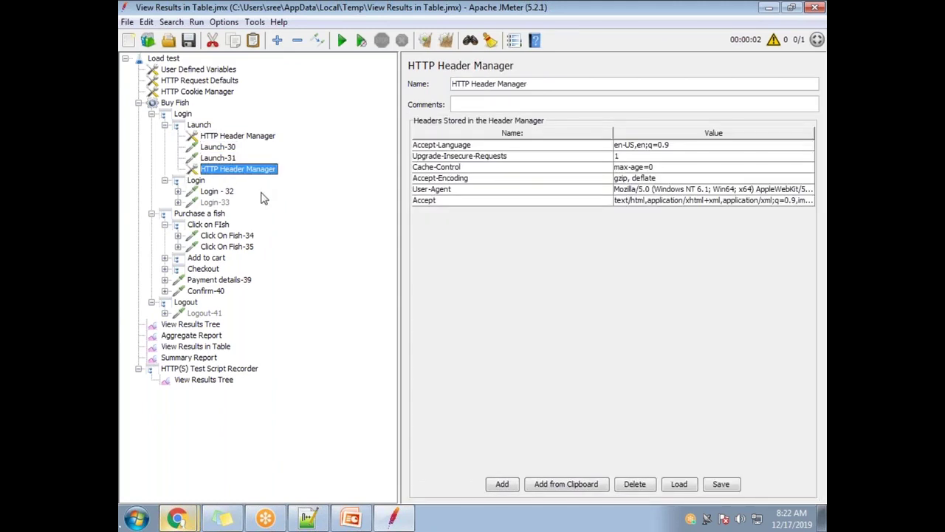
key(Delete)
key(Return)
- Review the Launch controller, its shared HTTP Header Manager and the Launch-30 and Launch-31 requests it covers
click(220, 146)
click(229, 158)
click(226, 148)
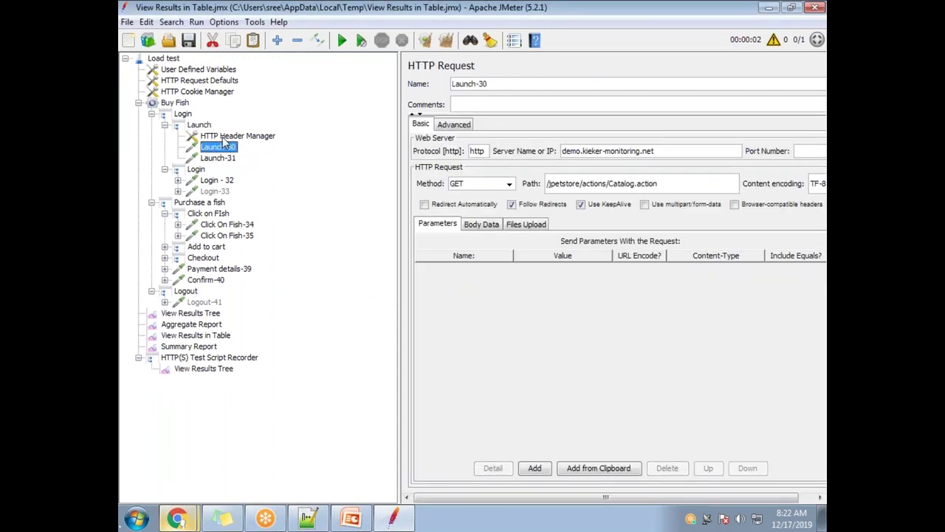
click(226, 138)
click(204, 126)
click(222, 138)
click(209, 127)
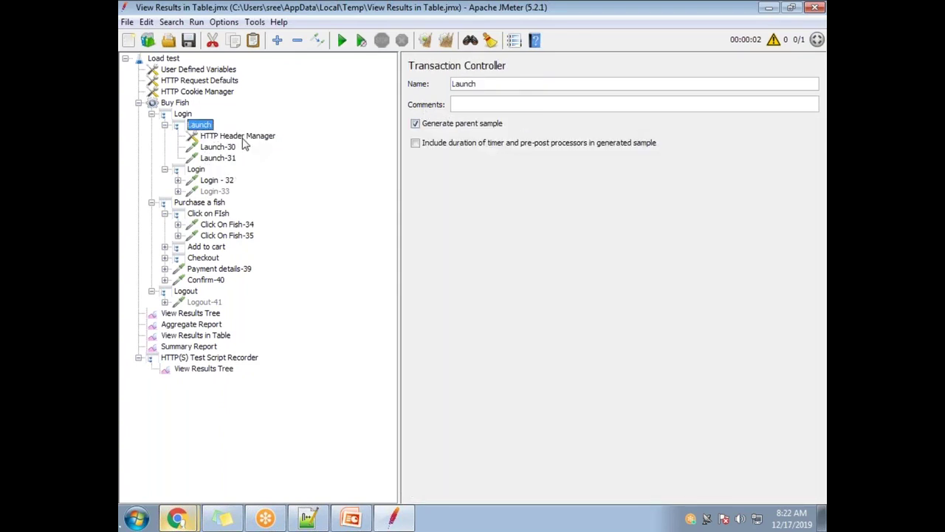
click(243, 137)
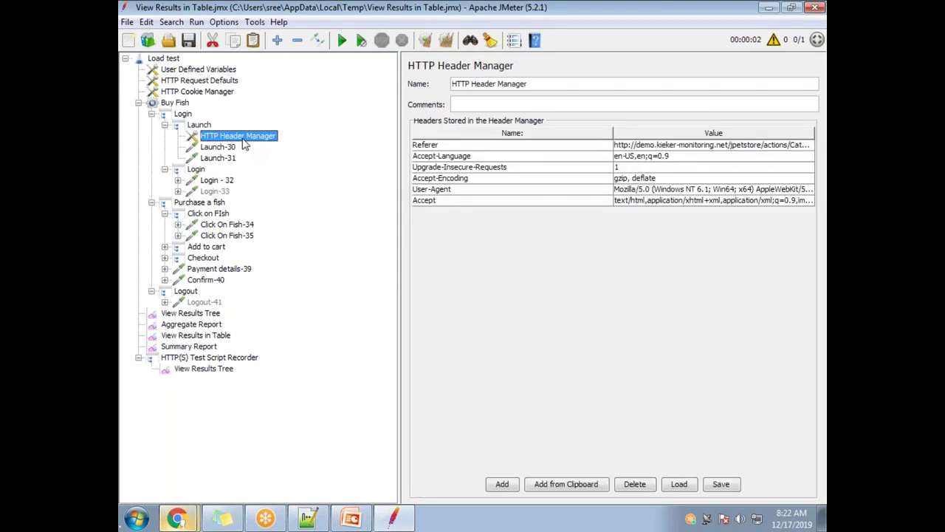
click(204, 127)
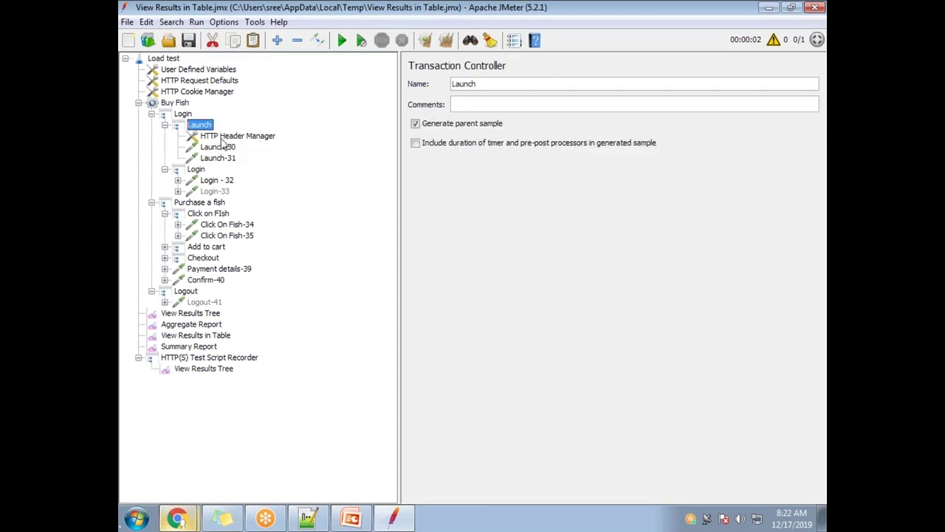
click(246, 139)
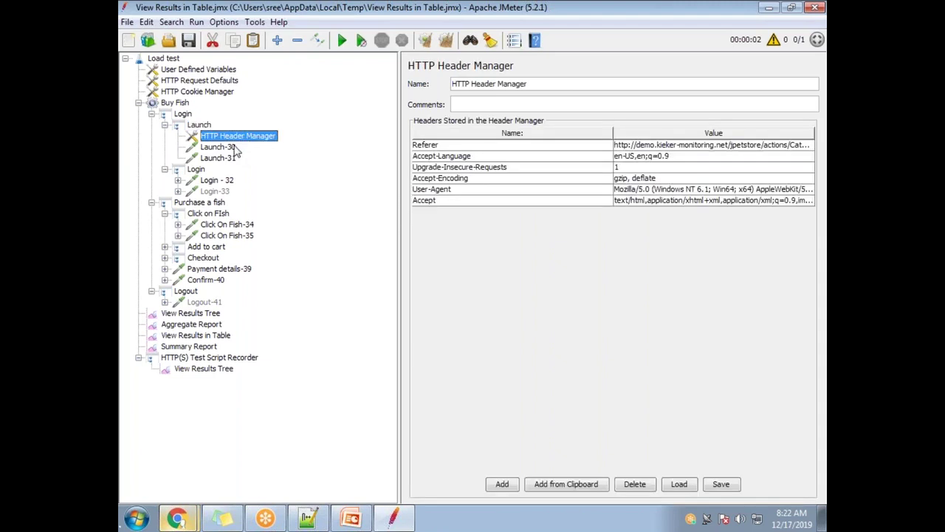
- Compare the shared HTTP Header Manager's entries with the Launch-30 and Launch-31 request settings
click(235, 149)
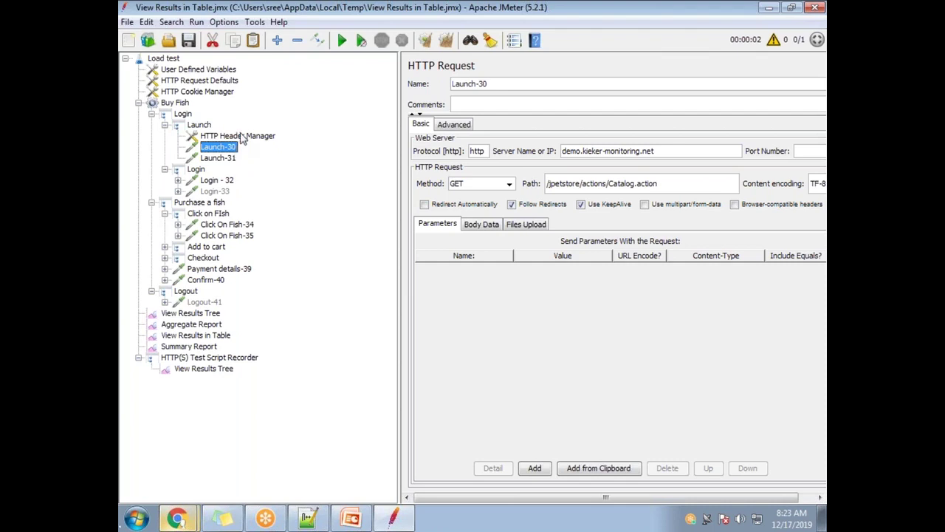
click(241, 138)
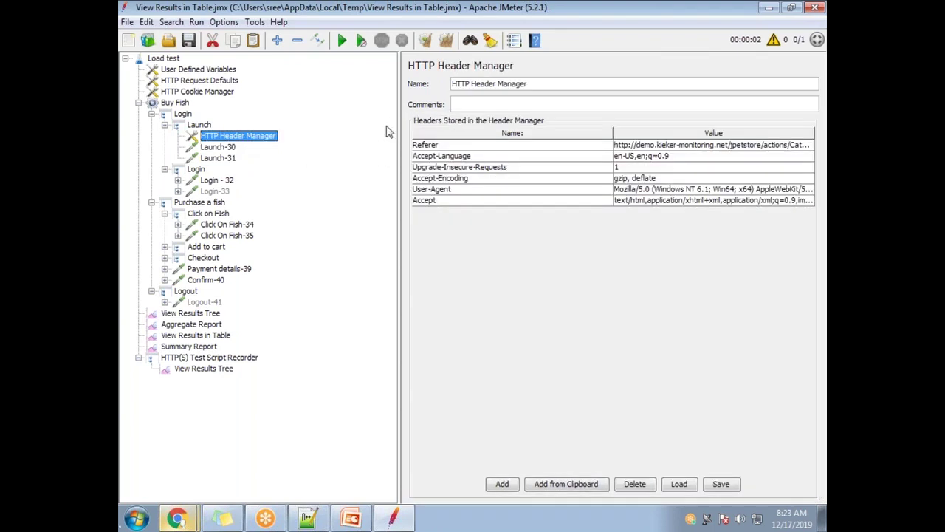
click(228, 160)
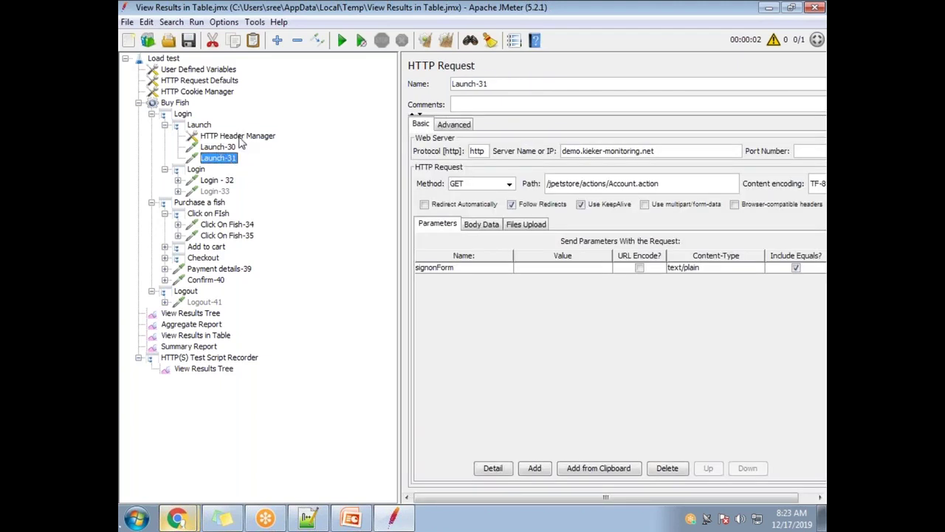
click(239, 139)
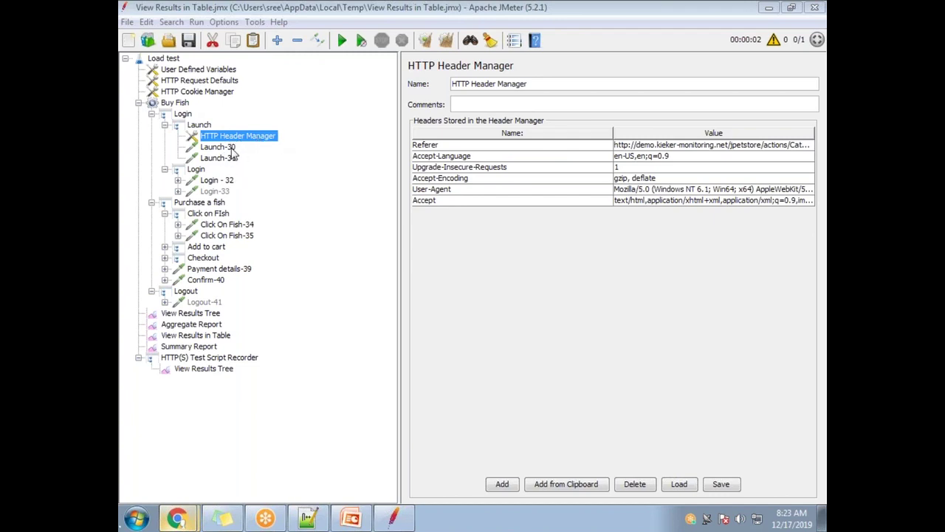
- Move the HTTP Header Manager out of the Launch transaction controller and place it directly under the parent Login simple controller
click(165, 125)
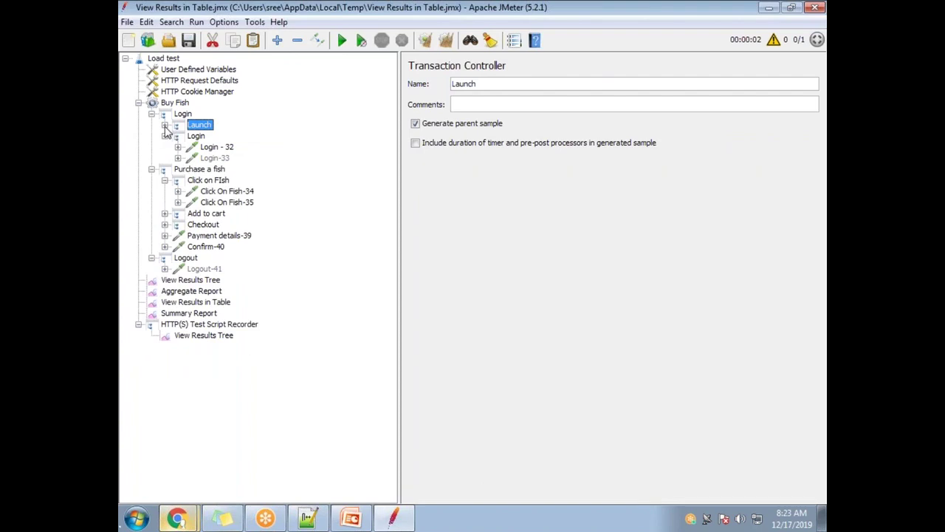
click(165, 136)
click(152, 147)
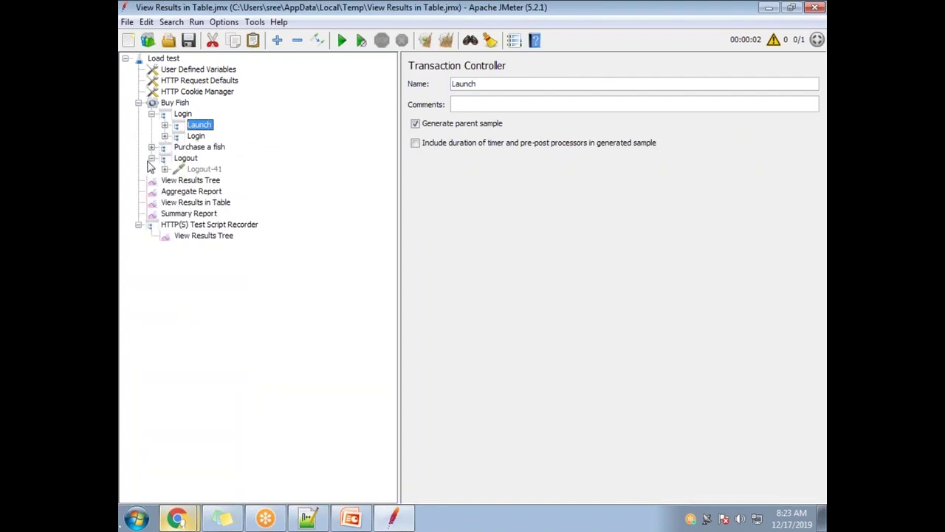
click(164, 125)
drag(214, 136, 186, 117)
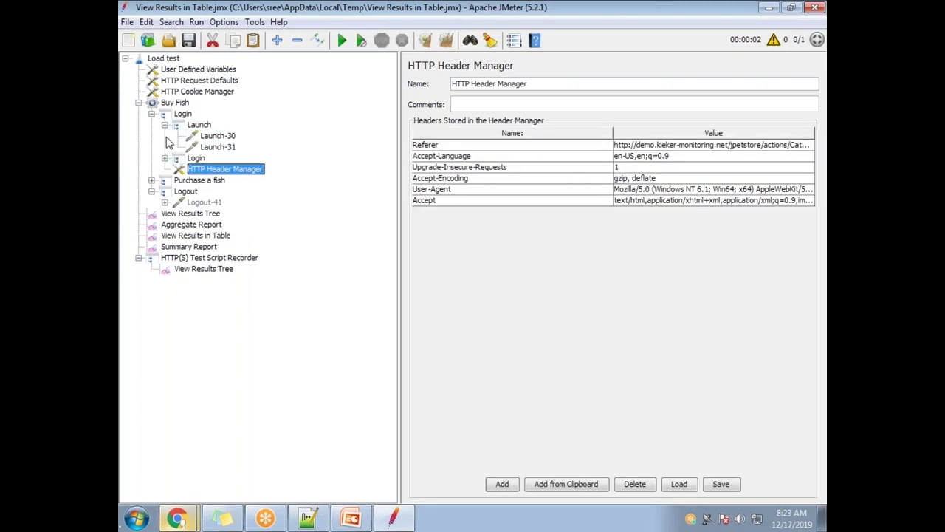
click(165, 125)
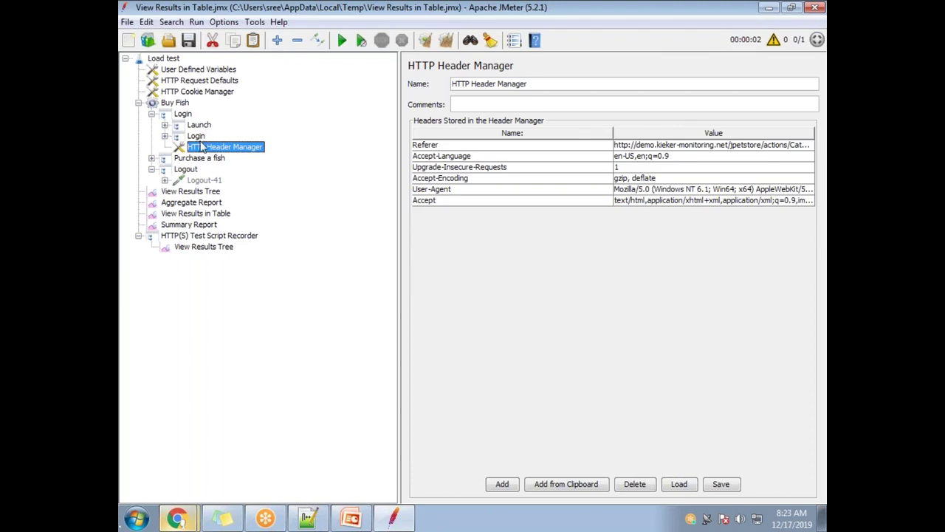
- Examine which Launch and Login transaction requests share the parent Login controller with the HTTP Header Manager
click(166, 124)
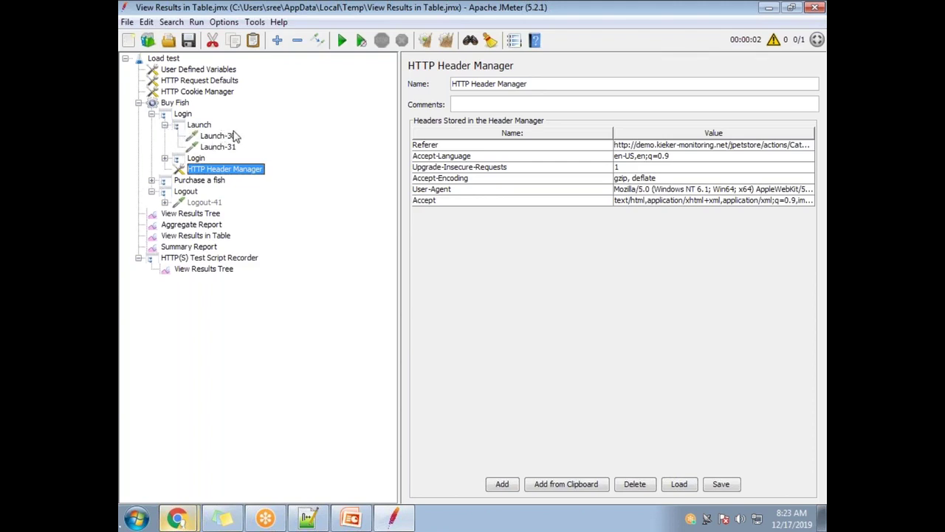
click(165, 158)
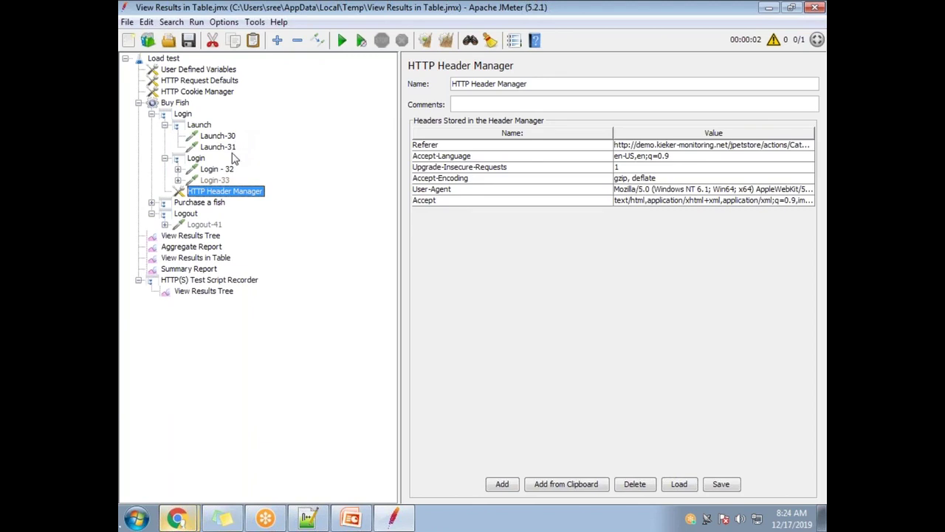
click(152, 115)
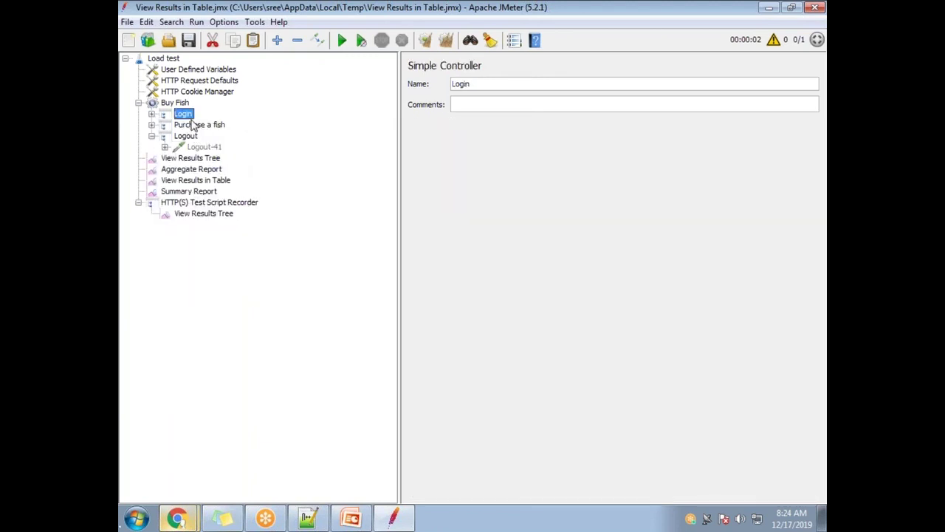
click(152, 115)
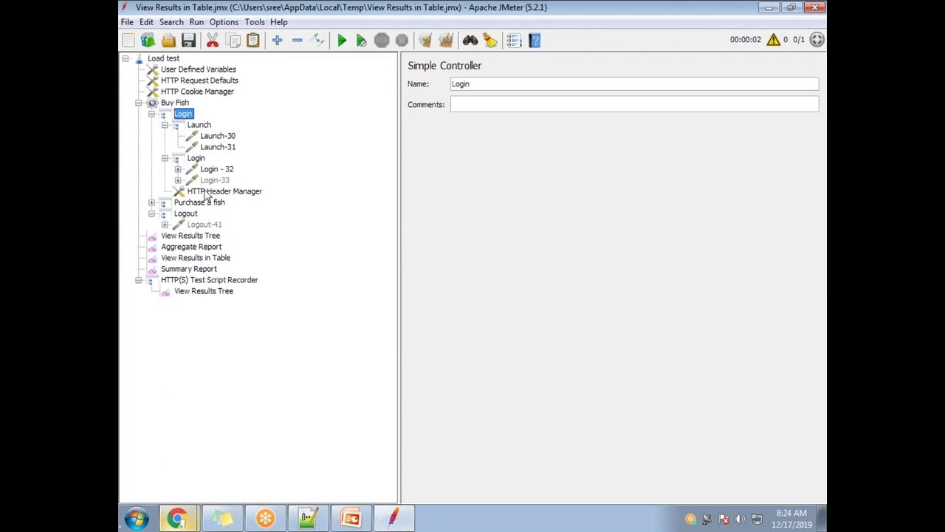
click(166, 125)
click(165, 136)
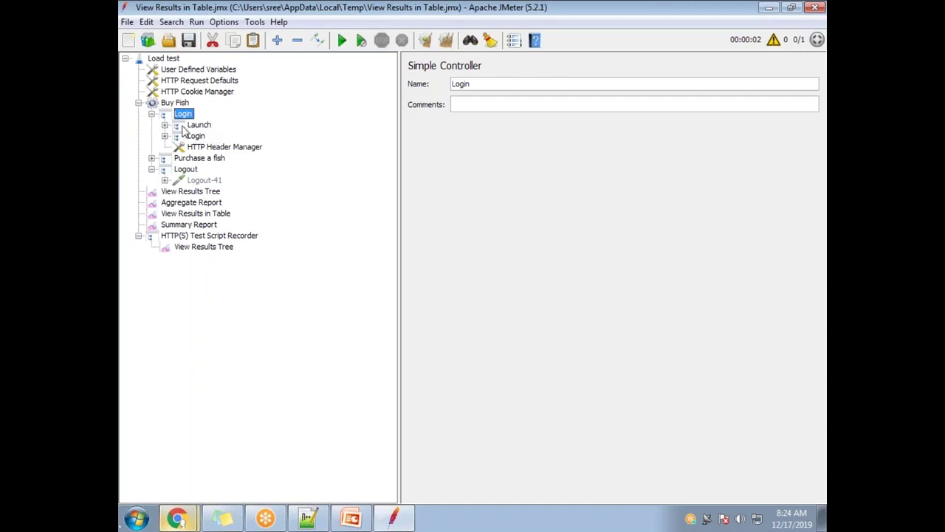
- Move the HTTP Header Manager into the Buy Fish thread group and place it first, above the Login controller
click(226, 149)
drag(226, 148, 191, 107)
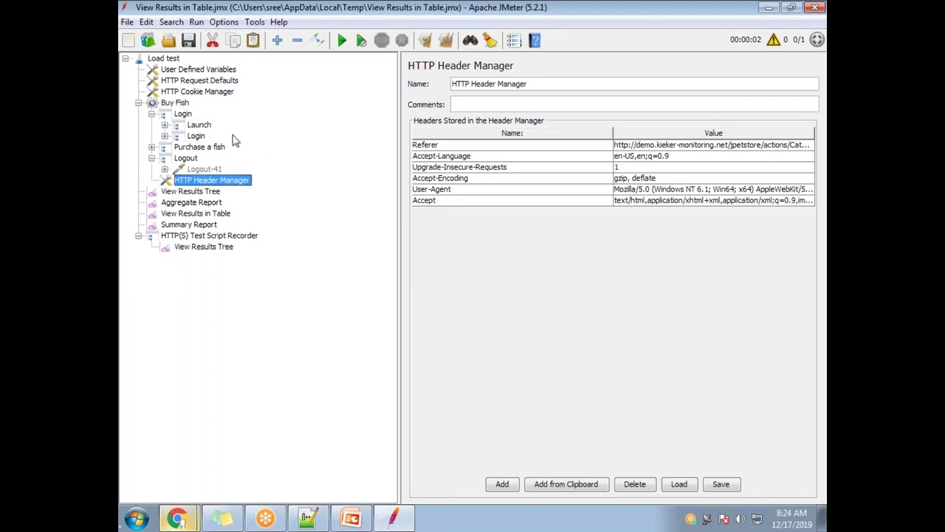
click(152, 114)
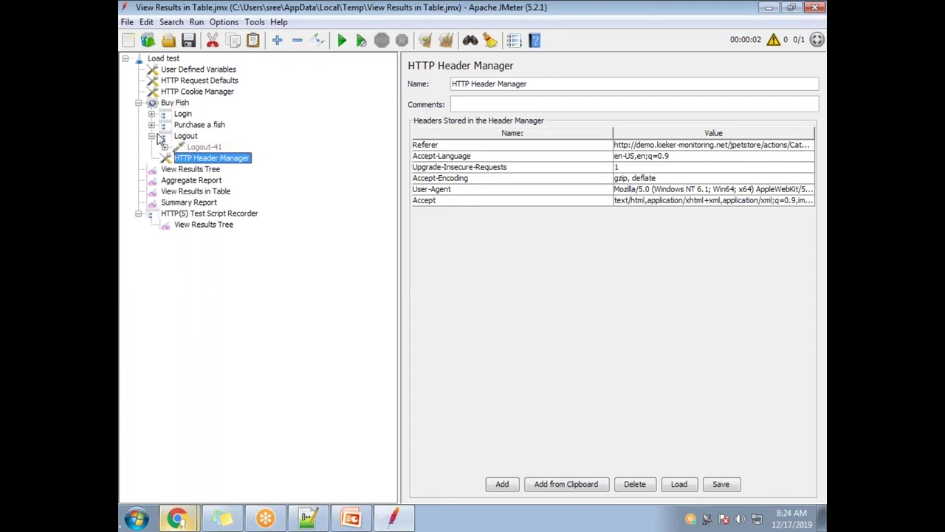
click(152, 137)
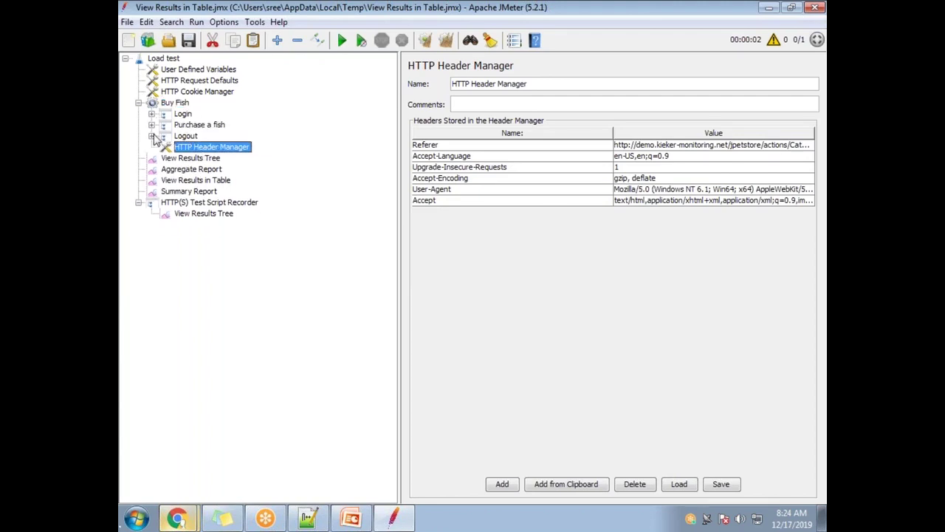
click(180, 104)
drag(215, 150, 186, 127)
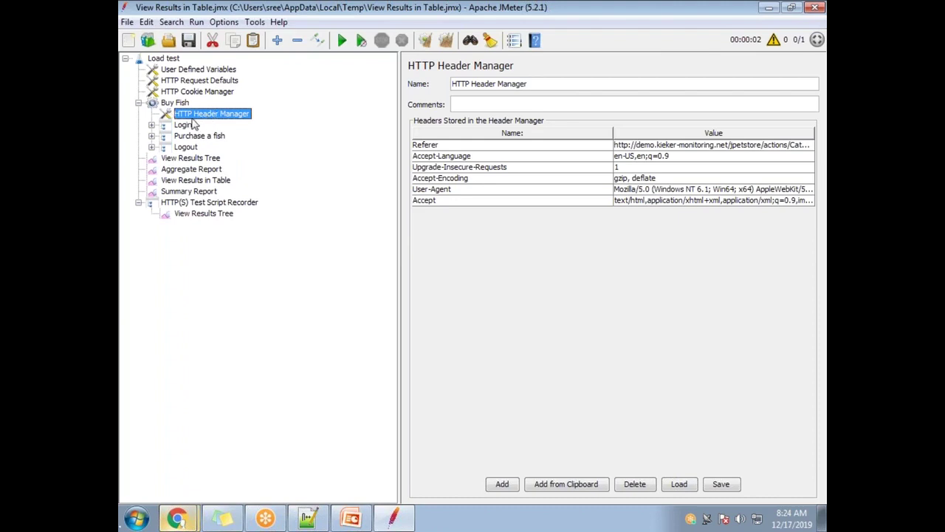
- Examine all requests under Login, Purchase a fish and Logout that the Buy Fish thread group's HTTP Header Manager covers
click(152, 125)
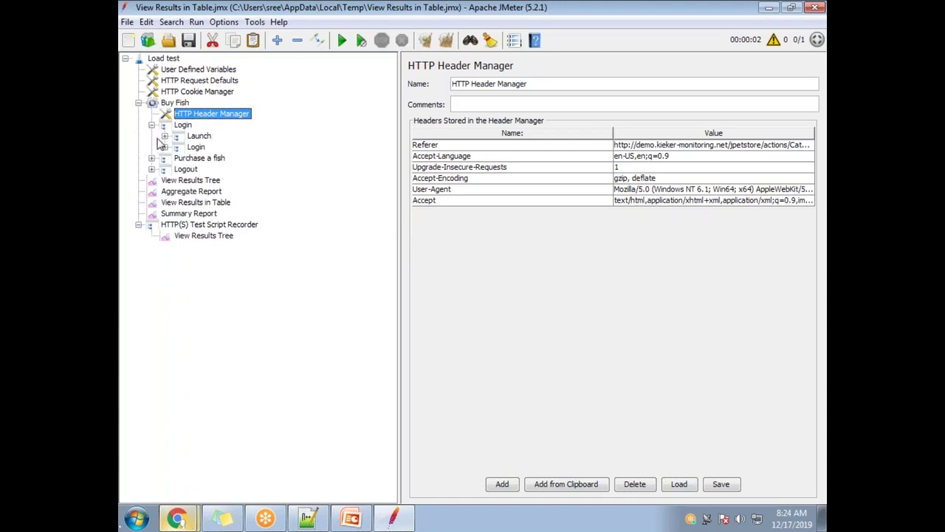
click(164, 135)
click(164, 169)
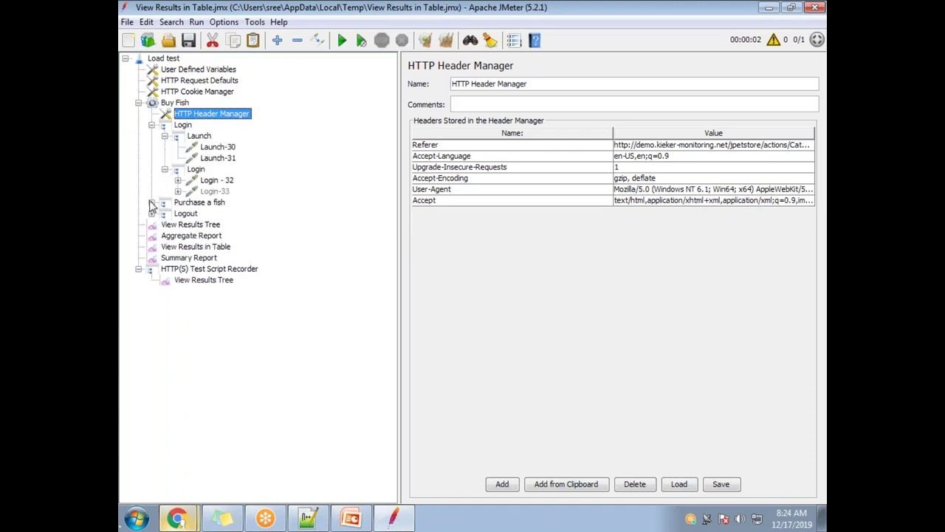
click(151, 202)
click(165, 247)
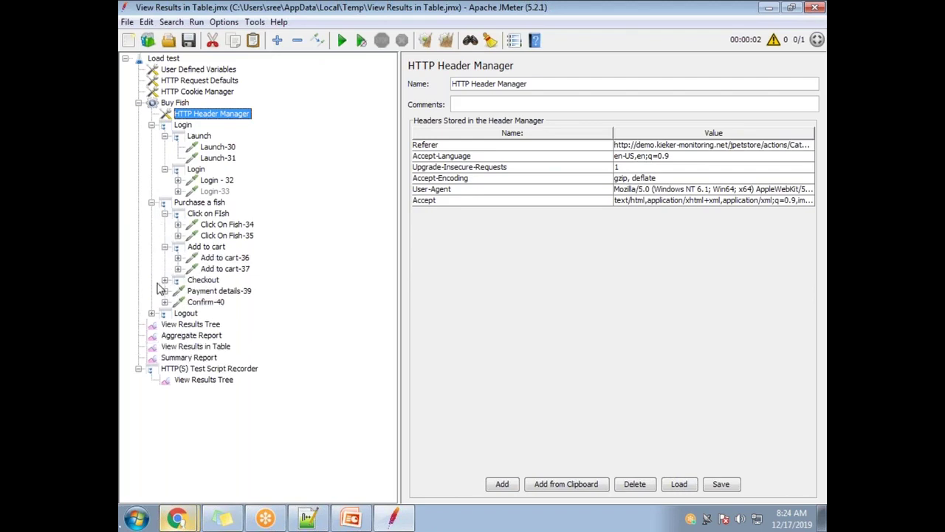
click(165, 280)
click(164, 302)
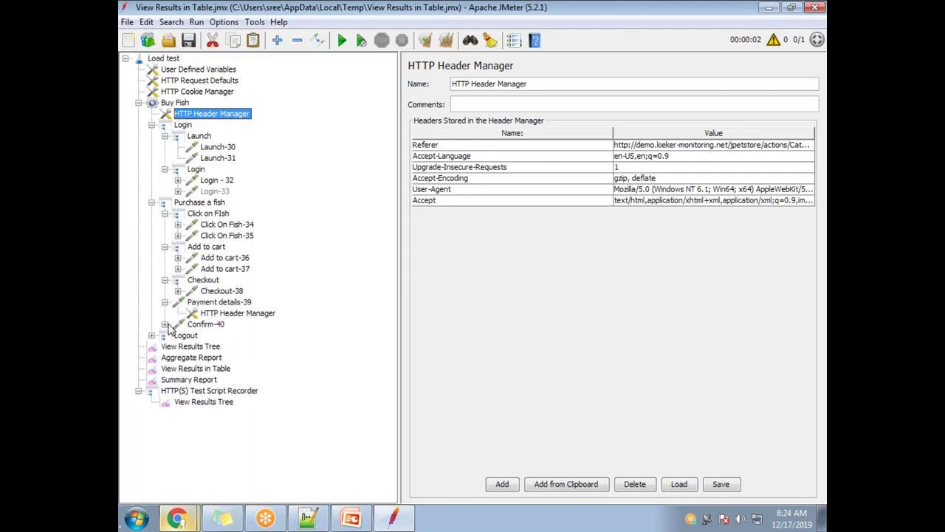
click(165, 302)
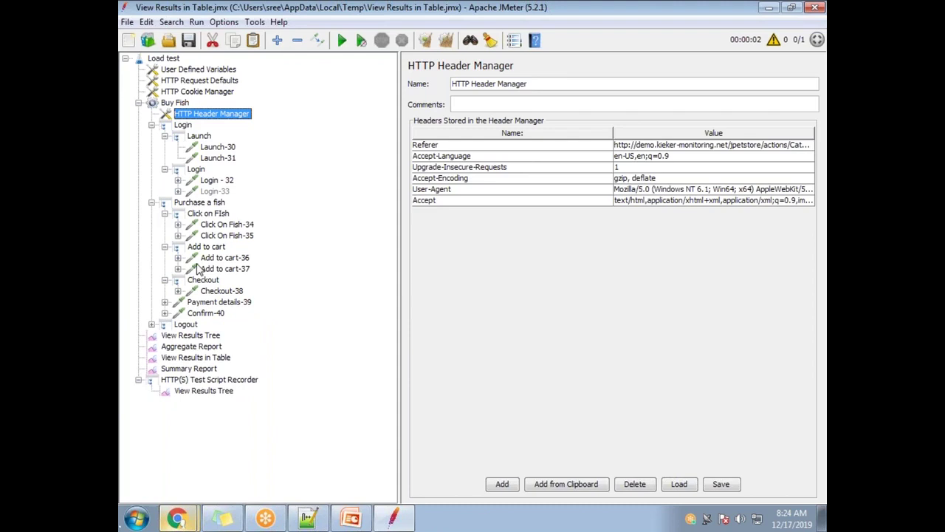
click(151, 325)
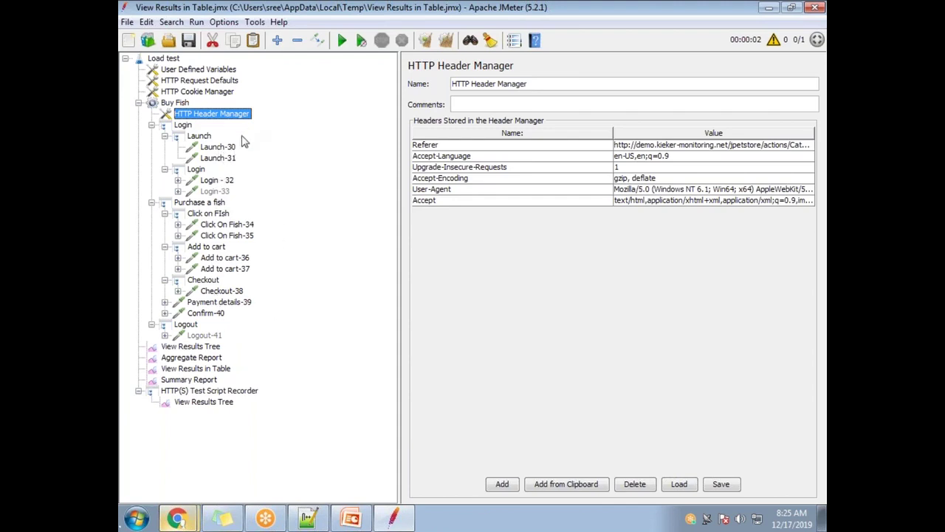
- Move the HTTP Header Manager to the Load test plan level, between the HTTP Cookie Manager and the Buy Fish thread group
click(152, 125)
click(152, 136)
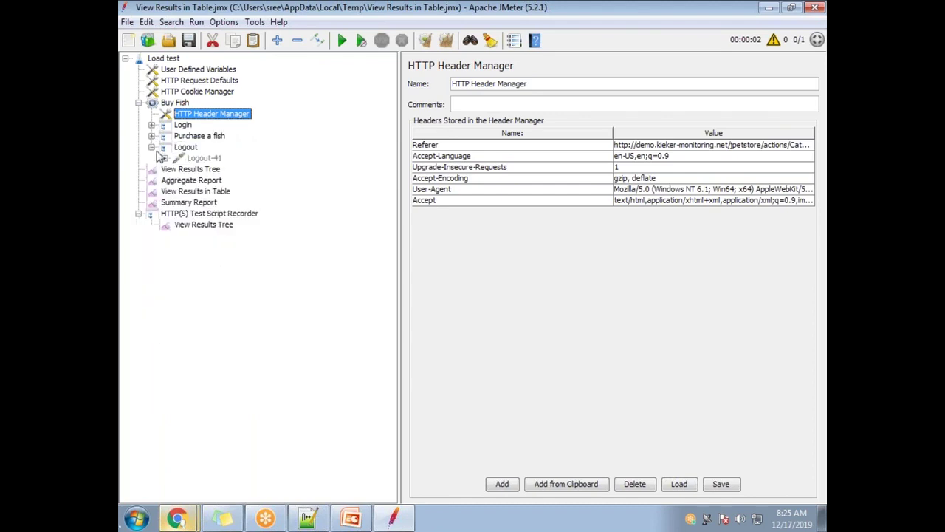
click(151, 147)
drag(217, 119, 186, 59)
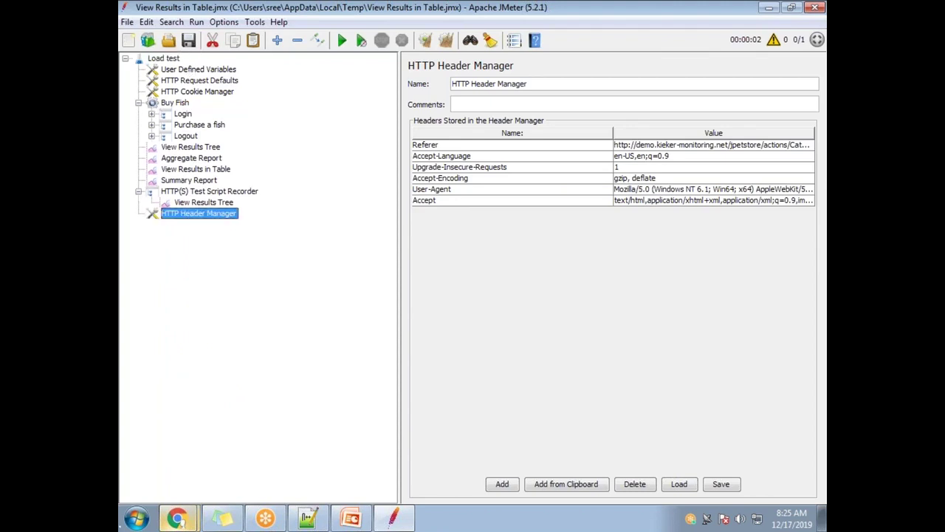
drag(187, 214, 212, 105)
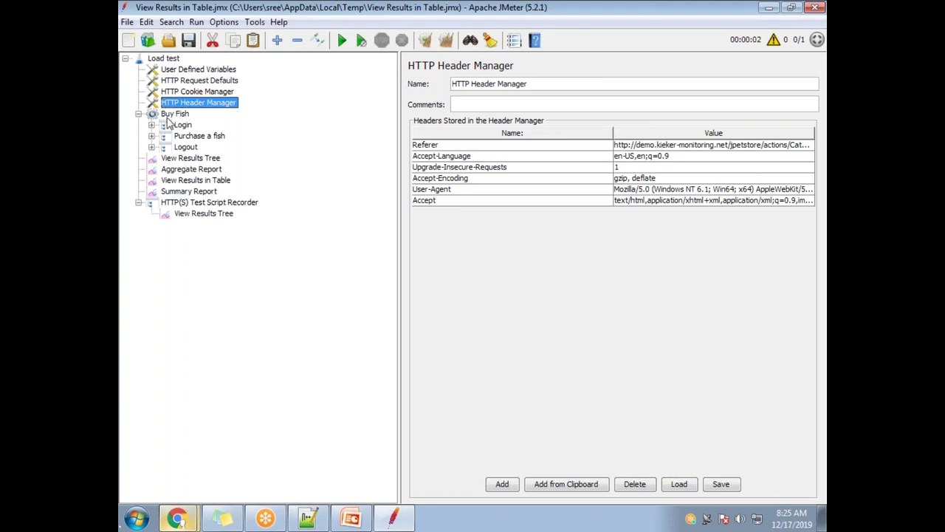
- Inspect the Login controller's contents beneath the Buy Fish thread group, with the Launch requests shown and its inner Login transaction collapsed
click(152, 125)
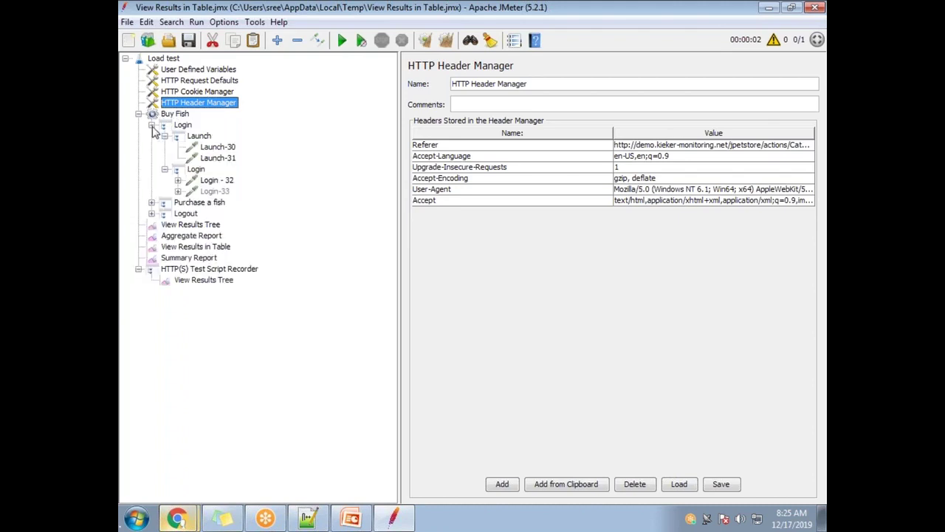
click(165, 169)
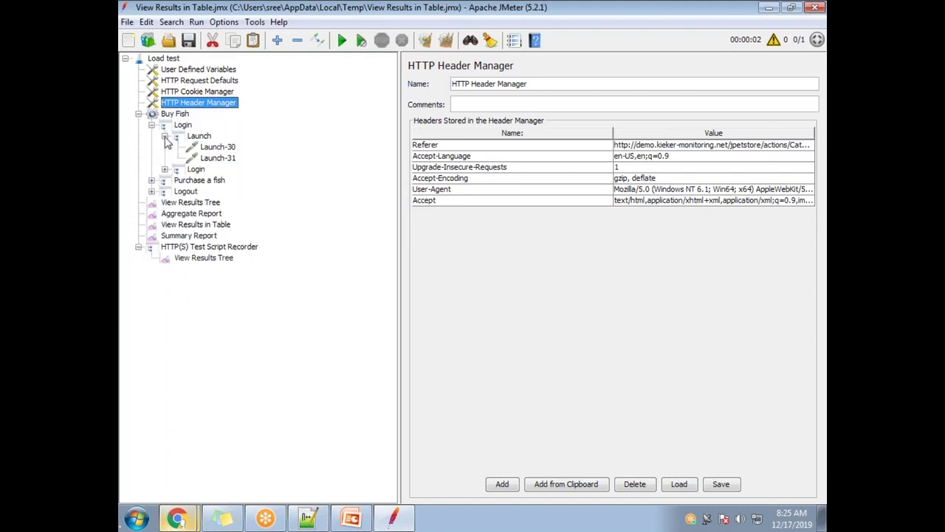
- Expand the Login and Logout controllers and review the HTTP Cookie Manager, HTTP Request Defaults, User Defined Variables and HTTP Header Manager settings
click(165, 136)
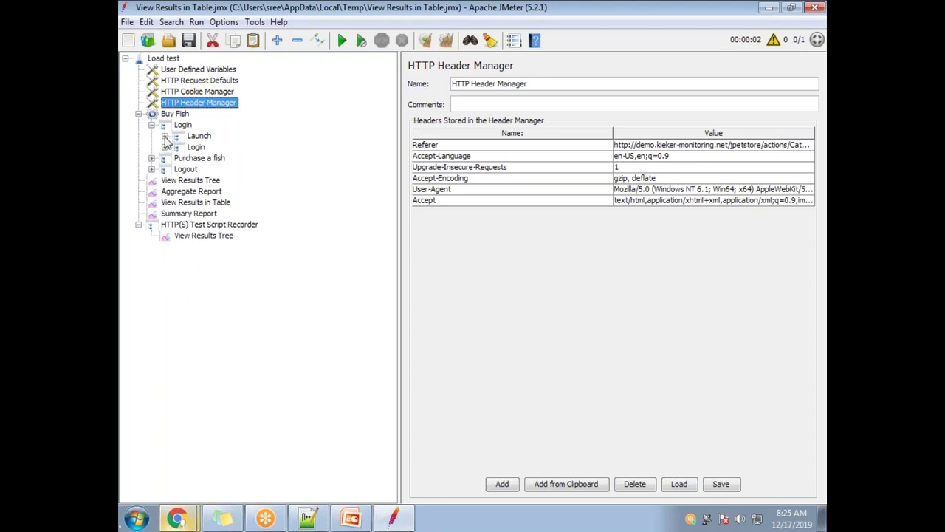
click(165, 136)
click(165, 169)
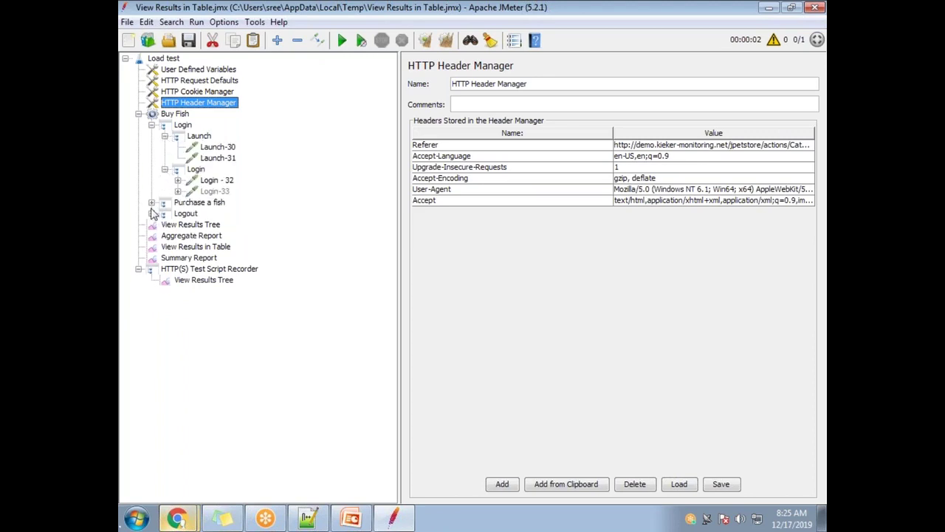
click(151, 214)
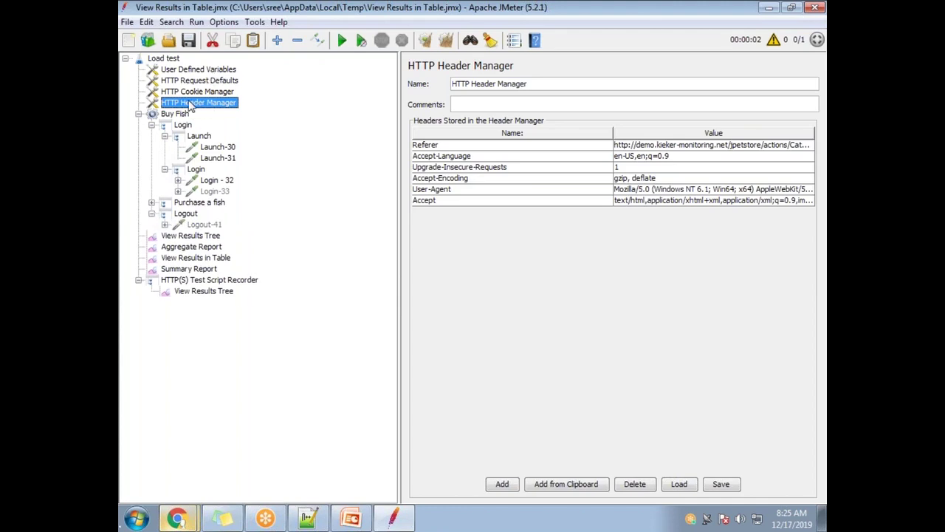
click(208, 92)
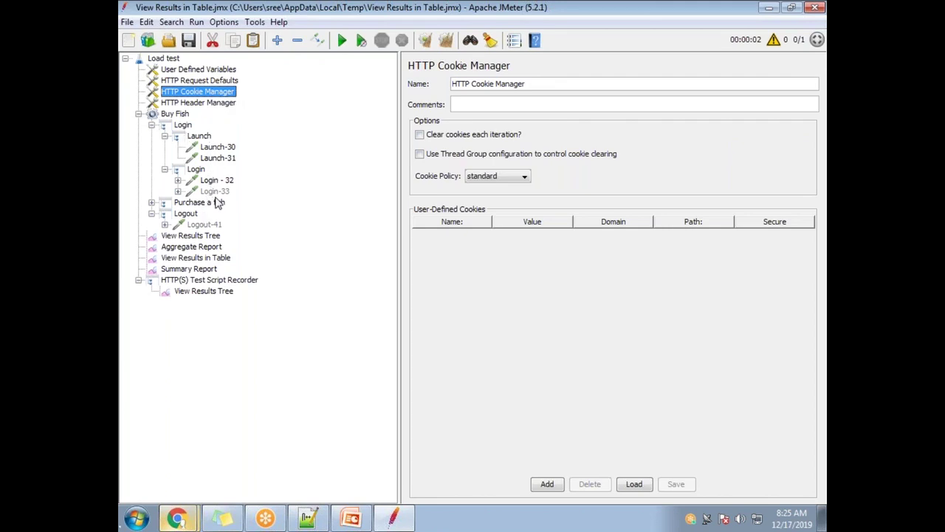
click(218, 81)
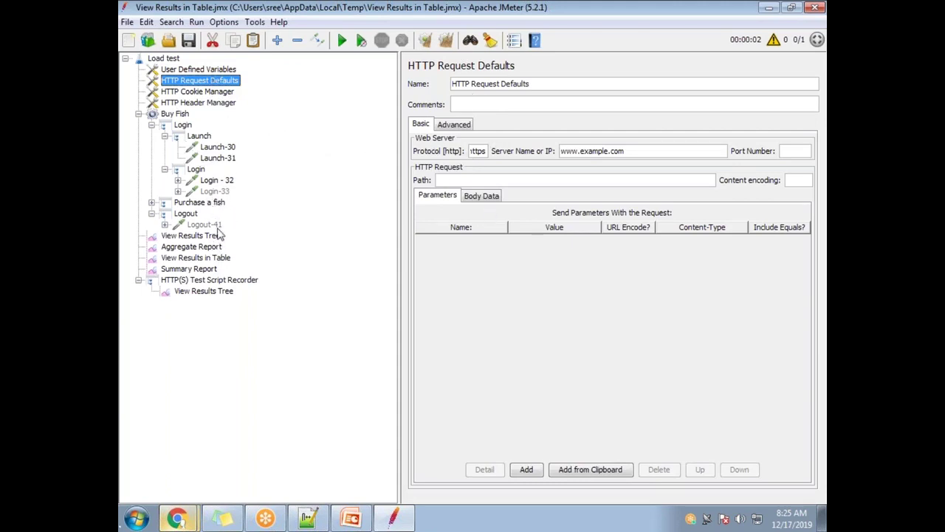
click(209, 70)
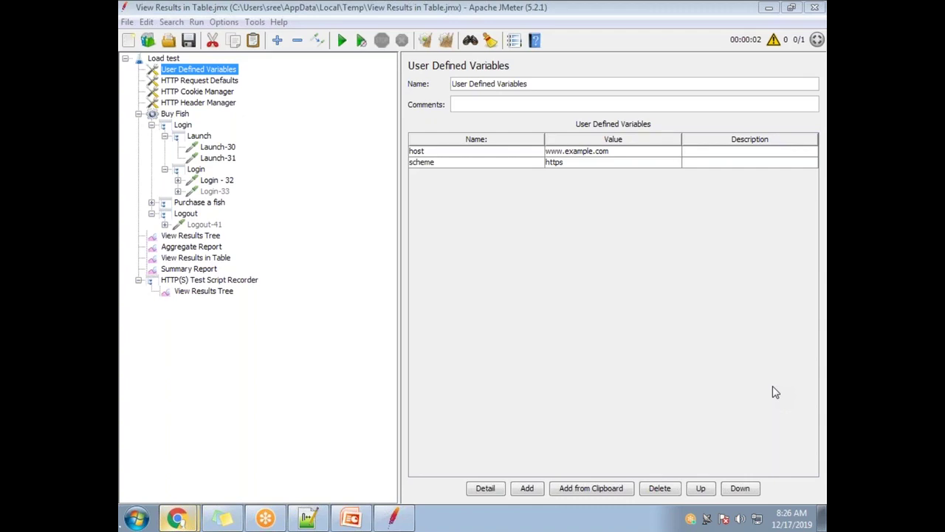
click(210, 103)
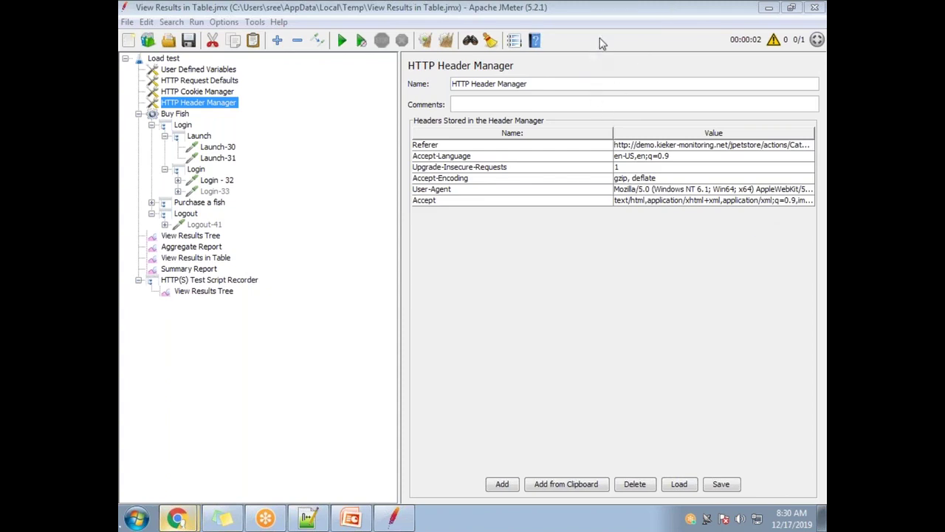
- Review the Launch-30 and Launch-31 requests, then collapse the Login controller under Buy Fish
click(222, 149)
click(221, 158)
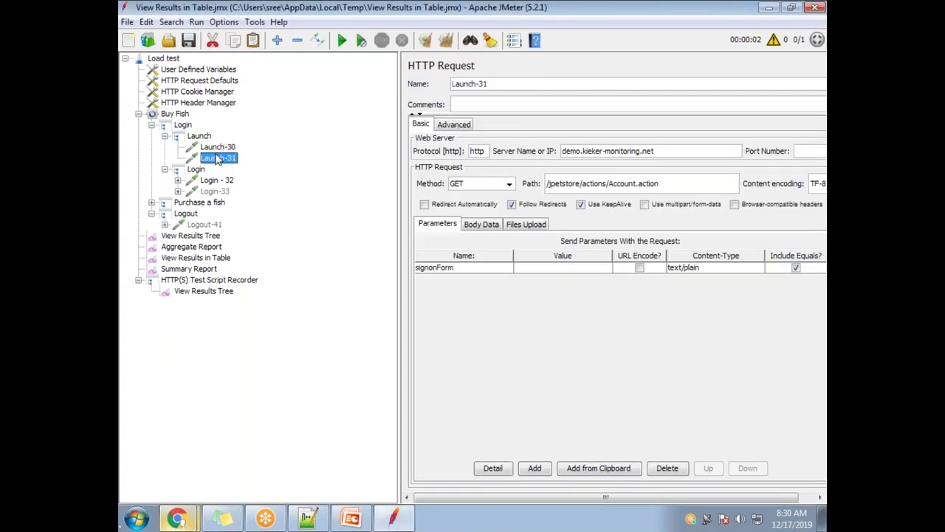
mouse_move(215, 194)
click(152, 125)
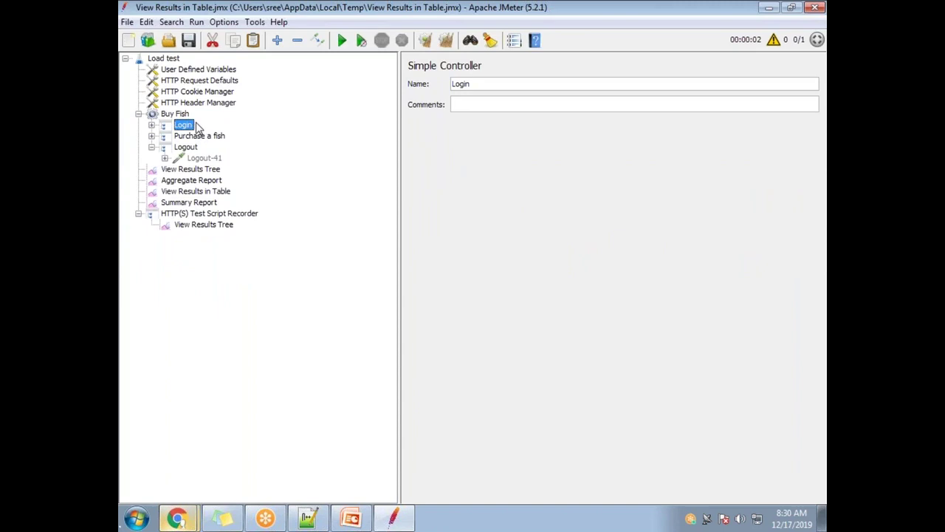
- Add a Transaction Controller as the first child of the Buy Fish thread group and name it "Script execution time"
click(185, 114)
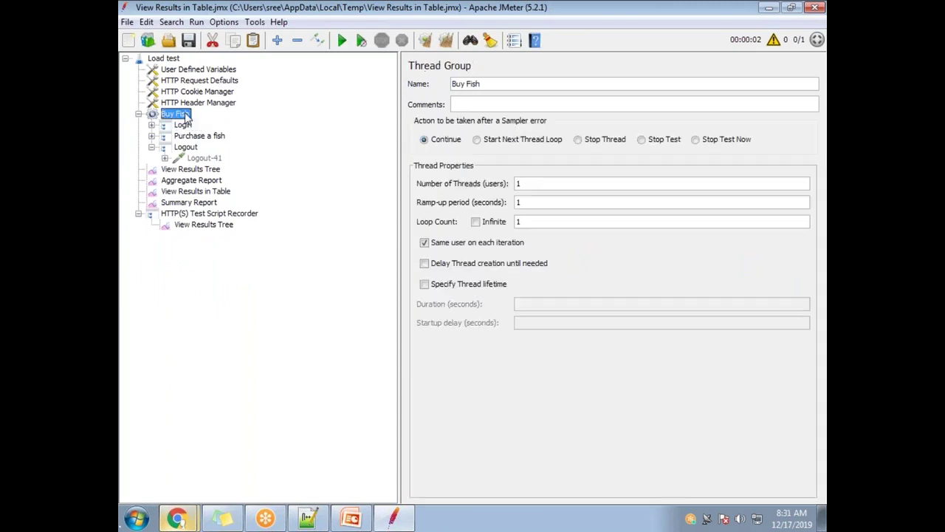
right_click(185, 114)
mouse_move(316, 126)
mouse_move(442, 146)
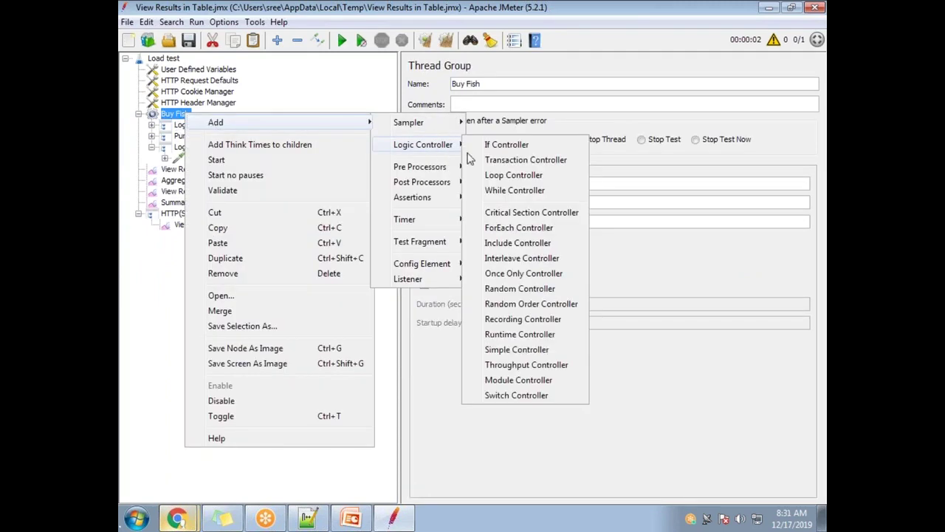
click(542, 159)
drag(201, 170, 184, 126)
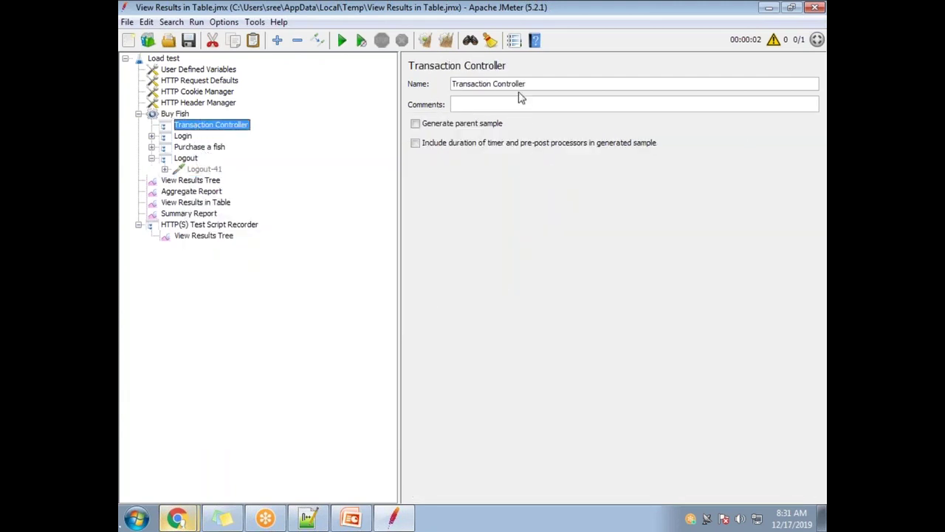
drag(534, 84, 453, 85)
text(Script execution time)
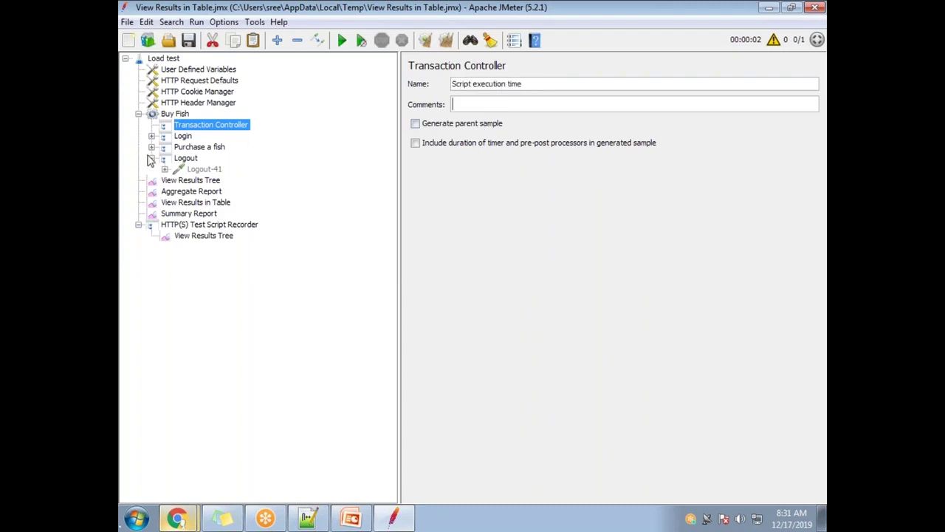
- Nest the Login, Purchase a fish and Logout controllers inside the Script execution time controller
click(182, 136)
ctrl+click(195, 147)
ctrl+click(186, 158)
drag(188, 148, 215, 131)
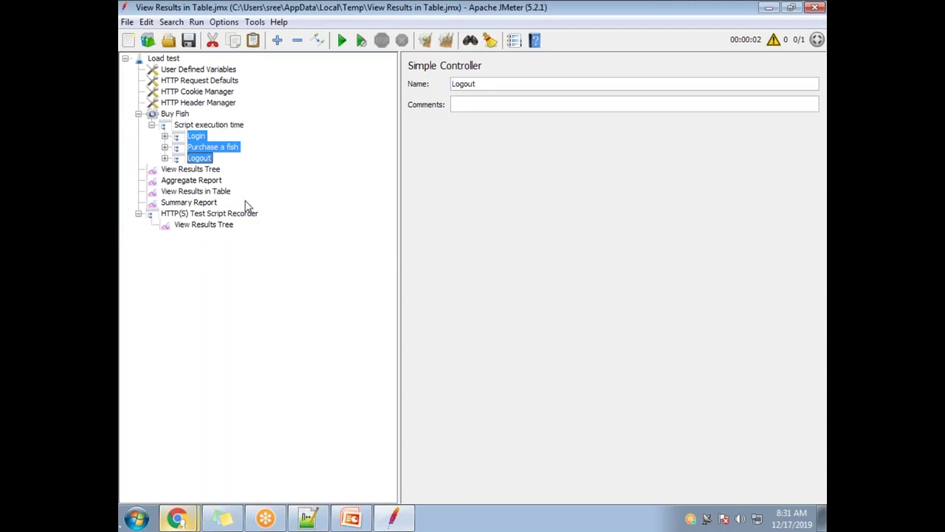
- With the Aggregate Report open, clear all earlier results and run the test, overwriting the existing recording.xml file
click(201, 171)
click(206, 182)
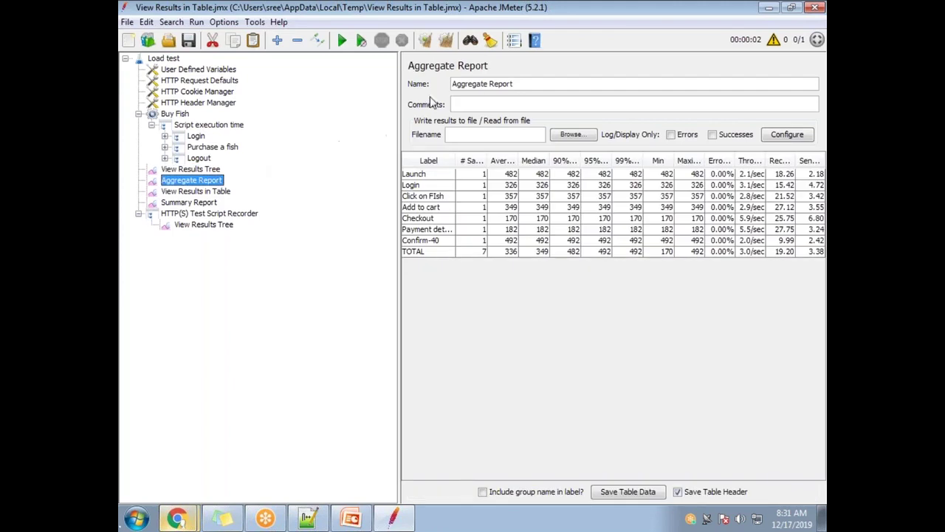
click(446, 40)
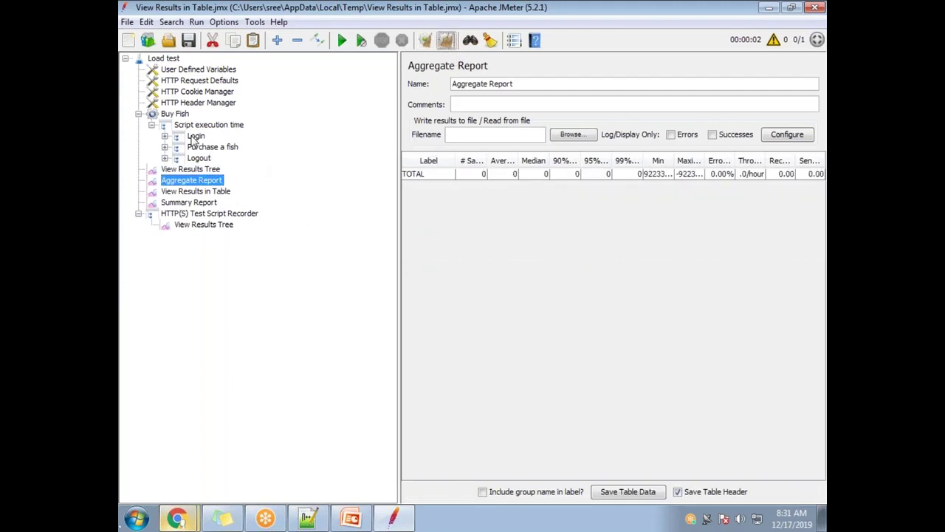
click(342, 40)
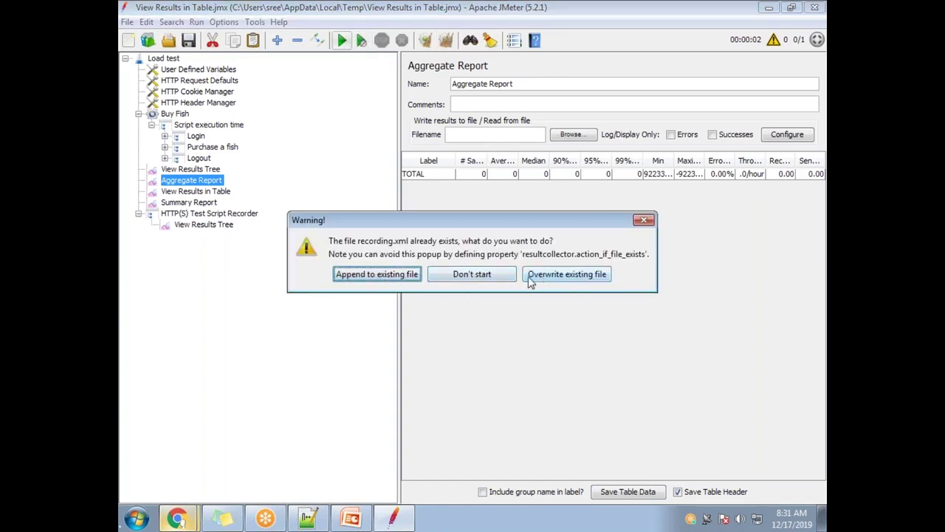
click(597, 278)
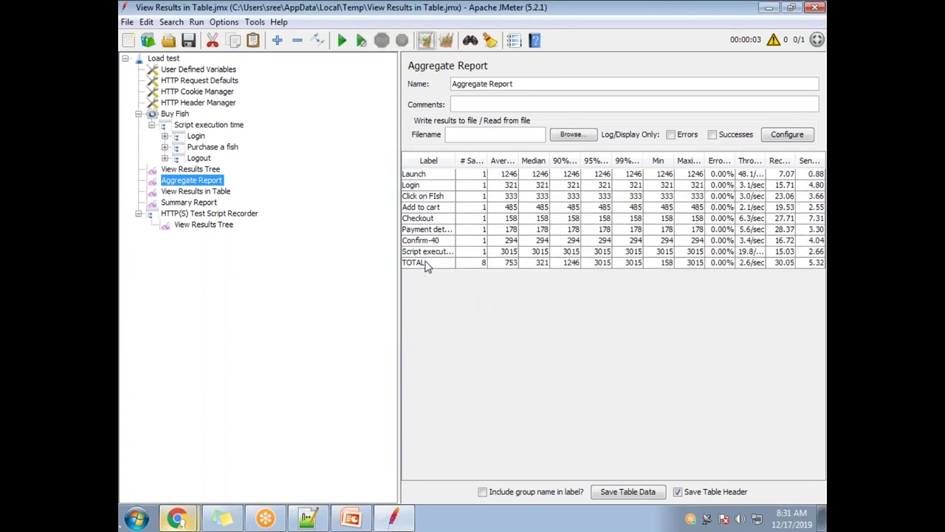
- Examine the Script execution time entry in the Aggregate Report and View Results in Table, and check the controller's name
click(427, 253)
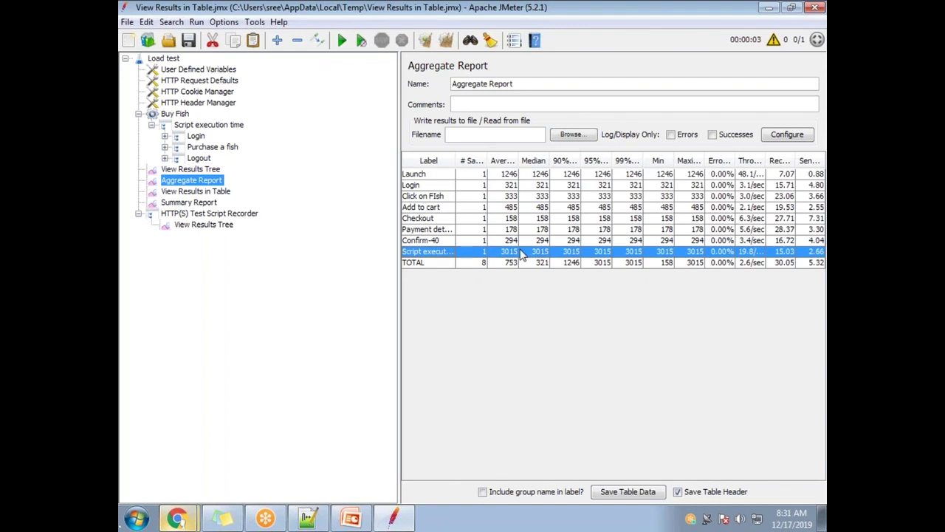
click(205, 192)
click(572, 260)
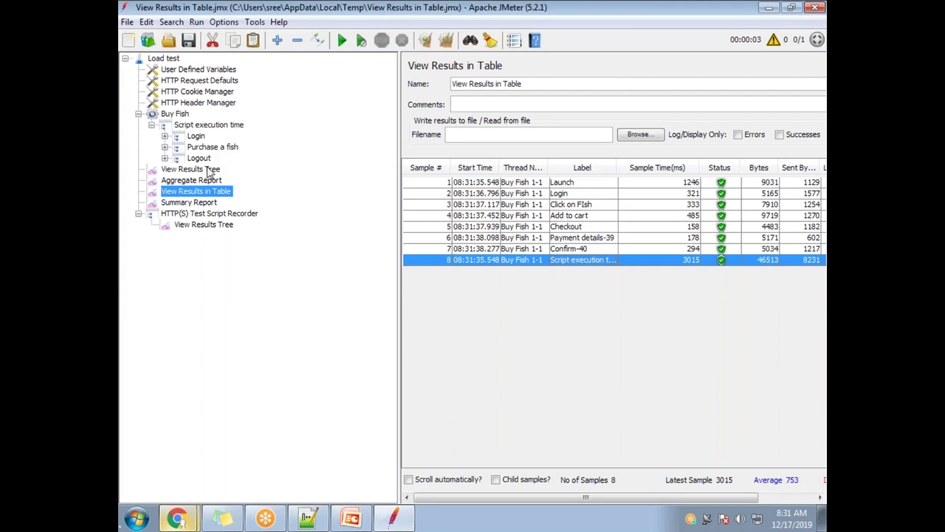
click(213, 127)
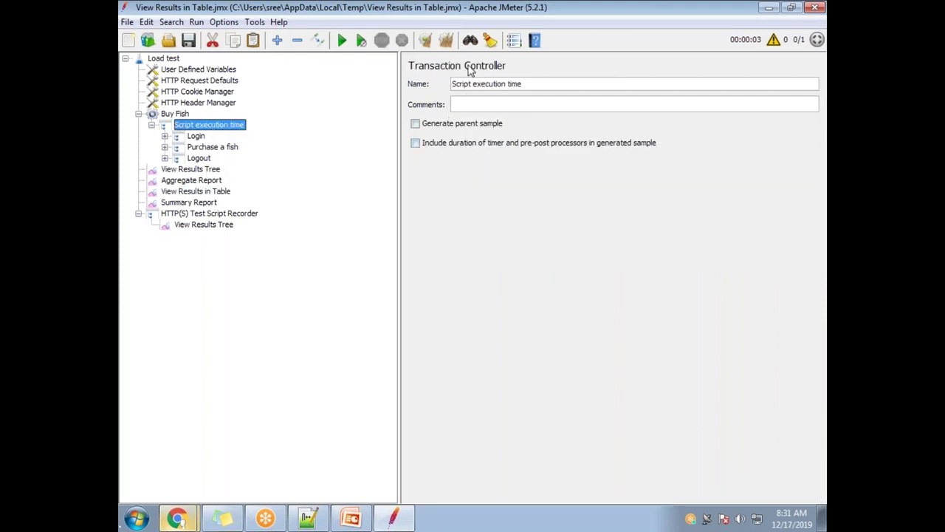
triple_click(534, 85)
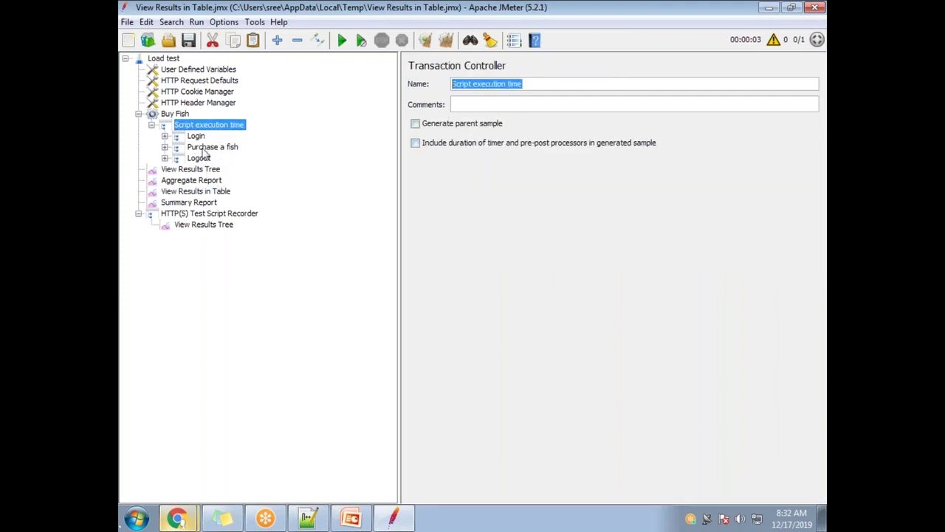
- Move the Login, Purchase a fish and Logout controllers out of Script execution time, directly under the Buy Fish thread group
click(196, 138)
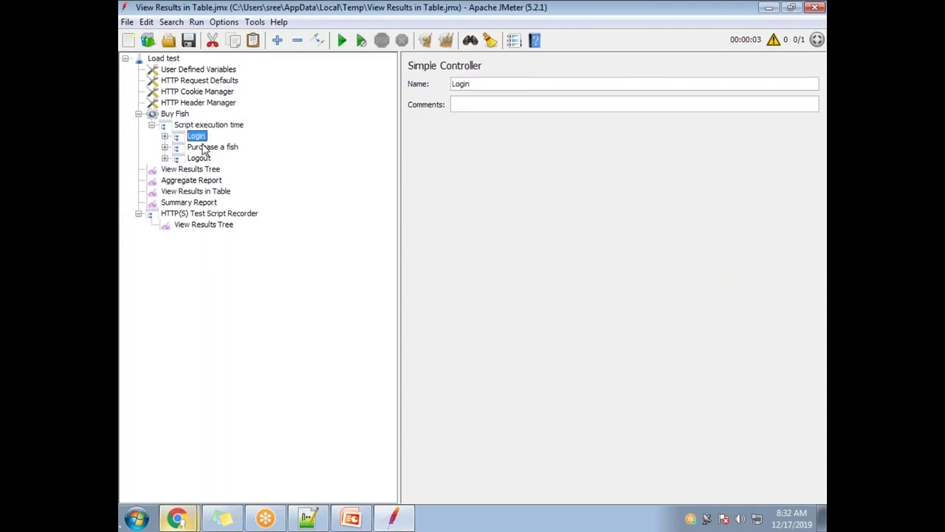
ctrl+click(210, 147)
ctrl+click(199, 158)
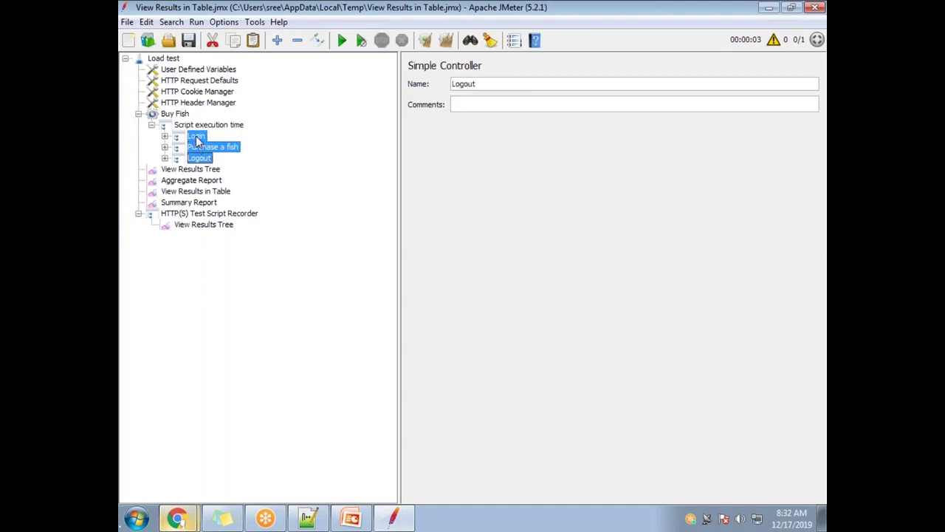
drag(197, 138, 194, 128)
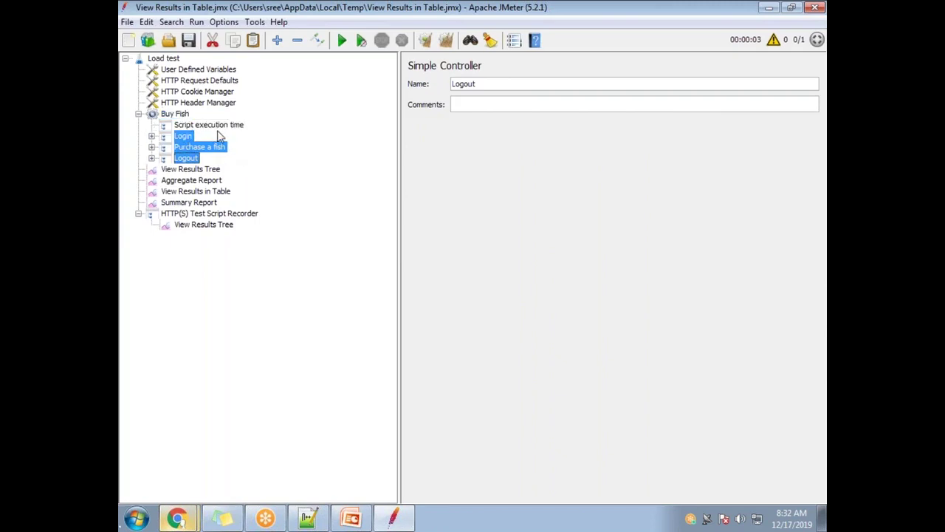
- Remove the Script execution time controller from the Buy Fish thread group
click(218, 129)
key(Delete)
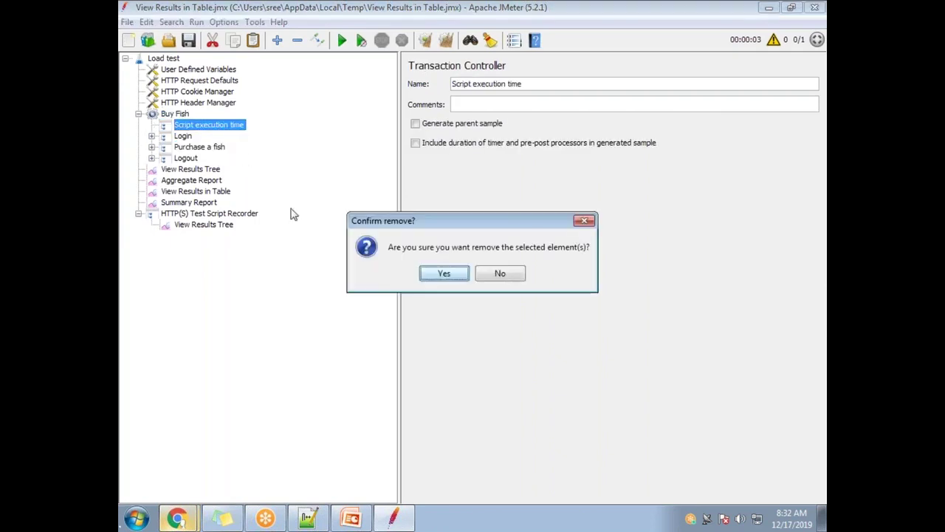
click(452, 277)
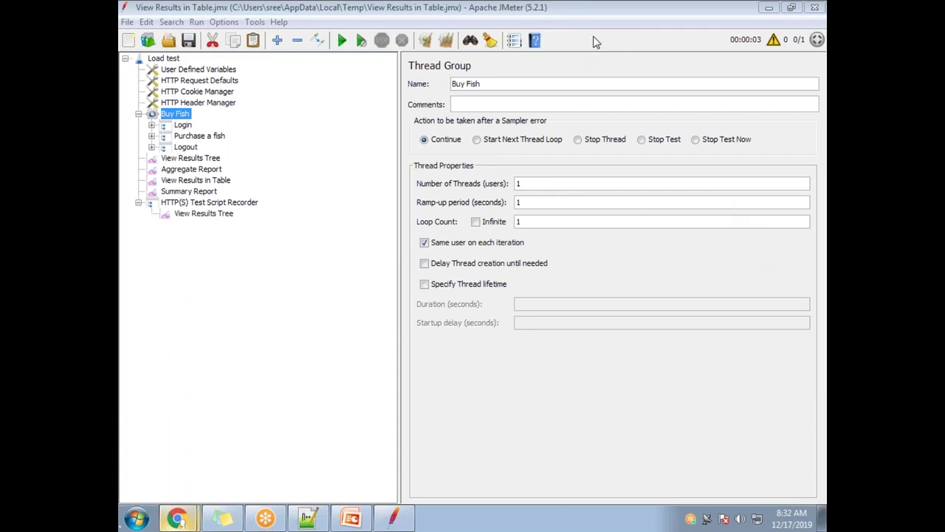
- Expand the Login controller and view the settings of its Launch transaction controller
click(185, 126)
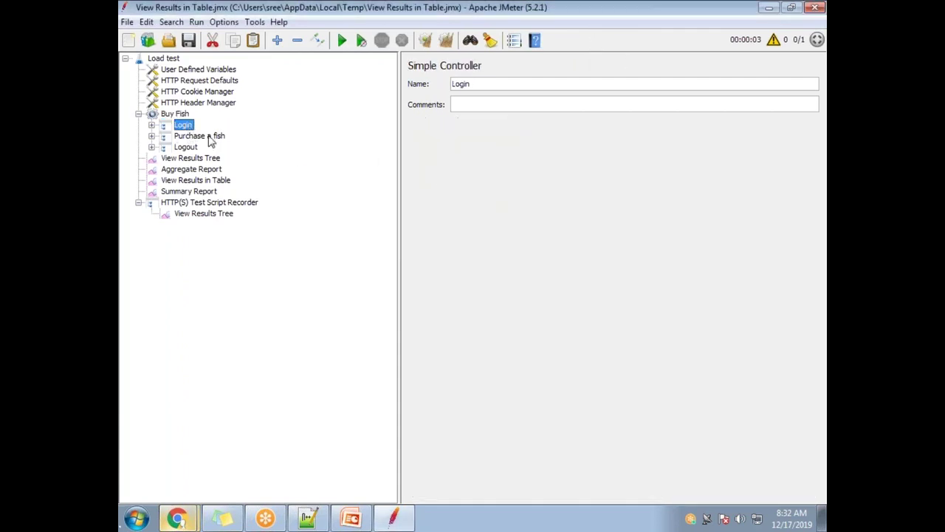
click(152, 126)
click(198, 136)
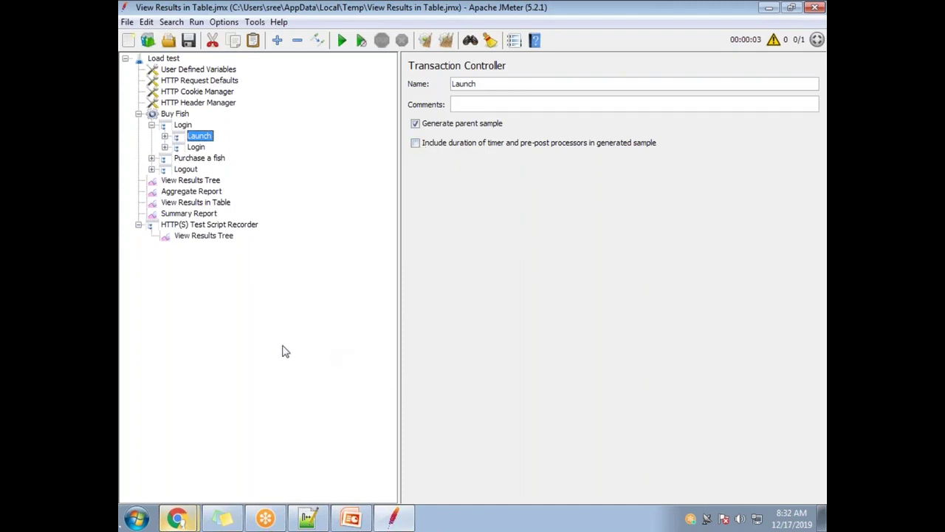
- Switch to the PowerPoint presentation, open slide 41 on the Transaction controller and highlight its first bullet about merging response times
click(348, 518)
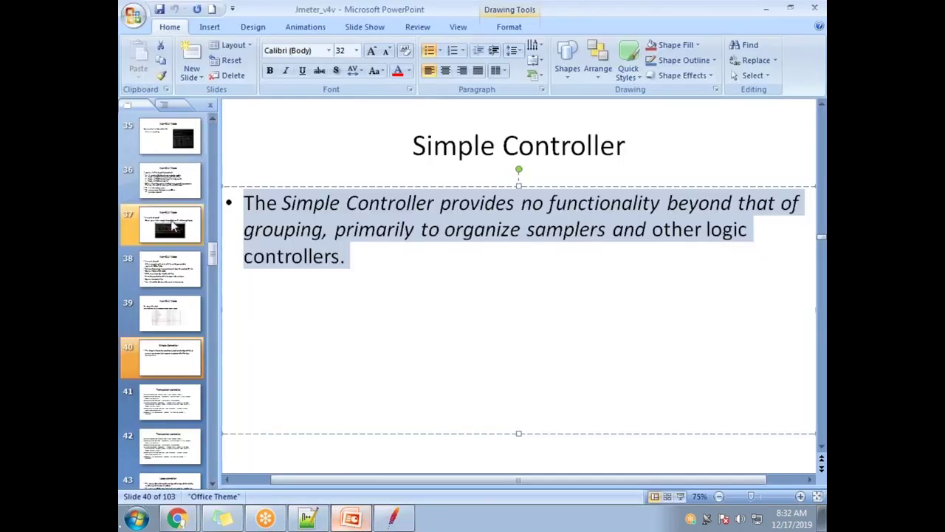
click(185, 404)
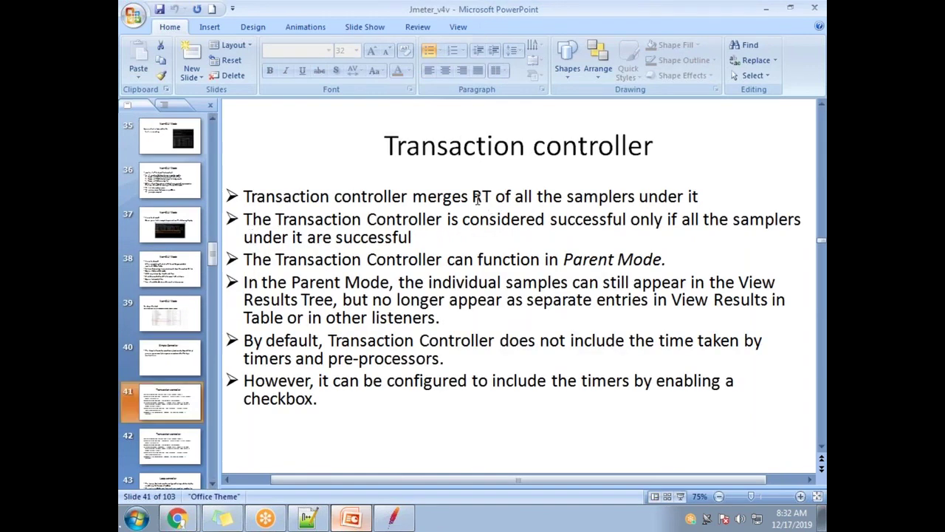
drag(707, 196, 279, 188)
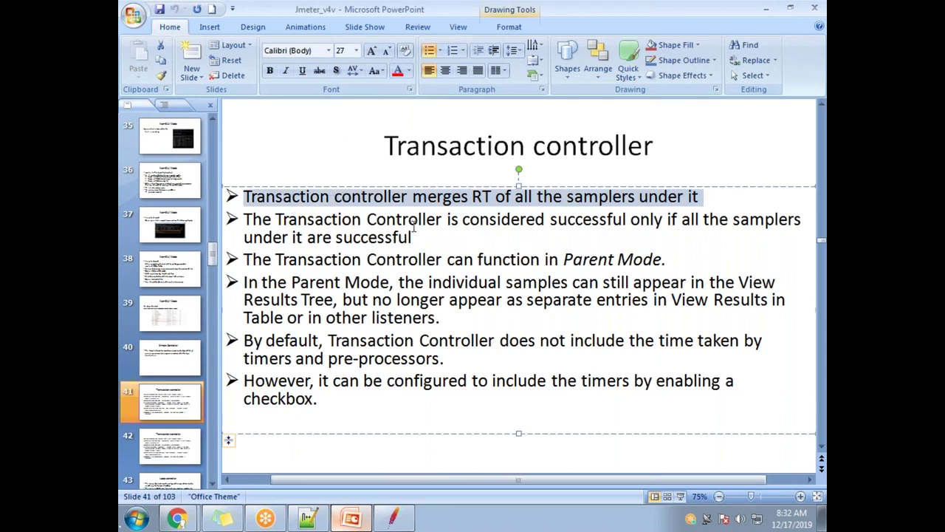
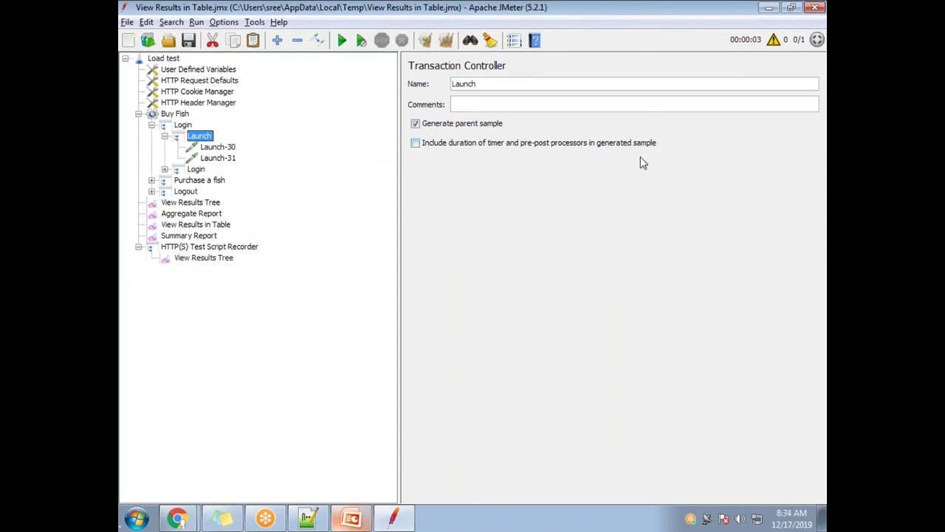
- Return to the PowerPoint presentation, go to slide 43 and highlight its "Loop controller" title
key(alt+Tab)
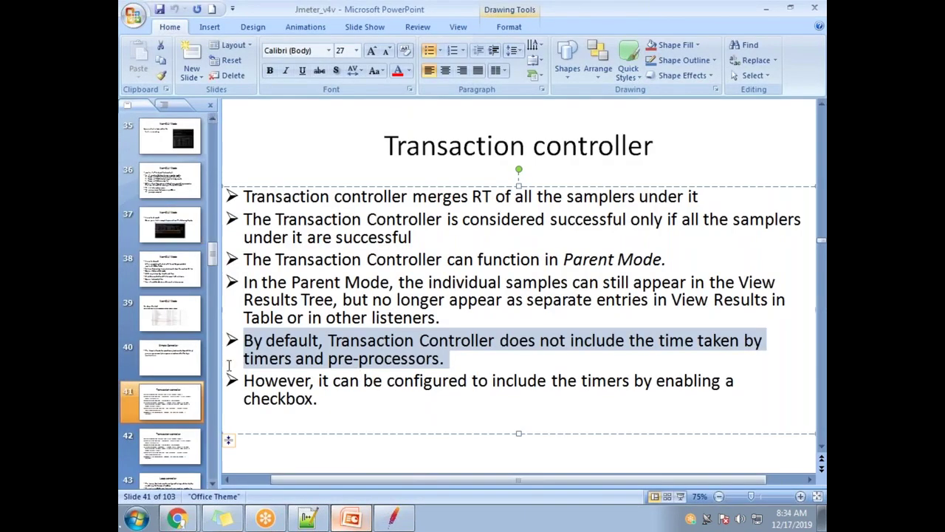
click(177, 452)
click(181, 484)
drag(444, 145, 576, 148)
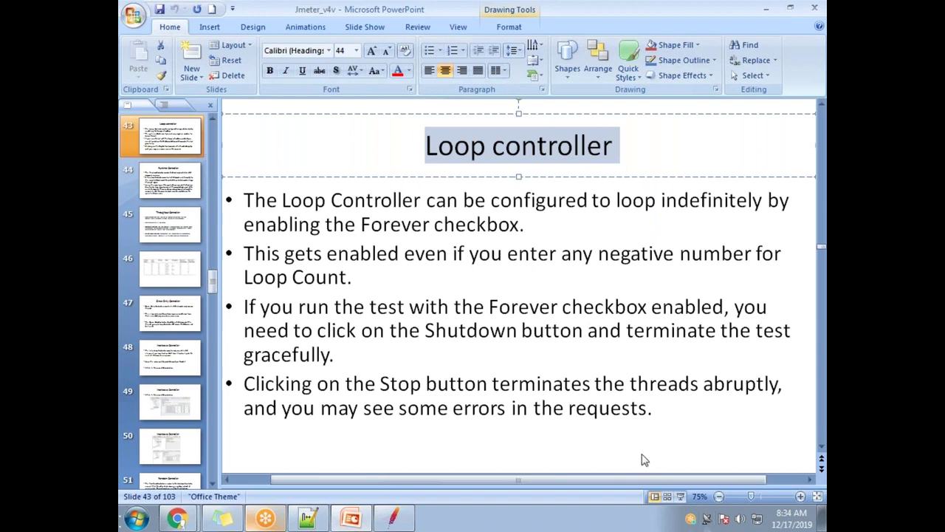
- Switch to JMeter, collapse the Login controller and view the Login, Purchase a fish and Logout simple controllers
key(alt+Tab)
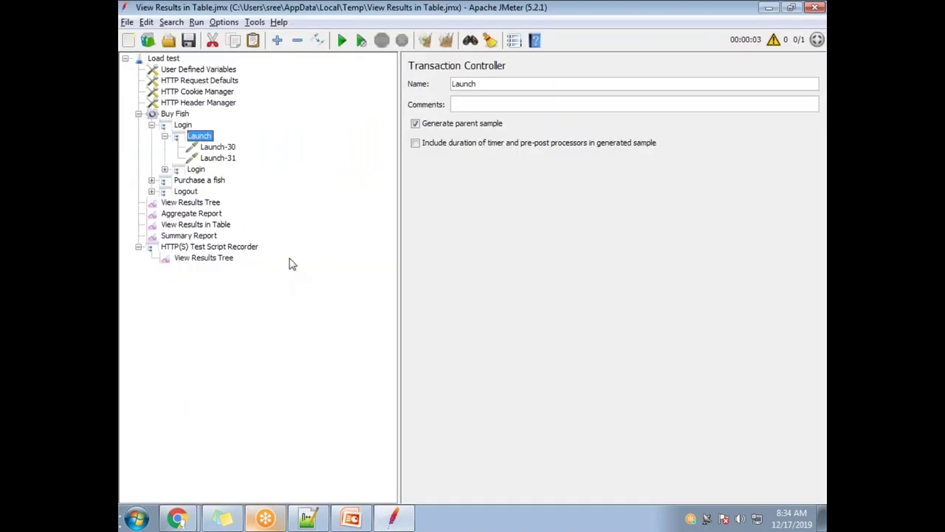
click(151, 124)
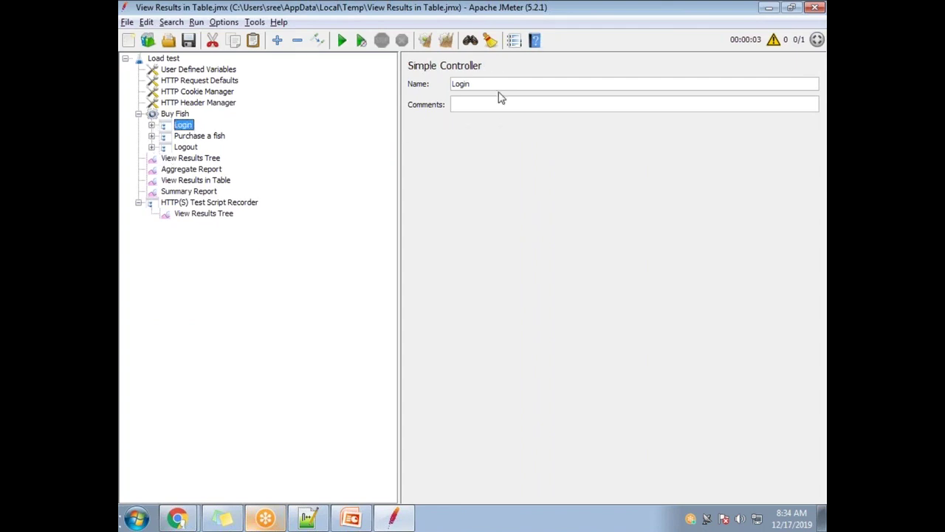
click(197, 138)
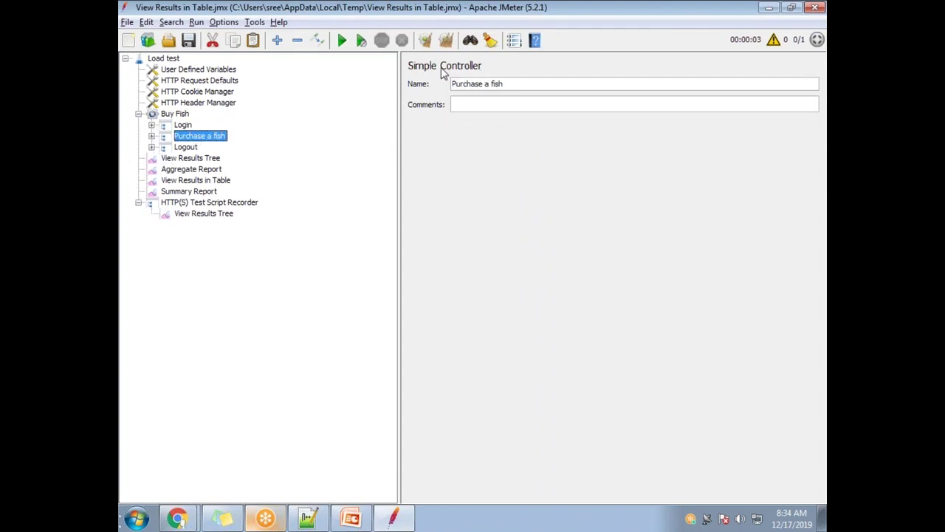
click(193, 148)
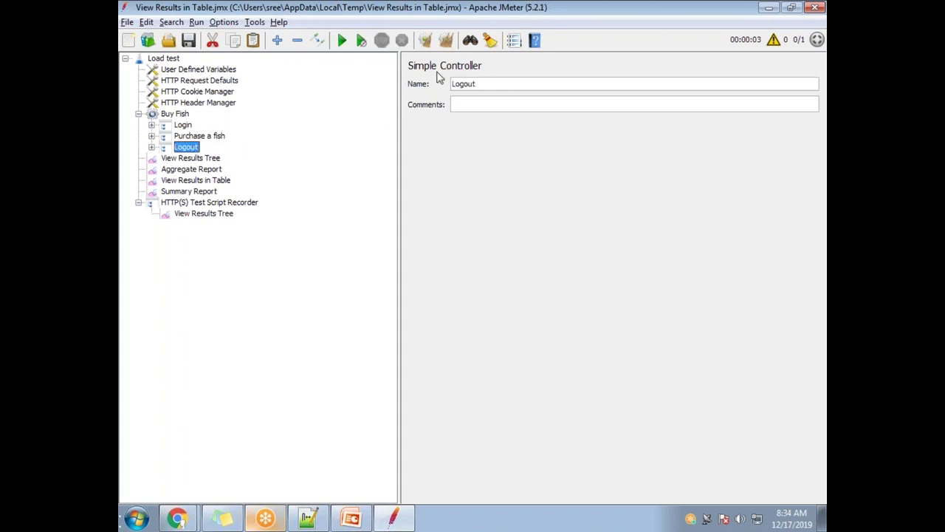
- Switch to Notepad++ and add a "Buy A Fish" heading underlined with dashes a few lines below "Cancel order"
click(307, 518)
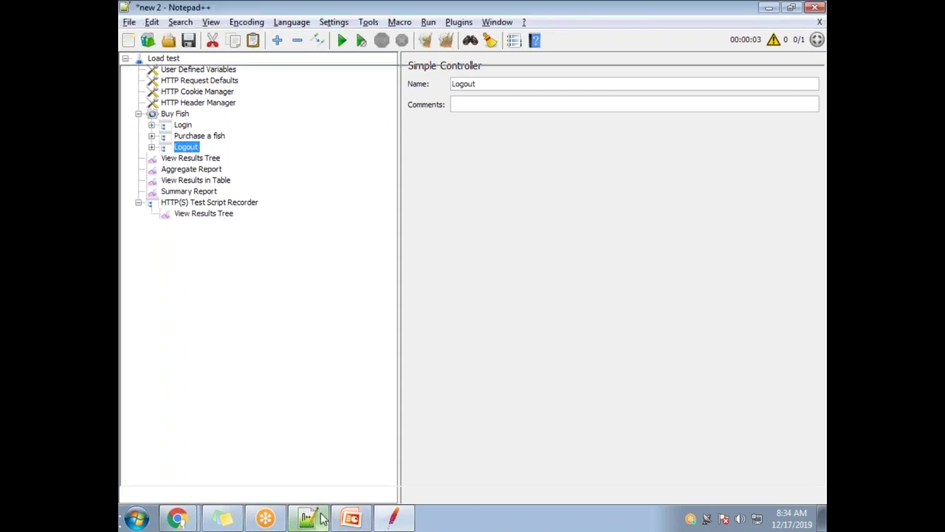
click(269, 478)
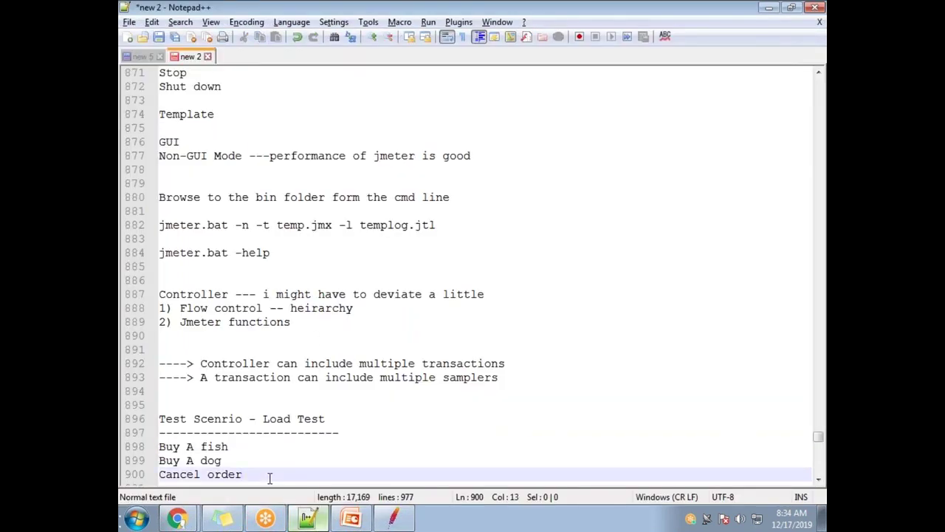
key(Return)
key(Return)
key(Return)
text(Buy)
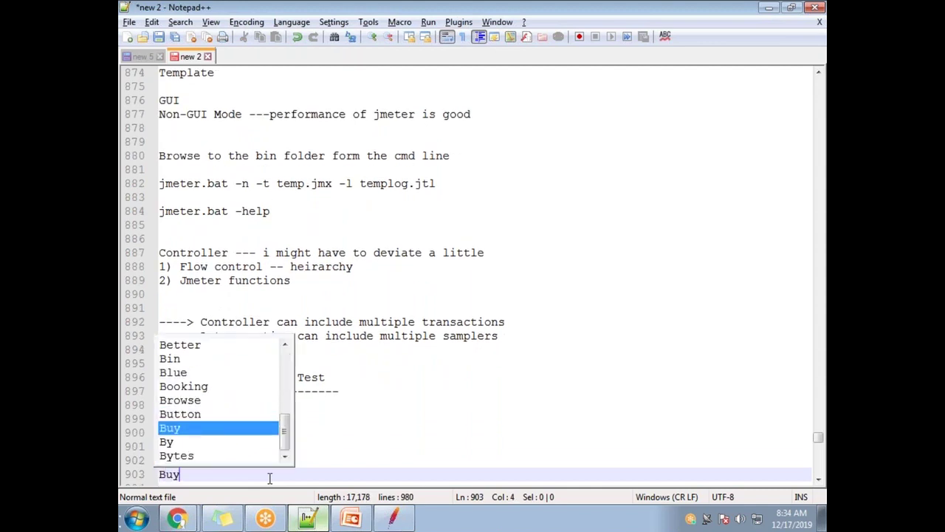
text( A Fish)
key(Return)
key(Return)
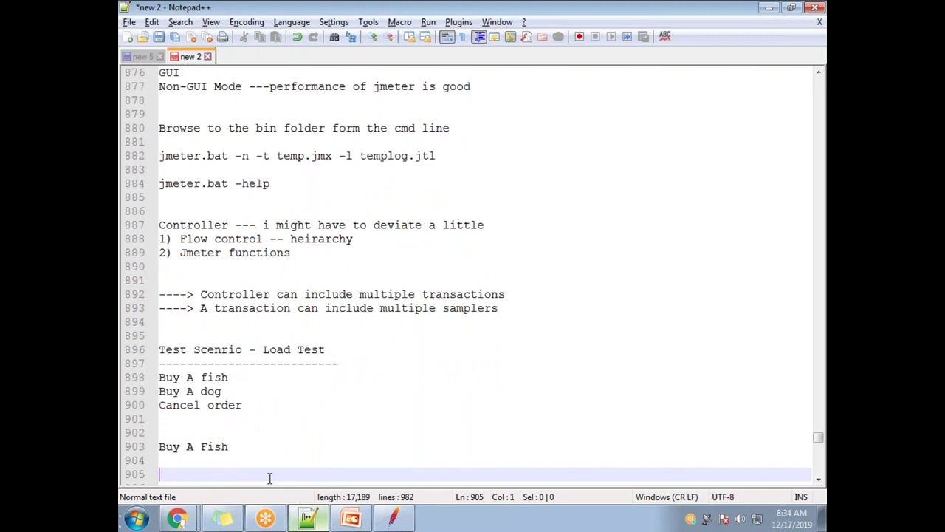
key(Up)
text(----------)
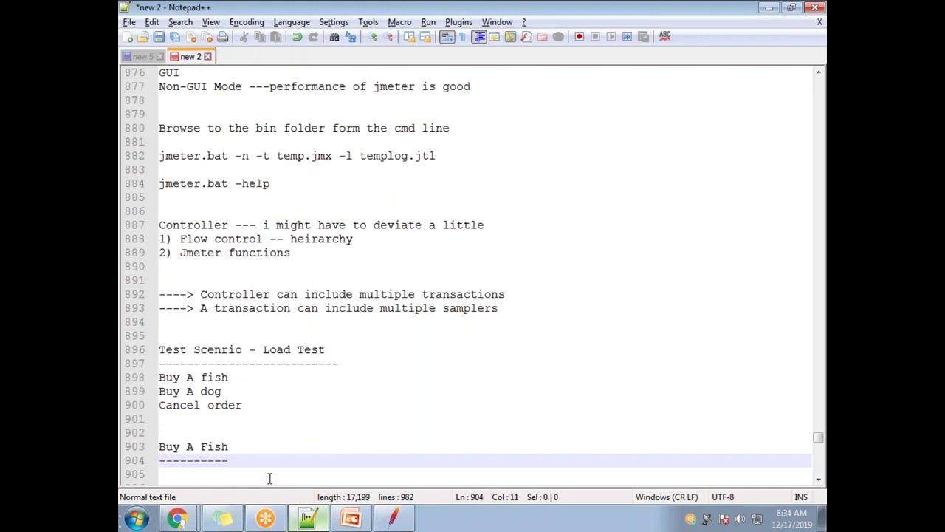
- List "Login", "Purchase a Fish" and "Logout" on separate lines under the Buy A Fish heading
key(Return)
key(Return)
text(Login)
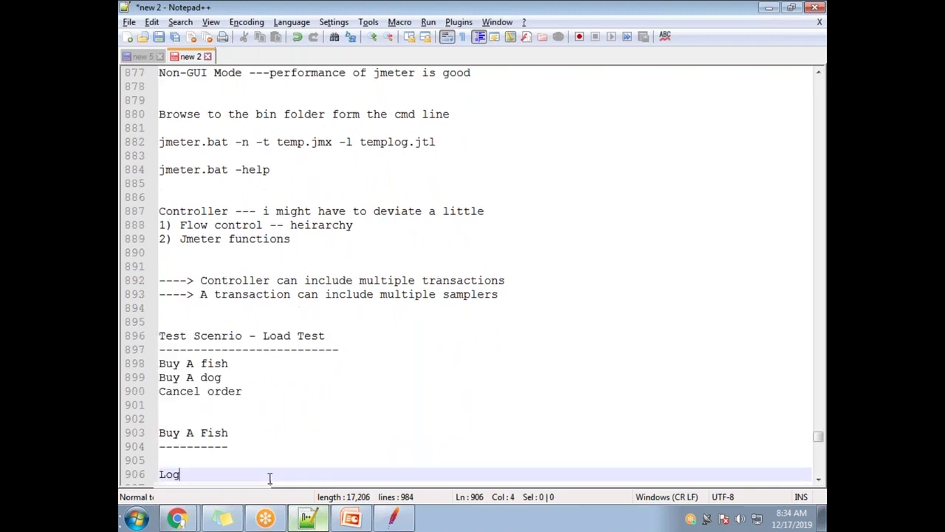
key(Return)
text(P)
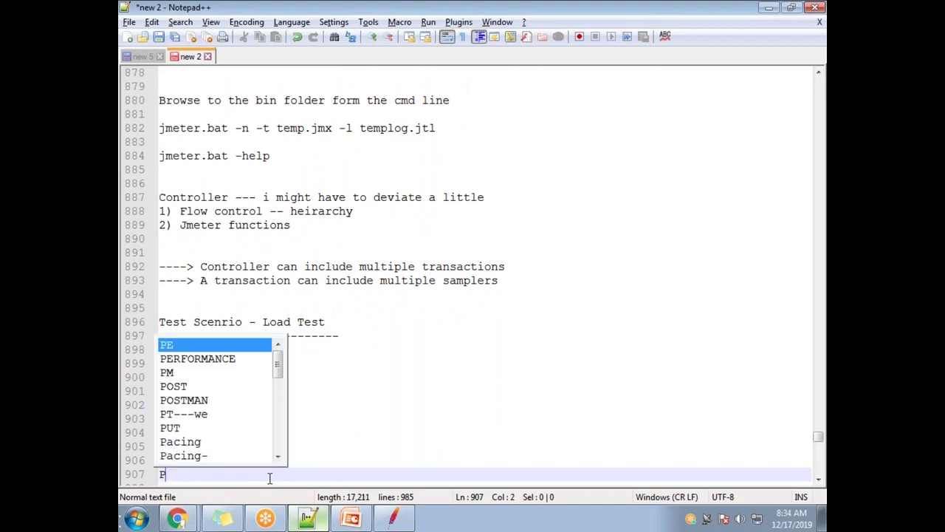
text(urchase a Fish)
key(Return)
text(Logout)
key(Up)
key(Up)
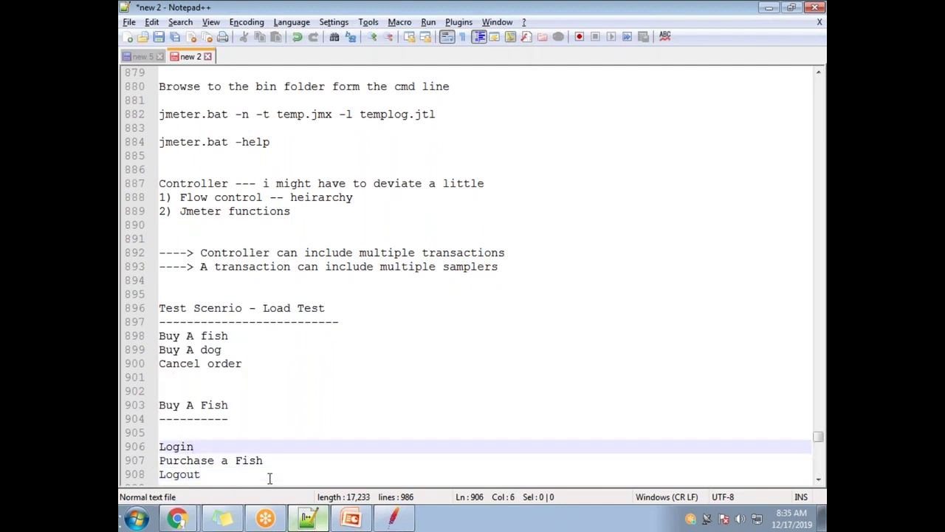
- Annotate the Login line with the count "--- 1", spaced well apart from the name
key(shift+Left)
key(shift+Left)
key(shift+Left)
key(shift+Left)
key(shift+Left)
key(Right)
key(Down)
key(Up)
text(--)
key(Left)
key(Left)
key(Left)
key(Left)
key(Down)
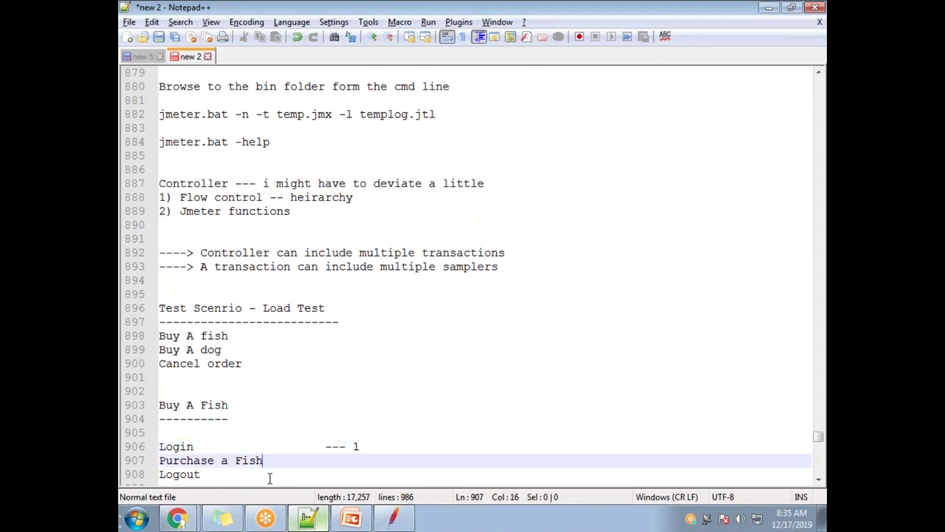
- Annotate the Purchase a Fish line with "--- 5", aligned under the Login count
text(---)
text( 10)
key(Down)
key(Up)
key(BackSpace)
key(BackSpace)
text(5)
key(Down)
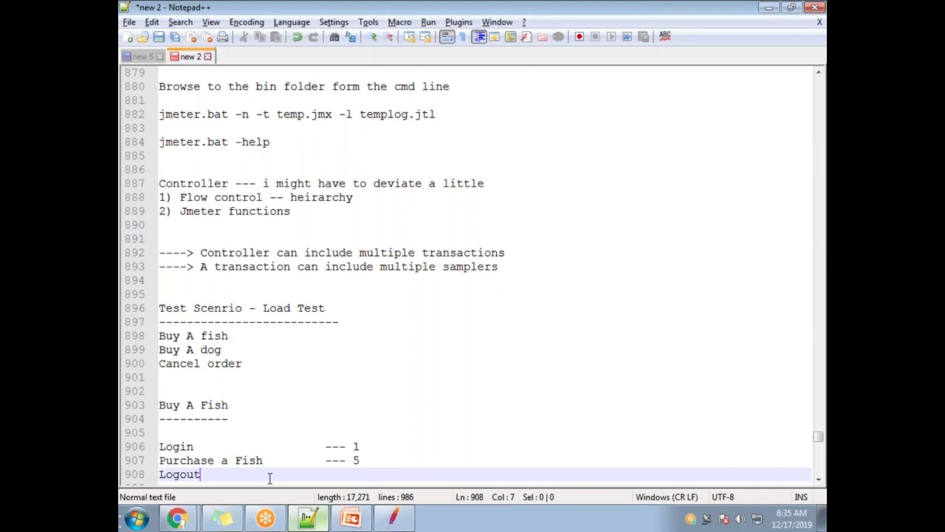
- Annotate the Logout line with "--- 1", aligned under the other counts
key(Tab)
key(Tab)
key(Tab)
key(Tab)
key(Tab)
key(Tab)
key(Tab)
key(Tab)
key(Tab)
key(Tab)
key(Right)
key(Right)
text(--- 1)
- Highlight the three annotated lines, switch to JMeter and highlight the Buy Fish thread group's number of threads and loop count
drag(378, 447, 324, 474)
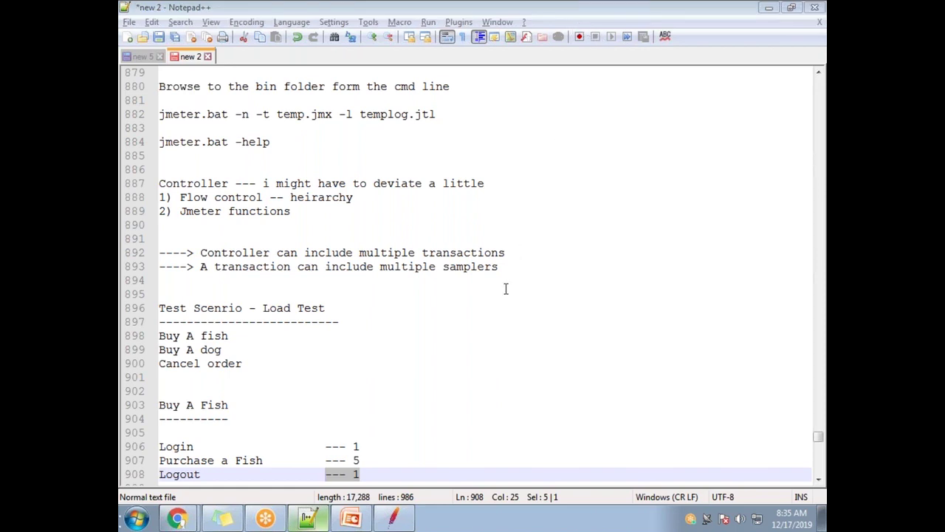
drag(413, 474, 144, 446)
key(alt+Tab)
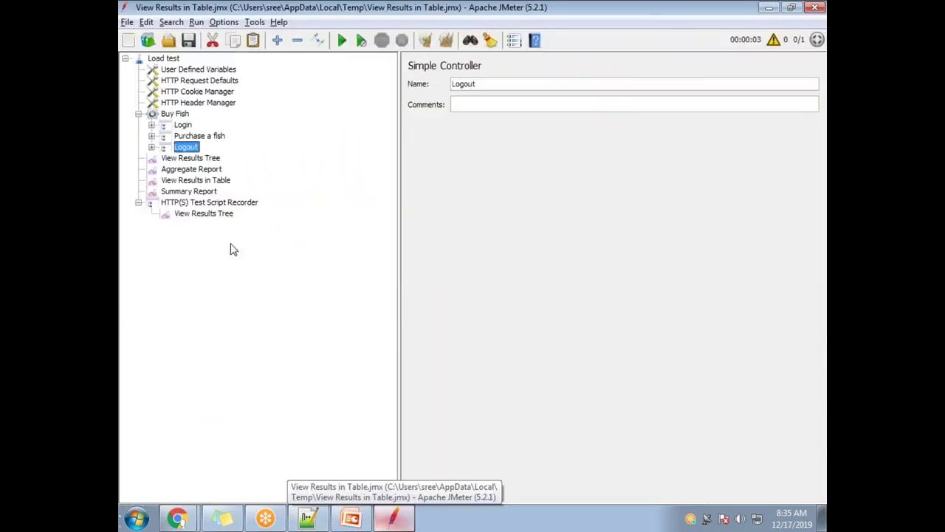
click(177, 113)
drag(534, 183, 515, 188)
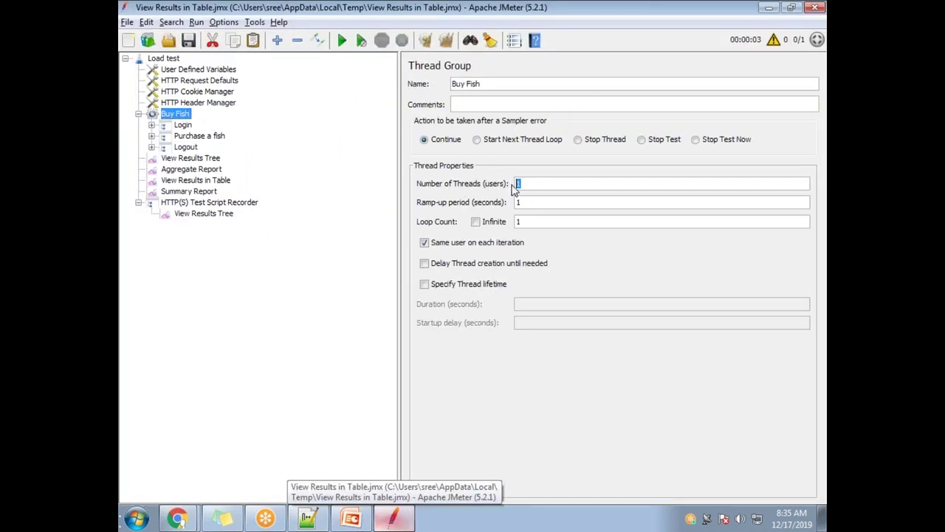
drag(538, 219, 511, 221)
drag(527, 183, 511, 185)
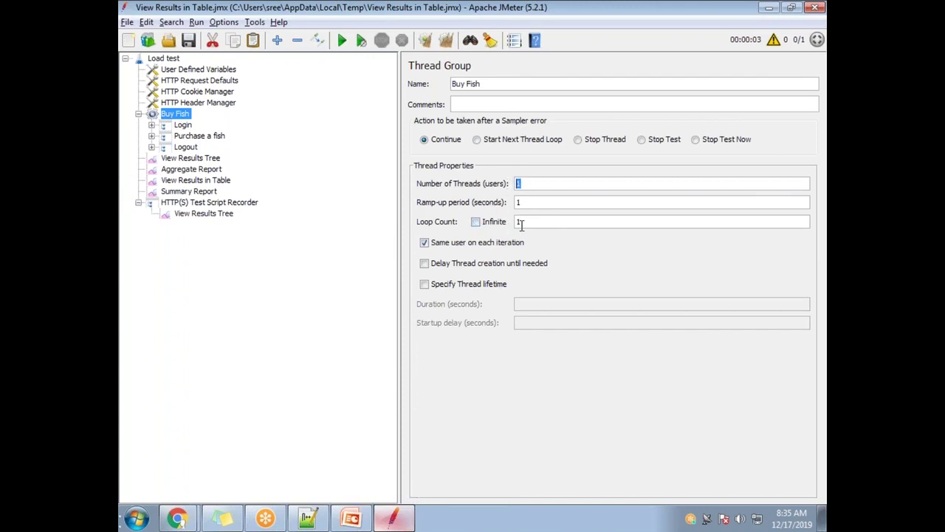
drag(541, 221, 520, 220)
- Highlight the Purchase a Fish count in the Notepad++ notes, and set the Buy Fish thread group's loop count to 5 in JMeter
key(alt+Tab)
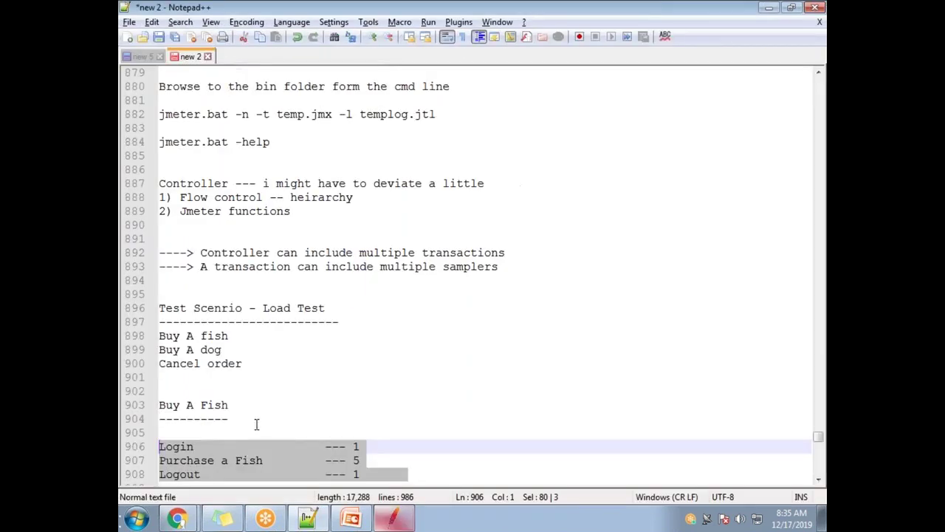
click(298, 461)
double_click(356, 460)
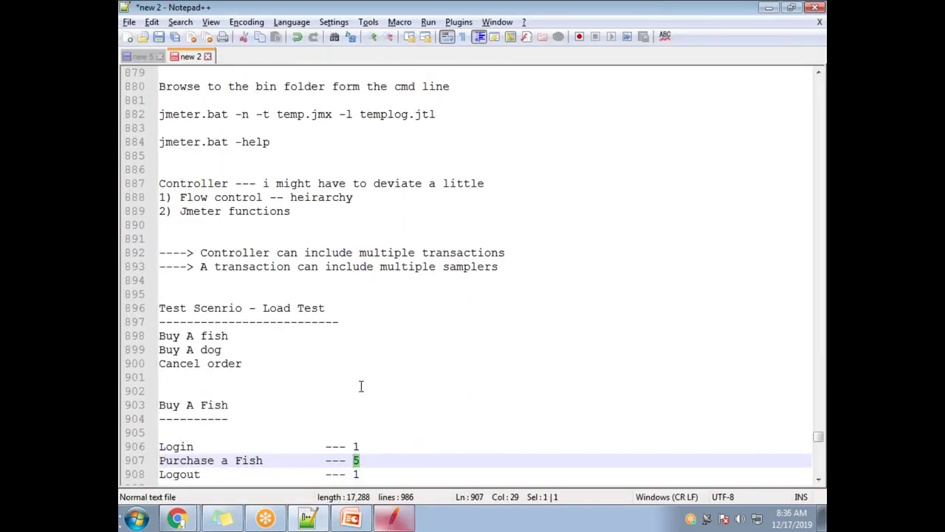
key(alt+Tab)
click(533, 222)
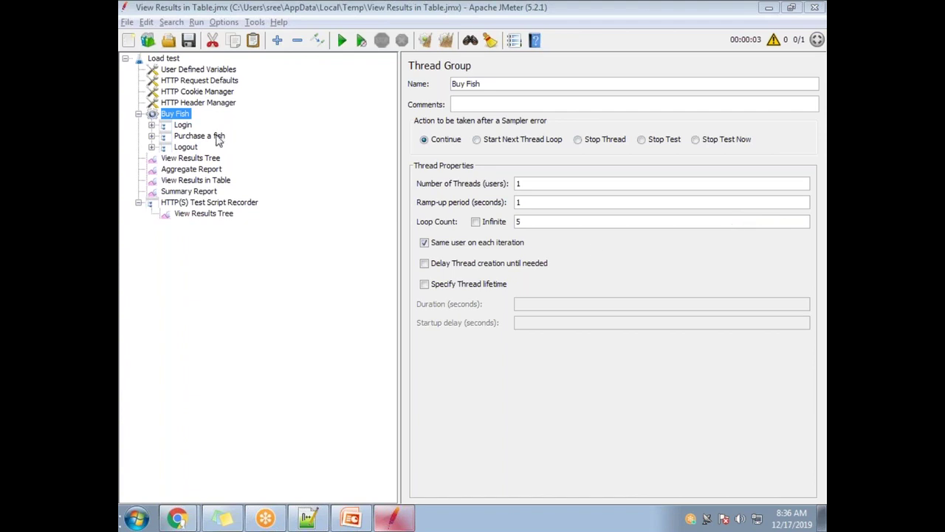
- Compare the Login, Purchase a Fish and Logout counts in the Notepad++ notes with the Buy Fish thread group's loop count in JMeter
key(alt+Tab)
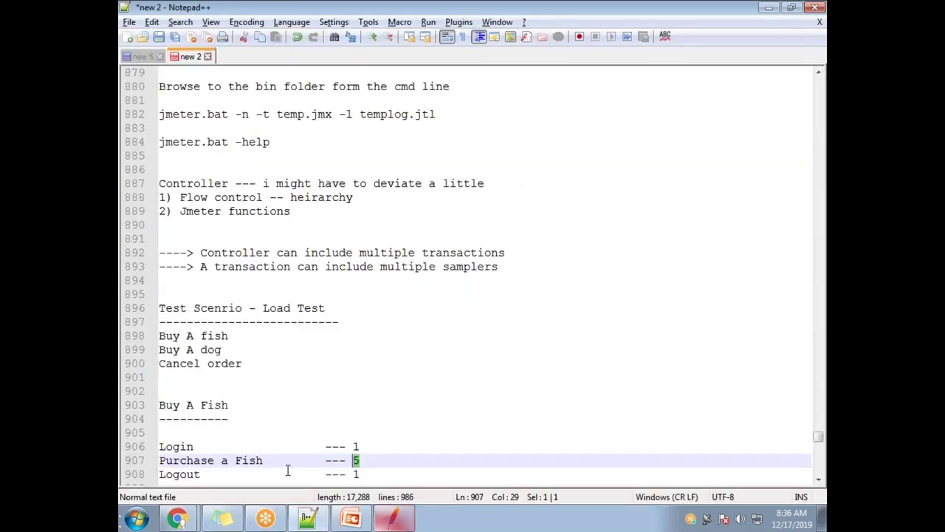
click(346, 446)
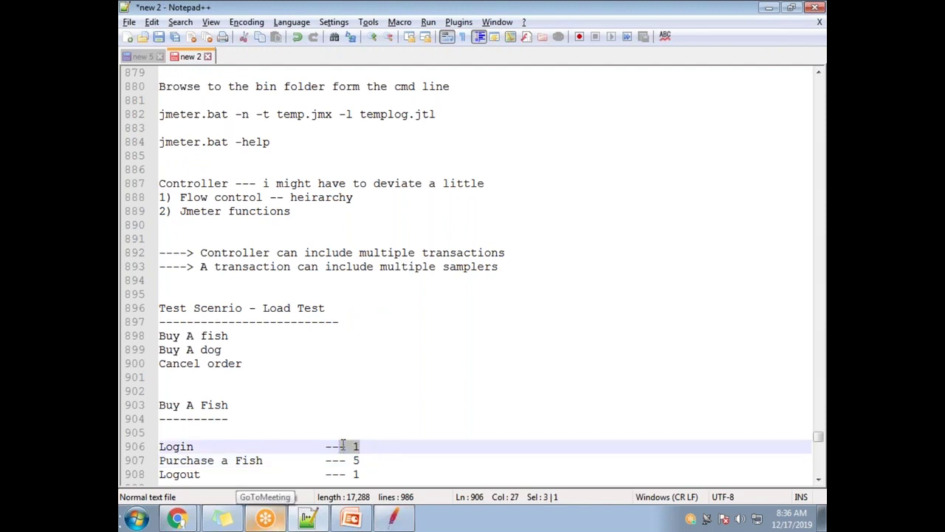
click(378, 475)
drag(355, 472, 159, 446)
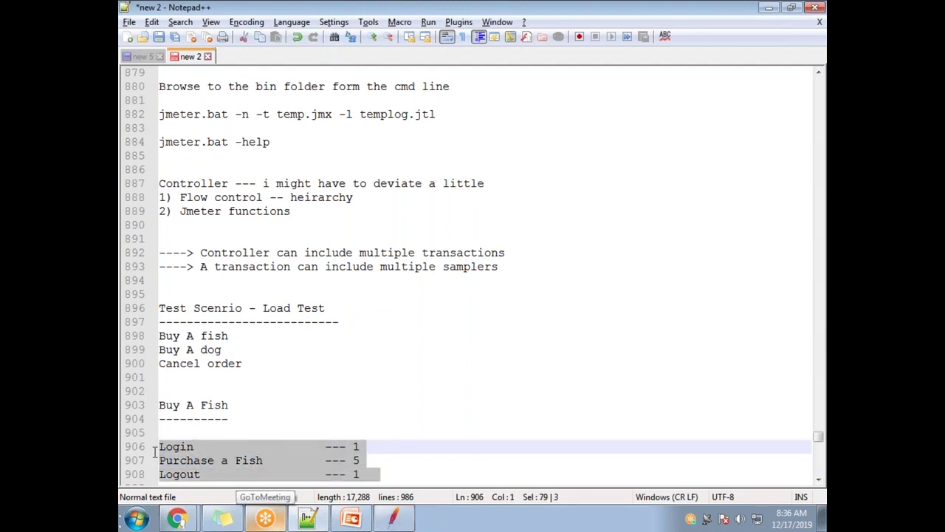
key(alt+Tab)
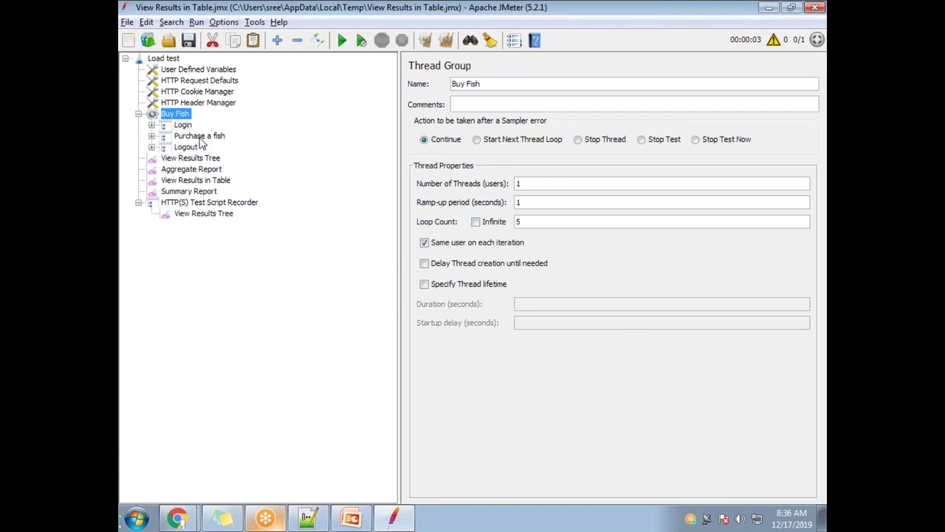
key(alt+Tab)
drag(547, 474, 144, 443)
key(alt+Tab)
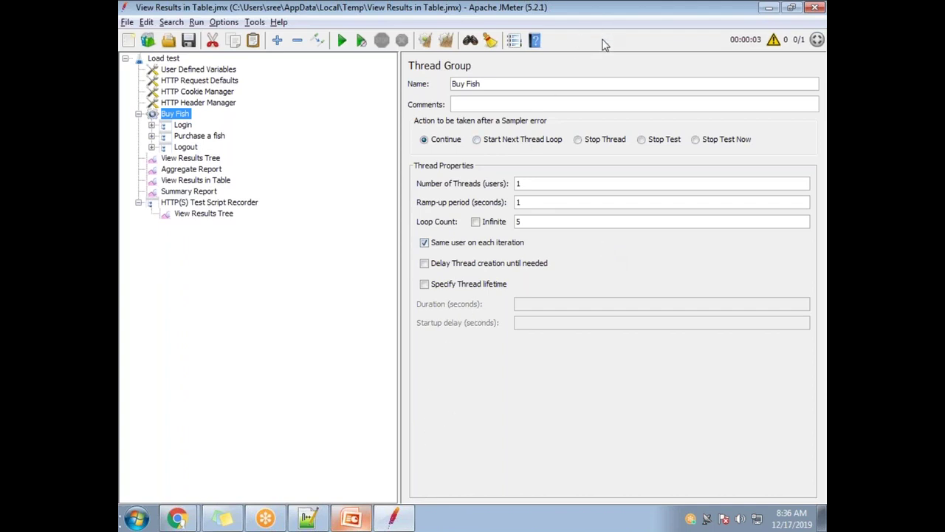
double_click(531, 223)
double_click(514, 221)
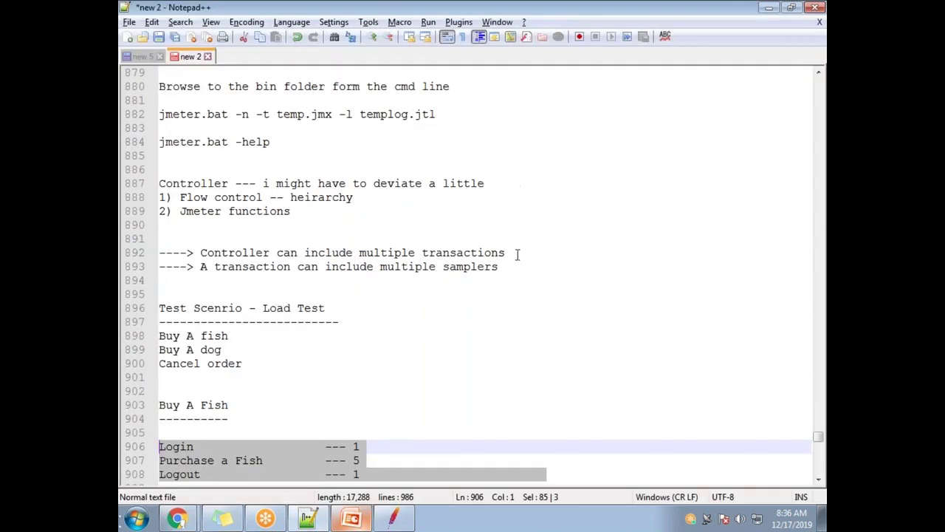
- Return to Notepad++ and add a "Loop COntroller" line below the Logout line, leaving a blank line between them
key(alt+Tab)
click(549, 473)
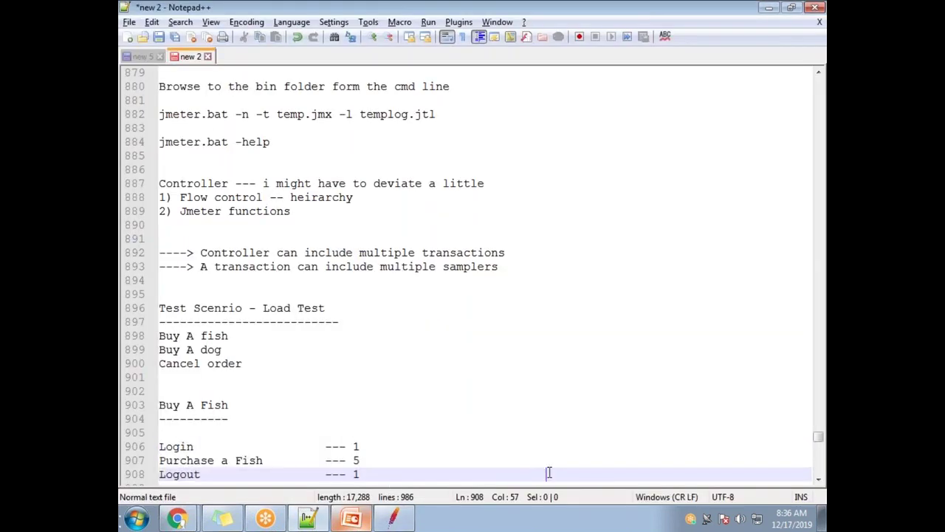
key(Return)
key(Return)
text(Lo)
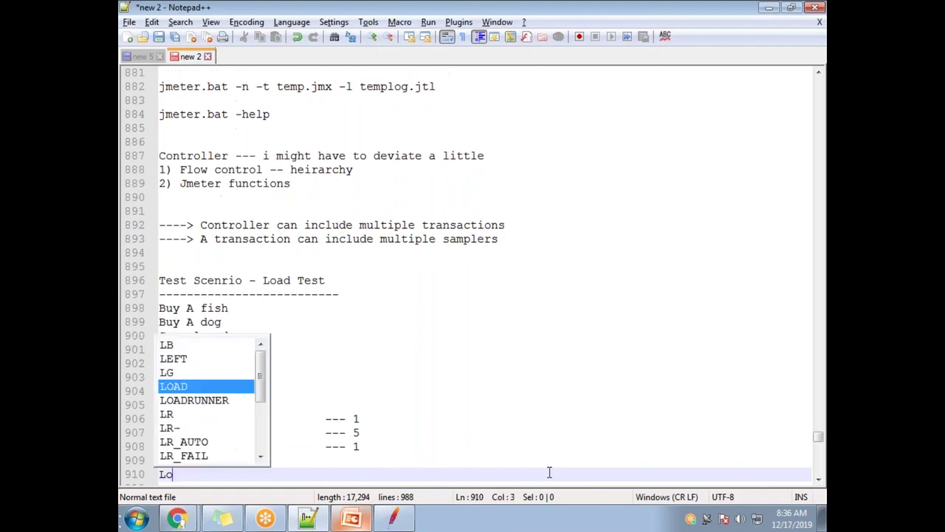
text(op COntroller)
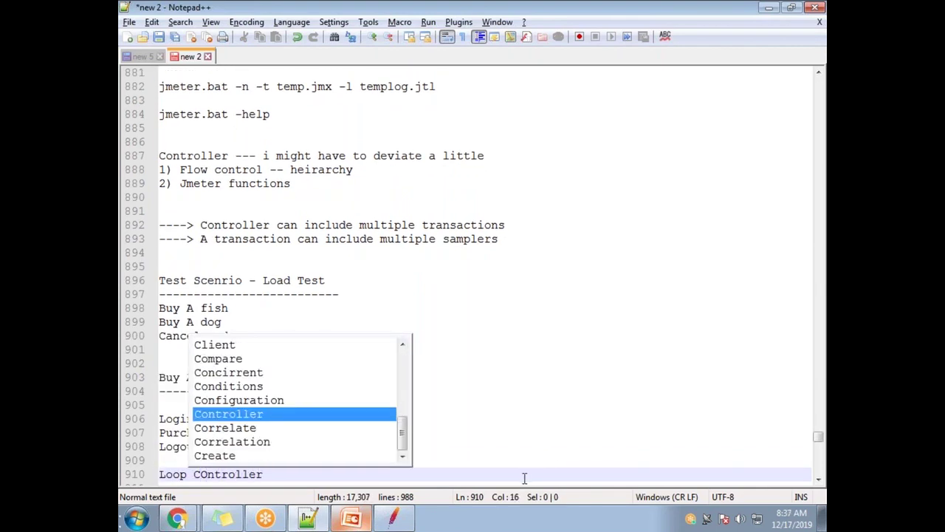
- Correct the capitalization of the new line to "Loop Controller" and add two line breaks after it
key(Escape)
key(Left)
key(Left)
key(Left)
key(Left)
key(Left)
key(Left)
key(Left)
key(Left)
key(BackSpace)
text(o)
key(Escape)
key(Right)
key(Right)
key(Right)
key(Right)
key(Right)
key(Right)
key(Right)
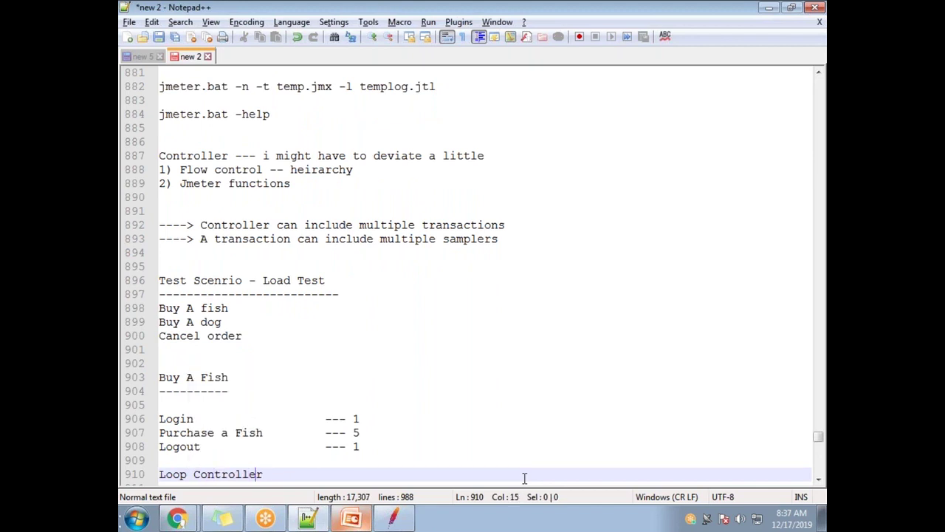
key(Return)
key(Return)
- Review the notes by highlighting the Purchase a Fish line, its count and the whole Logout line
key(alt+Tab)
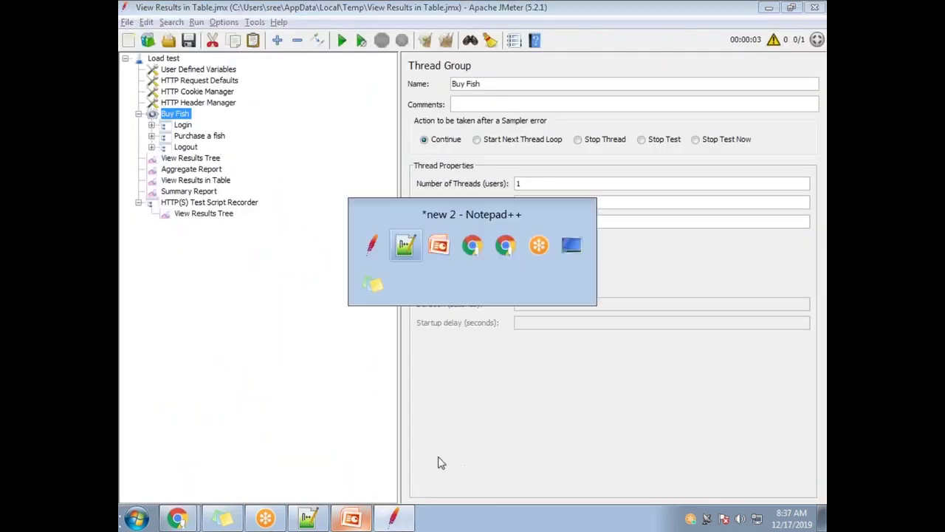
drag(266, 407, 158, 404)
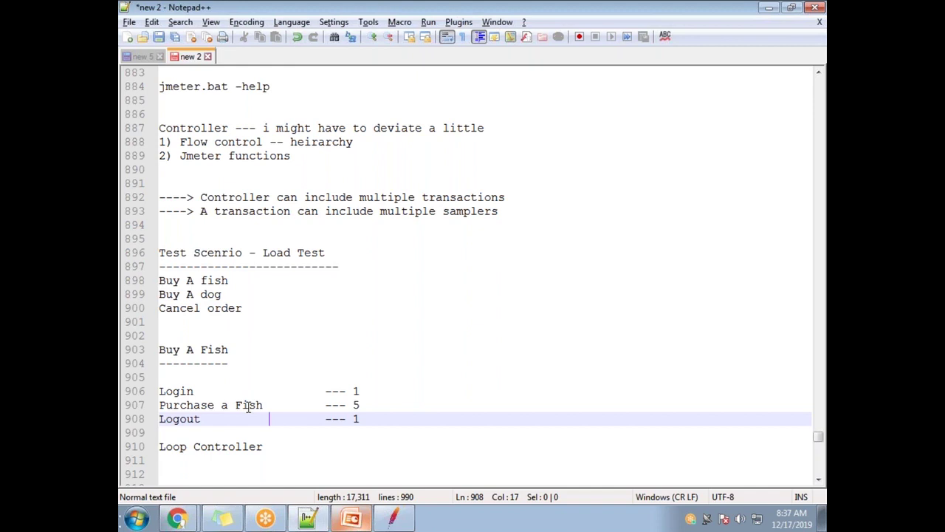
drag(269, 411, 156, 405)
drag(365, 409, 302, 408)
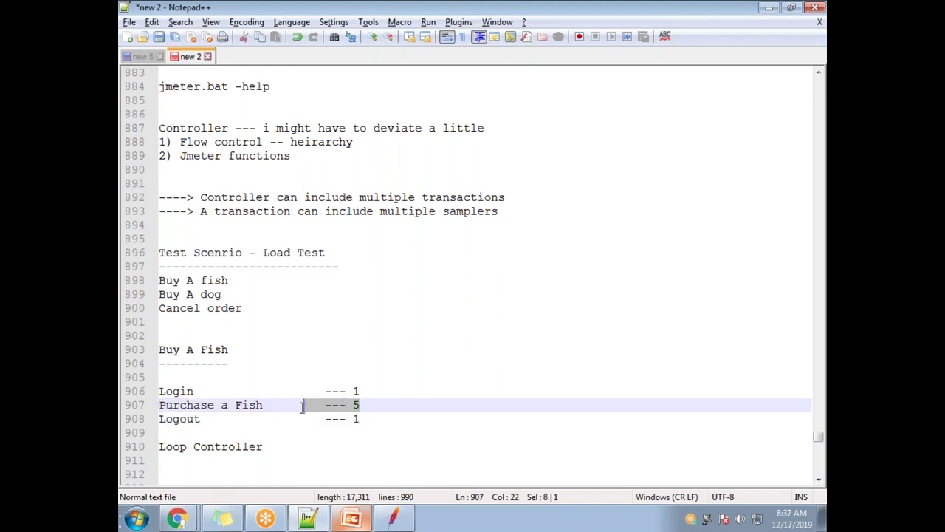
click(353, 389)
click(361, 405)
click(360, 418)
drag(360, 418, 156, 419)
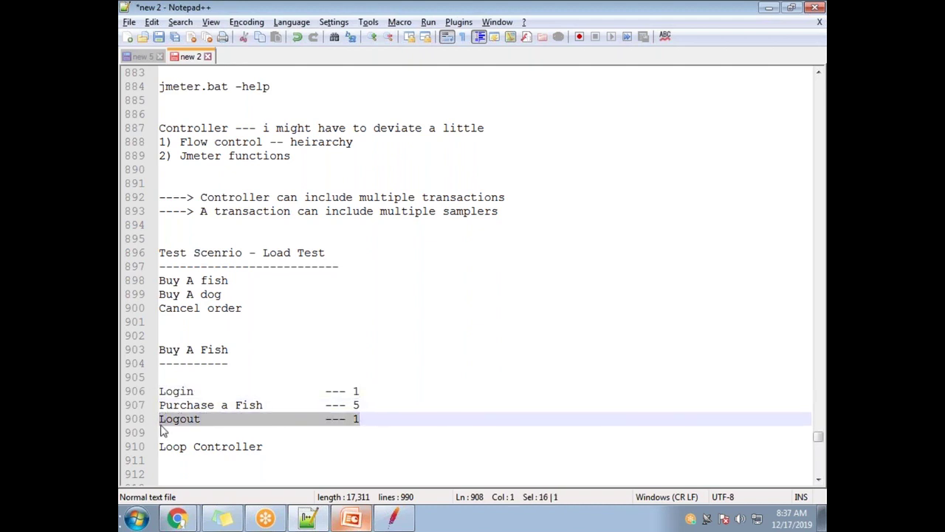
- Highlight the Loop Controller note, and switch to JMeter to show the Purchase a fish controller's settings
drag(273, 450, 157, 448)
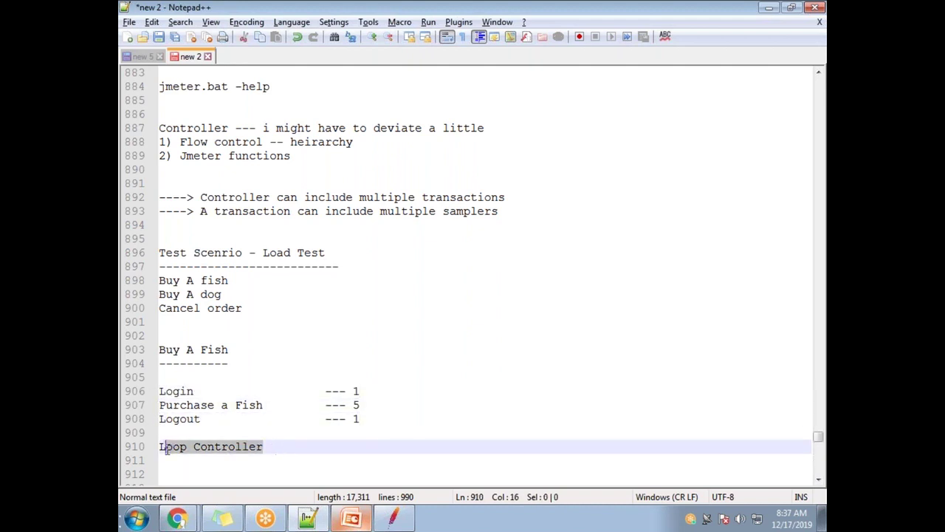
key(alt+Tab)
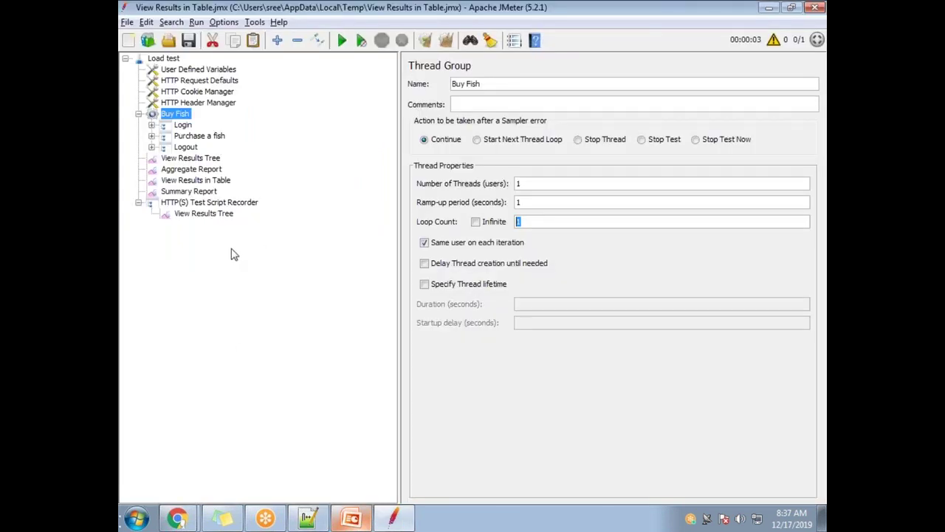
click(213, 137)
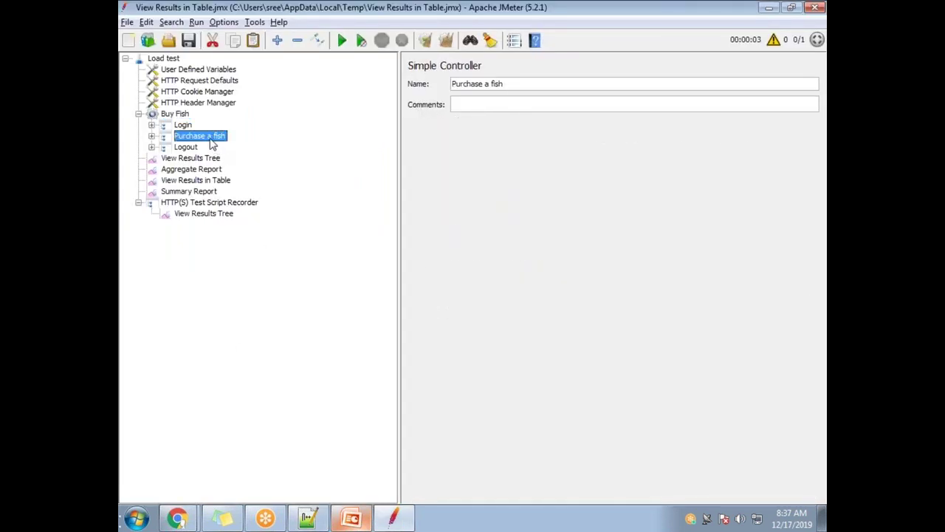
- Change the Purchase a fish Simple Controller to a Loop Controller
right_click(220, 139)
mouse_move(344, 151)
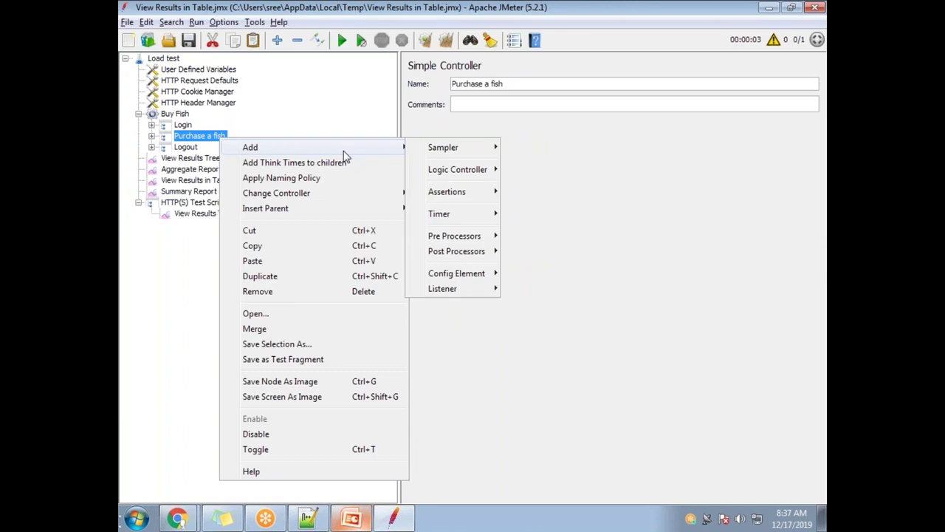
mouse_move(342, 192)
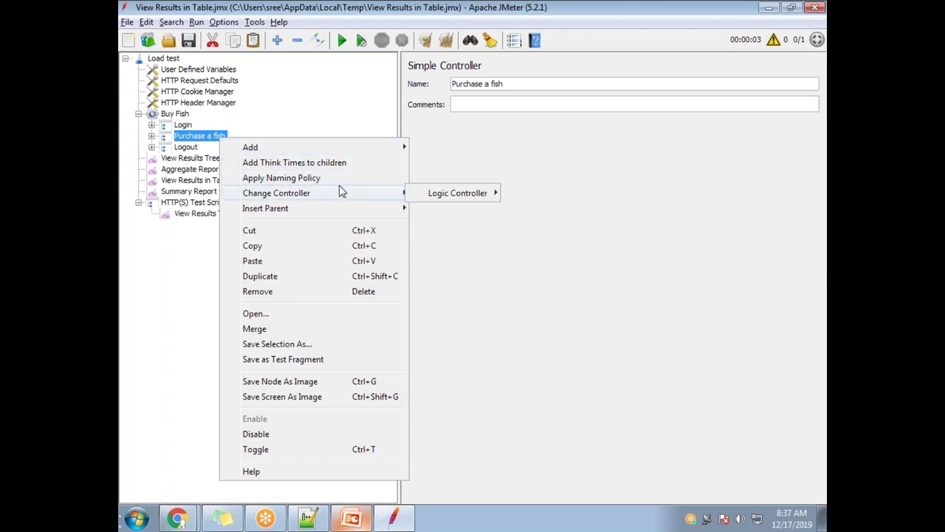
mouse_move(443, 196)
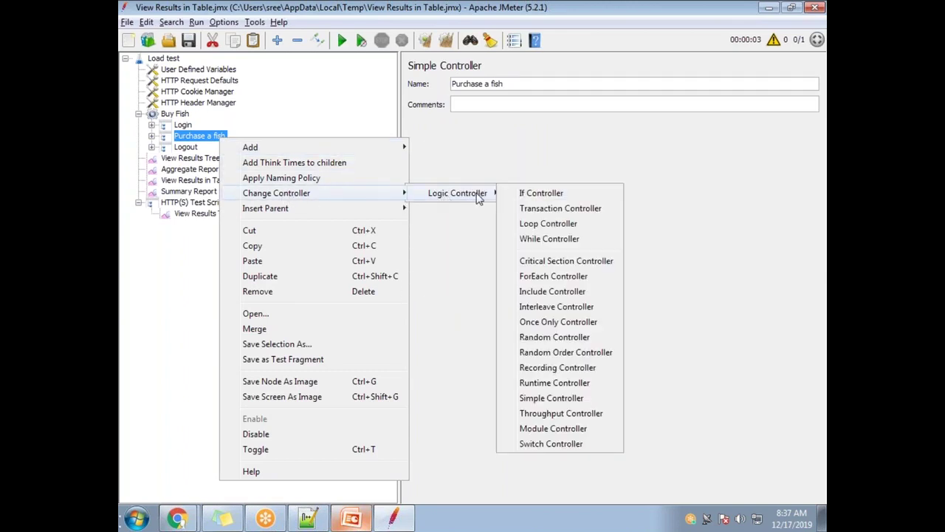
click(556, 223)
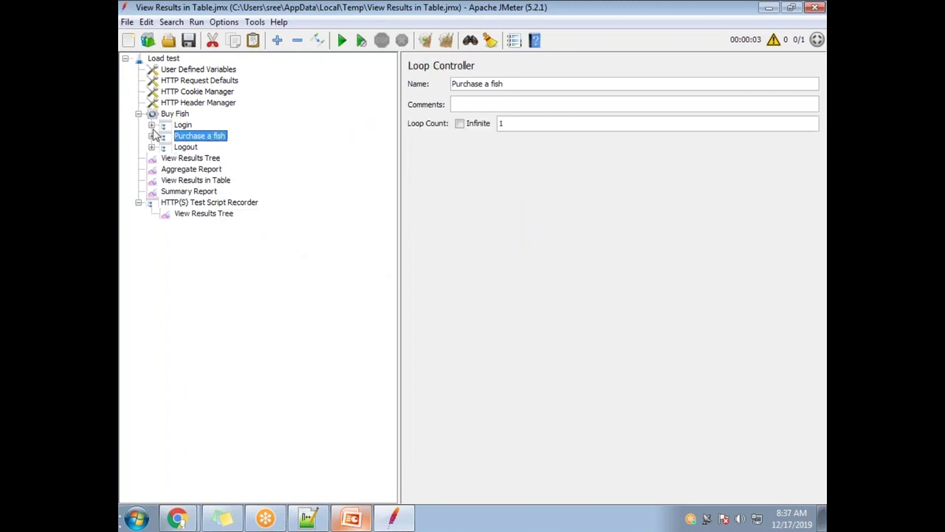
- Change Purchase a fish back to a Simple Controller and highlight its name
right_click(211, 143)
mouse_move(328, 194)
mouse_move(417, 198)
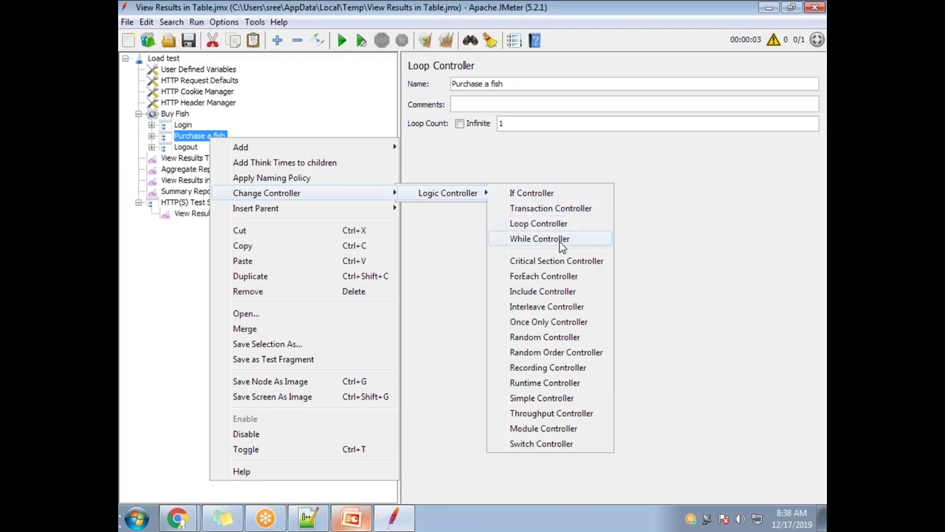
click(541, 398)
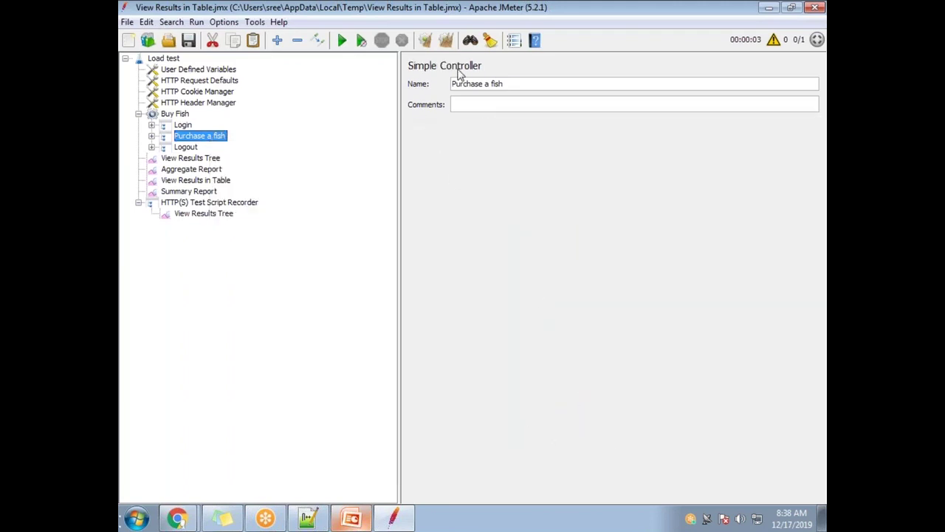
drag(512, 83, 436, 86)
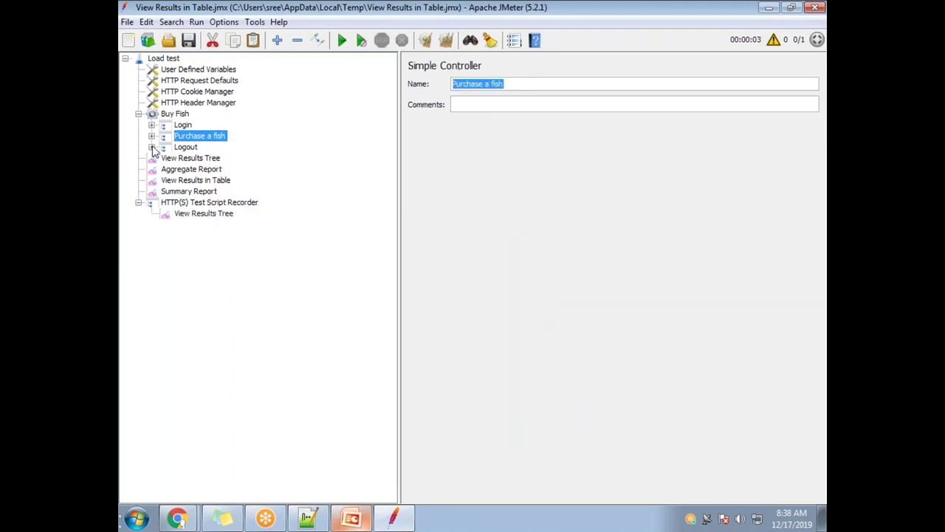
- Convert the Purchase a fish Simple Controller to a Loop Controller and set its loop count to 5
right_click(218, 137)
mouse_move(304, 188)
mouse_move(457, 188)
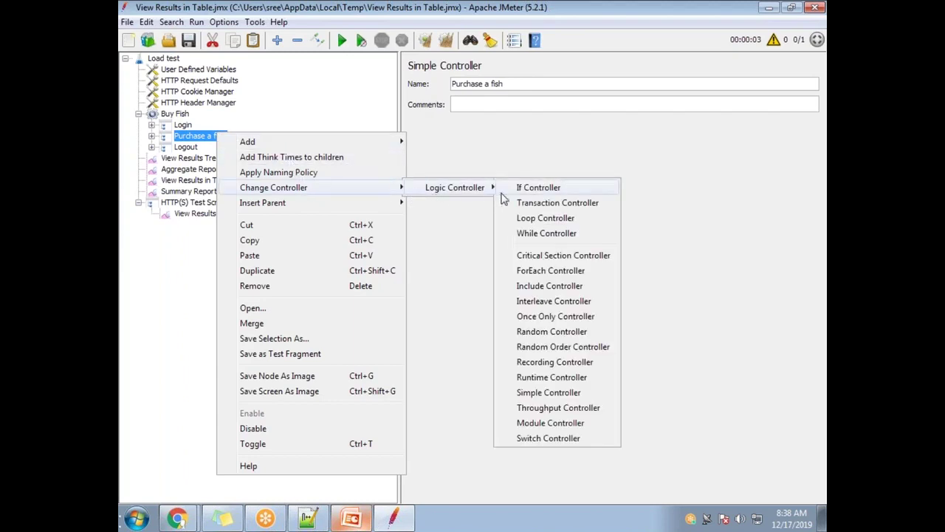
click(561, 218)
double_click(520, 123)
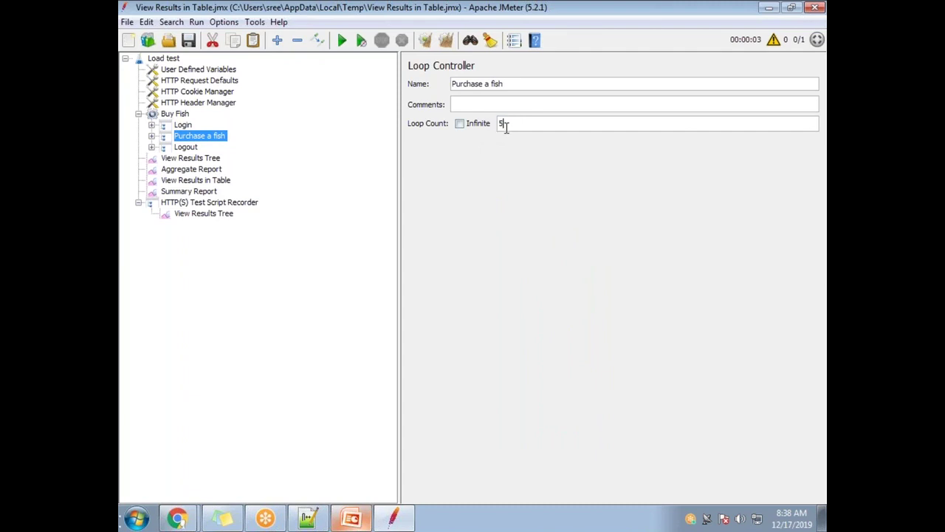
text(5)
- Review the Login, Purchase a fish and Logout controllers in turn, highlighting their names and the Purchase a fish loop count
click(184, 128)
drag(489, 84, 444, 85)
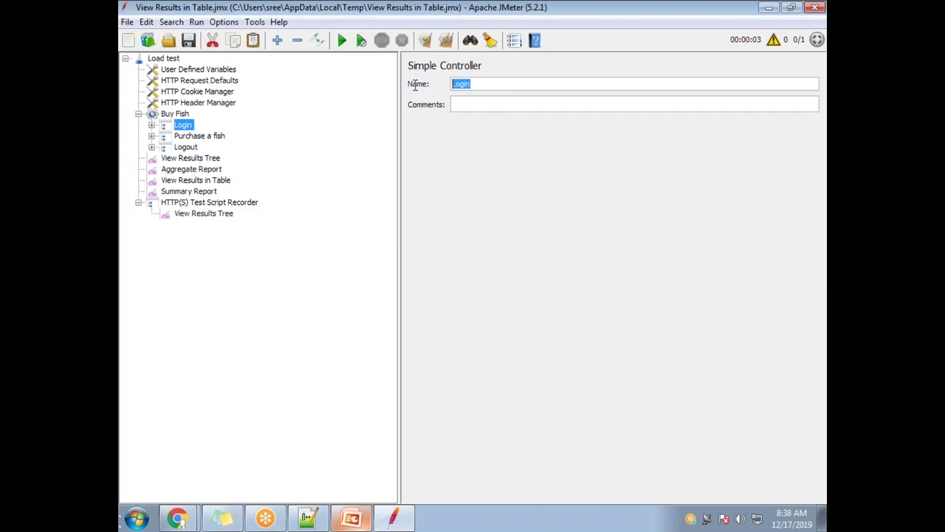
click(220, 135)
drag(521, 84, 447, 99)
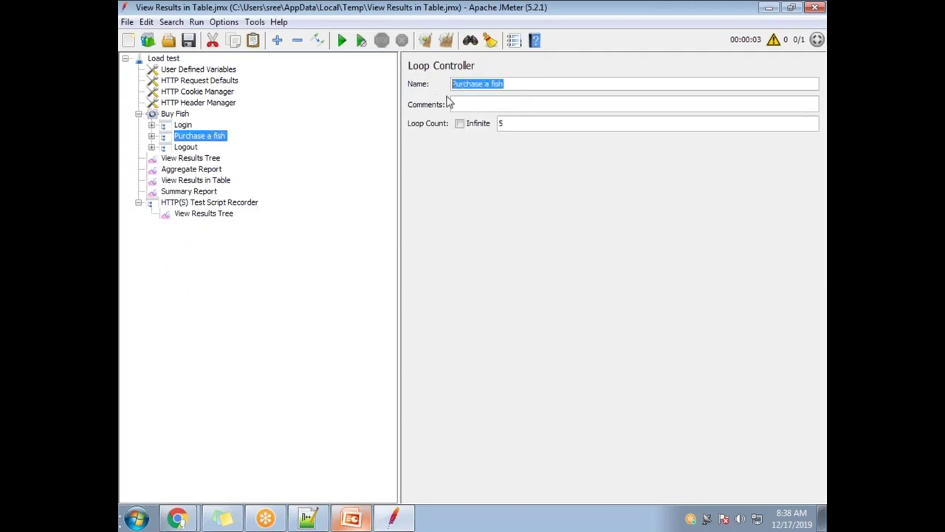
drag(510, 123, 475, 121)
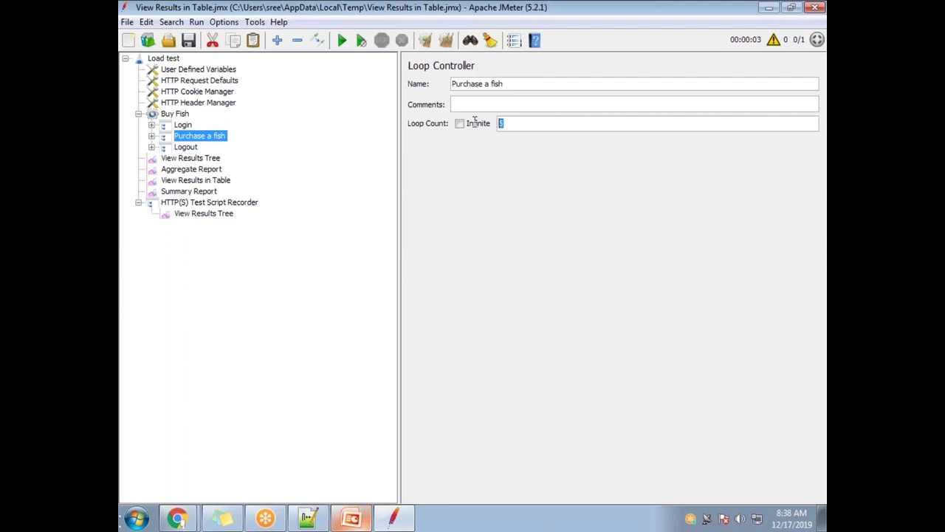
click(184, 148)
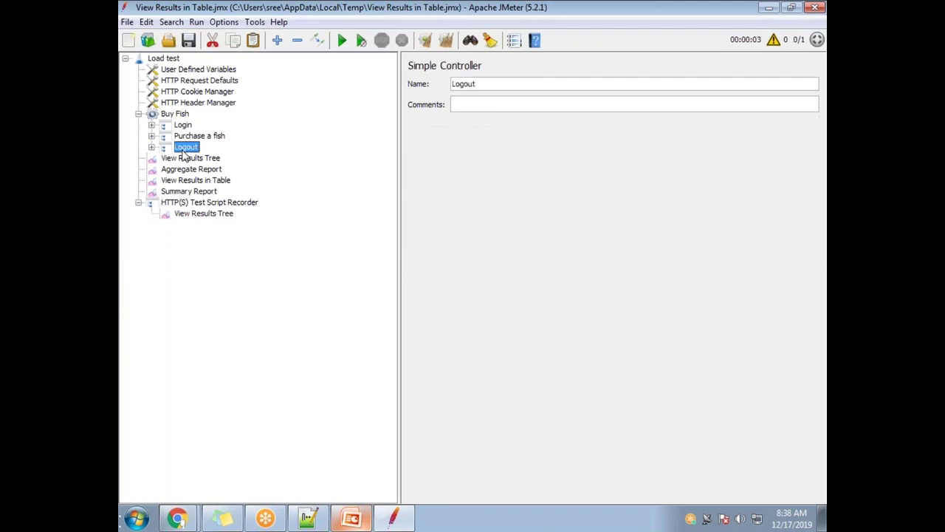
drag(497, 87, 428, 85)
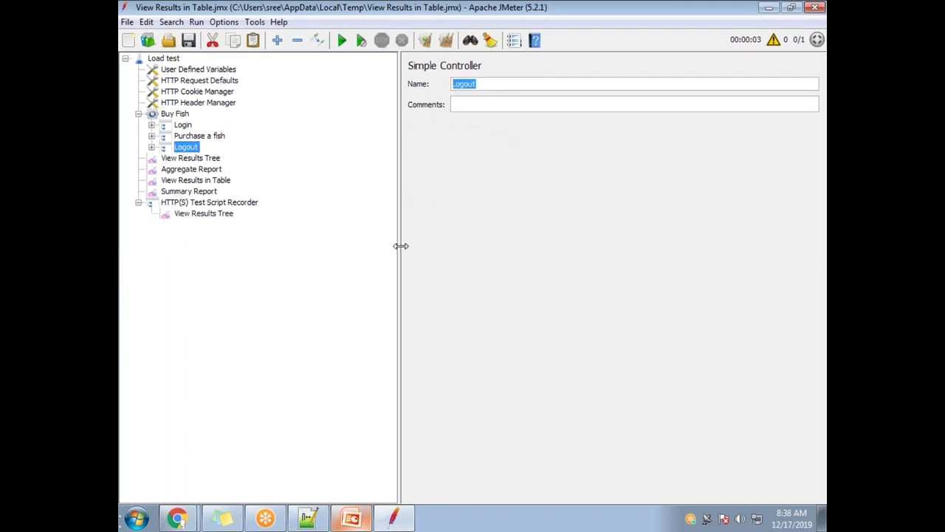
- Clear all earlier results in View Results Tree and run the test, appending to the existing recording.xml file
click(213, 159)
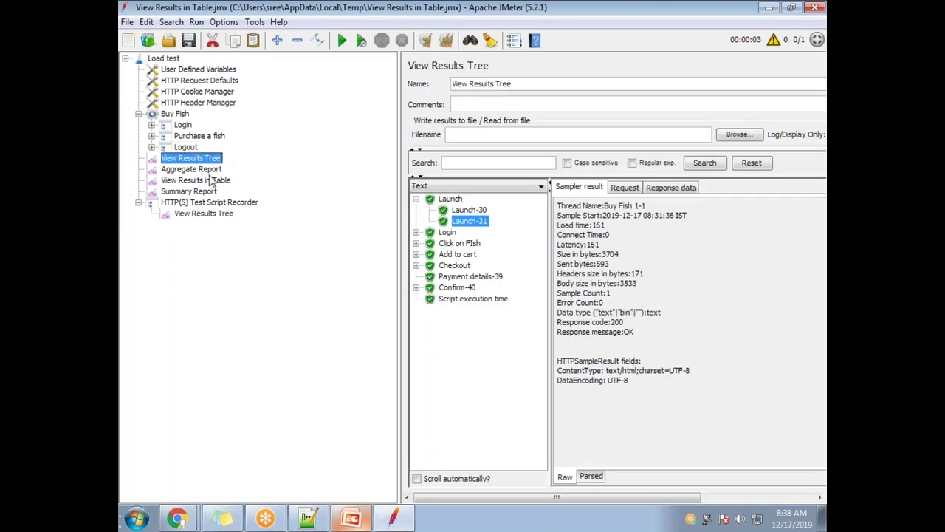
click(447, 40)
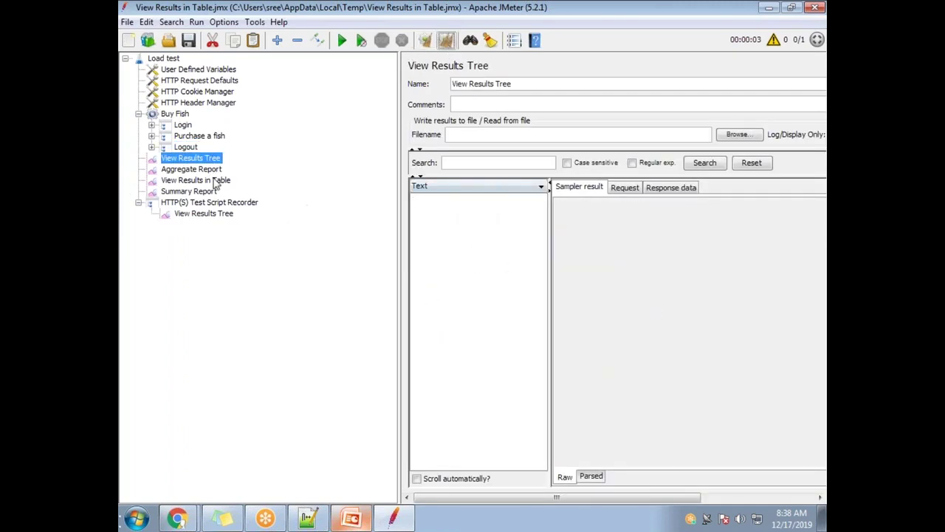
click(343, 43)
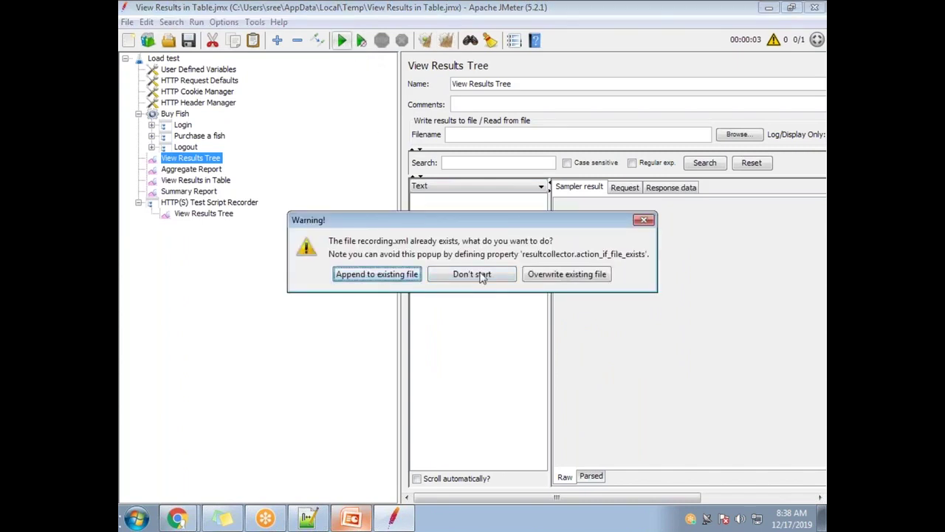
click(380, 280)
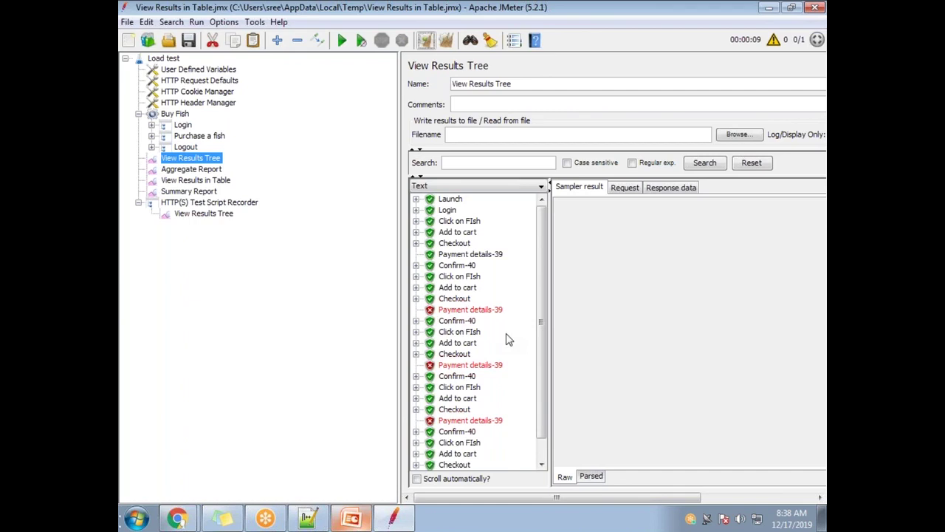
- Examine the run's full sample list and compare its Launch and Login results with the contents of the Login controller
scroll(516, 323, down, 2)
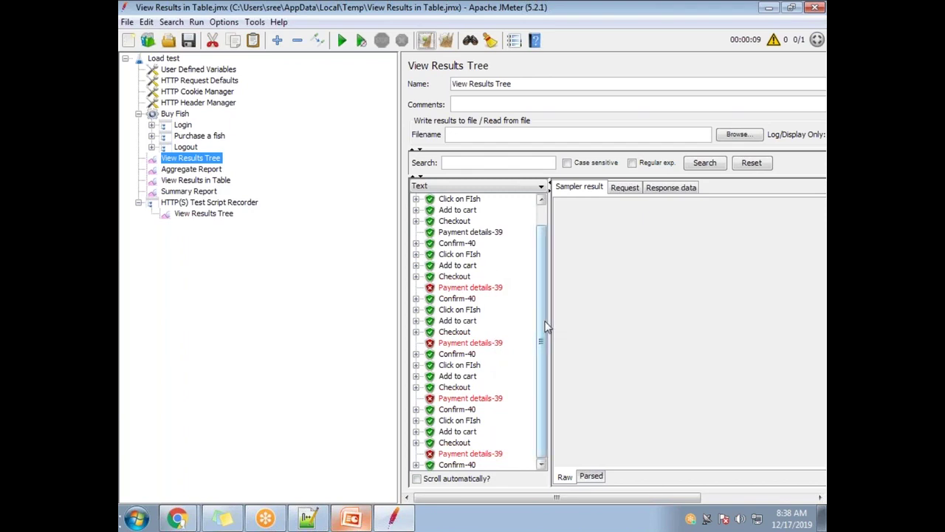
scroll(546, 325, up, 2)
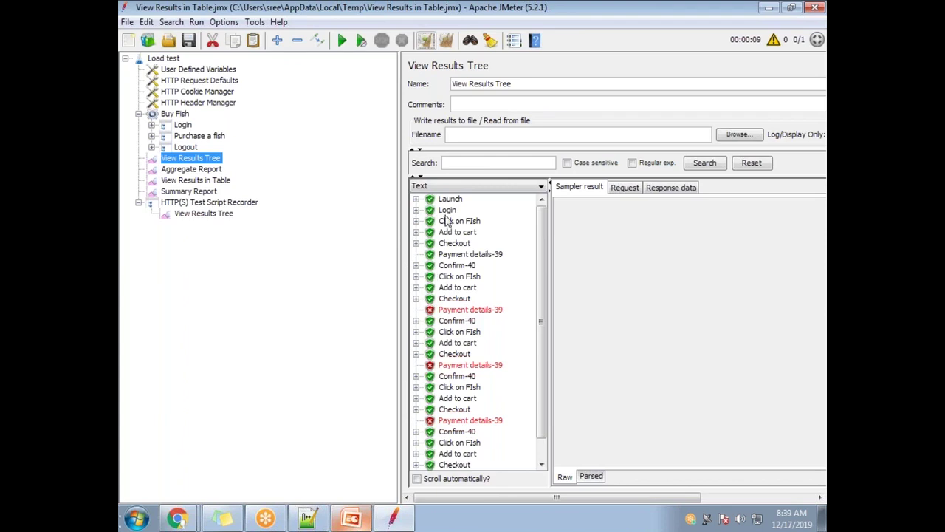
click(151, 125)
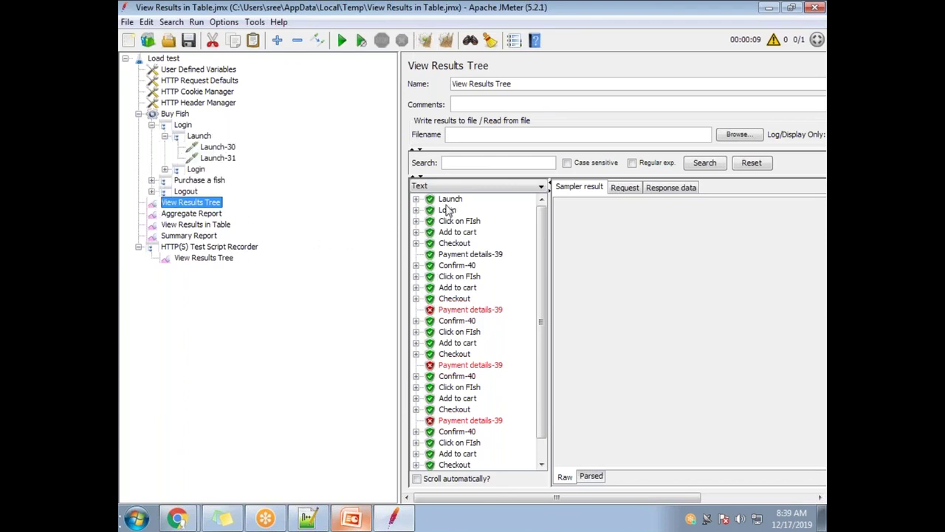
click(165, 169)
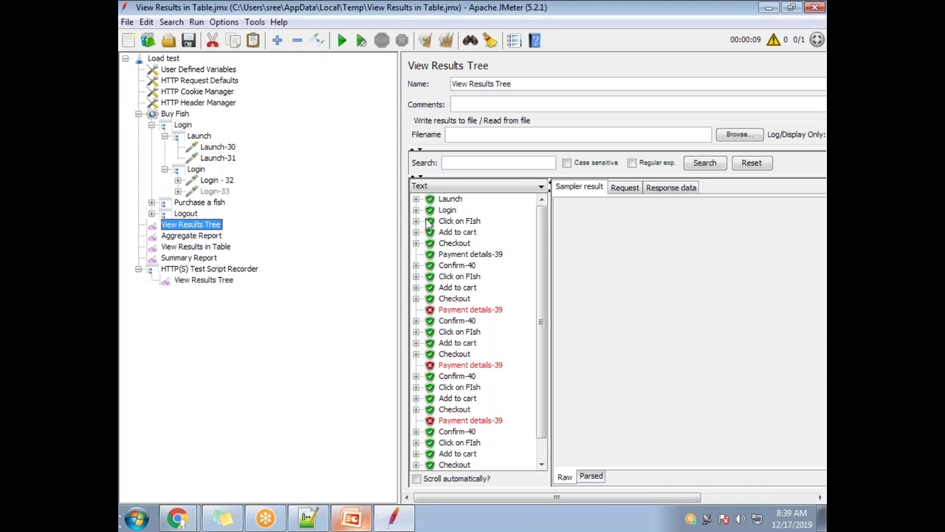
click(165, 136)
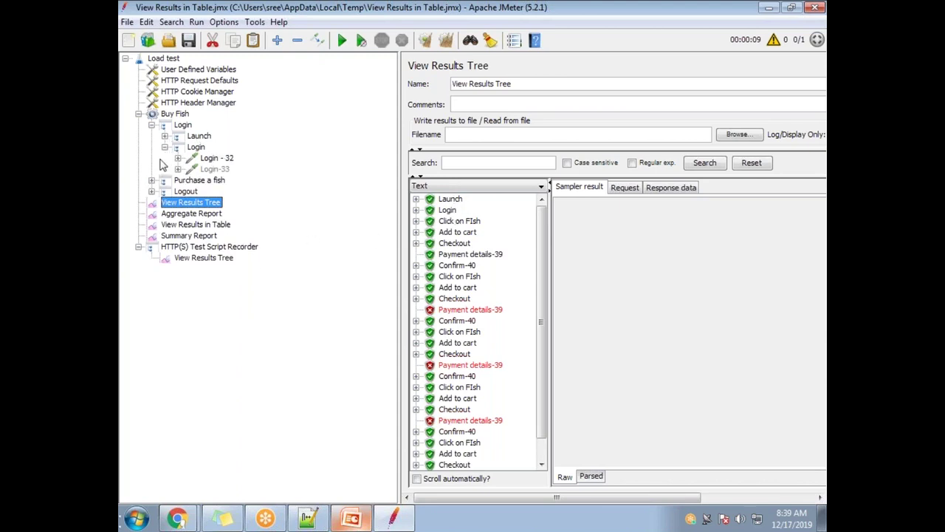
click(164, 147)
click(452, 211)
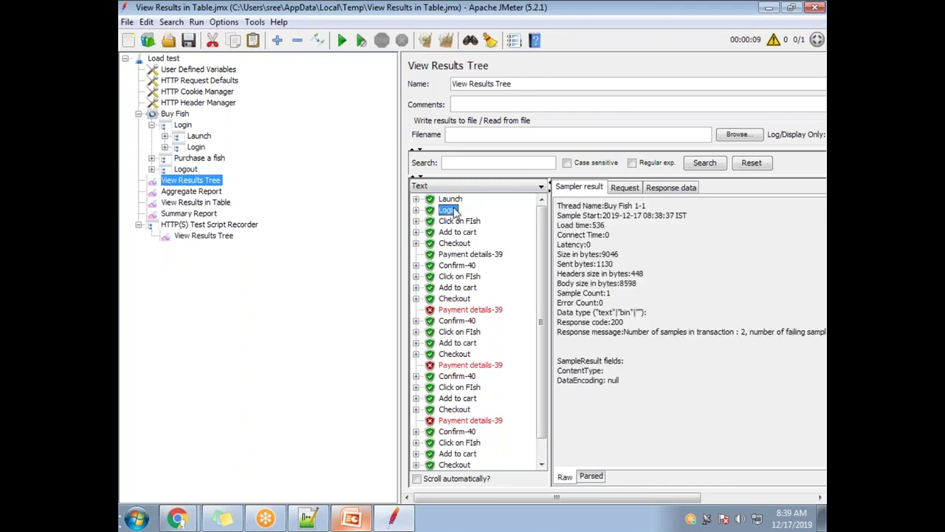
- Expand Purchase a fish and inspect its first iteration's results from Click on FIsh through Add to cart, Checkout and Payment details-39 to Confirm-40
click(152, 159)
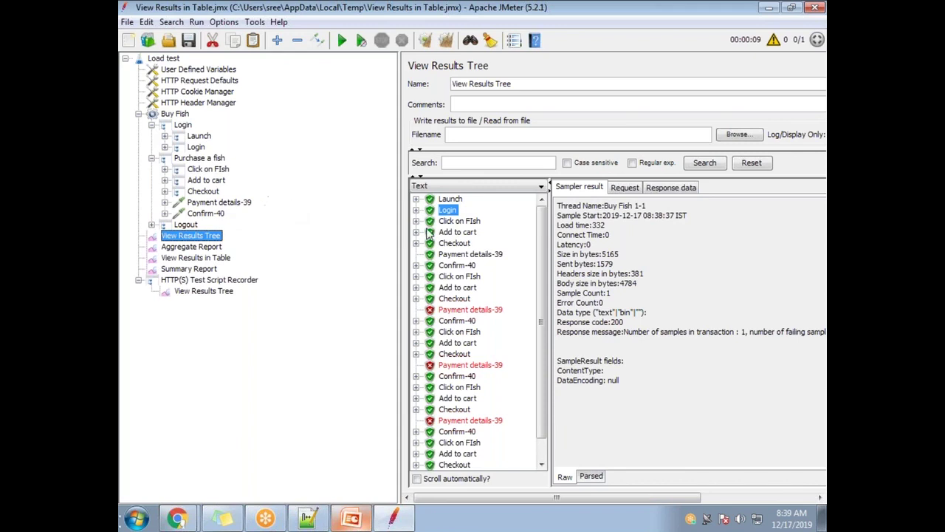
click(459, 221)
click(461, 232)
click(461, 243)
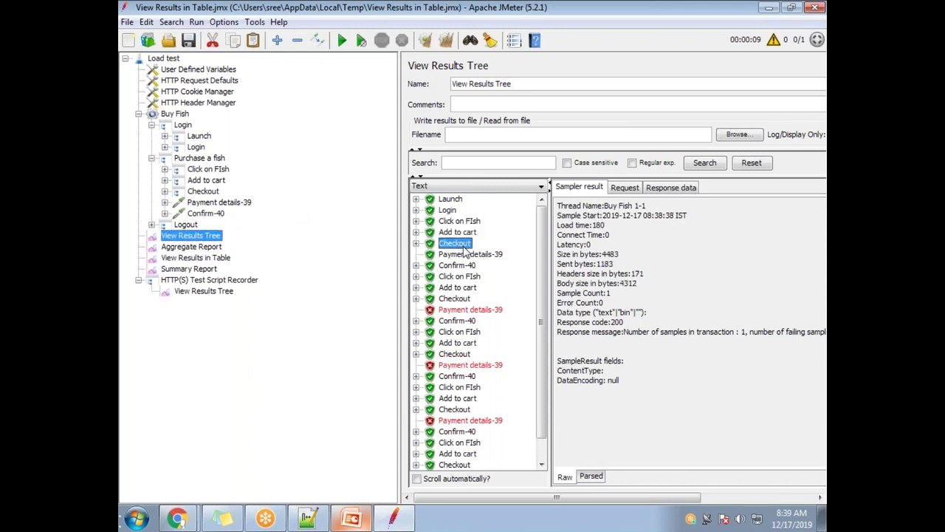
click(462, 254)
click(459, 267)
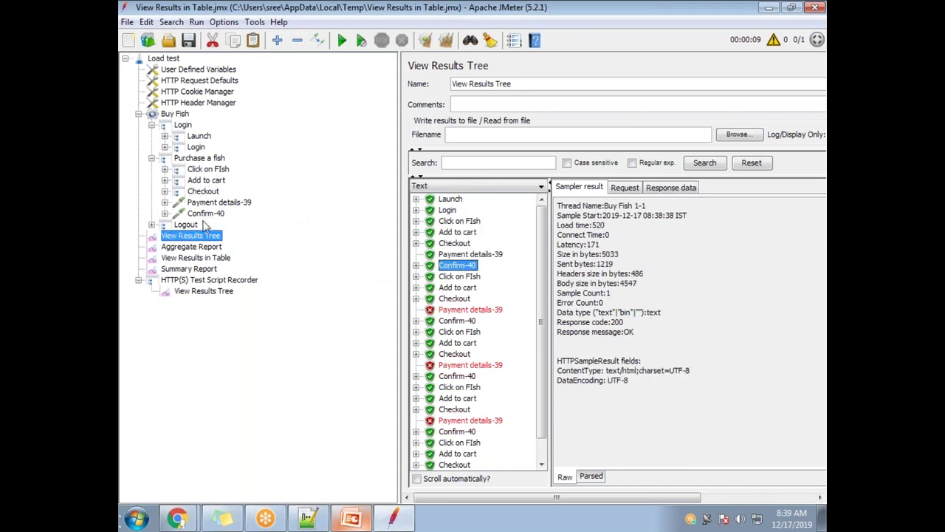
- Expand the Logout controller and view its Logout-41 request, then return to View Results Tree and inspect the second Click on FIsh result
click(151, 225)
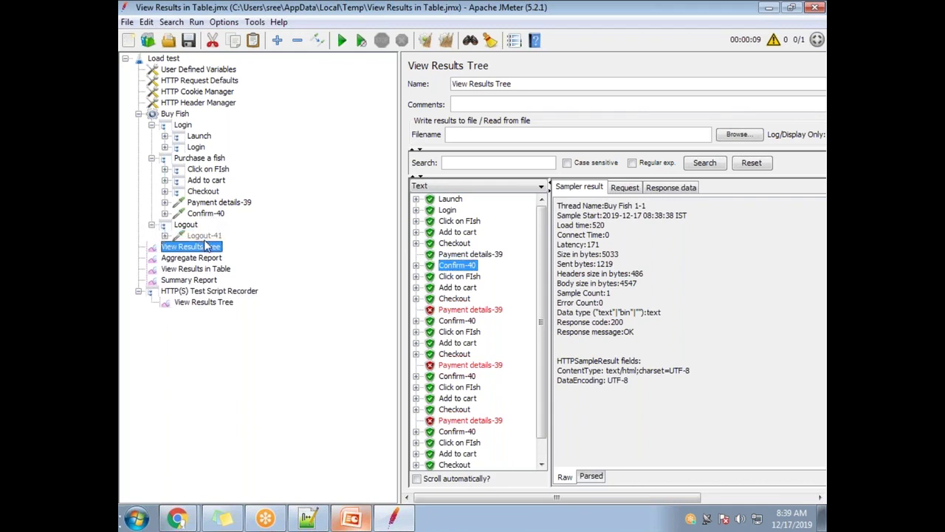
click(164, 236)
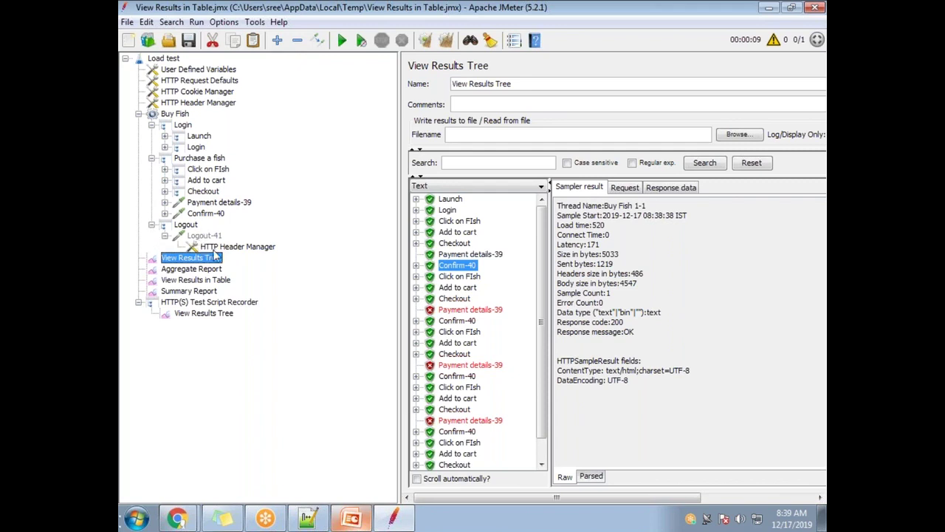
click(204, 236)
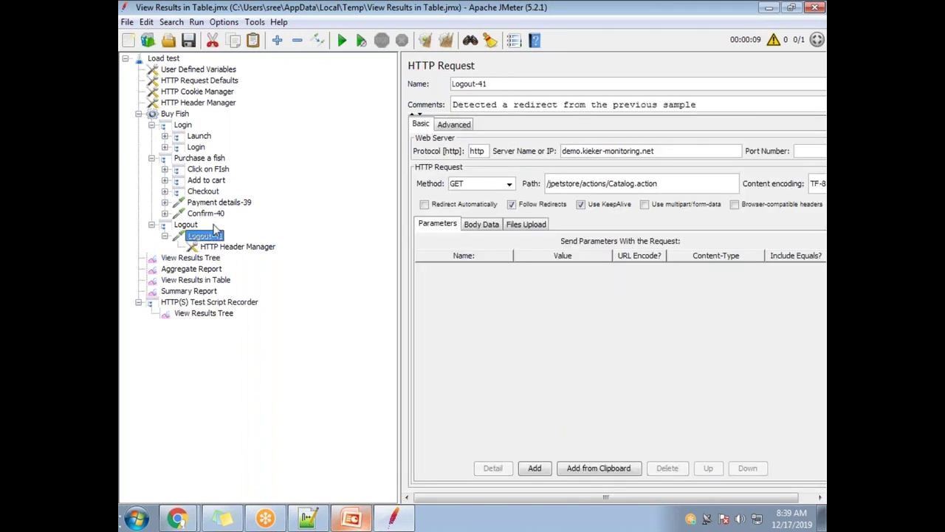
click(201, 258)
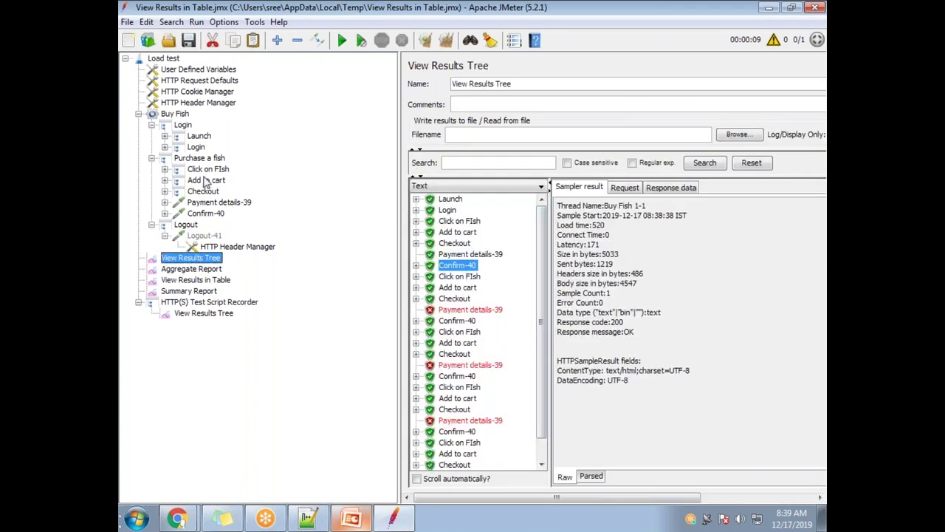
click(468, 280)
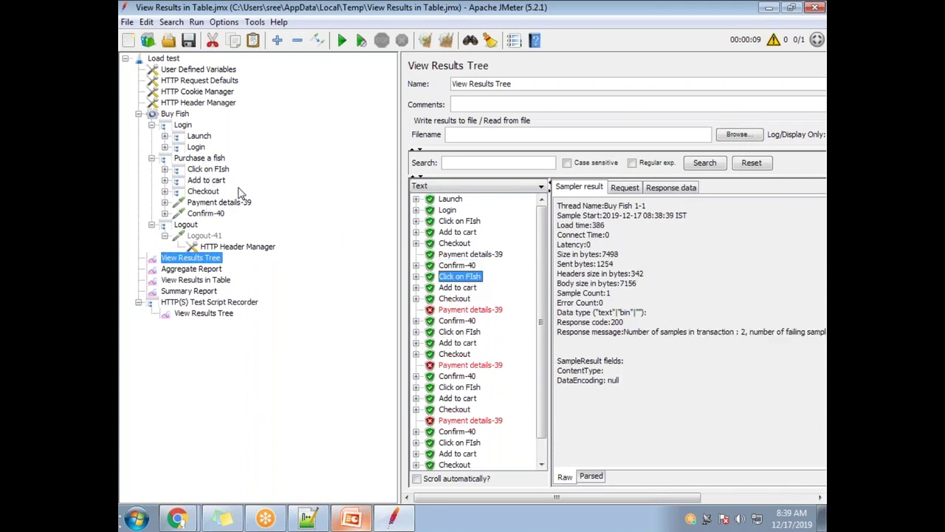
- Inspect the second and third Purchase a fish iterations in the results, from Add to cart through Click on FIsh to Confirm-40
click(458, 289)
click(463, 299)
click(467, 310)
click(469, 321)
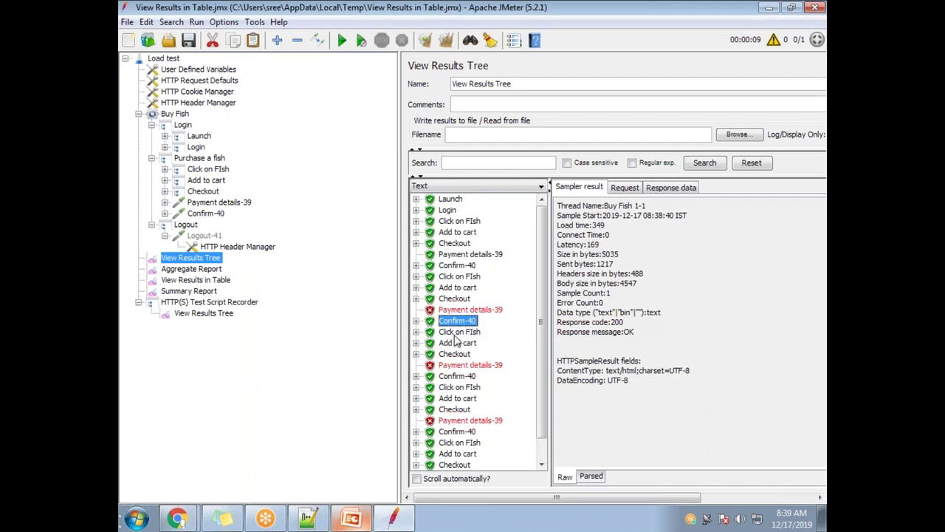
click(458, 333)
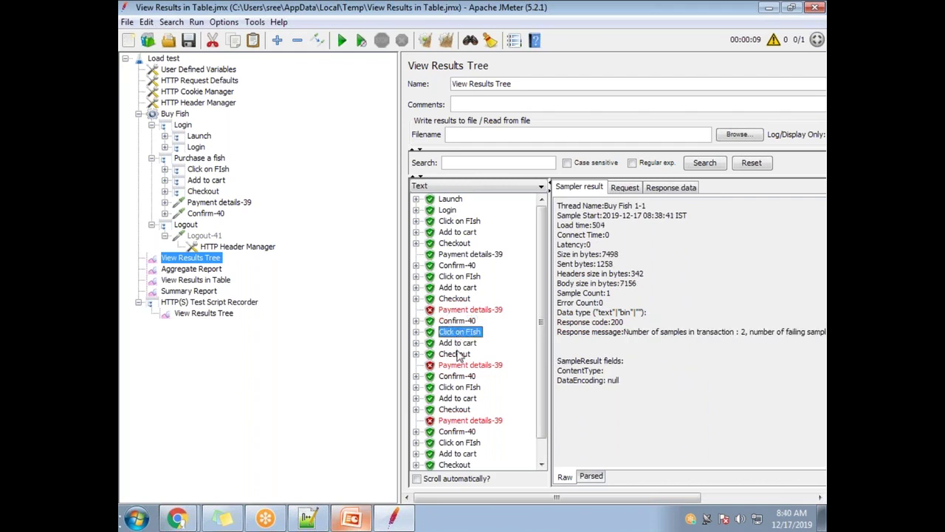
click(460, 355)
click(458, 376)
- Inspect the fourth and fifth iterations' sample results from Click on FIsh through the last Confirm-40
click(459, 387)
click(460, 398)
click(461, 409)
click(465, 420)
scroll(481, 413, down, 1)
click(484, 412)
click(469, 424)
click(465, 434)
click(463, 444)
click(458, 455)
click(457, 464)
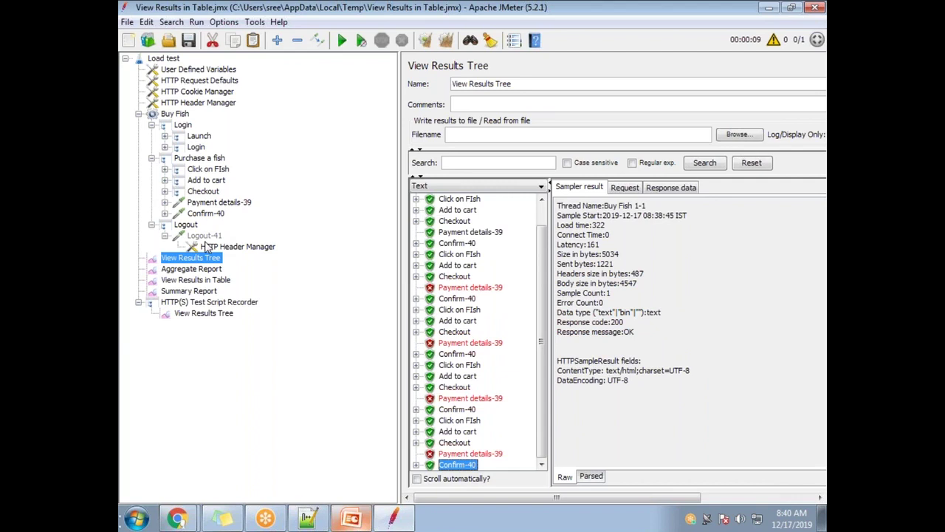
- Enable the disabled Logout-41 request and view its advanced settings
click(204, 236)
right_click(199, 237)
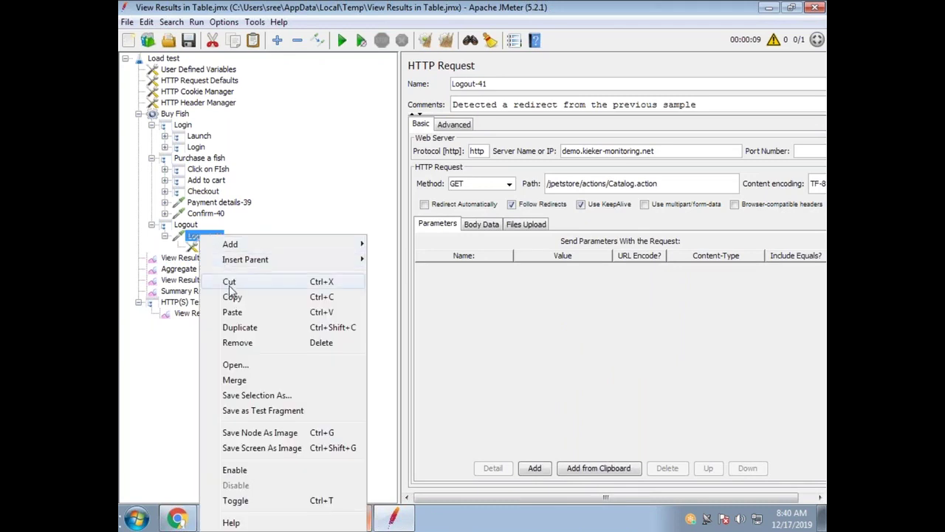
click(250, 470)
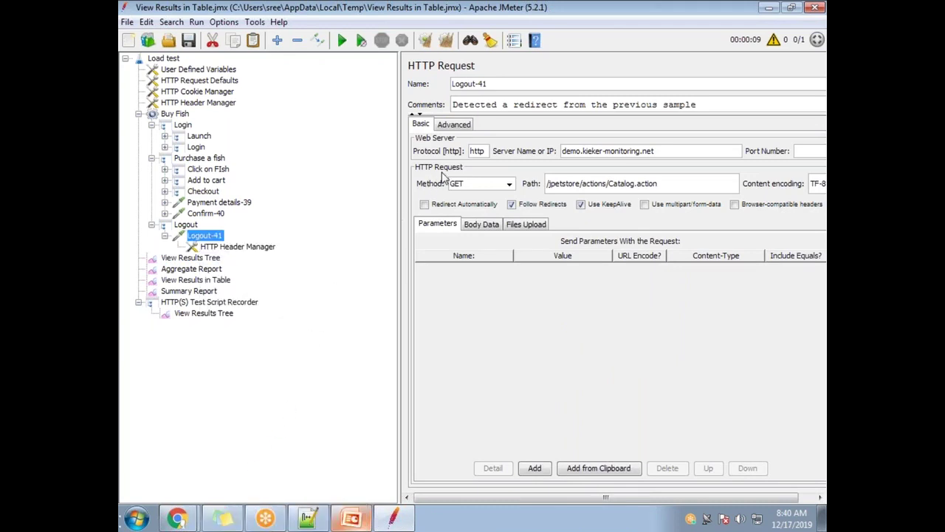
click(454, 124)
click(421, 124)
- Clear all earlier results in View Results Tree and rerun the test, overwriting the existing recording.xml file
click(195, 258)
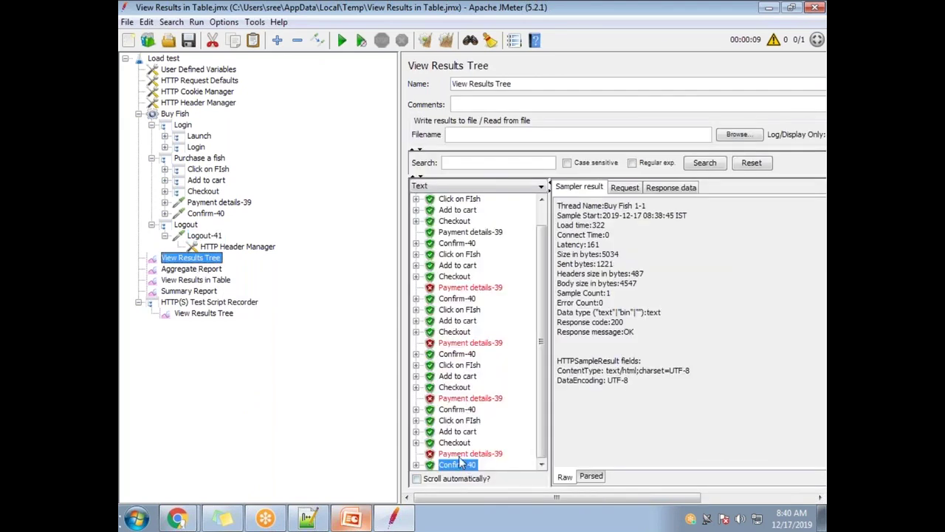
click(446, 40)
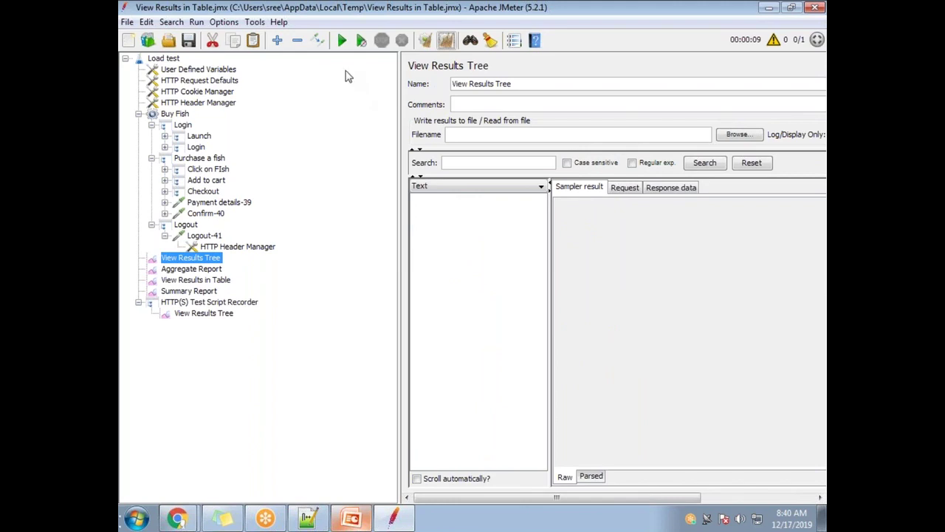
click(342, 40)
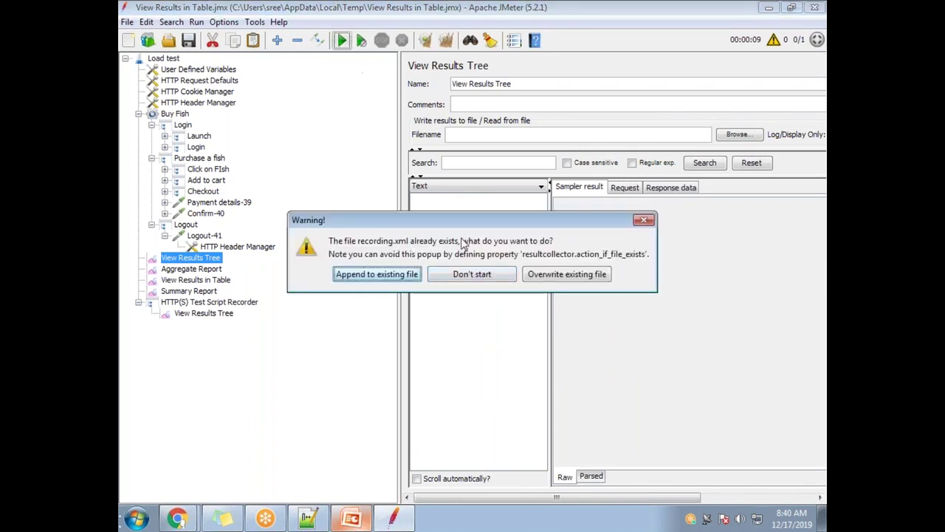
click(550, 276)
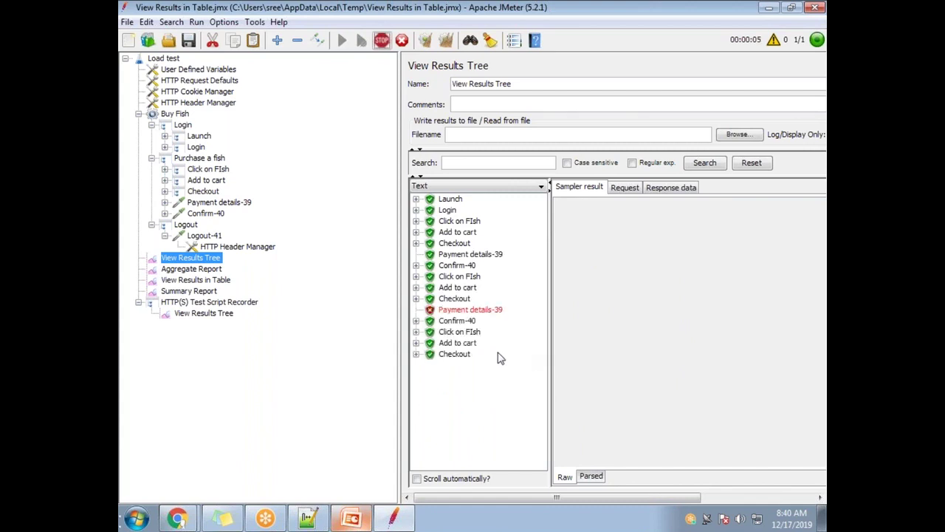
- Check the response code of the failed second Payment details-39 sample and view the final Confirm-40 result
click(499, 311)
drag(624, 323, 563, 323)
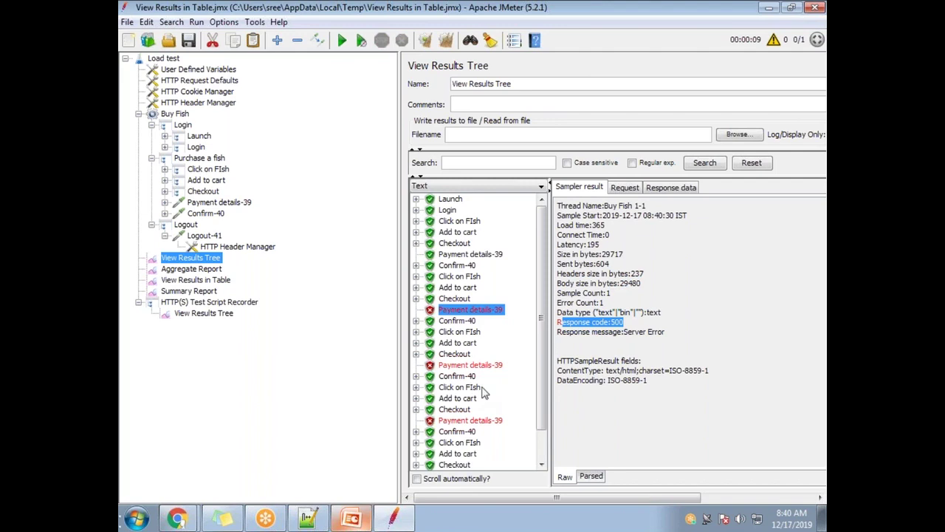
scroll(483, 391, down, 1)
click(461, 456)
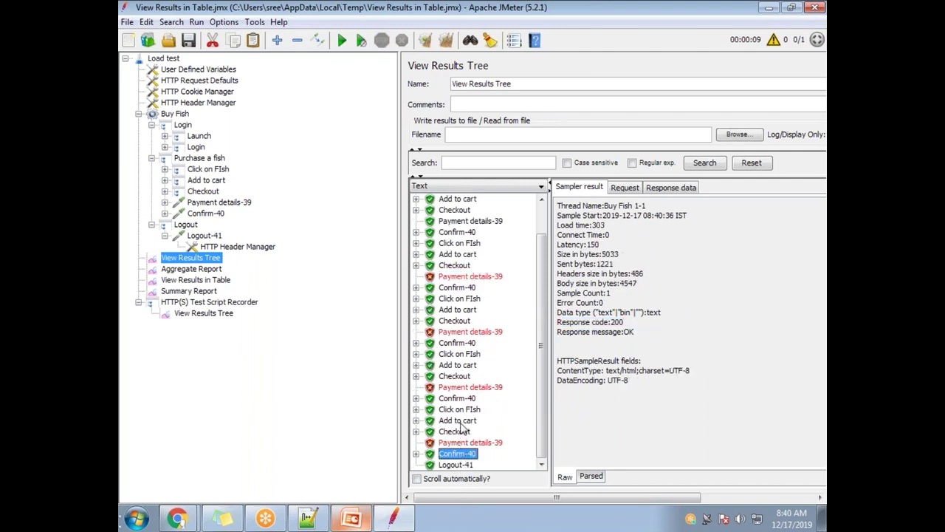
- Inspect the Login result and the boundaries of the first three Purchase a fish iterations, from Click on FIsh to Confirm-40
scroll(472, 332, up, 1)
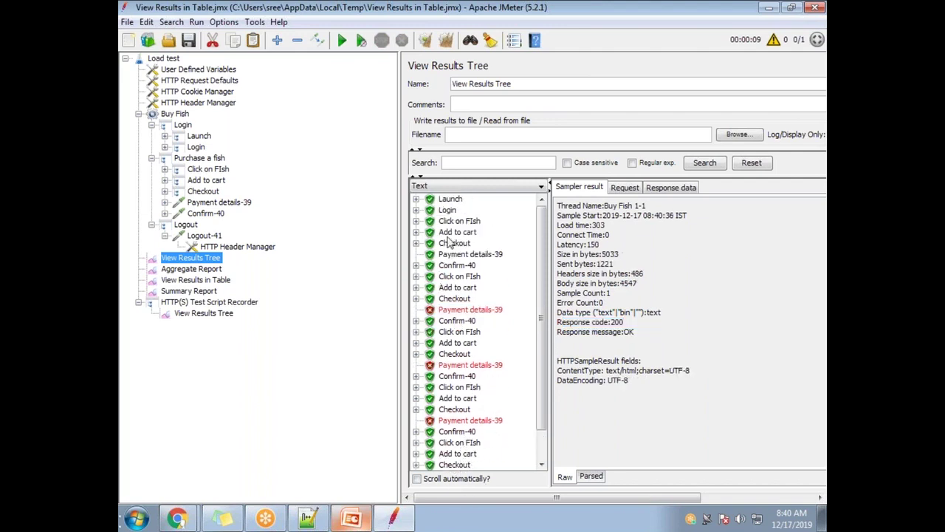
click(448, 211)
click(464, 221)
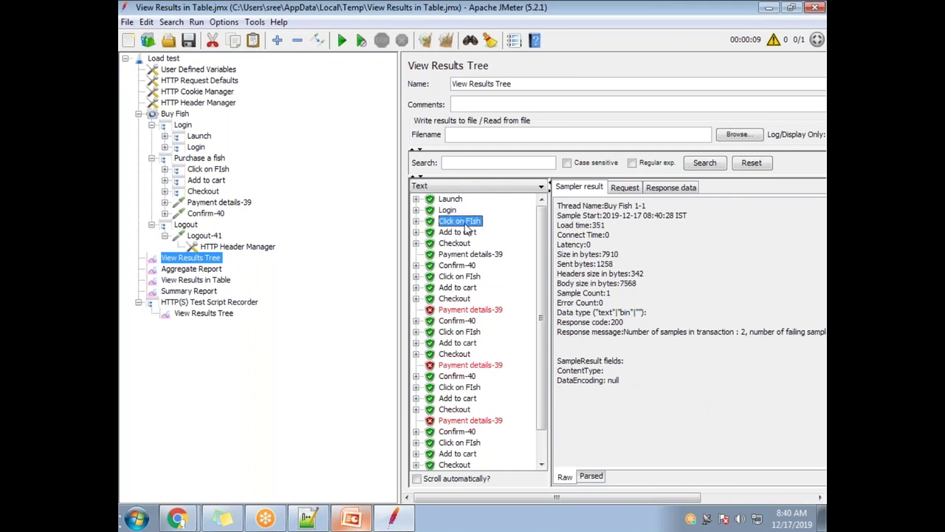
click(462, 266)
click(463, 279)
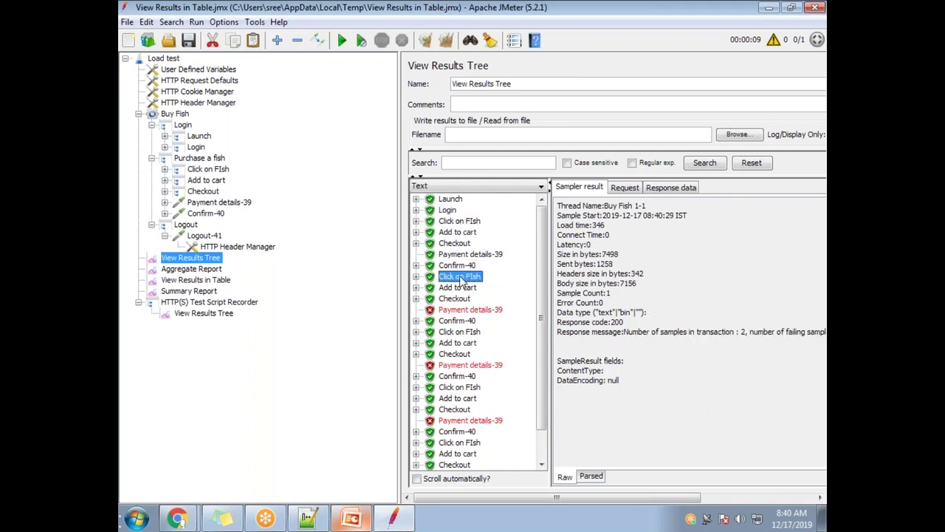
click(461, 322)
click(466, 331)
click(467, 377)
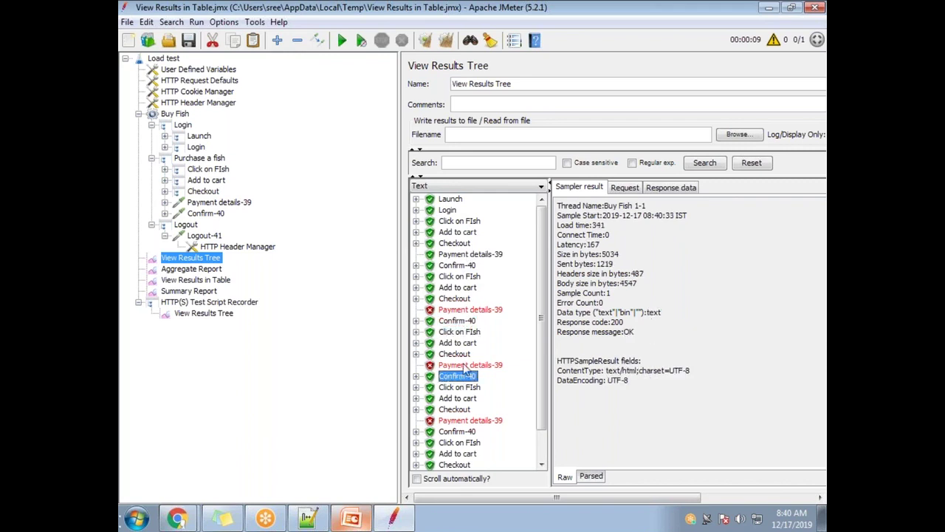
- Inspect the boundaries of the fourth and fifth iterations and the Logout-41 result at the end of the sample list
click(469, 387)
scroll(476, 403, down, 1)
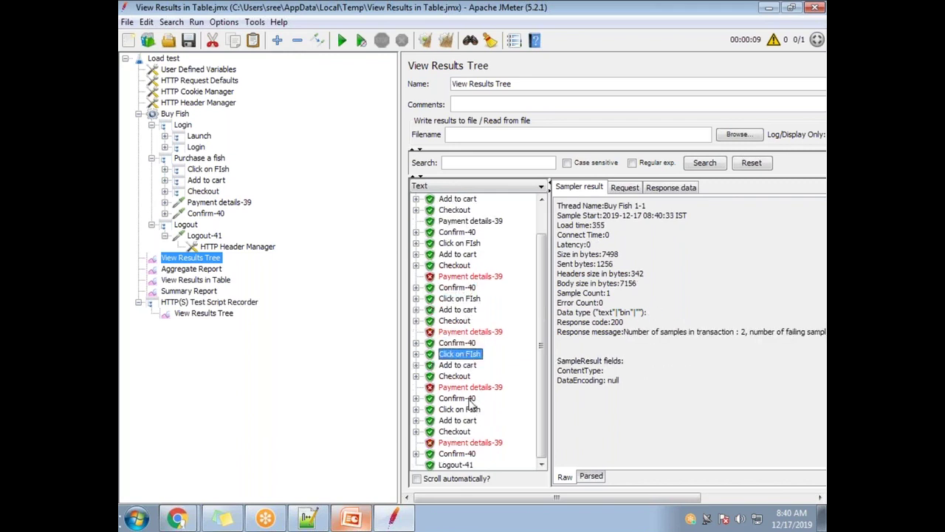
click(476, 399)
click(466, 411)
click(468, 454)
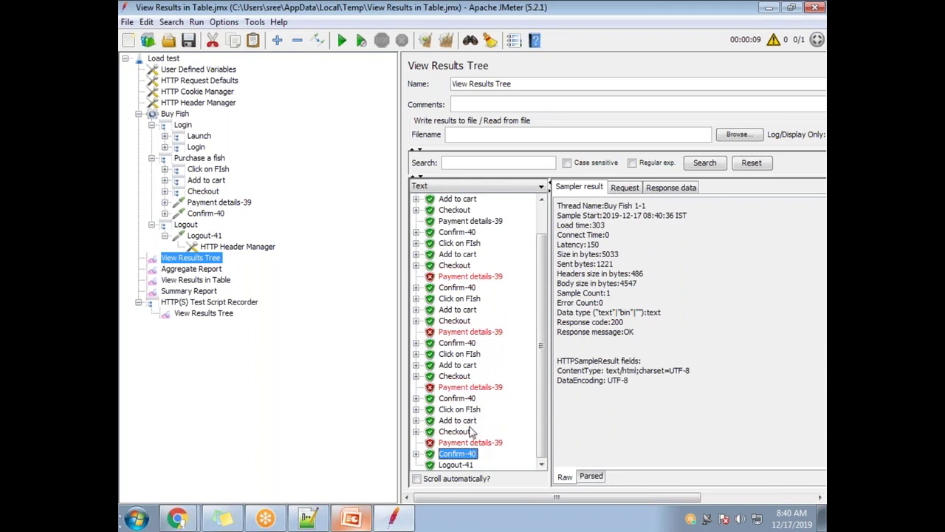
click(456, 466)
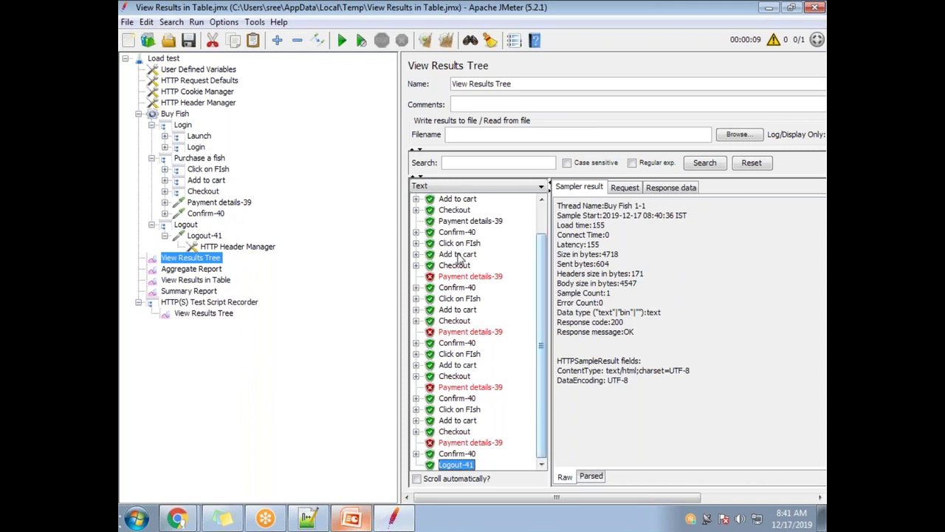
scroll(513, 295, up, 2)
scroll(521, 310, down, 2)
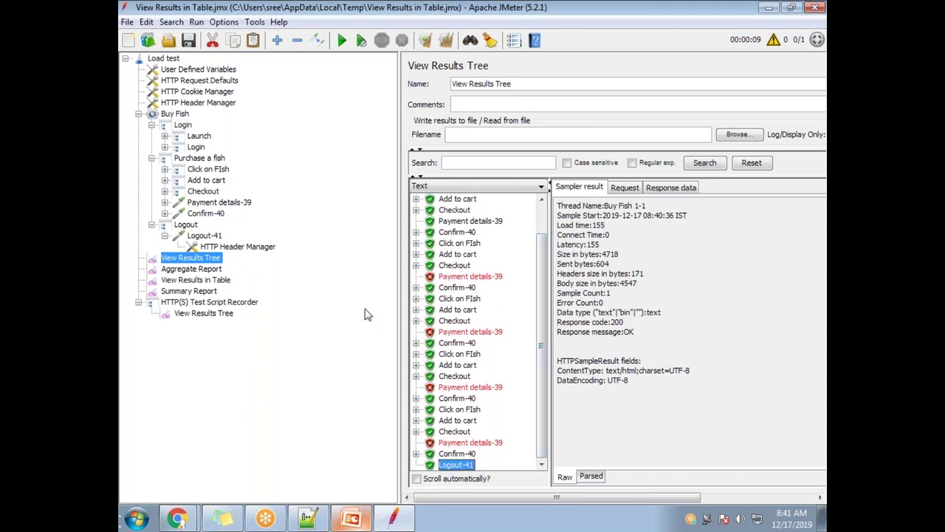
- Set the loop count of the Purchase a fish Loop Controller to Infinite
click(211, 160)
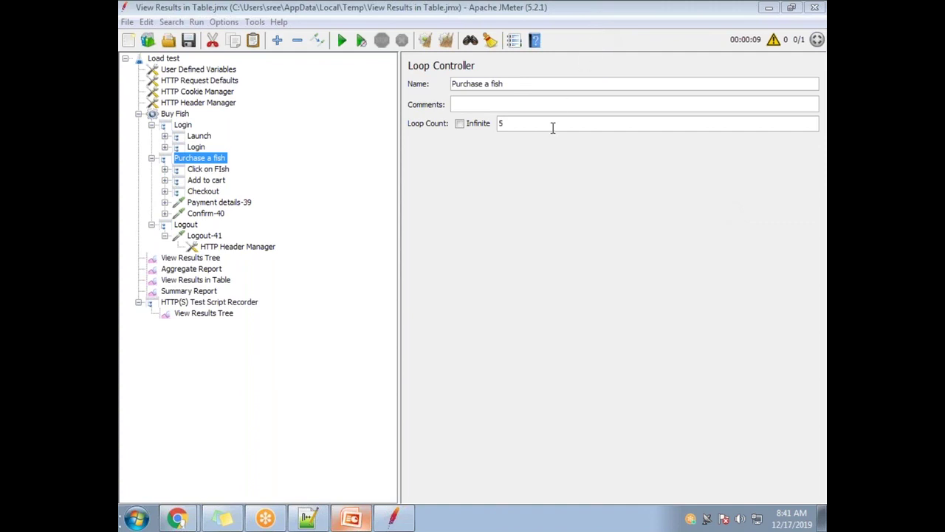
click(459, 124)
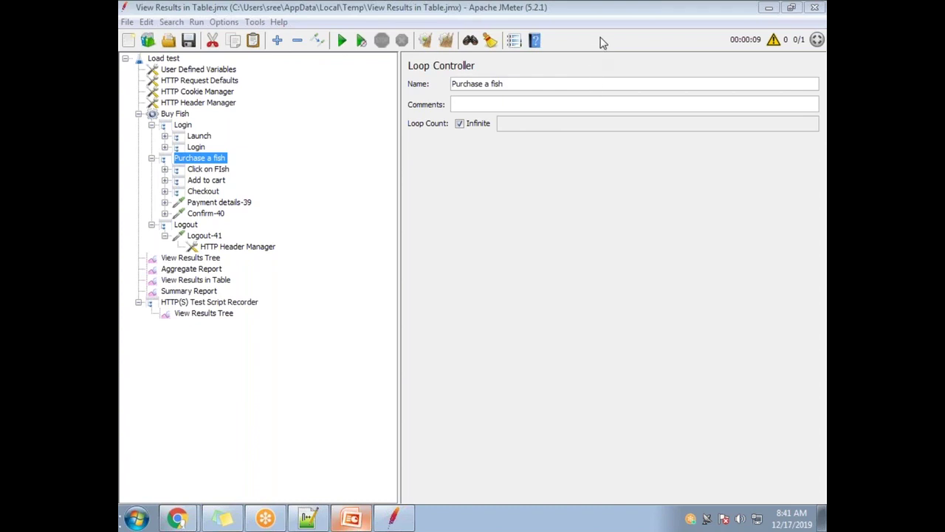
- Clear all results in View Results Tree and try to run the test, choosing not to start while recording.xml exists
click(207, 259)
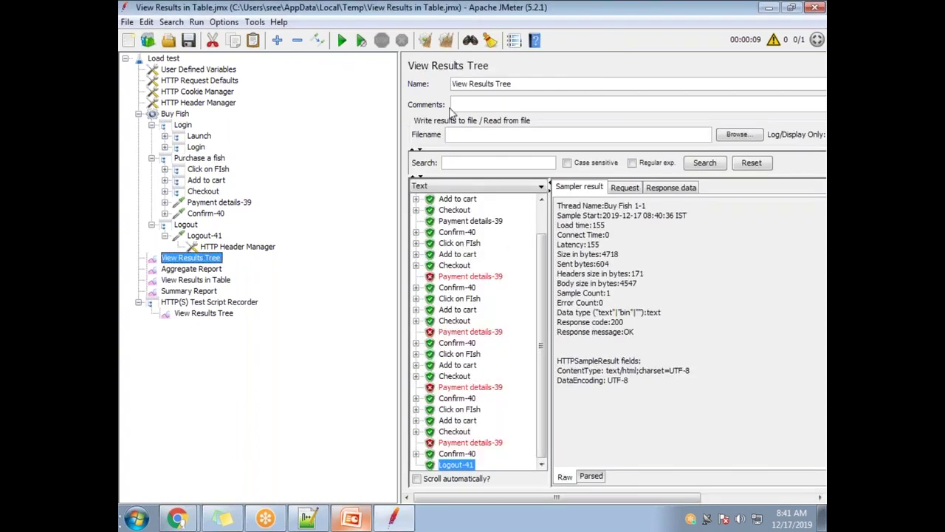
click(445, 41)
click(342, 39)
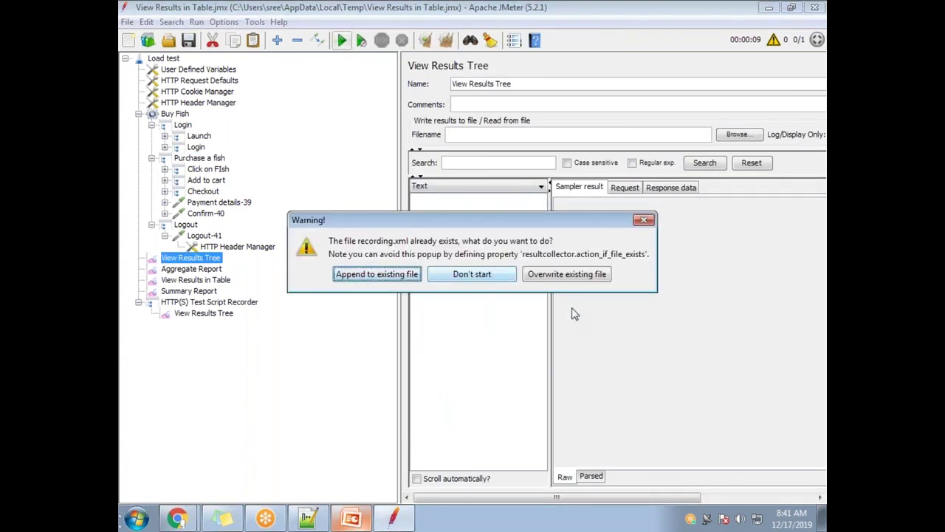
key(Return)
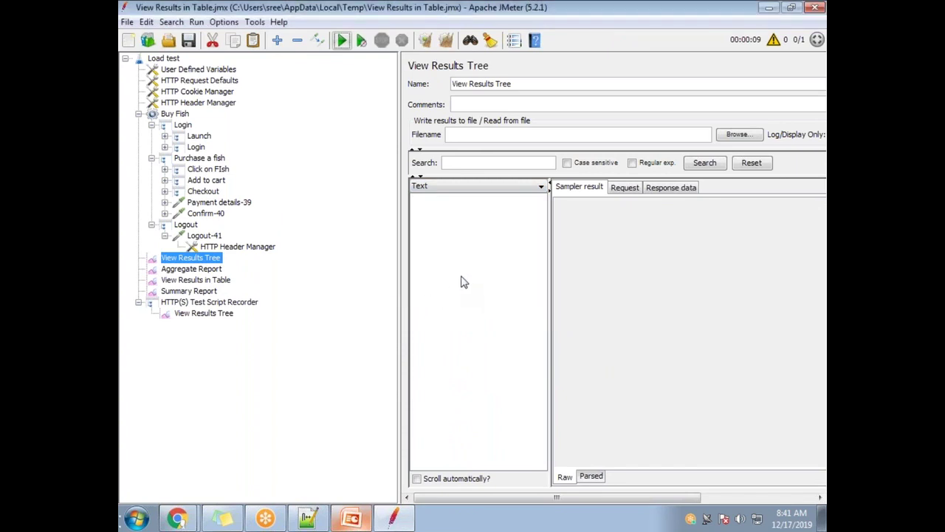
- Remove the recording.xml results file name from the script recorder's View Results Tree and check the other listeners
click(218, 314)
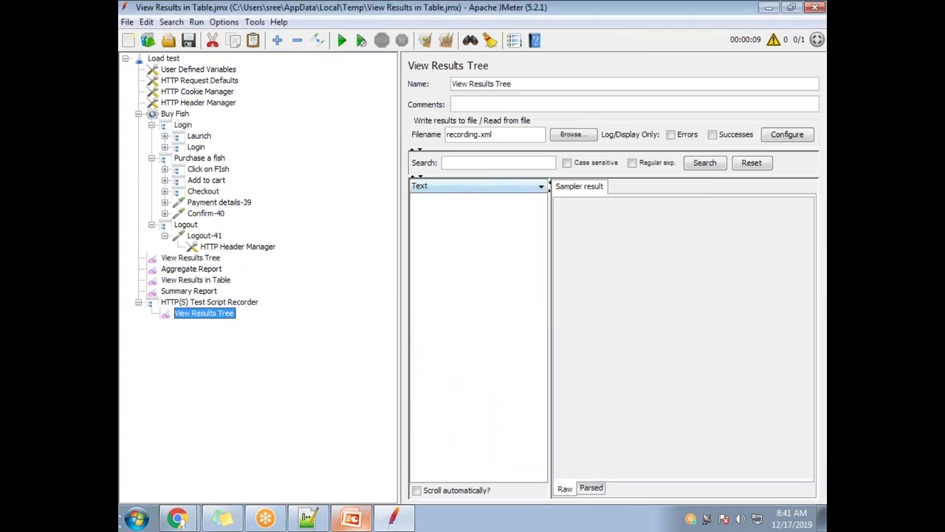
drag(492, 134, 445, 133)
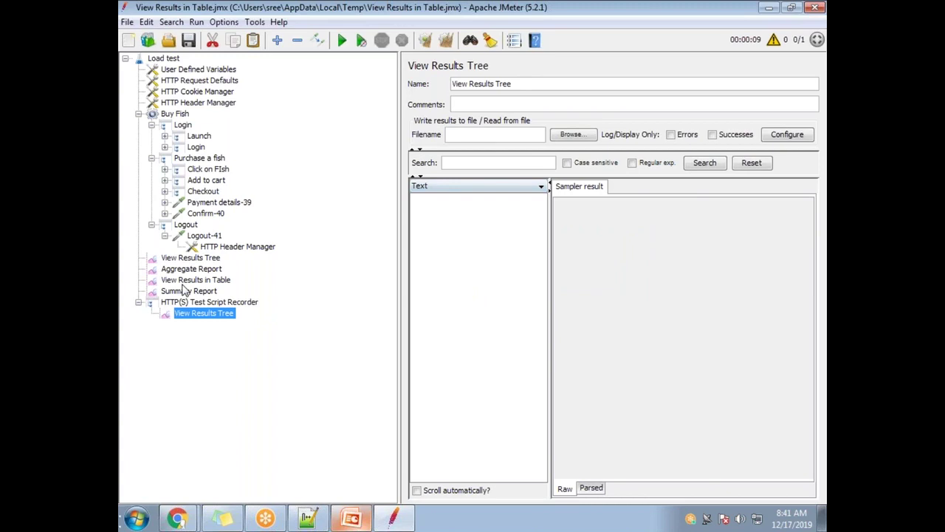
click(201, 280)
click(197, 270)
click(194, 259)
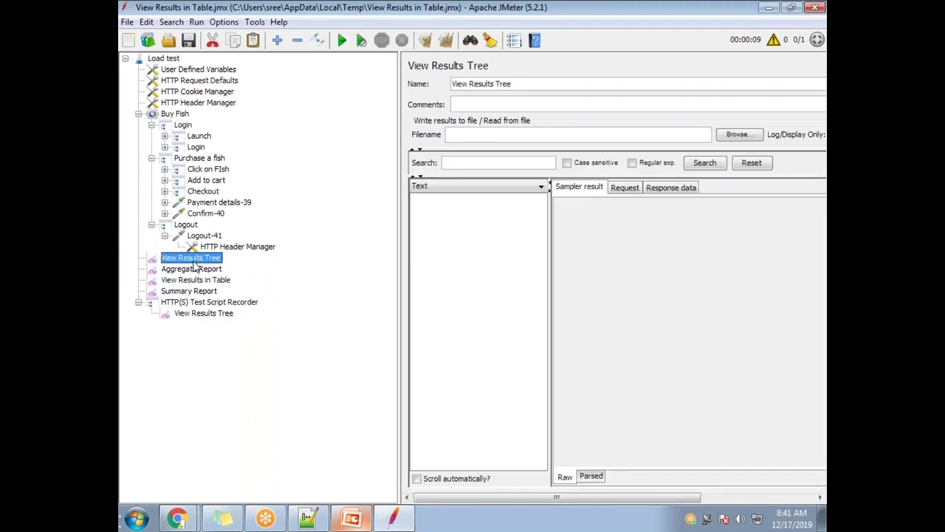
click(198, 293)
click(198, 258)
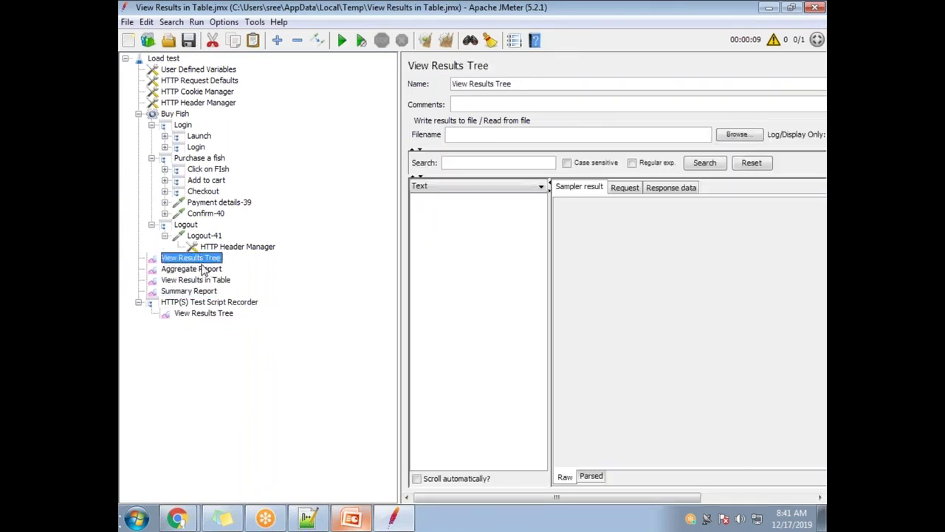
- Run the test with the infinite loop and inspect the Confirm-40 and Click on FIsh results where each iteration repeats
click(342, 40)
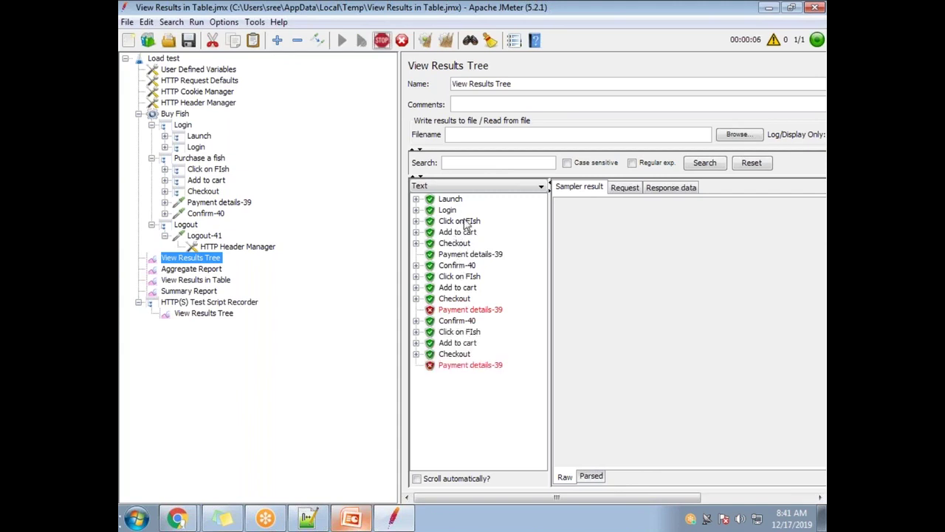
click(465, 265)
click(470, 277)
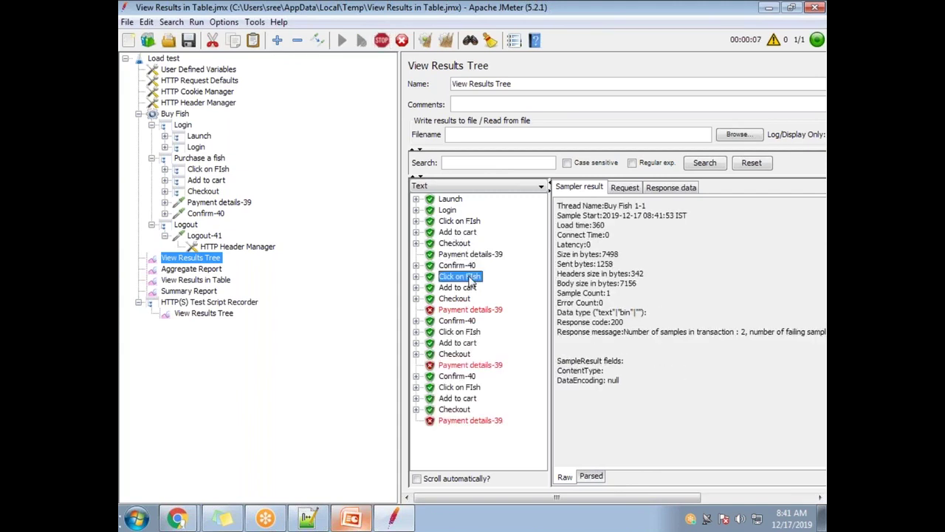
click(470, 323)
click(471, 333)
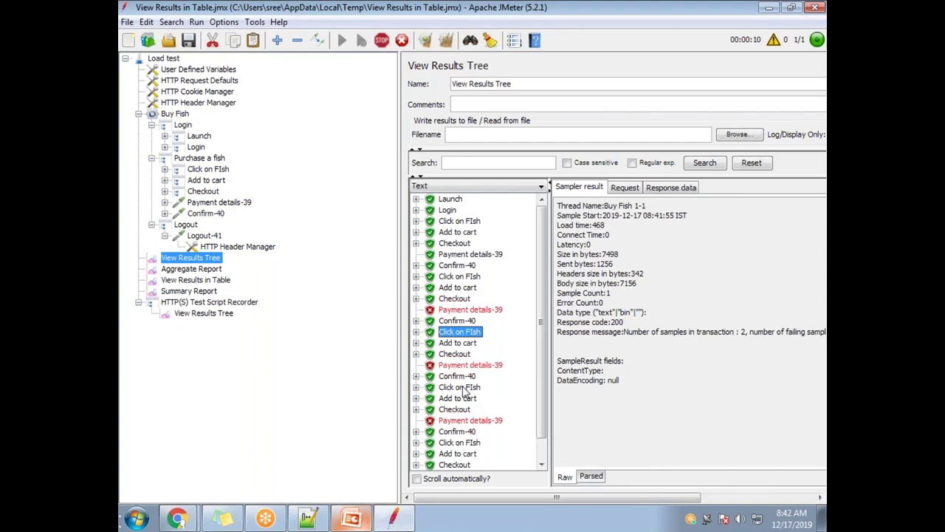
click(467, 377)
click(468, 389)
click(465, 432)
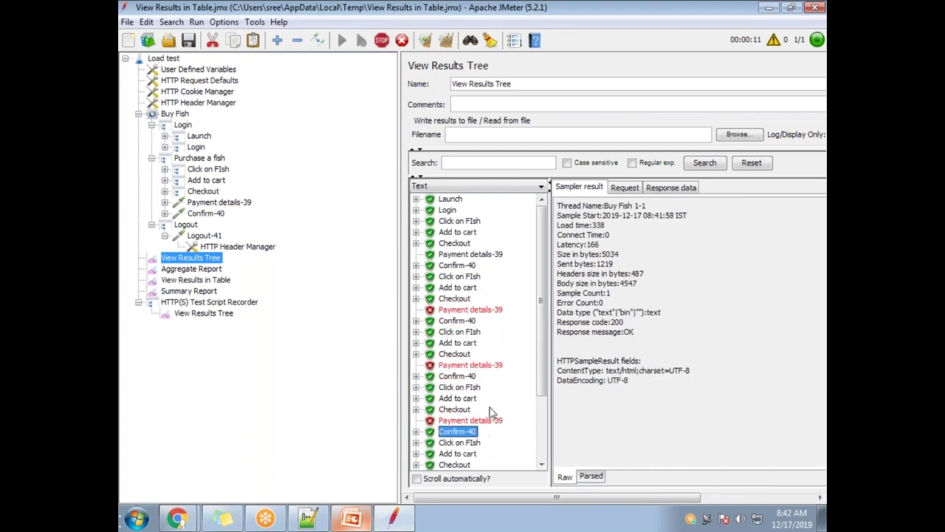
- Look through the growing list of repeated iterations and shut down the running test
scroll(476, 399, down, 3)
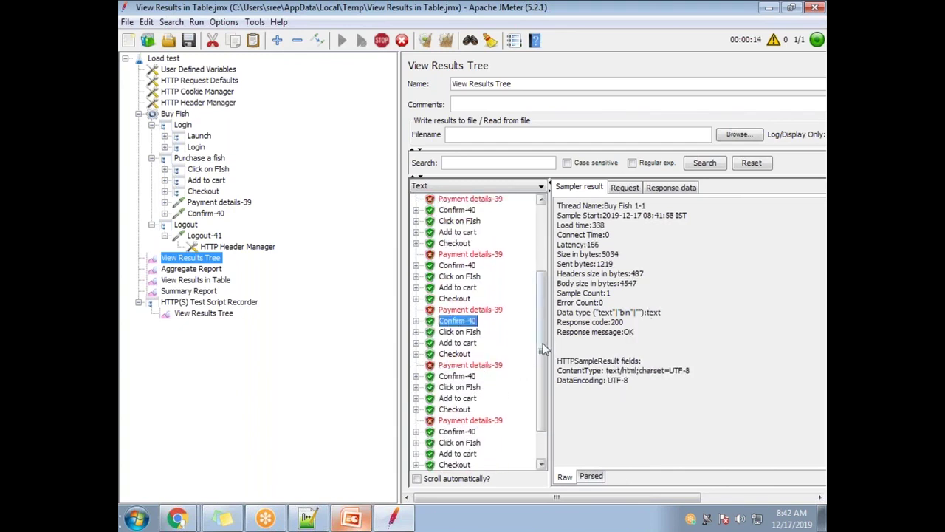
scroll(547, 343, down, 3)
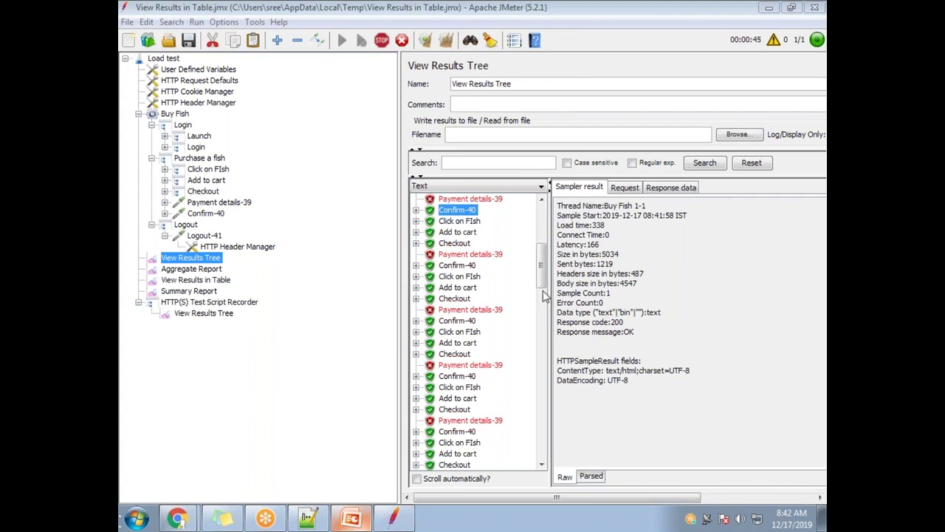
click(401, 40)
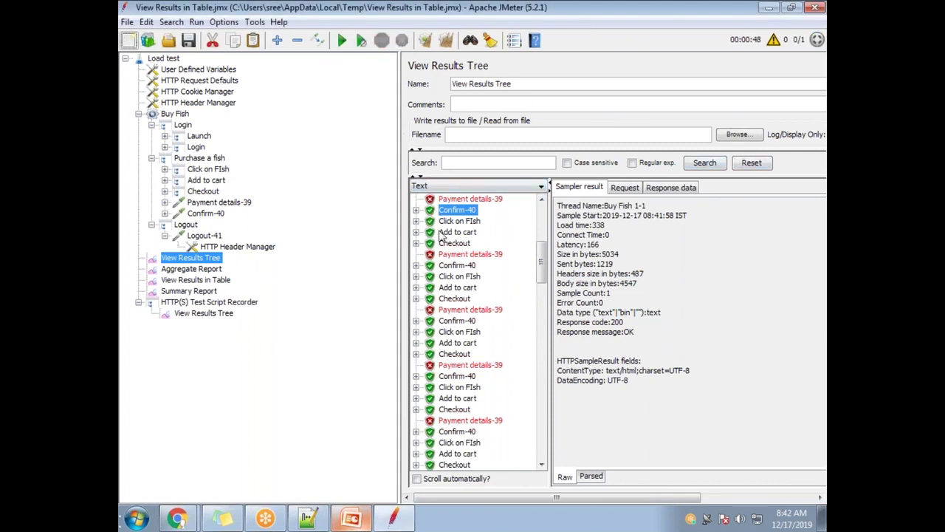
- Examine the last iterations in the results list, including the sub-results of the final Add to cart entry
drag(543, 263, 542, 436)
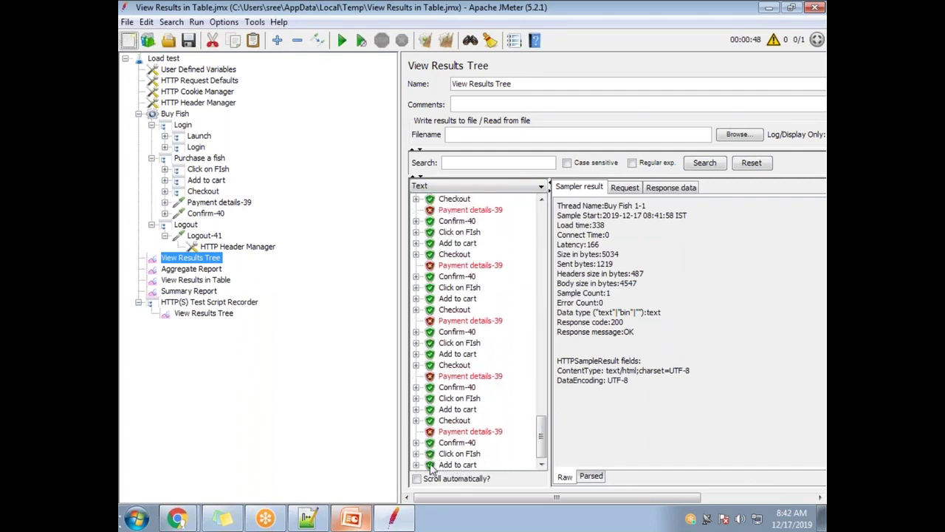
click(417, 465)
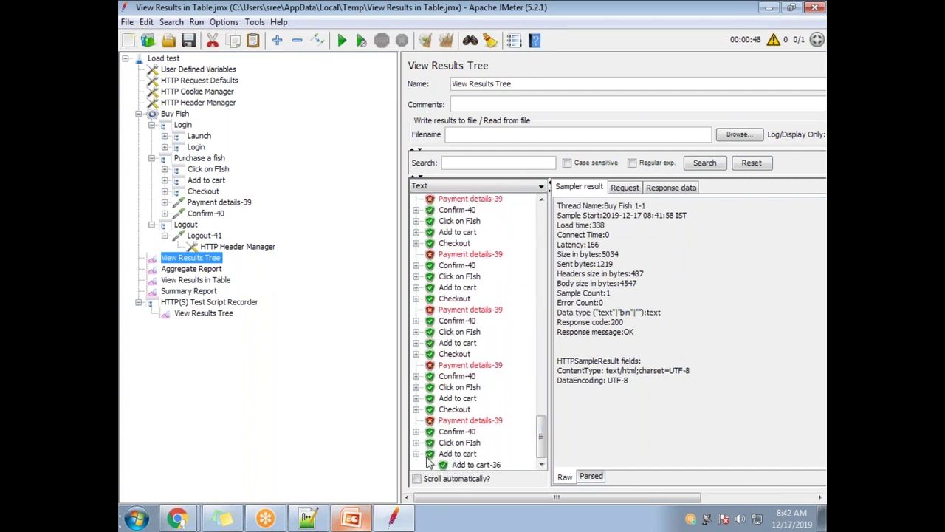
click(417, 453)
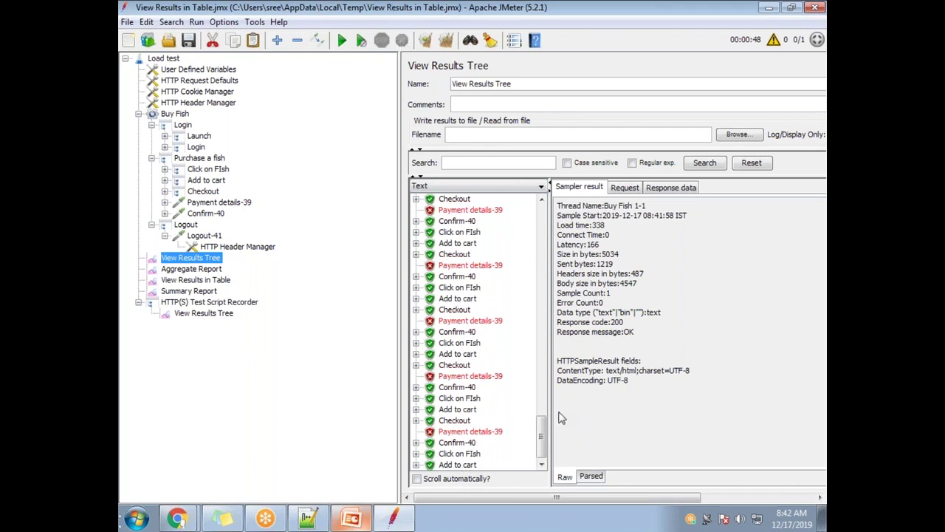
drag(541, 432, 538, 366)
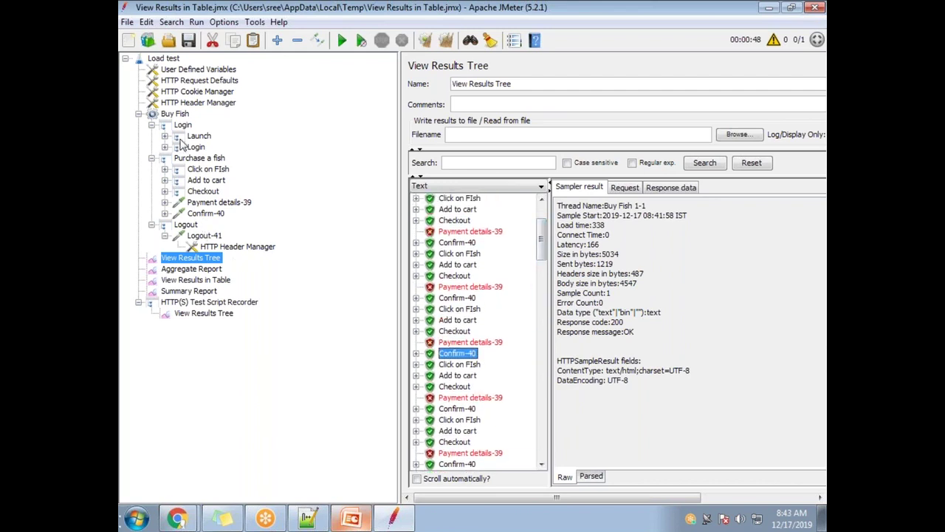
- Switch the Infinite option of the Purchase a fish Loop Controller off and back on with a loop count of -1
click(191, 158)
click(460, 124)
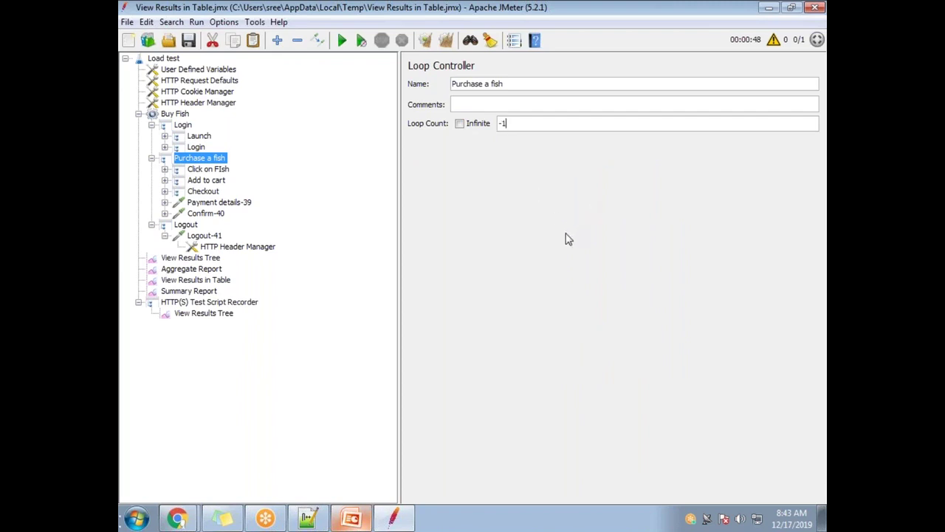
key(ctrl+z)
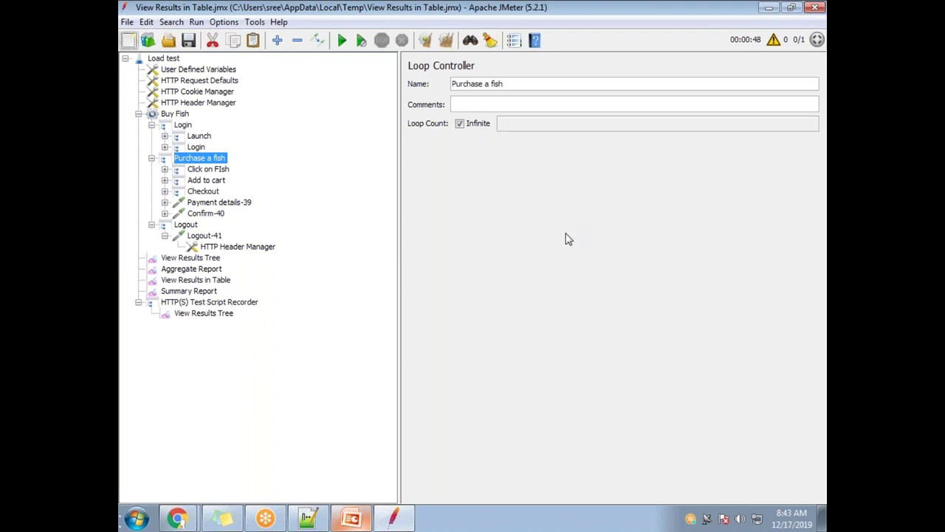
click(471, 124)
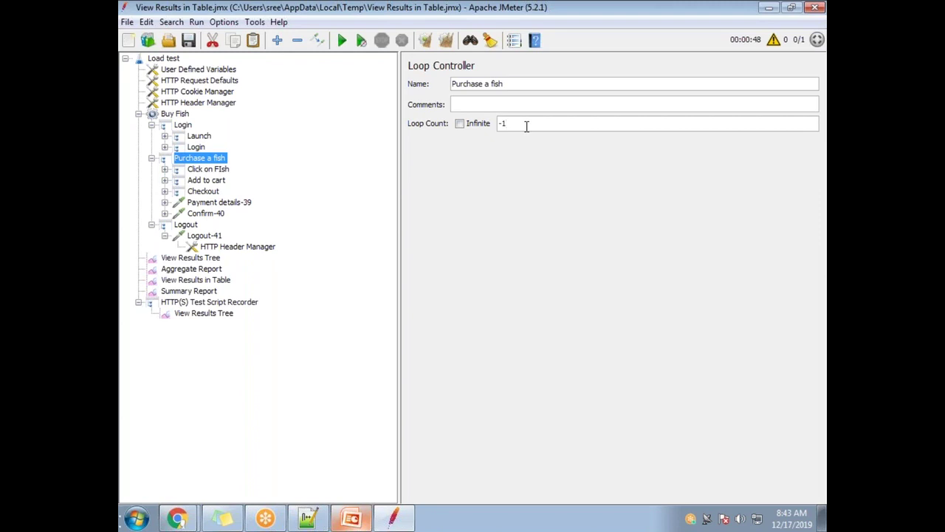
key(ctrl+z)
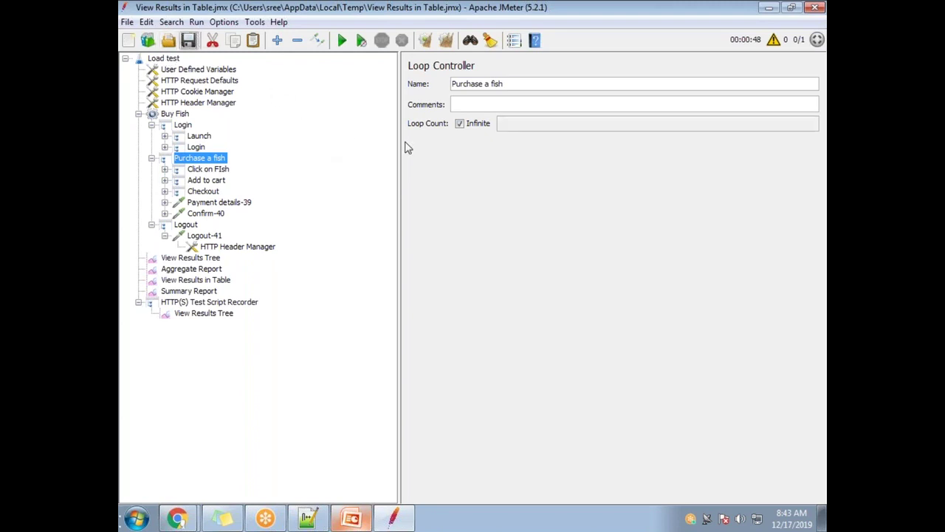
- Check the Loop controller slide in PowerPoint, and back in JMeter set Purchase a fish to a finite loop count of 4
click(349, 520)
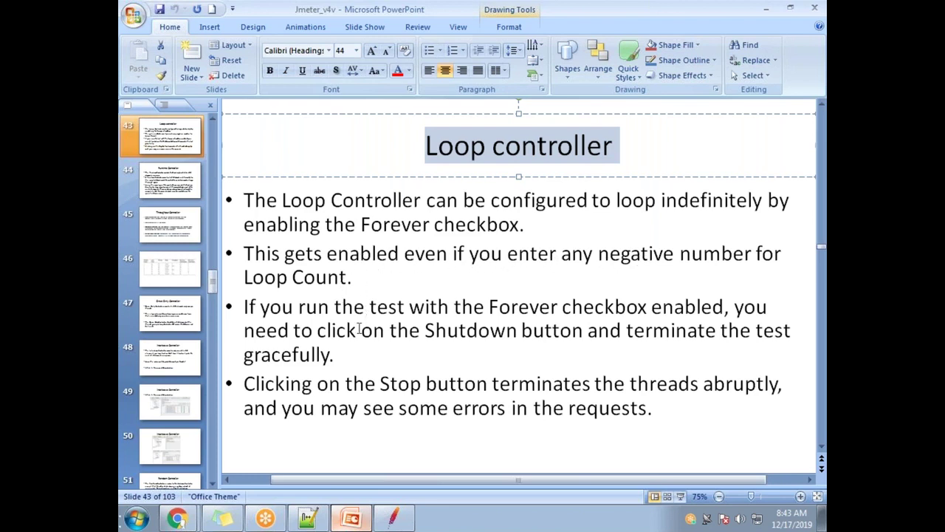
key(alt+Tab)
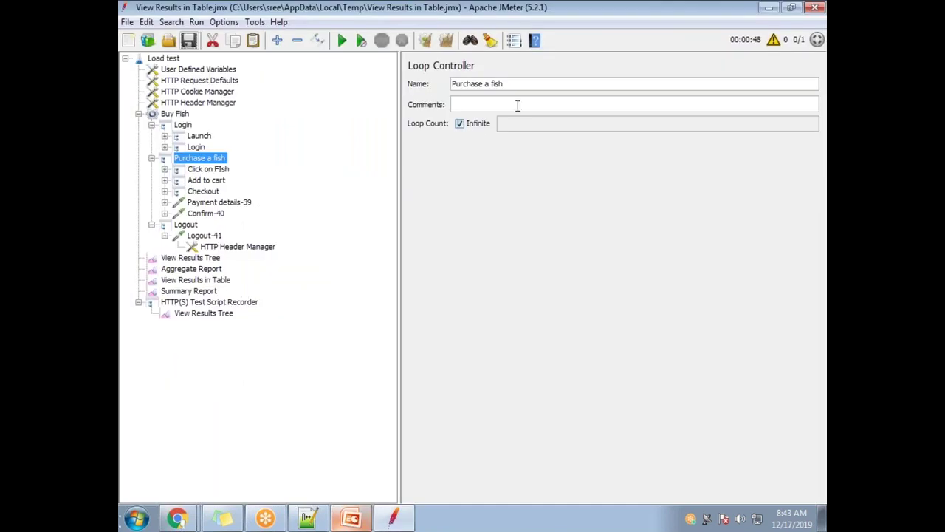
click(461, 124)
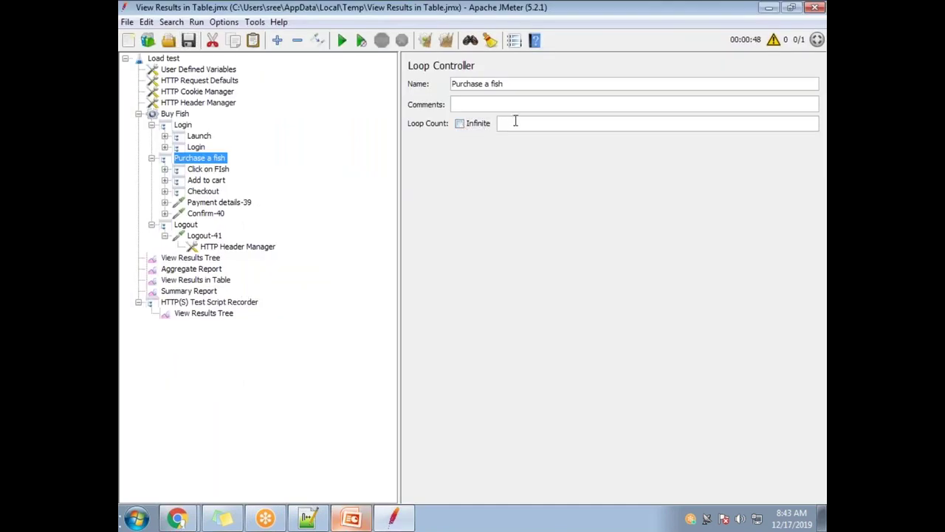
click(188, 40)
click(459, 123)
click(188, 40)
- Switch to PowerPoint and read the Runtime Controller slide, highlighting its first bullet on controlling how long child elements run
click(350, 518)
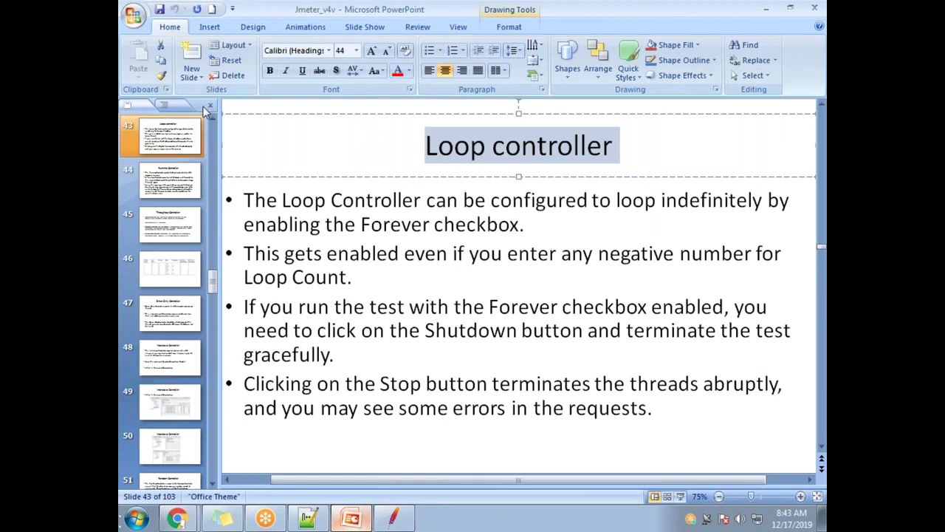
click(176, 177)
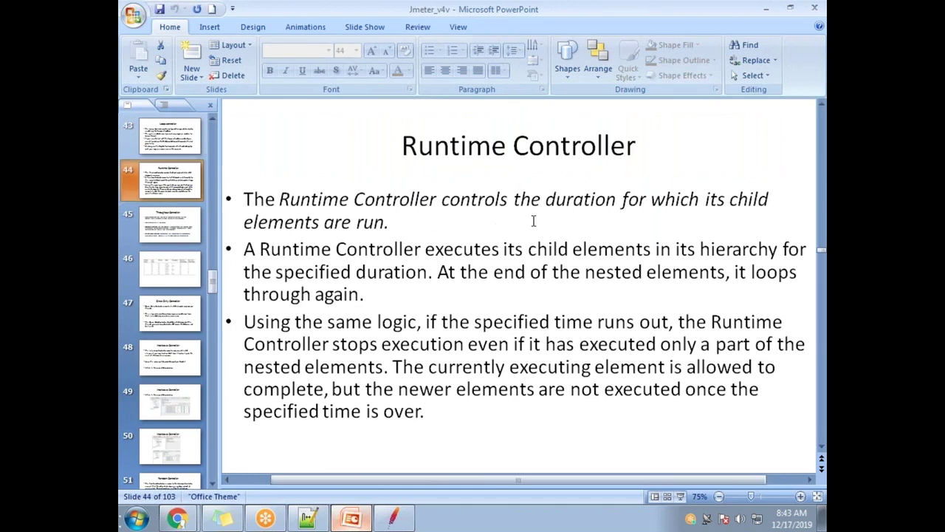
triple_click(384, 224)
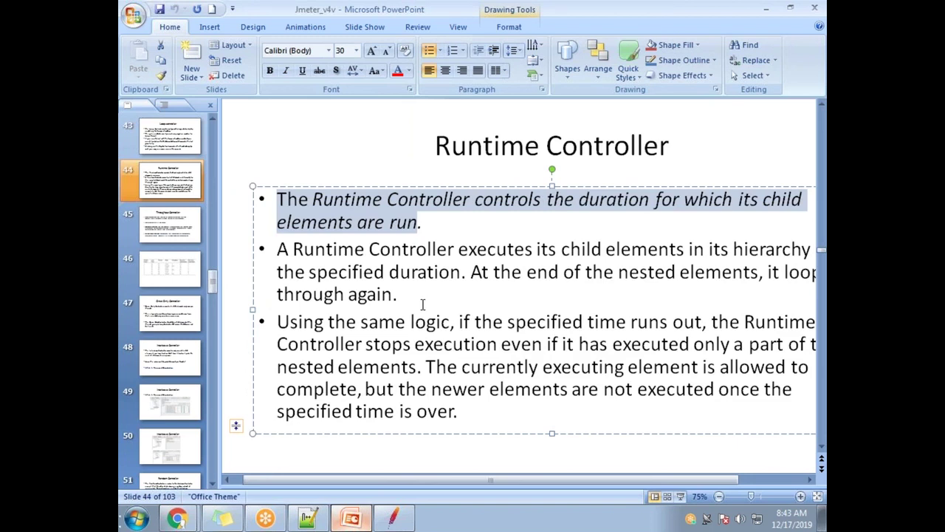
drag(731, 482, 785, 485)
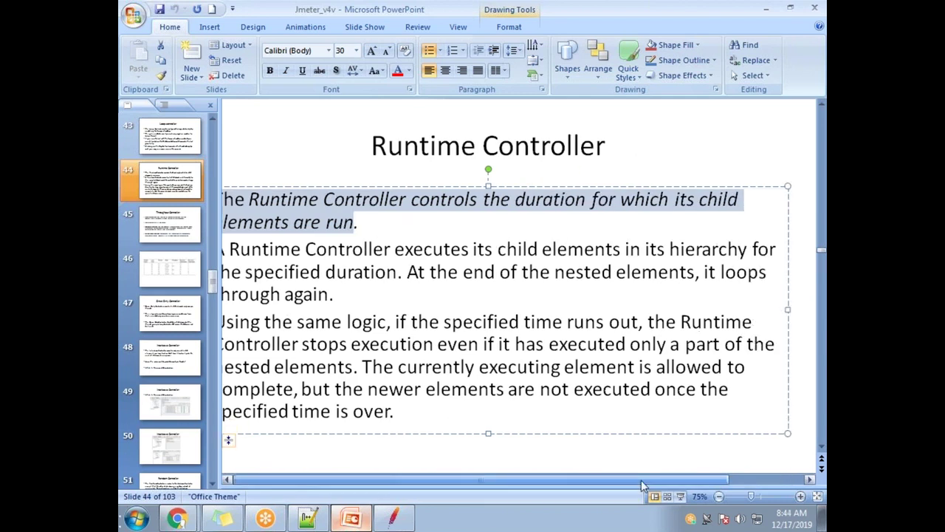
drag(644, 487, 739, 493)
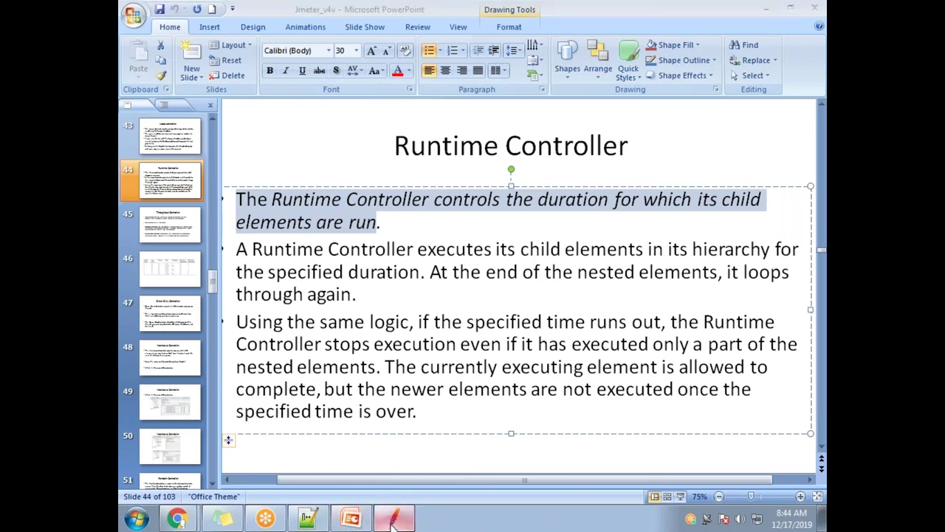
- Switch to JMeter, change Purchase a fish into a Runtime Controller and set its runtime to 5 seconds
click(391, 517)
right_click(216, 161)
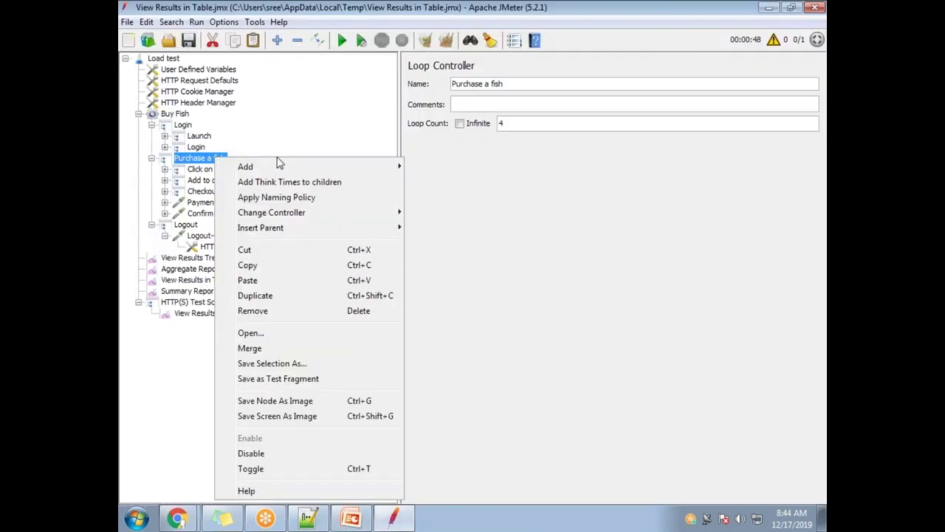
mouse_move(352, 214)
mouse_move(473, 219)
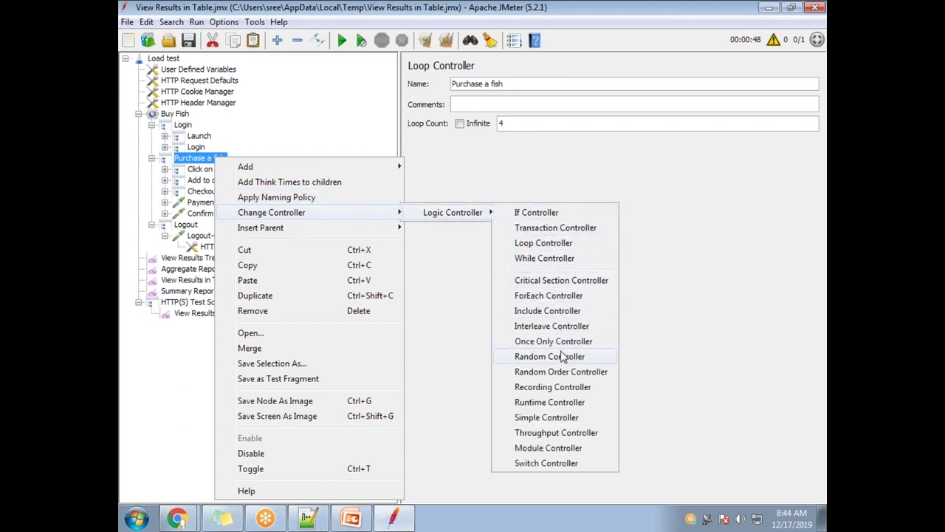
click(570, 403)
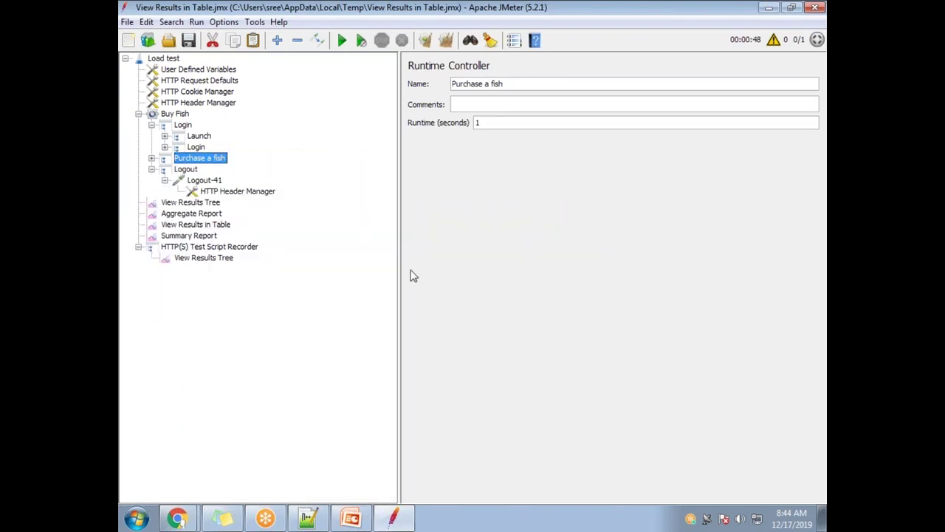
double_click(494, 125)
click(151, 158)
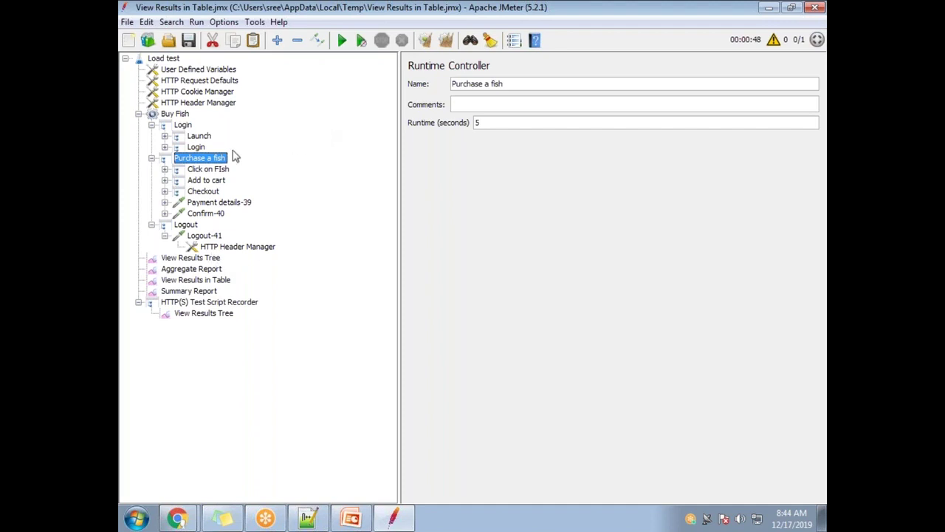
- Add a Constant Timer under Purchase a fish with a thread delay of 500 milliseconds
right_click(221, 158)
mouse_move(393, 176)
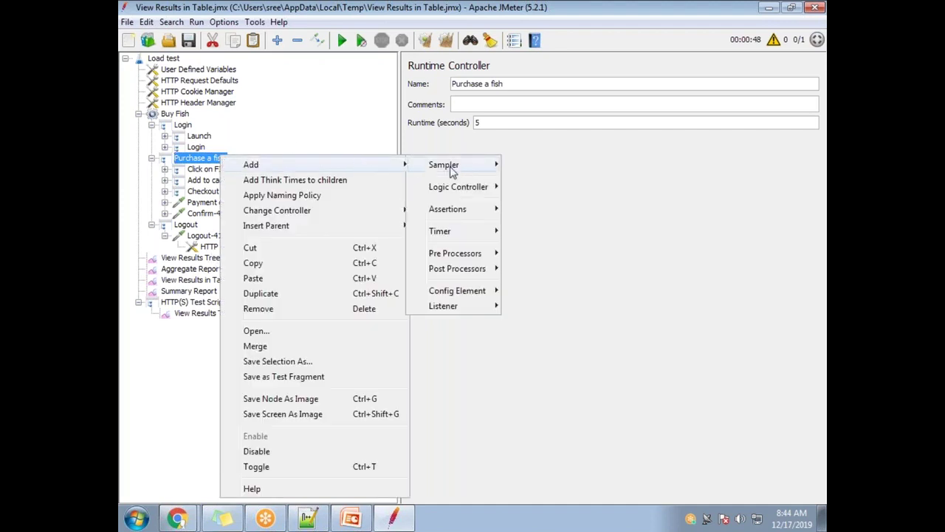
mouse_move(437, 231)
click(565, 234)
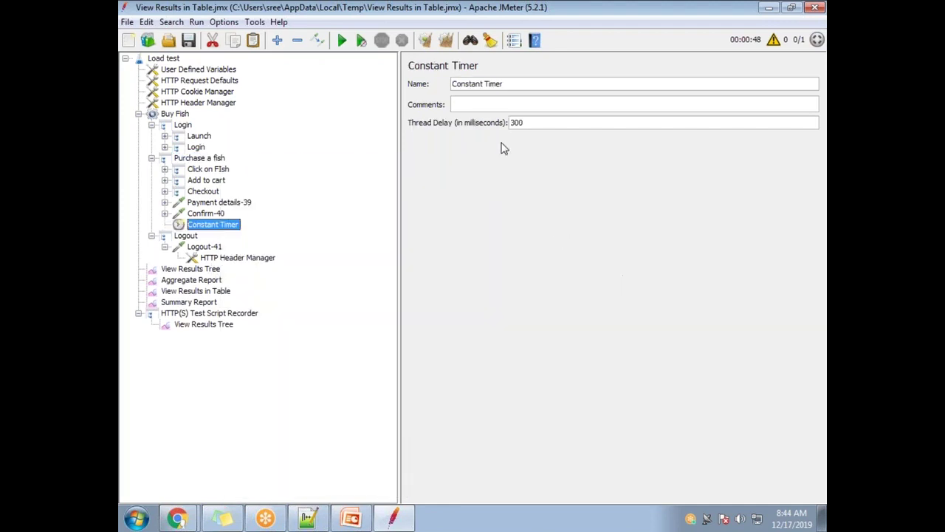
drag(532, 122, 491, 122)
text(5)
- Check the runtime and delay settings, and move the Constant Timer to the top of the Purchase a fish controller
click(205, 160)
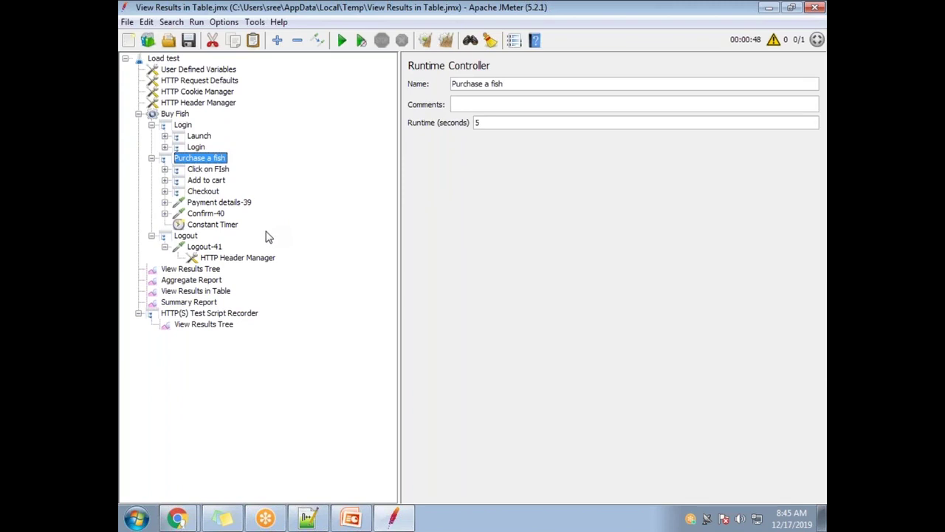
click(222, 225)
double_click(533, 122)
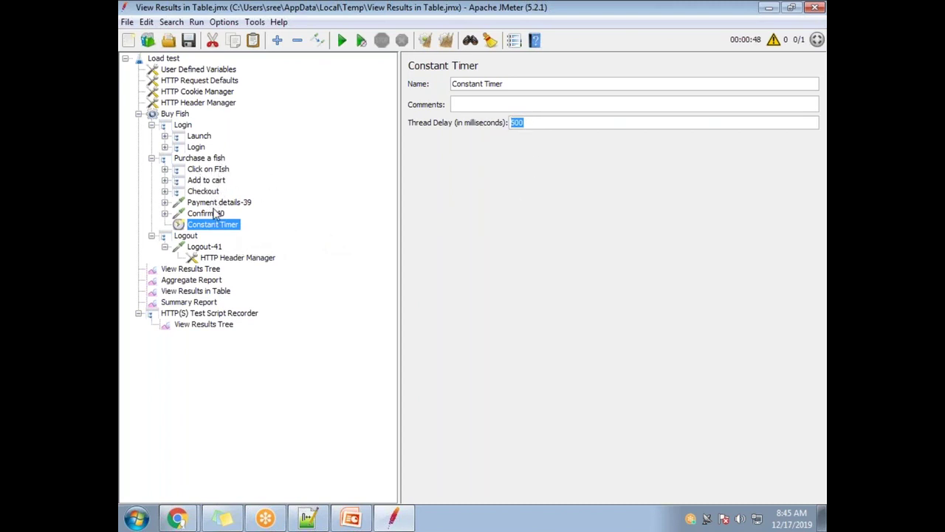
drag(213, 232, 201, 159)
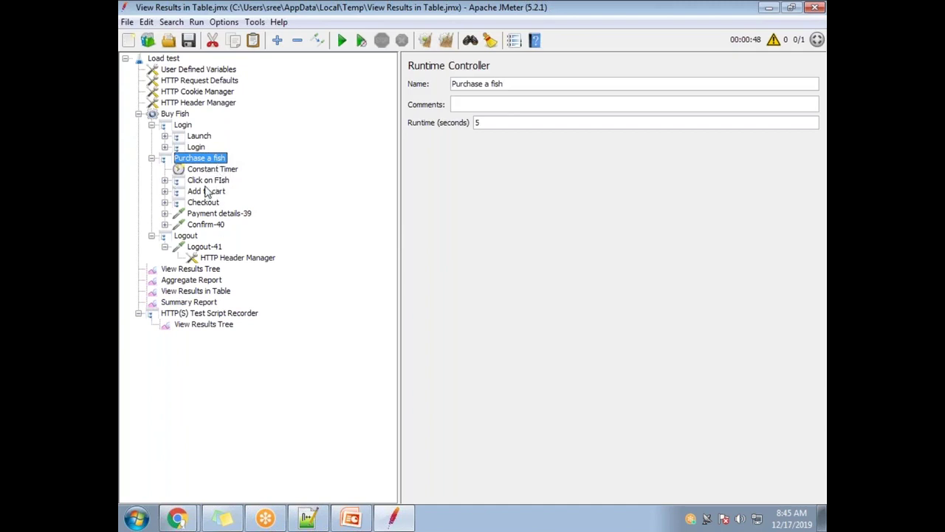
- Examine the requests inside Click on FIsh, Add to cart and Checkout that the Constant Timer applies to
click(165, 180)
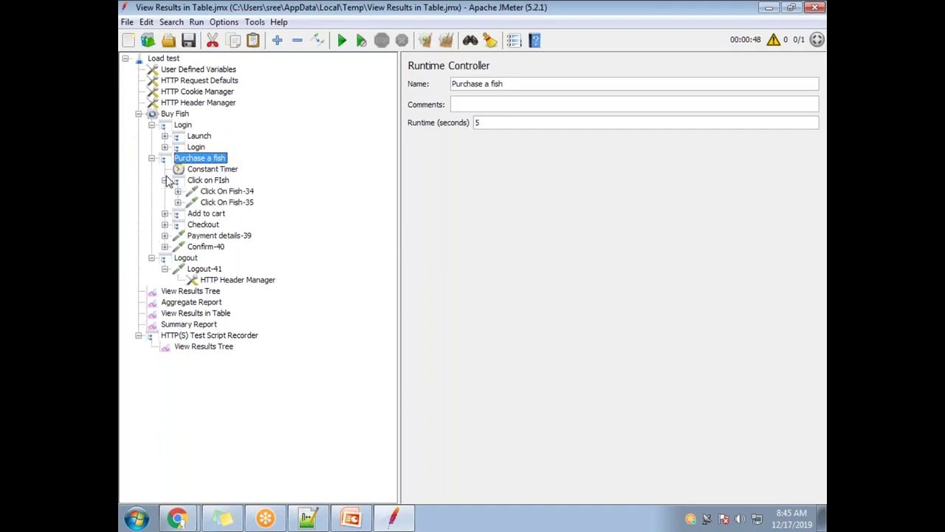
click(225, 171)
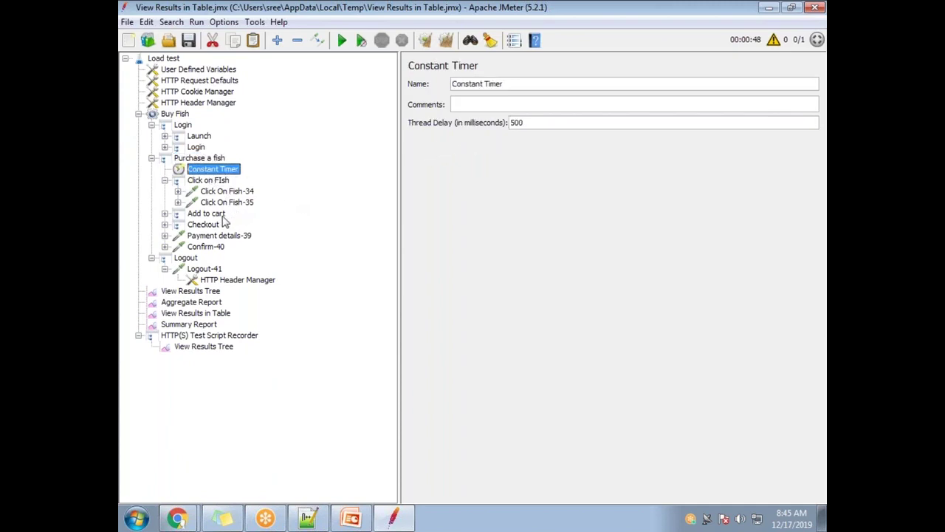
click(164, 213)
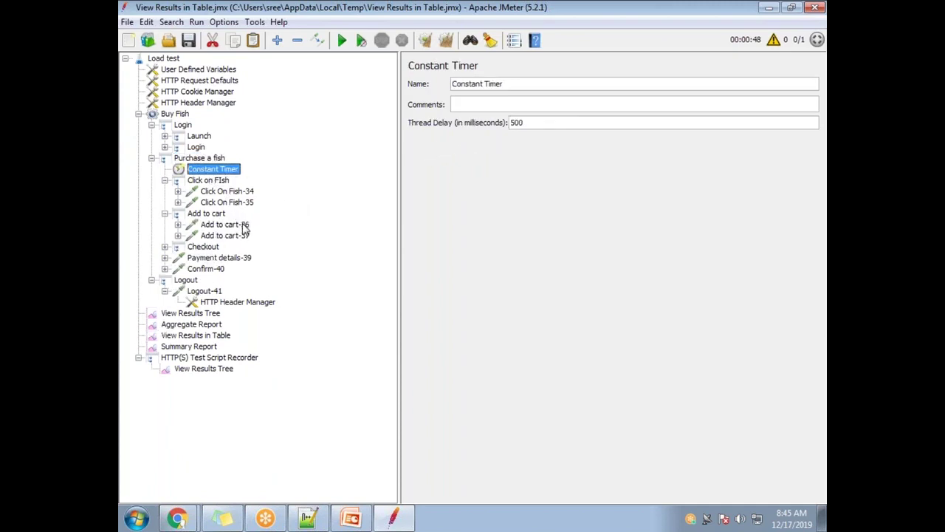
click(165, 247)
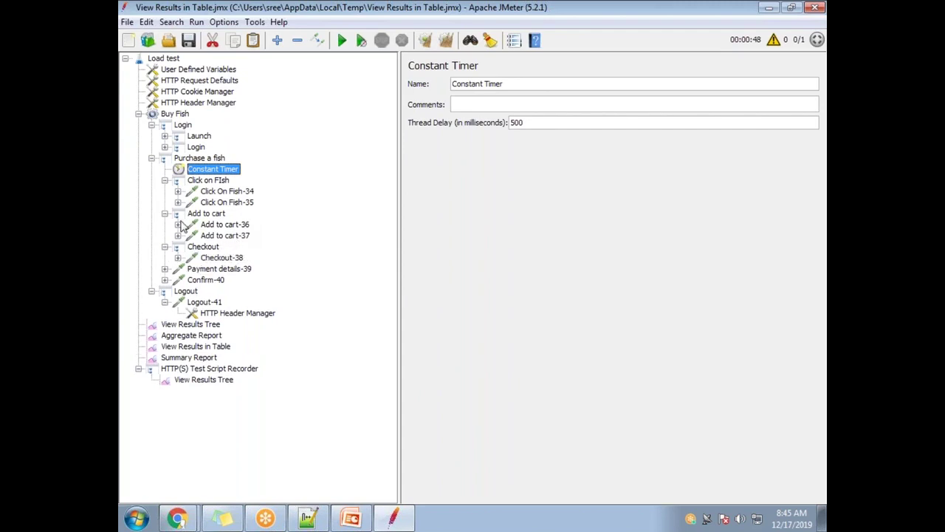
click(164, 180)
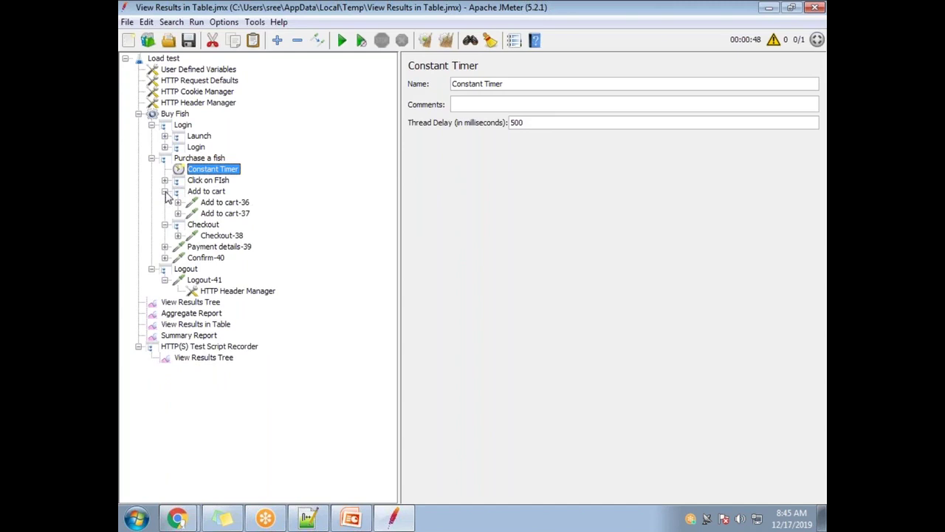
click(164, 192)
click(165, 203)
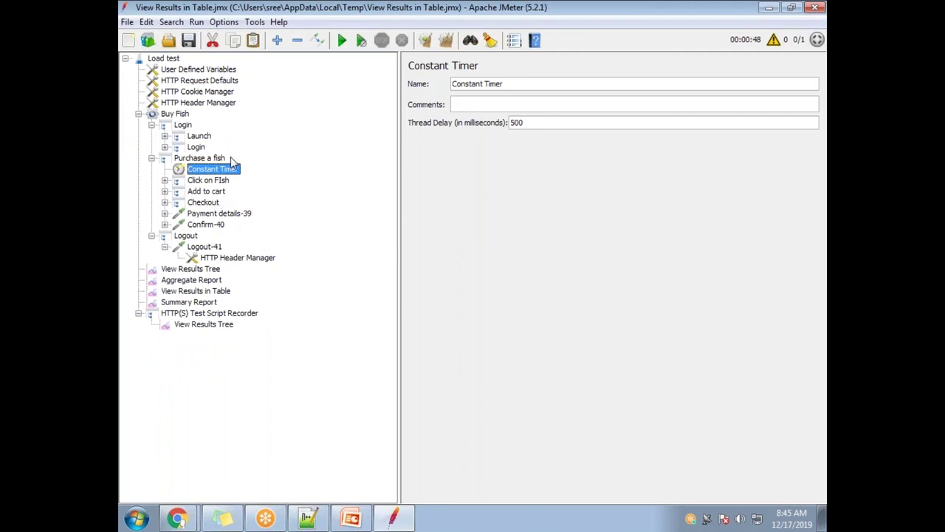
- Move the Constant Timer out of Purchase a fish to just before Logout, and review the controller's runtime and the View Results Tree
drag(222, 175, 241, 231)
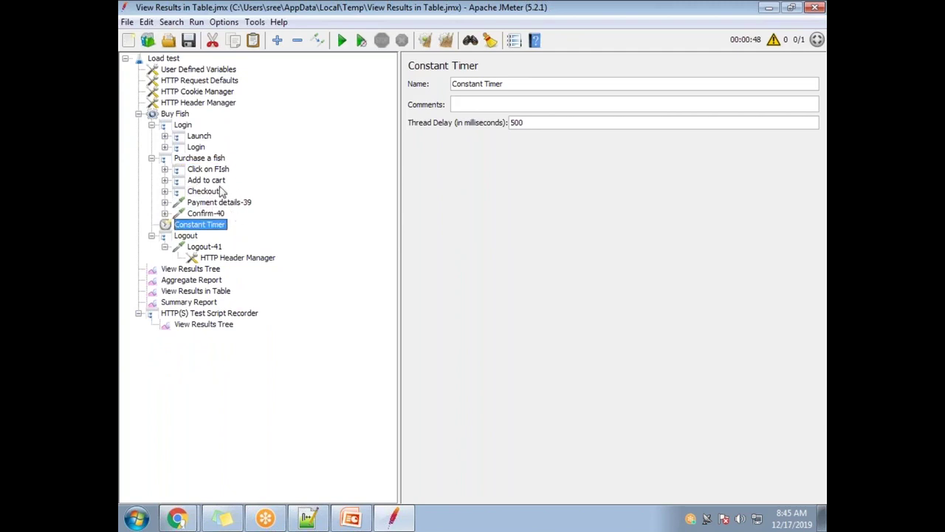
click(216, 171)
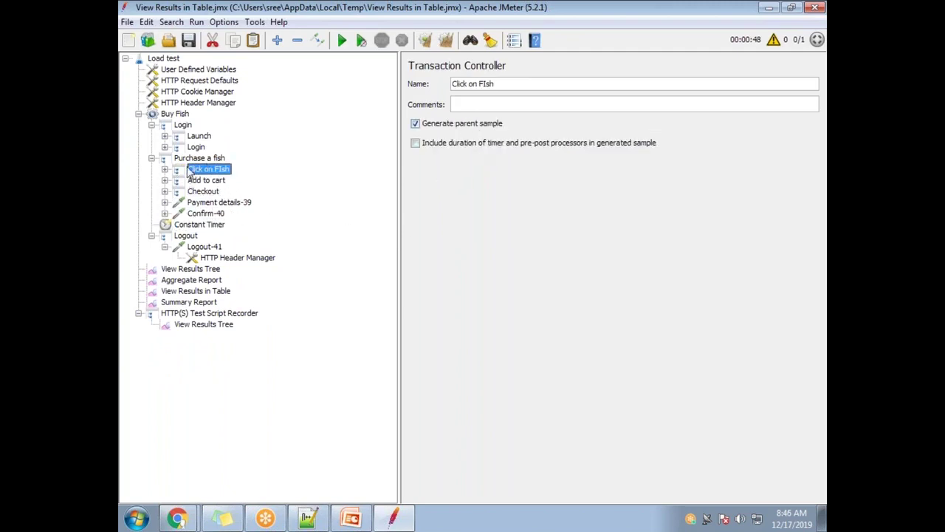
click(196, 158)
click(484, 124)
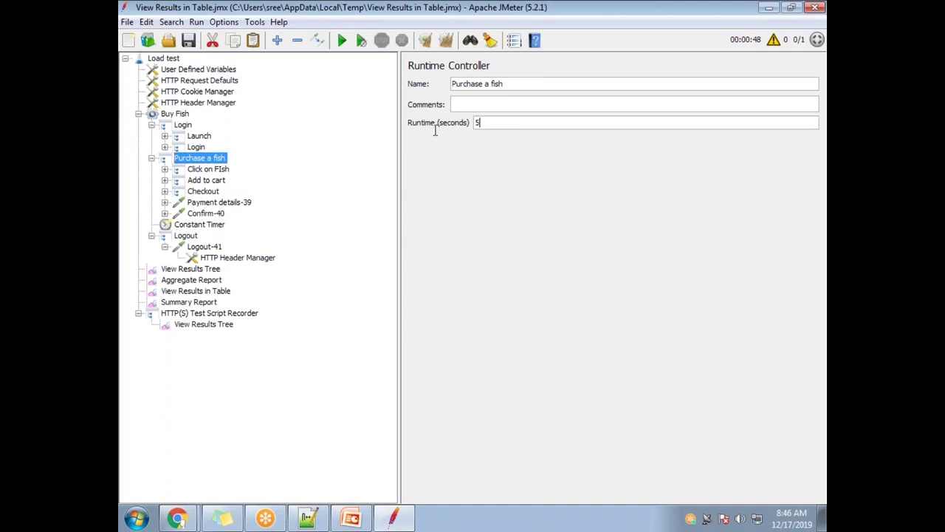
drag(481, 124, 472, 127)
click(195, 271)
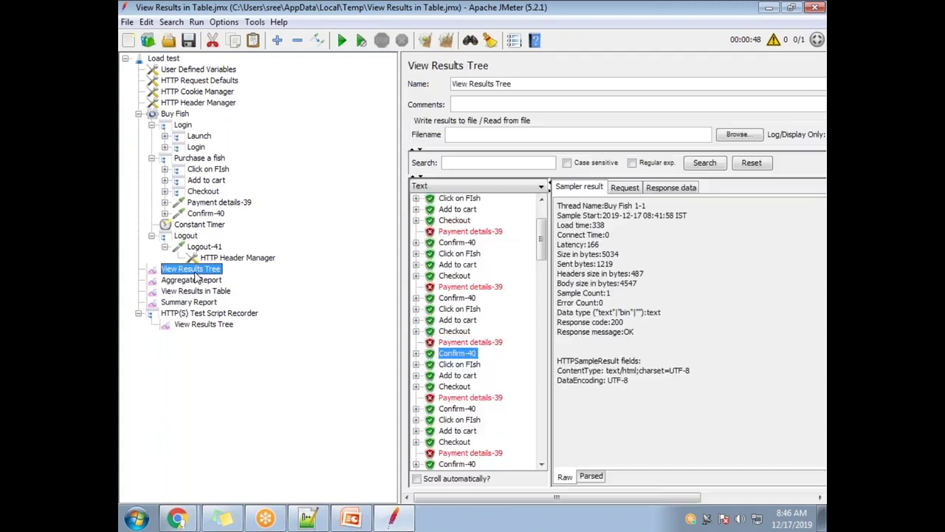
- Clear all previous results, check the Purchase a fish runtime, and run the test plan with the Constant Timer just before Logout
click(446, 40)
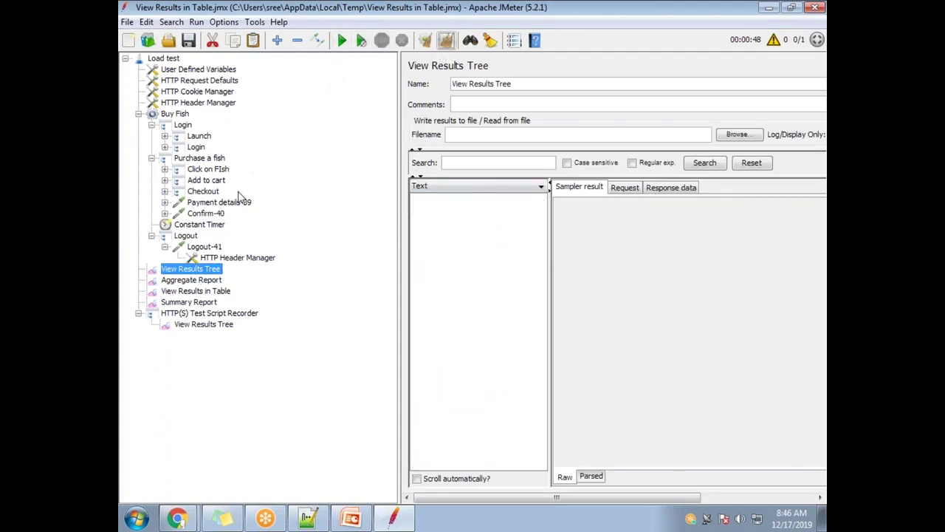
click(221, 161)
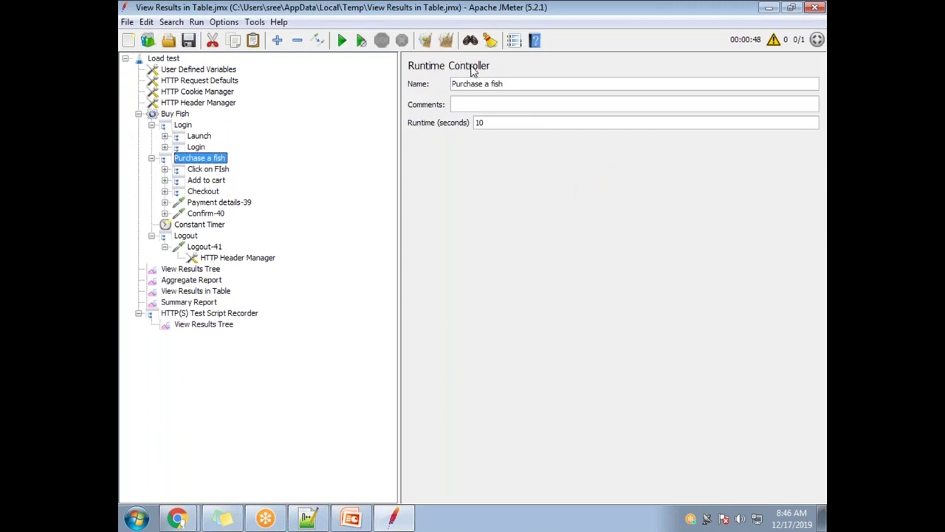
double_click(479, 122)
double_click(297, 11)
drag(300, 51, 301, 56)
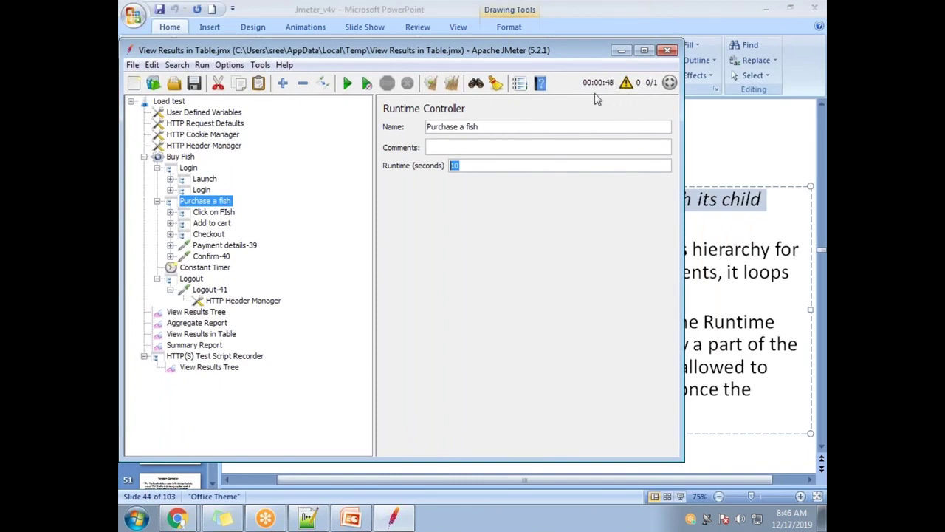
click(347, 83)
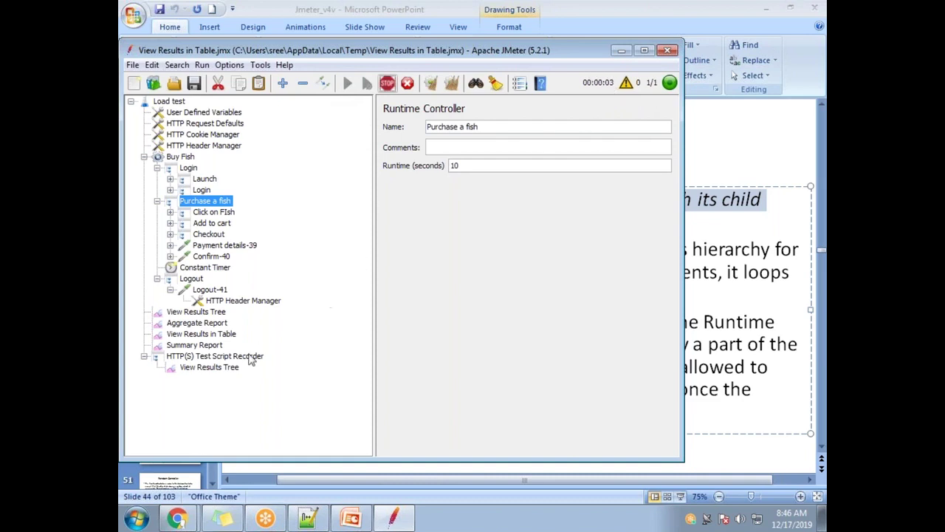
- Examine the Login sample and the first round of Purchase a fish samples, through Confirm-40, in the View Results Tree
click(198, 311)
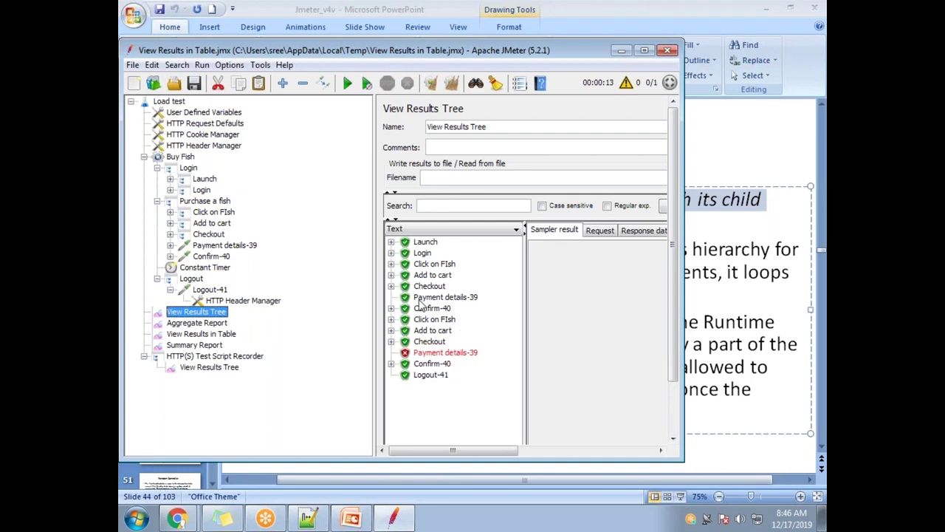
click(426, 253)
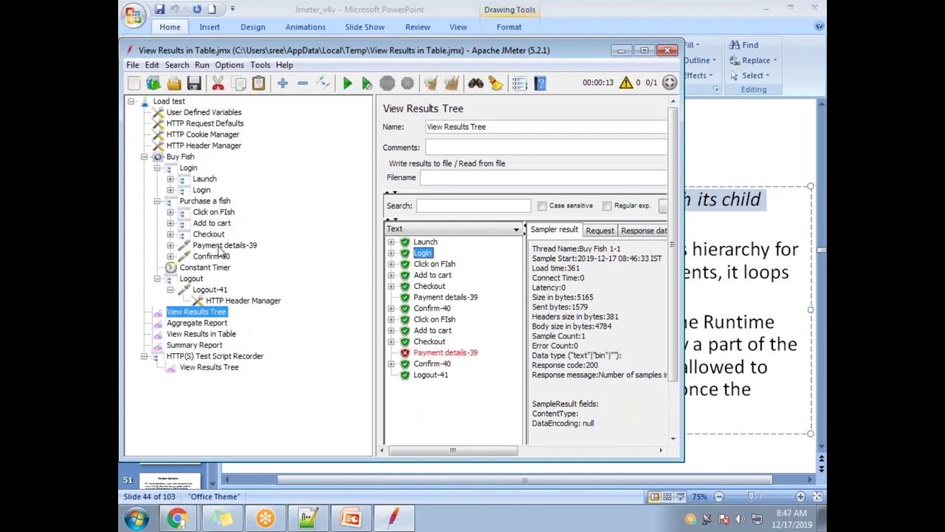
click(435, 264)
click(435, 275)
click(432, 286)
click(443, 297)
click(442, 308)
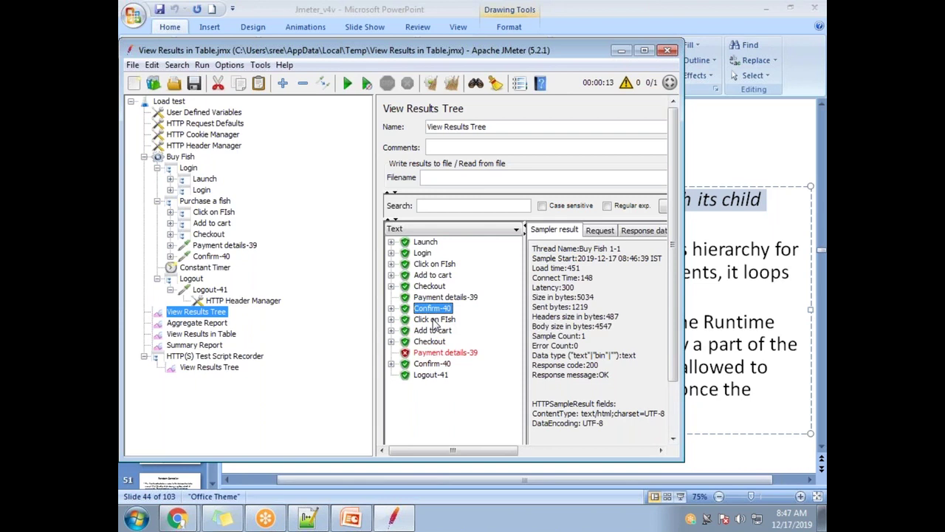
- Check the Purchase a fish runtime against the second round of samples, from Add to cart through Confirm-40
click(206, 202)
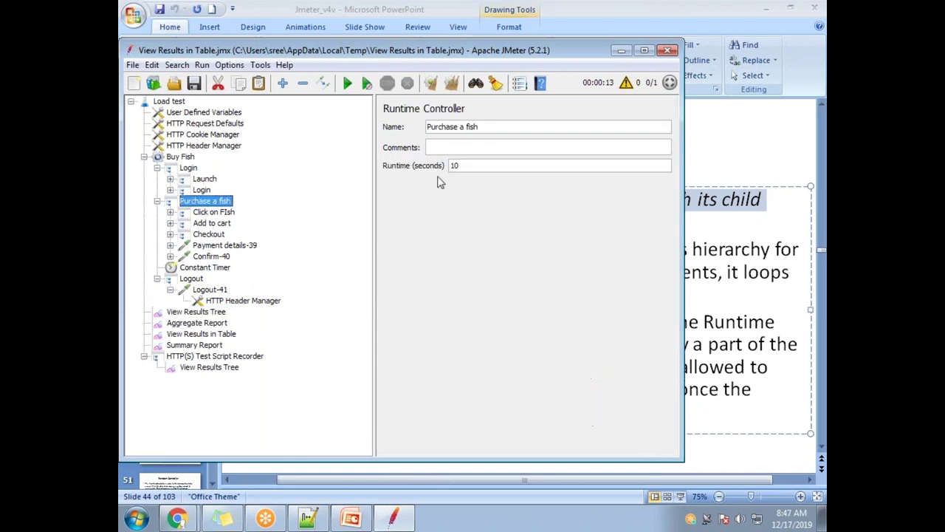
click(214, 314)
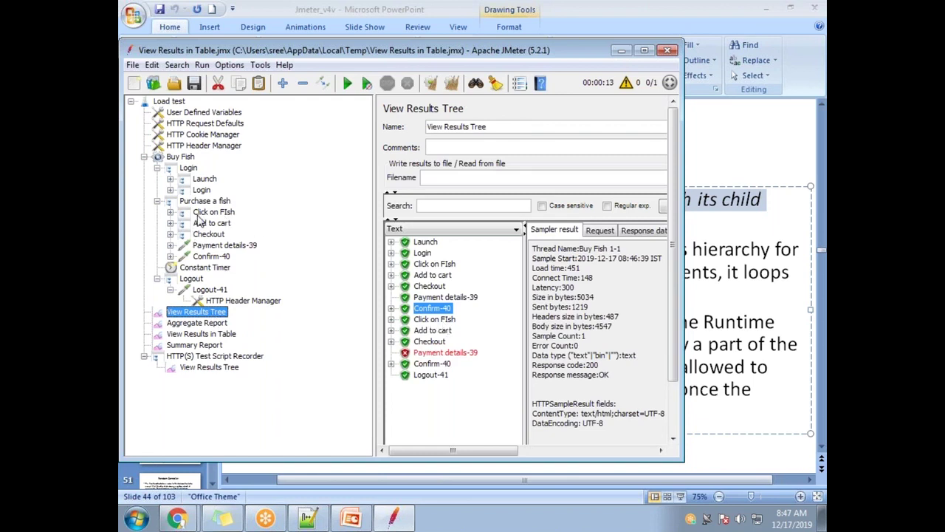
click(438, 333)
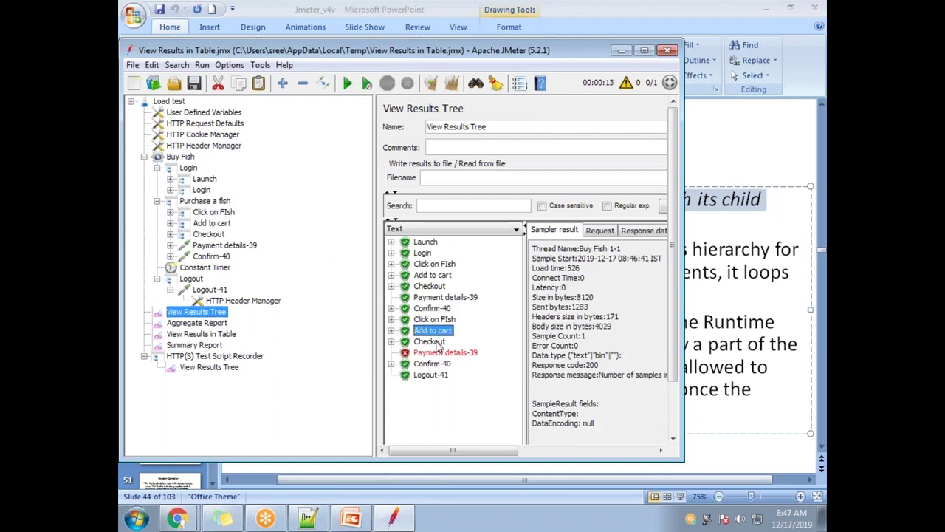
click(440, 342)
click(444, 353)
click(444, 365)
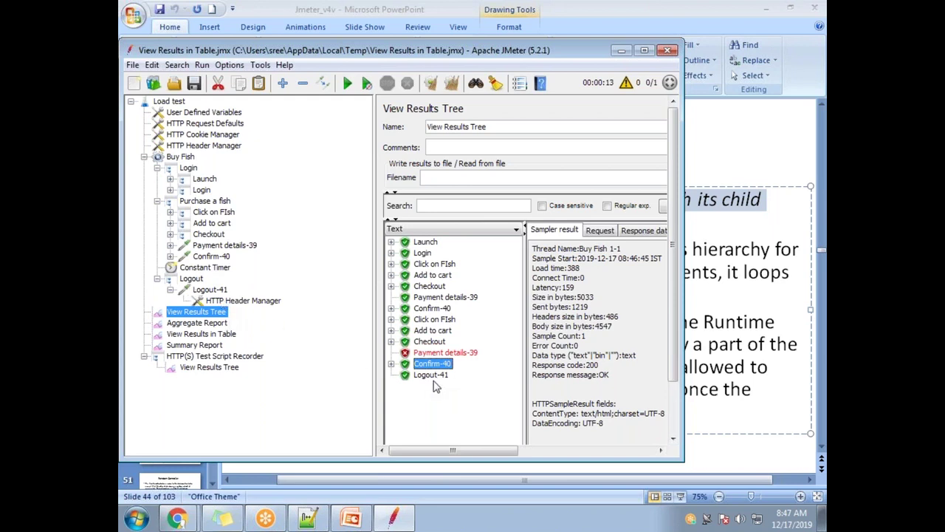
- Compare the controller's runtime with the start times of the Click on FIsh and Confirm-40 samples in both rounds
click(206, 201)
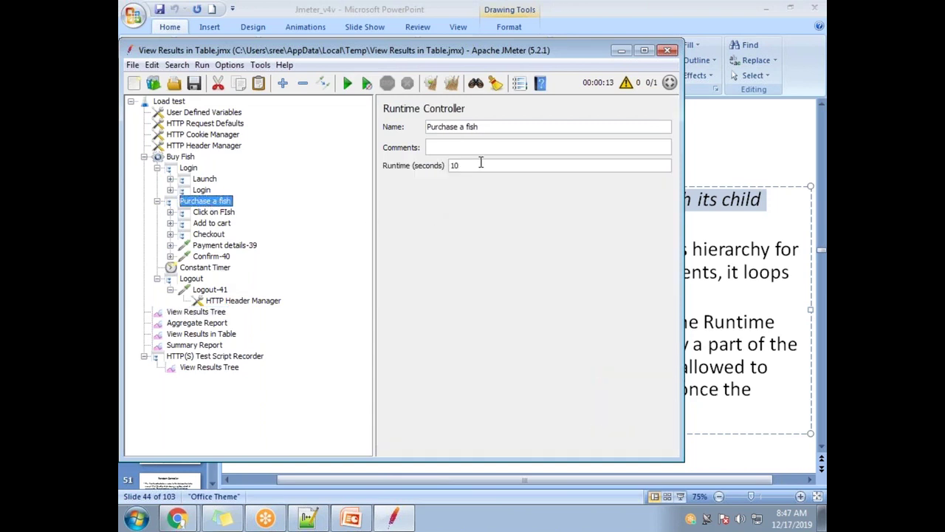
double_click(454, 165)
click(207, 315)
click(437, 266)
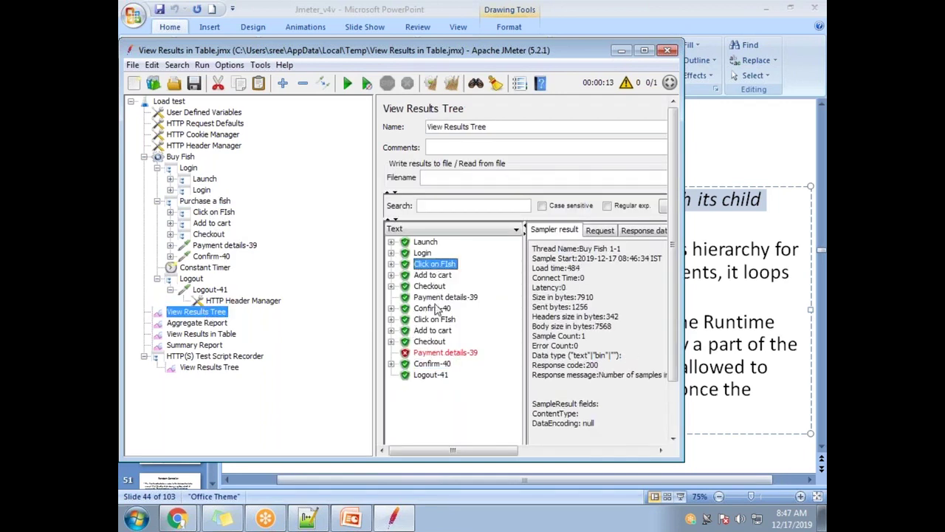
click(441, 309)
click(441, 319)
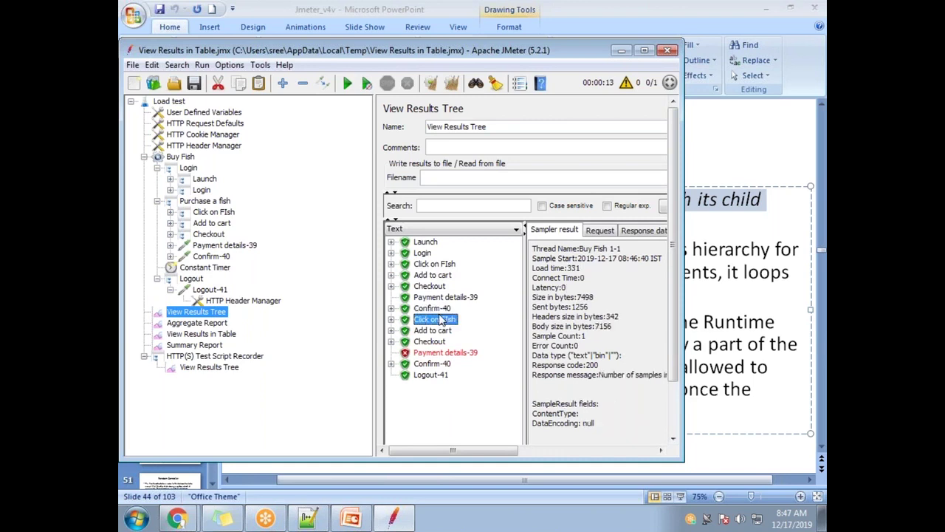
click(434, 363)
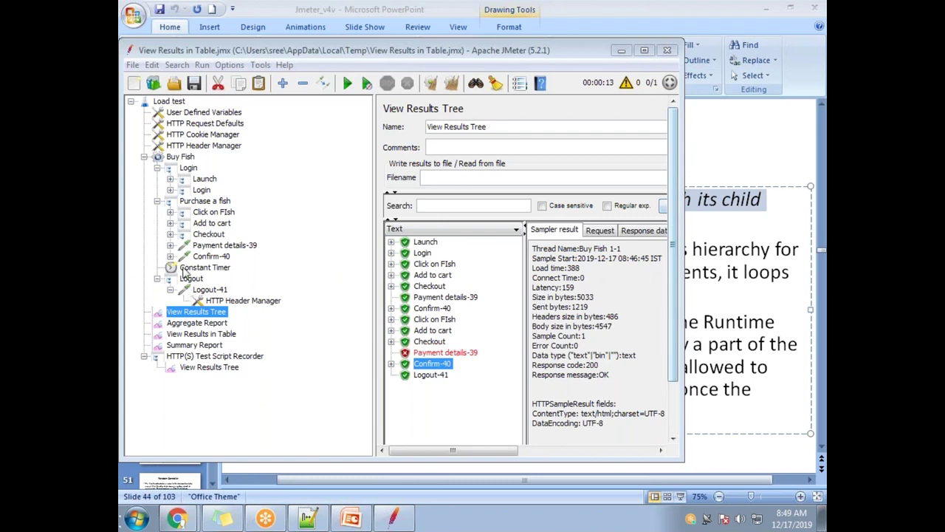
- Review the Purchase a fish runtime in seconds and the Constant Timer's thread delay in milliseconds
click(211, 203)
double_click(454, 165)
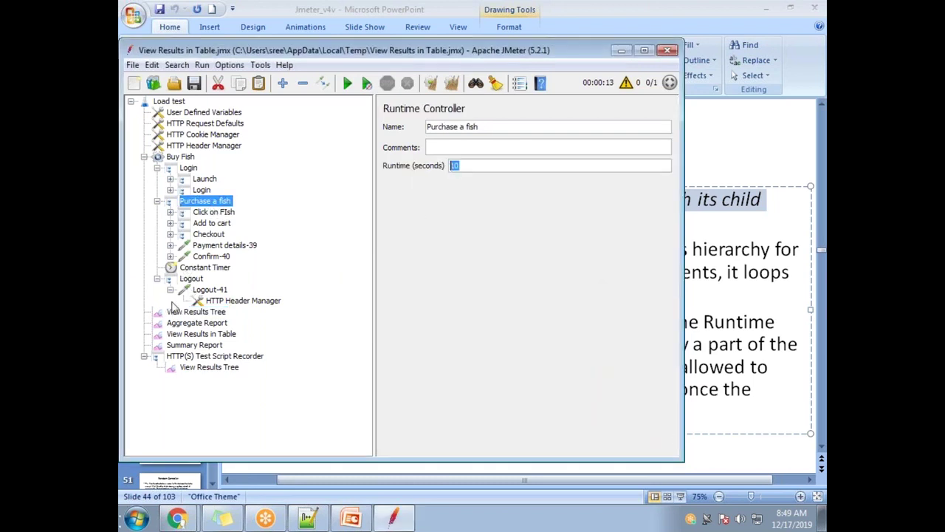
click(199, 268)
double_click(492, 165)
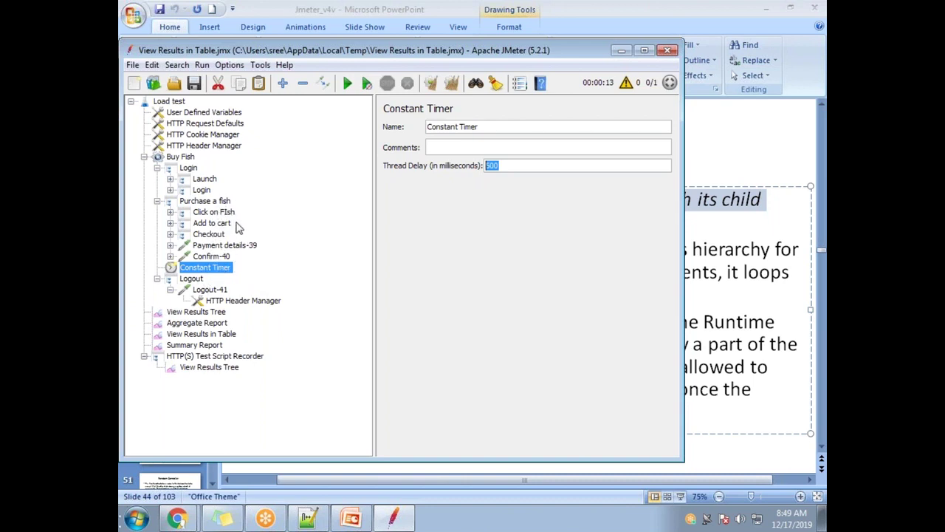
click(224, 202)
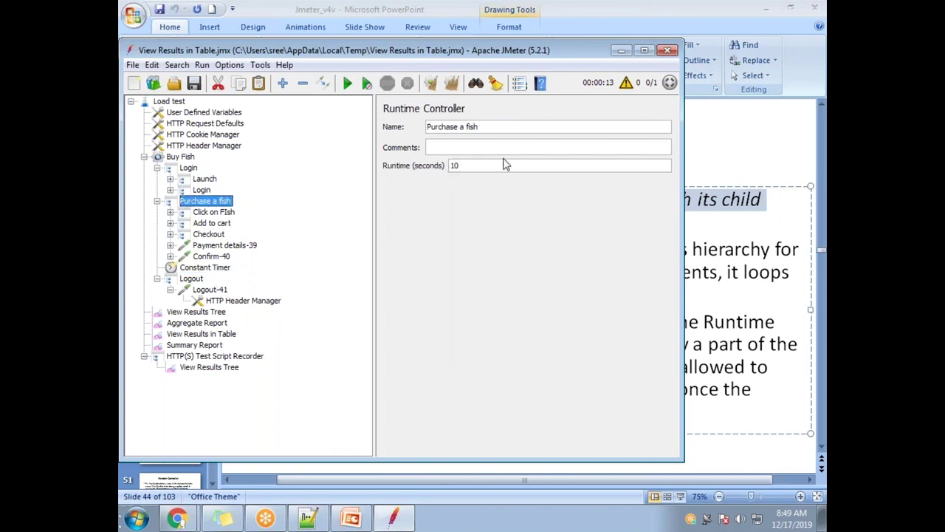
click(207, 268)
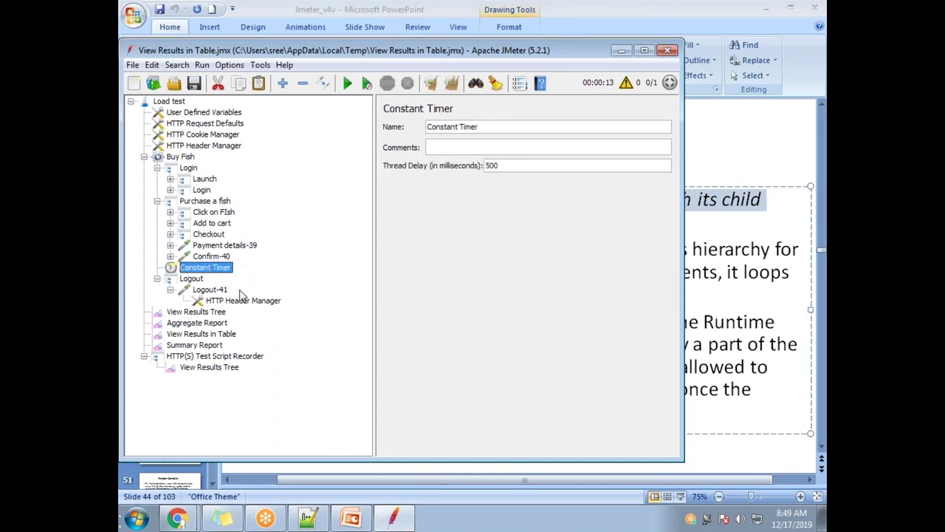
- Remove the Constant Timer from the Buy Fish thread group and confirm the removal
right_click(208, 267)
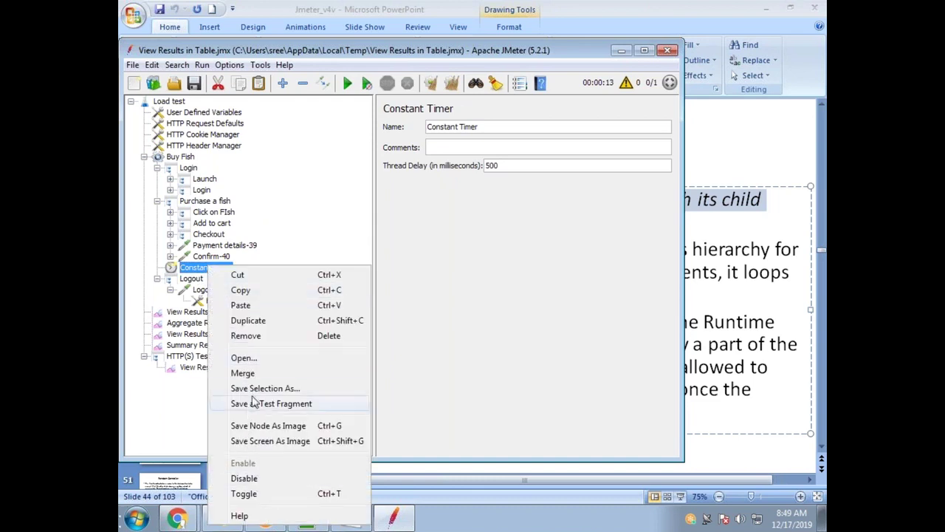
click(263, 337)
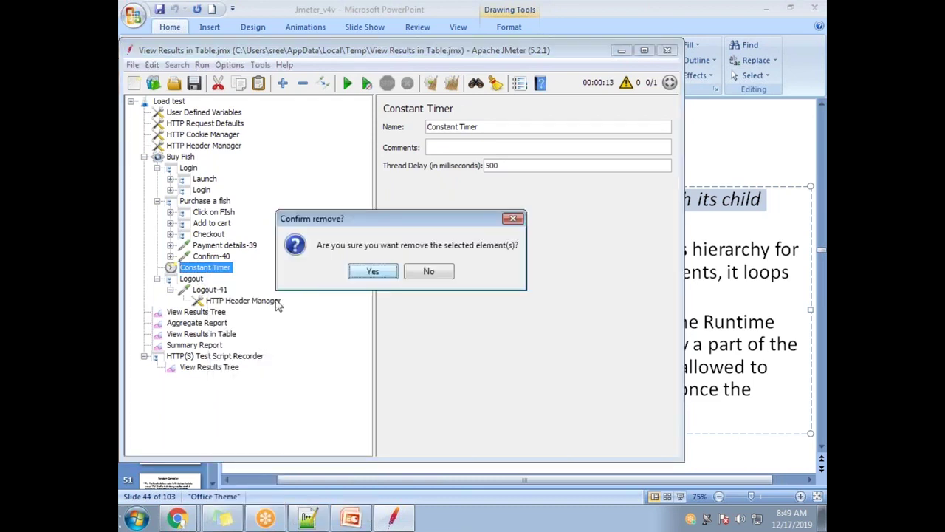
click(354, 277)
- Check the Purchase a fish controller and clear all results from the View Results Tree
click(204, 201)
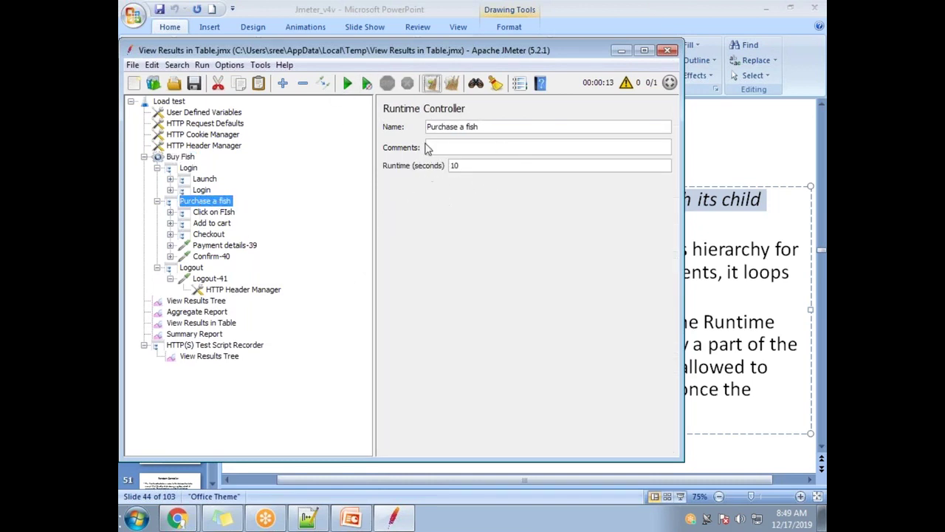
click(215, 301)
click(451, 83)
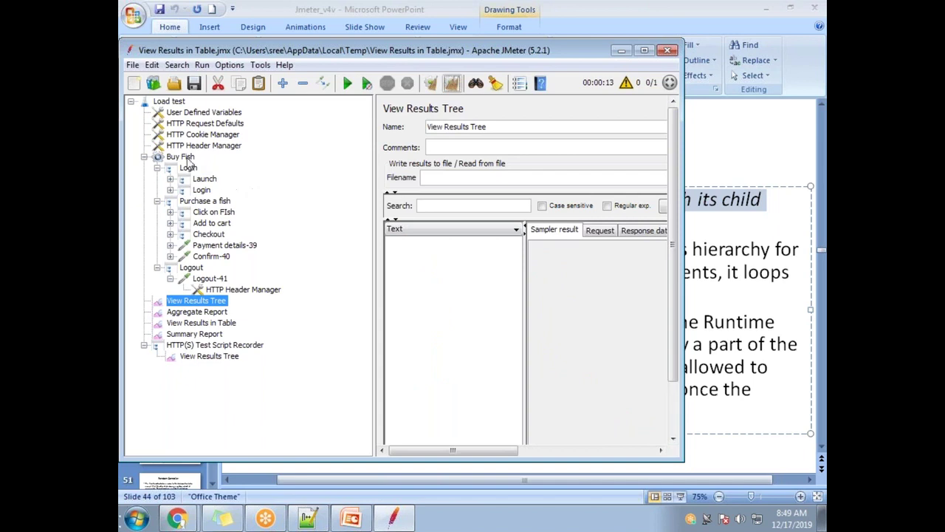
- Review the runtime value of the Purchase a fish Runtime Controller
click(212, 206)
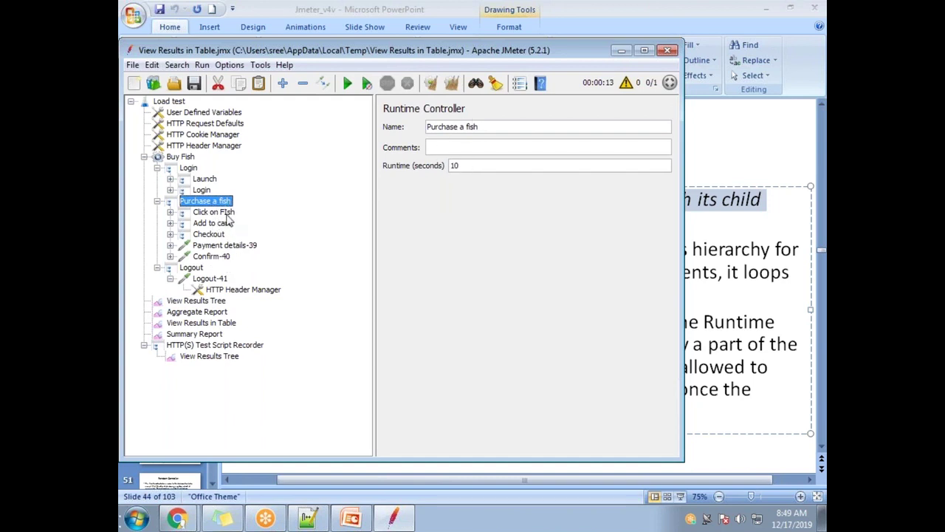
click(456, 166)
drag(474, 165, 434, 166)
click(463, 168)
click(578, 26)
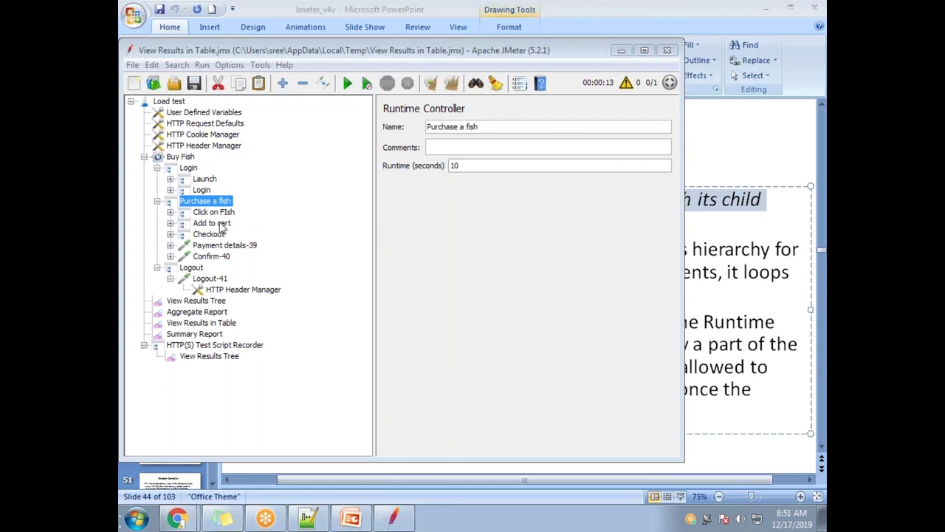
drag(486, 164, 448, 162)
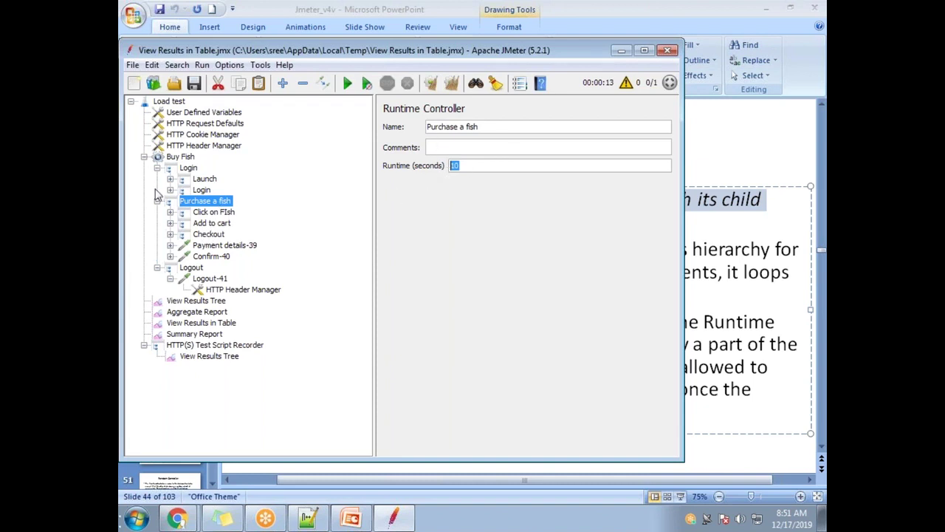
- Run the test plan without the timer and examine the first round of samples, from Click on FIsh to Confirm-40, in the View Results Tree
click(217, 302)
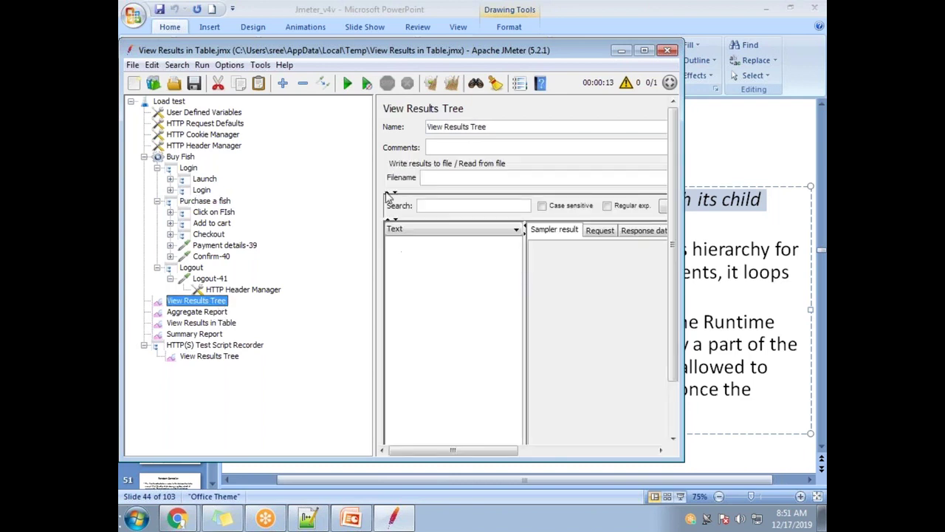
click(347, 82)
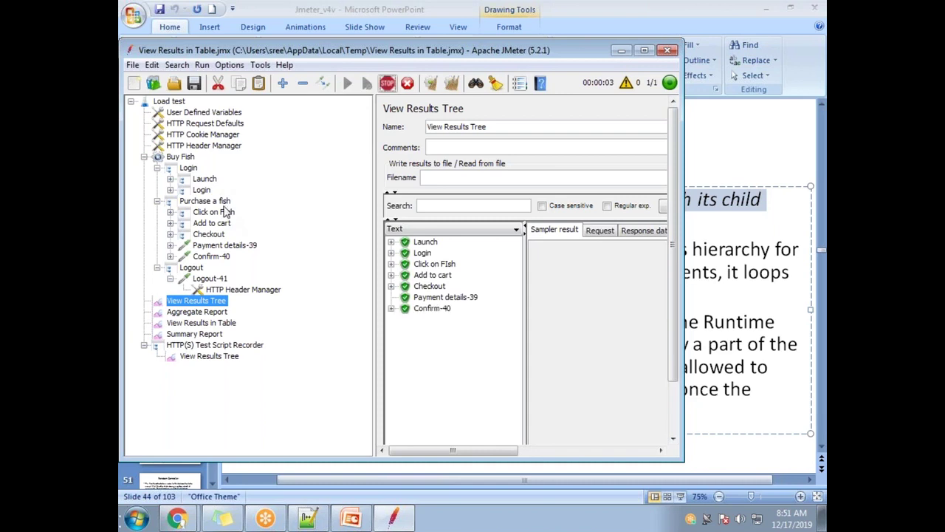
click(434, 276)
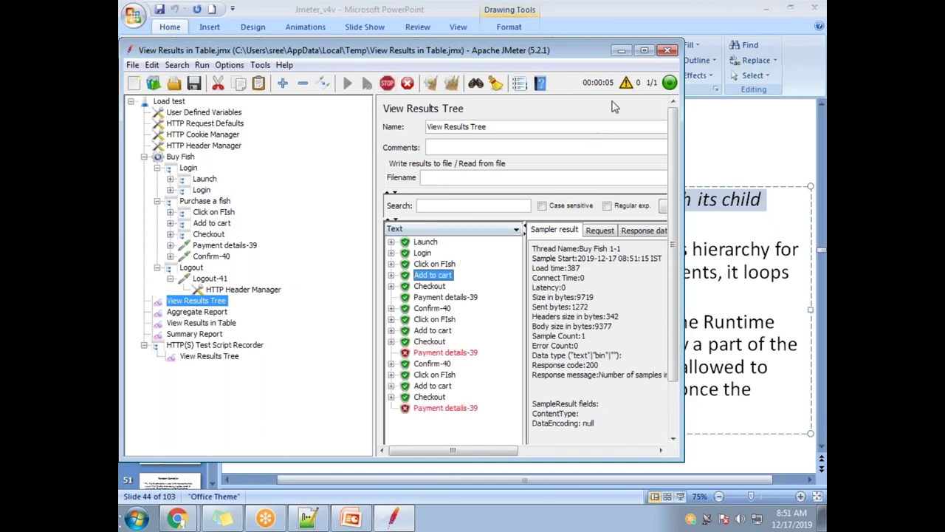
click(438, 265)
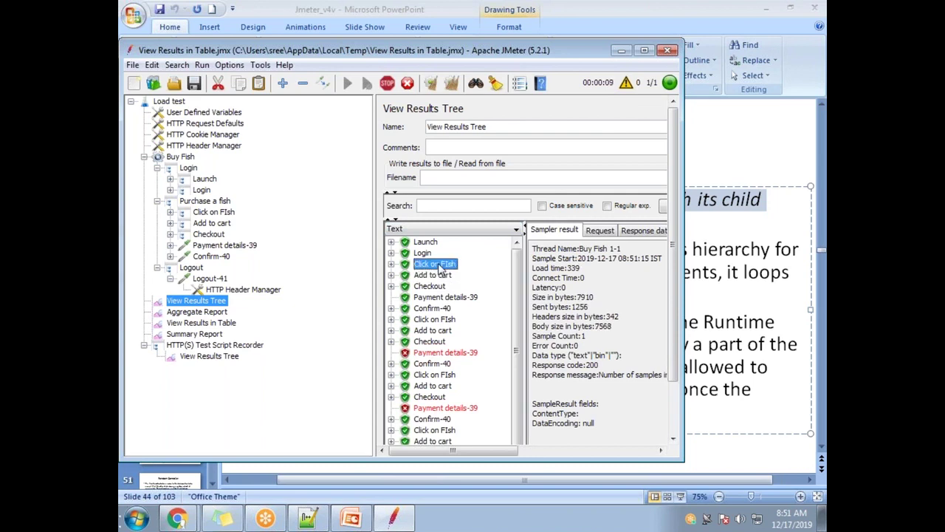
click(442, 319)
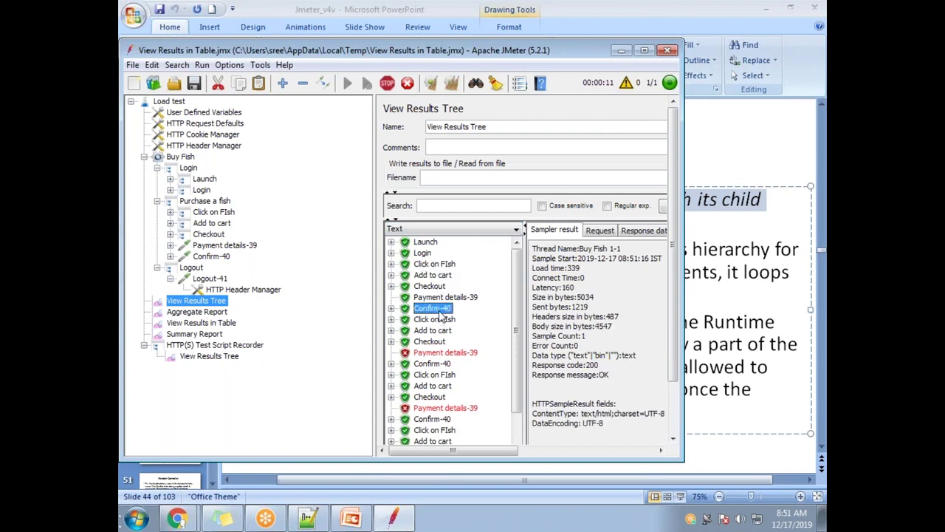
click(442, 266)
click(445, 309)
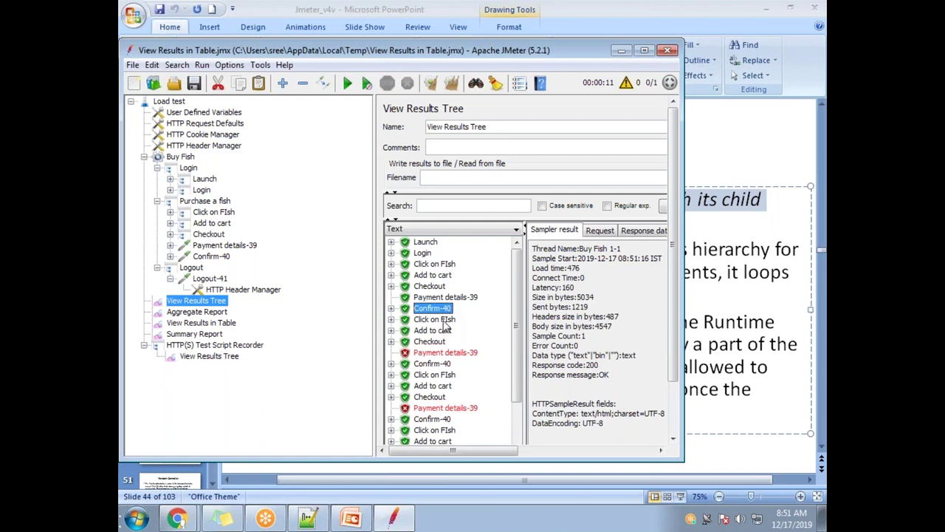
- Examine the Confirm-40 and Click on FIsh samples of the following rounds to follow how Purchase a fish repeats
click(435, 364)
scroll(472, 369, down, 3)
click(444, 292)
click(446, 335)
click(446, 347)
click(443, 392)
click(446, 403)
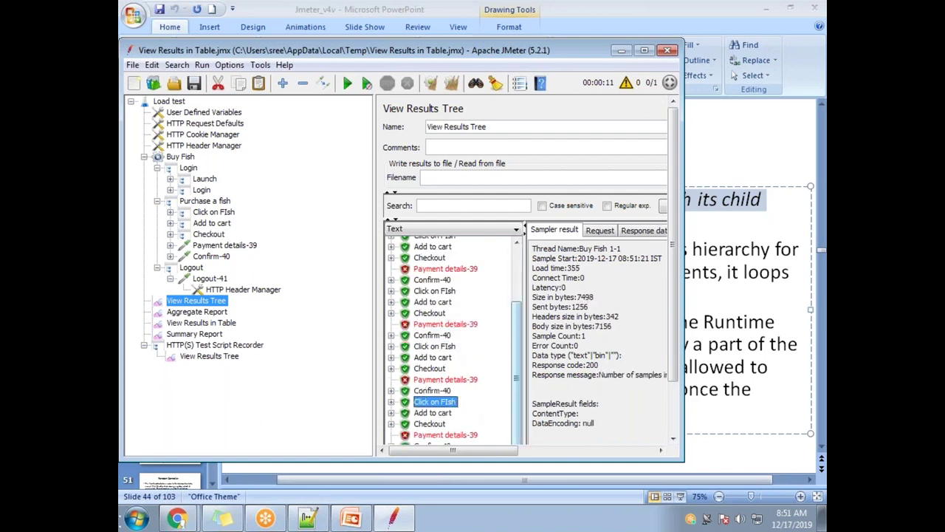
- Maximize the JMeter window and inspect the remaining samples down to the last Confirm-40 before Logout-41
drag(418, 48, 412, 6)
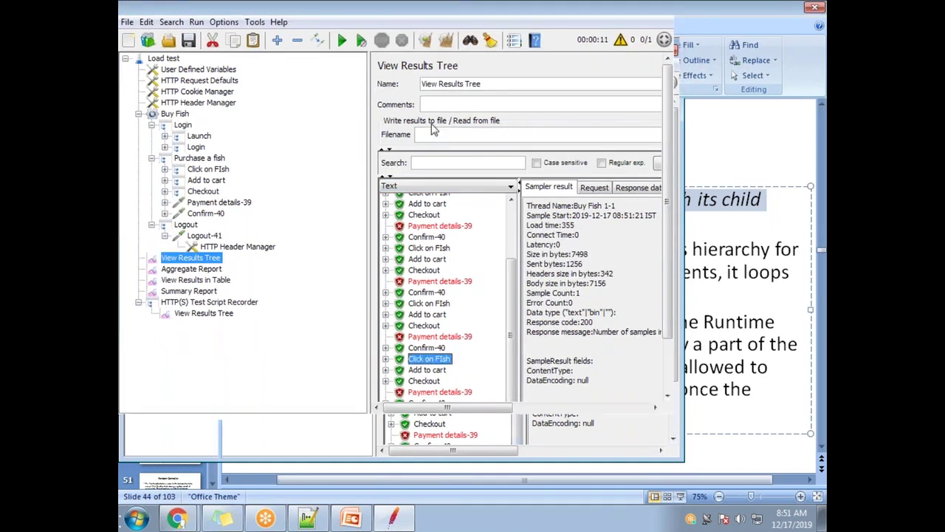
click(471, 404)
click(471, 415)
click(459, 459)
scroll(505, 399, down, 1)
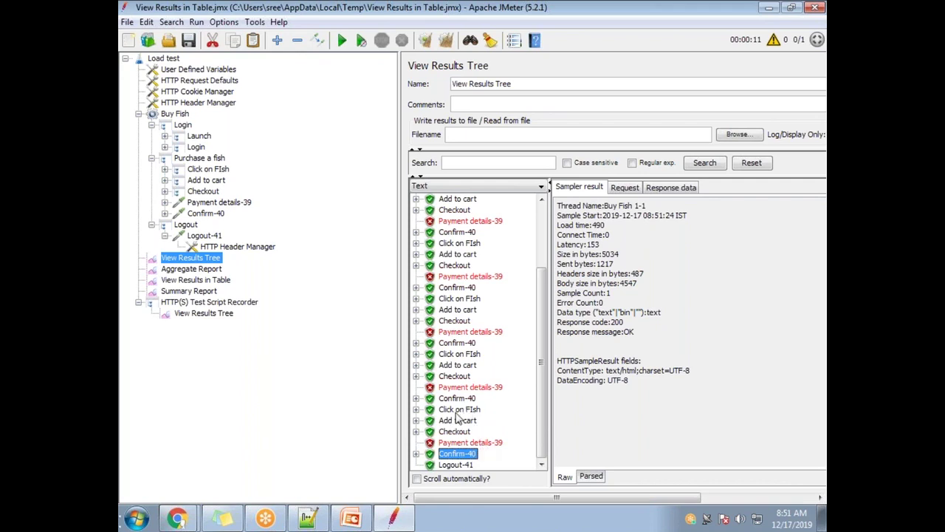
- Add a Constant Timer with a thread delay of 2000 ms to the Purchase a fish Runtime Controller
click(211, 158)
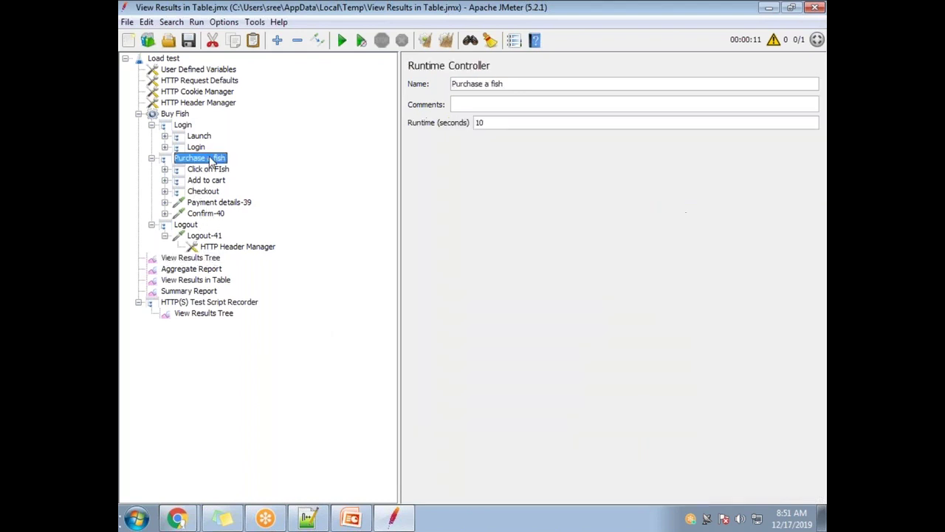
right_click(211, 158)
mouse_move(280, 171)
mouse_move(480, 232)
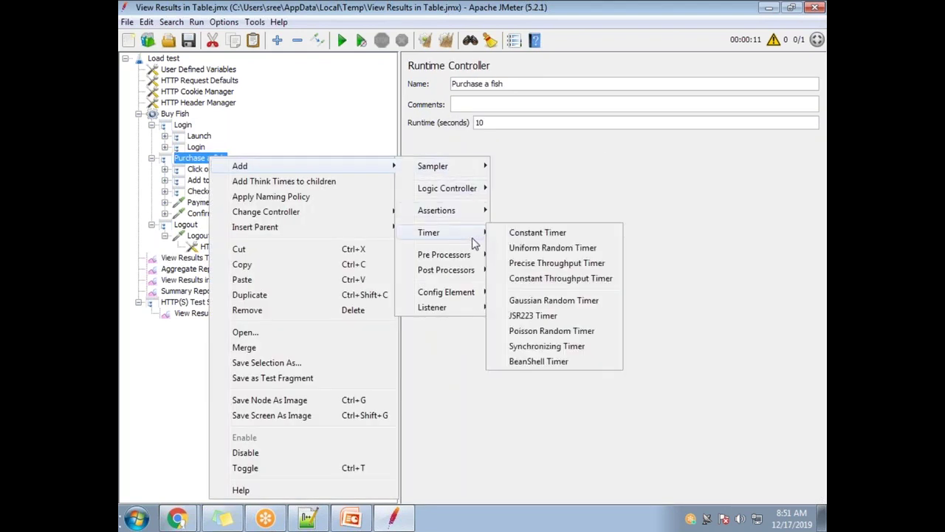
click(538, 234)
drag(548, 126, 494, 125)
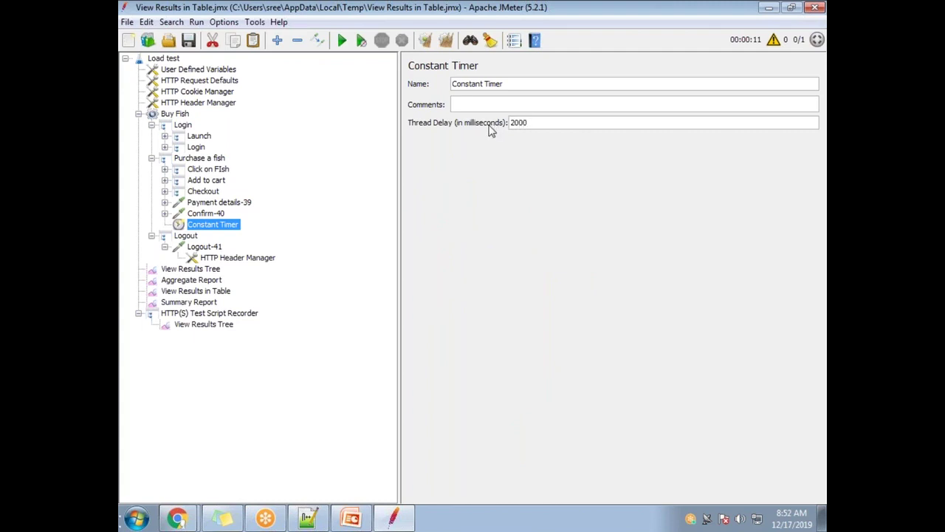
drag(538, 123, 506, 121)
- Set the Purchase a fish runtime to 3 seconds and check it against the Constant Timer's delay
click(208, 159)
drag(497, 123, 449, 120)
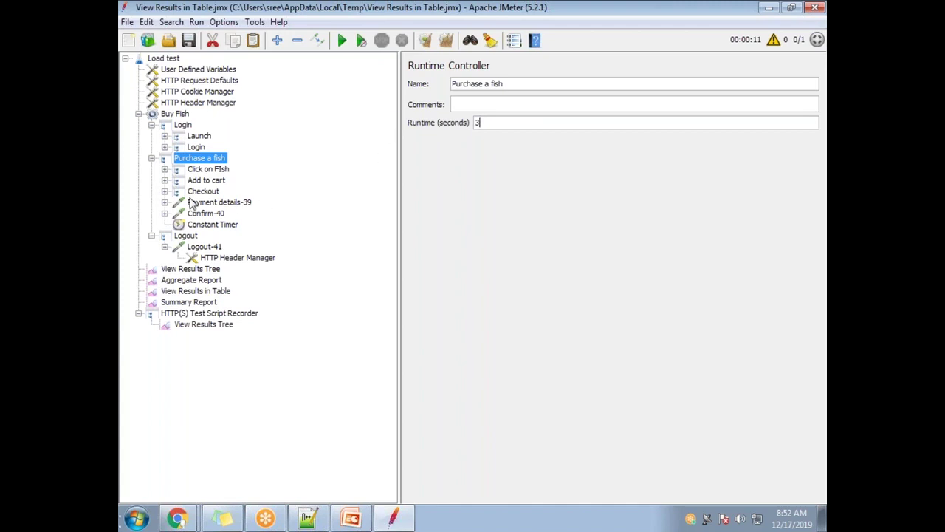
click(208, 227)
click(527, 124)
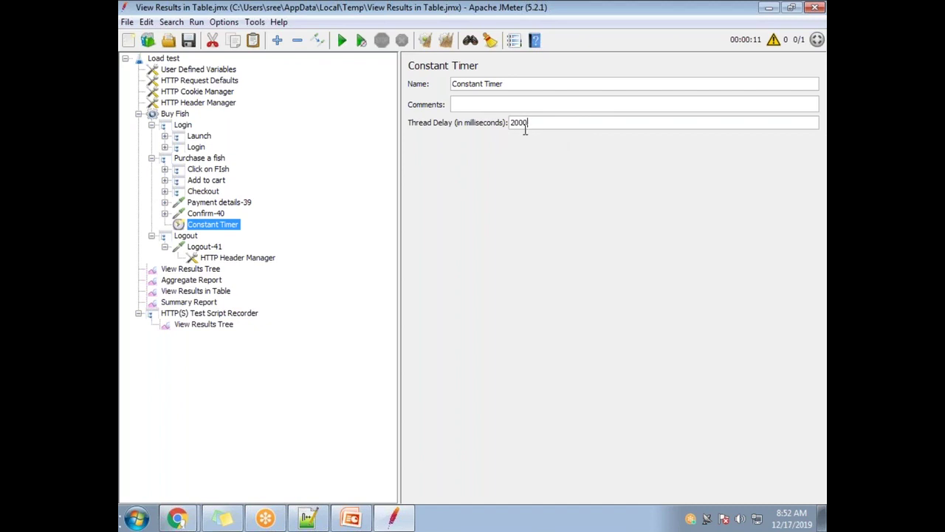
click(222, 170)
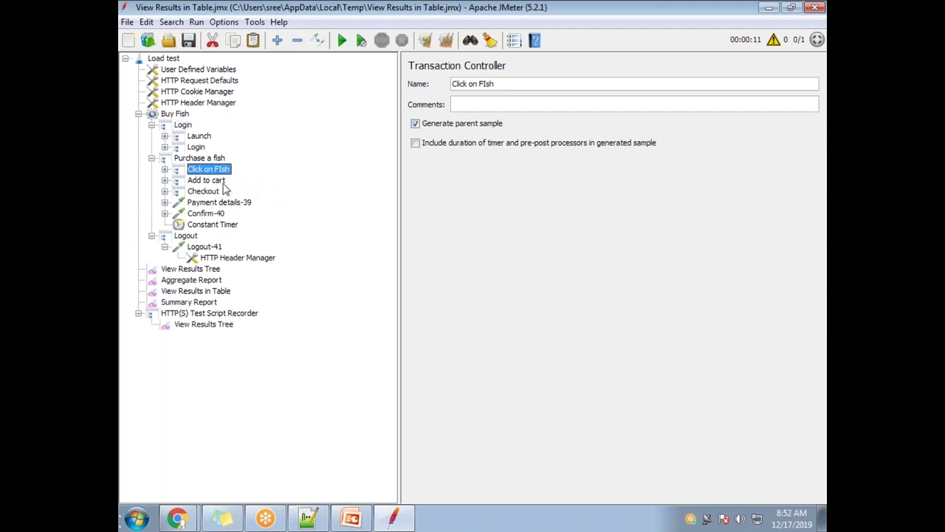
click(214, 159)
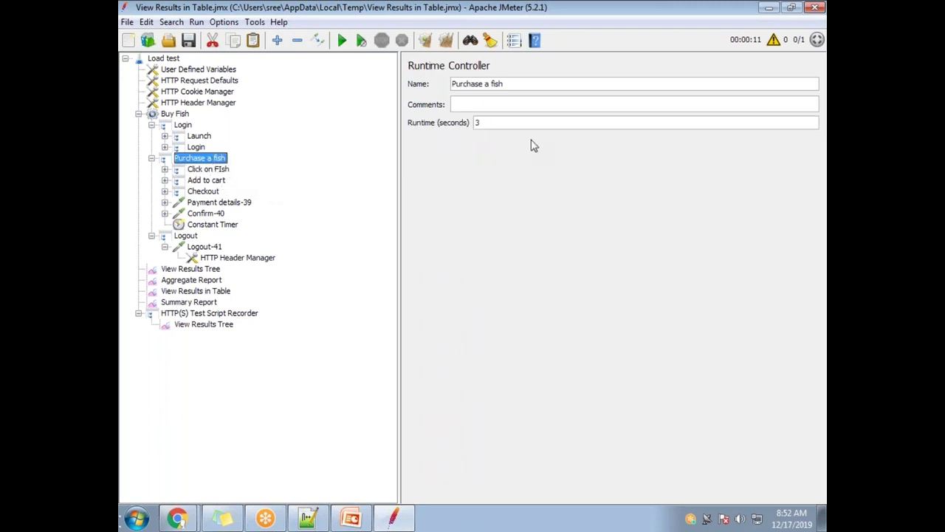
double_click(478, 122)
- Clear all previous results and run the test plan with the View Results Tree displayed
click(446, 42)
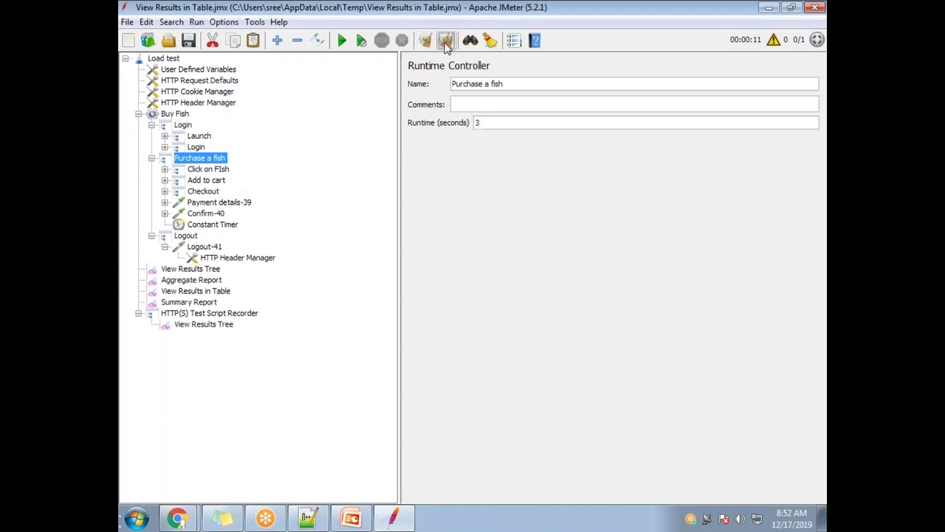
click(211, 272)
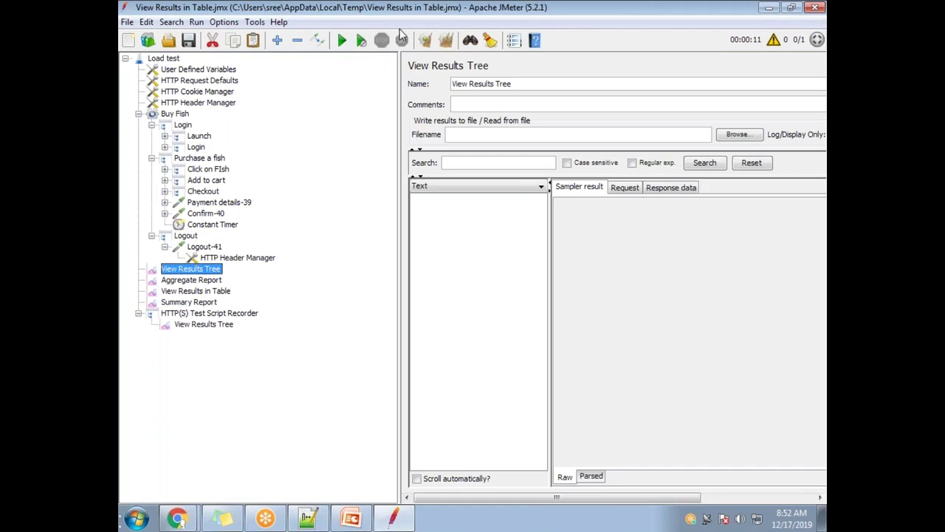
click(342, 40)
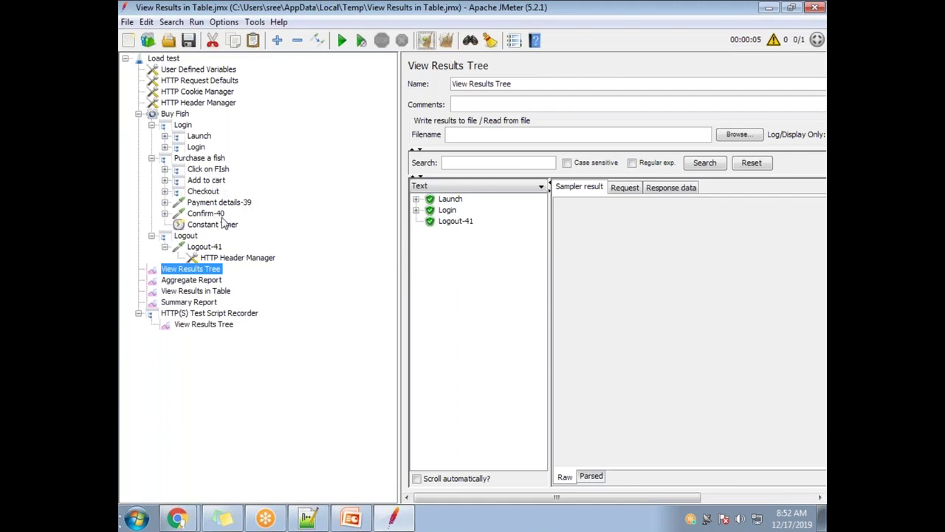
- Set the Purchase a fish runtime to 10 seconds and rerun the test plan with cleared results
click(218, 160)
drag(505, 124, 431, 125)
text(10)
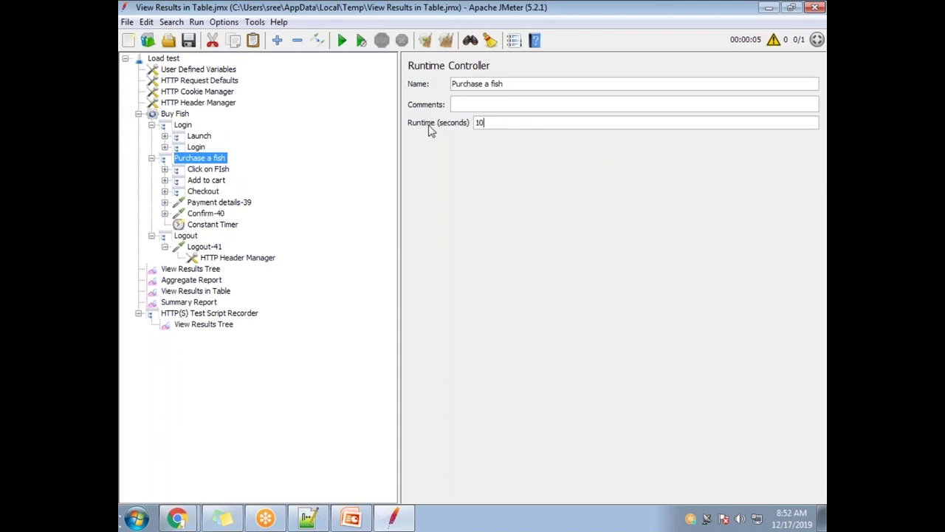
click(209, 270)
click(446, 40)
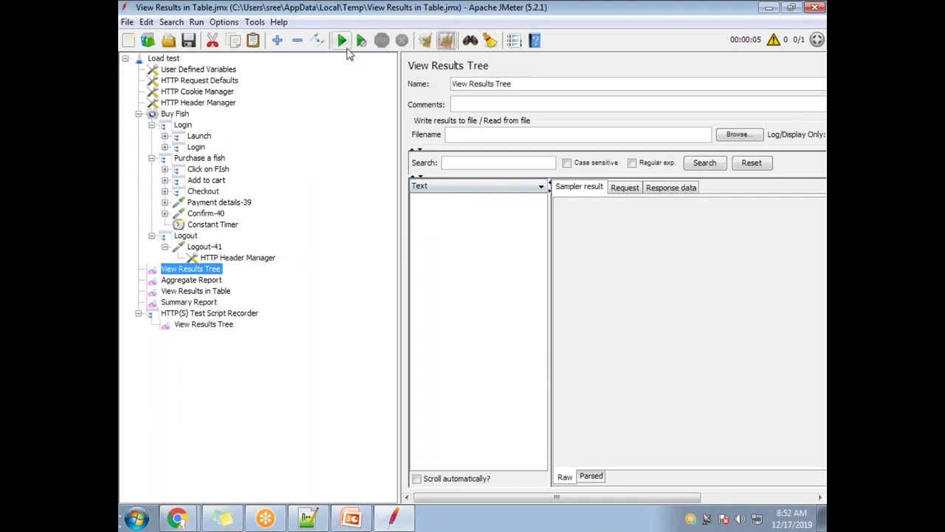
click(342, 40)
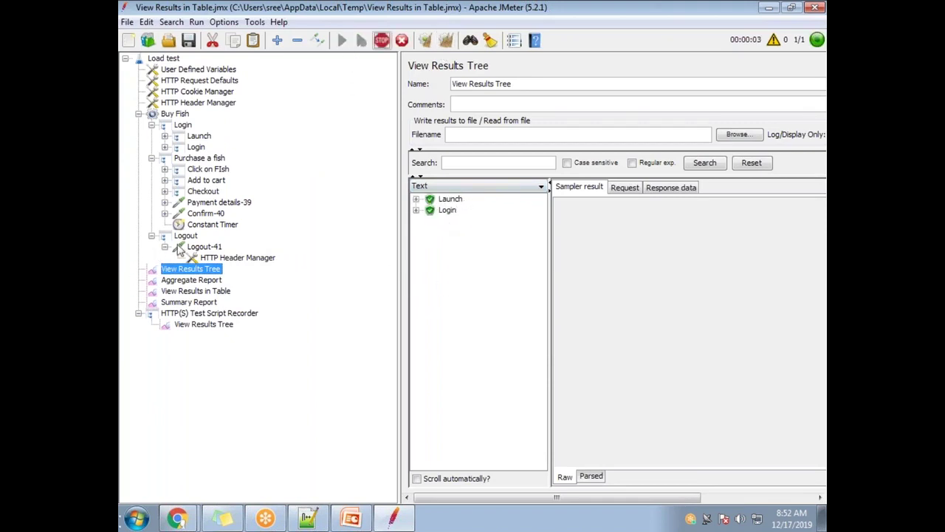
- Compare the samples in the View Results Tree with the requests inside Click on FIsh and Add to cart
click(226, 227)
click(199, 170)
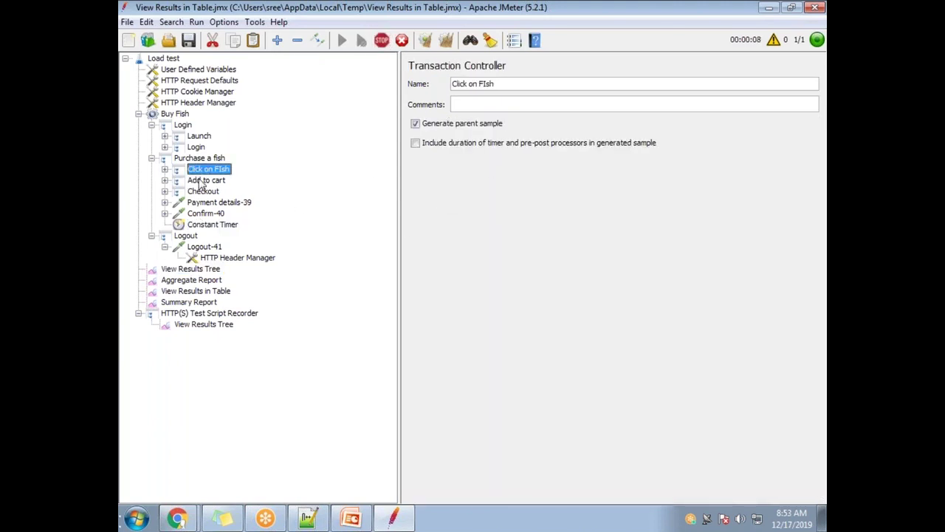
click(201, 269)
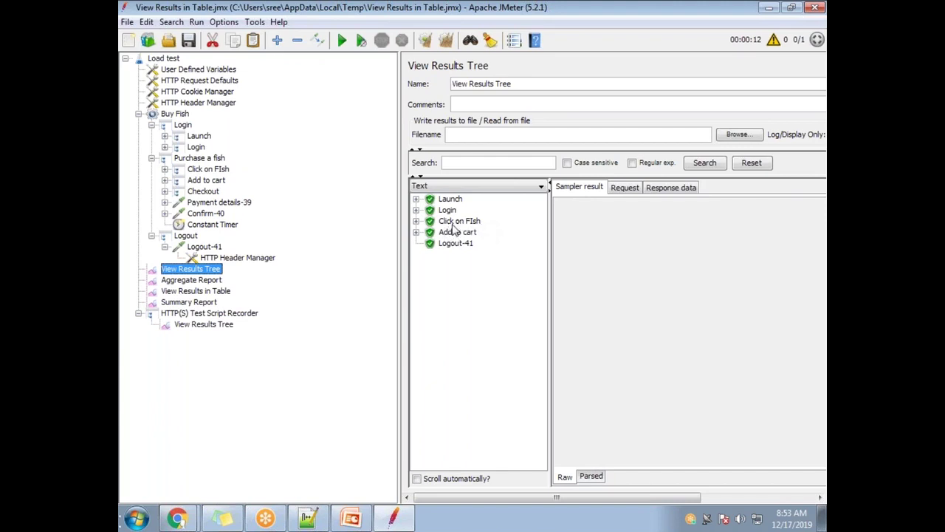
click(164, 180)
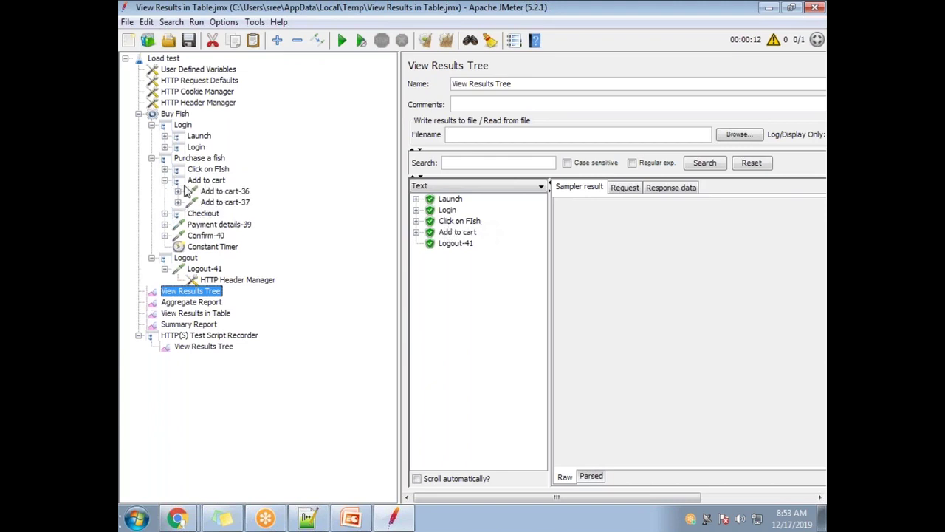
click(165, 170)
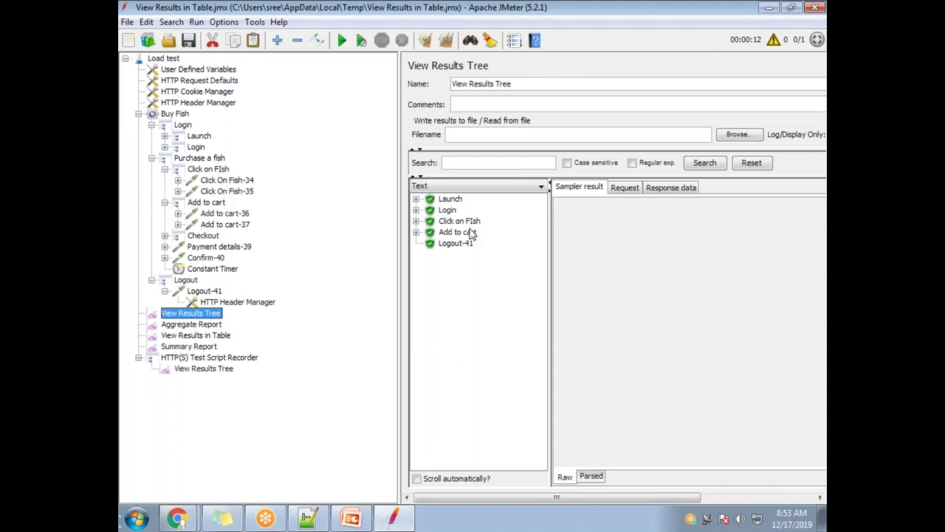
- Review the Purchase a fish Runtime Controller's runtime against the samples recorded in the View Results Tree
click(199, 158)
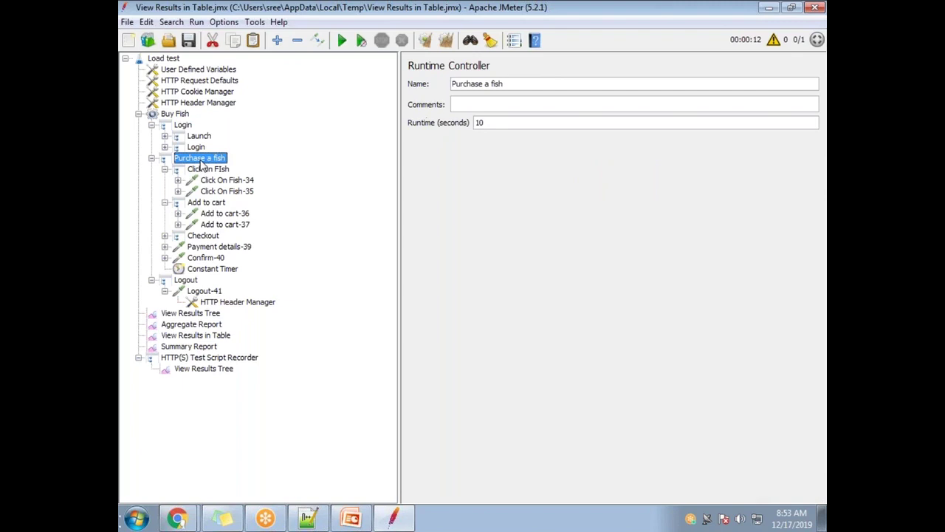
double_click(478, 123)
click(208, 315)
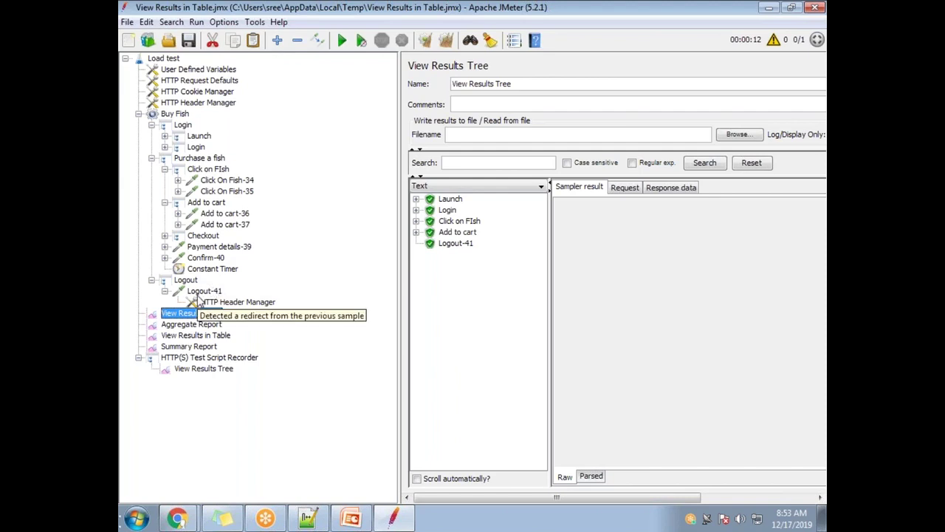
click(209, 159)
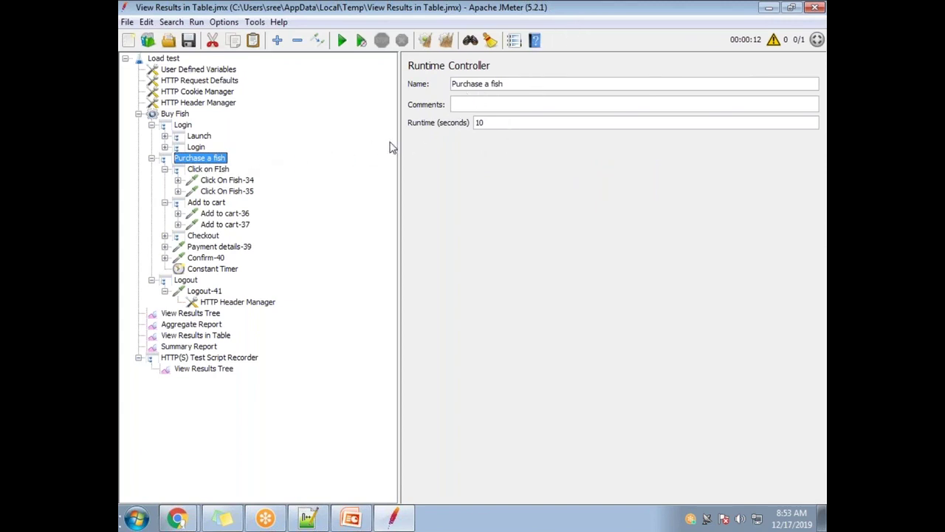
double_click(482, 124)
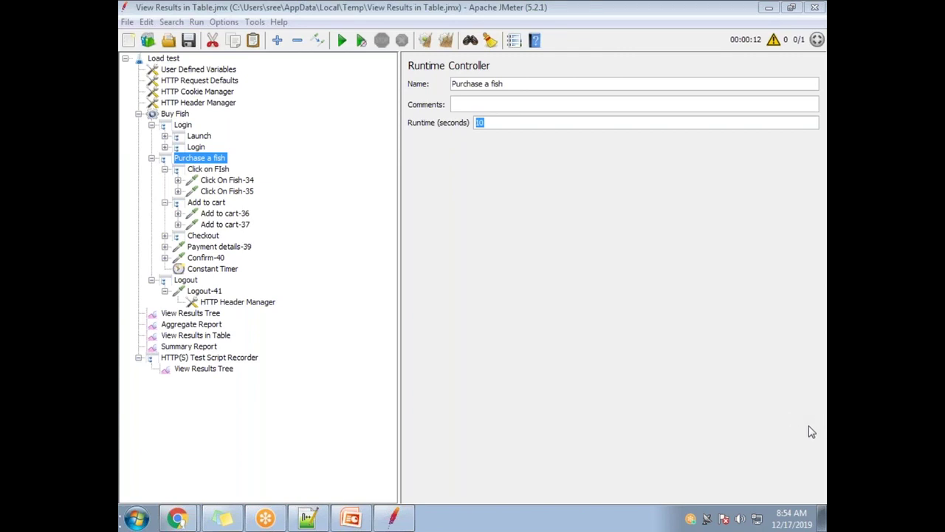
click(484, 122)
click(480, 123)
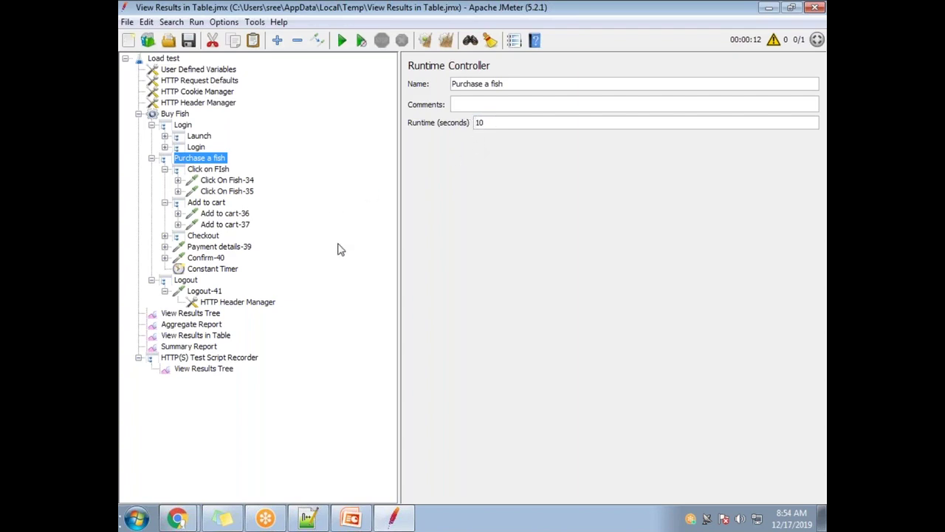
double_click(487, 123)
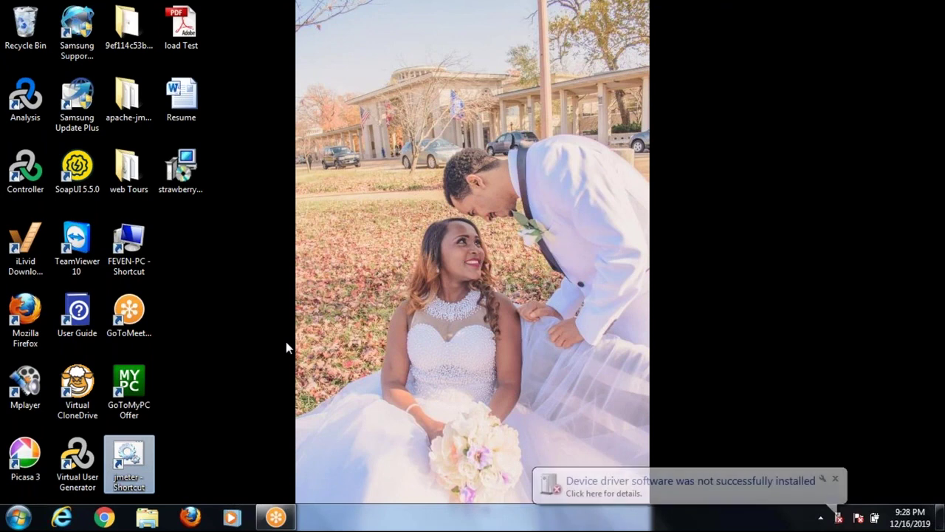
- Launch JMeter from its desktop shortcut and add a Thread Group to the empty Test Plan
double_click(133, 454)
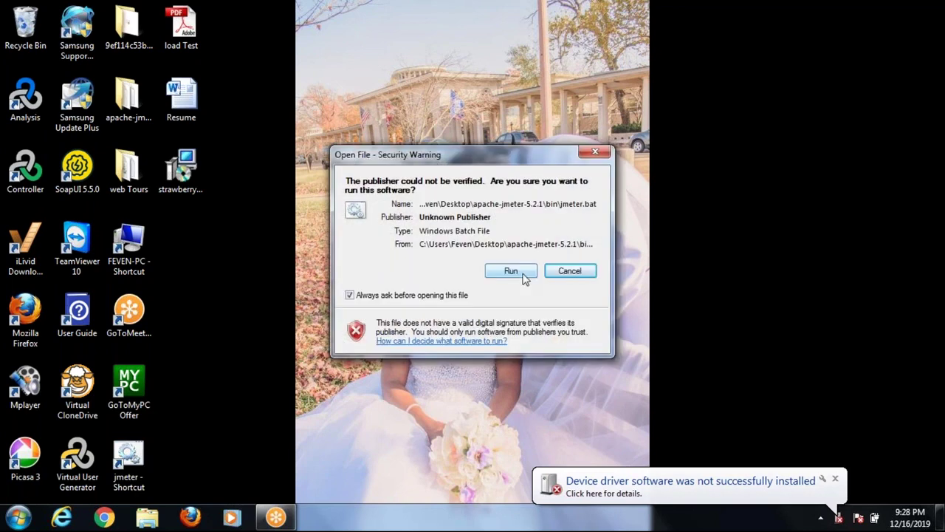
click(511, 271)
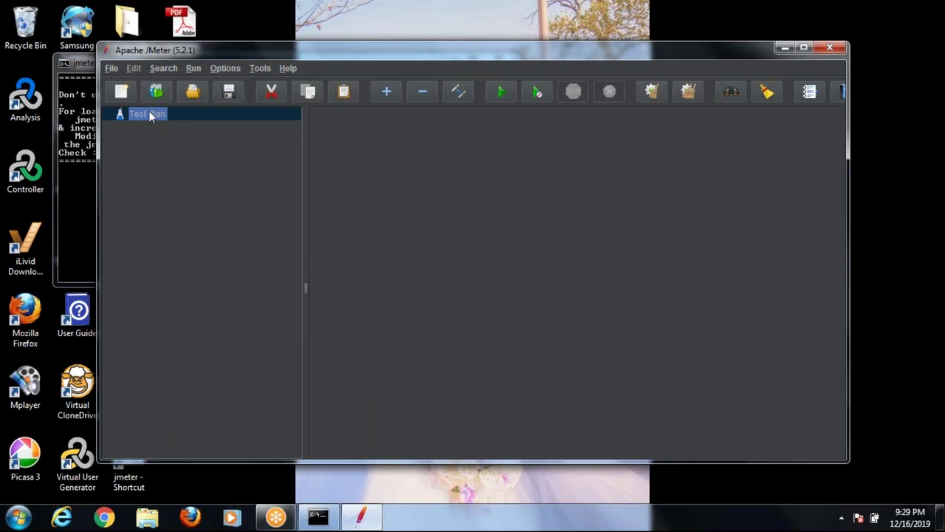
click(150, 111)
right_click(149, 111)
click(399, 116)
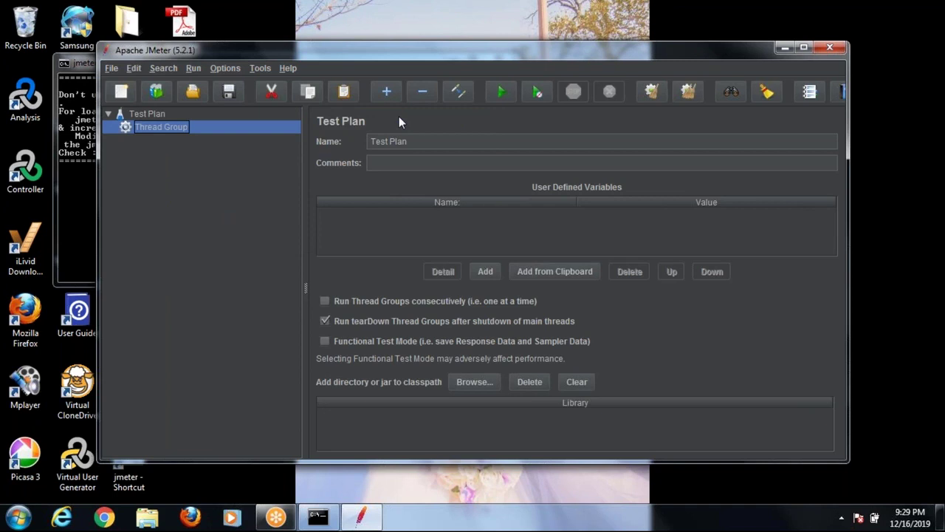
- Review the sampler types that can be added to the Thread Group
click(149, 129)
right_click(150, 132)
mouse_move(161, 135)
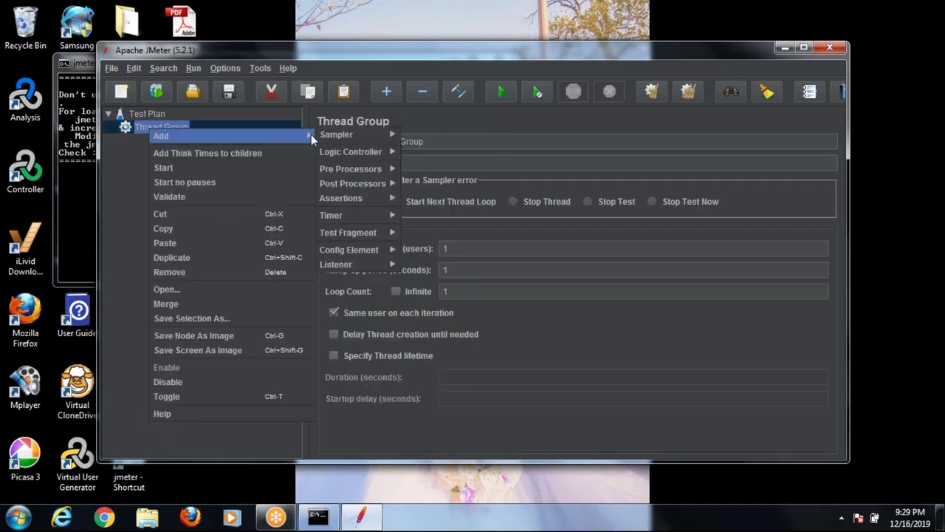
mouse_move(315, 134)
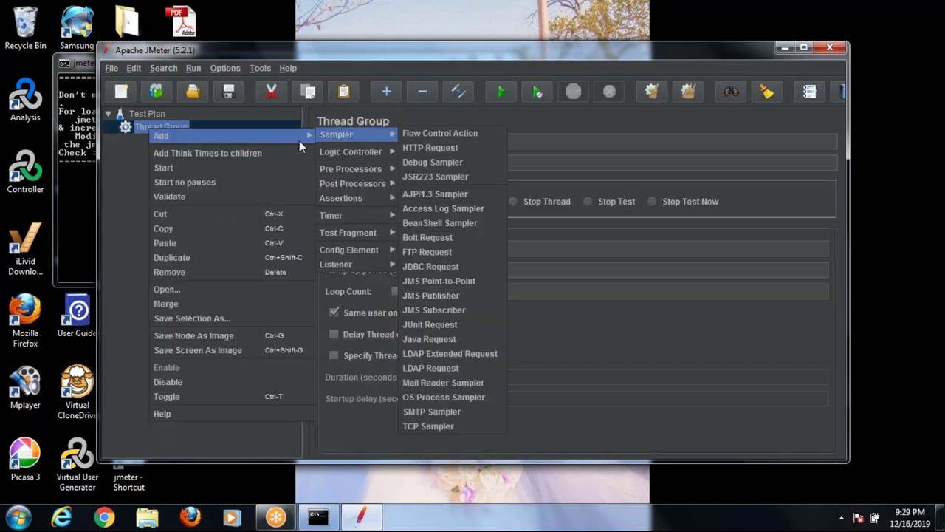
click(872, 29)
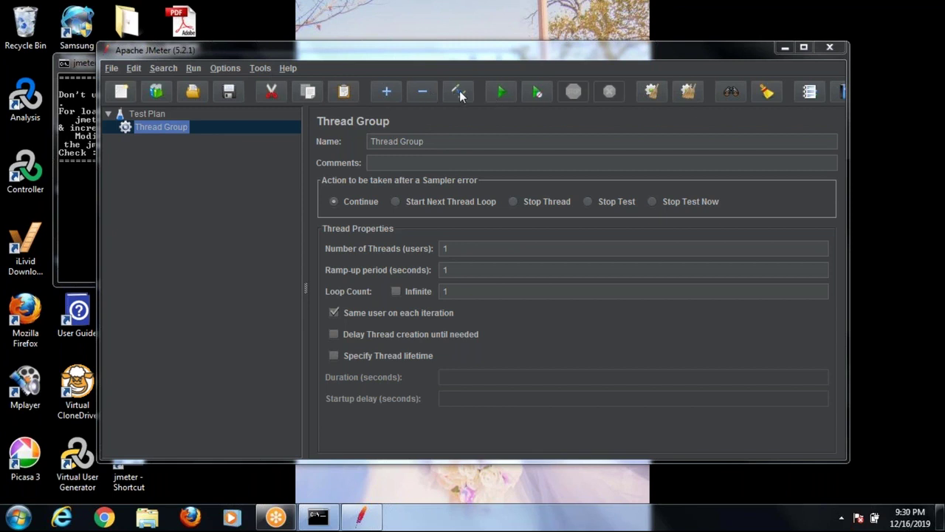
- Browse JMeter's test plan templates and select the Recording template
click(160, 89)
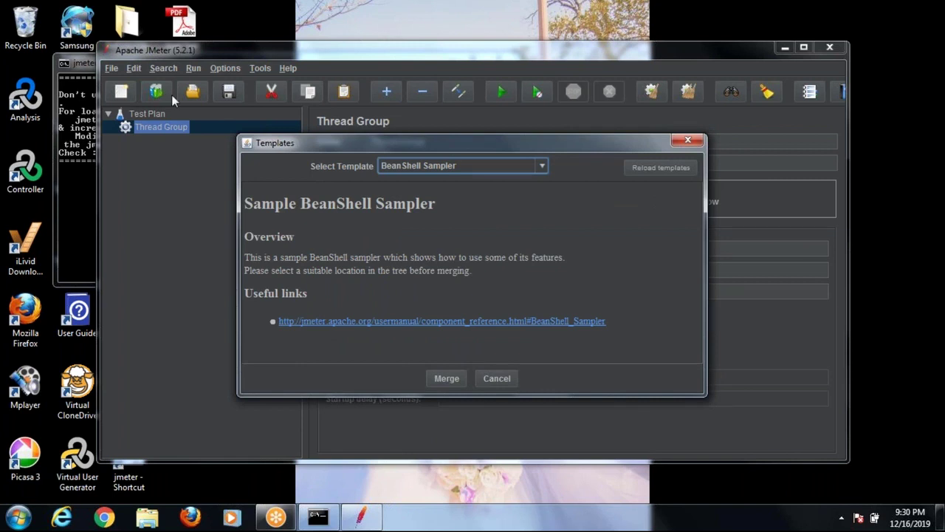
click(777, 47)
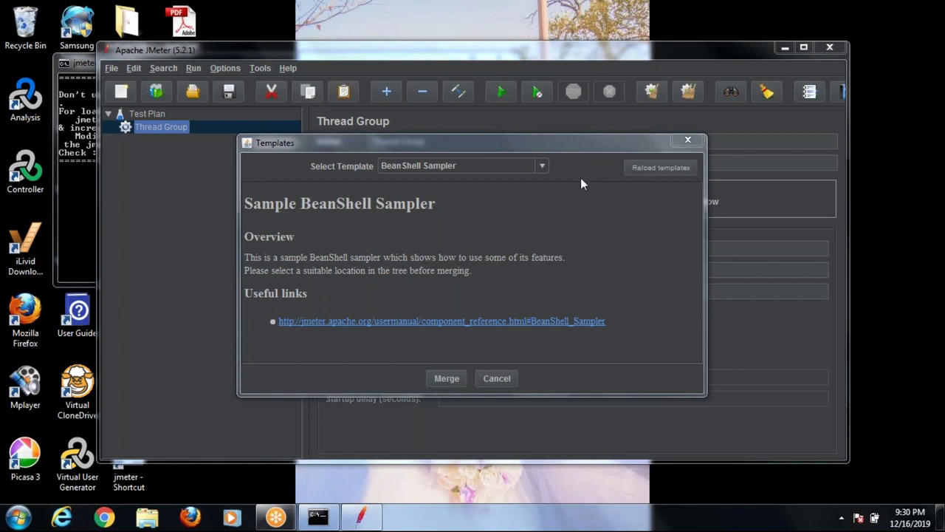
click(543, 167)
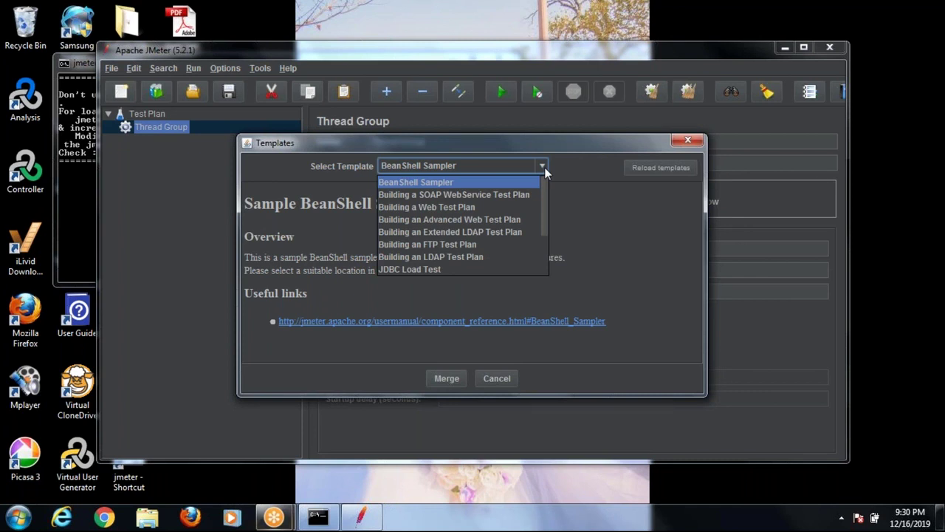
click(544, 167)
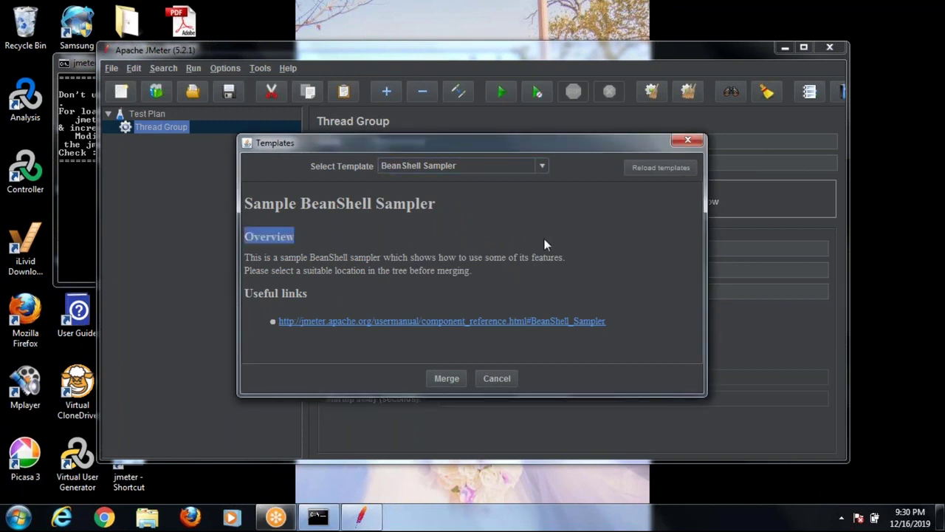
click(541, 164)
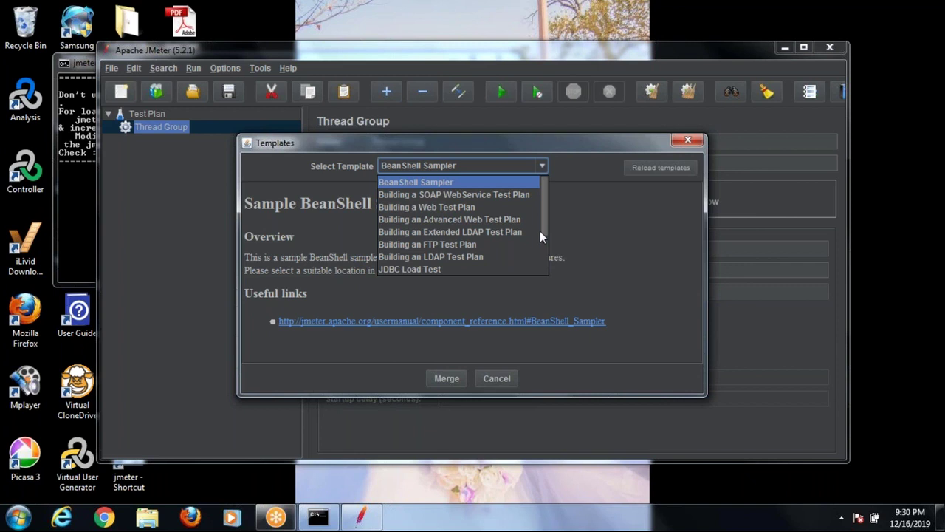
scroll(540, 220, down, 3)
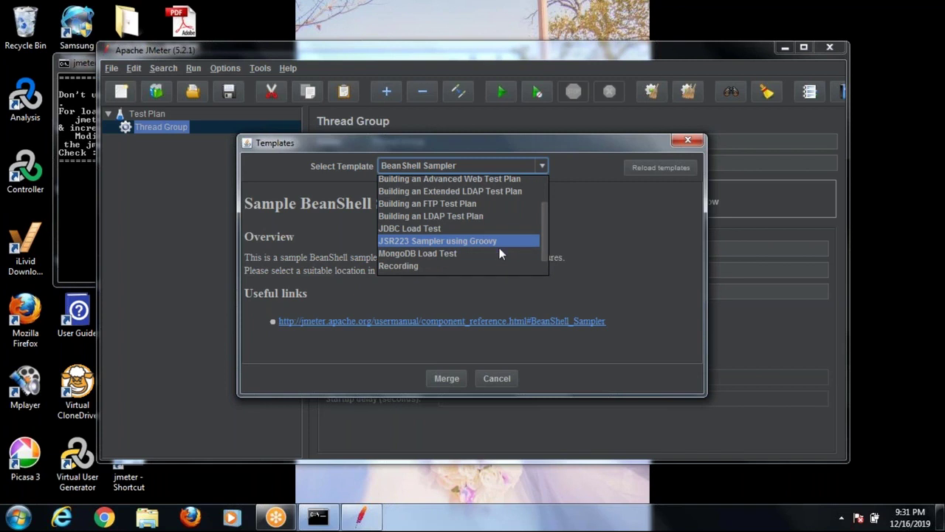
click(407, 266)
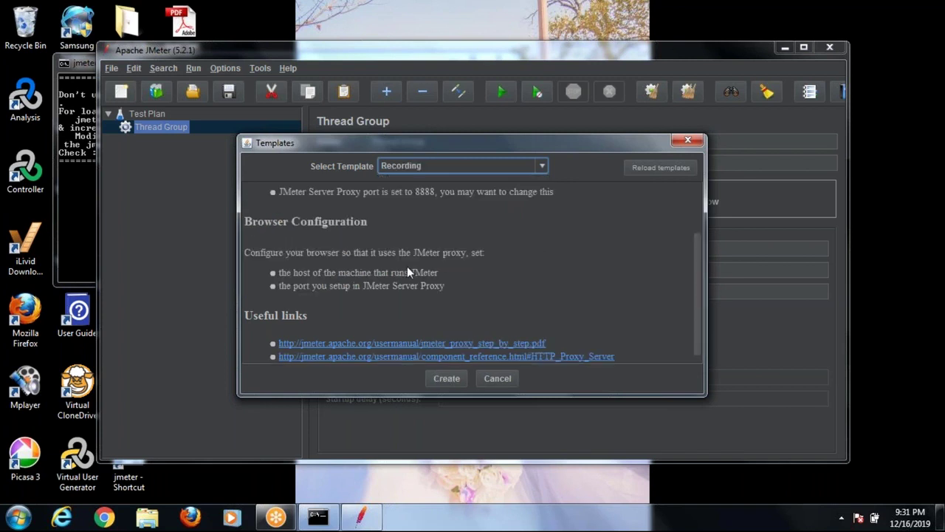
click(448, 377)
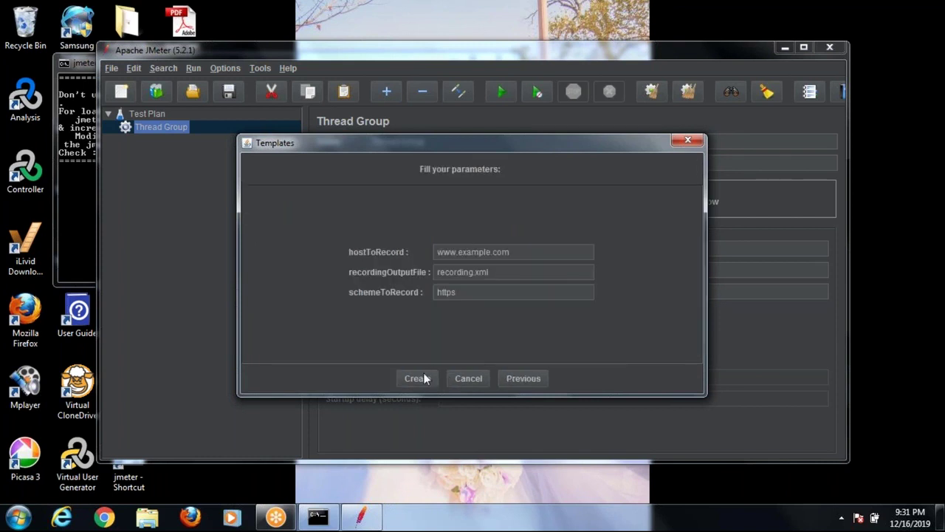
click(423, 377)
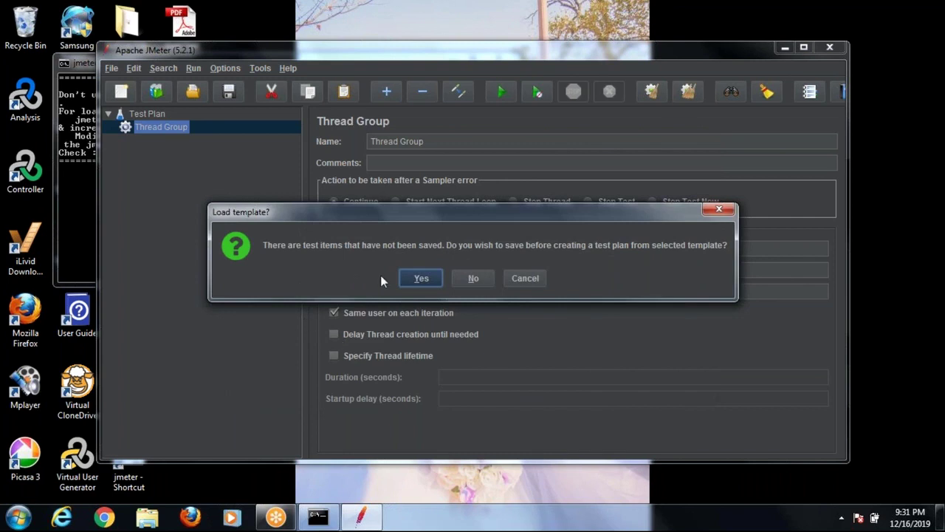
click(482, 282)
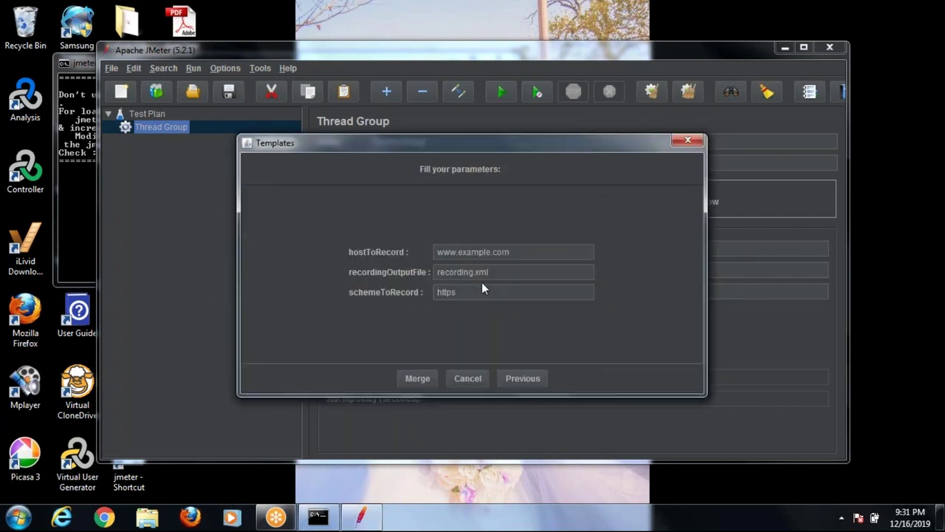
click(429, 381)
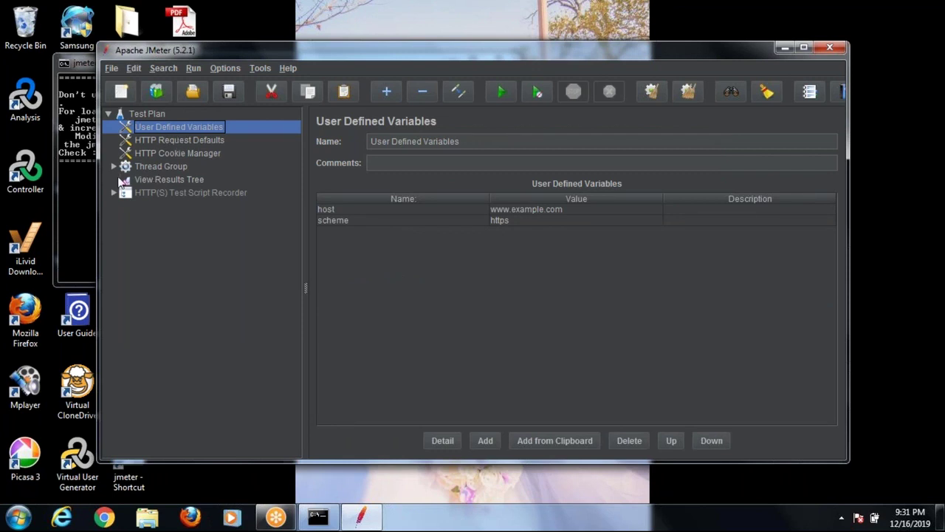
- Expand the Thread Group, enable the HTTP(S) Test Script Recorder and check its port
click(116, 168)
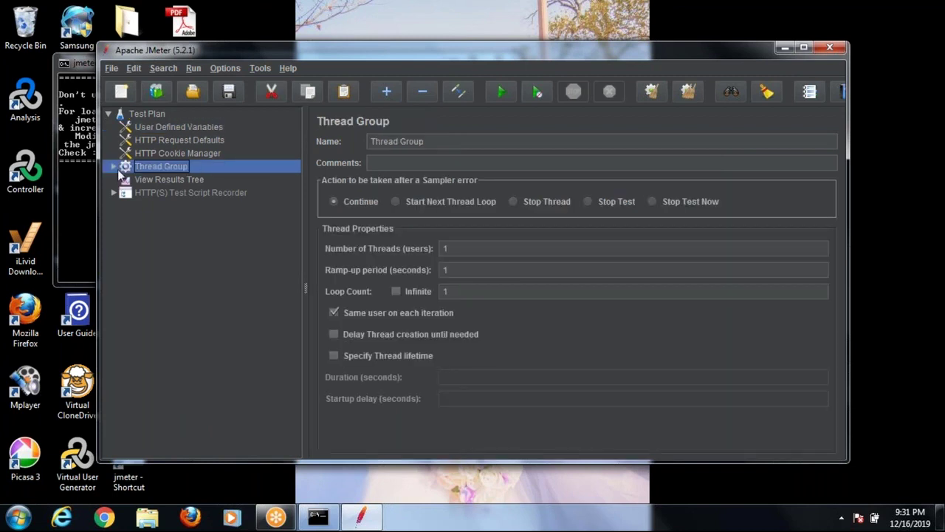
click(114, 168)
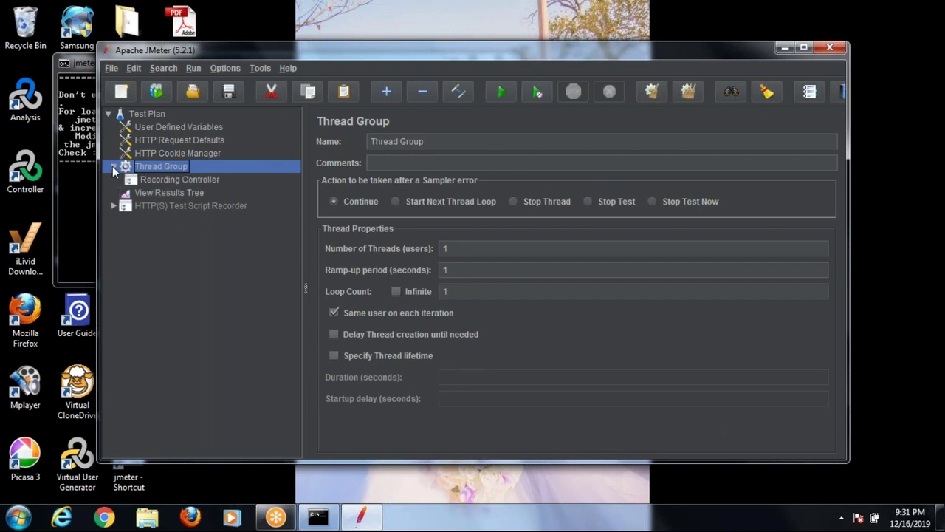
click(110, 204)
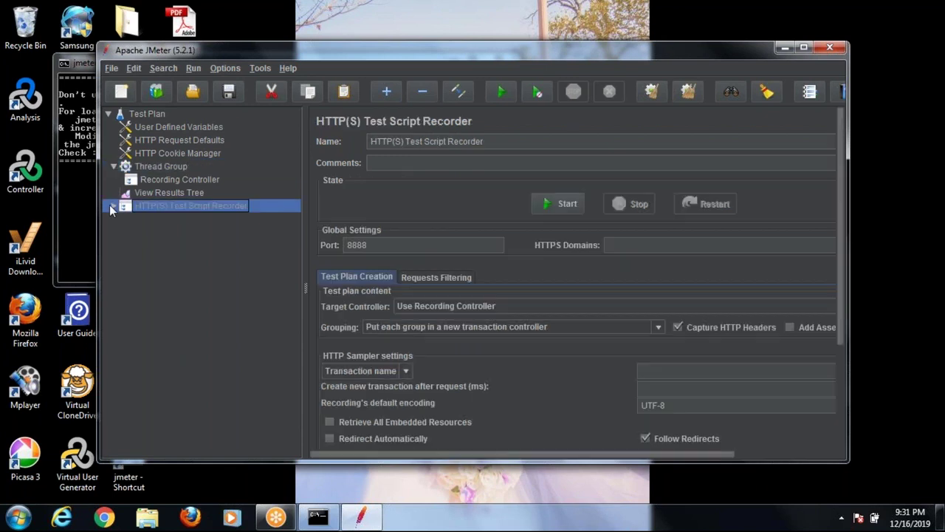
right_click(193, 206)
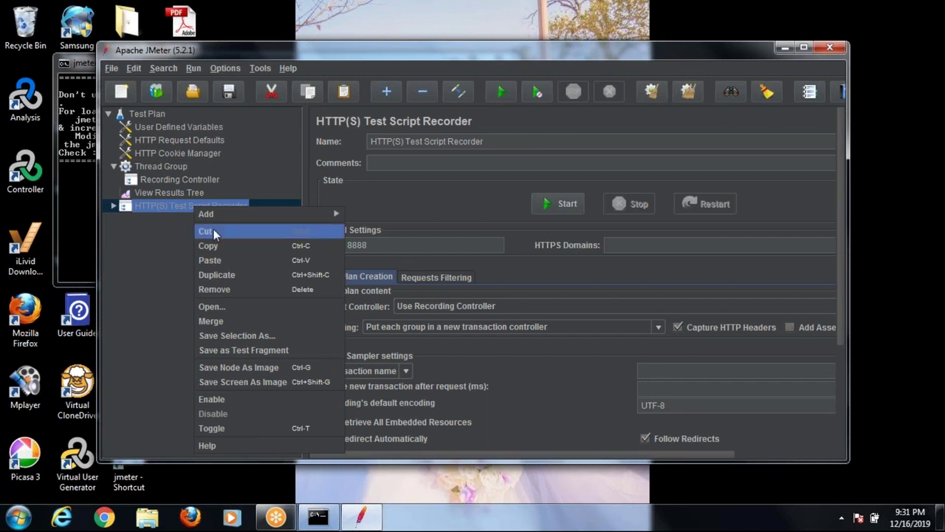
click(221, 401)
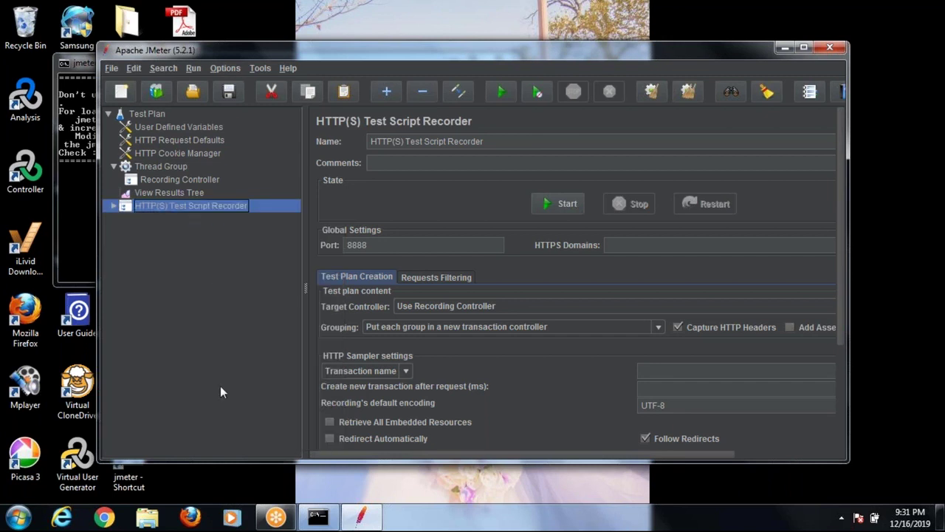
double_click(355, 244)
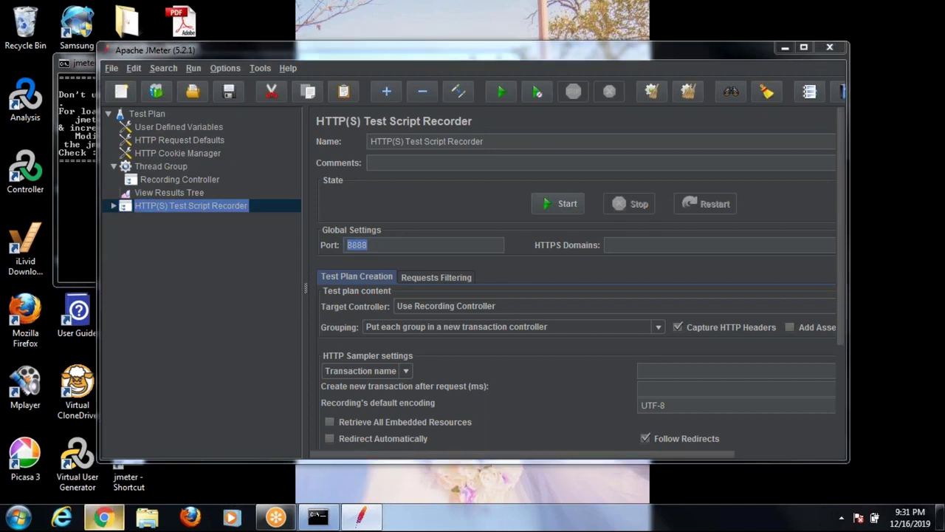
- Switch to Google Chrome, search its settings for proxy and open the computer's proxy settings
click(250, 373)
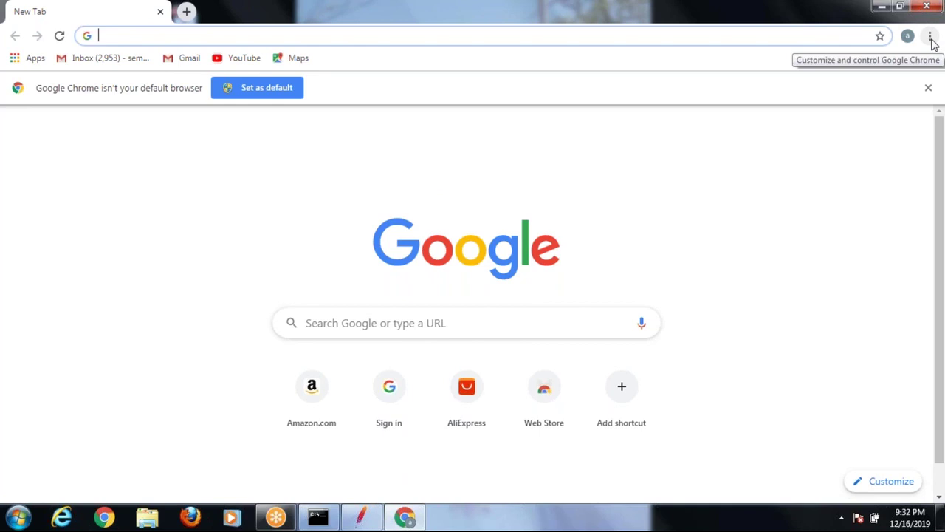
click(931, 38)
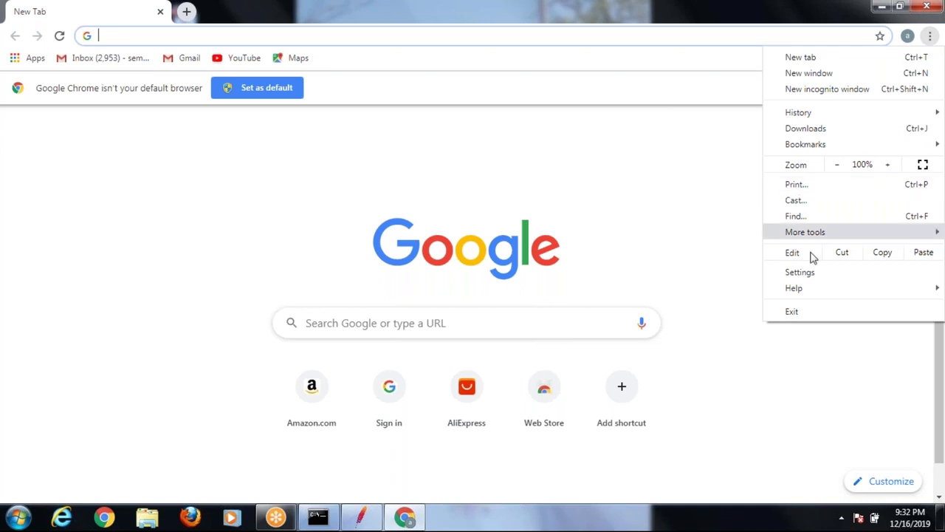
click(787, 274)
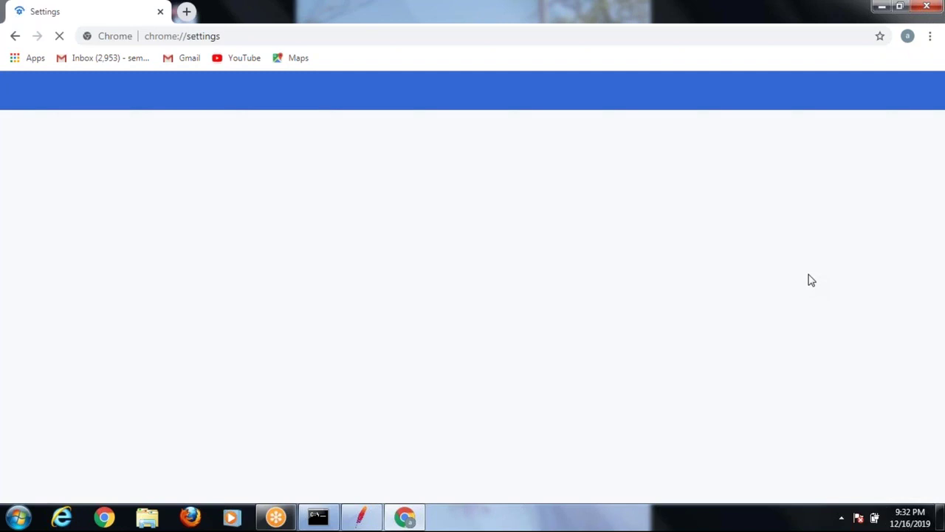
text(p)
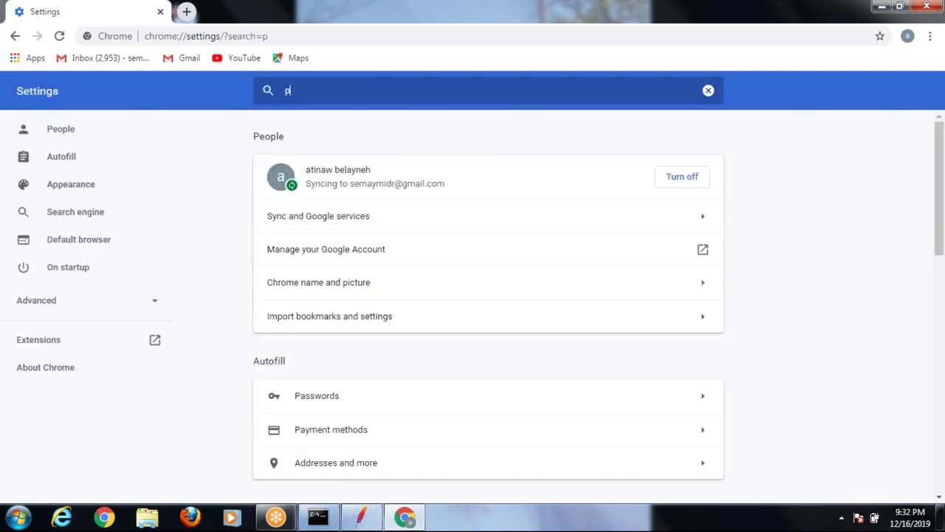
text(roxy)
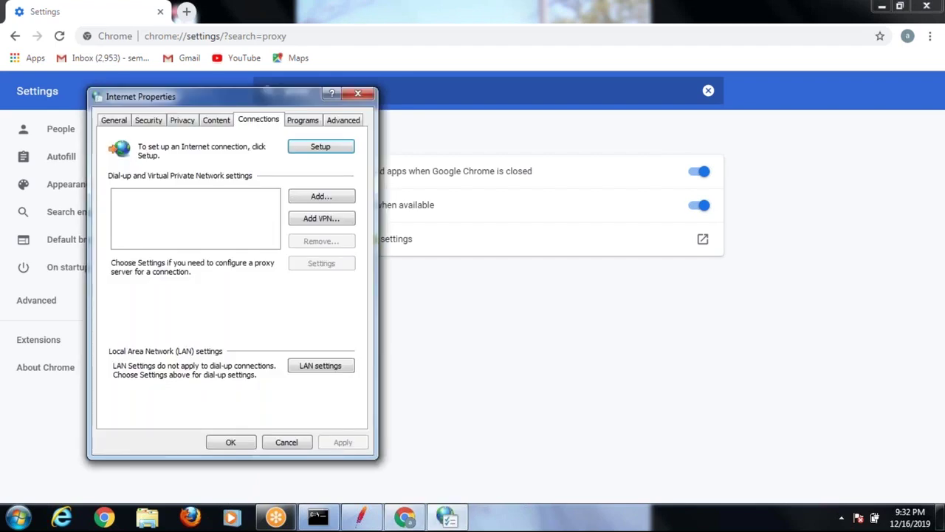
- Confirm the LAN settings with a proxy server at address localhost and port 8888
click(317, 366)
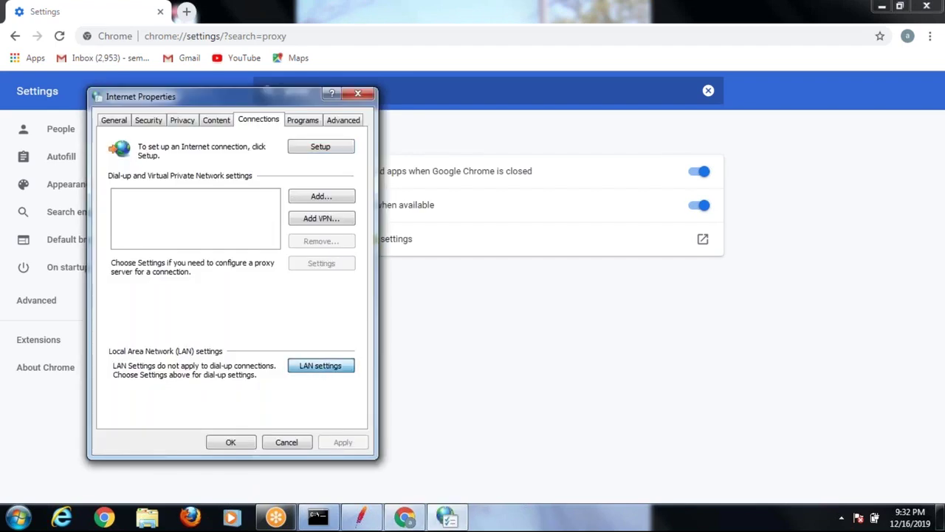
click(321, 366)
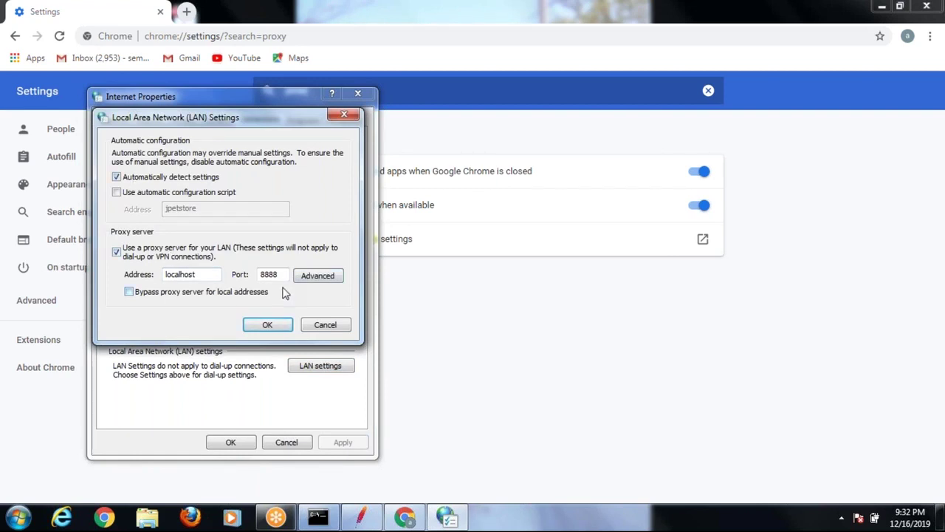
click(268, 327)
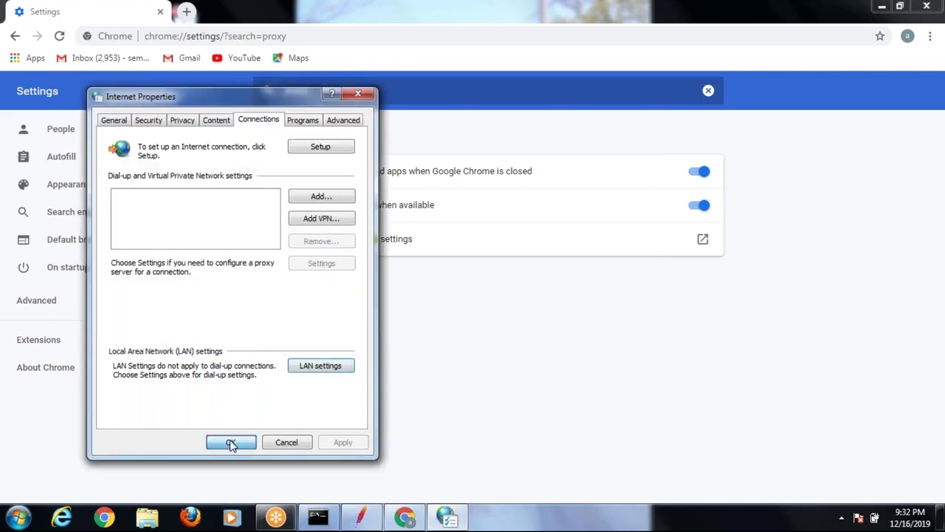
click(231, 443)
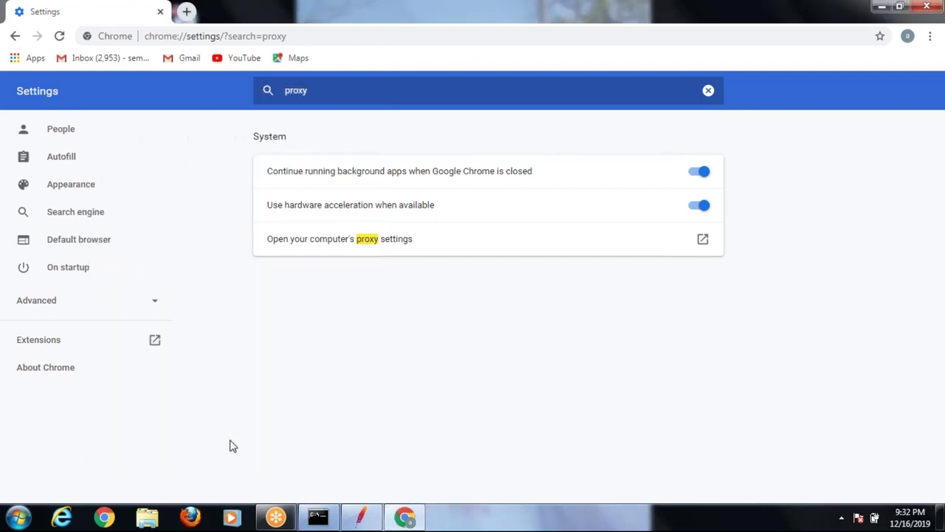
- Switch back to JMeter, start the HTTP(S) Test Script Recorder and acknowledge the root CA certificate notice
click(361, 517)
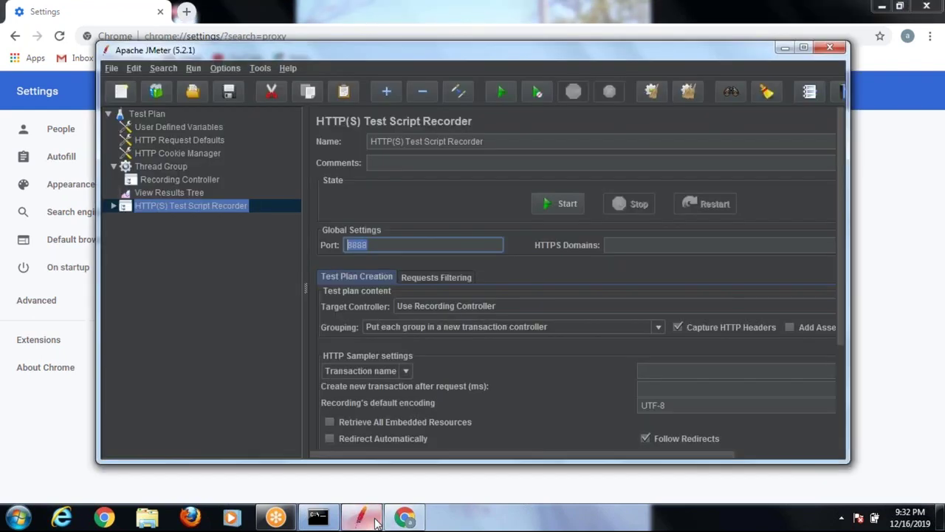
click(558, 204)
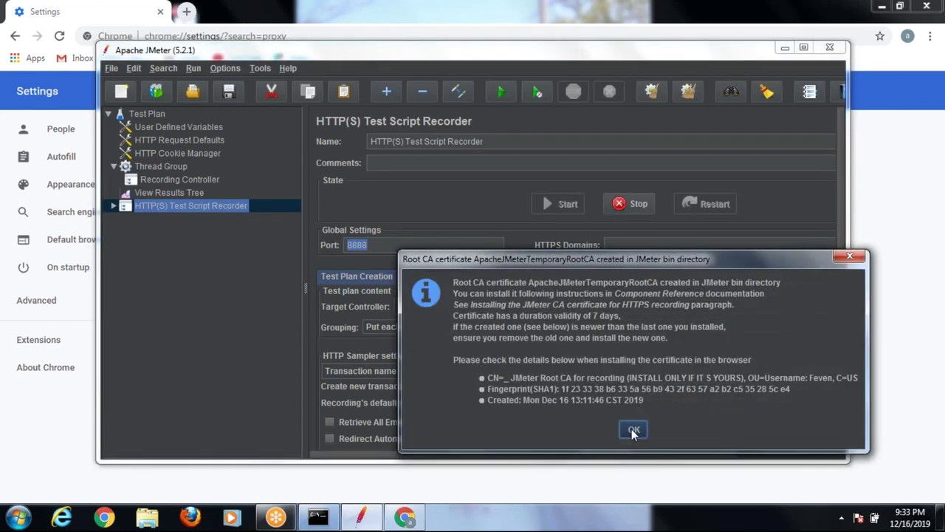
click(632, 430)
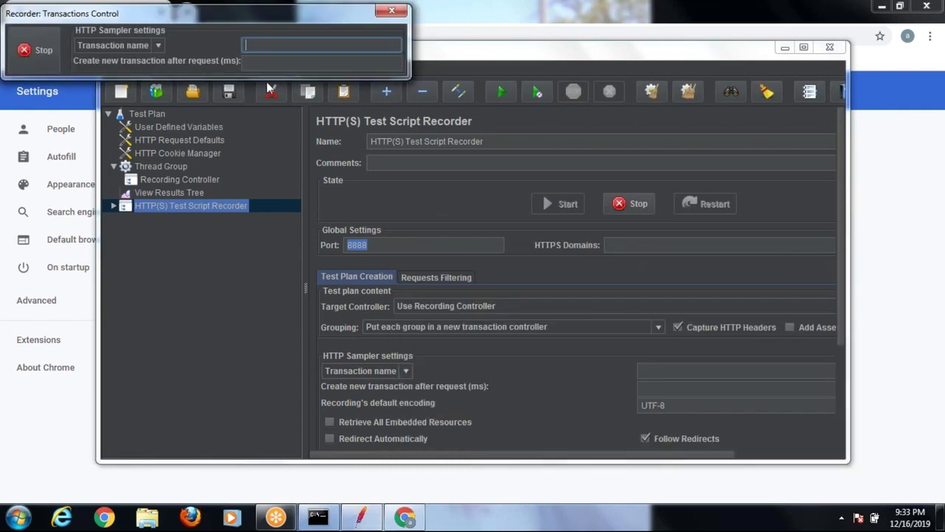